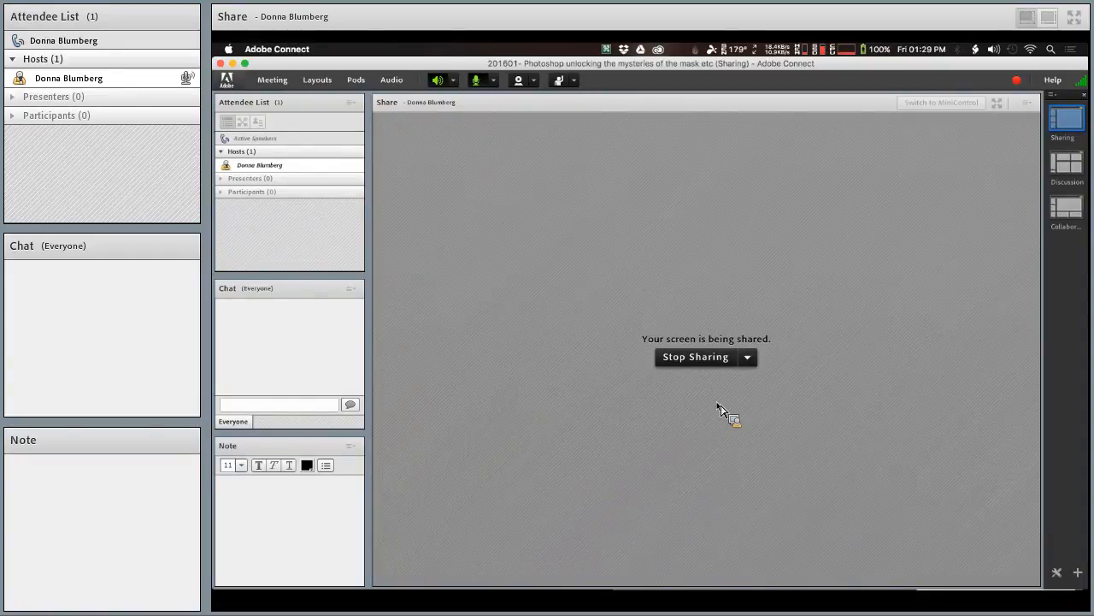
- Switch to Chrome and open the Photoshop is Fun Facebook page
{"action": "key", "text": "super+Tab"}
{"action": "key", "text": "super+Tab"}
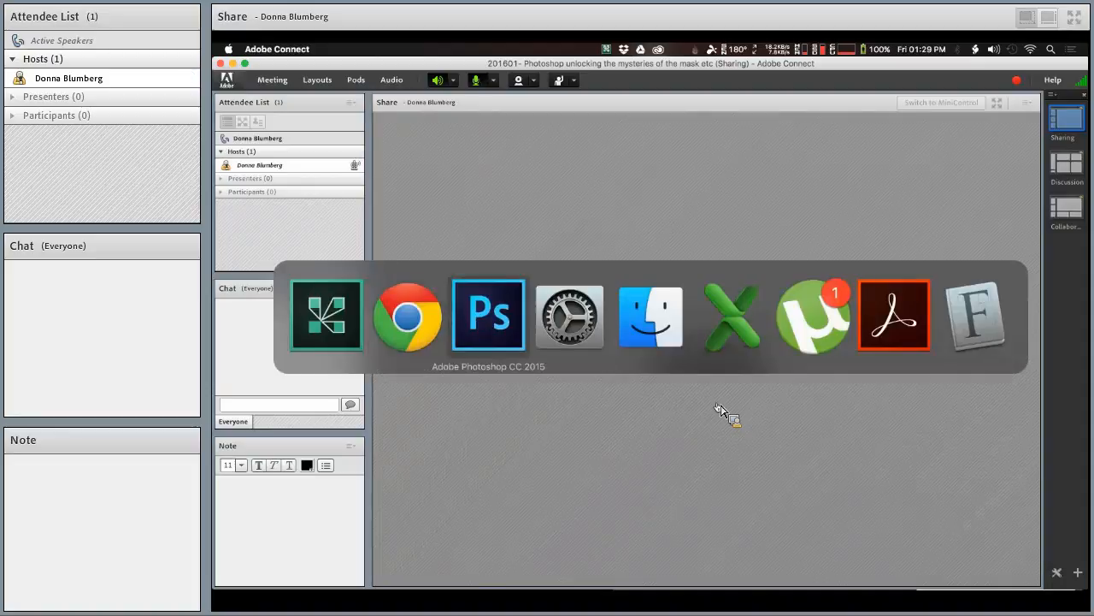
{"action": "key", "text": "super+shift+Tab"}
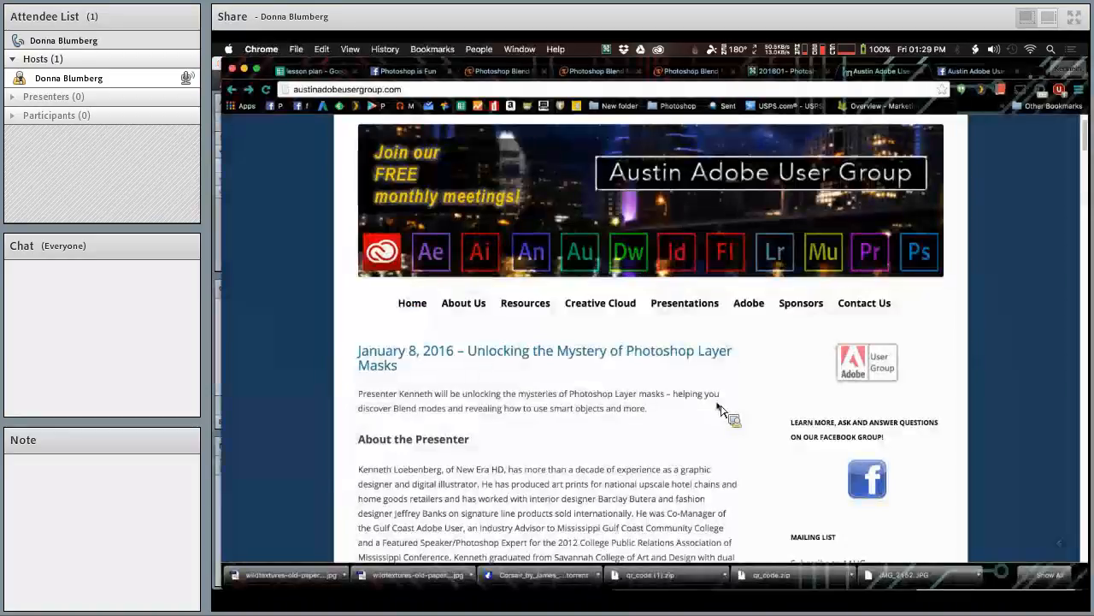
{"action": "left_click", "coordinate": [393, 73]}
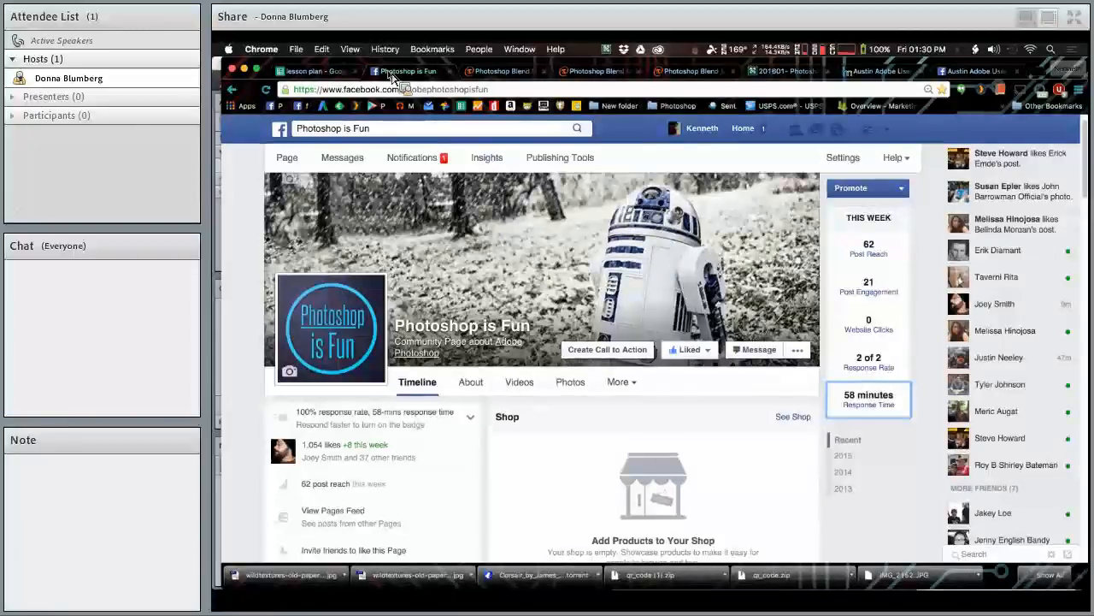
- Switch to Photoshop, add an empty layer at the top of menu.psd, and hide Layer 0 and Layer 0 copy
{"action": "key", "text": "super+Tab"}
{"action": "key", "text": "super+Tab"}
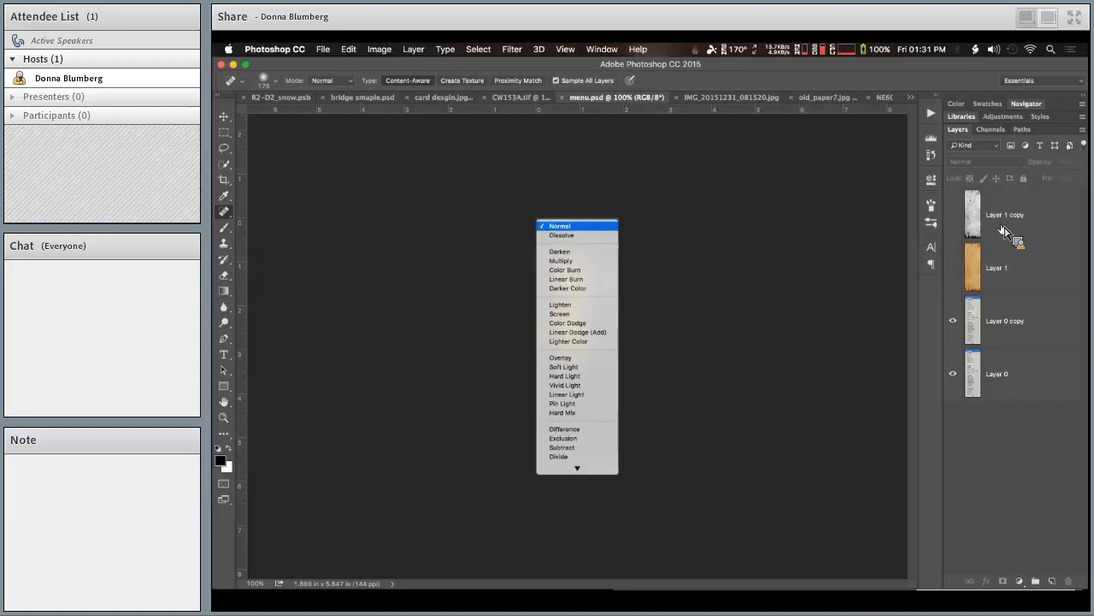
{"action": "left_click_drag", "start_coordinate": [1003, 231], "coordinate": [1057, 585]}
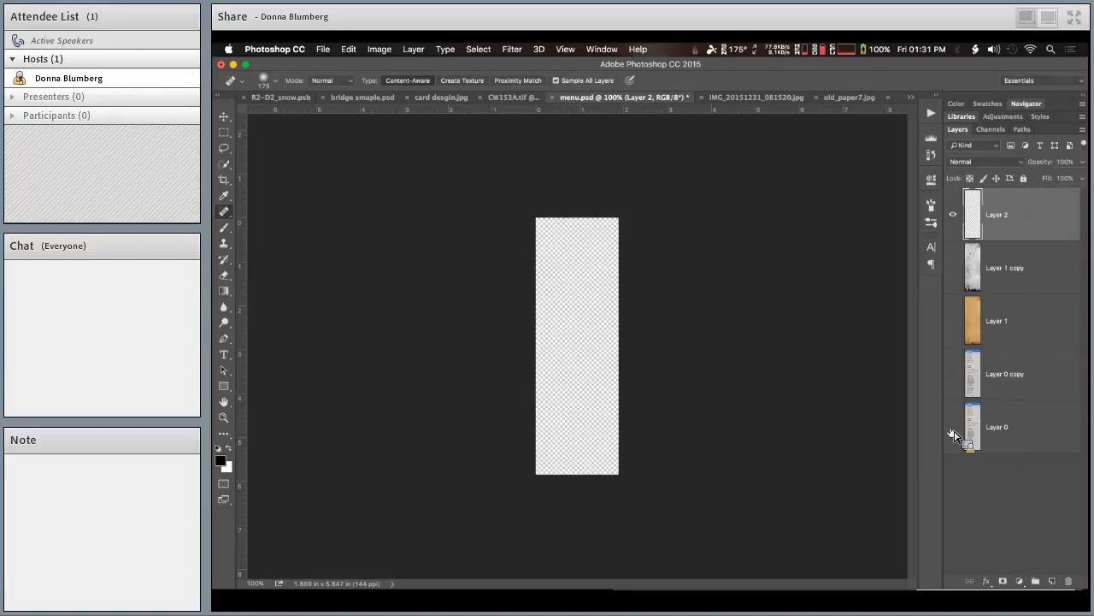
{"action": "key", "text": "super+0"}
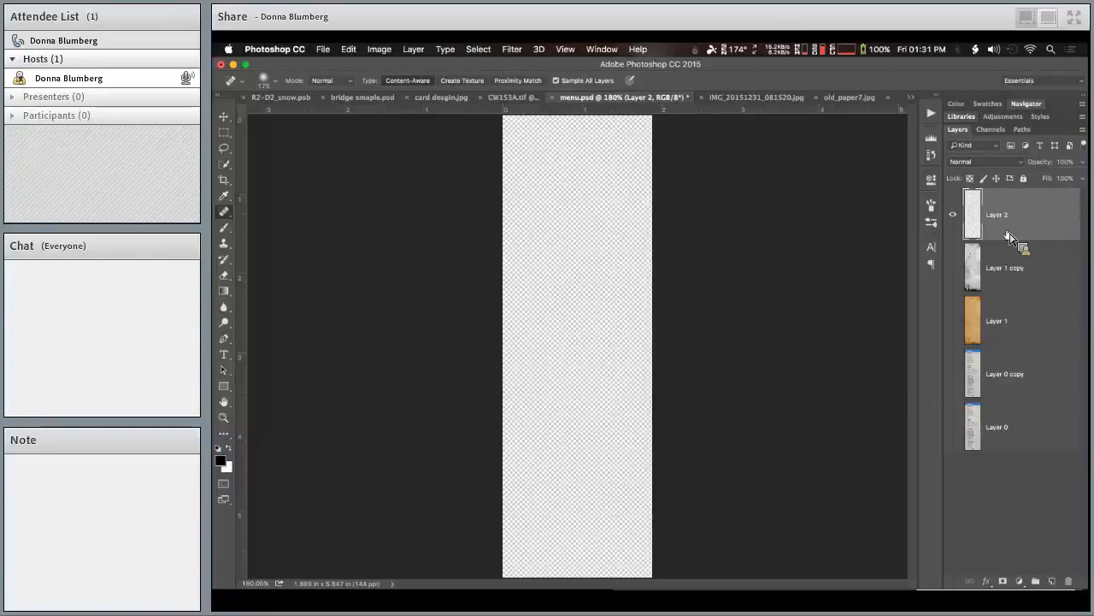
- Paint a black S-shaped brush stroke down the middle of the new layer and inspect it up close
{"action": "key", "text": "b"}
{"action": "mouse_move", "coordinate": [590, 243]}
{"action": "left_mouse_down"}
{"action": "mouse_move", "coordinate": [567, 286]}
{"action": "mouse_move", "coordinate": [593, 380]}
{"action": "mouse_move", "coordinate": [566, 428]}
{"action": "left_mouse_up"}
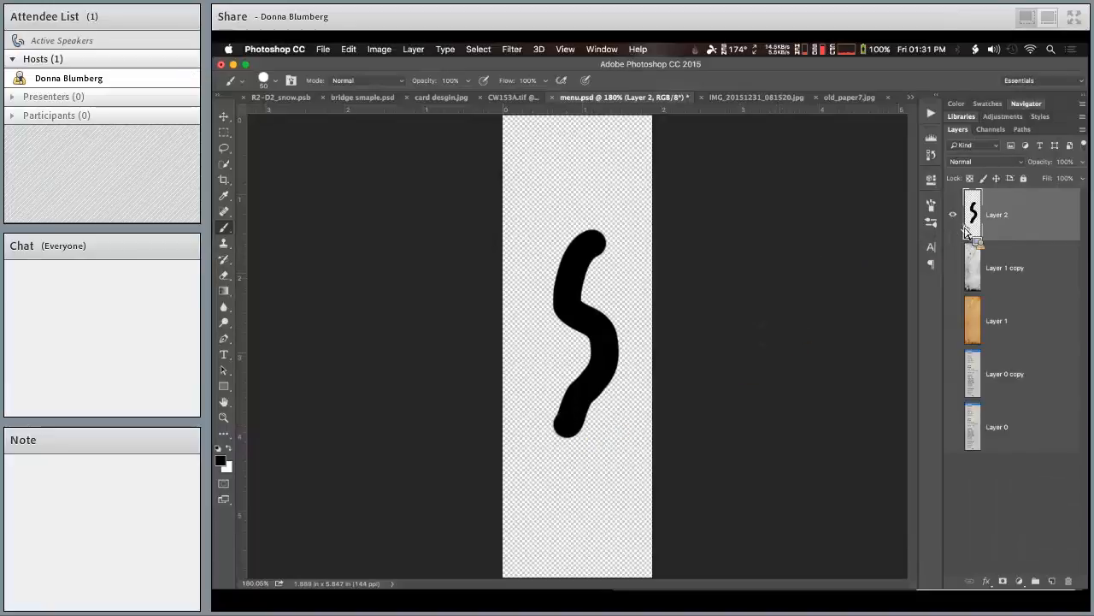
{"action": "key", "text": "super+equal"}
{"action": "key", "text": "super+equal"}
{"action": "key", "text": "super+equal"}
{"action": "key", "text": "super+equal"}
{"action": "key", "text": "super+equal"}
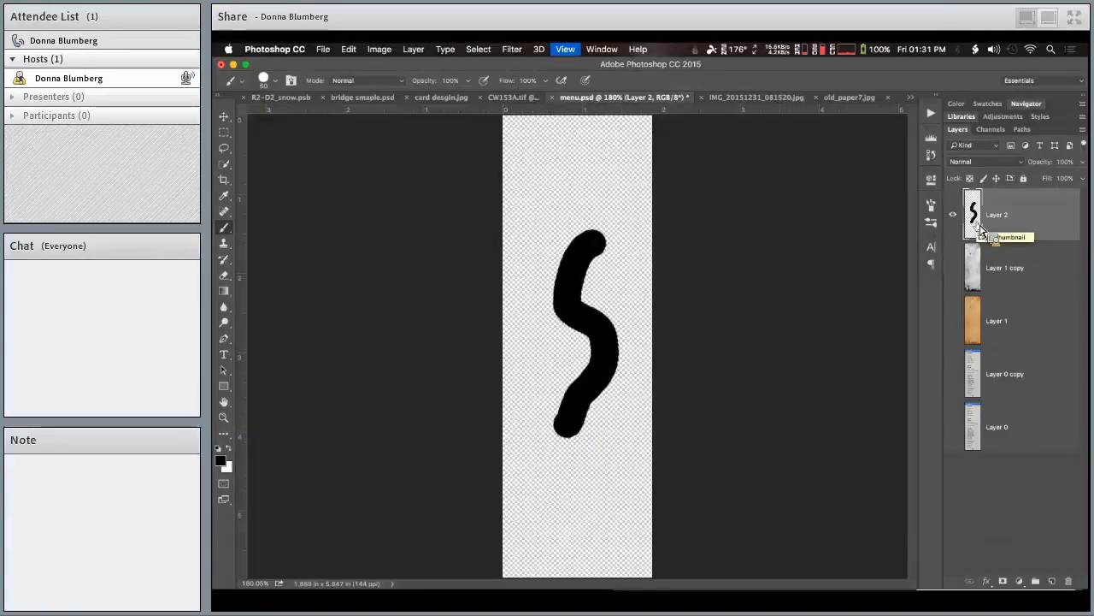
{"action": "key", "text": "super+equal"}
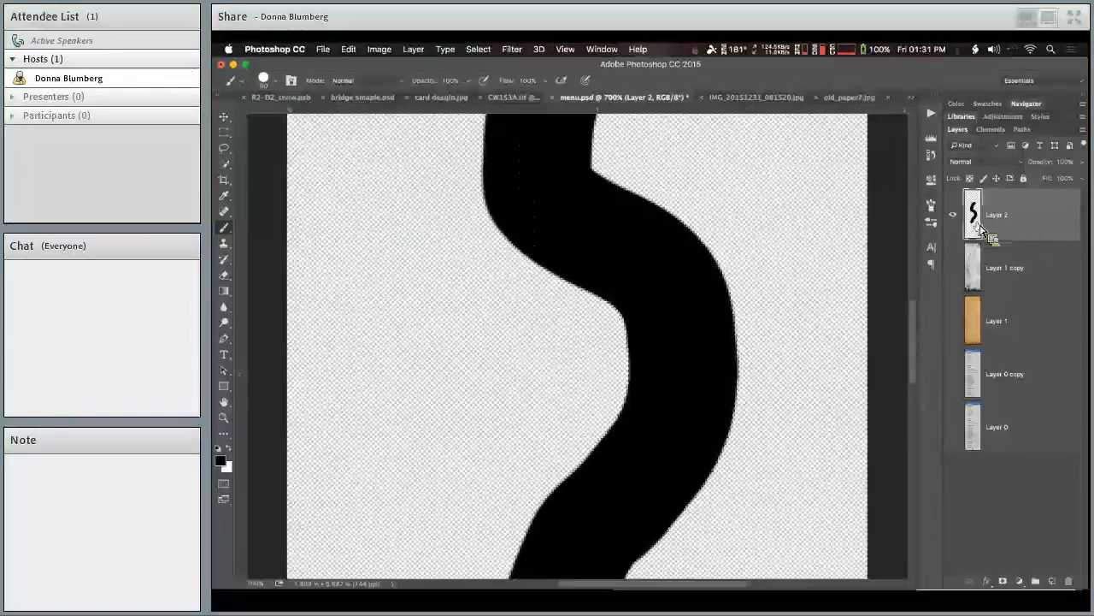
{"action": "key", "text": "super+0"}
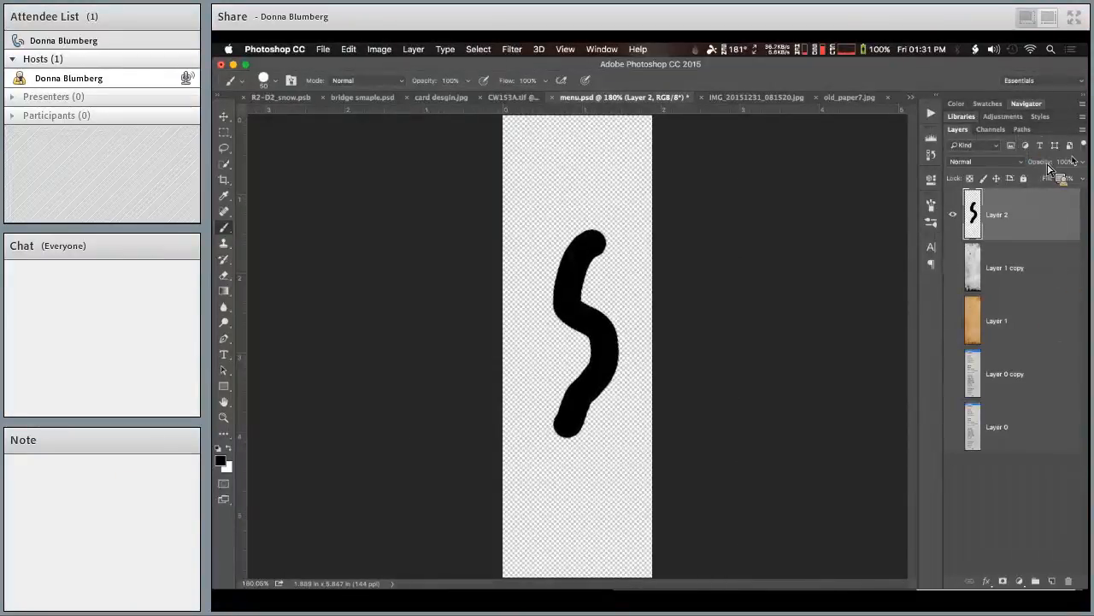
- Show Layer 0 beneath the stroke and lower Layer 2's opacity to 37%
{"action": "left_click", "coordinate": [953, 426]}
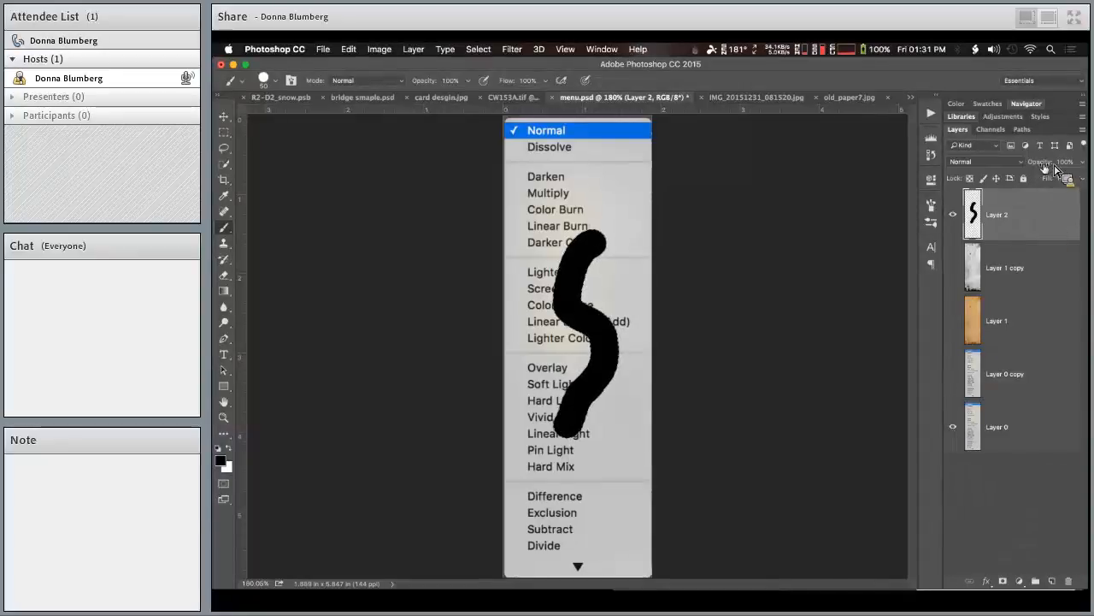
{"action": "mouse_move", "coordinate": [1053, 167]}
{"action": "left_mouse_down"}
{"action": "mouse_move", "coordinate": [1034, 167]}
{"action": "mouse_move", "coordinate": [1087, 159]}
{"action": "mouse_move", "coordinate": [1038, 166]}
{"action": "mouse_move", "coordinate": [1054, 165]}
{"action": "left_mouse_up"}
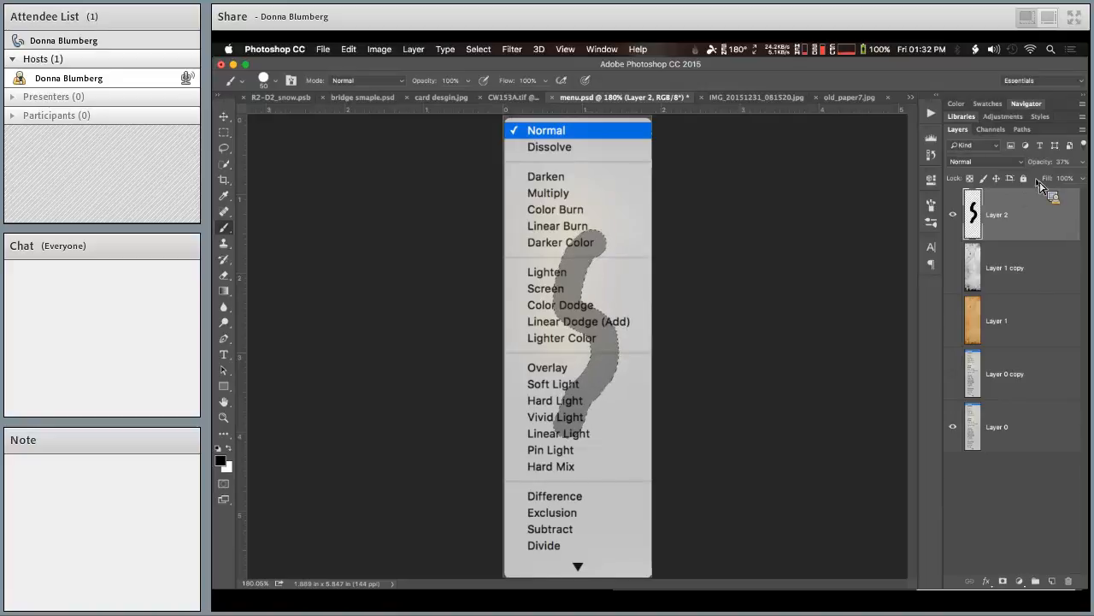
- Delete the painted Layer 2 and undo the deletion
{"action": "left_click", "coordinate": [1070, 581]}
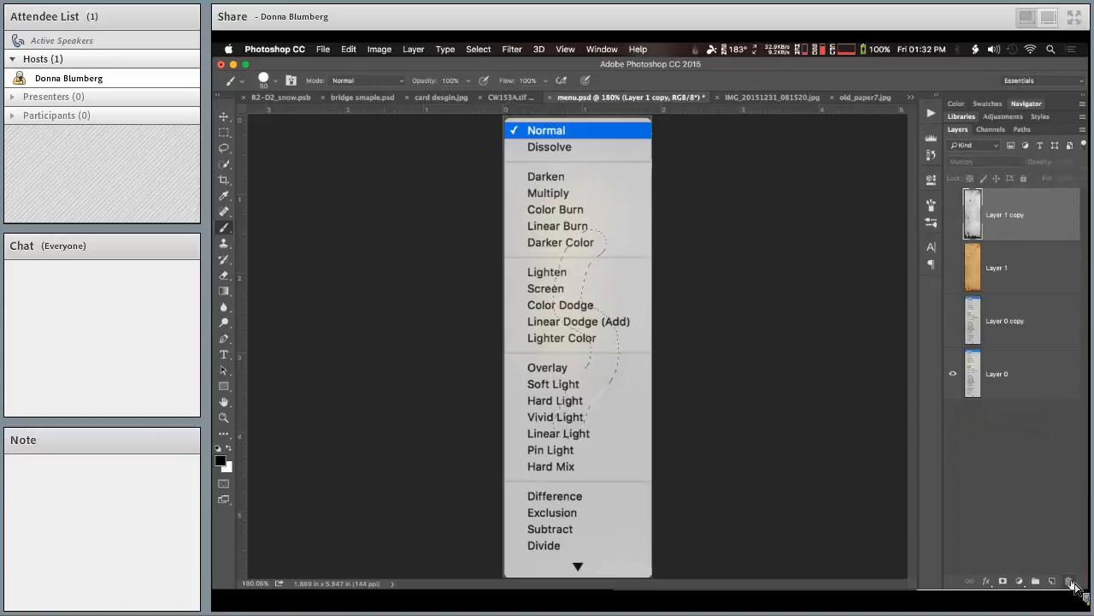
{"action": "key", "text": "super+z"}
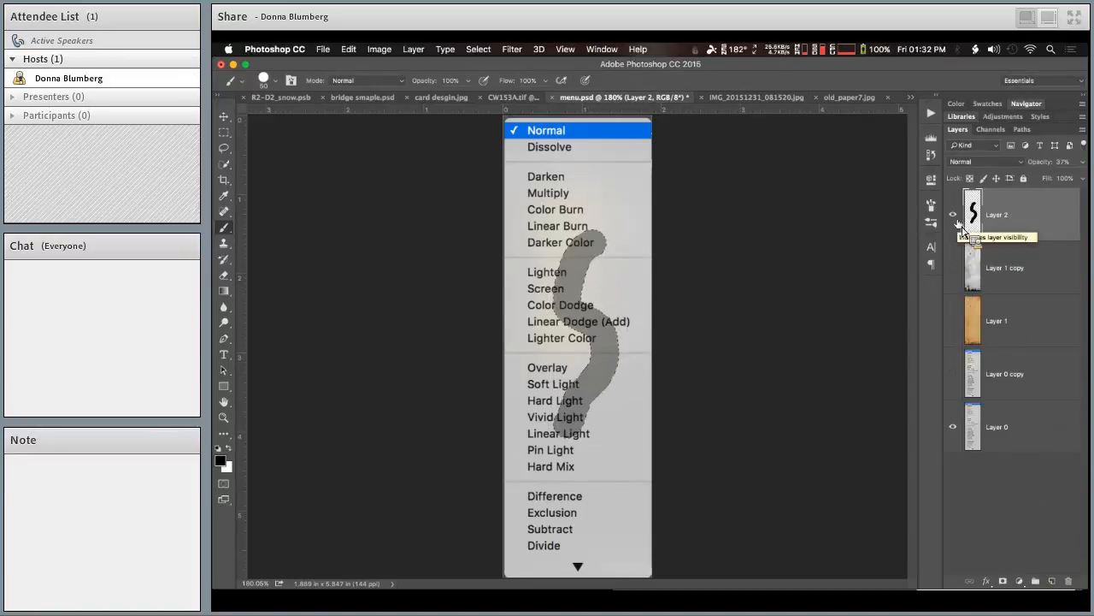
- Hide Layer 2 and show Layer 1 copy, Layer 1 and Layer 0 copy
{"action": "left_click", "coordinate": [955, 219]}
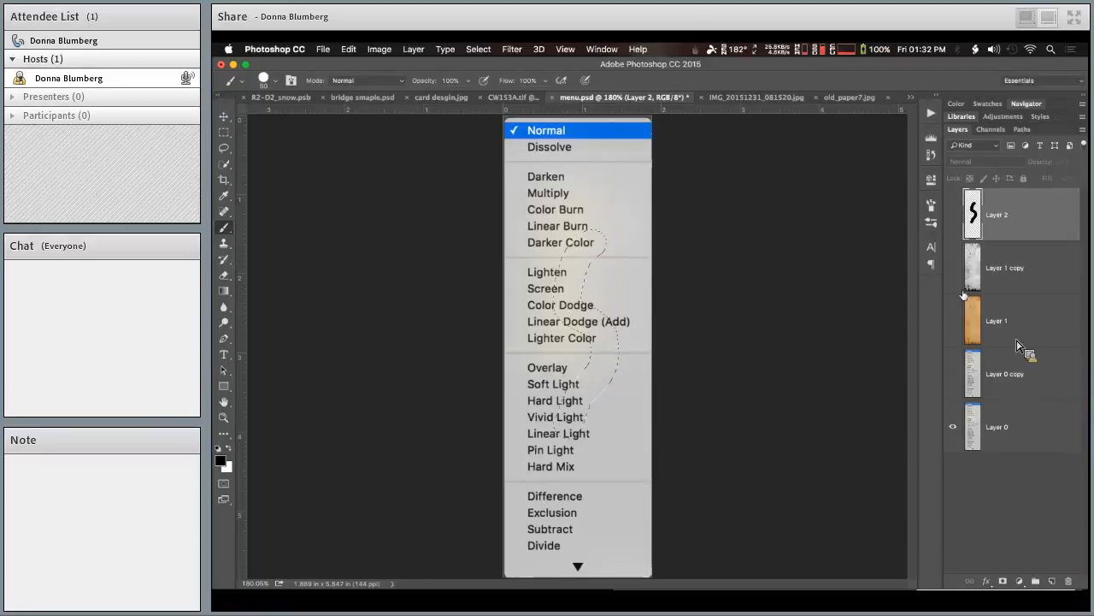
{"action": "left_click", "coordinate": [953, 267]}
{"action": "left_click", "coordinate": [953, 319]}
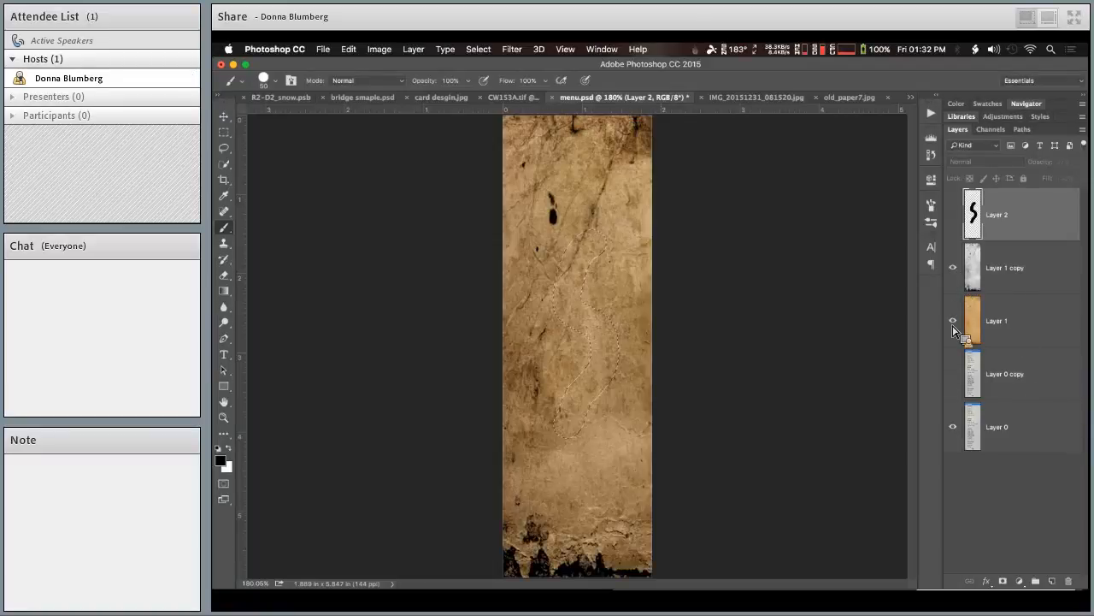
{"action": "left_click", "coordinate": [953, 375]}
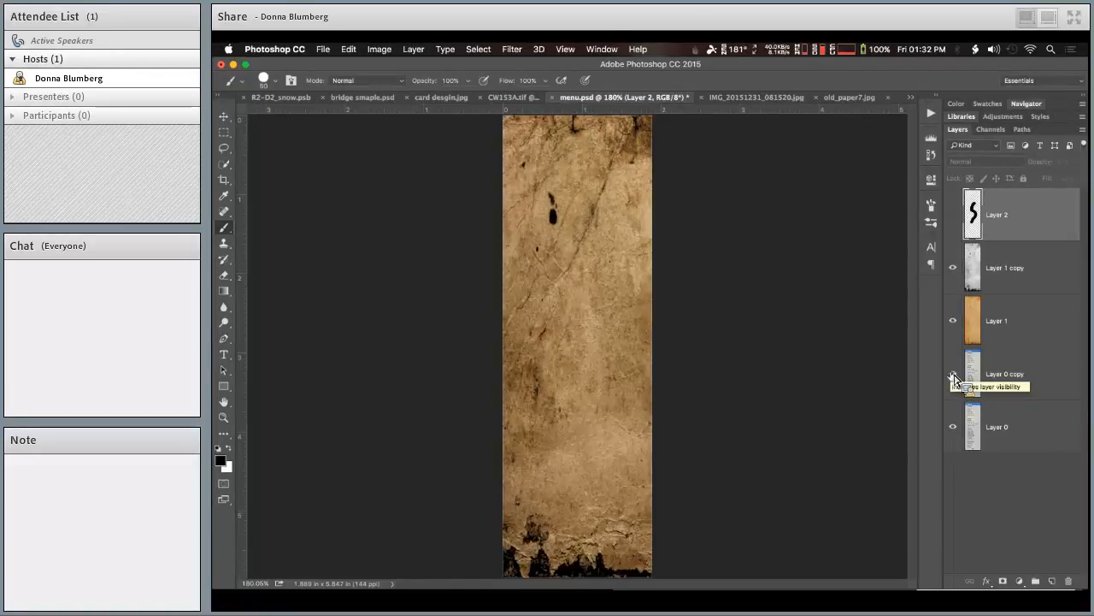
- Create six new empty layers above Layer 2
{"action": "left_click_drag", "start_coordinate": [1035, 566], "coordinate": [1057, 587]}
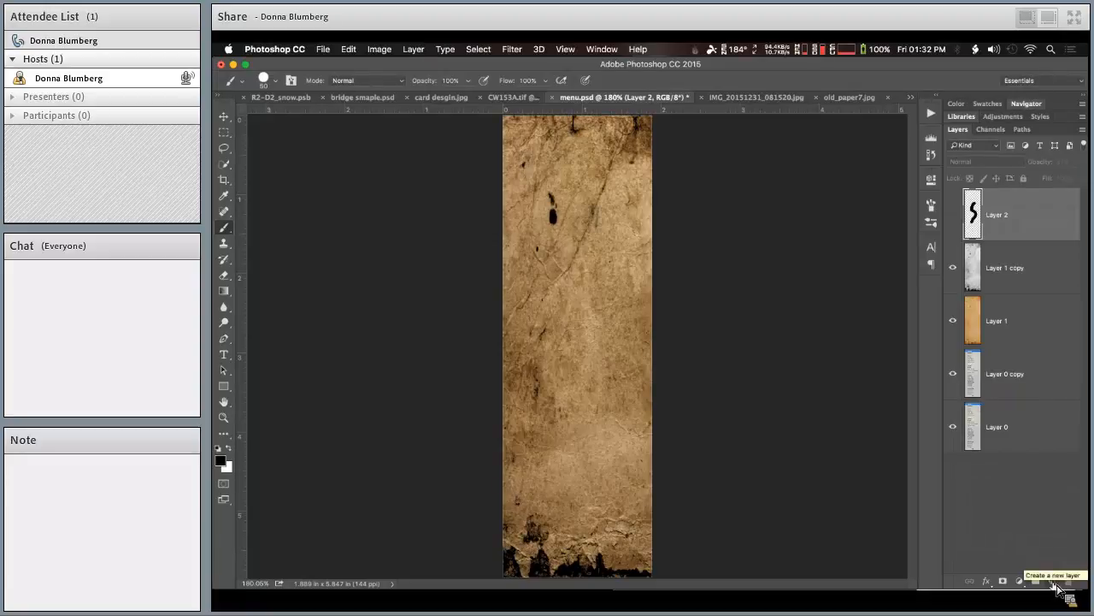
{"action": "left_click", "coordinate": [1055, 583]}
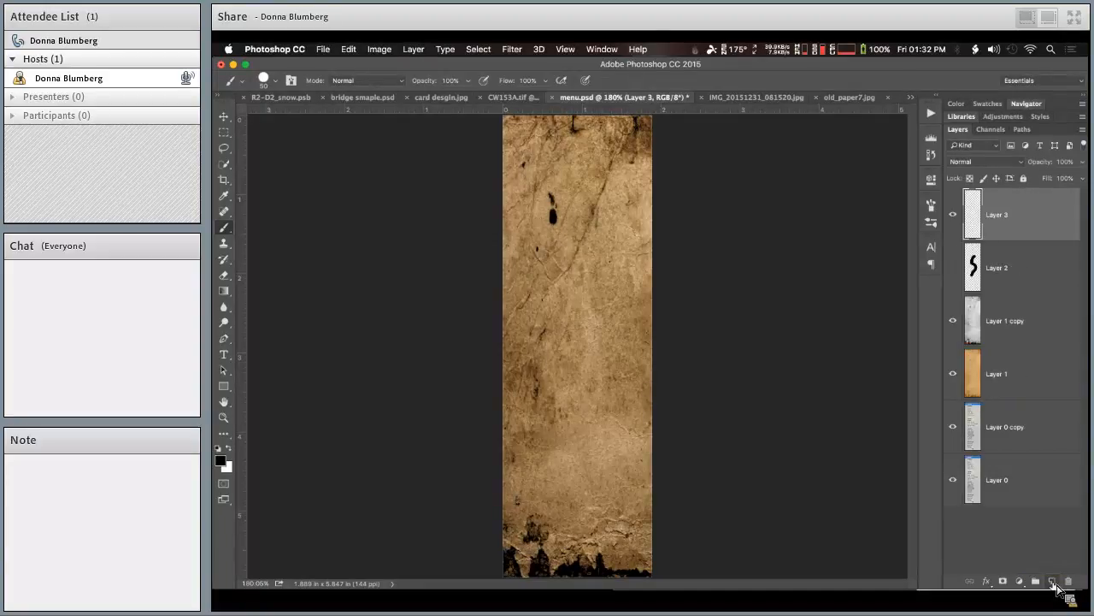
{"action": "left_click", "coordinate": [1056, 583]}
{"action": "left_click", "coordinate": [1055, 583]}
{"action": "left_click", "coordinate": [1055, 584]}
{"action": "left_click", "coordinate": [1055, 583]}
{"action": "left_click", "coordinate": [1055, 584]}
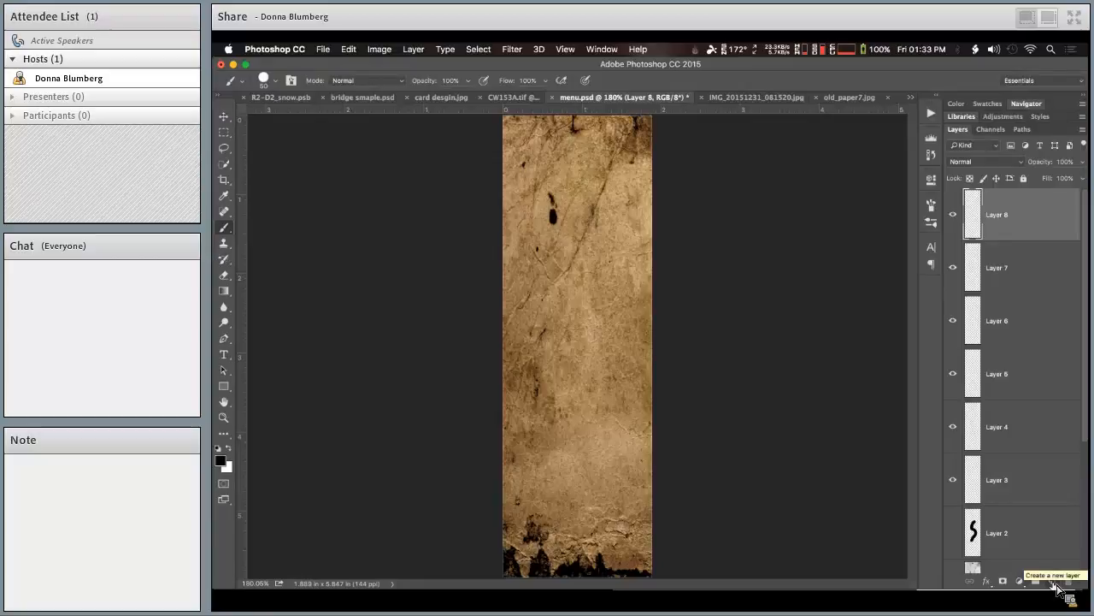
- Delete the six empty layers above Layer 2
{"action": "key", "text": "Delete"}
{"action": "key", "text": "Delete"}
{"action": "key", "text": "Delete"}
{"action": "key", "text": "Delete"}
{"action": "key", "text": "Delete"}
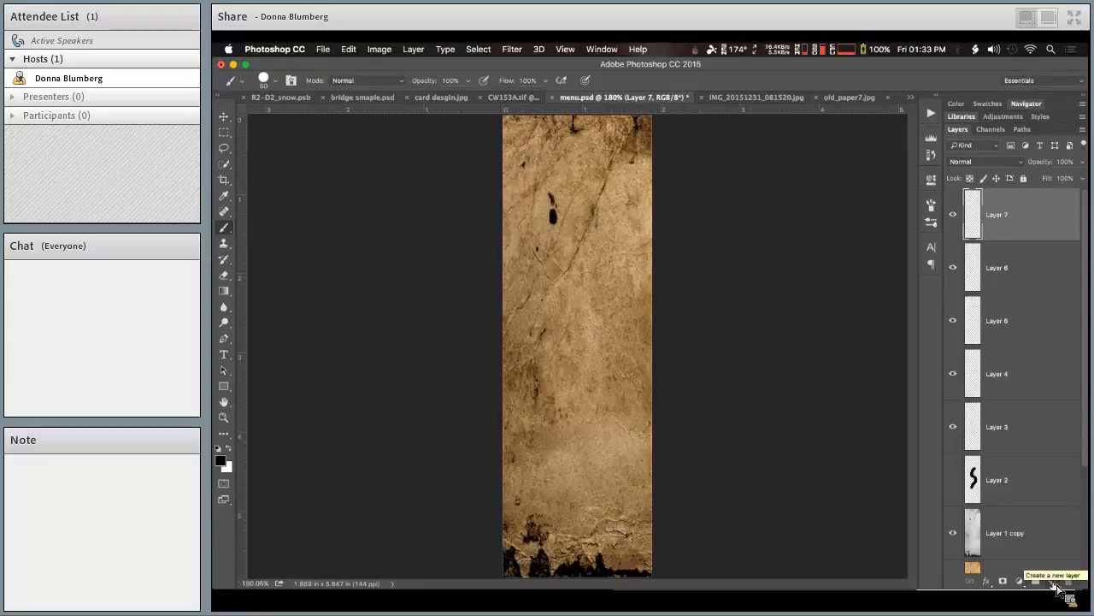
{"action": "key", "text": "Delete"}
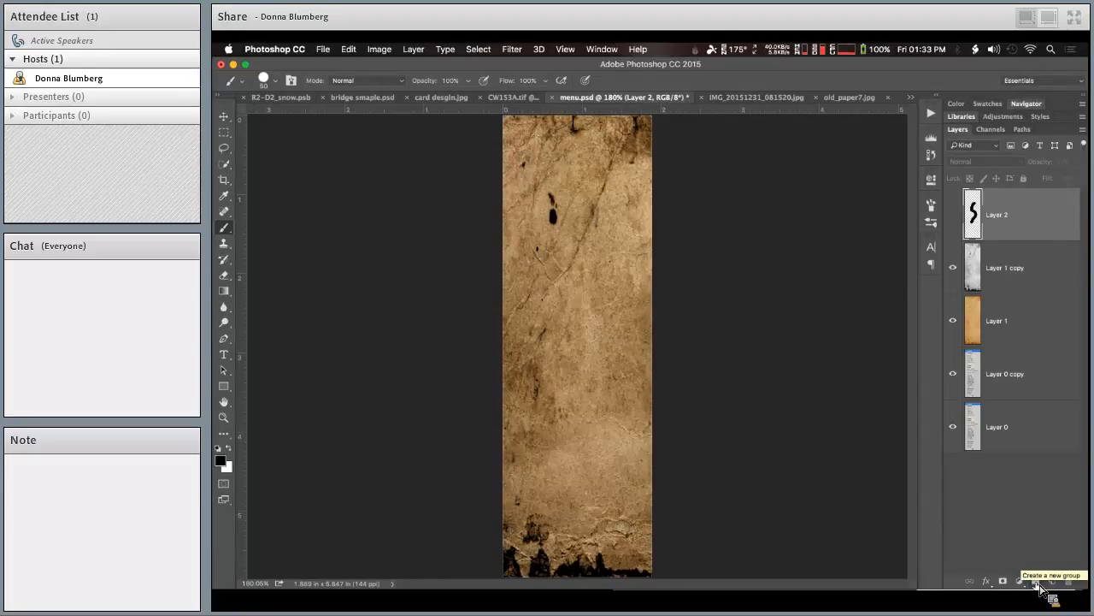
- Group Layer 1 copy, Layer 1 and Layer 0 copy in menu.psd and toggle the group's visibility off and on
{"action": "left_click", "coordinate": [757, 98]}
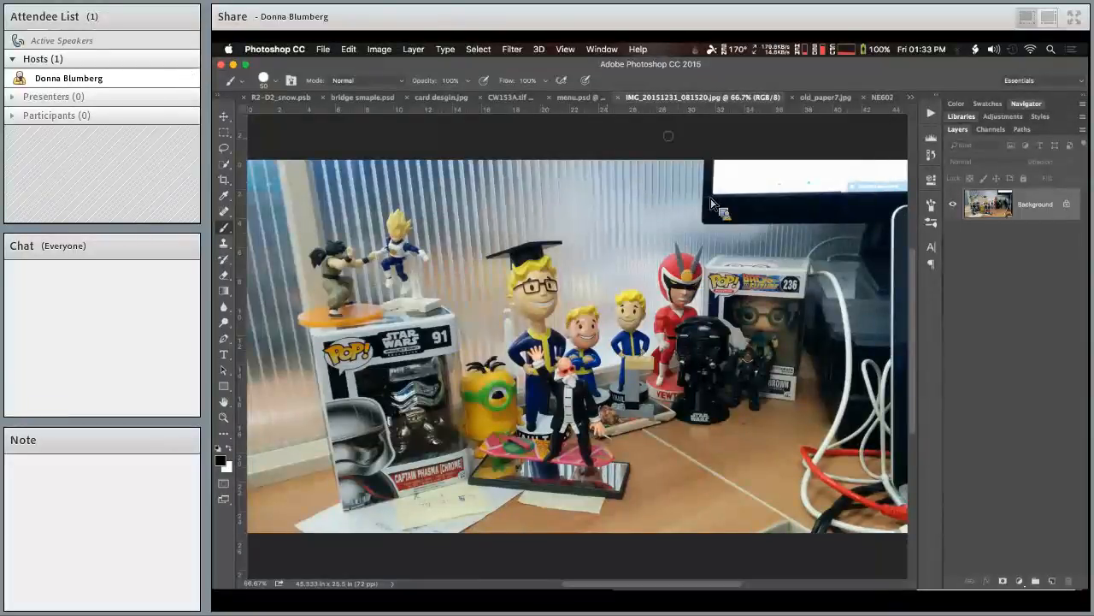
{"action": "left_click", "coordinate": [590, 99]}
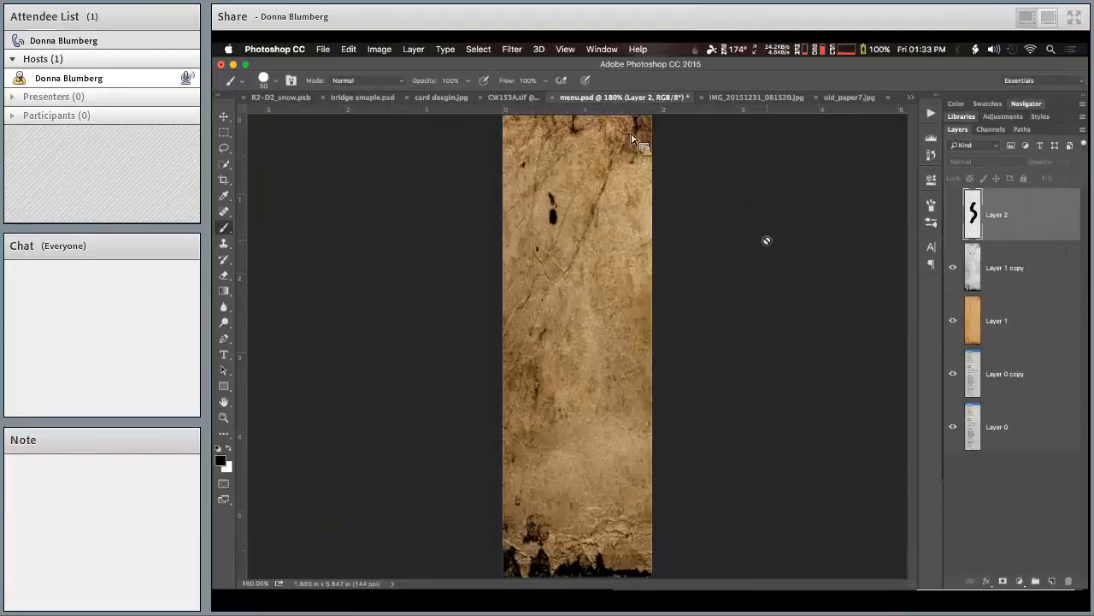
{"action": "left_click", "coordinate": [1000, 278]}
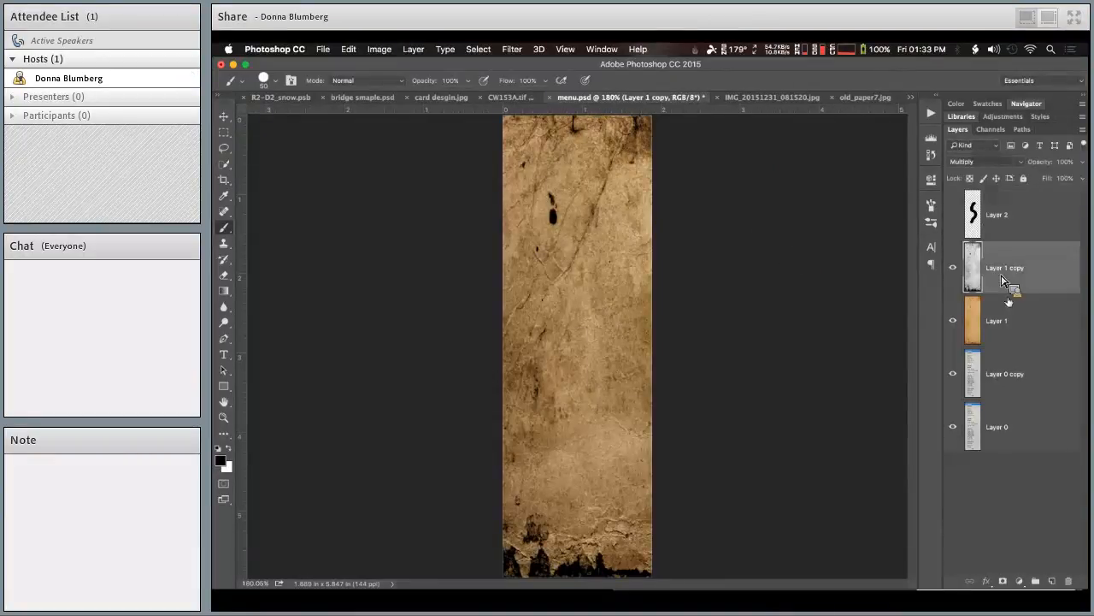
{"action": "left_click", "coordinate": [1029, 372], "text": "shift"}
{"action": "left_click_drag", "start_coordinate": [1029, 372], "coordinate": [1037, 588]}
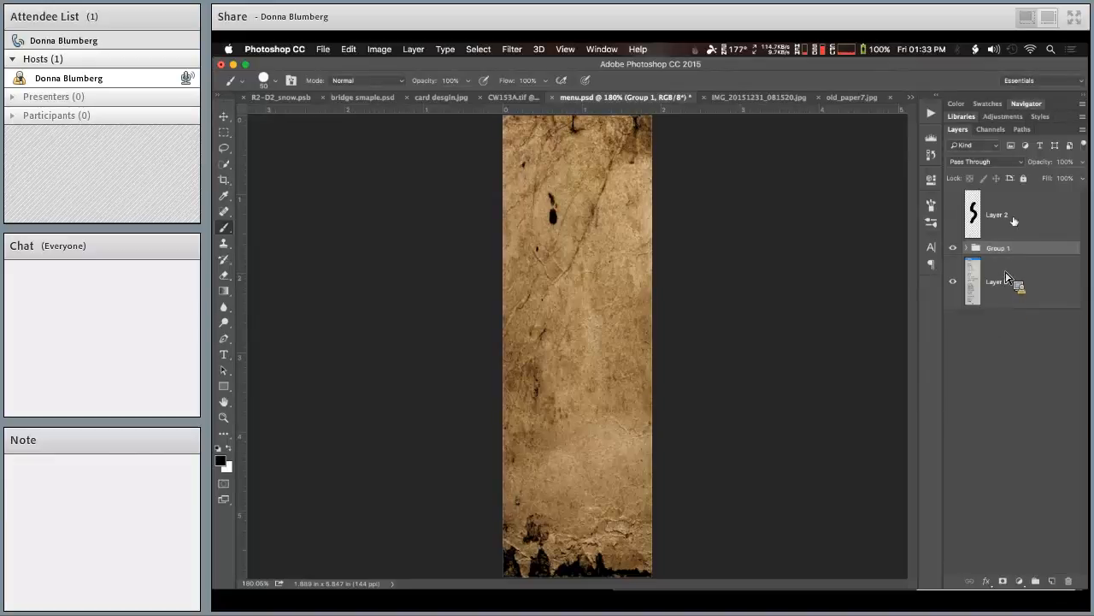
{"action": "left_click", "coordinate": [953, 249]}
{"action": "left_click", "coordinate": [954, 248]}
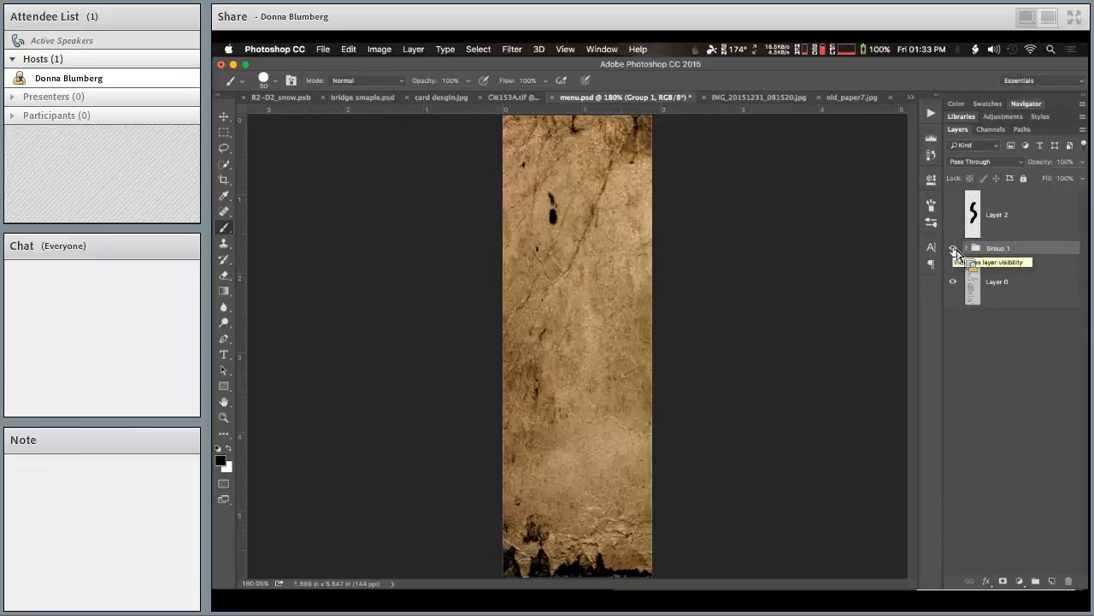
- Undo the layer grouping and the deletion of the six empty layers in menu.psd
{"action": "left_click", "coordinate": [770, 99]}
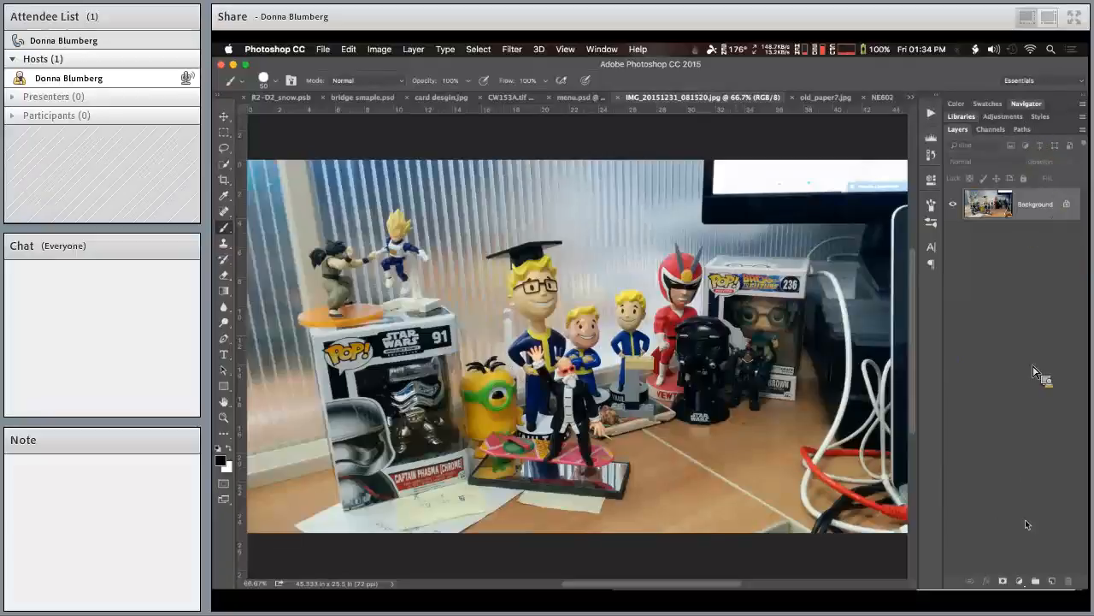
{"action": "left_click", "coordinate": [583, 98]}
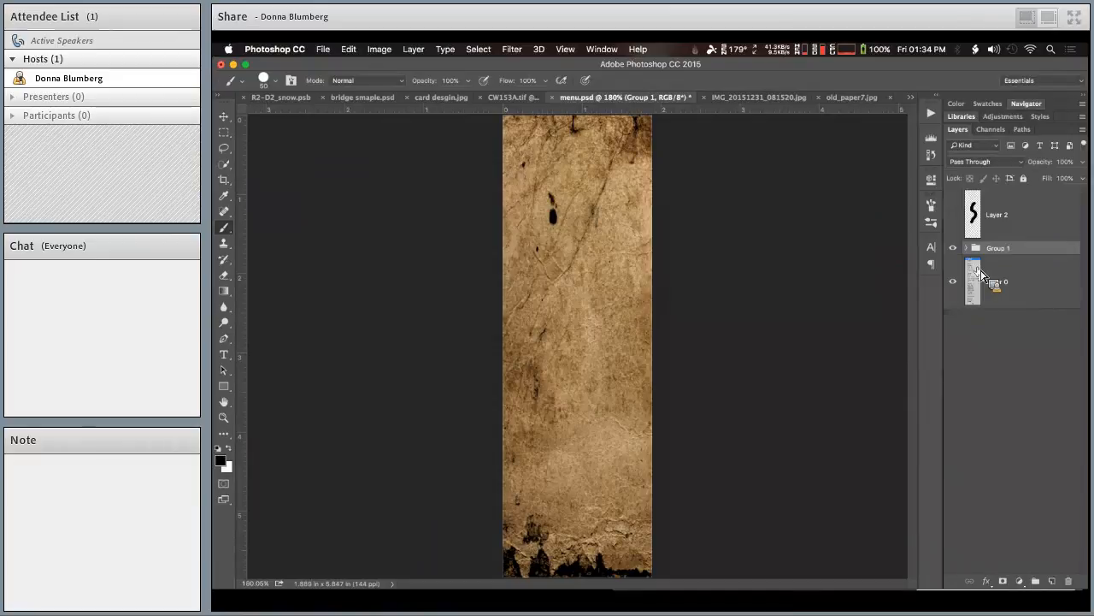
{"action": "key", "text": "super+z"}
- Compare the available adjustment layer types with the adjustments that apply directly to the image
{"action": "scroll", "coordinate": [1009, 357], "scroll_direction": "down", "scroll_amount": 5}
{"action": "left_click_drag", "start_coordinate": [1014, 359], "coordinate": [1023, 584]}
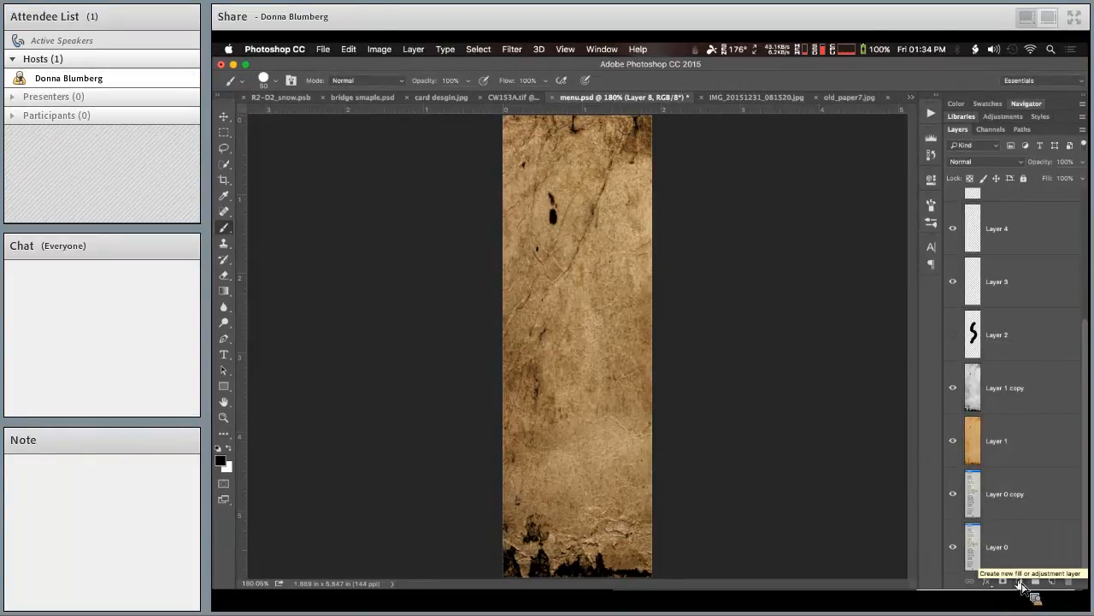
{"action": "left_click", "coordinate": [1023, 584]}
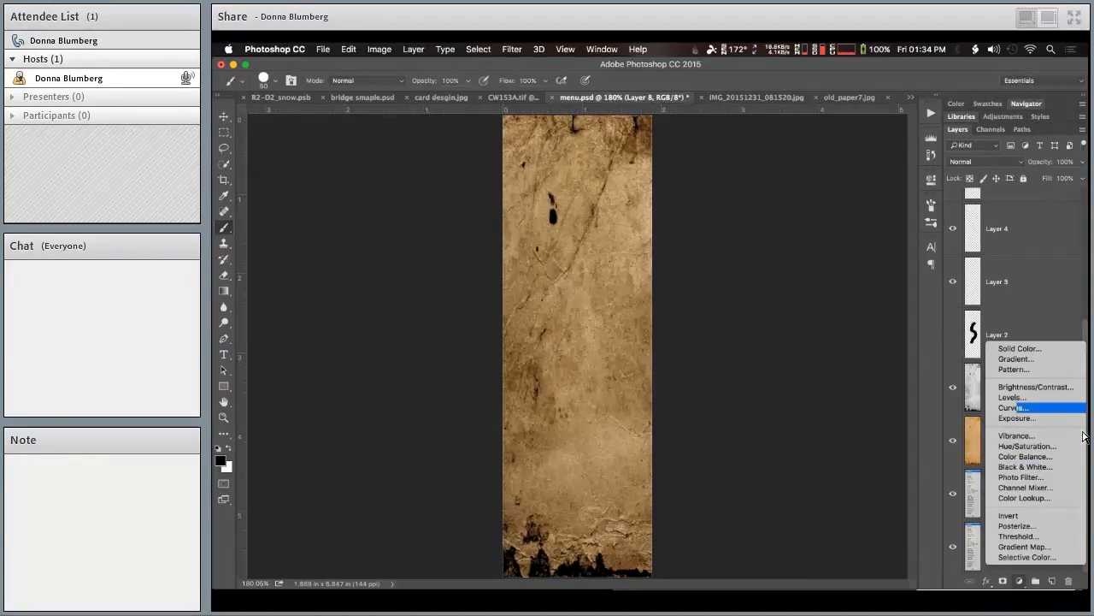
{"action": "left_click", "coordinate": [382, 50]}
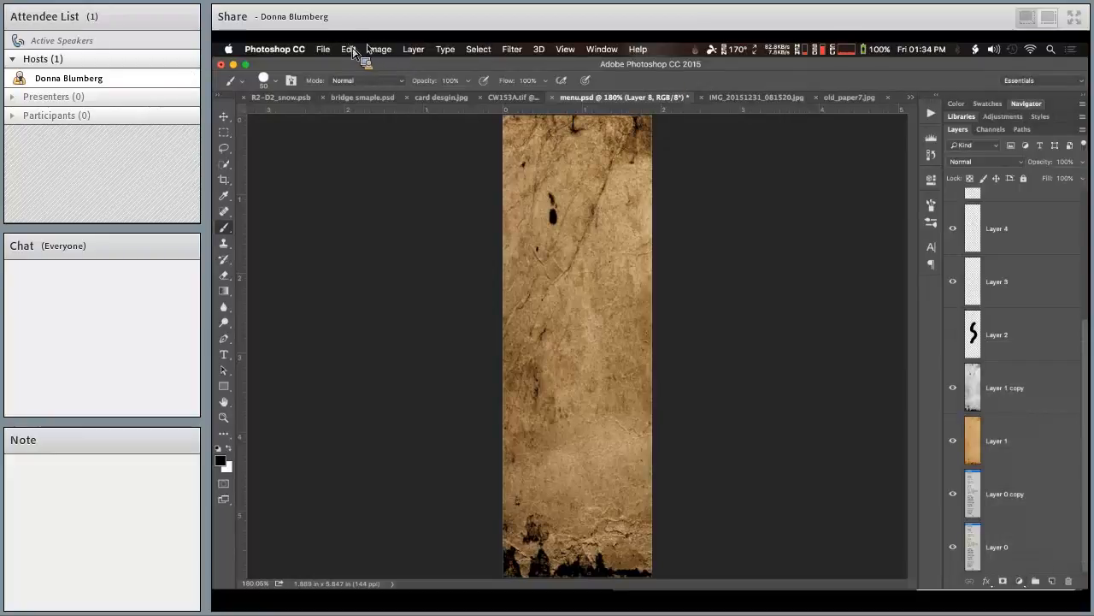
{"action": "left_click", "coordinate": [379, 48]}
{"action": "mouse_move", "coordinate": [390, 84]}
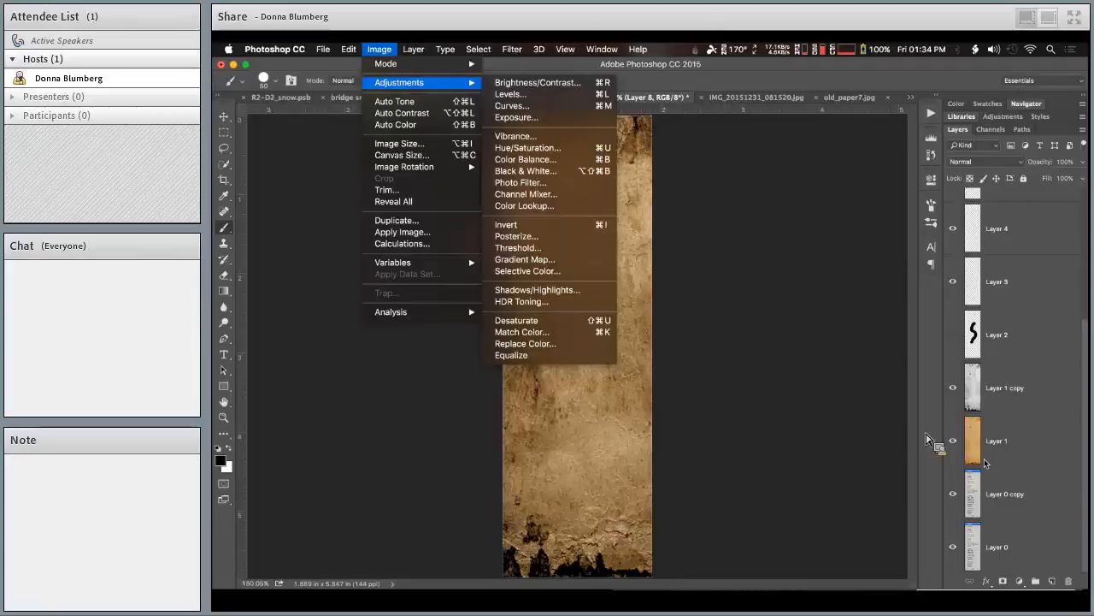
- Add a Black & White adjustment layer above Layer 8
{"action": "left_click", "coordinate": [1019, 581]}
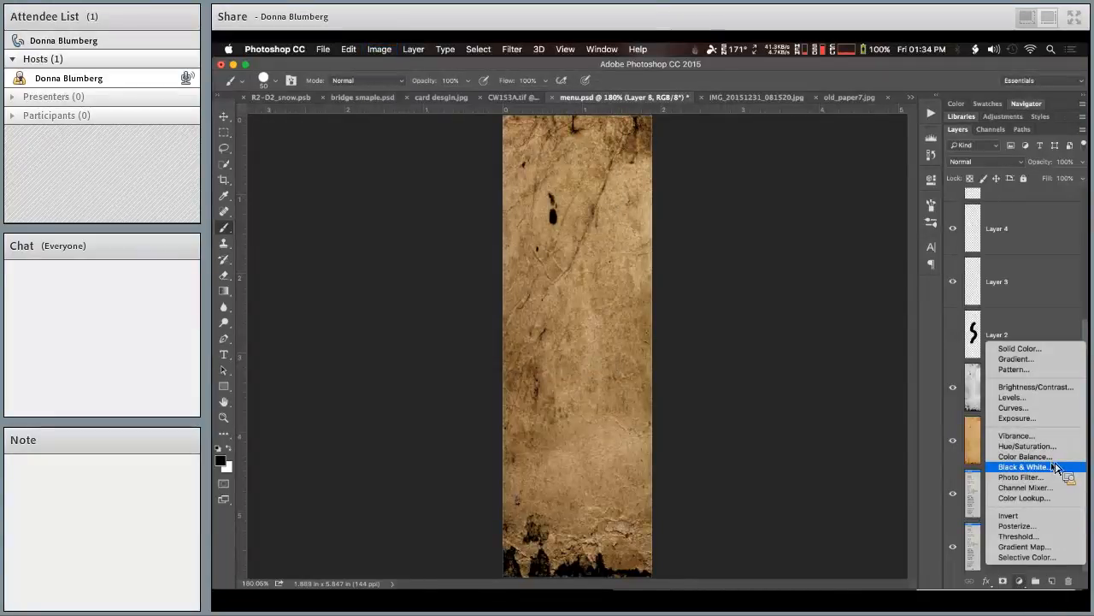
{"action": "key", "text": "Escape"}
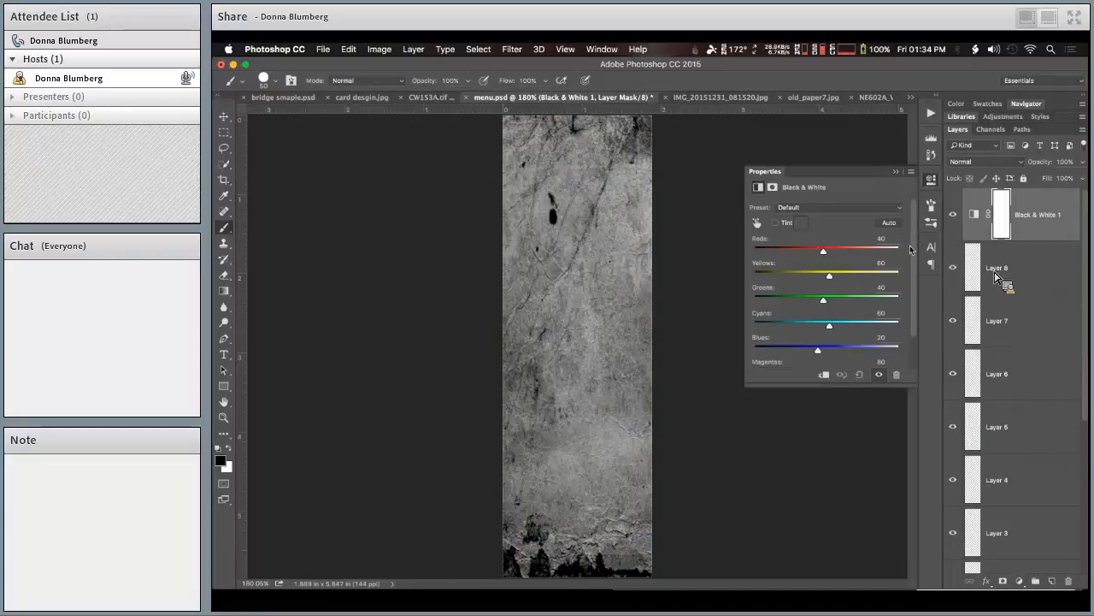
- Set the Black & White adjustment's Yellows to 71 and paint a black S-shaped stroke on its layer mask
{"action": "mouse_move", "coordinate": [829, 277]}
{"action": "left_mouse_down"}
{"action": "mouse_move", "coordinate": [805, 278]}
{"action": "mouse_move", "coordinate": [833, 276]}
{"action": "left_mouse_up"}
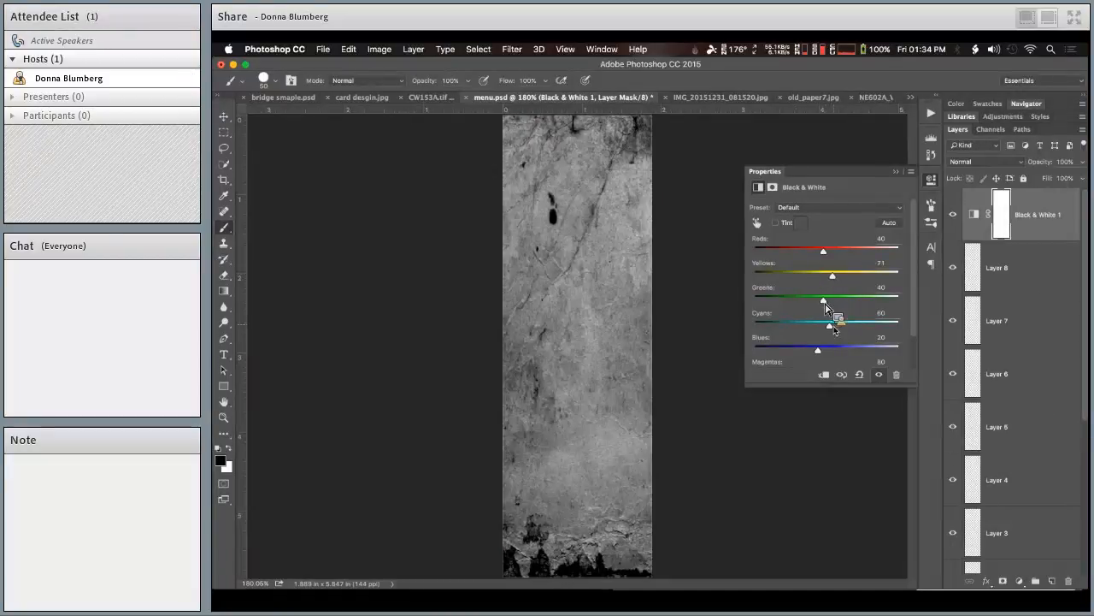
{"action": "left_click", "coordinate": [999, 238]}
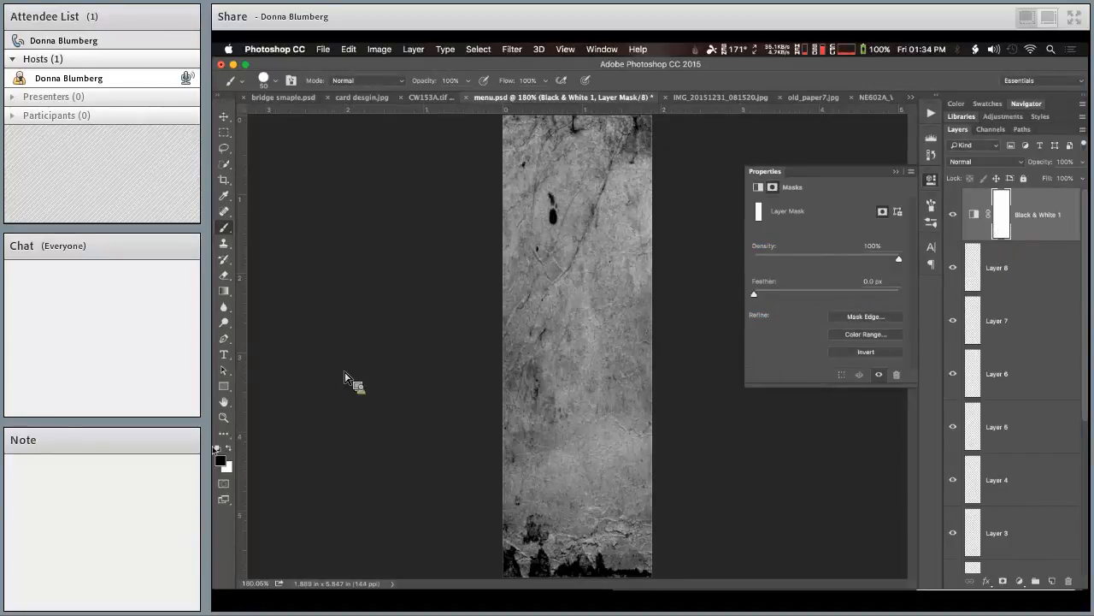
{"action": "mouse_move", "coordinate": [556, 253]}
{"action": "left_mouse_down"}
{"action": "mouse_move", "coordinate": [568, 255]}
{"action": "mouse_move", "coordinate": [541, 303]}
{"action": "mouse_move", "coordinate": [607, 359]}
{"action": "mouse_move", "coordinate": [575, 427]}
{"action": "left_mouse_up"}
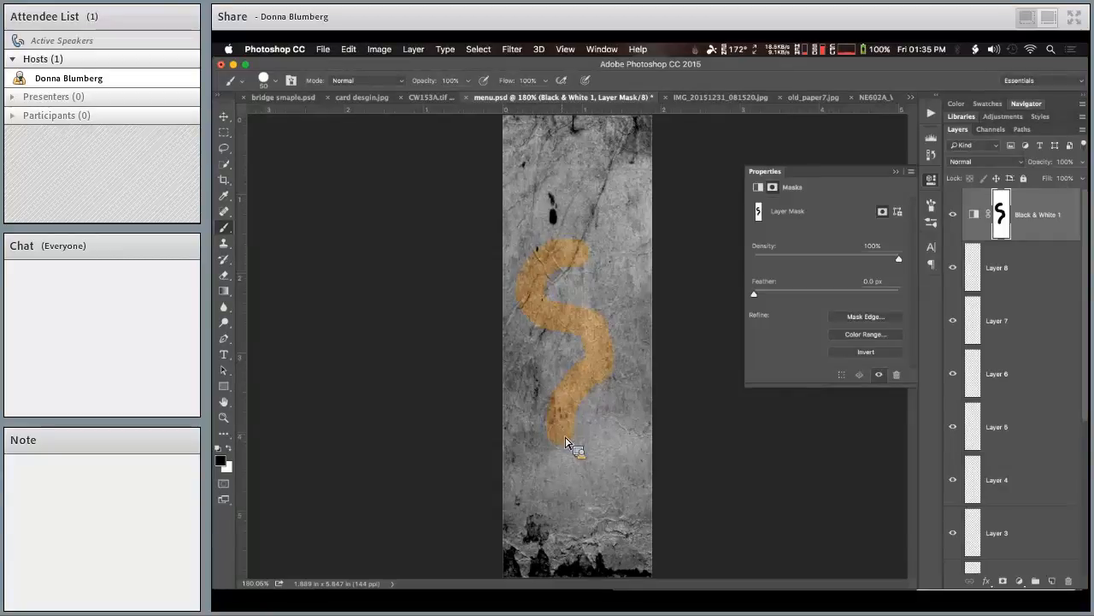
- Select Layer 1 beneath the Black & White 1 adjustment and hide that adjustment layer
{"action": "left_click", "coordinate": [379, 49]}
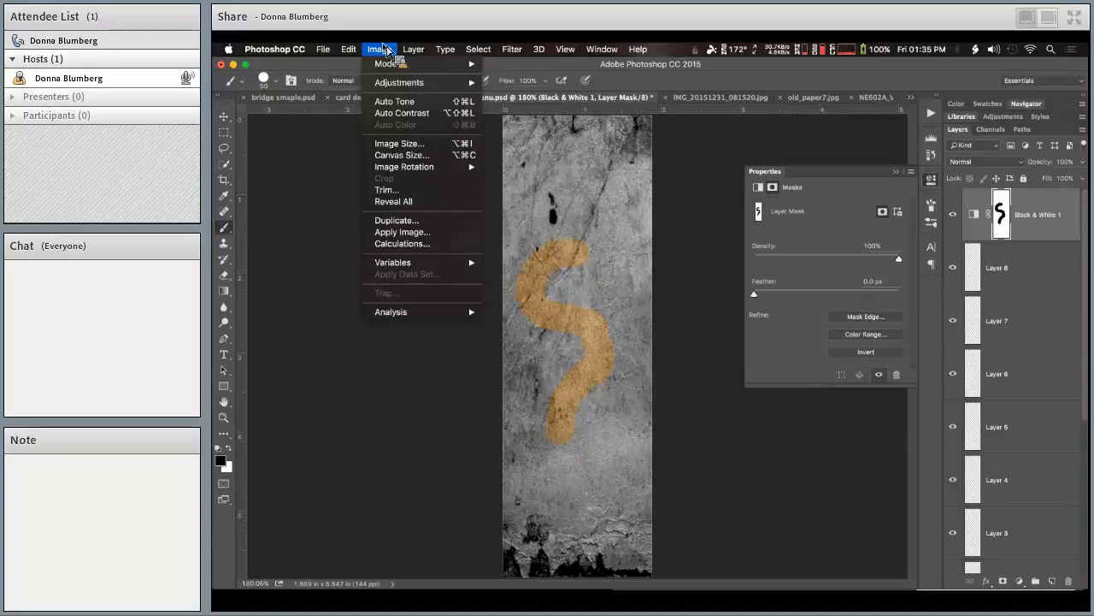
{"action": "left_click", "coordinate": [386, 49]}
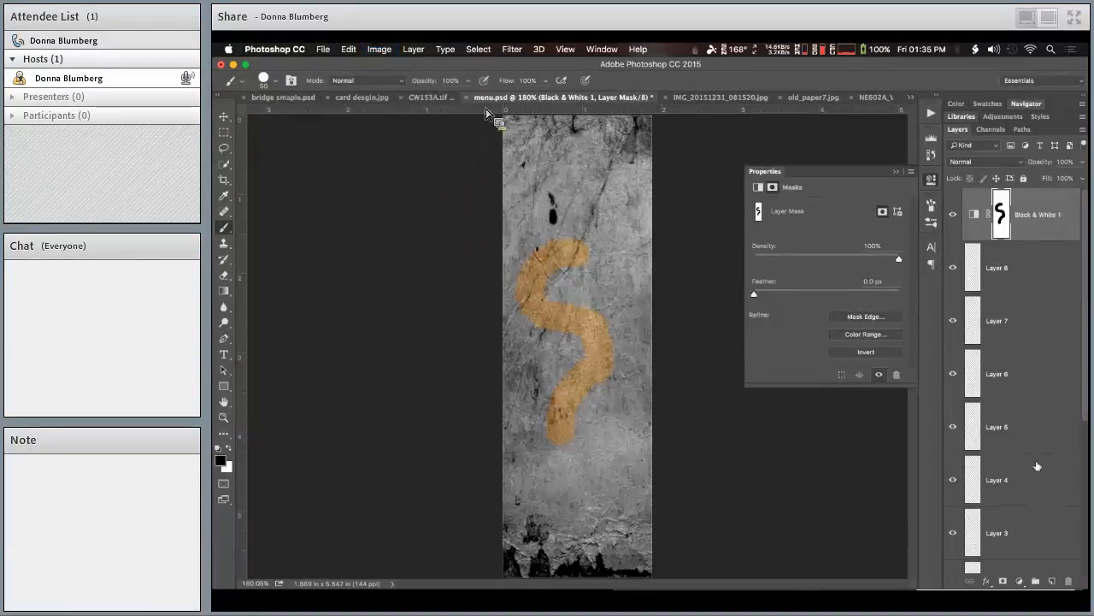
{"action": "scroll", "coordinate": [1037, 466], "scroll_direction": "down", "scroll_amount": 5}
{"action": "left_click", "coordinate": [987, 458]}
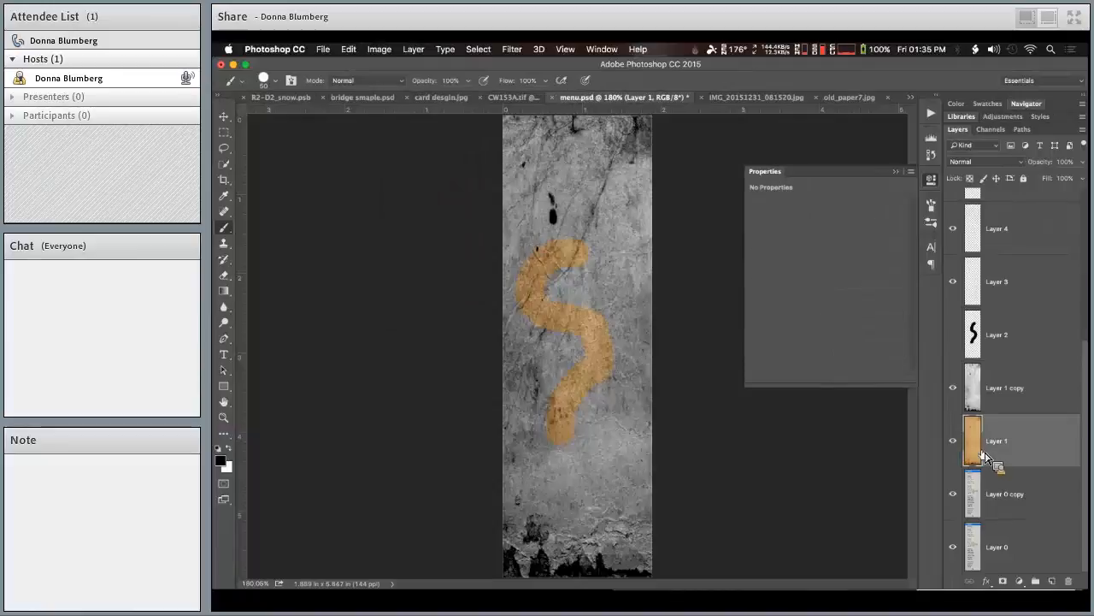
{"action": "scroll", "coordinate": [988, 459], "scroll_direction": "up", "scroll_amount": 5}
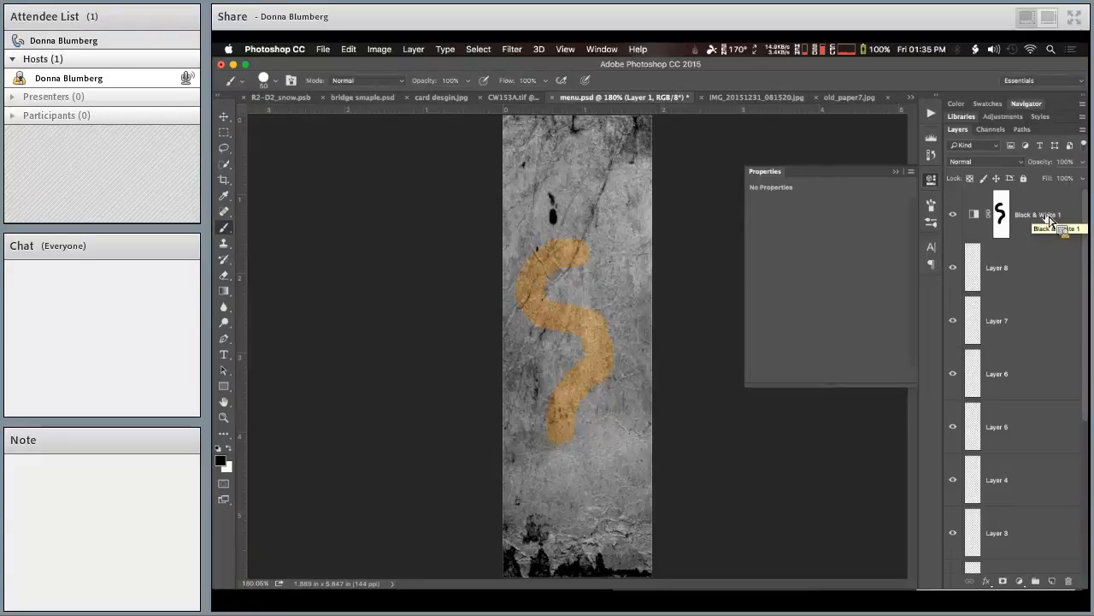
{"action": "scroll", "coordinate": [1050, 221], "scroll_direction": "down", "scroll_amount": 5}
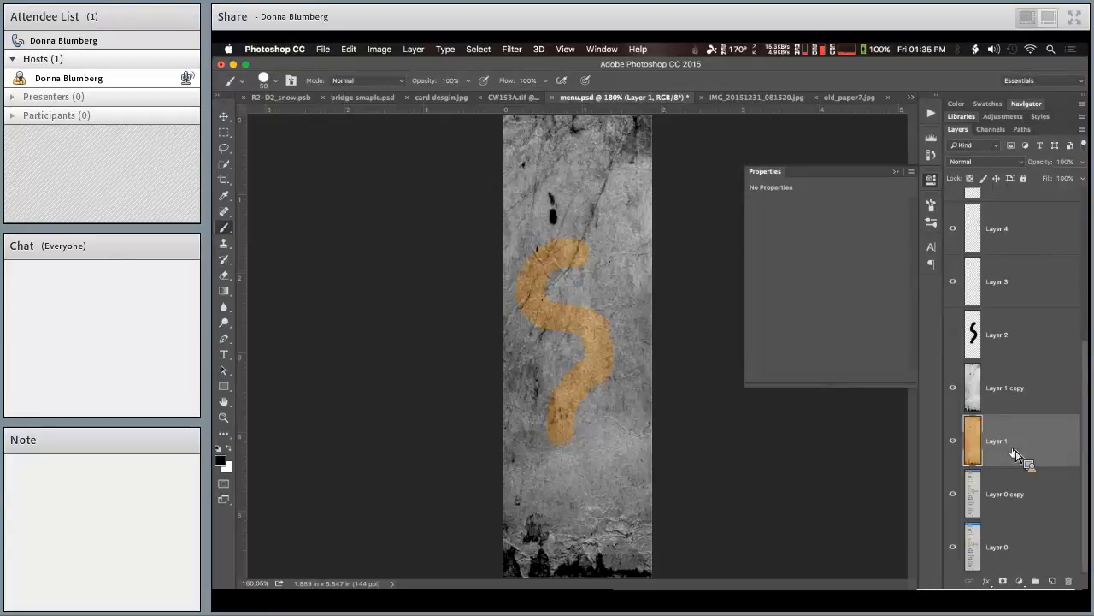
{"action": "scroll", "coordinate": [1017, 455], "scroll_direction": "up", "scroll_amount": 5}
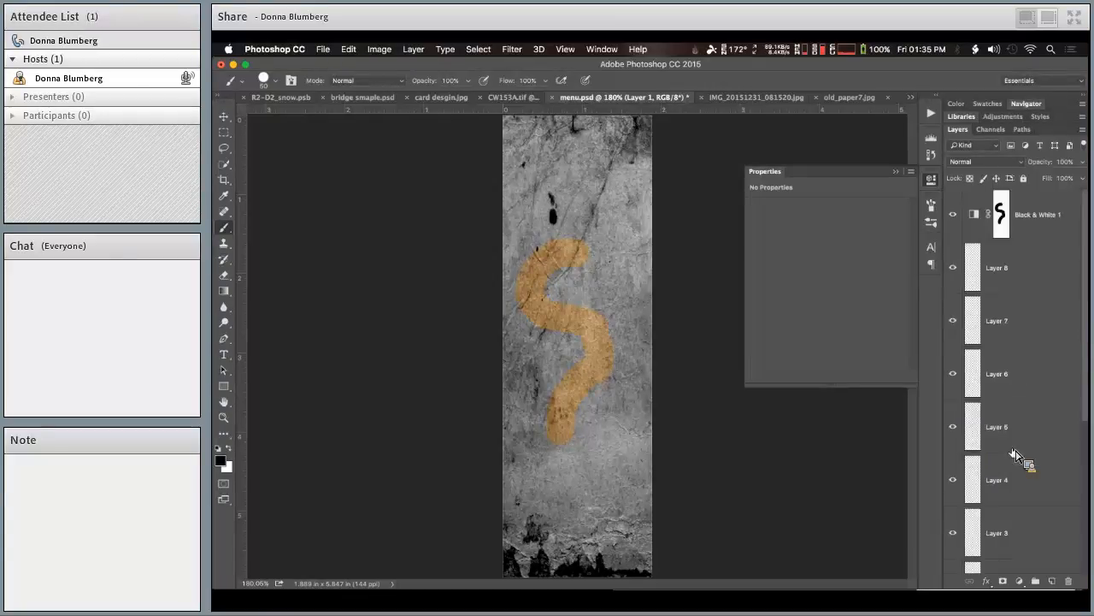
{"action": "left_click", "coordinate": [954, 219]}
{"action": "left_click", "coordinate": [1019, 580]}
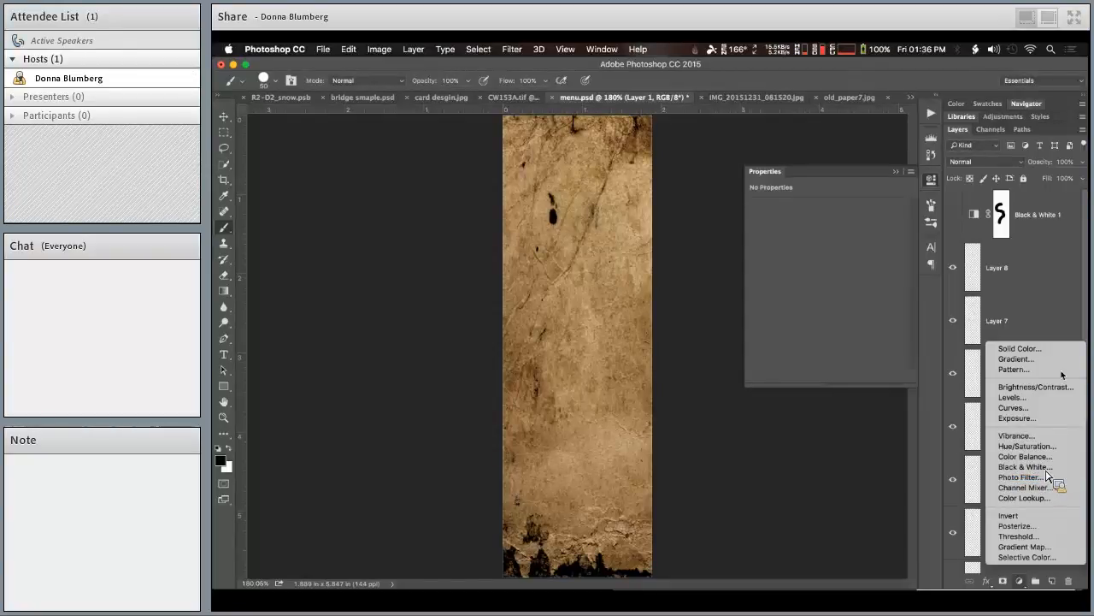
{"action": "left_click", "coordinate": [1060, 314]}
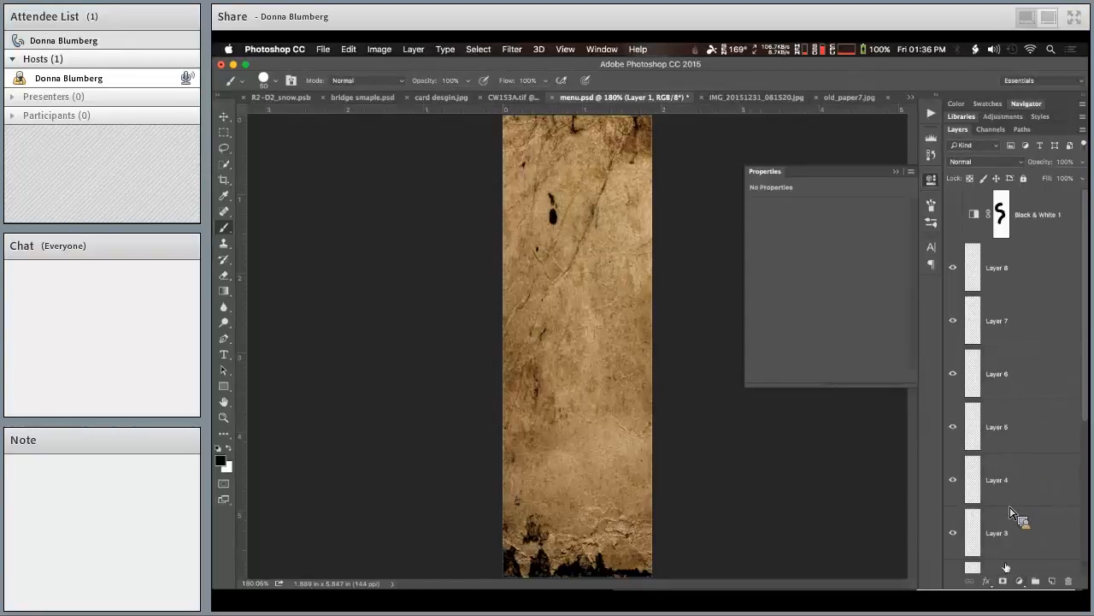
- Add a layer mask to Layer 1 and paint a black wavy stroke down the middle of the mask
{"action": "left_click_drag", "start_coordinate": [1009, 588], "coordinate": [1016, 455]}
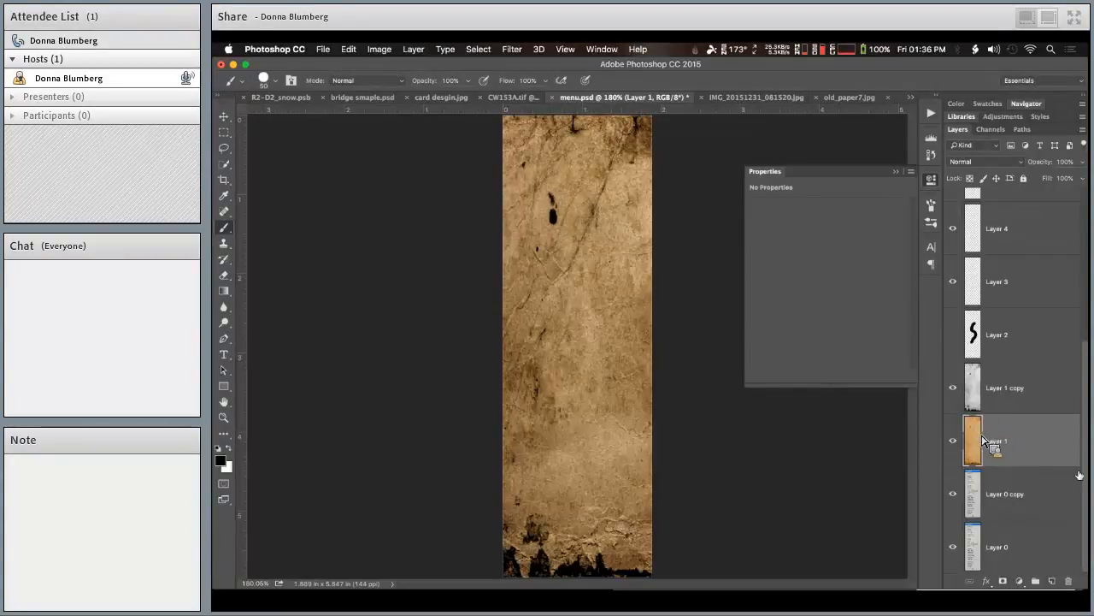
{"action": "left_click", "coordinate": [1004, 582]}
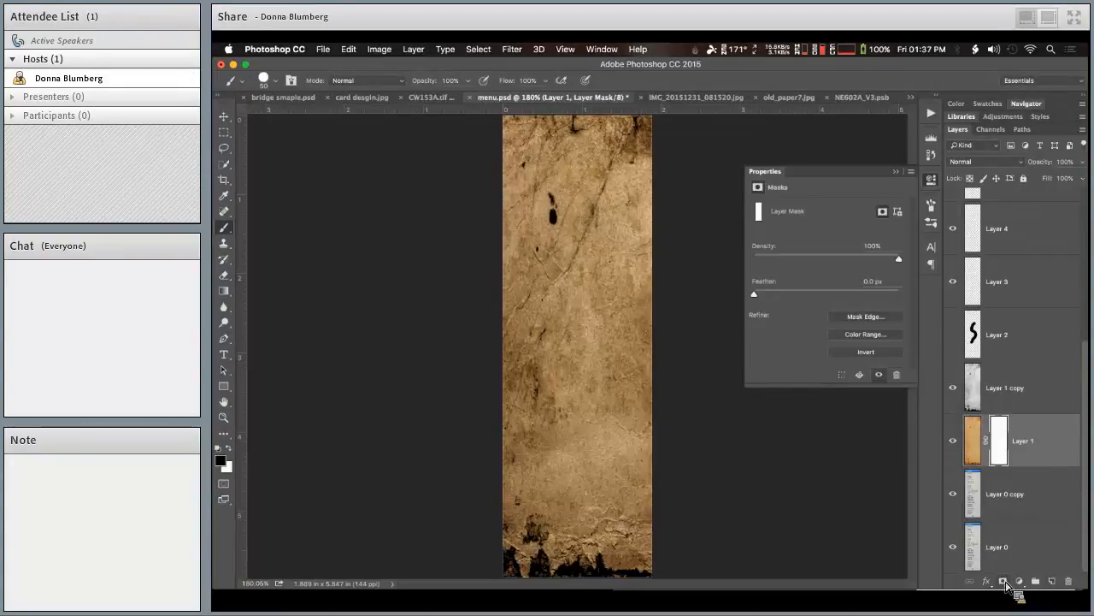
{"action": "scroll", "coordinate": [1007, 441], "scroll_direction": "up", "scroll_amount": 5}
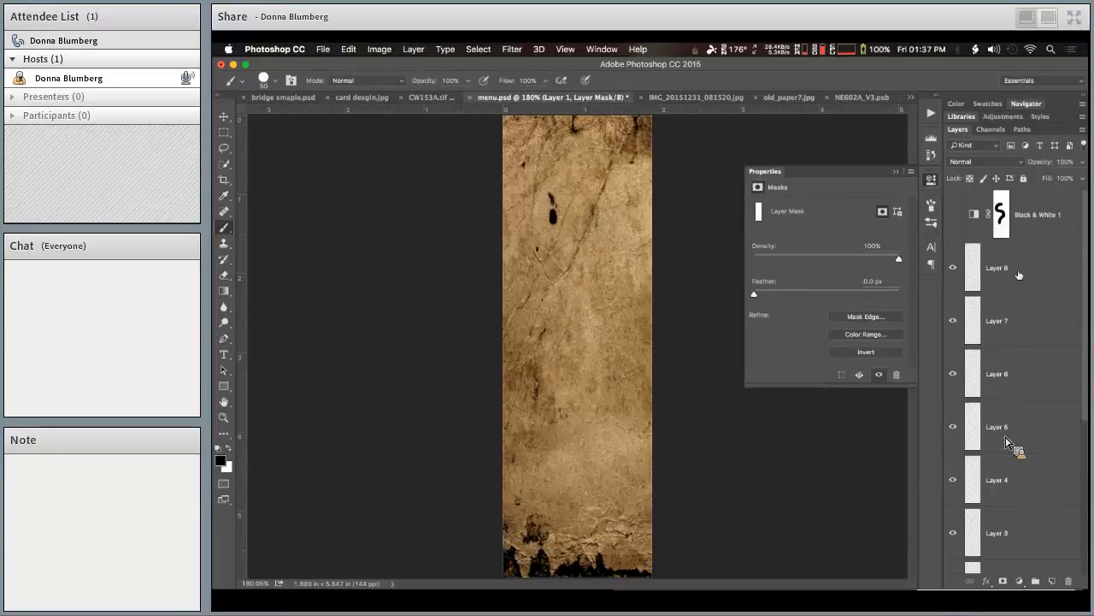
{"action": "scroll", "coordinate": [1007, 226], "scroll_direction": "down", "scroll_amount": 5}
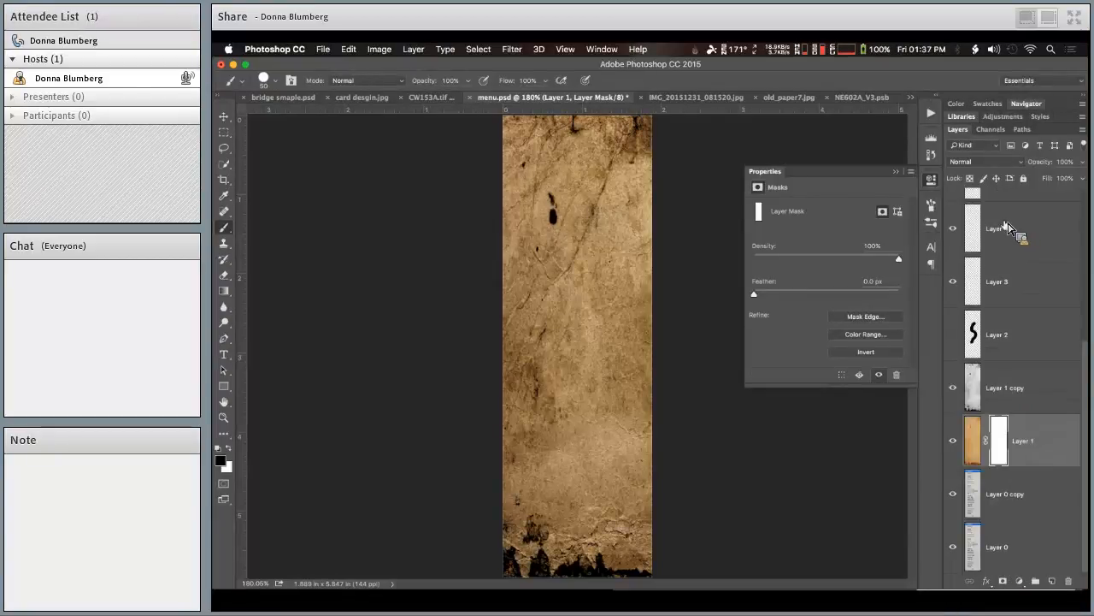
{"action": "mouse_move", "coordinate": [985, 451]}
{"action": "left_mouse_down"}
{"action": "mouse_move", "coordinate": [513, 249]}
{"action": "mouse_move", "coordinate": [577, 261]}
{"action": "mouse_move", "coordinate": [584, 244]}
{"action": "mouse_move", "coordinate": [574, 316]}
{"action": "mouse_move", "coordinate": [592, 368]}
{"action": "mouse_move", "coordinate": [598, 489]}
{"action": "mouse_move", "coordinate": [574, 505]}
{"action": "left_mouse_up"}
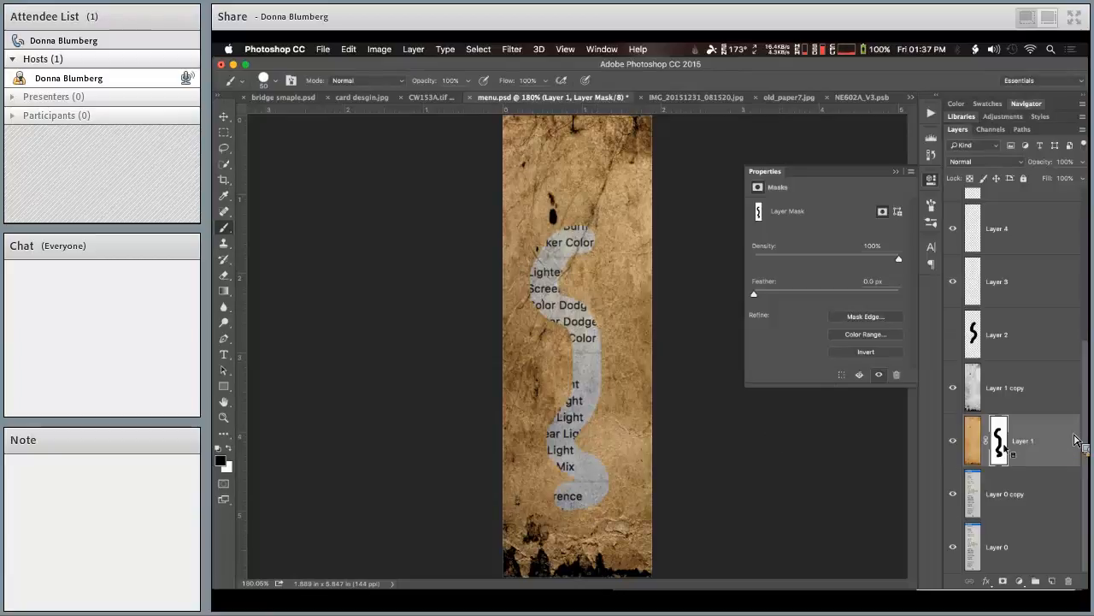
- Disable Layer 1's layer mask and enable it again
{"action": "right_click", "coordinate": [1006, 453]}
{"action": "left_click", "coordinate": [992, 450]}
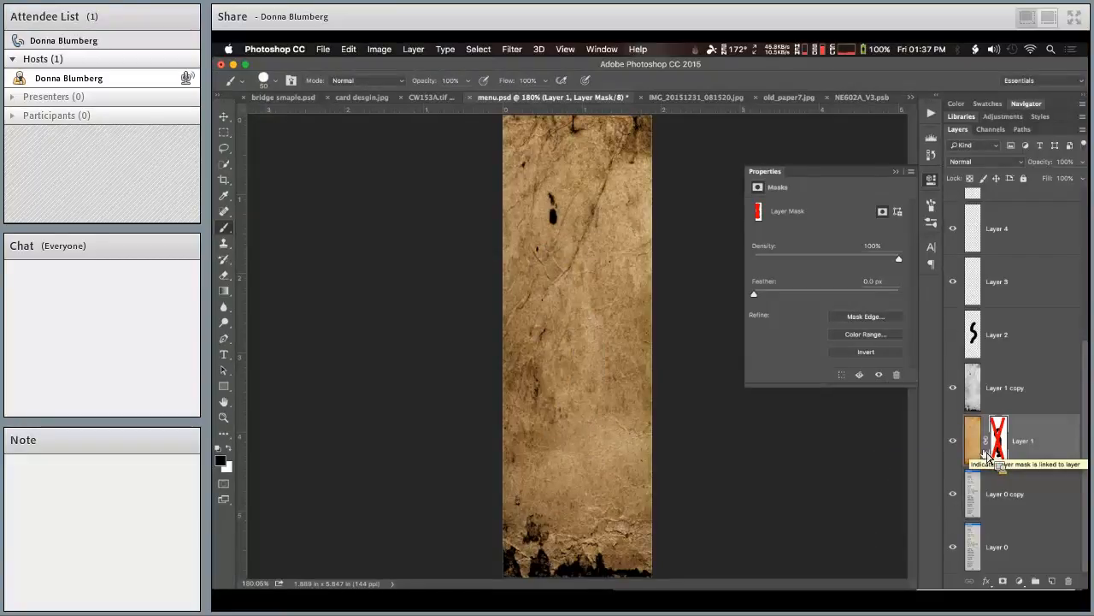
{"action": "right_click", "coordinate": [992, 453]}
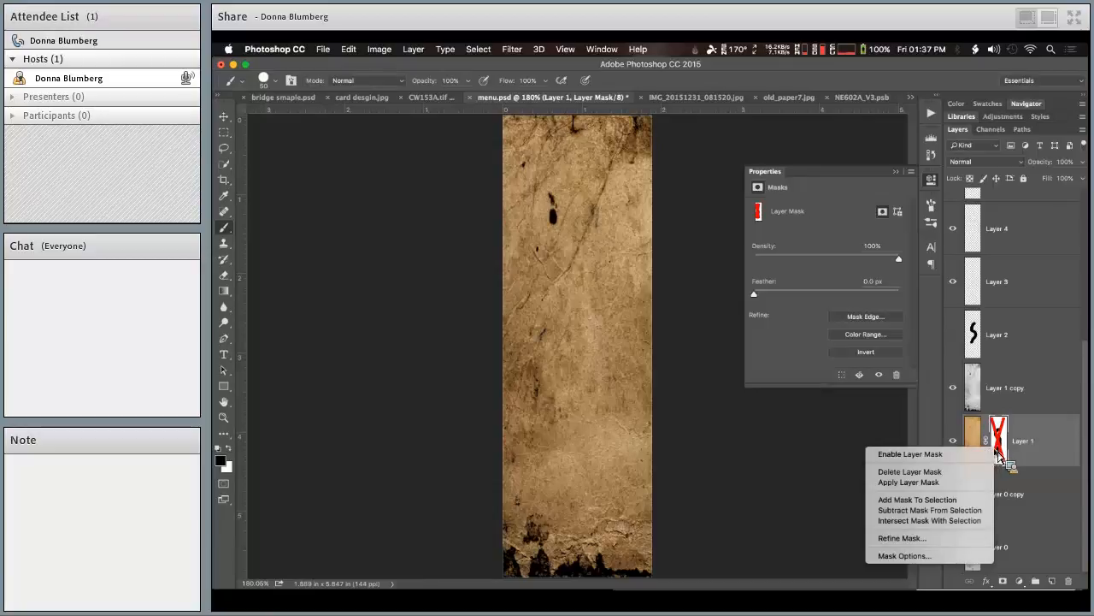
{"action": "left_click", "coordinate": [984, 456]}
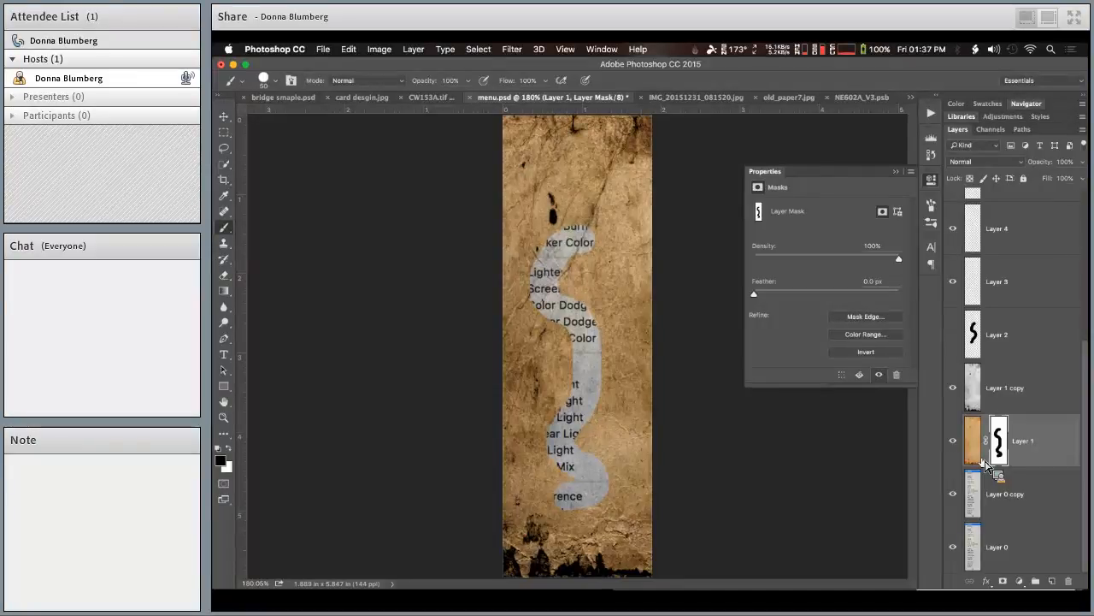
- Lower Layer 1's mask density to 42%, set its feather to 10.9 px and return the density to 100%
{"action": "left_click_drag", "start_coordinate": [998, 460], "coordinate": [769, 299]}
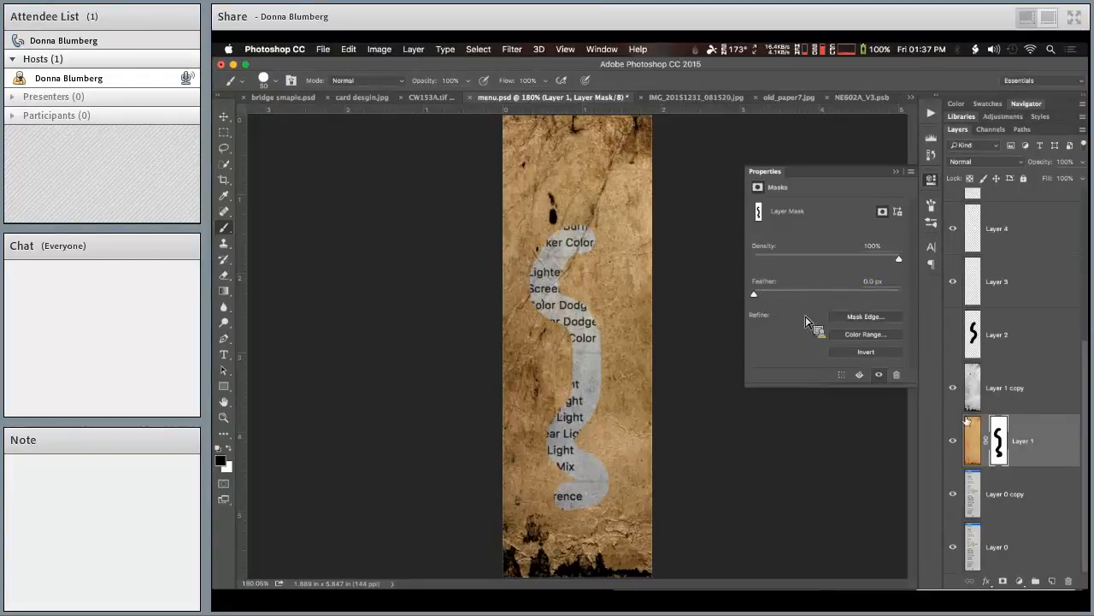
{"action": "mouse_move", "coordinate": [898, 258]}
{"action": "left_mouse_down"}
{"action": "mouse_move", "coordinate": [770, 258]}
{"action": "mouse_move", "coordinate": [819, 263]}
{"action": "left_mouse_up"}
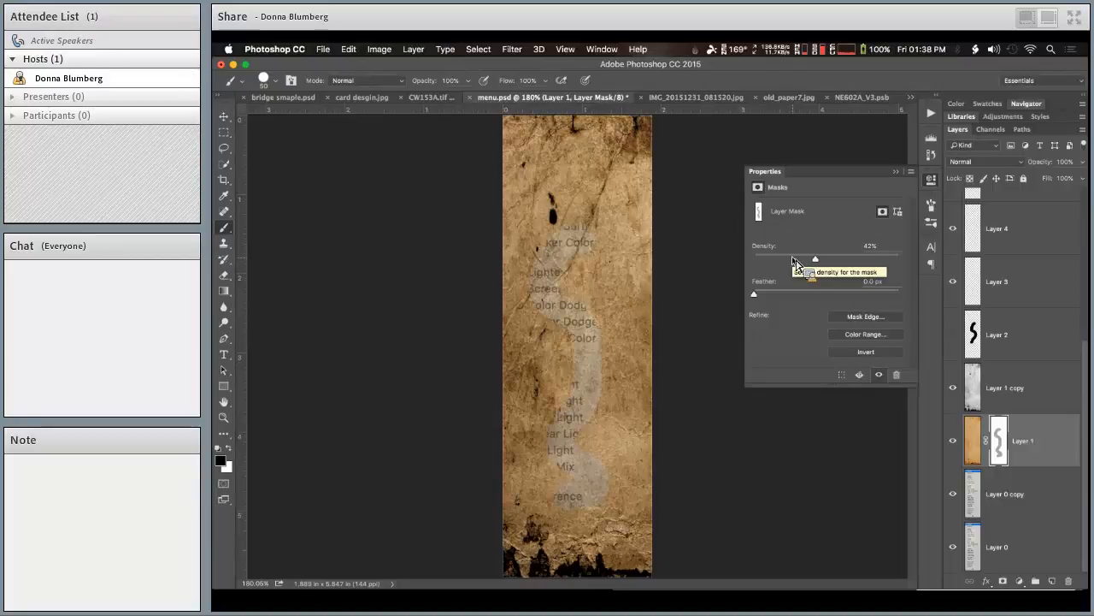
{"action": "left_click_drag", "start_coordinate": [774, 293], "coordinate": [814, 299]}
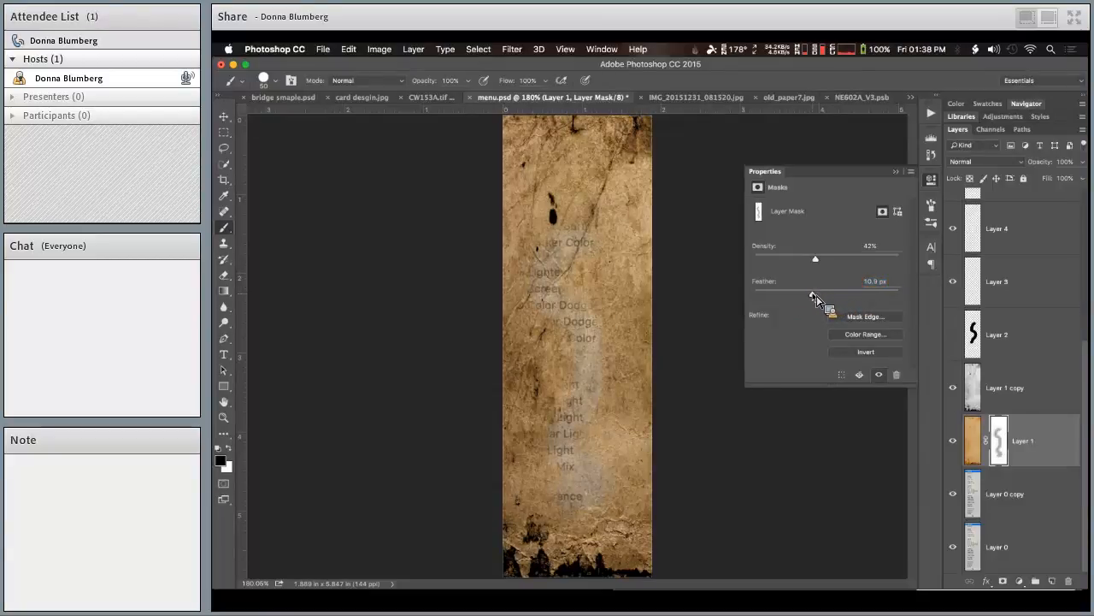
{"action": "left_click_drag", "start_coordinate": [852, 257], "coordinate": [932, 265]}
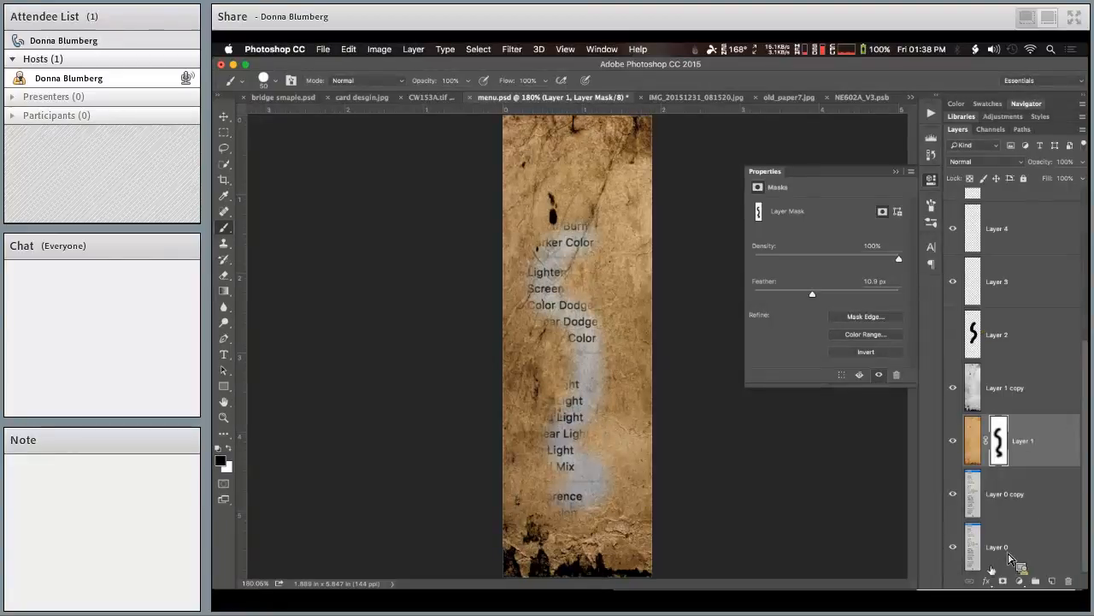
- Create a new layer above Layer 2 and draw a rectangular marquee about 1.2 in wide across the upper part of the image
{"action": "left_click", "coordinate": [987, 581]}
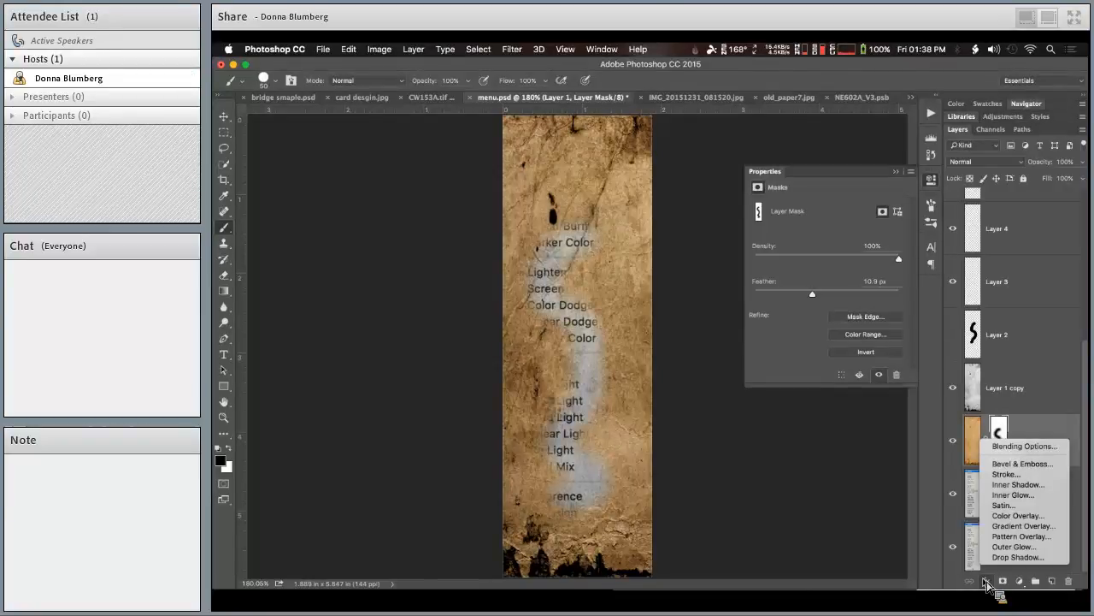
{"action": "left_click", "coordinate": [1042, 370]}
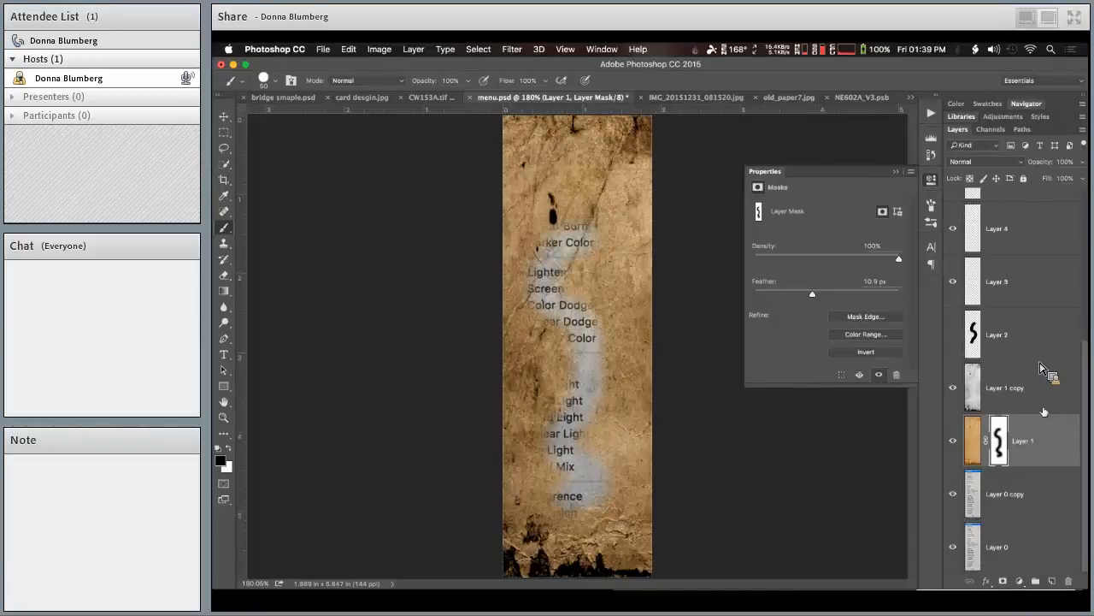
{"action": "left_click", "coordinate": [1043, 346]}
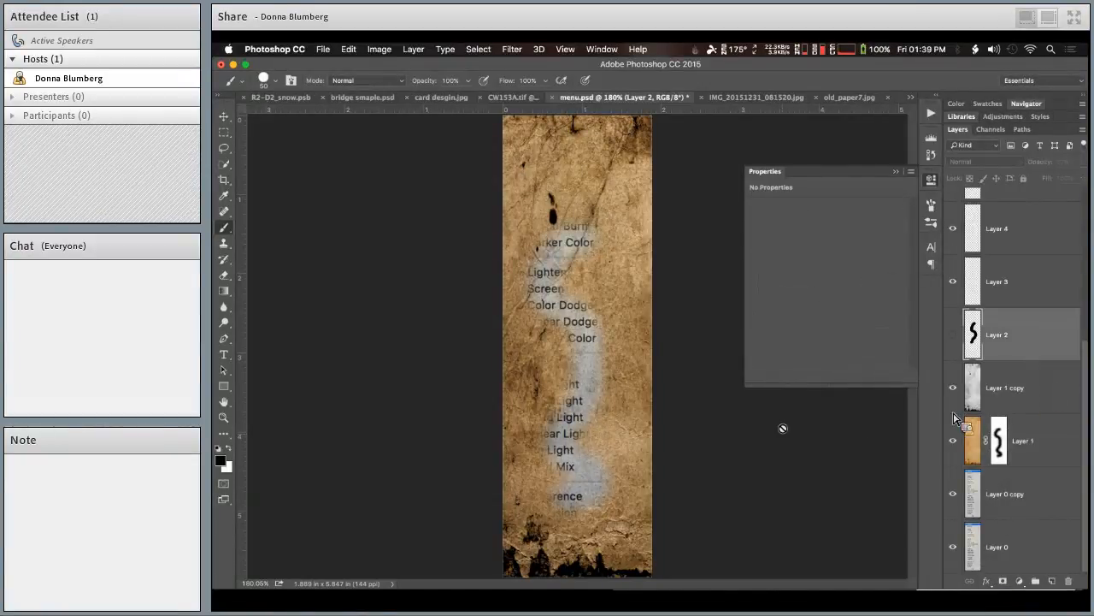
{"action": "left_click", "coordinate": [1051, 581]}
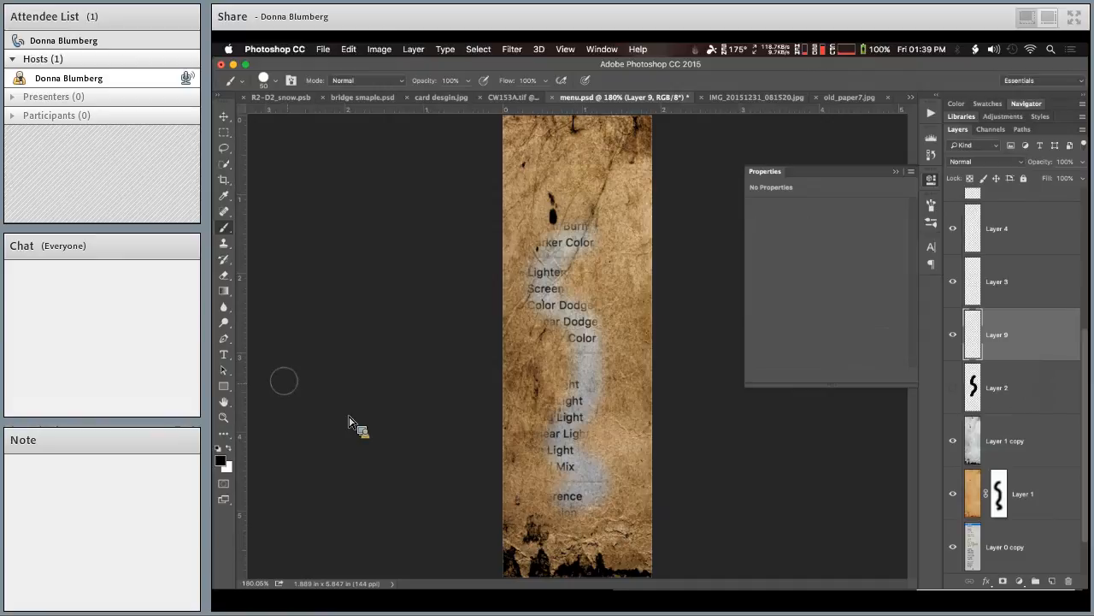
{"action": "left_click", "coordinate": [224, 133]}
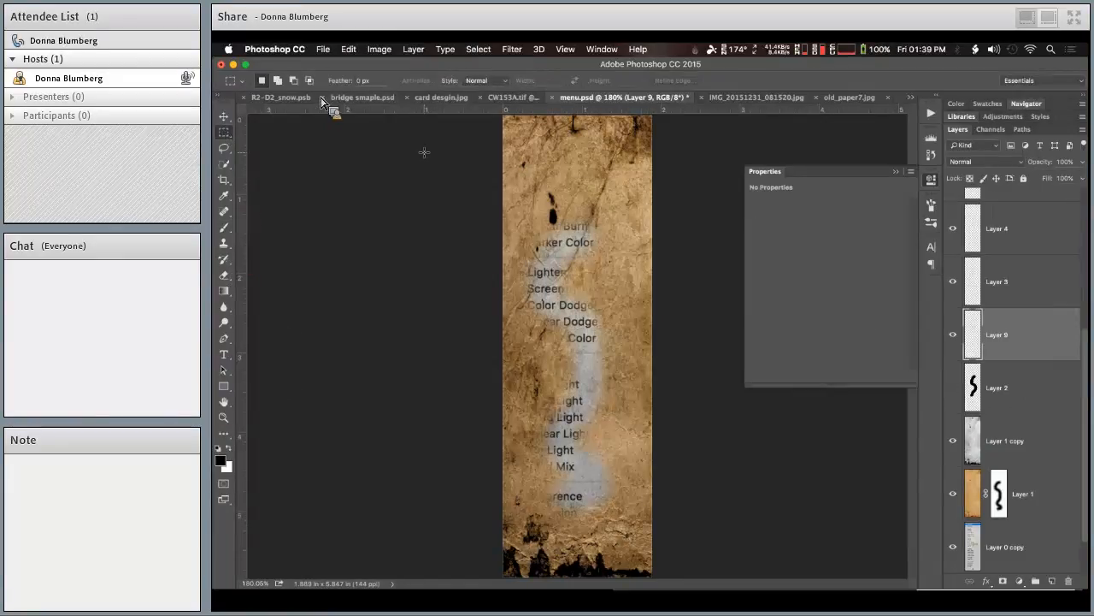
{"action": "left_click_drag", "start_coordinate": [549, 164], "coordinate": [592, 221]}
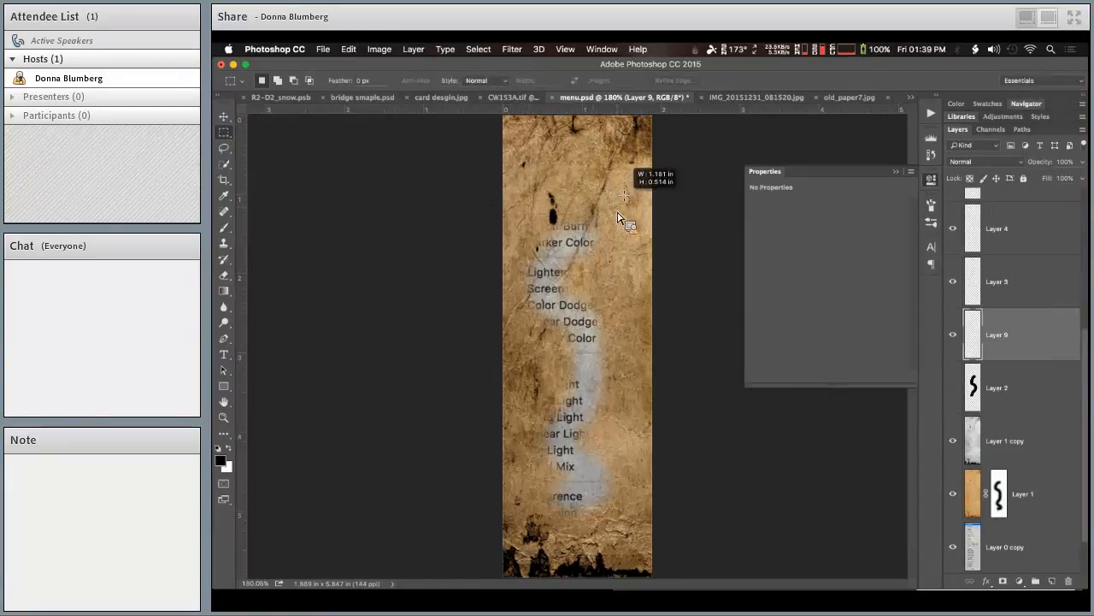
- Set the foreground color to lime green #c1ff03
{"action": "key", "text": "i"}
{"action": "left_click", "coordinate": [222, 460]}
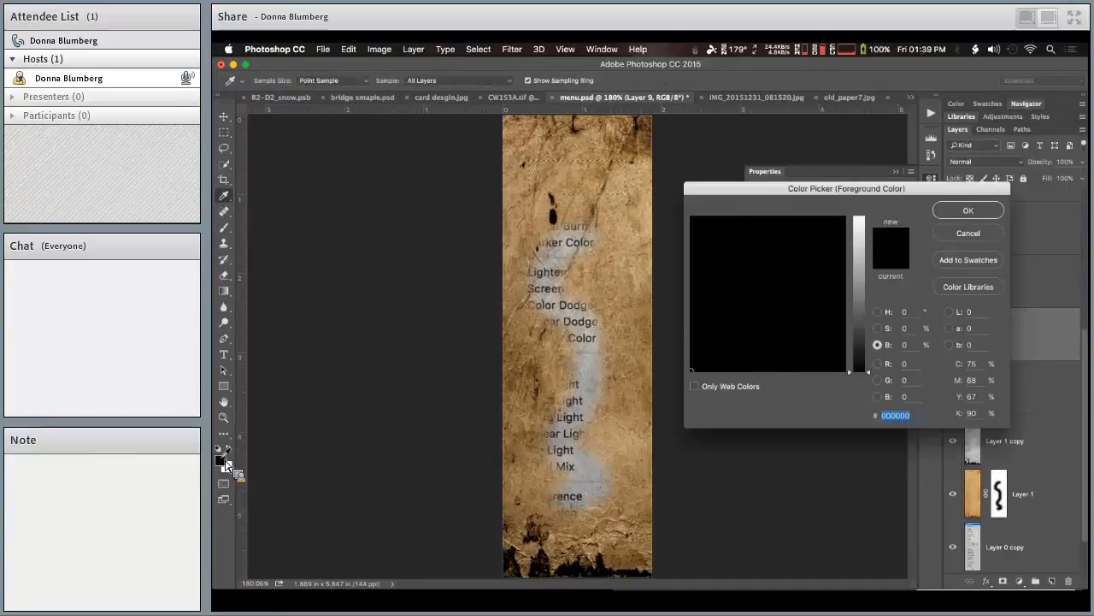
{"action": "left_click", "coordinate": [858, 301]}
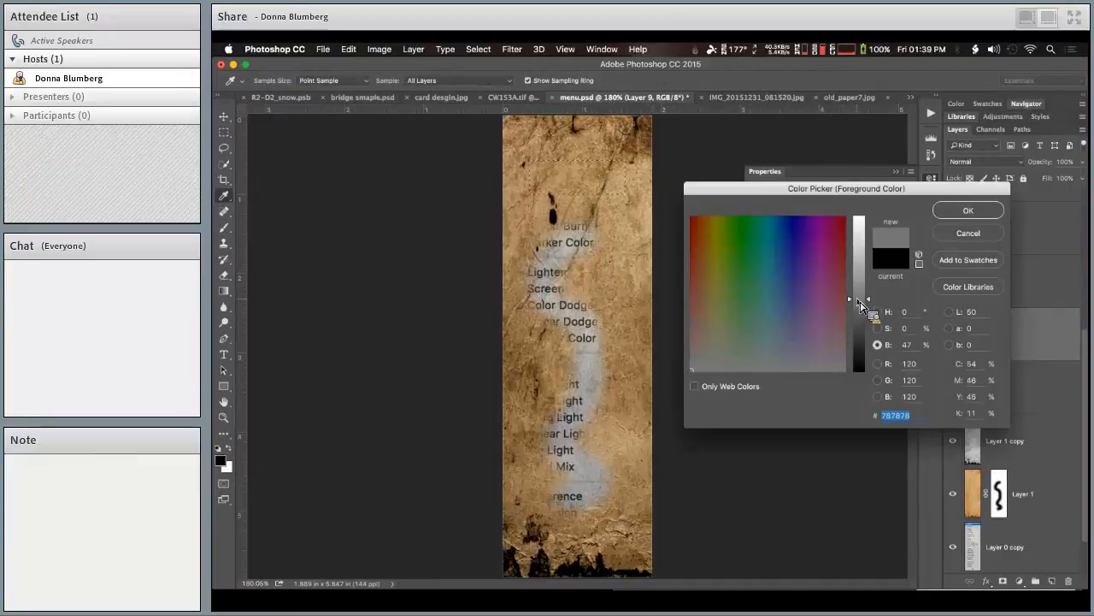
{"action": "left_click", "coordinate": [755, 219]}
{"action": "left_click_drag", "start_coordinate": [780, 225], "coordinate": [723, 219]}
{"action": "left_click", "coordinate": [868, 223]}
{"action": "left_click_drag", "start_coordinate": [866, 221], "coordinate": [866, 215]}
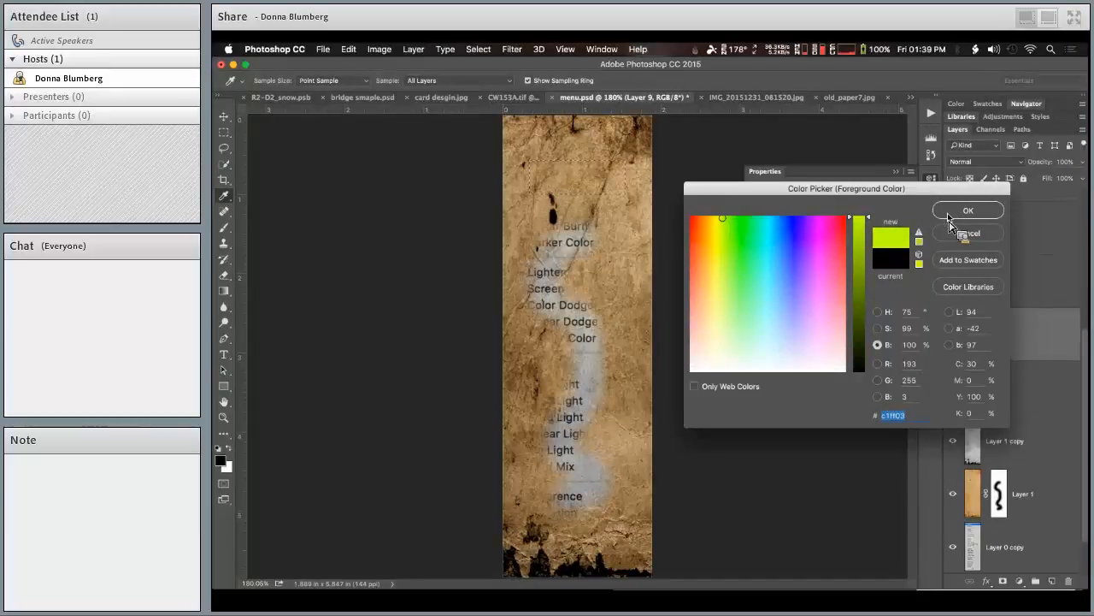
{"action": "left_click", "coordinate": [949, 217]}
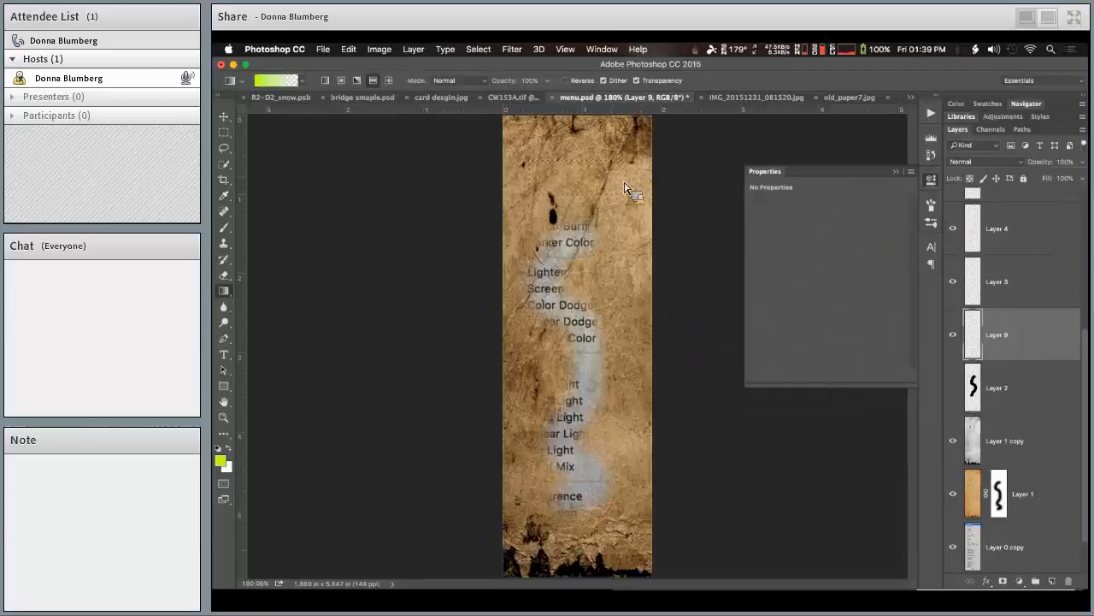
- Fill the rectangular selection on Layer 9 with the foreground color using the Paint Bucket tool
{"action": "right_click", "coordinate": [225, 291]}
{"action": "left_click", "coordinate": [257, 304]}
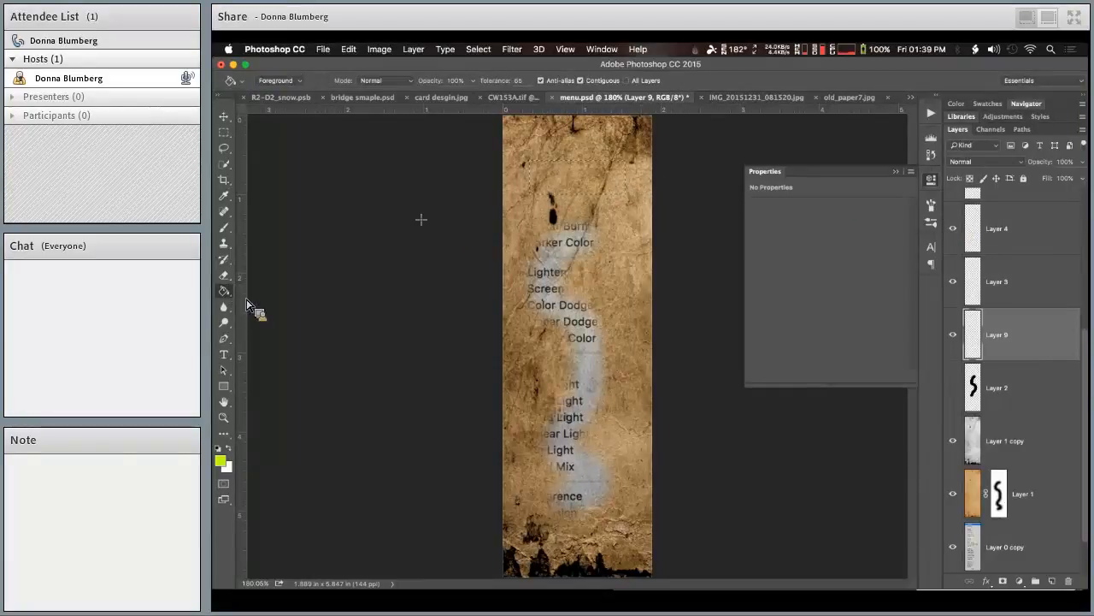
{"action": "left_click", "coordinate": [537, 184]}
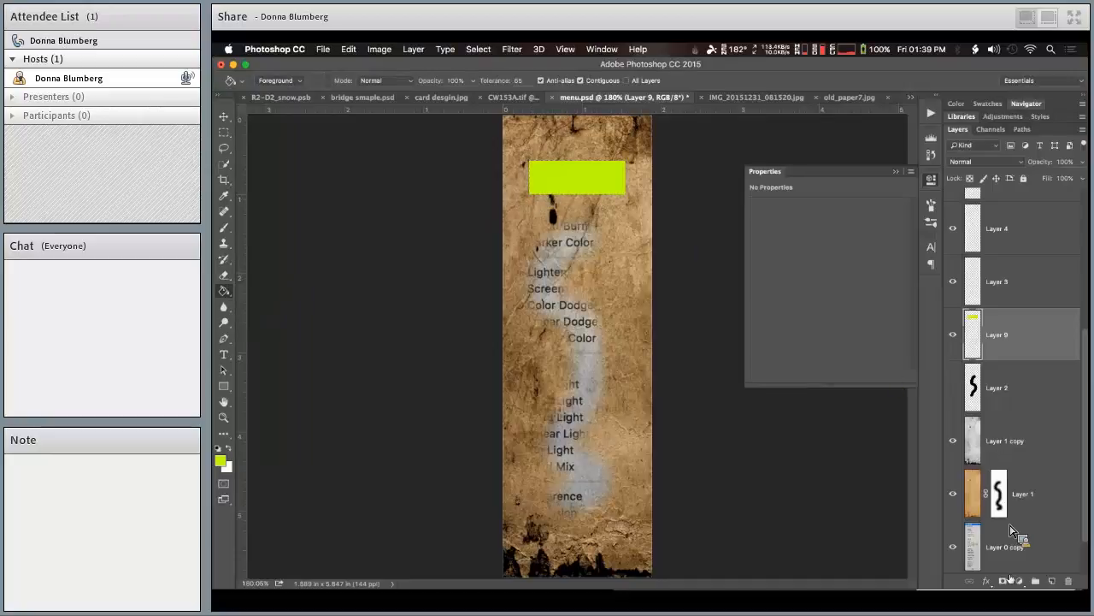
- Add a Bevel & Emboss effect to Layer 9 with the Chisel Hard technique, size 13 px and soften 0 px
{"action": "left_click", "coordinate": [987, 581]}
{"action": "left_click", "coordinate": [1026, 463]}
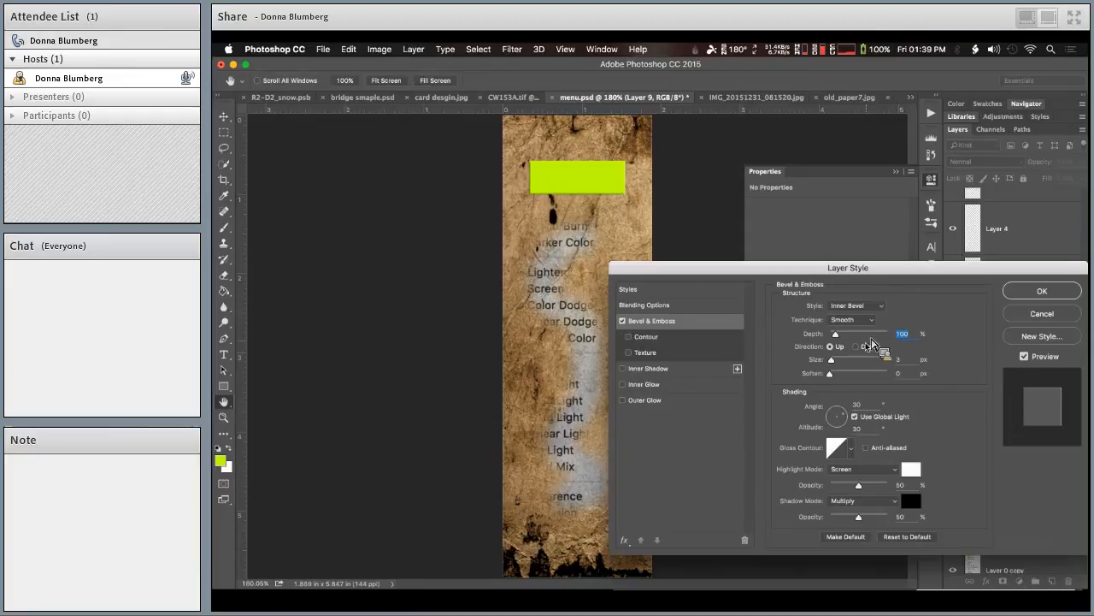
{"action": "left_click", "coordinate": [842, 360]}
{"action": "mouse_move", "coordinate": [839, 360]}
{"action": "left_mouse_down"}
{"action": "mouse_move", "coordinate": [851, 375]}
{"action": "mouse_move", "coordinate": [828, 374]}
{"action": "left_mouse_up"}
{"action": "left_click", "coordinate": [841, 375]}
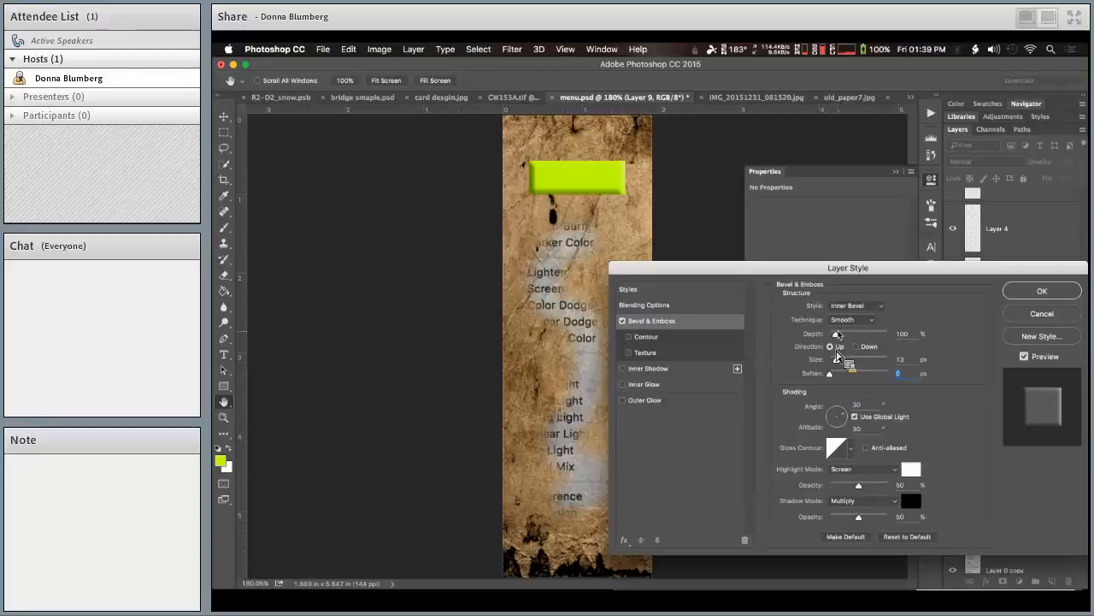
{"action": "left_click", "coordinate": [846, 319]}
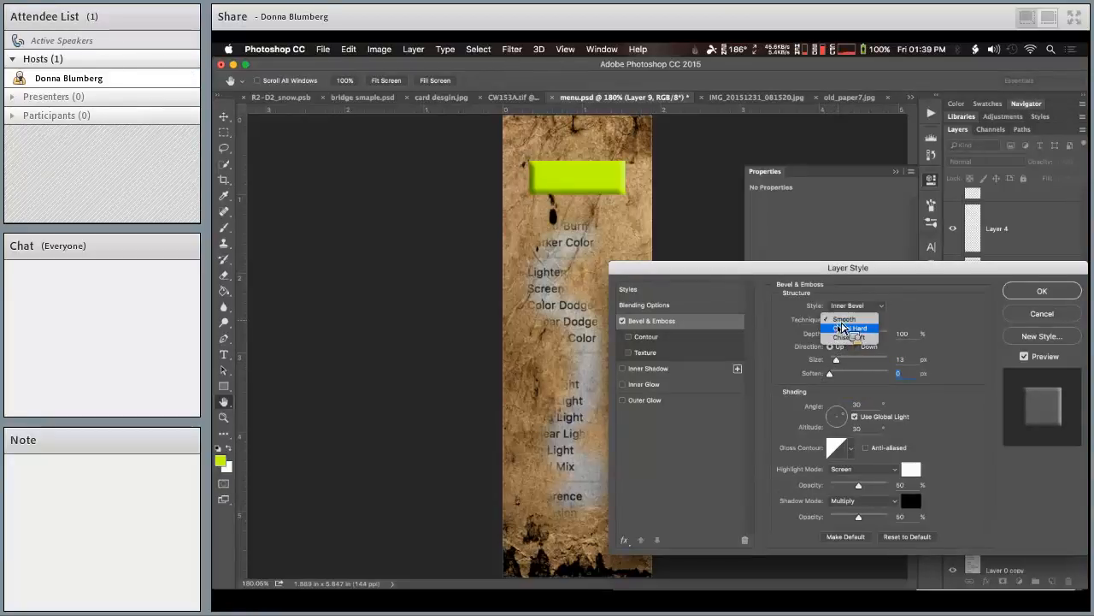
{"action": "left_click", "coordinate": [842, 328]}
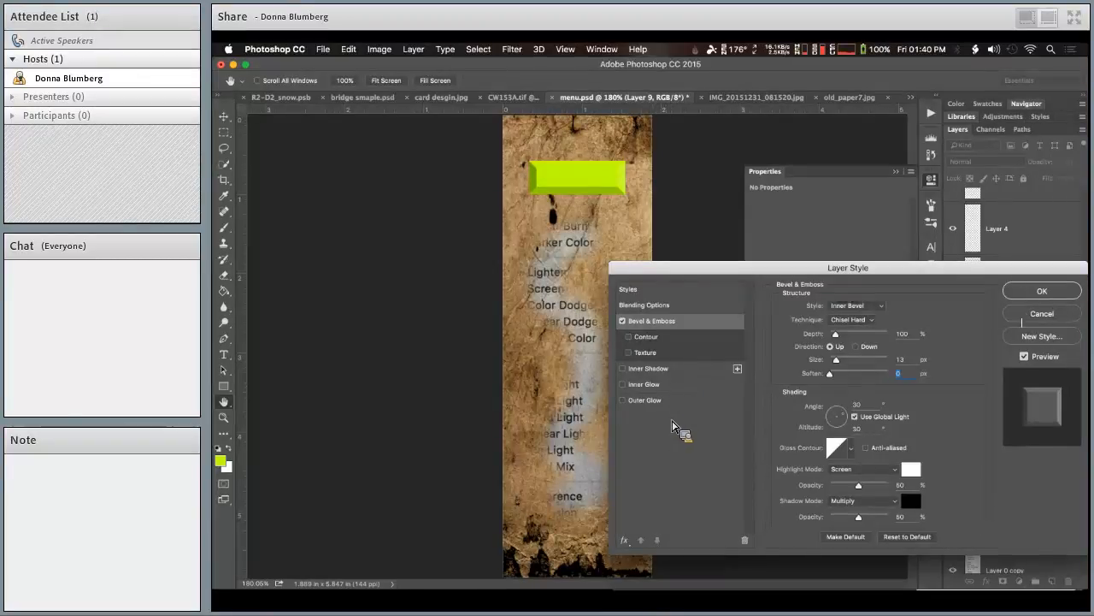
{"action": "left_click", "coordinate": [1036, 293]}
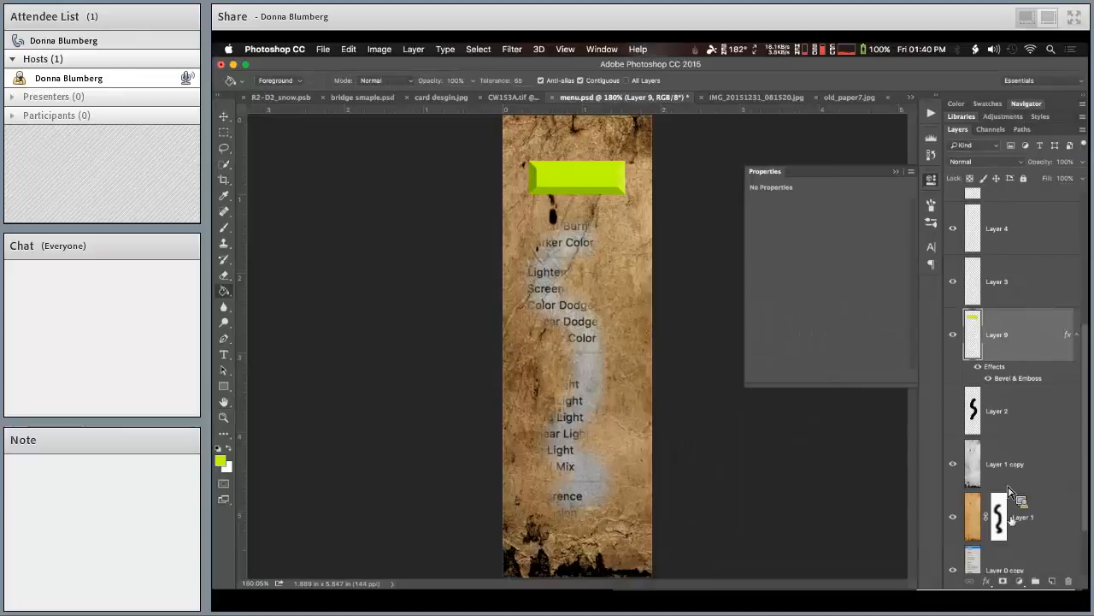
- Add a drop shadow to Layer 9 with angle 153°, distance 15 px and size 2 px
{"action": "left_click", "coordinate": [987, 581]}
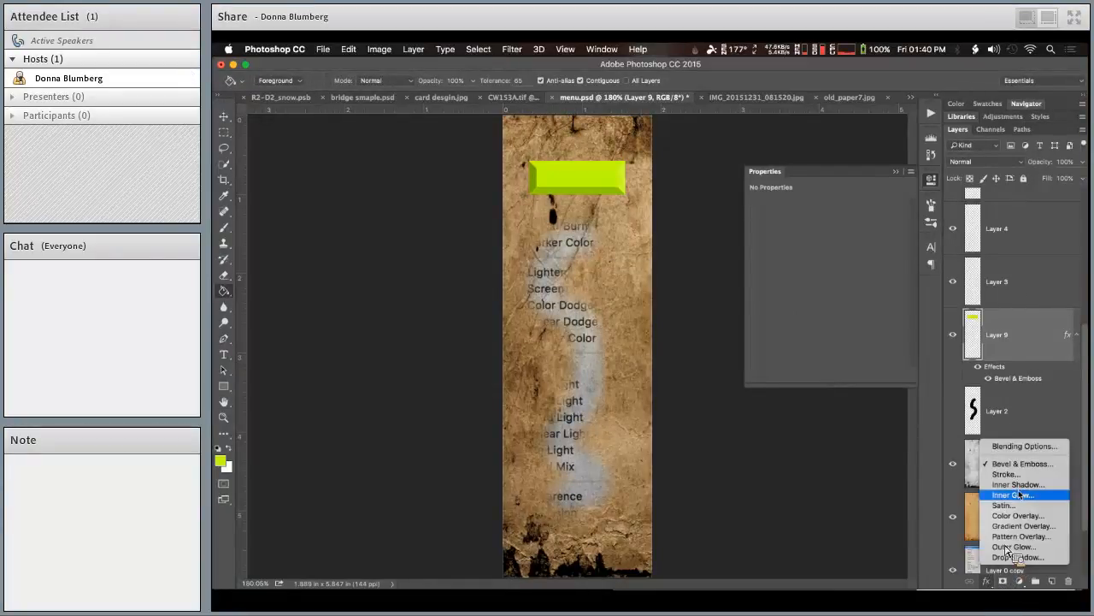
{"action": "left_click", "coordinate": [1017, 557]}
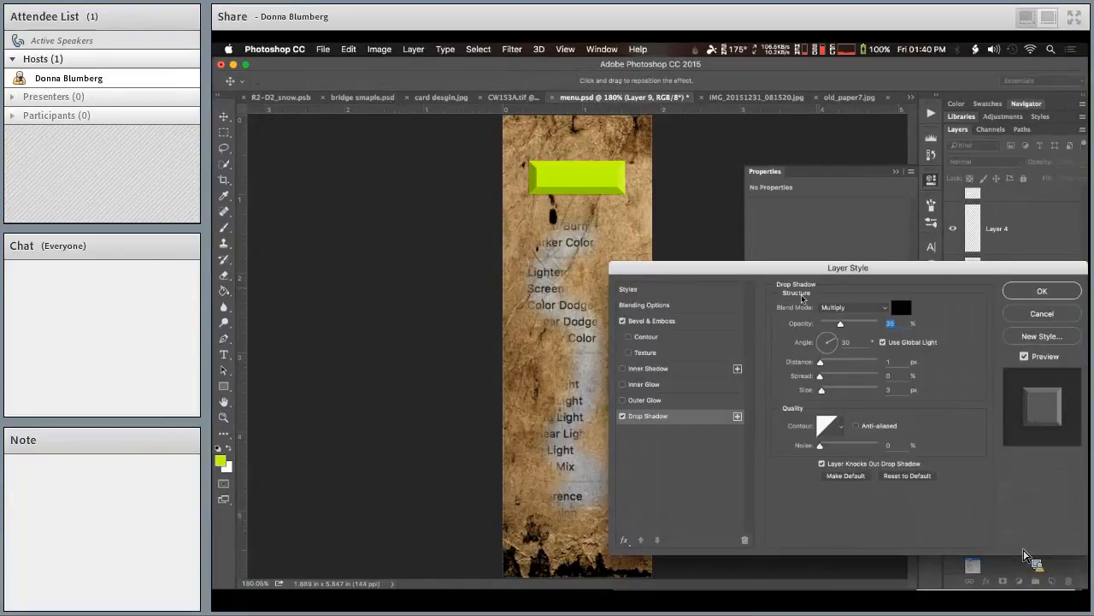
{"action": "mouse_move", "coordinate": [591, 184]}
{"action": "left_mouse_down"}
{"action": "mouse_move", "coordinate": [605, 201]}
{"action": "mouse_move", "coordinate": [599, 194]}
{"action": "left_mouse_up"}
{"action": "mouse_move", "coordinate": [830, 391]}
{"action": "left_mouse_down"}
{"action": "mouse_move", "coordinate": [851, 391]}
{"action": "mouse_move", "coordinate": [829, 392]}
{"action": "left_mouse_up"}
{"action": "left_click_drag", "start_coordinate": [620, 214], "coordinate": [599, 197]}
{"action": "left_click_drag", "start_coordinate": [647, 228], "coordinate": [605, 228]}
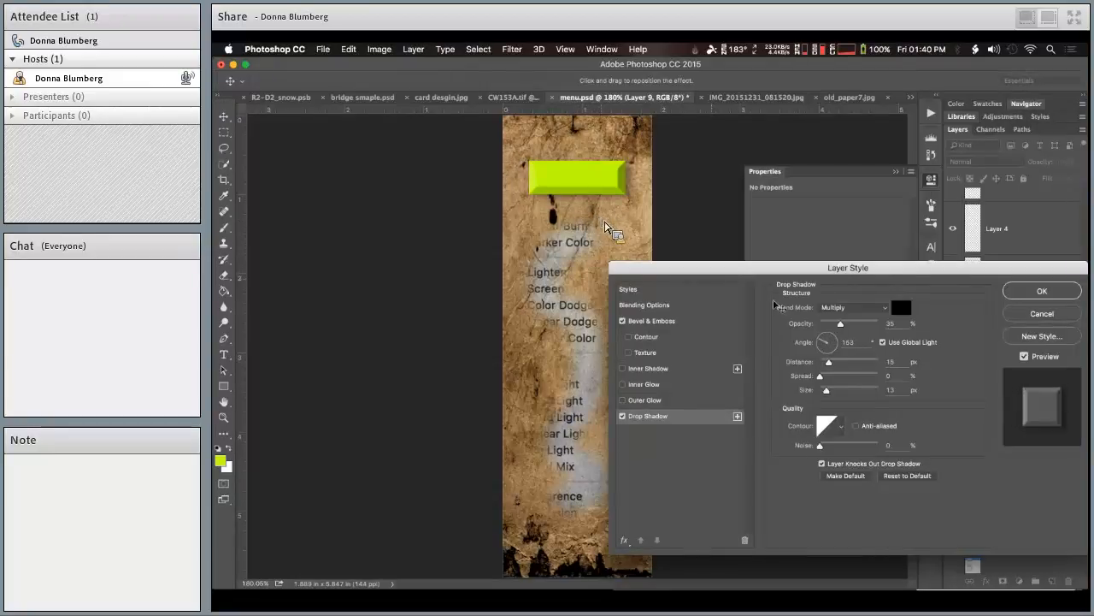
{"action": "left_click_drag", "start_coordinate": [829, 390], "coordinate": [822, 391]}
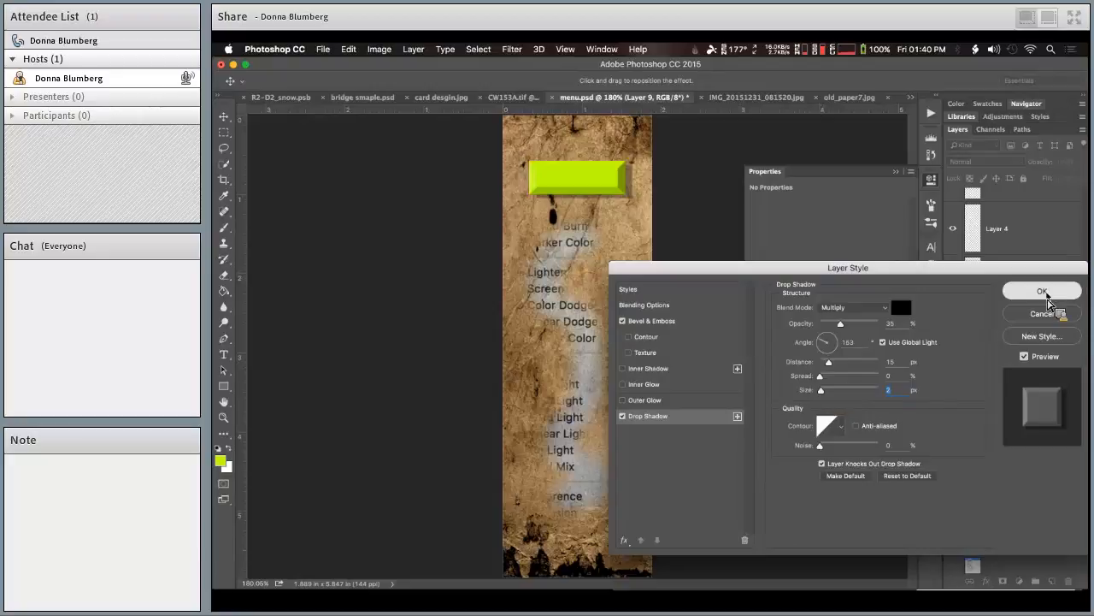
{"action": "left_click", "coordinate": [1042, 291]}
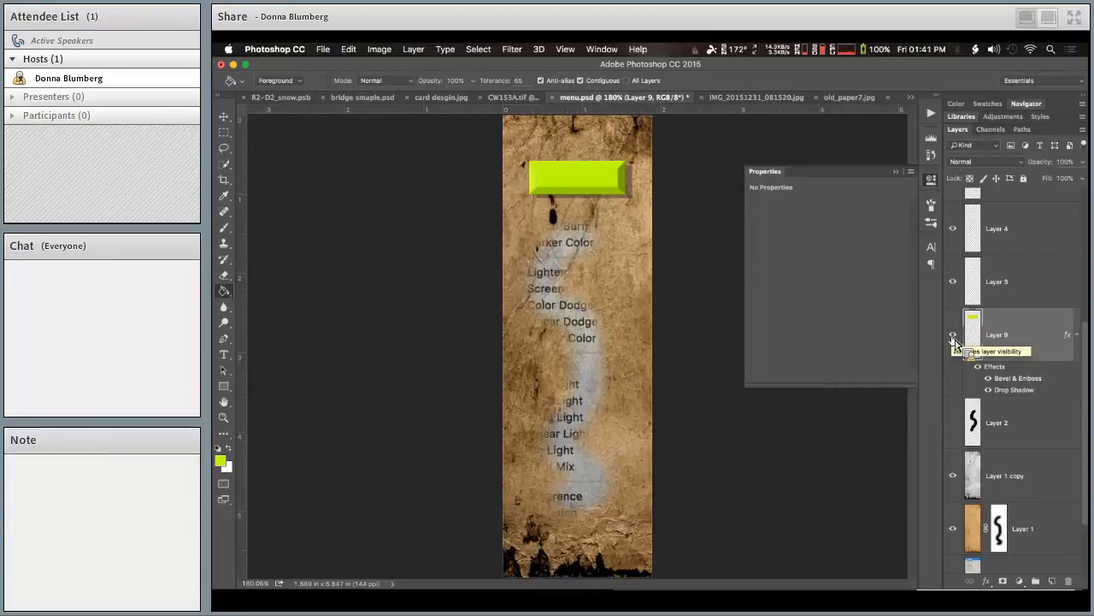
{"action": "left_click", "coordinate": [522, 49]}
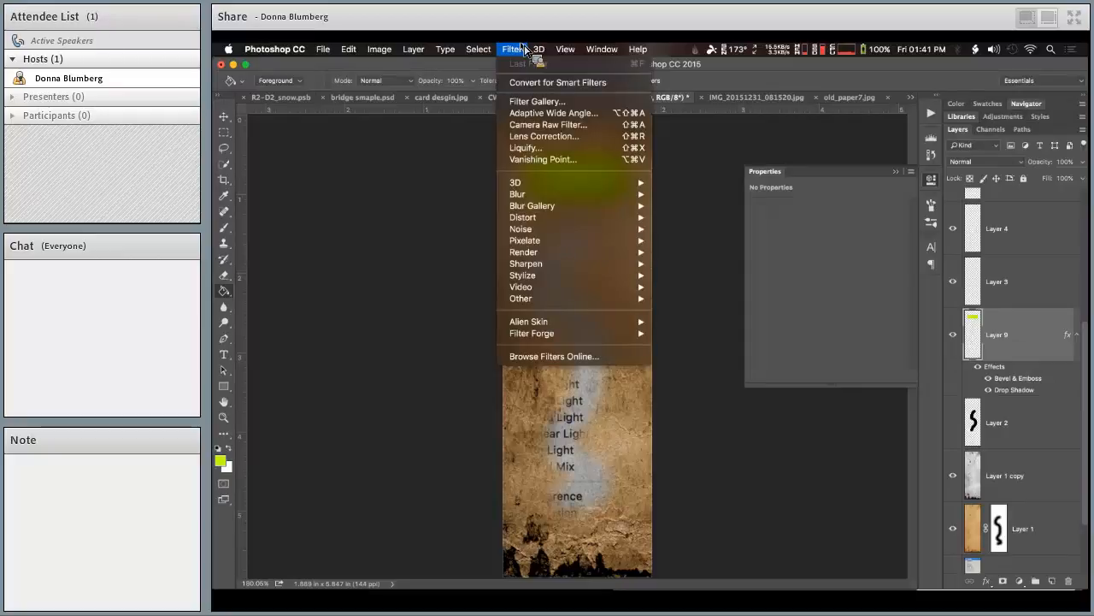
{"action": "mouse_move", "coordinate": [571, 322]}
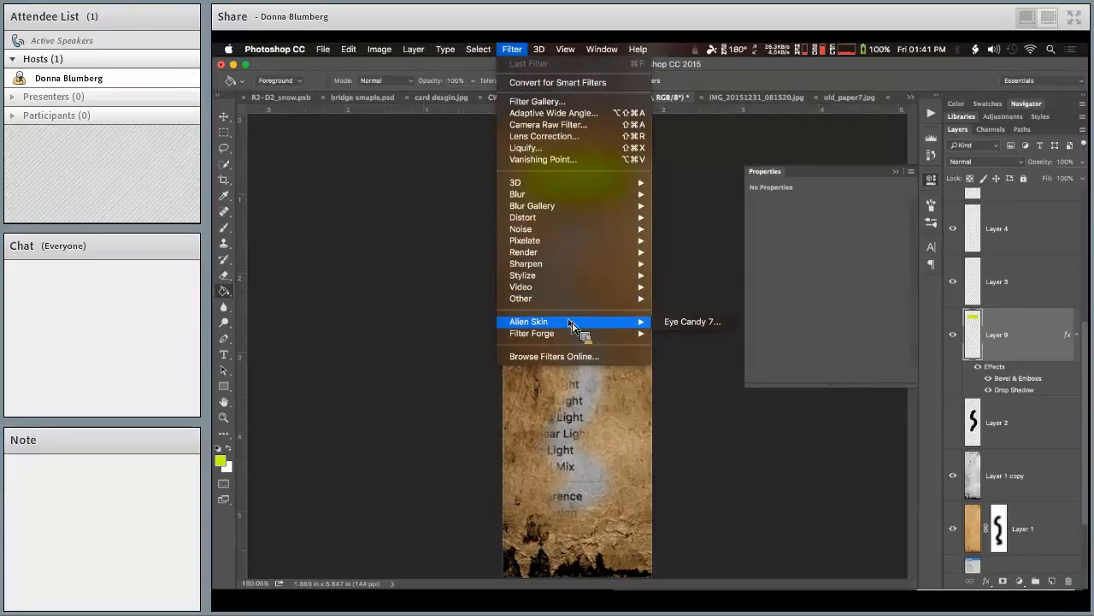
{"action": "left_click", "coordinate": [524, 48]}
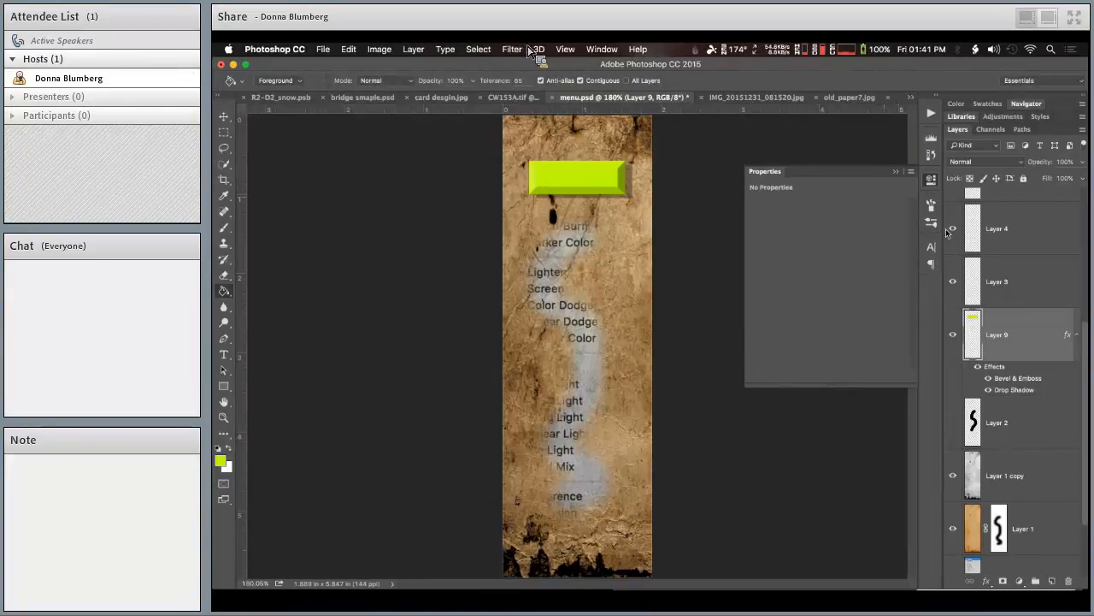
- Make Layer 2 visible and set its opacity to 100%
{"action": "left_click", "coordinate": [1014, 483]}
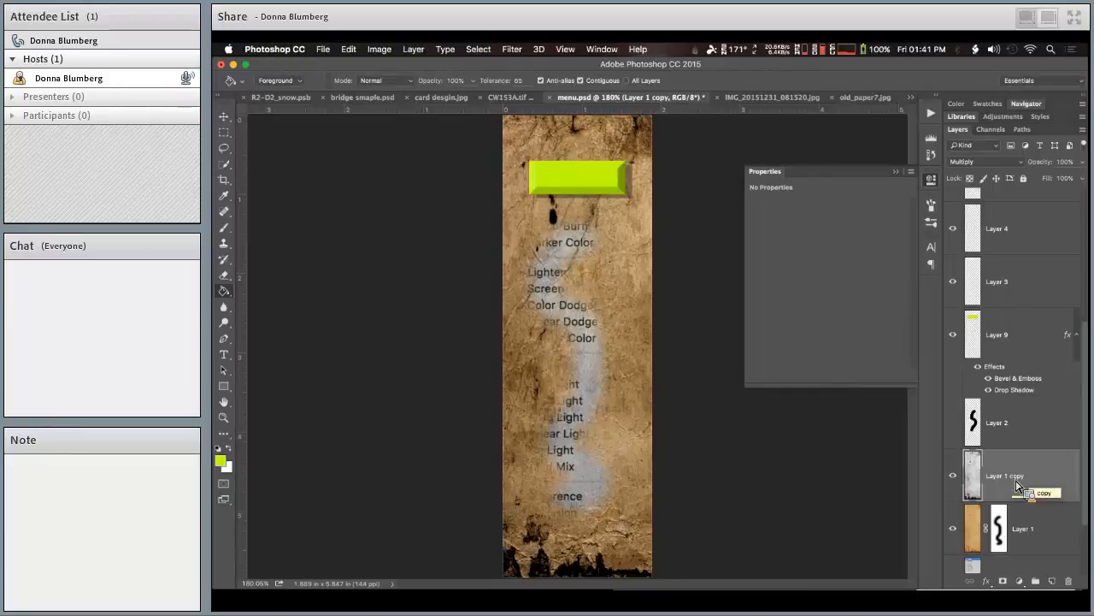
{"action": "left_click", "coordinate": [1025, 431]}
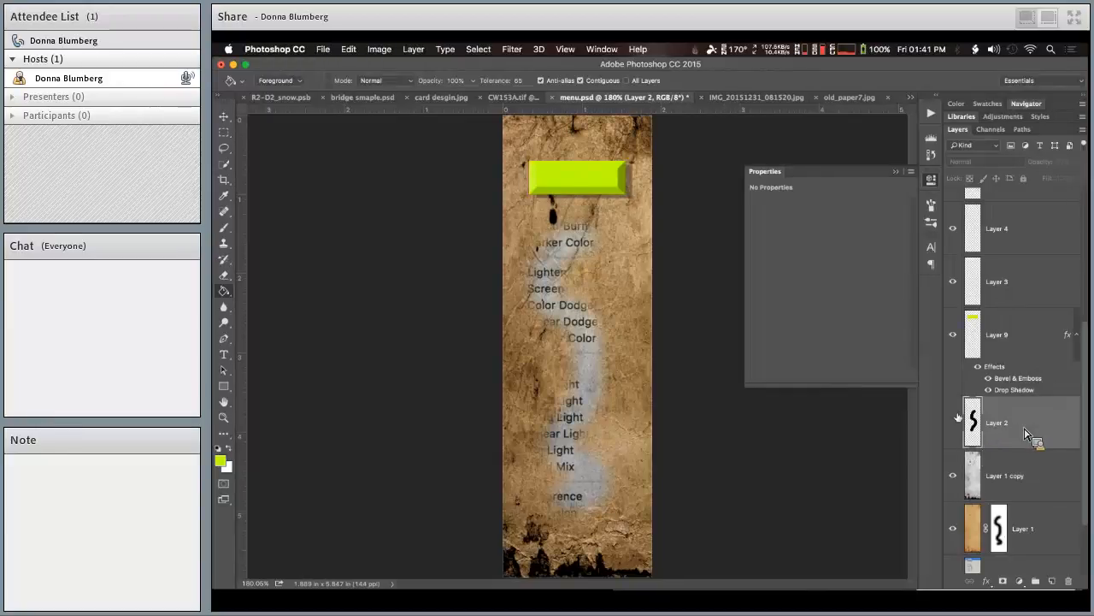
{"action": "left_click", "coordinate": [953, 423]}
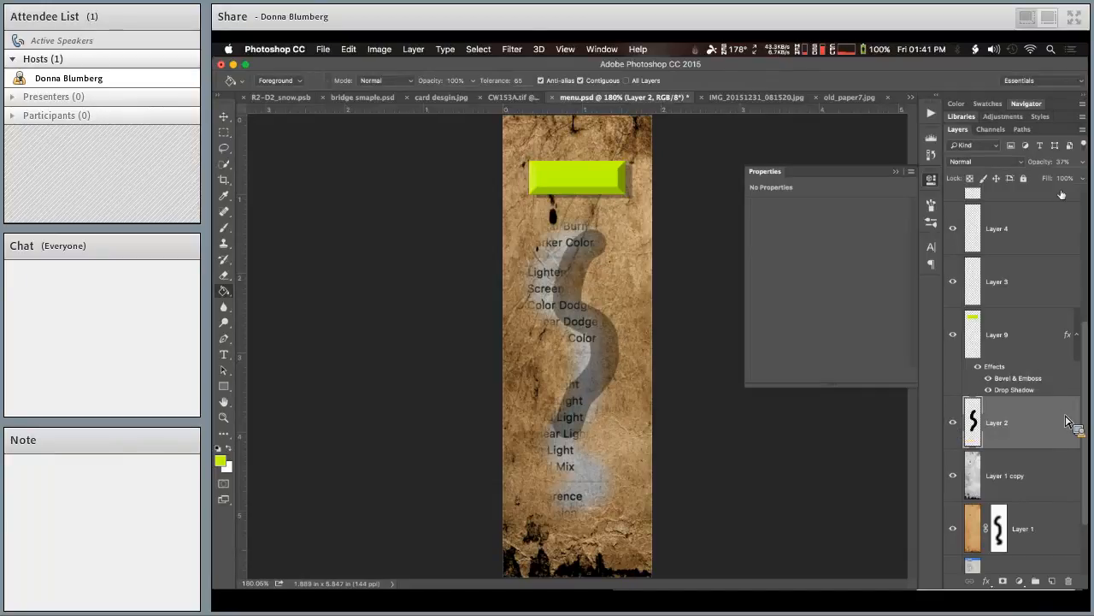
{"action": "left_click_drag", "start_coordinate": [1034, 164], "coordinate": [1069, 167]}
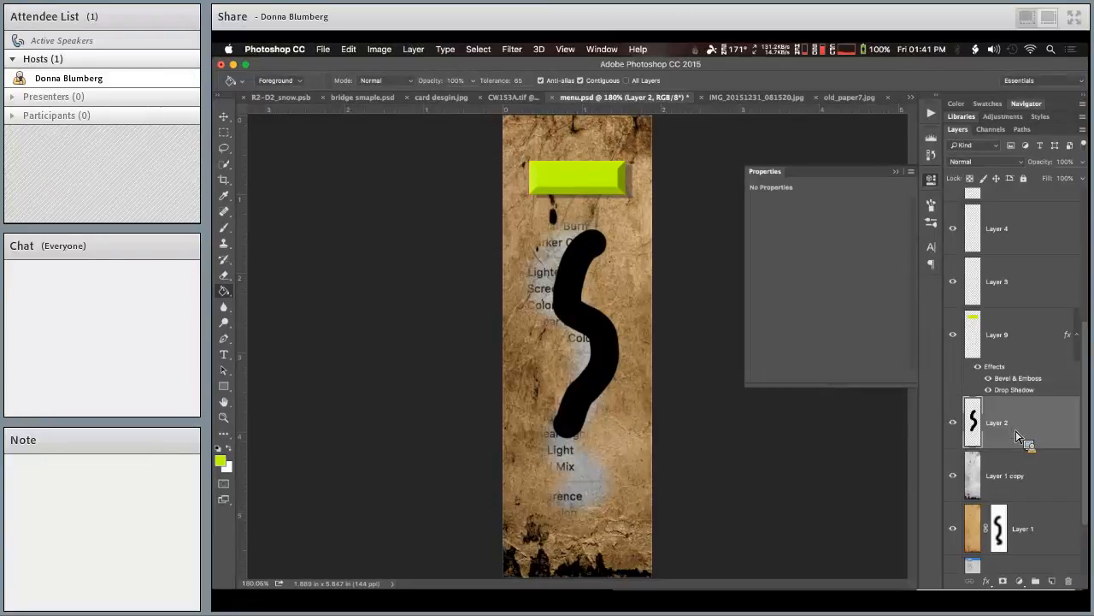
- Link Layer 9 and Layer 2 and move them together slightly down the image with the Move tool
{"action": "left_click", "coordinate": [1026, 342]}
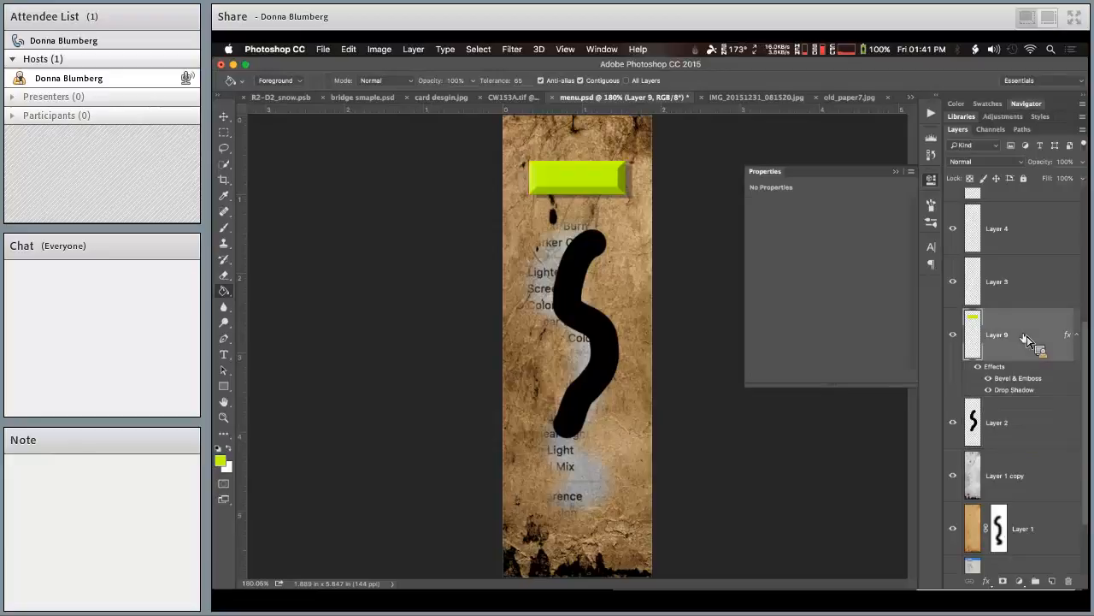
{"action": "left_click", "coordinate": [1002, 425], "text": "shift"}
{"action": "left_click", "coordinate": [971, 583]}
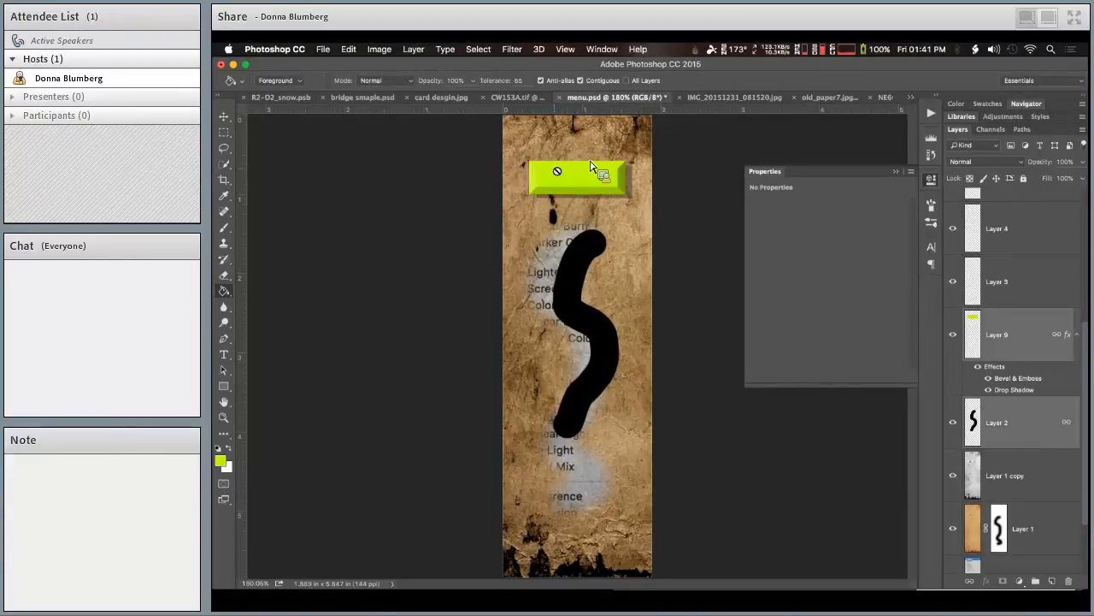
{"action": "key", "text": "v"}
{"action": "mouse_move", "coordinate": [578, 183]}
{"action": "left_mouse_down"}
{"action": "mouse_move", "coordinate": [586, 179]}
{"action": "mouse_move", "coordinate": [586, 226]}
{"action": "mouse_move", "coordinate": [590, 202]}
{"action": "mouse_move", "coordinate": [587, 215]}
{"action": "left_mouse_up"}
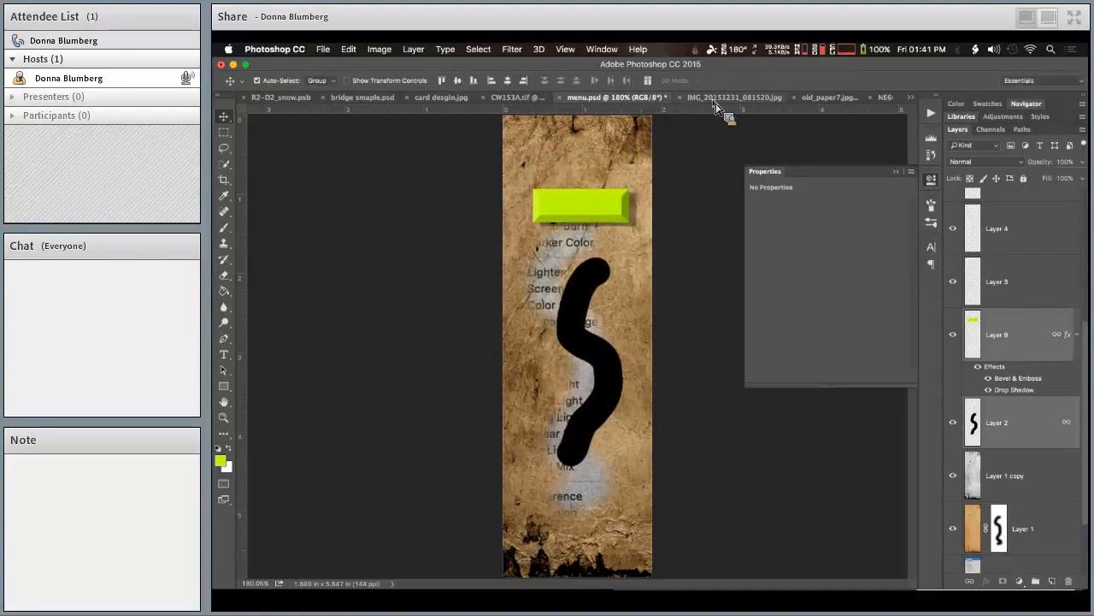
{"action": "left_click", "coordinate": [716, 99]}
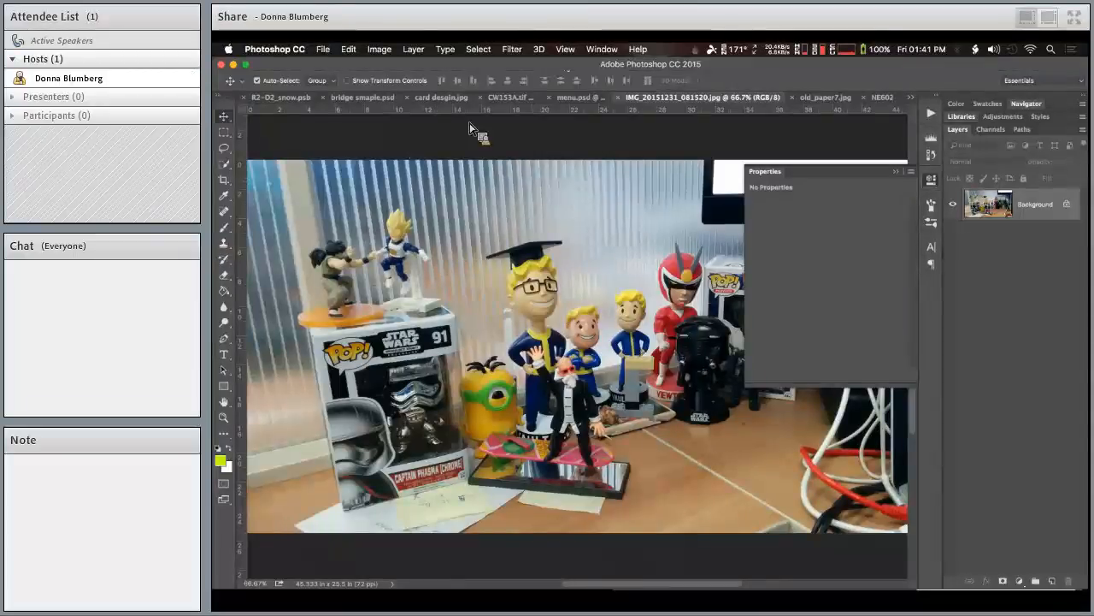
{"action": "left_click", "coordinate": [598, 97]}
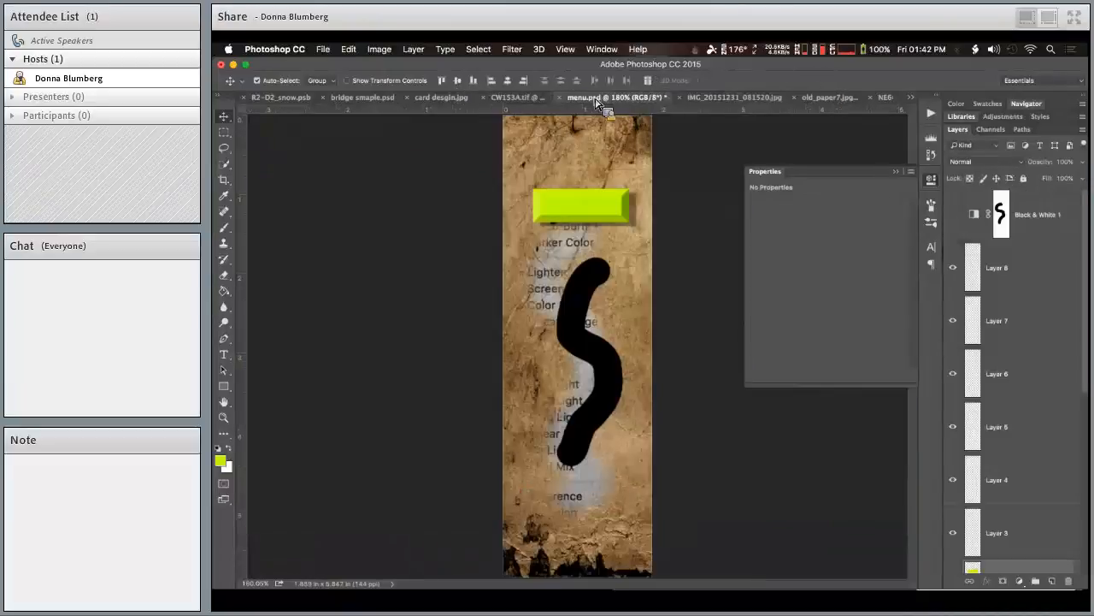
- Unlink Layer 9 and Layer 2
{"action": "scroll", "coordinate": [1005, 342], "scroll_direction": "down", "scroll_amount": 3}
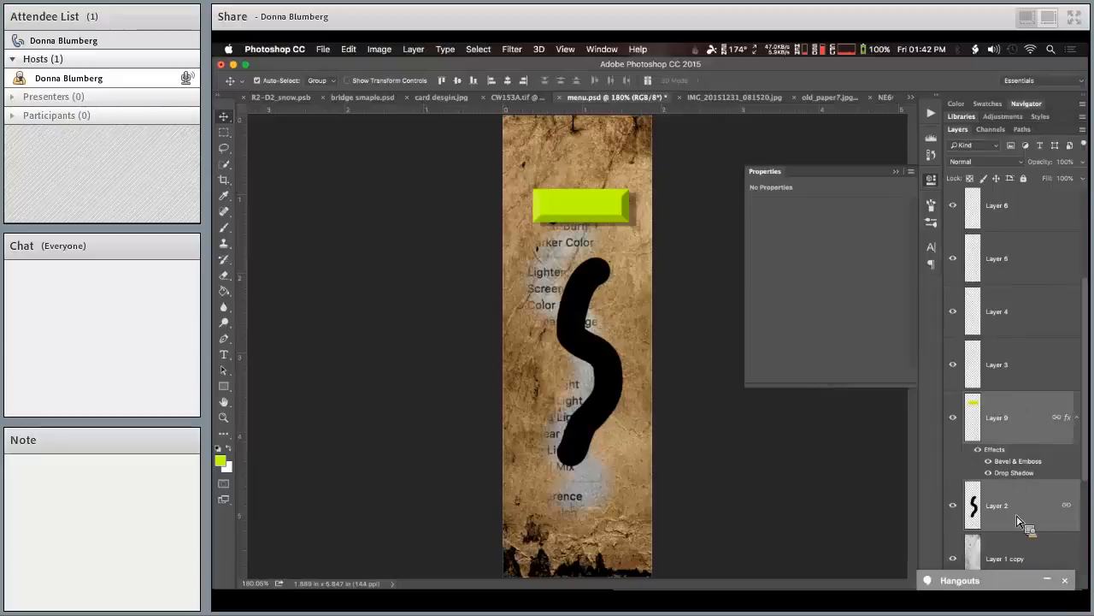
{"action": "left_click", "coordinate": [969, 580]}
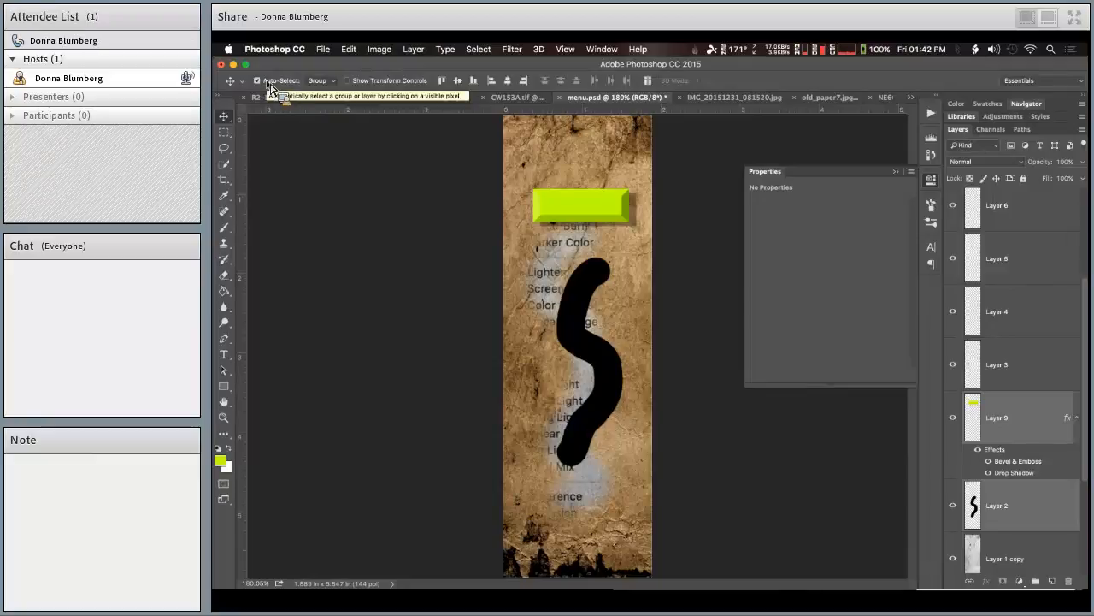
- Set the Move tool's Auto-Select to Layer and pick the textured backdrop, then the green rectangle, directly in the image
{"action": "left_click", "coordinate": [317, 80]}
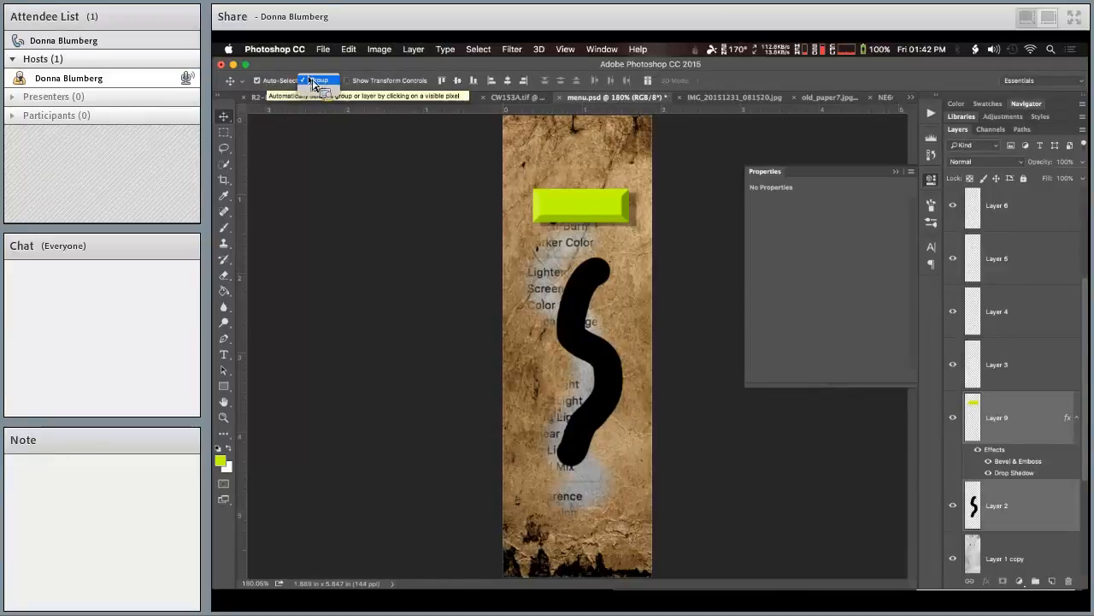
{"action": "left_click", "coordinate": [315, 91]}
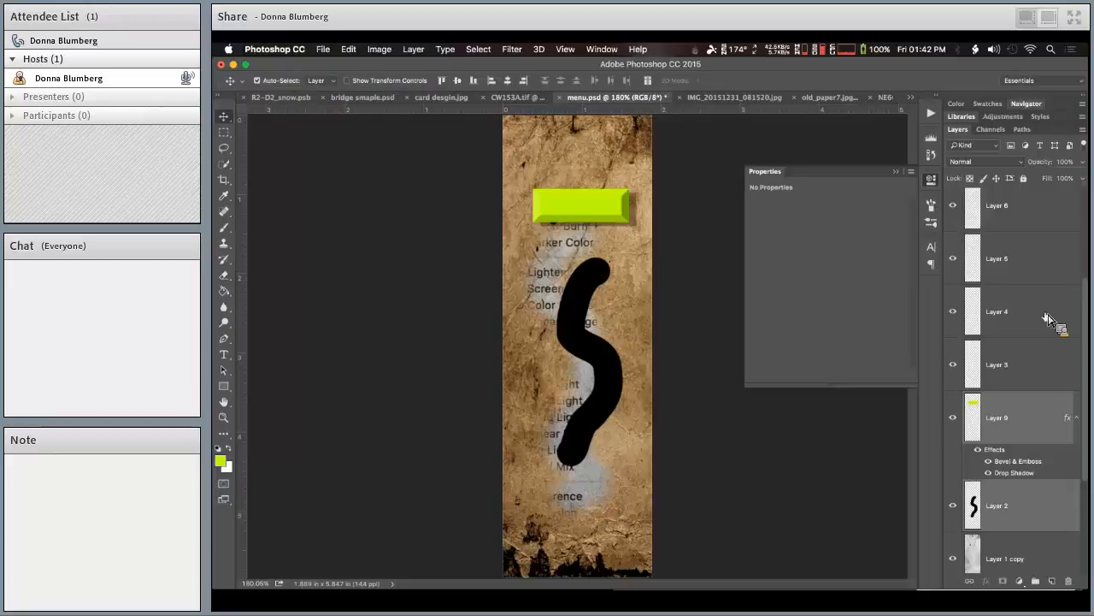
{"action": "scroll", "coordinate": [1053, 318], "scroll_direction": "up", "scroll_amount": 3}
{"action": "scroll", "coordinate": [1047, 318], "scroll_direction": "down", "scroll_amount": 3}
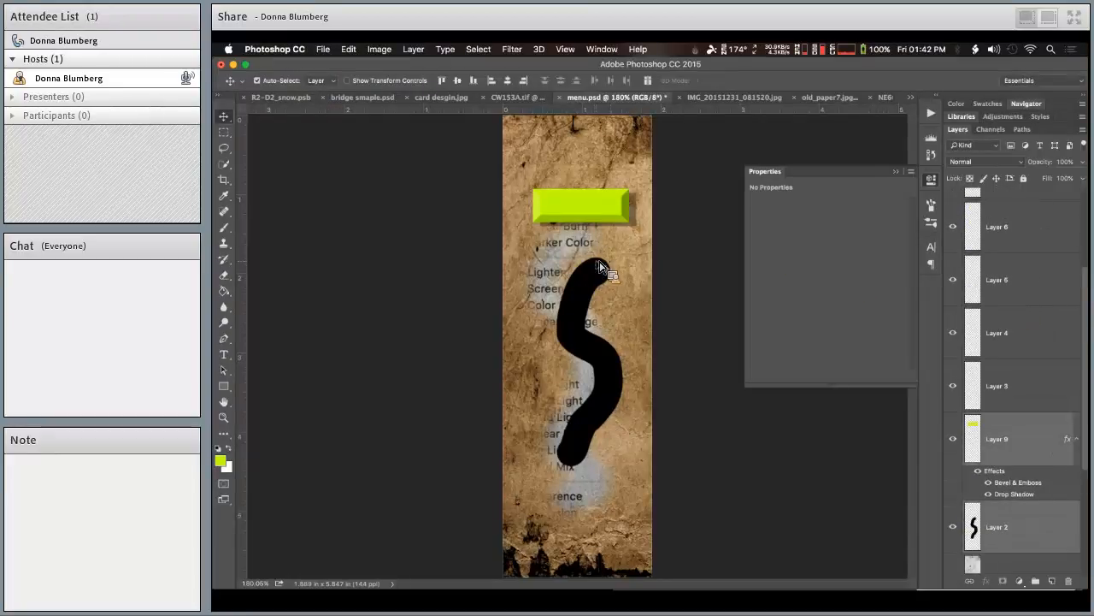
{"action": "left_click", "coordinate": [585, 176]}
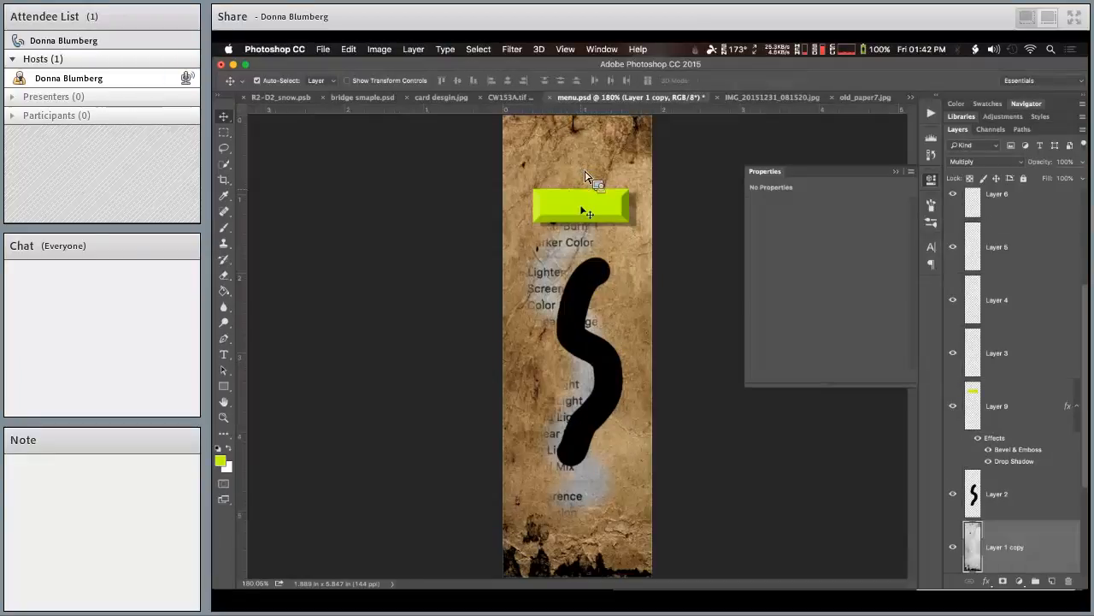
{"action": "left_click", "coordinate": [585, 211]}
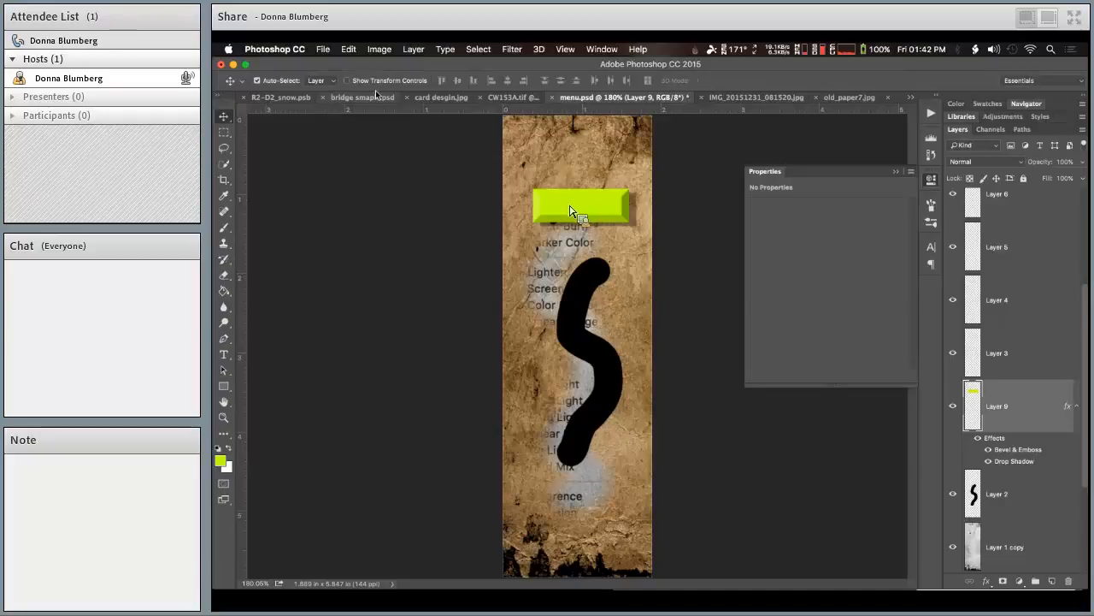
- Select Layer 2 in the layer stack
{"action": "left_click", "coordinate": [318, 80]}
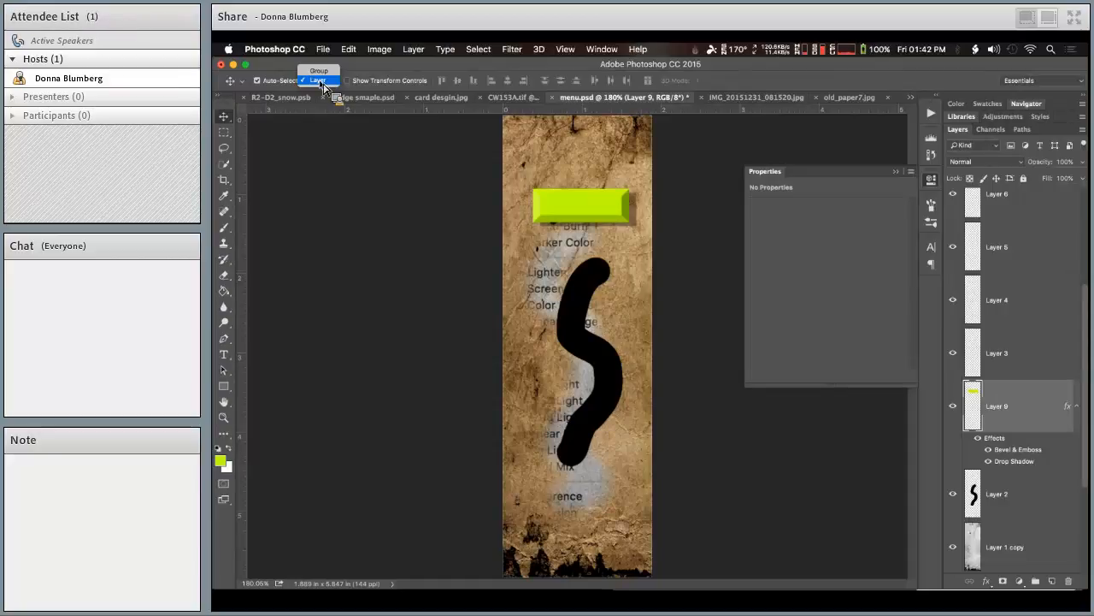
{"action": "left_click", "coordinate": [1012, 401]}
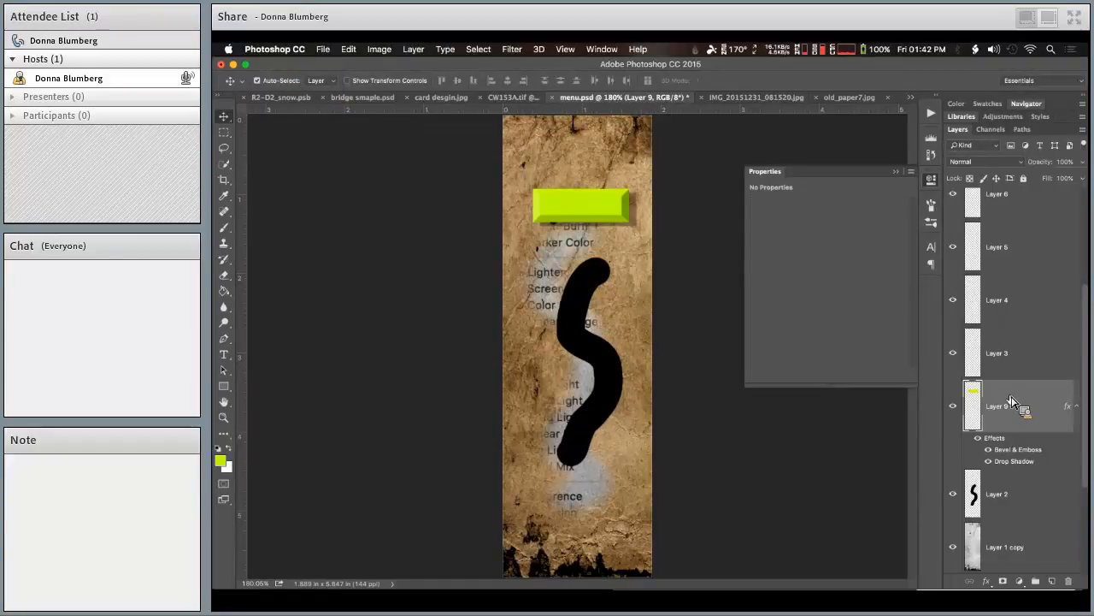
{"action": "left_click", "coordinate": [1022, 513]}
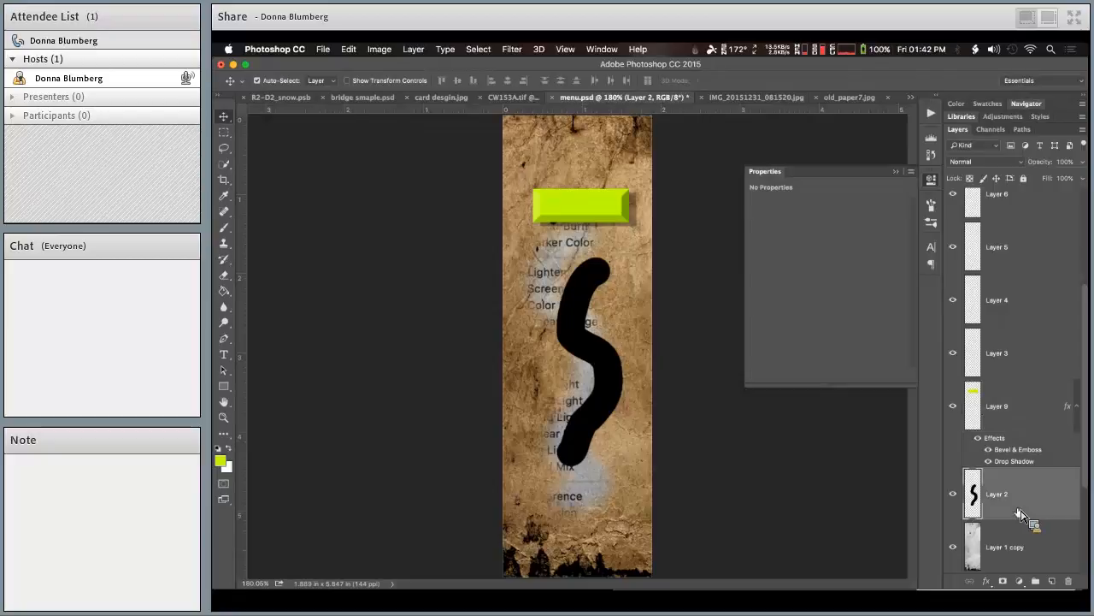
{"action": "left_click", "coordinate": [414, 49]}
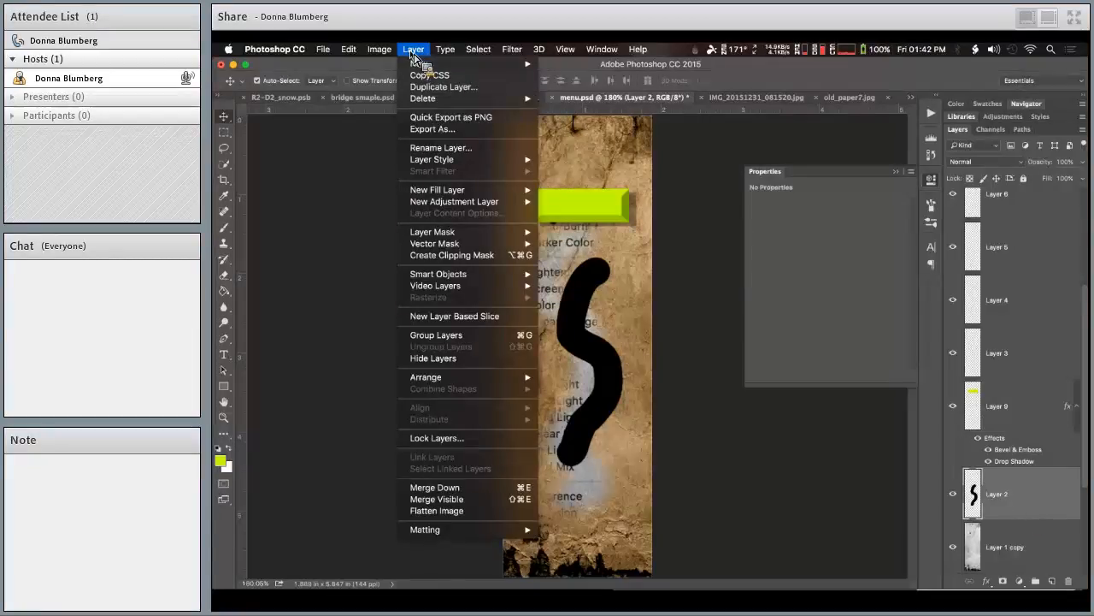
{"action": "mouse_move", "coordinate": [432, 275]}
{"action": "mouse_move", "coordinate": [484, 101]}
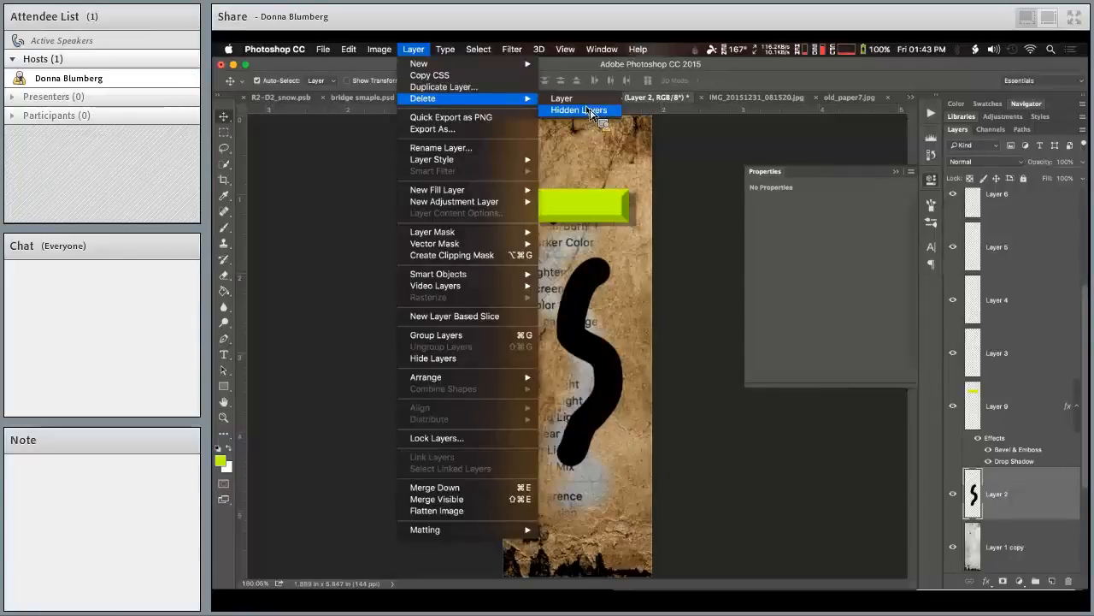
{"action": "left_click", "coordinate": [413, 49]}
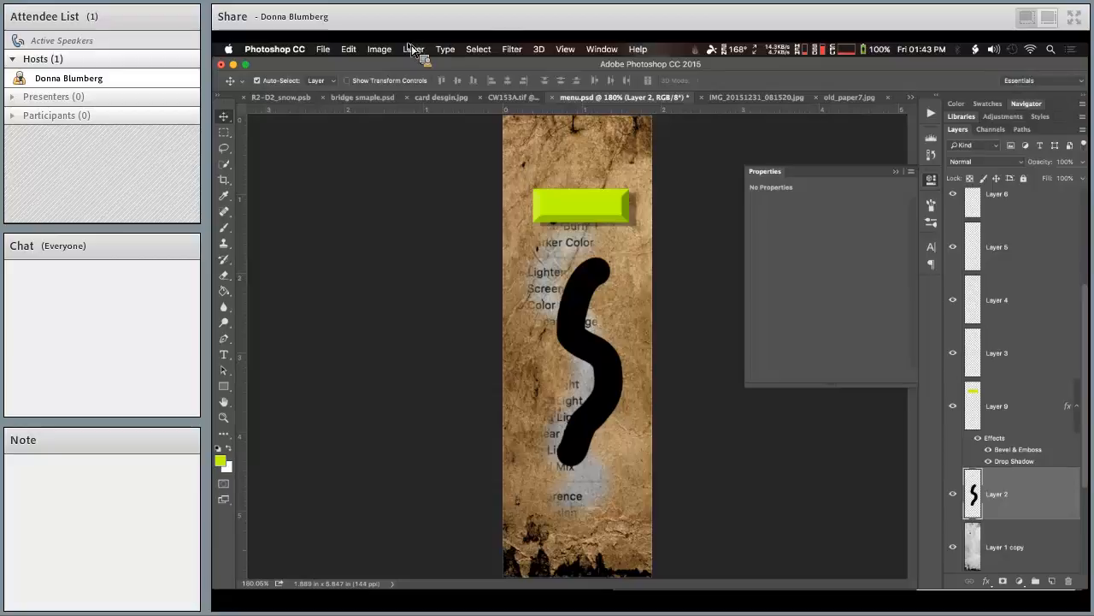
- Hide every layer above Layer 0 copy, select Layer 0 and bring up the list of available blend modes
{"action": "left_click_drag", "start_coordinate": [1002, 408], "coordinate": [862, 165]}
{"action": "left_click", "coordinate": [859, 153]}
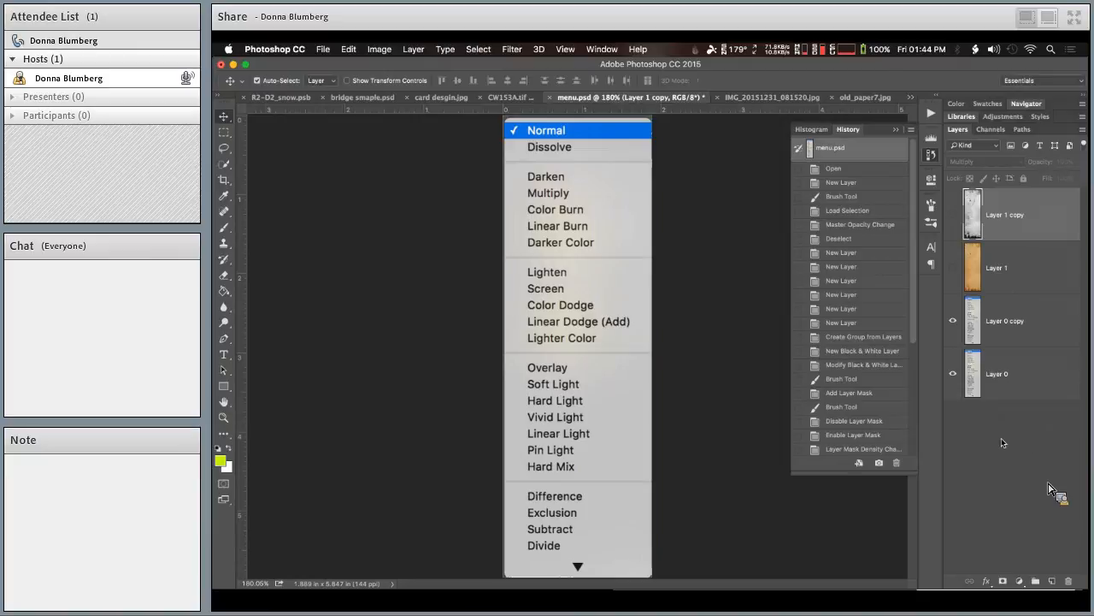
{"action": "left_click", "coordinate": [1023, 375]}
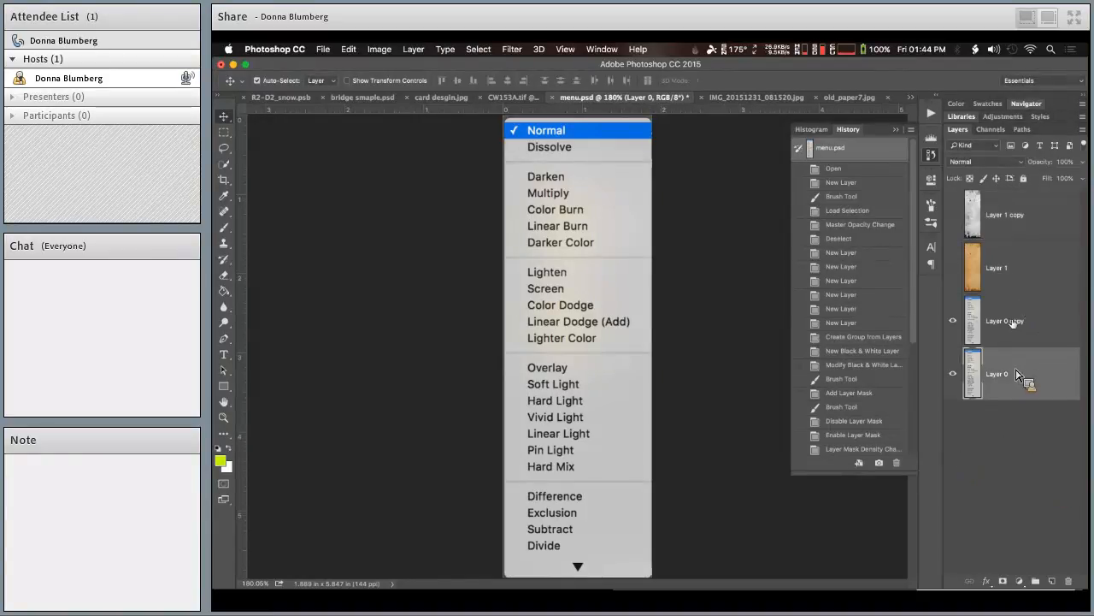
{"action": "left_click", "coordinate": [990, 162]}
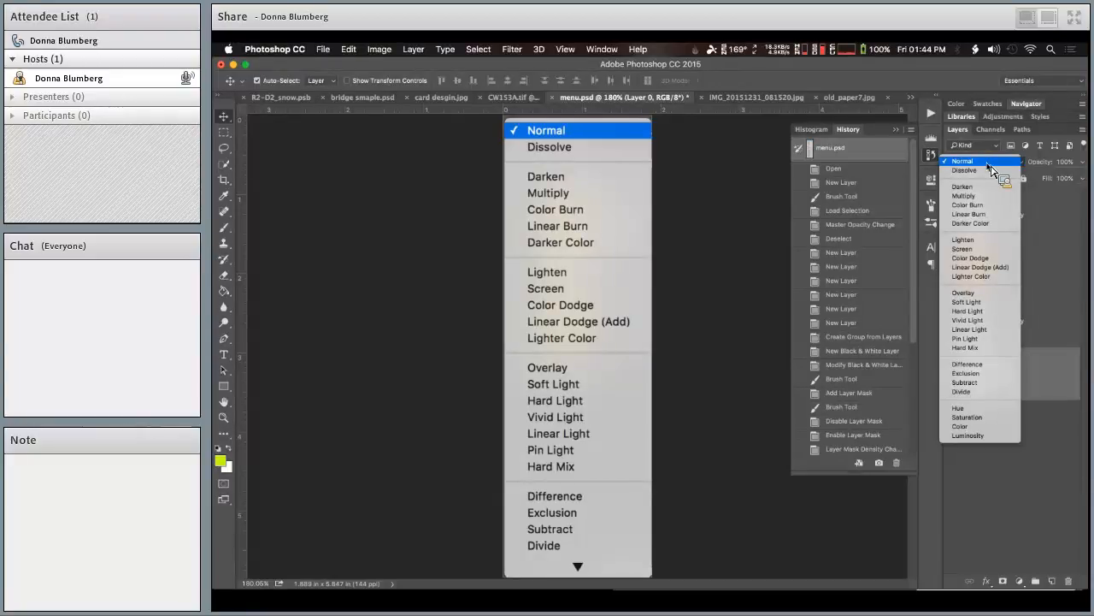
{"action": "left_click", "coordinate": [756, 190]}
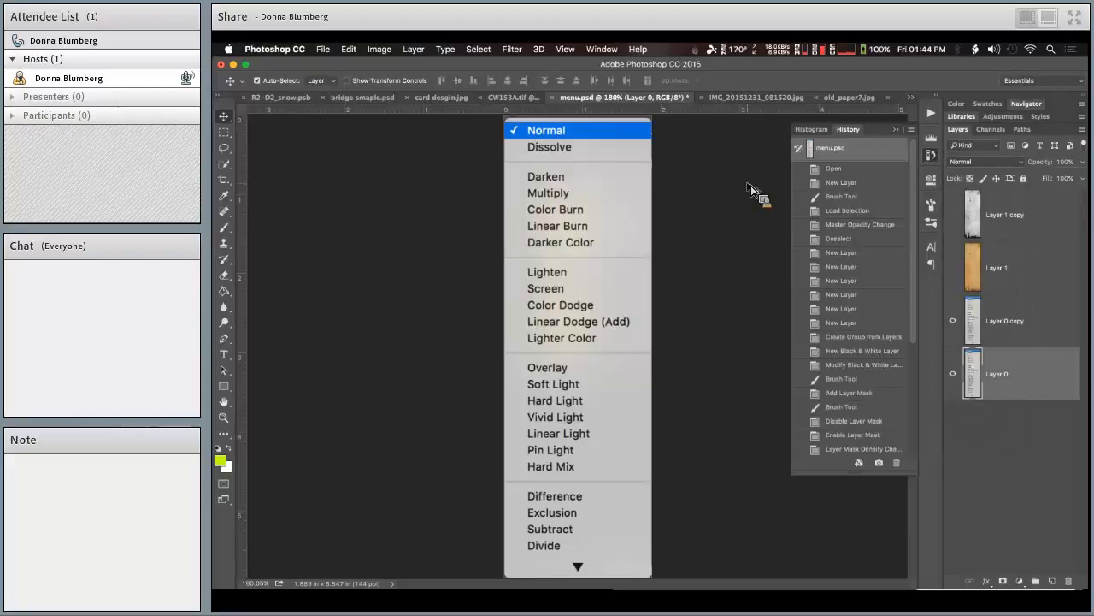
- Switch to Chrome and study the Blend Mode Groups chart in the photoblogstop.com article on Photoshop blend modes
{"action": "key", "text": "super+Tab"}
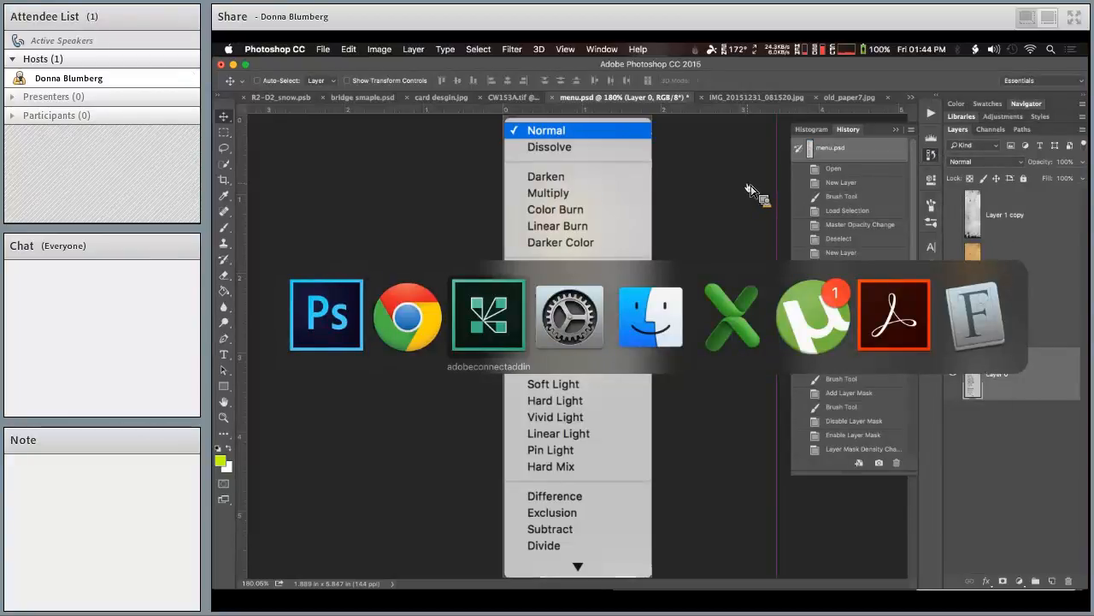
{"action": "key", "text": "super+Tab"}
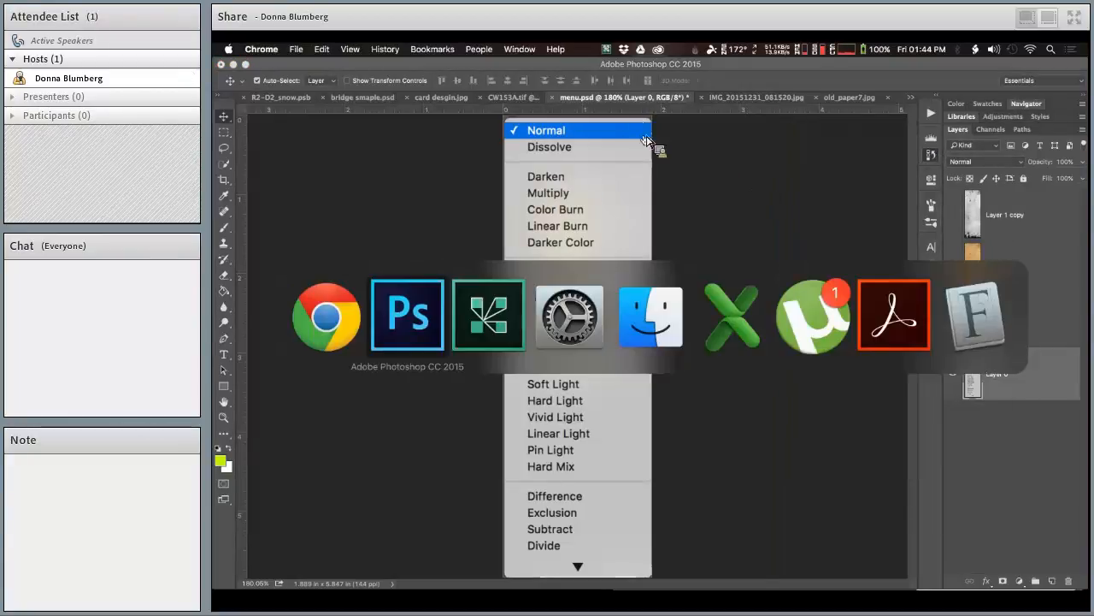
{"action": "key", "text": "super+shift+Tab"}
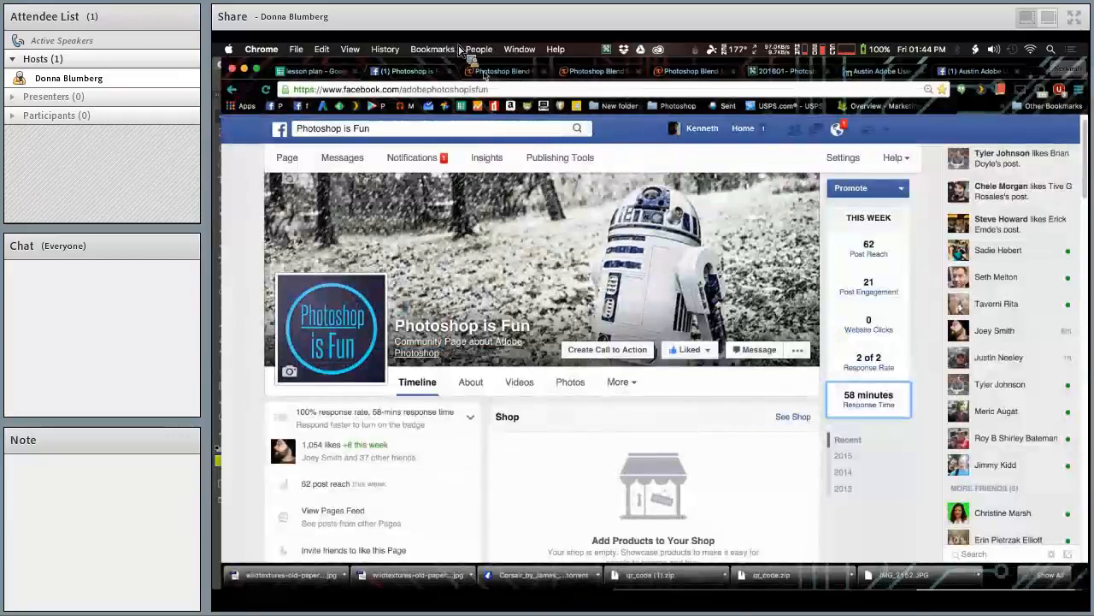
{"action": "left_click", "coordinate": [491, 73]}
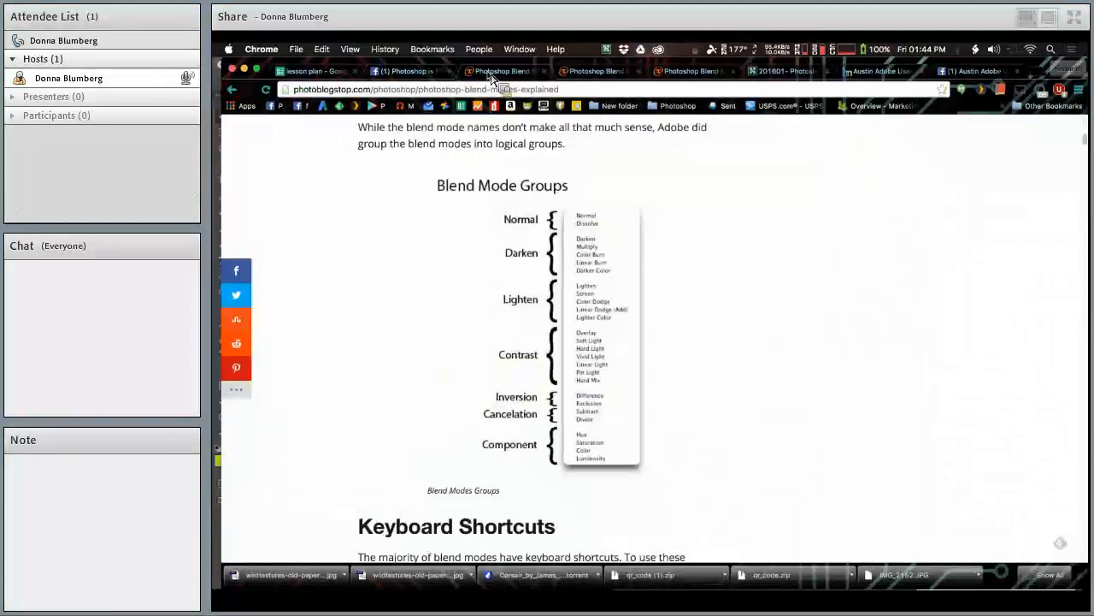
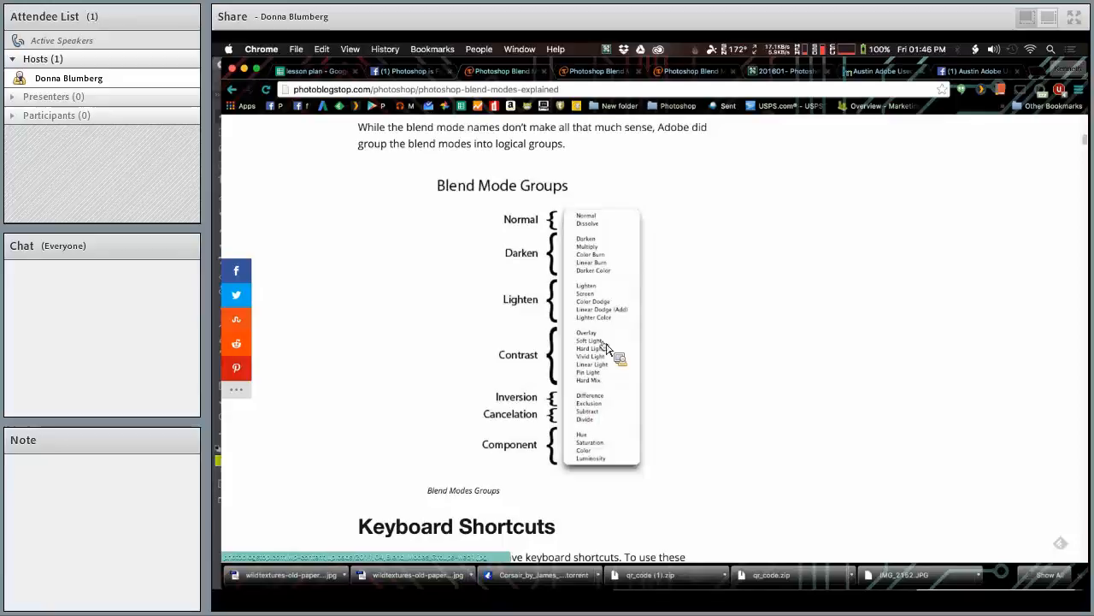
{"action": "left_click_drag", "start_coordinate": [605, 346], "coordinate": [626, 99]}
- Back in Photoshop, show Layer 1 copy, set its blend mode to Normal, and leave Layer 1 hidden beneath it
{"action": "key", "text": "super+Tab"}
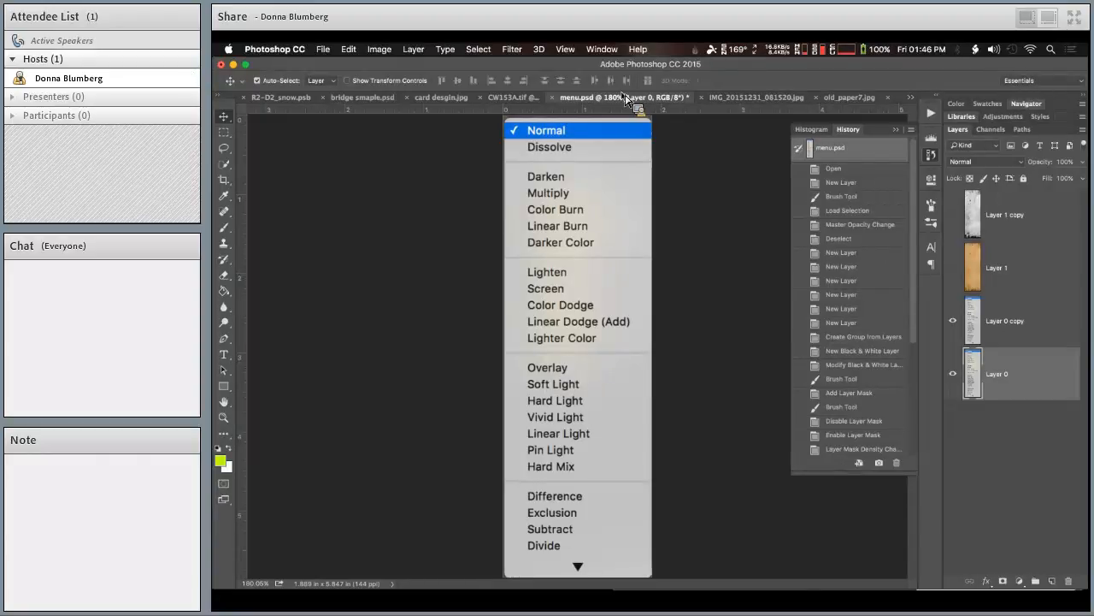
{"action": "left_click", "coordinate": [954, 267]}
{"action": "left_click", "coordinate": [953, 215]}
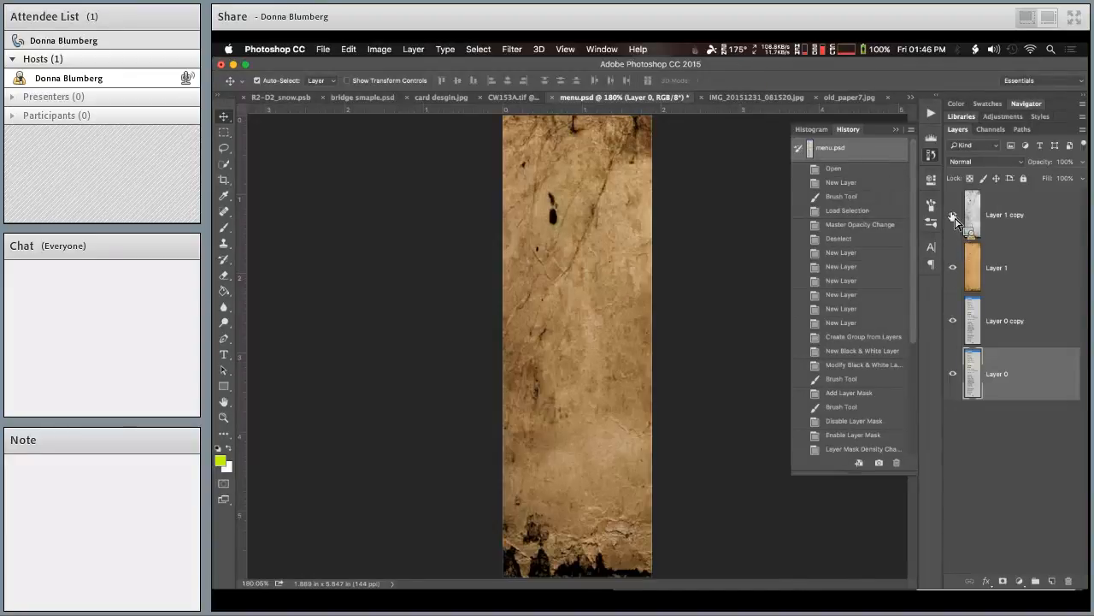
{"action": "left_click", "coordinate": [1023, 200]}
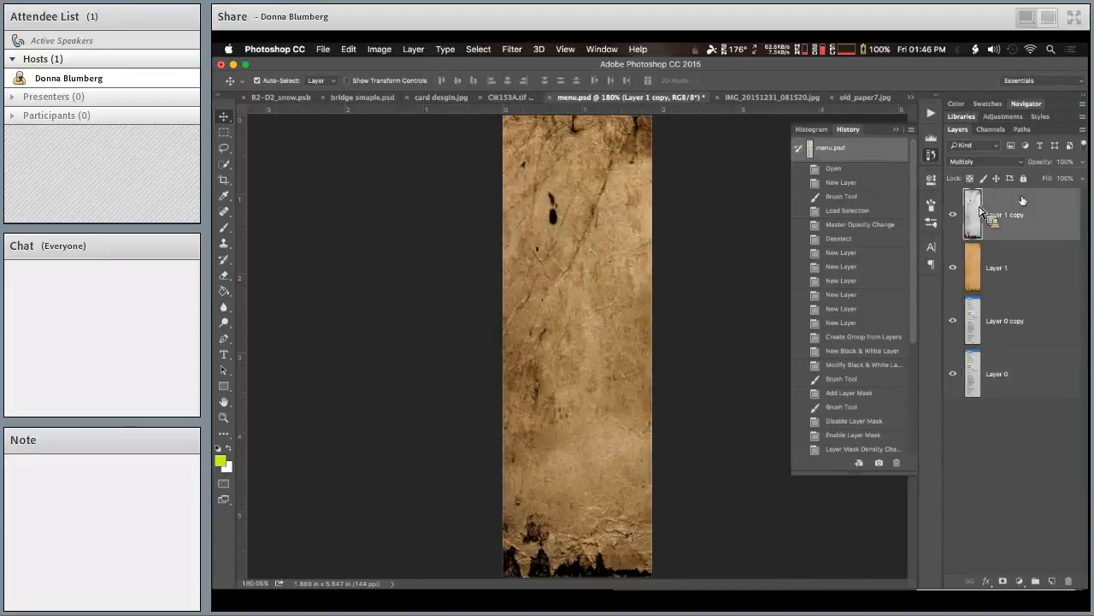
{"action": "left_click", "coordinate": [991, 162]}
{"action": "left_click", "coordinate": [996, 128]}
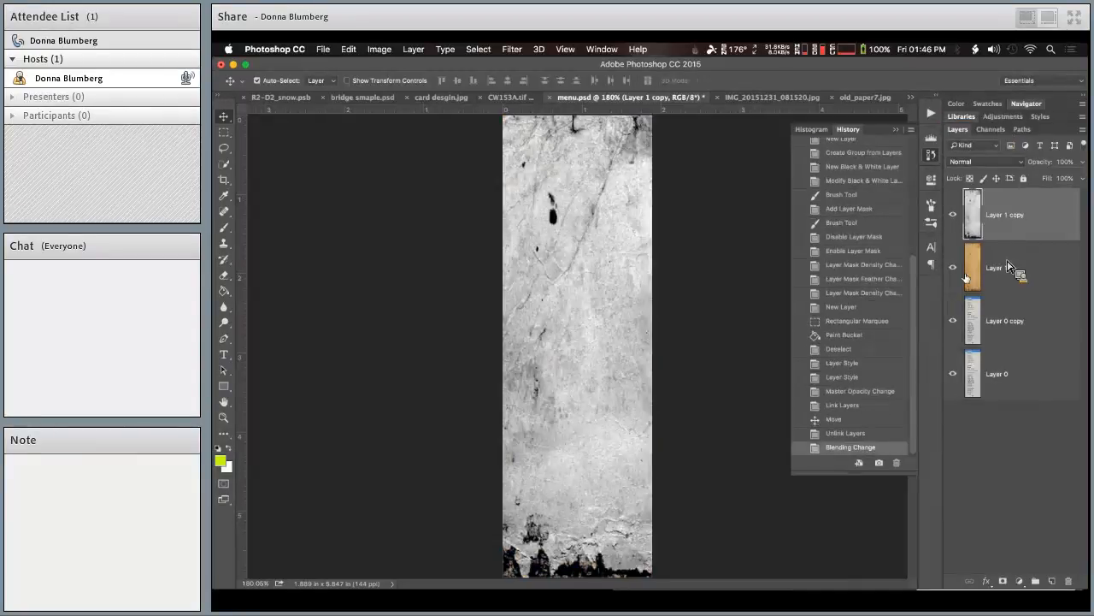
{"action": "left_click", "coordinate": [954, 268]}
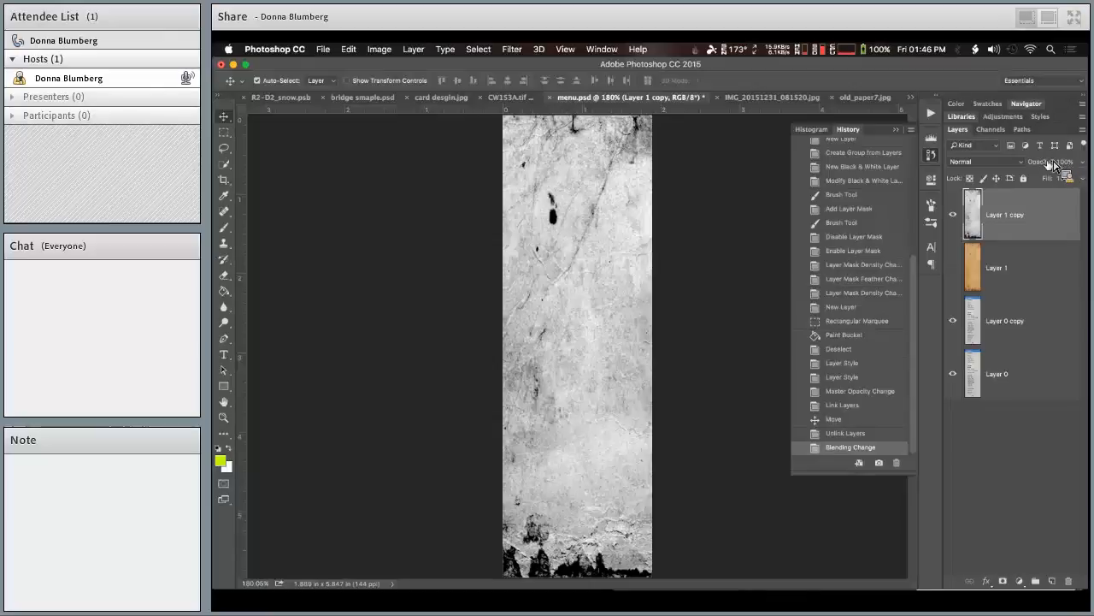
- Lower Layer 1 copy's opacity in stages down to 33%, and restore it to 100%
{"action": "left_click_drag", "start_coordinate": [1050, 163], "coordinate": [1044, 165]}
{"action": "type", "text": "59"}
{"action": "key", "text": "Return"}
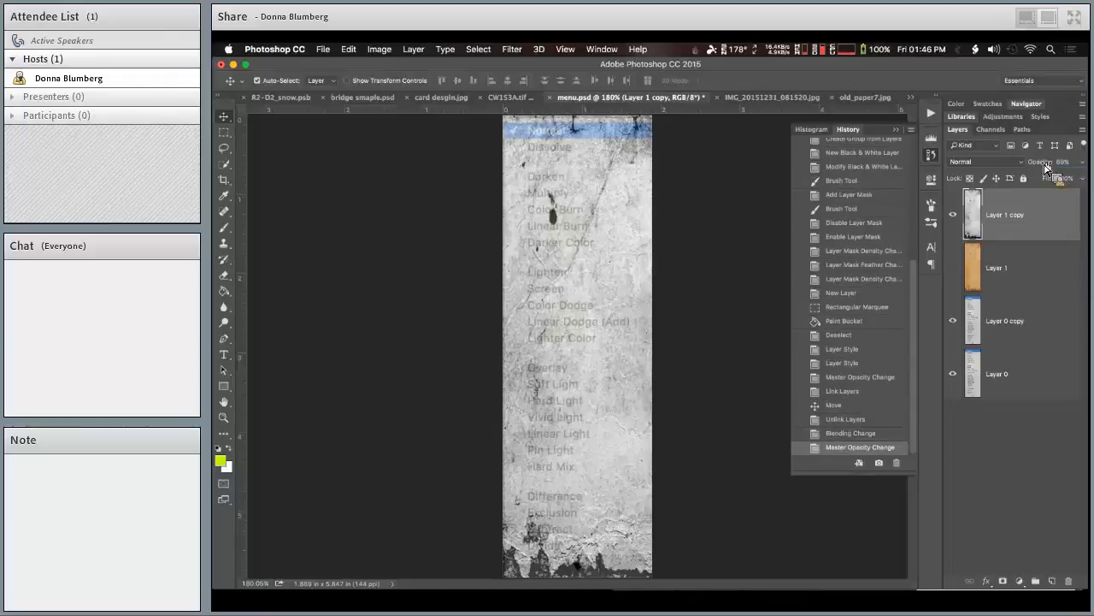
{"action": "left_click_drag", "start_coordinate": [1050, 166], "coordinate": [1053, 165]}
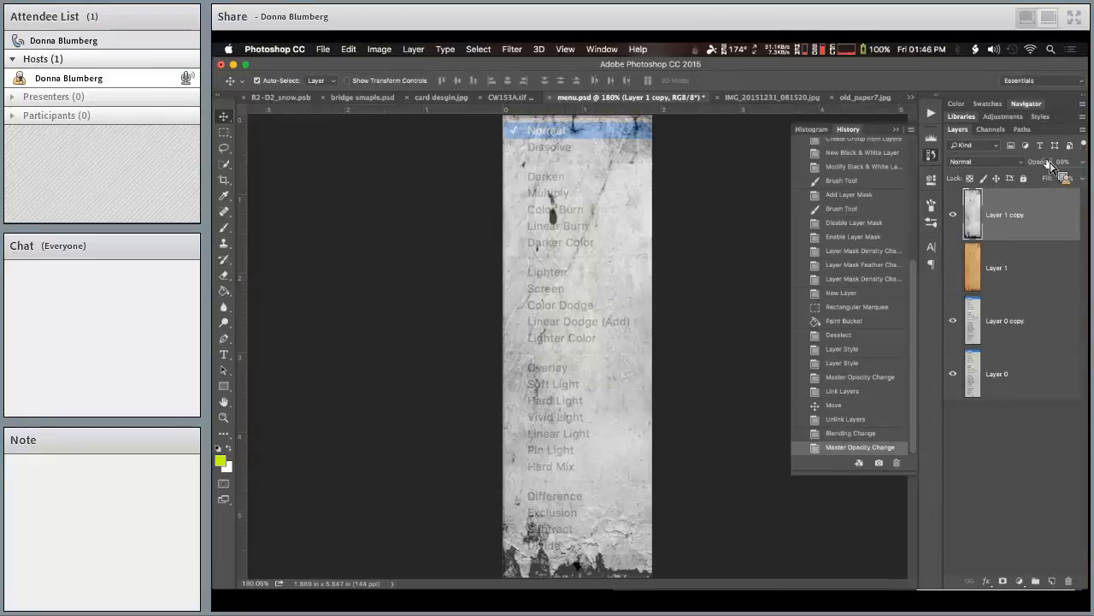
{"action": "left_click_drag", "start_coordinate": [1052, 165], "coordinate": [1028, 163]}
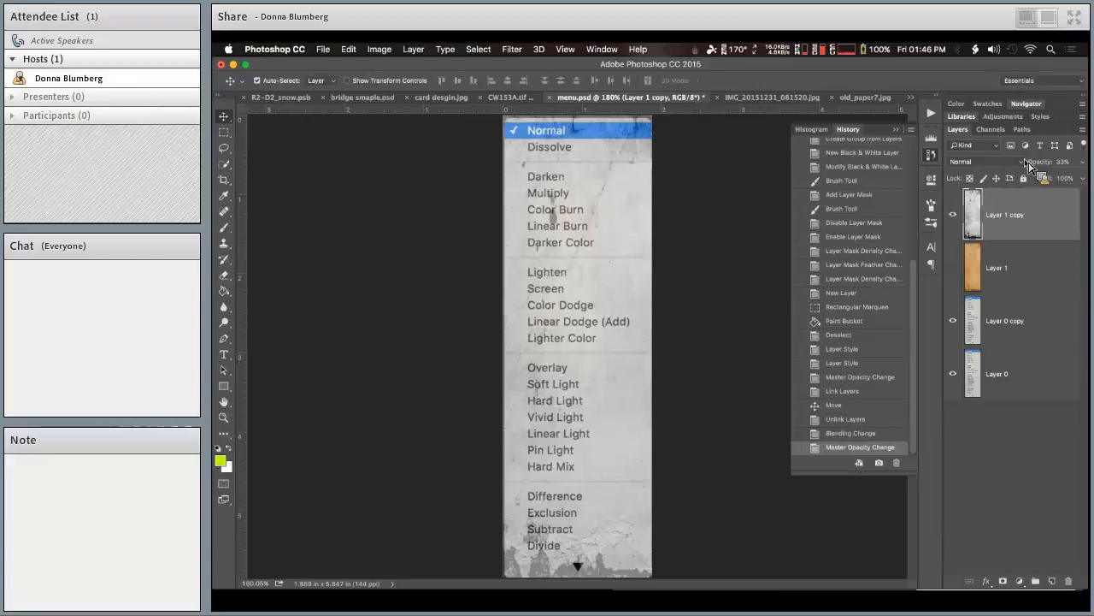
{"action": "left_click_drag", "start_coordinate": [1045, 163], "coordinate": [1083, 163]}
- Set Layer 1 copy's blend mode to Multiply so its gray texture blends with the menu image below
{"action": "left_click", "coordinate": [1018, 161]}
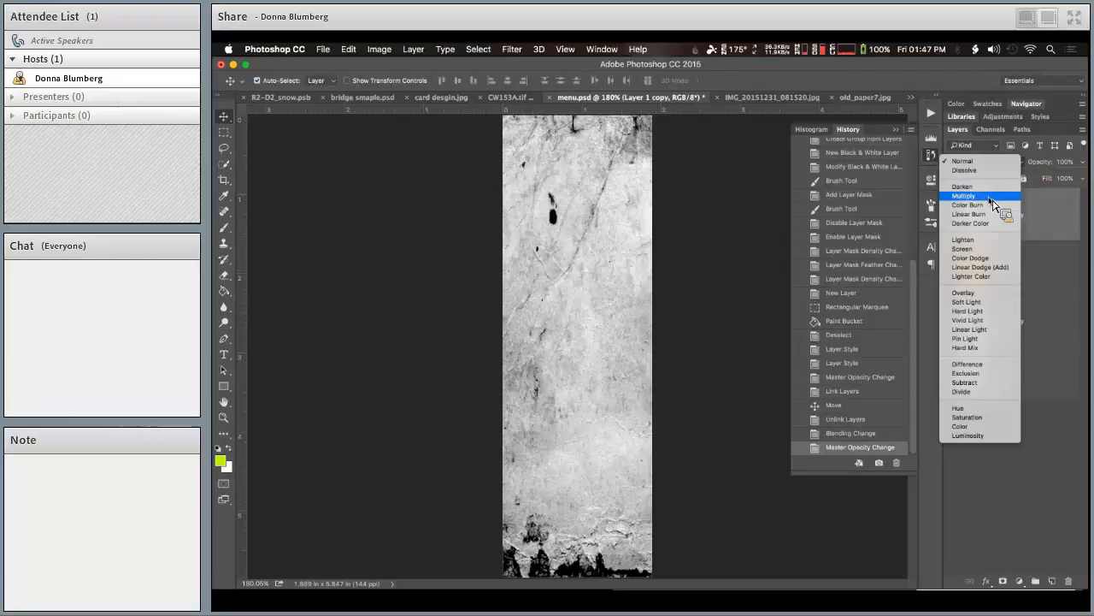
{"action": "left_click", "coordinate": [992, 202]}
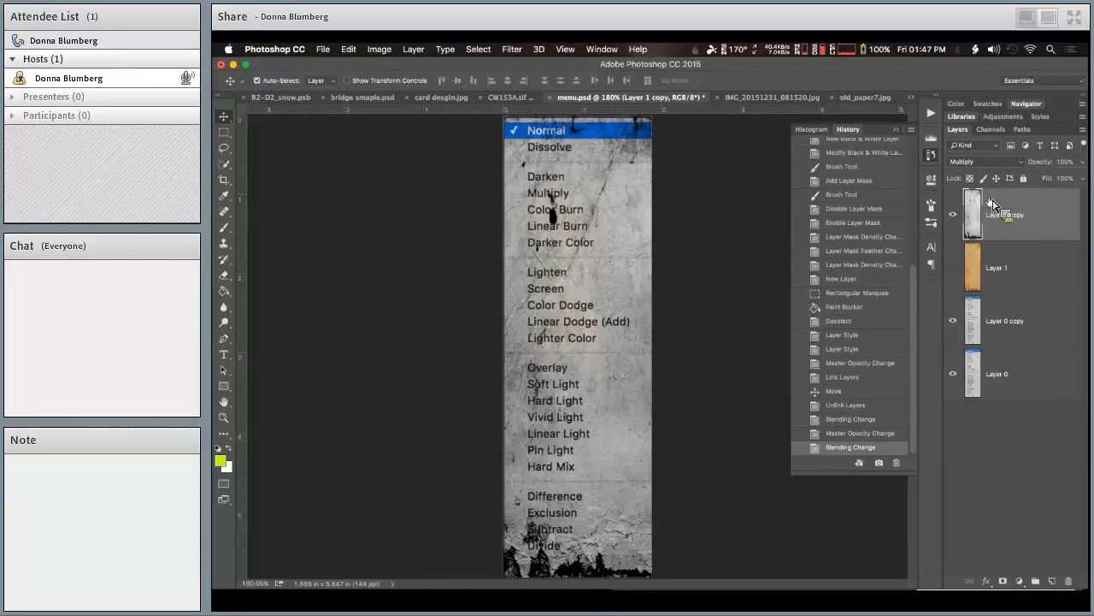
{"action": "mouse_move", "coordinate": [992, 202]}
{"action": "left_mouse_down"}
{"action": "mouse_move", "coordinate": [657, 205]}
{"action": "mouse_move", "coordinate": [621, 126]}
{"action": "mouse_move", "coordinate": [605, 224]}
{"action": "mouse_move", "coordinate": [571, 274]}
{"action": "mouse_move", "coordinate": [624, 378]}
{"action": "left_mouse_up"}
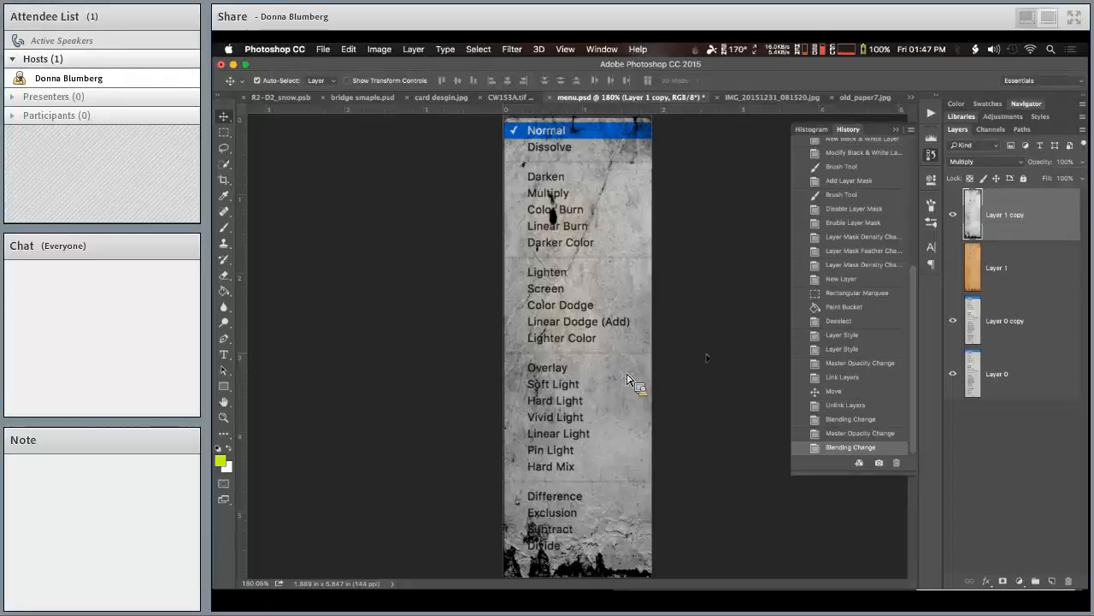
- Hide Layer 1 copy, show Layer 1, and set Layer 1 to Multiply at 67% opacity
{"action": "left_click", "coordinate": [954, 213]}
{"action": "left_click", "coordinate": [953, 267]}
{"action": "left_click", "coordinate": [1012, 259]}
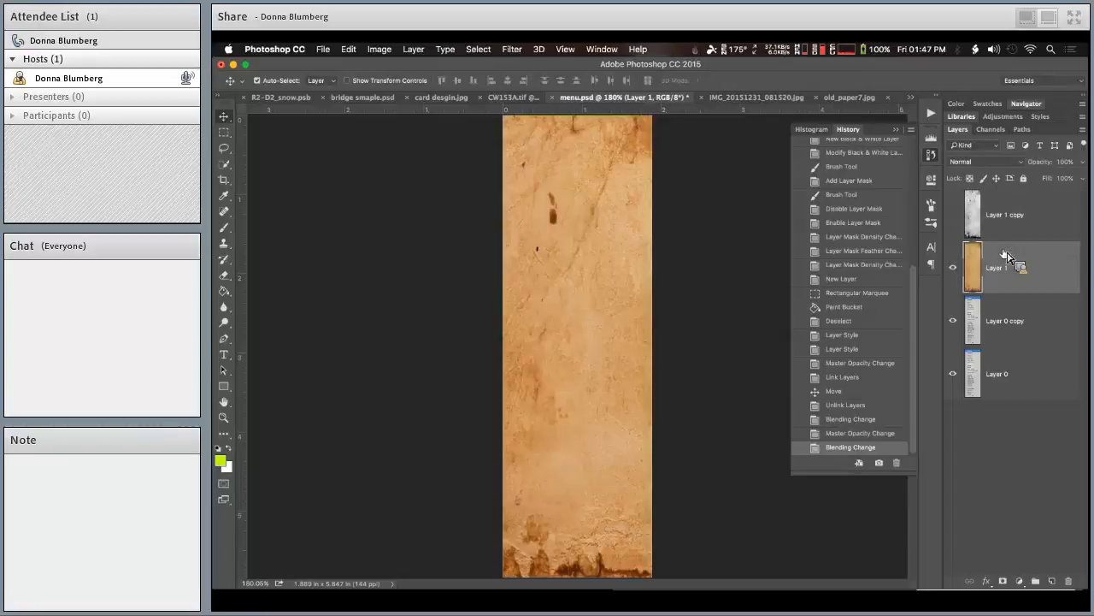
{"action": "left_click", "coordinate": [996, 163]}
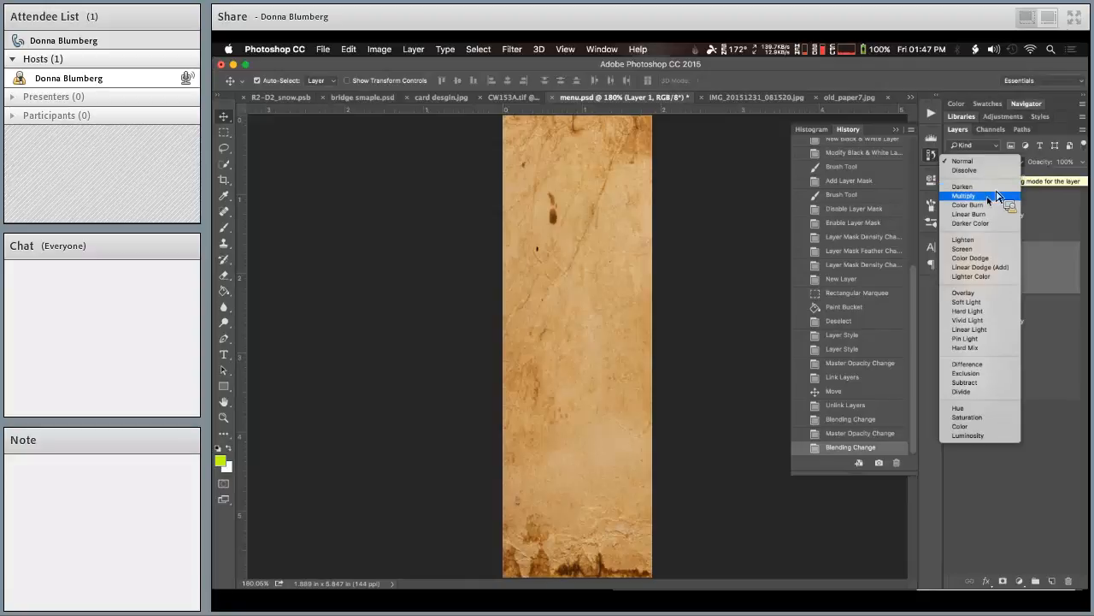
{"action": "left_click", "coordinate": [988, 196]}
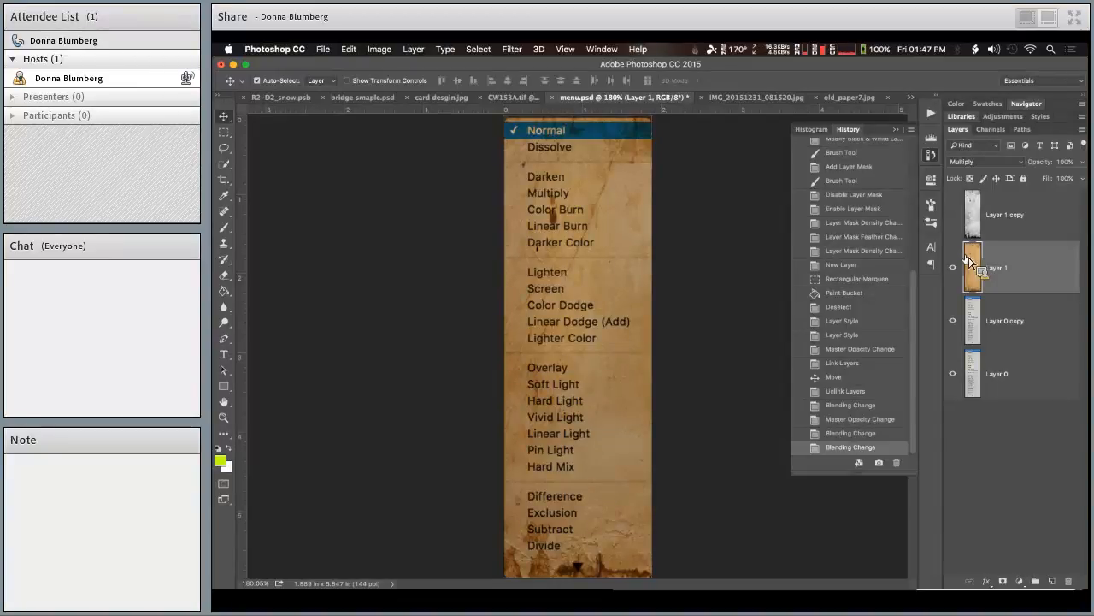
{"action": "left_click_drag", "start_coordinate": [1052, 165], "coordinate": [1030, 167]}
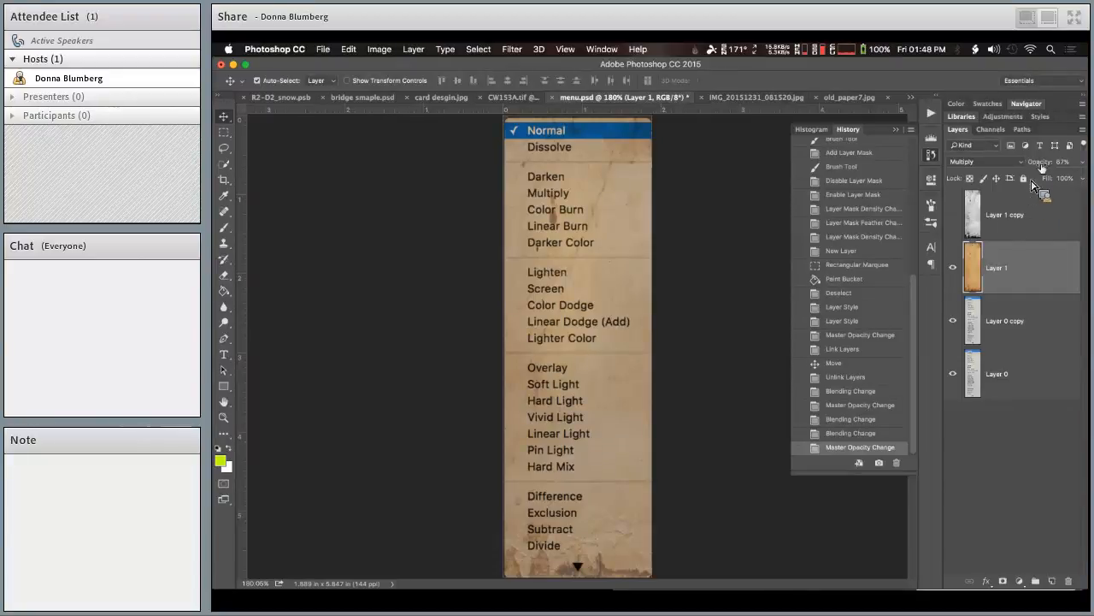
- Hide Layer 1, show Layer 1 copy with its blend mode set to Darken, and select Layer 0 copy
{"action": "left_click", "coordinate": [953, 266]}
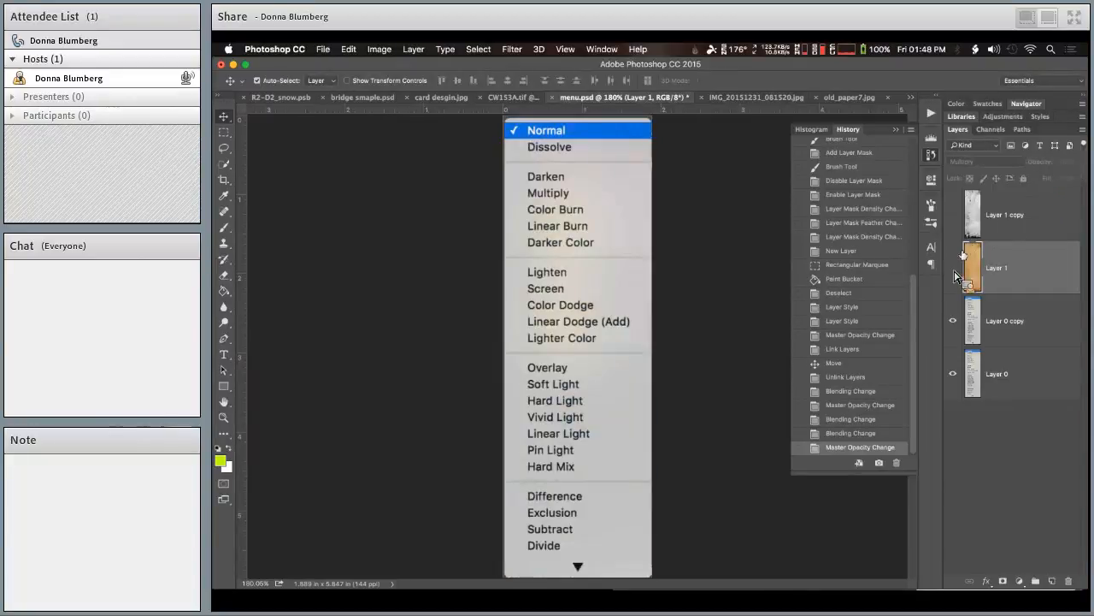
{"action": "left_click", "coordinate": [953, 216]}
{"action": "left_click", "coordinate": [1000, 215]}
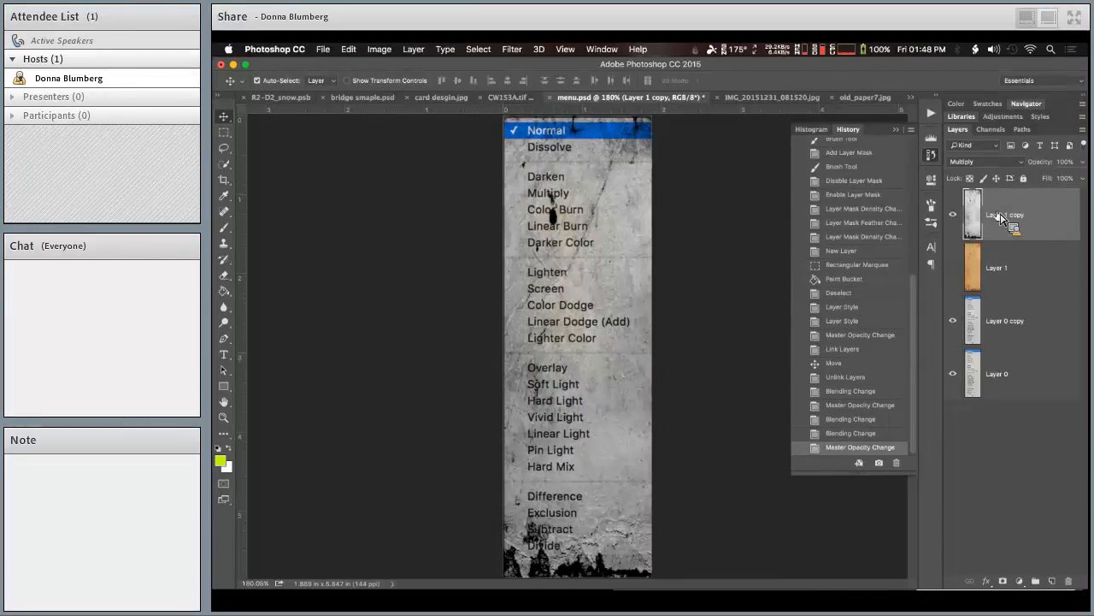
{"action": "left_click", "coordinate": [1005, 163]}
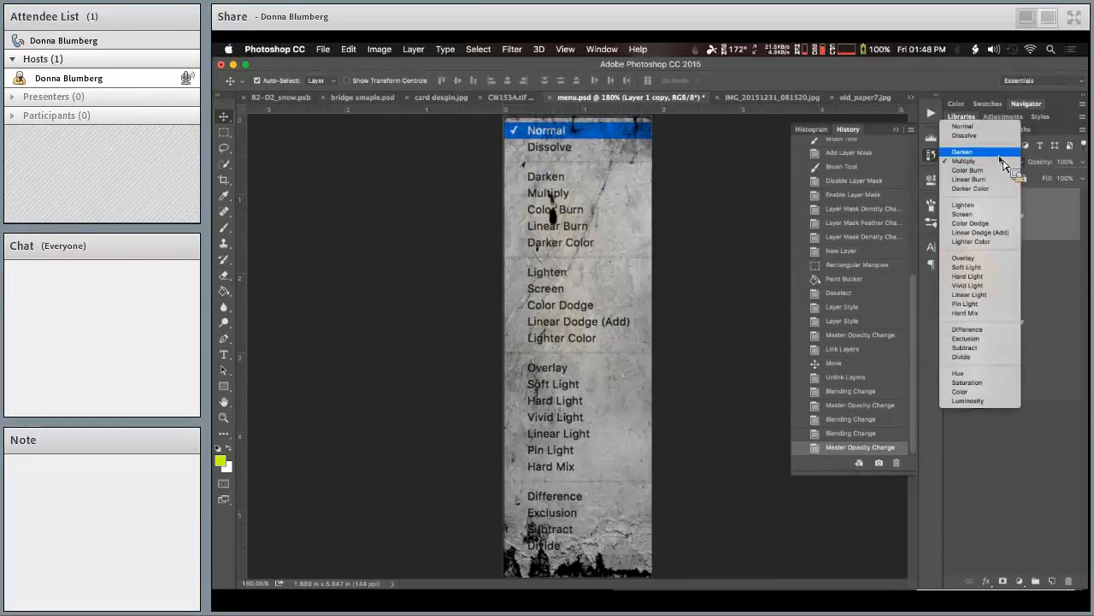
{"action": "left_click", "coordinate": [1002, 153]}
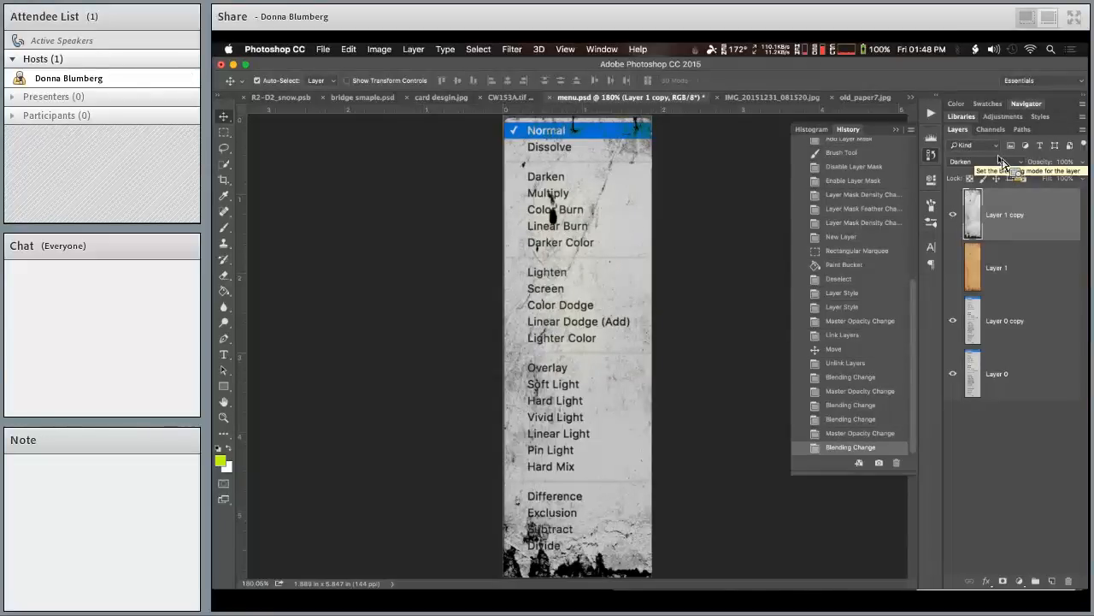
{"action": "left_click", "coordinate": [1007, 338]}
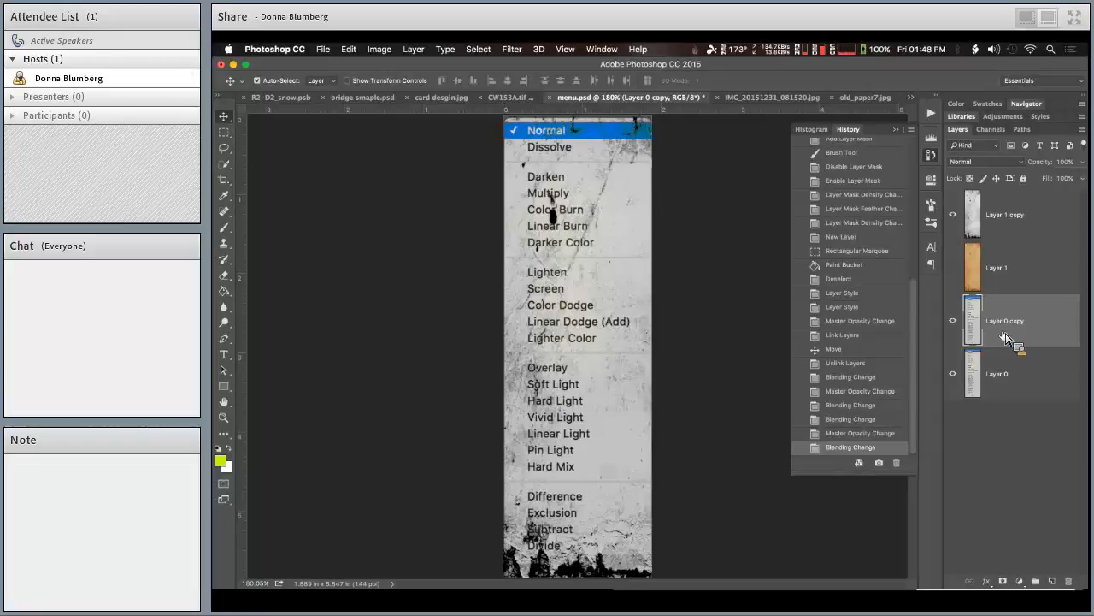
- Switch to Chrome and review the article's Opposite Blend Modes chart and its Divide, Multiply and Addition calculation examples
{"action": "key", "text": "super+Tab"}
{"action": "key", "text": "super+Tab"}
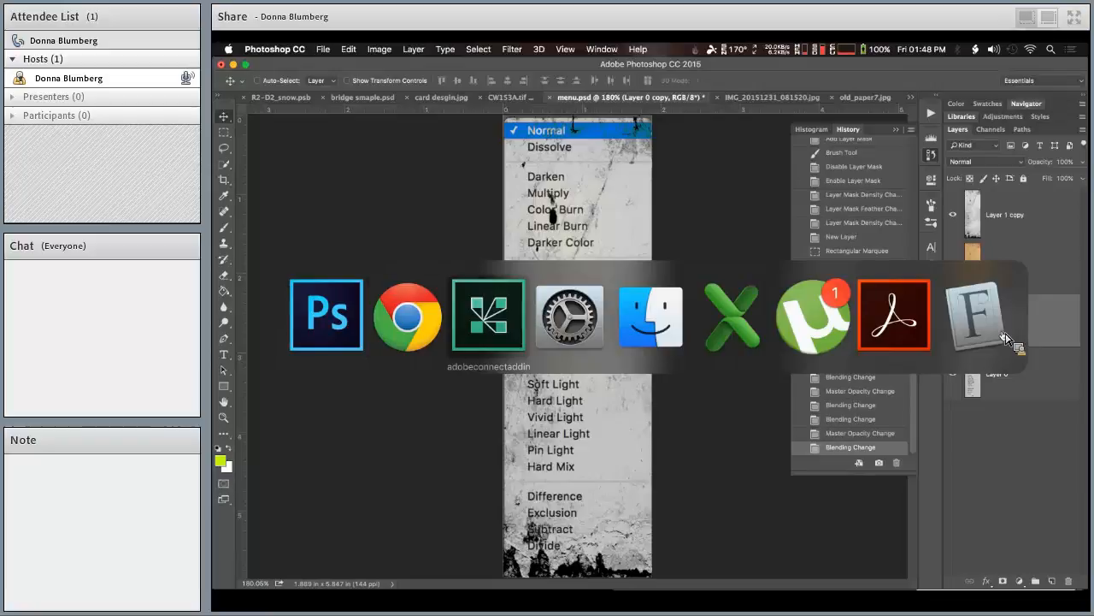
{"action": "key", "text": "super+Tab"}
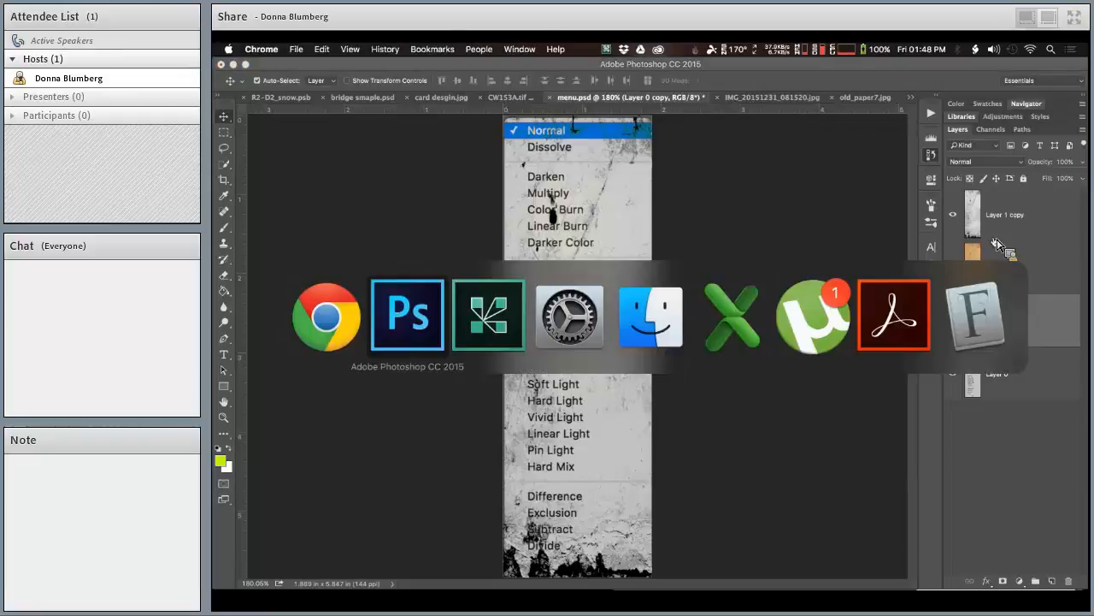
{"action": "key", "text": "super+Tab"}
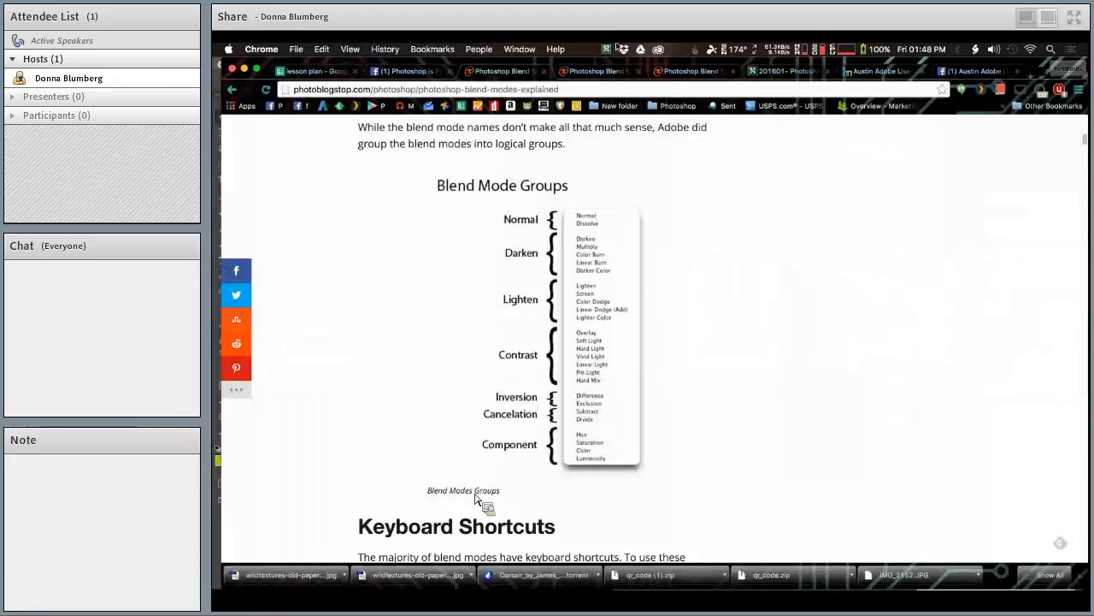
{"action": "left_click", "coordinate": [597, 71]}
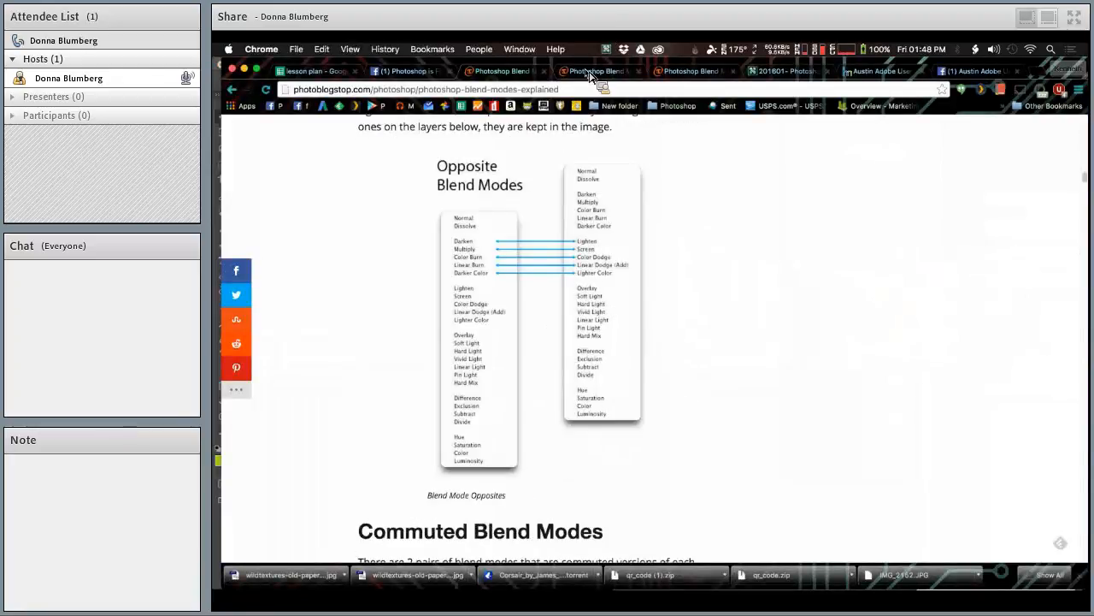
{"action": "left_click", "coordinate": [680, 71]}
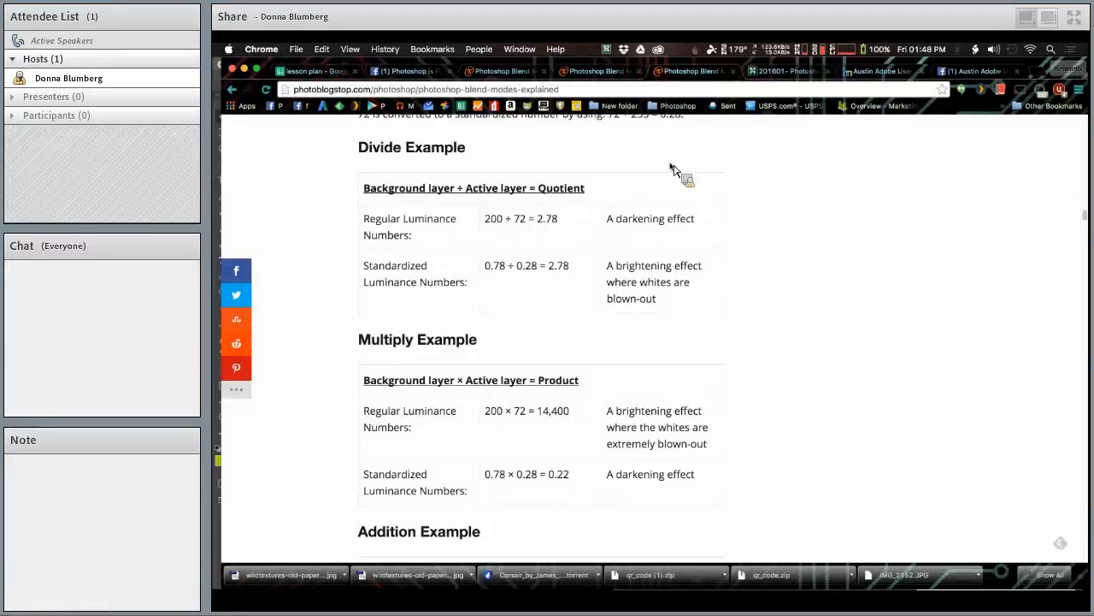
{"action": "scroll", "coordinate": [696, 257], "scroll_direction": "down", "scroll_amount": 1}
{"action": "scroll", "coordinate": [696, 256], "scroll_direction": "down", "scroll_amount": 3}
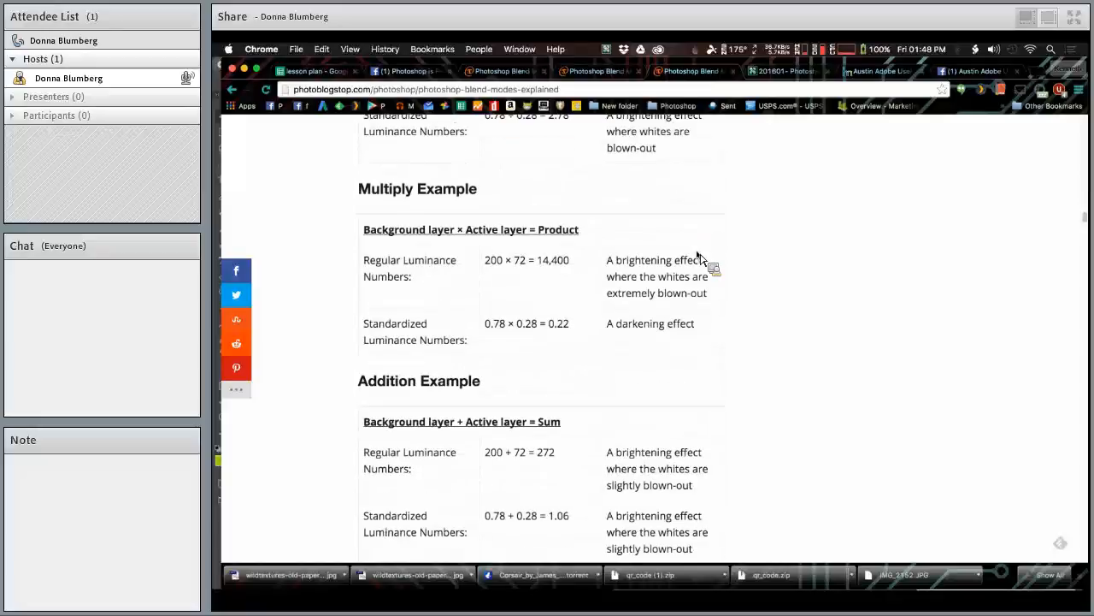
- Read the article's Multiply, Addition and Subtraction examples and its Darken Modes Math table of equations
{"action": "scroll", "coordinate": [697, 257], "scroll_direction": "down", "scroll_amount": 3}
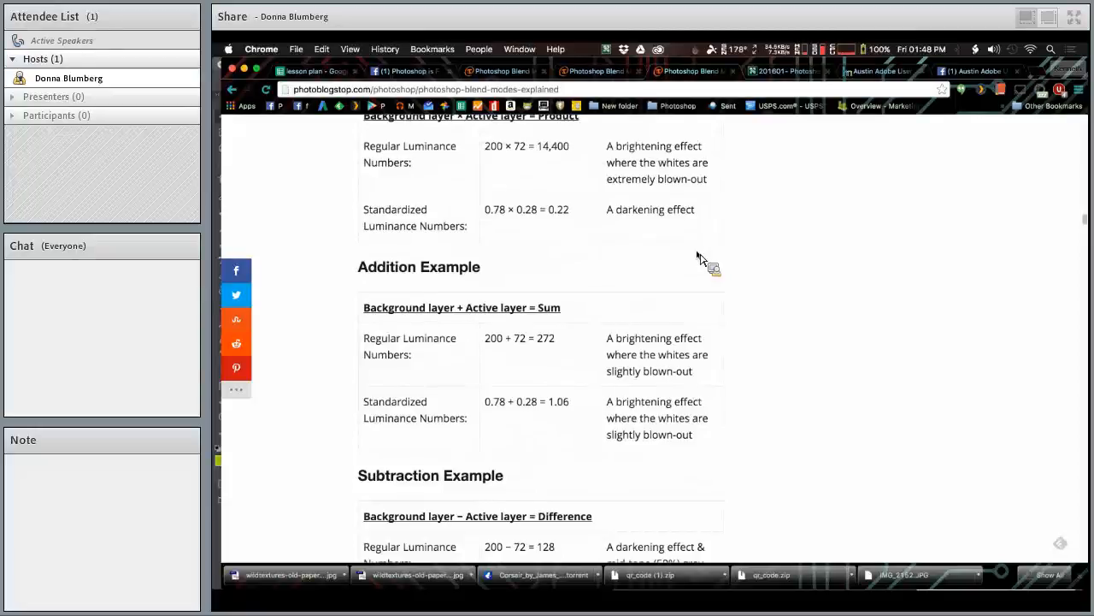
{"action": "scroll", "coordinate": [697, 256], "scroll_direction": "down", "scroll_amount": 4}
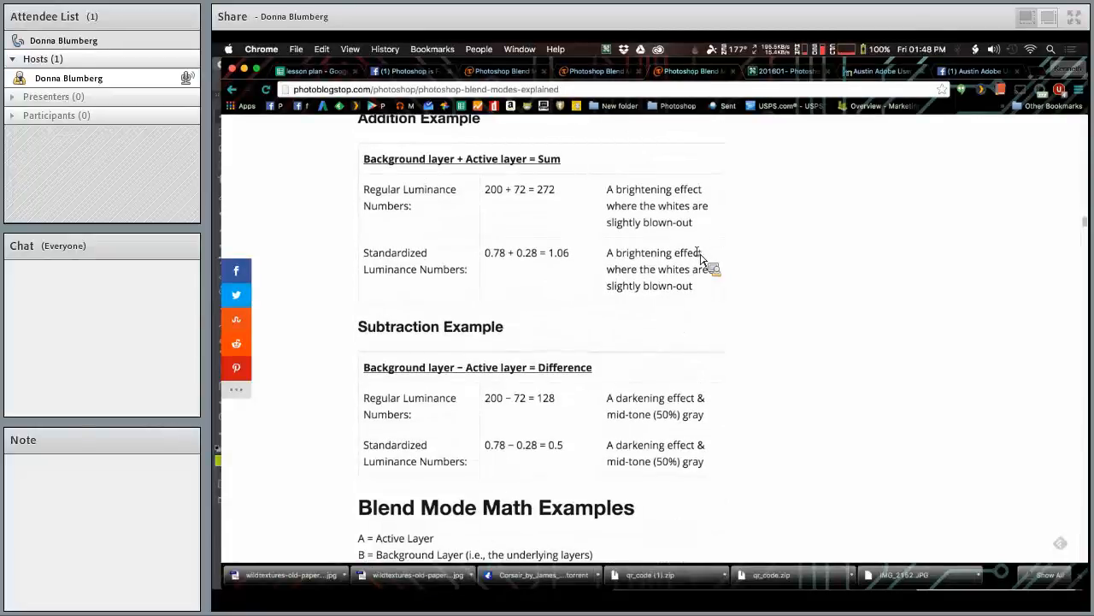
{"action": "scroll", "coordinate": [701, 257], "scroll_direction": "down", "scroll_amount": 1}
{"action": "scroll", "coordinate": [701, 257], "scroll_direction": "down", "scroll_amount": 5}
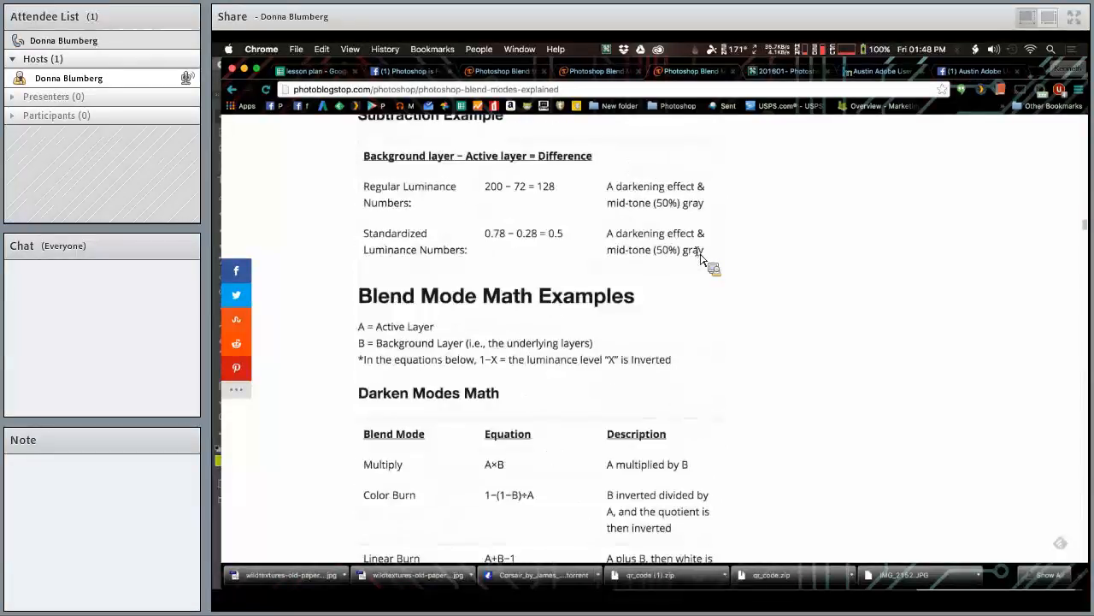
{"action": "scroll", "coordinate": [701, 258], "scroll_direction": "down", "scroll_amount": 2}
{"action": "scroll", "coordinate": [699, 258], "scroll_direction": "down", "scroll_amount": 2}
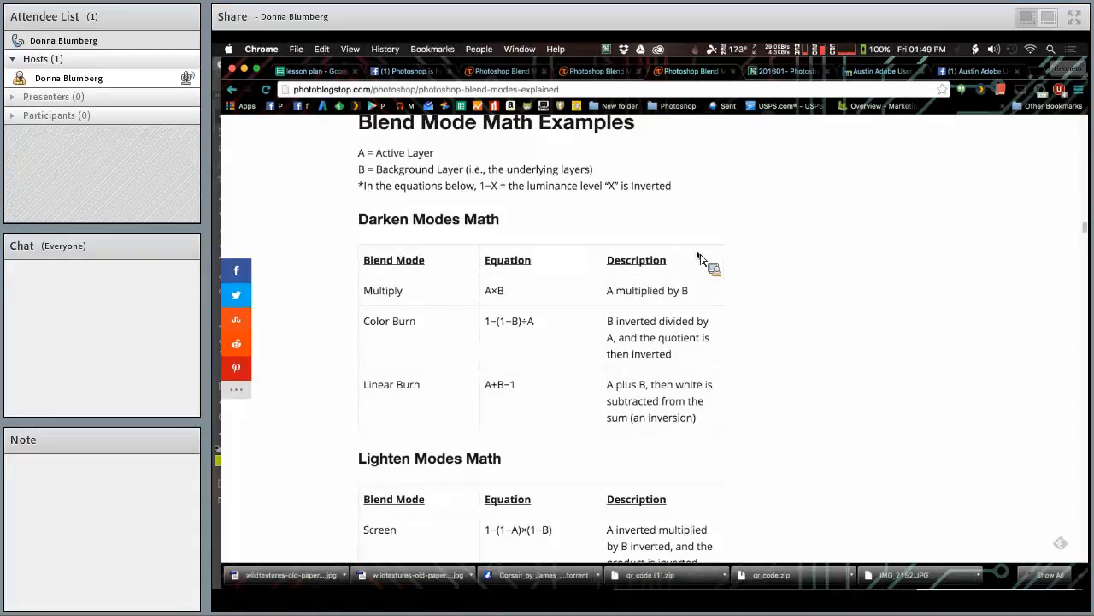
{"action": "scroll", "coordinate": [699, 258], "scroll_direction": "up", "scroll_amount": 10}
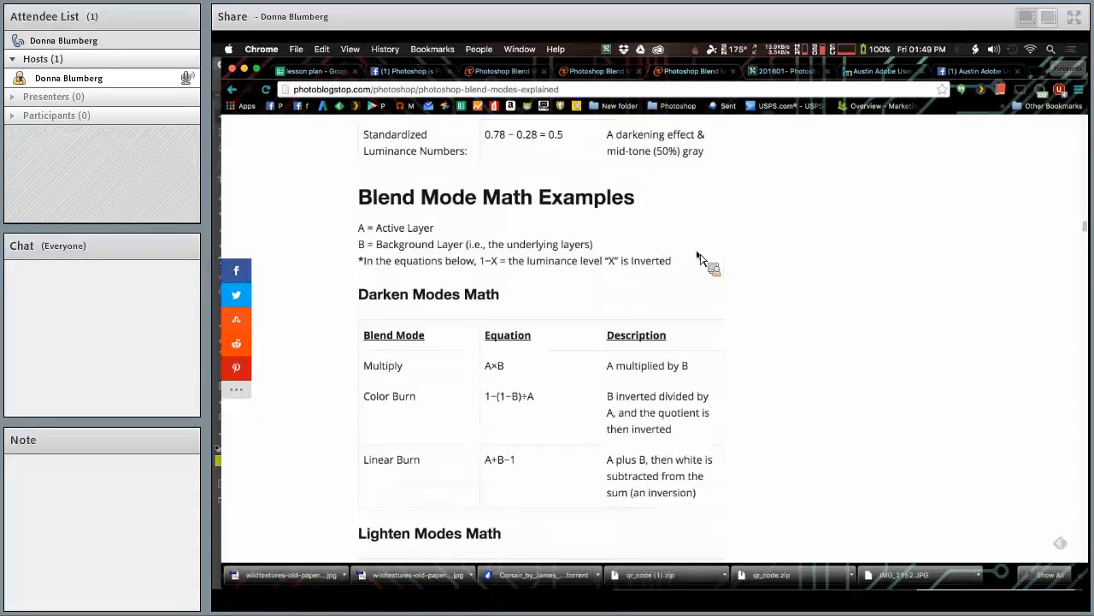
{"action": "scroll", "coordinate": [698, 259], "scroll_direction": "up", "scroll_amount": 3}
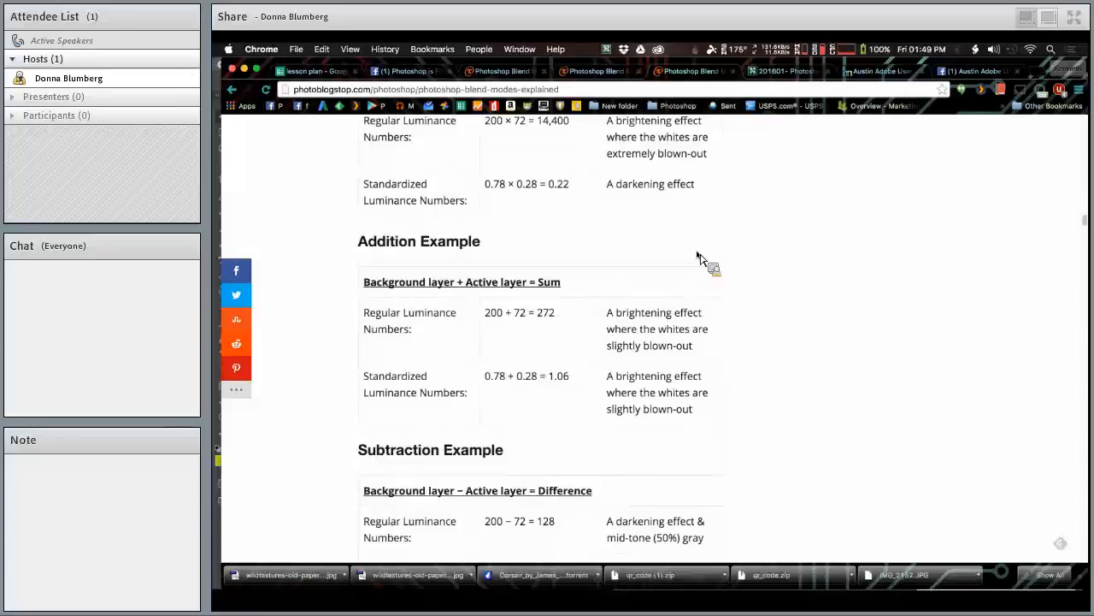
{"action": "scroll", "coordinate": [698, 259], "scroll_direction": "up", "scroll_amount": 5}
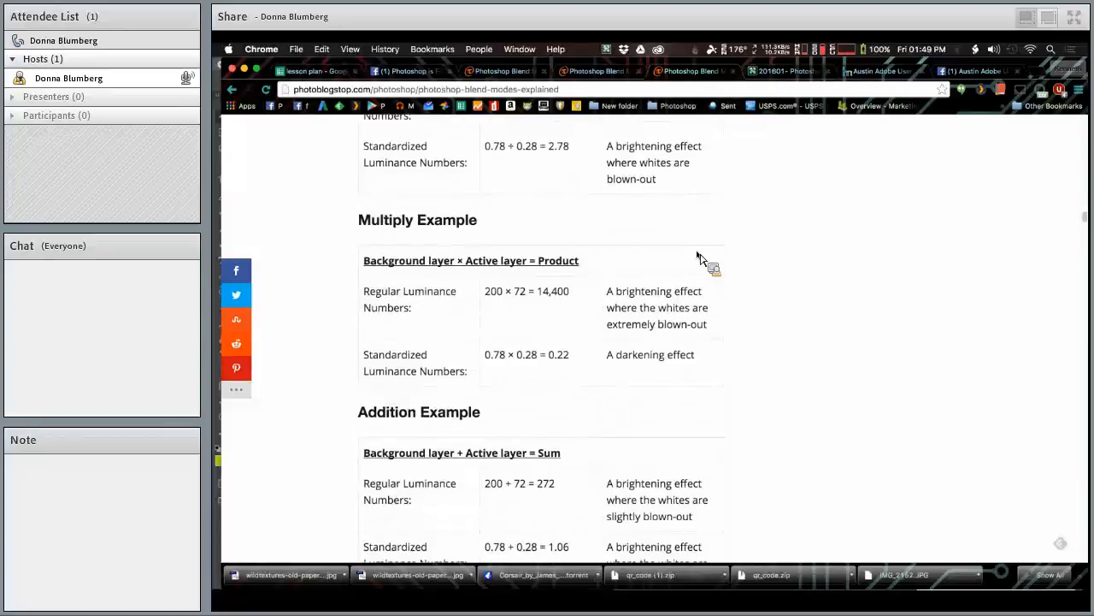
- Switch to Photoshop and preview Layer 0 copy brightened and darkened to -150 with Brightness/Contrast beneath the Darken texture, discarding the adjustment
{"action": "key", "text": "super+Tab"}
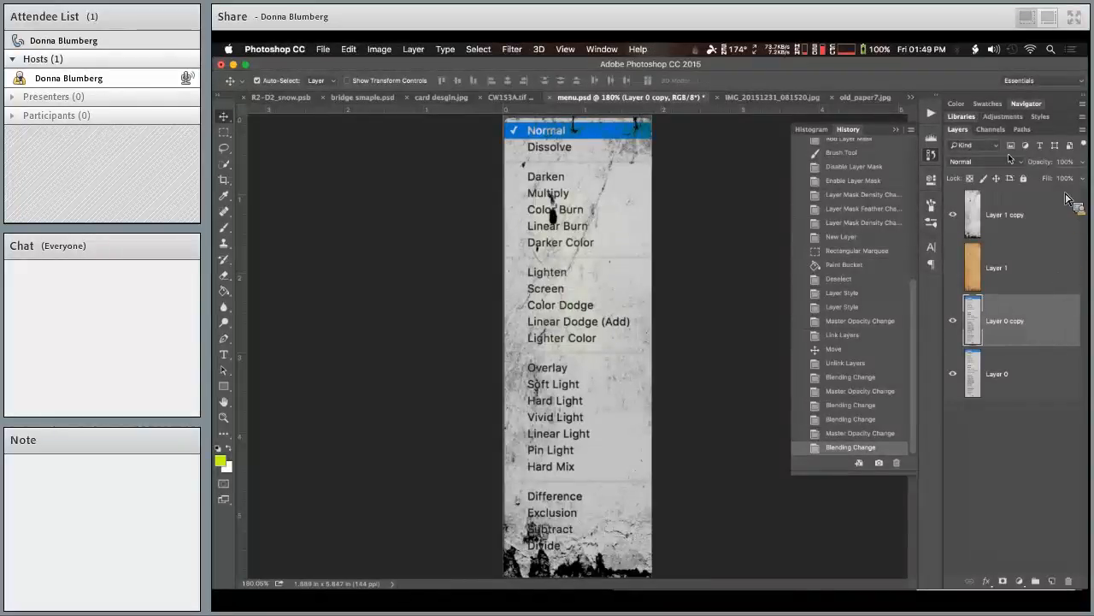
{"action": "left_click", "coordinate": [1013, 227]}
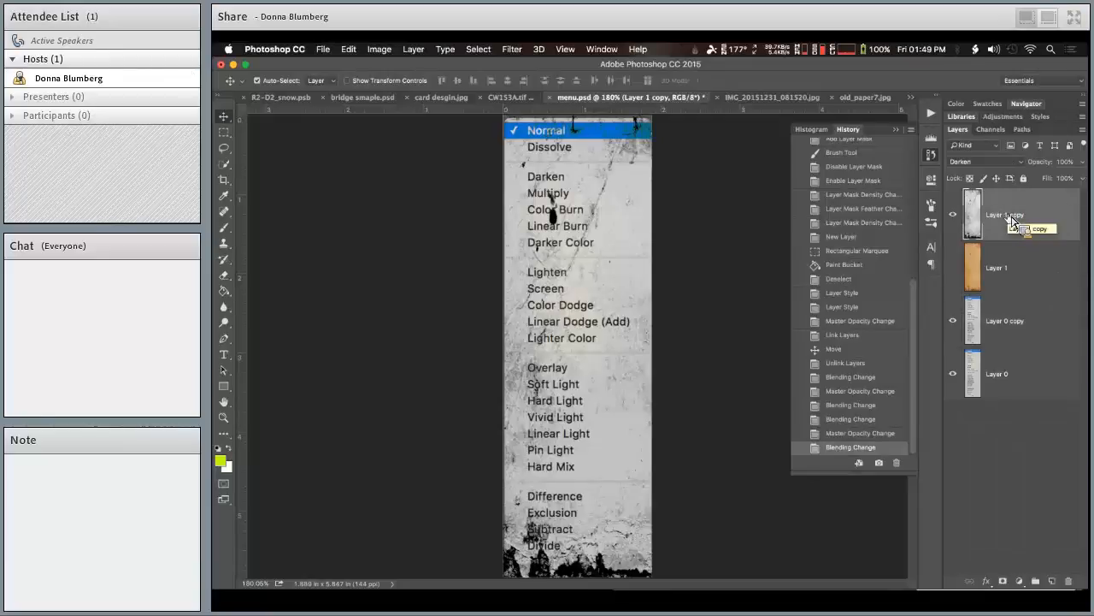
{"action": "left_click", "coordinate": [1014, 318]}
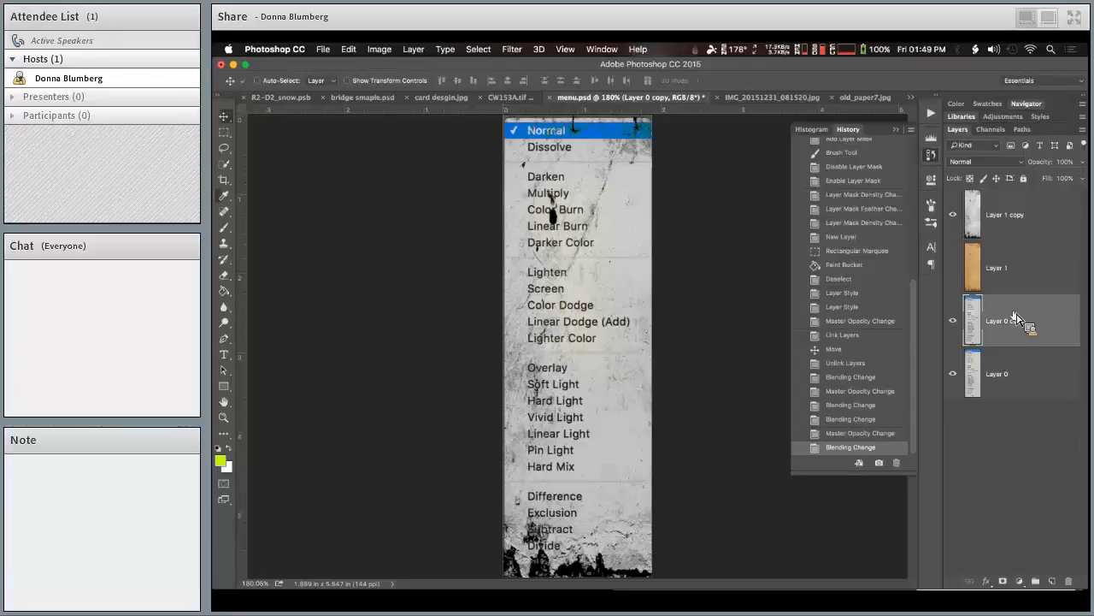
{"action": "key", "text": "super+alt+b"}
{"action": "left_click_drag", "start_coordinate": [878, 190], "coordinate": [981, 412]}
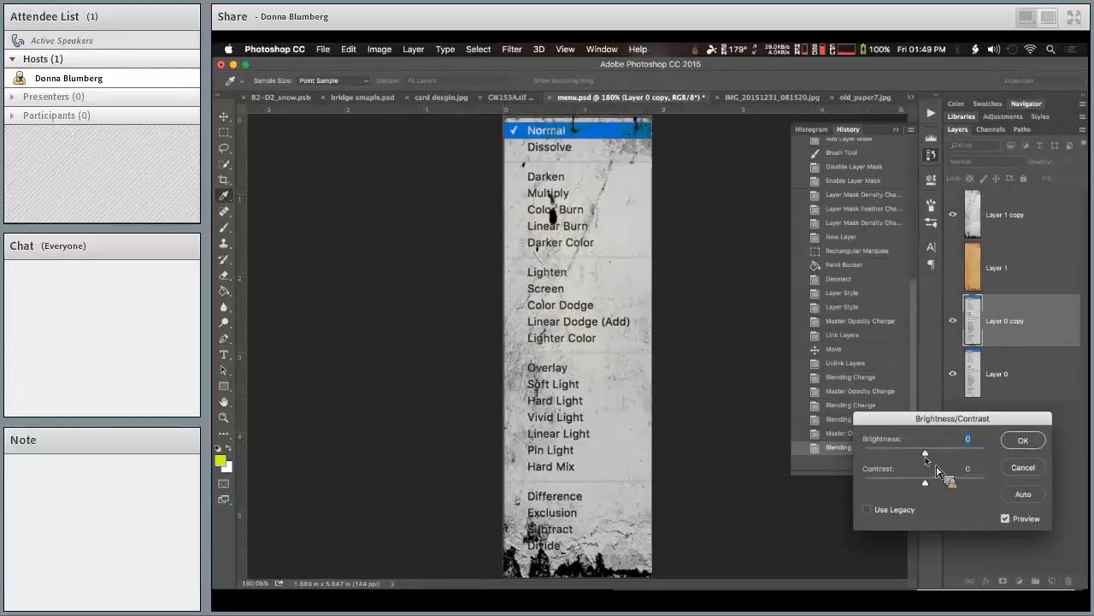
{"action": "left_click_drag", "start_coordinate": [926, 453], "coordinate": [957, 459]}
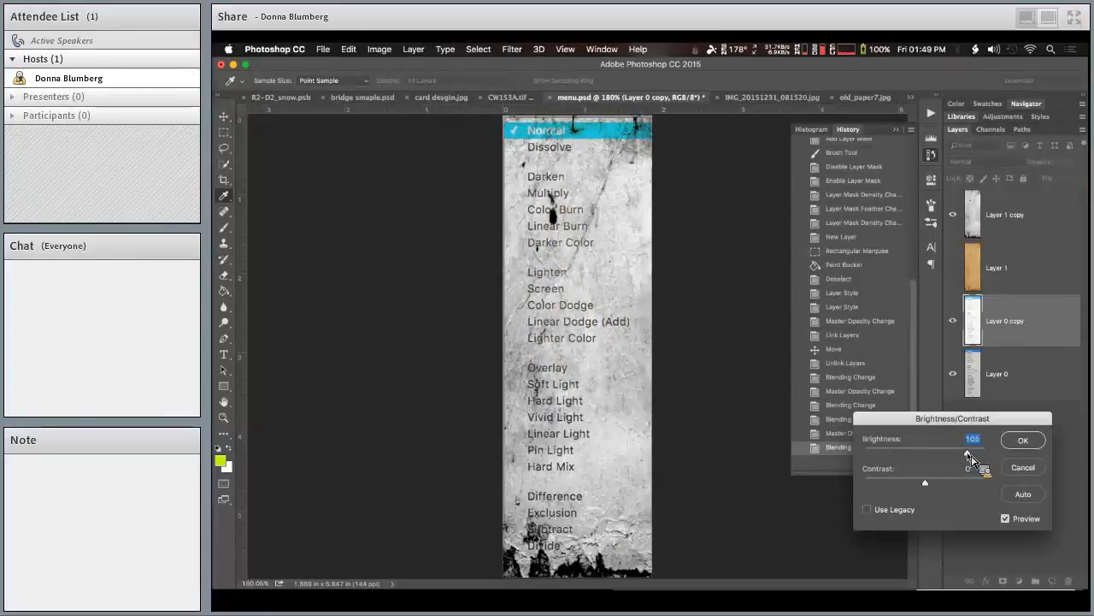
{"action": "left_click_drag", "start_coordinate": [971, 459], "coordinate": [819, 457]}
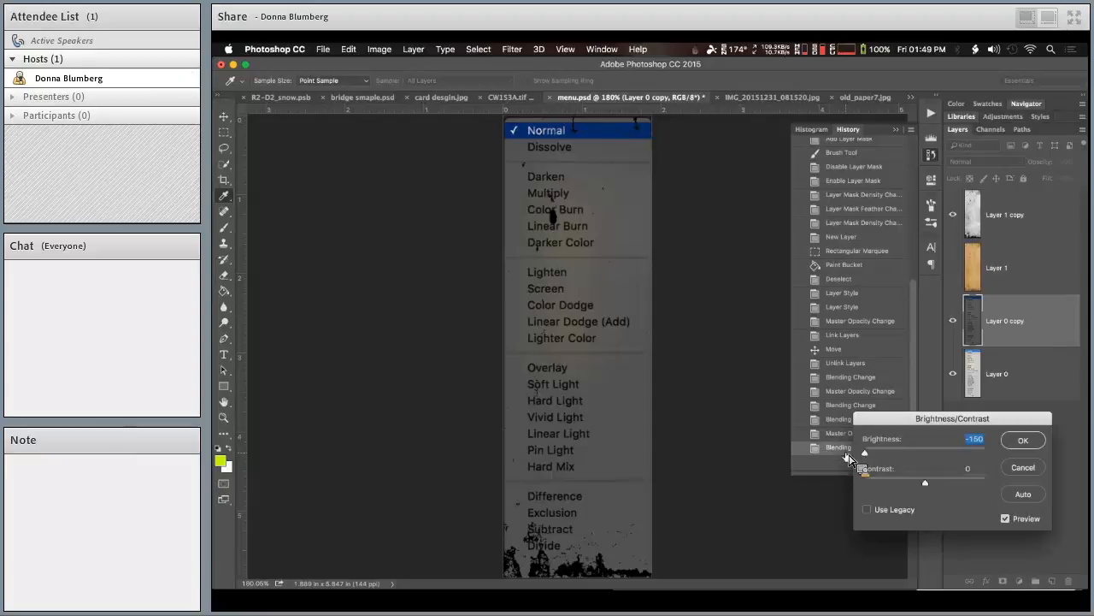
{"action": "left_click_drag", "start_coordinate": [864, 453], "coordinate": [941, 454]}
{"action": "left_click", "coordinate": [1026, 468]}
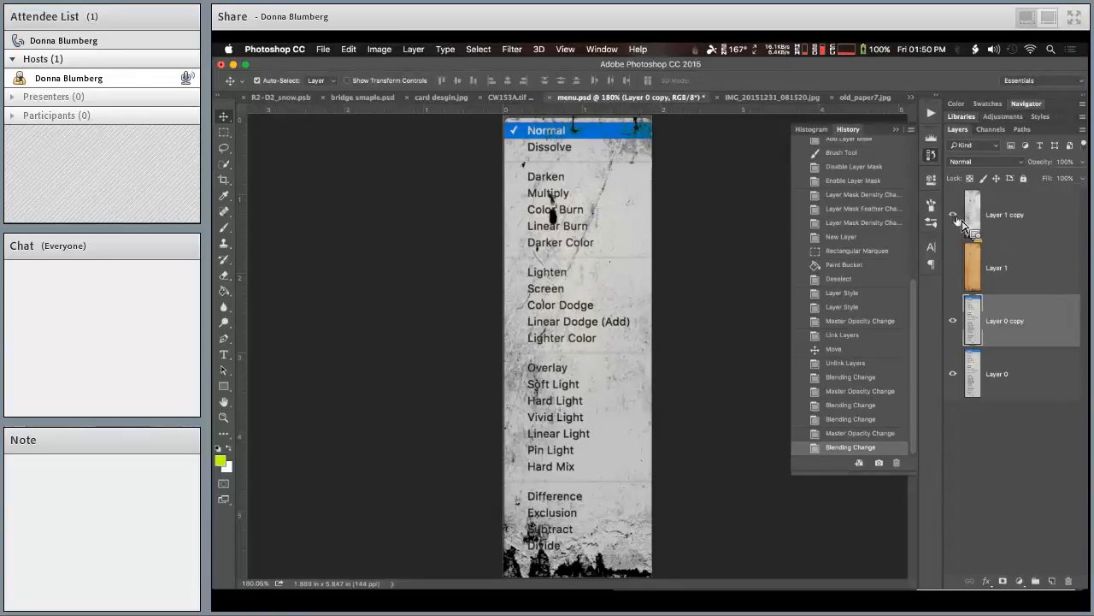
- Hide Layer 1 copy, show Layer 1, and set Layer 1's blend mode to Darken
{"action": "left_click", "coordinate": [971, 257]}
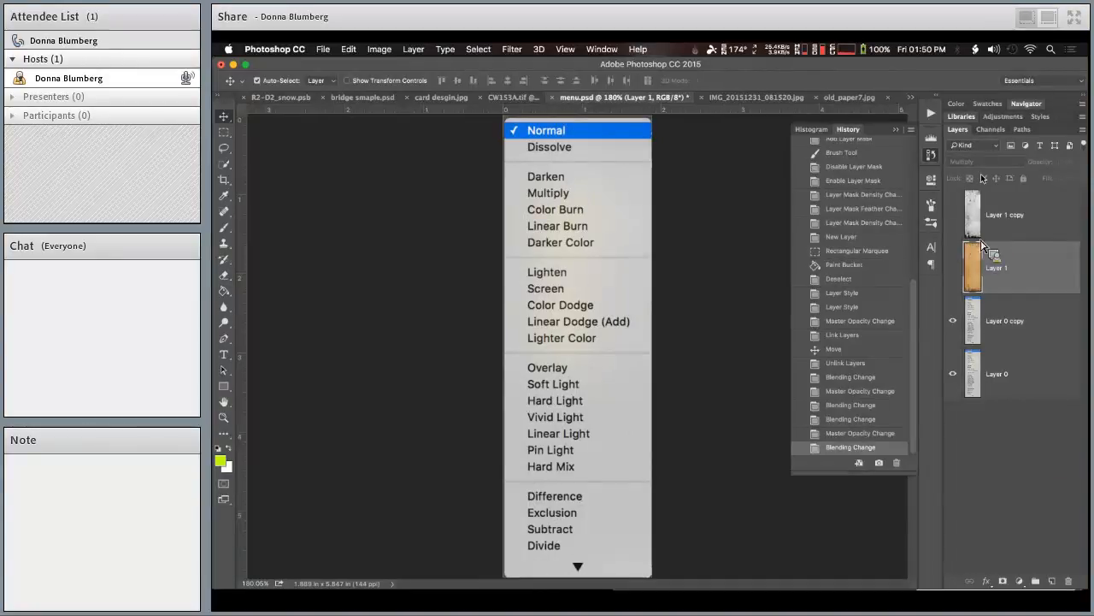
{"action": "left_click", "coordinate": [975, 162]}
{"action": "left_click", "coordinate": [974, 152]}
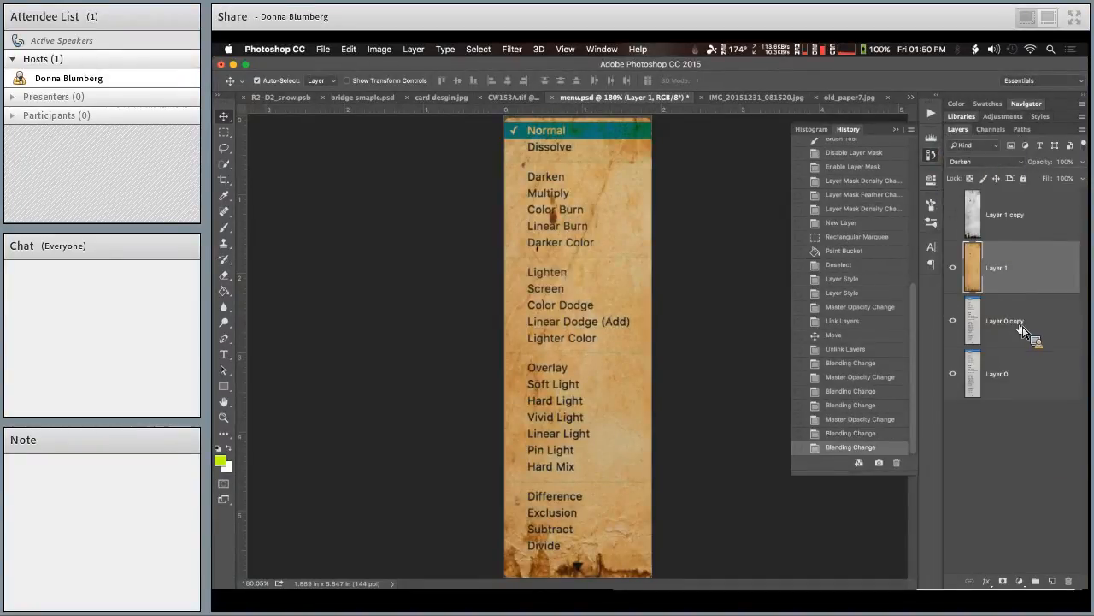
- Preview a brightness adjustment on Layer 0 copy beneath the orange Darken texture and discard it
{"action": "left_click", "coordinate": [1033, 334]}
{"action": "key", "text": "super+alt+b"}
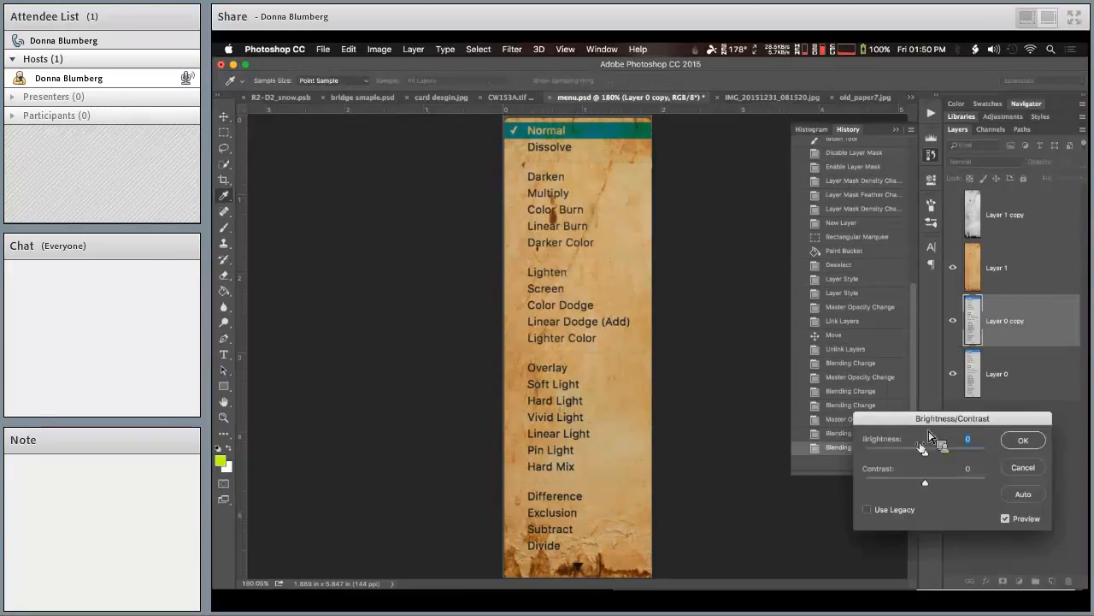
{"action": "mouse_move", "coordinate": [926, 453]}
{"action": "left_mouse_down"}
{"action": "mouse_move", "coordinate": [875, 460]}
{"action": "mouse_move", "coordinate": [967, 453]}
{"action": "mouse_move", "coordinate": [936, 456]}
{"action": "left_mouse_up"}
{"action": "key", "text": "Escape"}
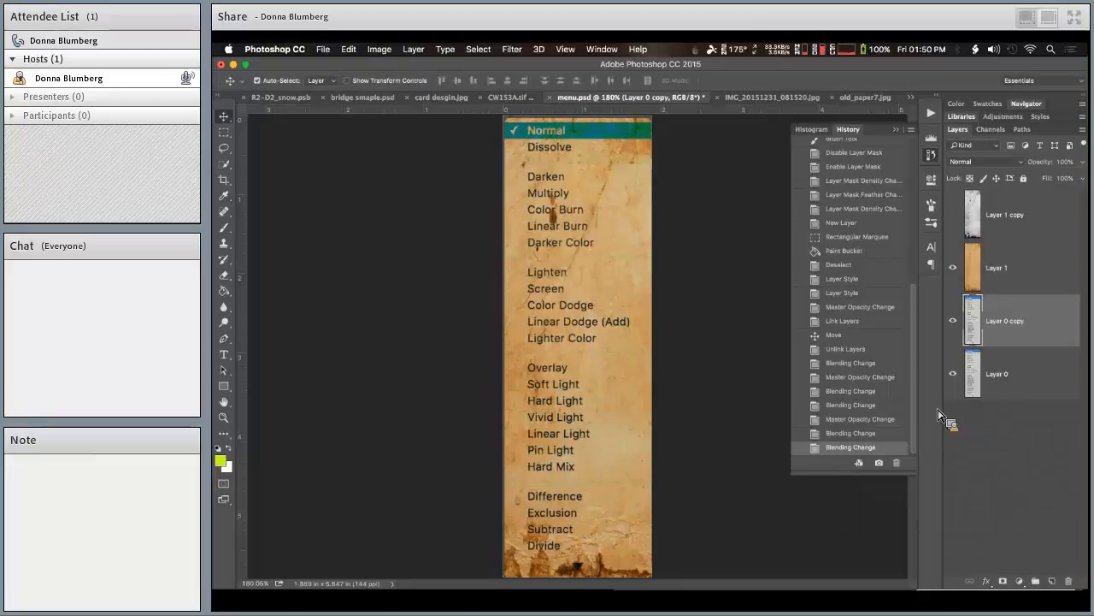
- Switch to Chrome and examine the article's Opposite Blend Modes chart pairing the Darken and Lighten groups
{"action": "mouse_move", "coordinate": [572, 599]}
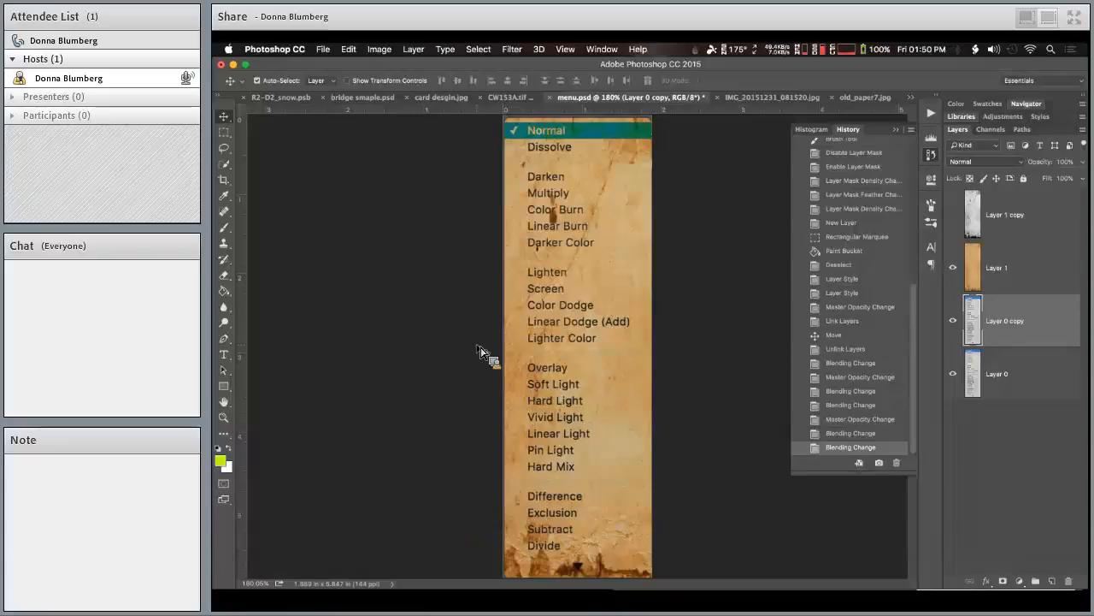
{"action": "key", "text": "super+Tab"}
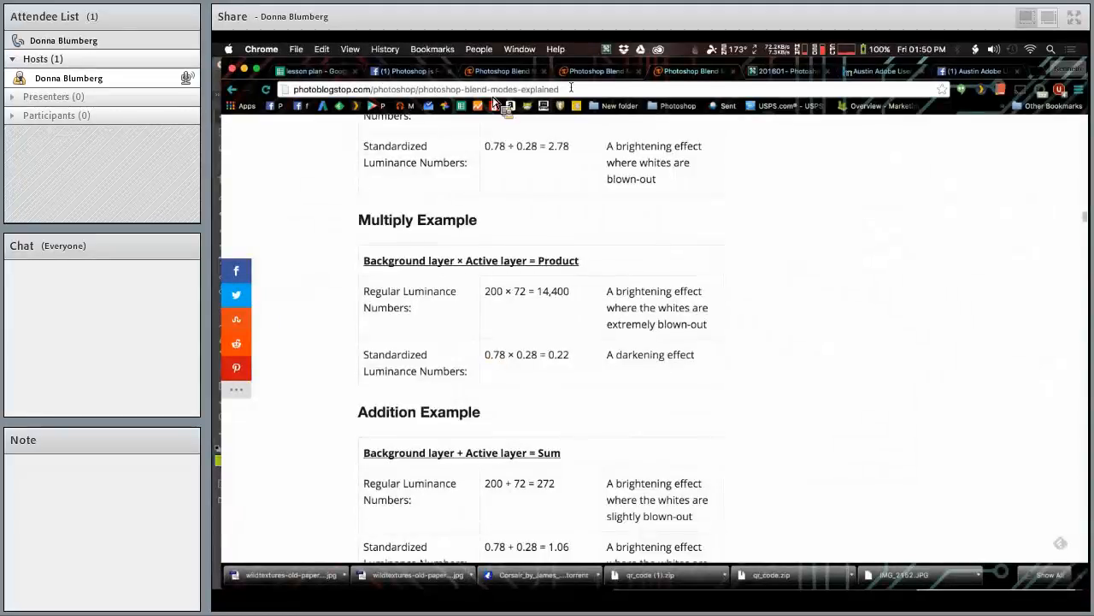
{"action": "left_click", "coordinate": [594, 74]}
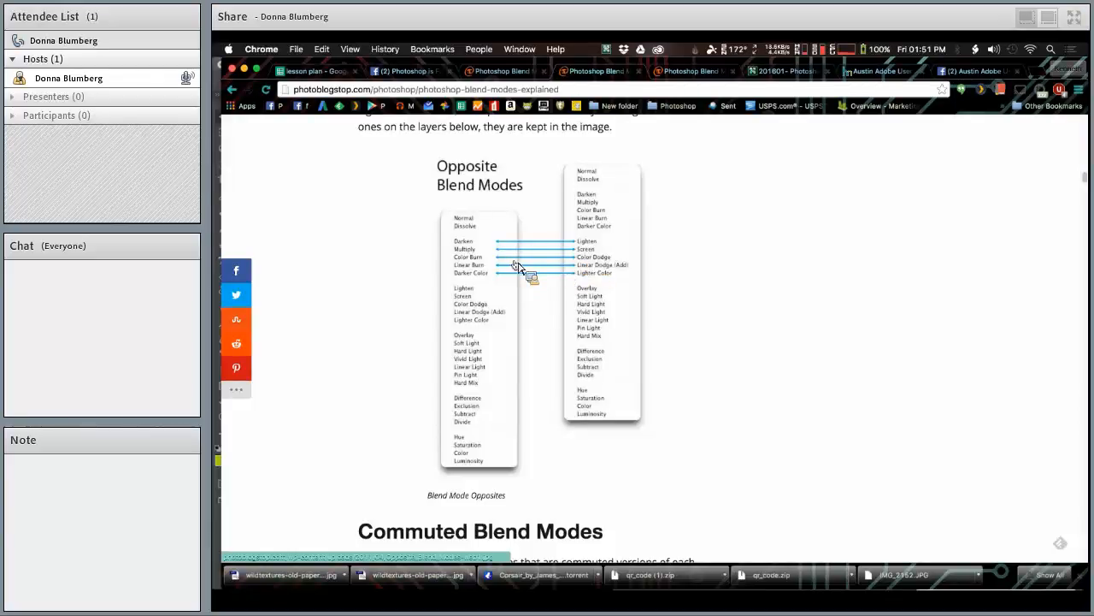
- Switch to Photoshop, show Layer 1 copy, hide Layer 1, and set Layer 1 copy's blend mode to Lighten
{"action": "key", "text": "super+Tab"}
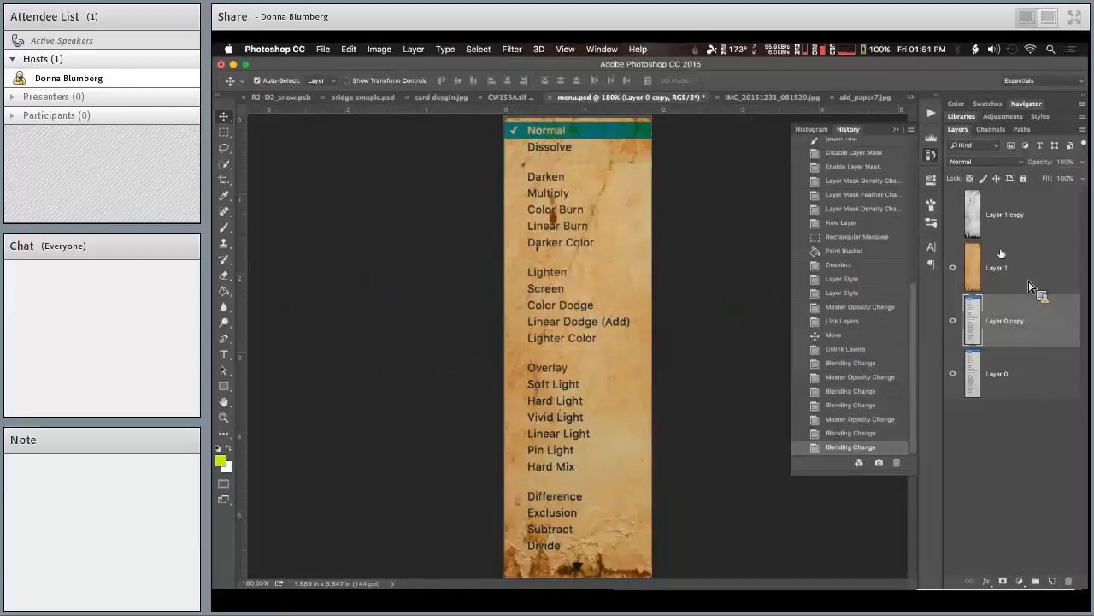
{"action": "left_click", "coordinate": [954, 215]}
{"action": "left_click", "coordinate": [953, 267]}
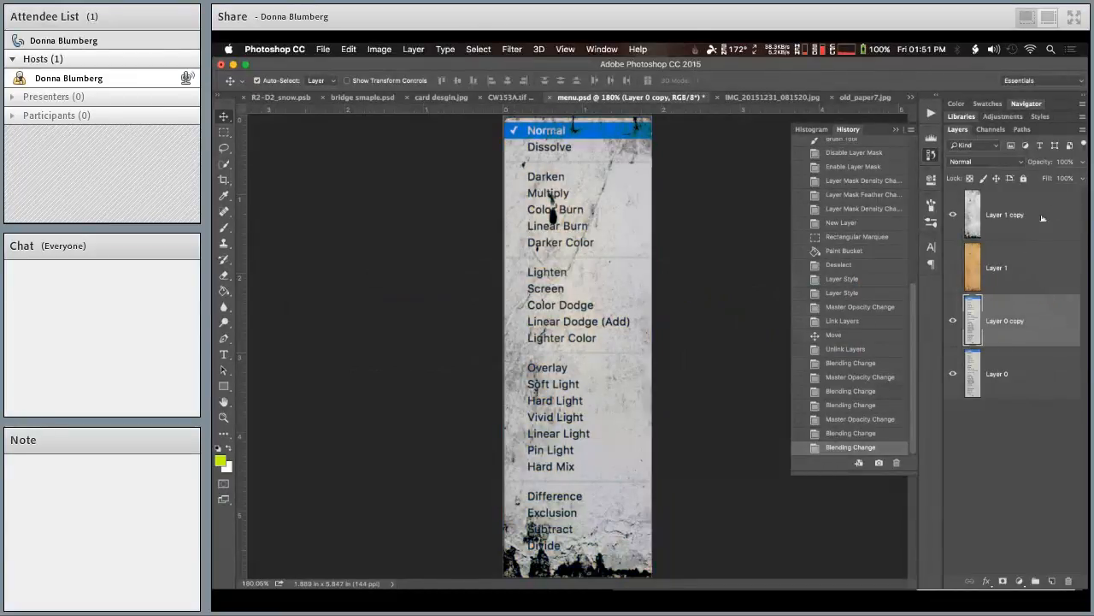
{"action": "left_click", "coordinate": [1054, 211]}
{"action": "left_click", "coordinate": [995, 162]}
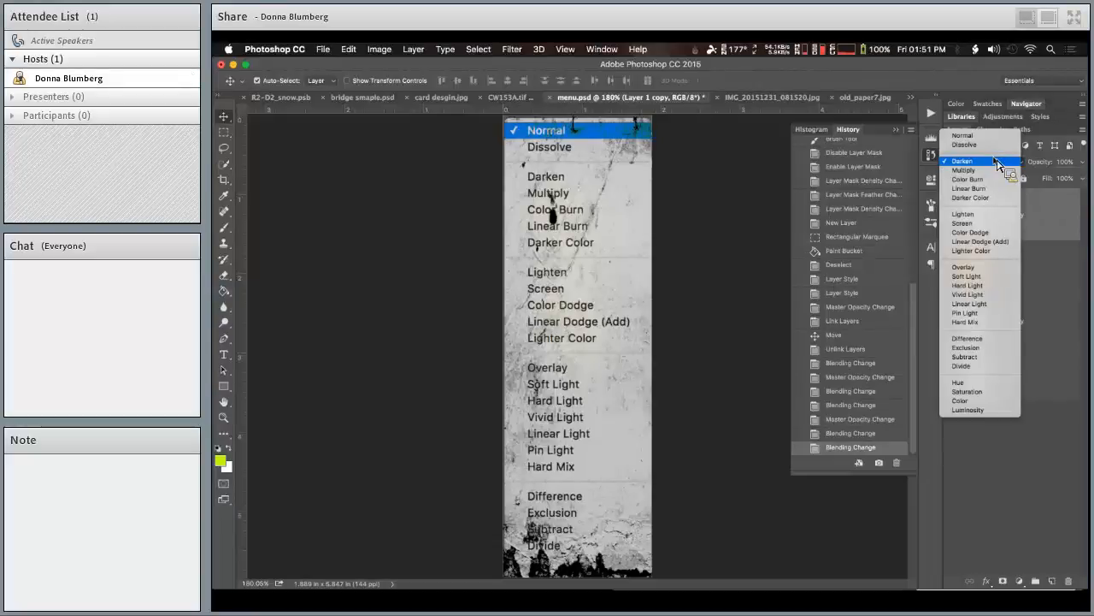
{"action": "left_click", "coordinate": [986, 215]}
- Darken Layer 0 copy to brightness -150, compare it with Layer 1 copy hidden and shown, and undo the adjustment
{"action": "left_click_drag", "start_coordinate": [990, 224], "coordinate": [1017, 339]}
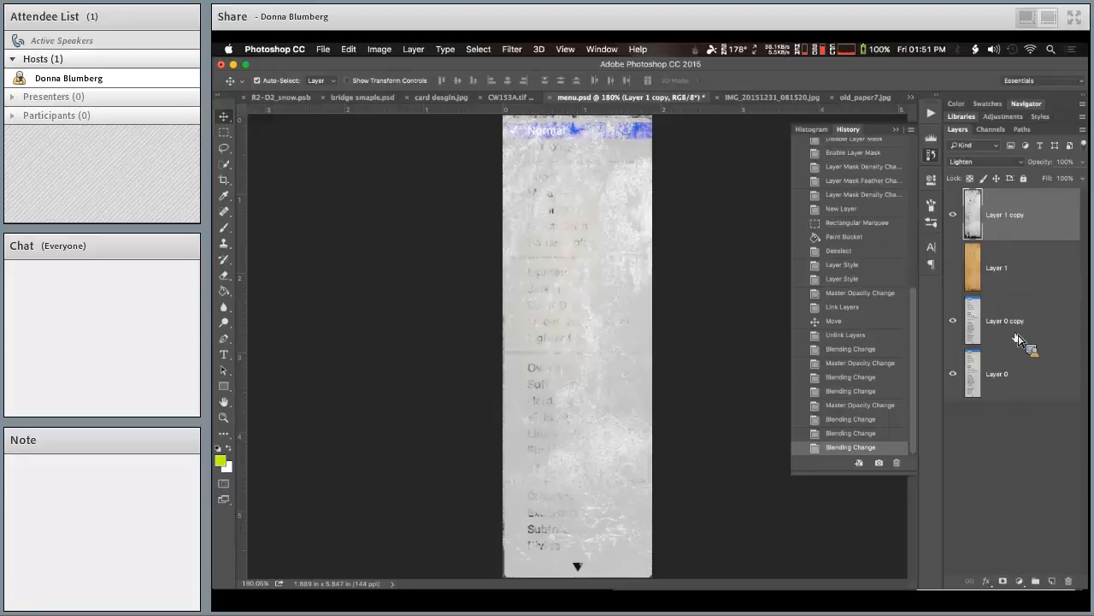
{"action": "left_click_drag", "start_coordinate": [1017, 339], "coordinate": [1019, 341]}
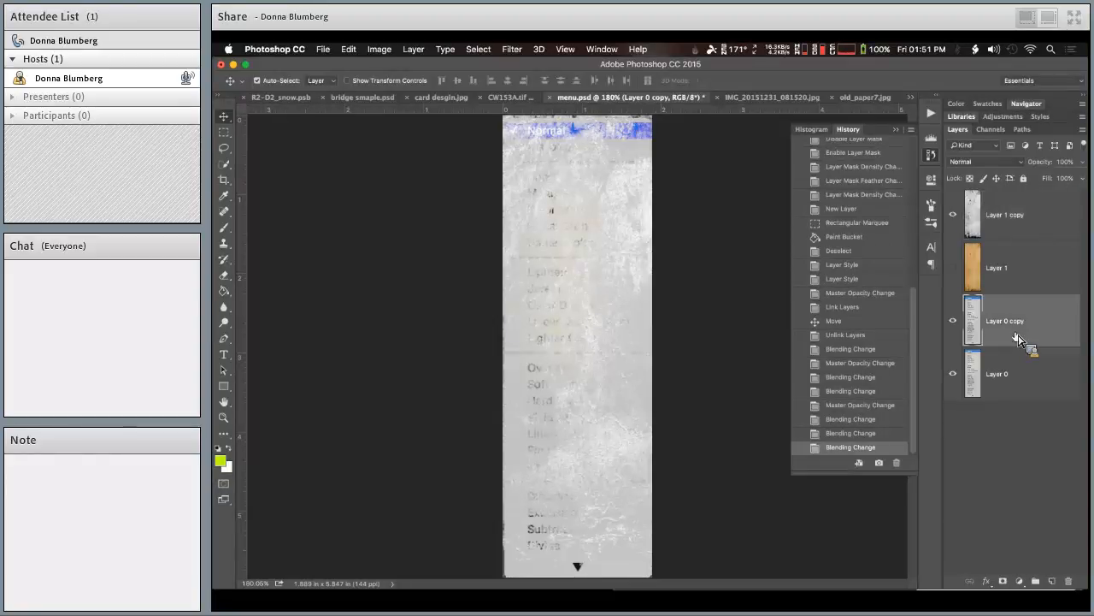
{"action": "key", "text": "super+alt+b"}
{"action": "left_click_drag", "start_coordinate": [923, 448], "coordinate": [843, 458]}
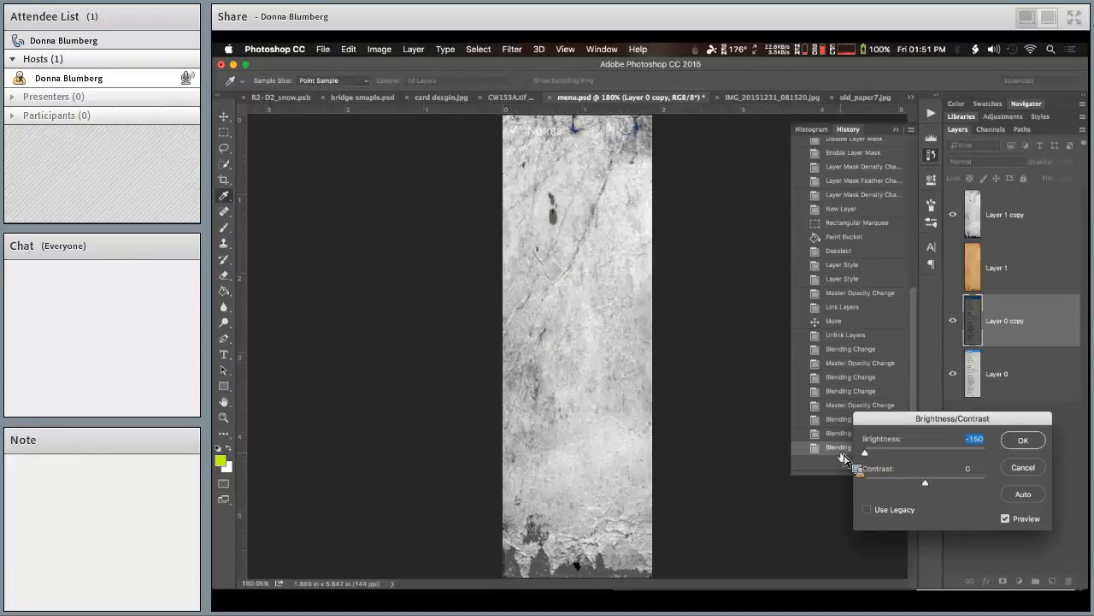
{"action": "key", "text": "Return"}
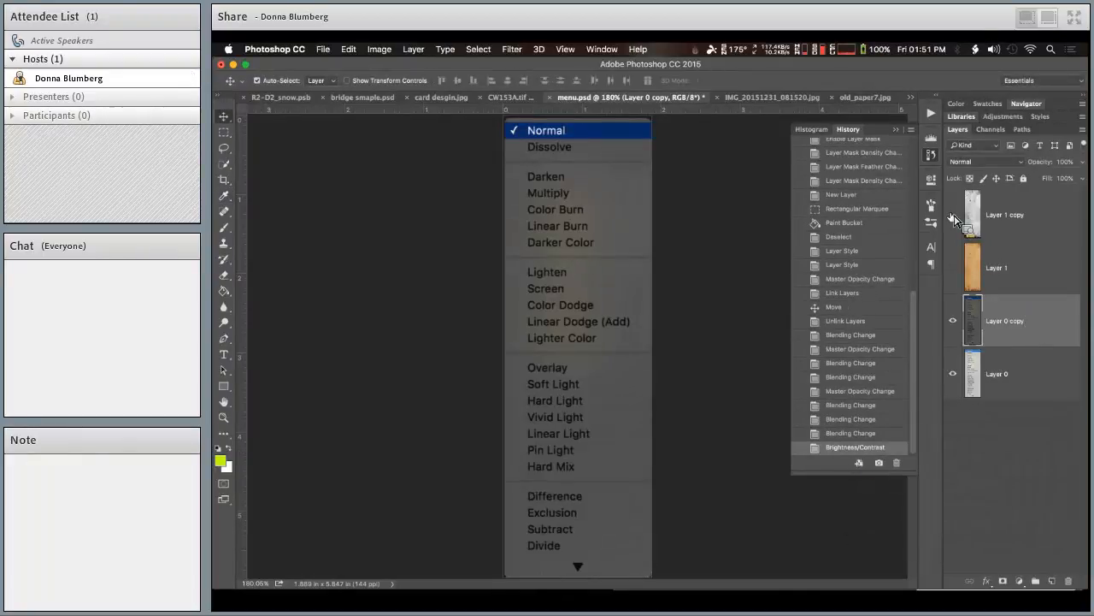
{"action": "left_click", "coordinate": [954, 215]}
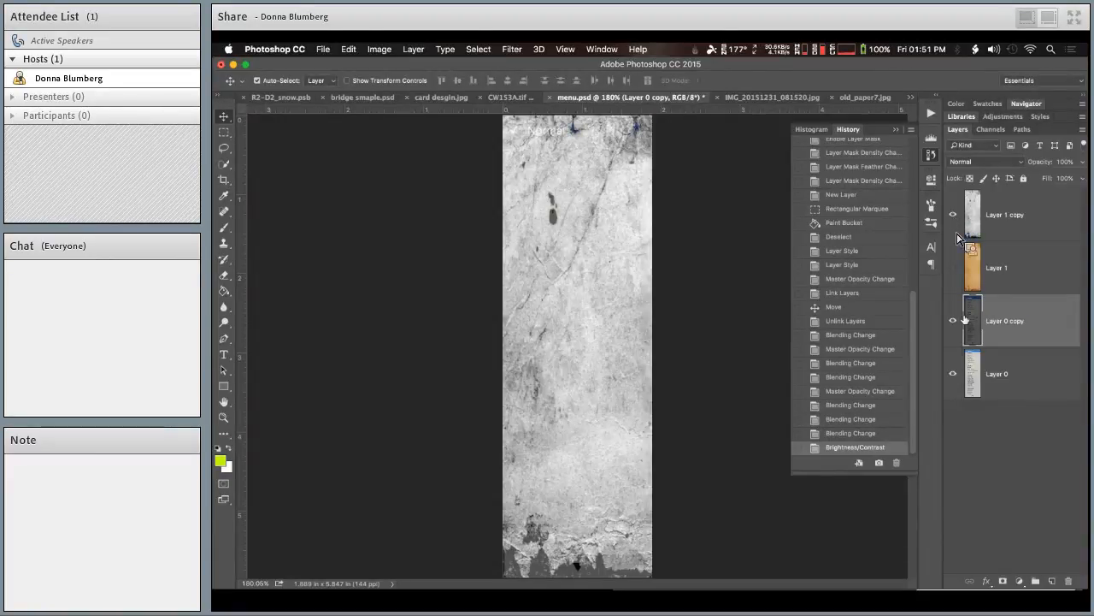
{"action": "key", "text": "super+z"}
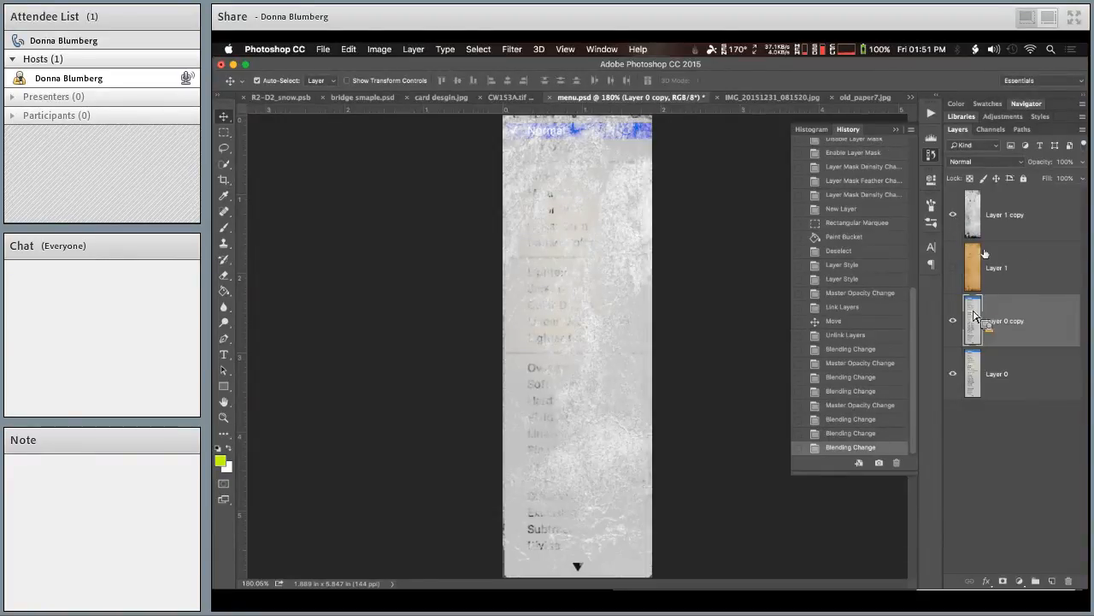
- Set Layer 0 copy's blend mode to Screen
{"action": "left_click", "coordinate": [1003, 164]}
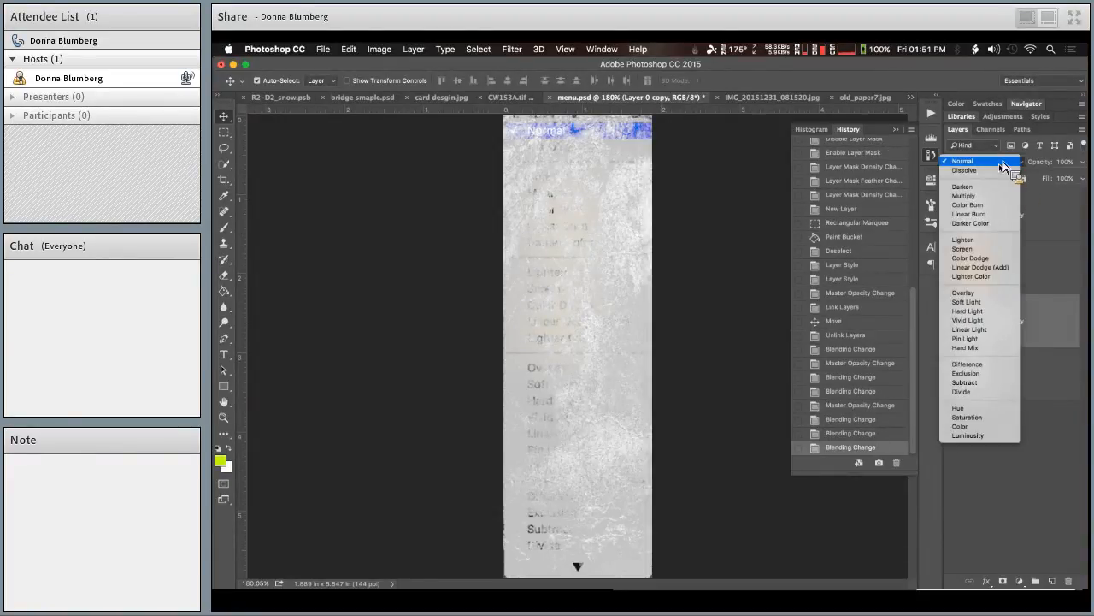
{"action": "left_click", "coordinate": [991, 249]}
{"action": "left_click_drag", "start_coordinate": [986, 271], "coordinate": [1003, 332]}
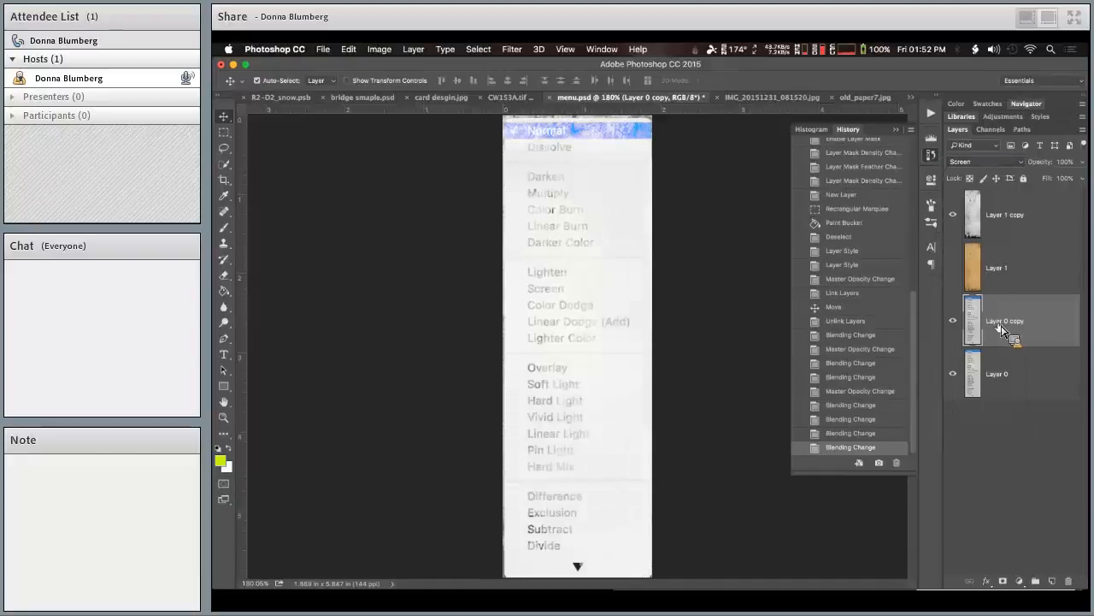
- Preview the Screen-blended Layer 0 copy at brightness -150 with Brightness/Contrast and discard the adjustment
{"action": "key", "text": "super+shift+b"}
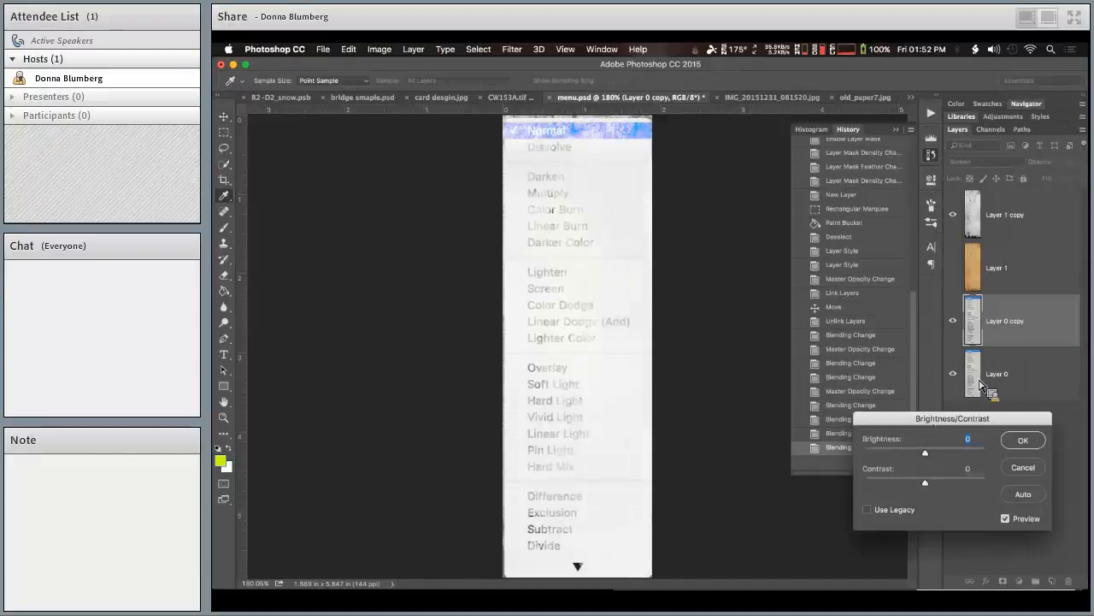
{"action": "left_click_drag", "start_coordinate": [919, 442], "coordinate": [836, 460]}
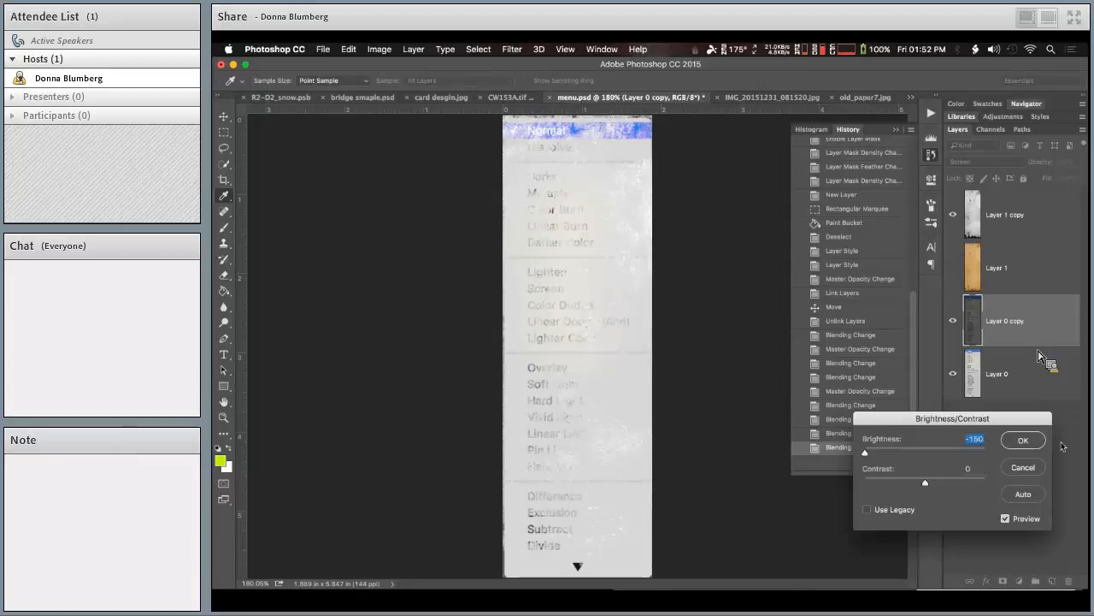
{"action": "left_click", "coordinate": [1036, 468]}
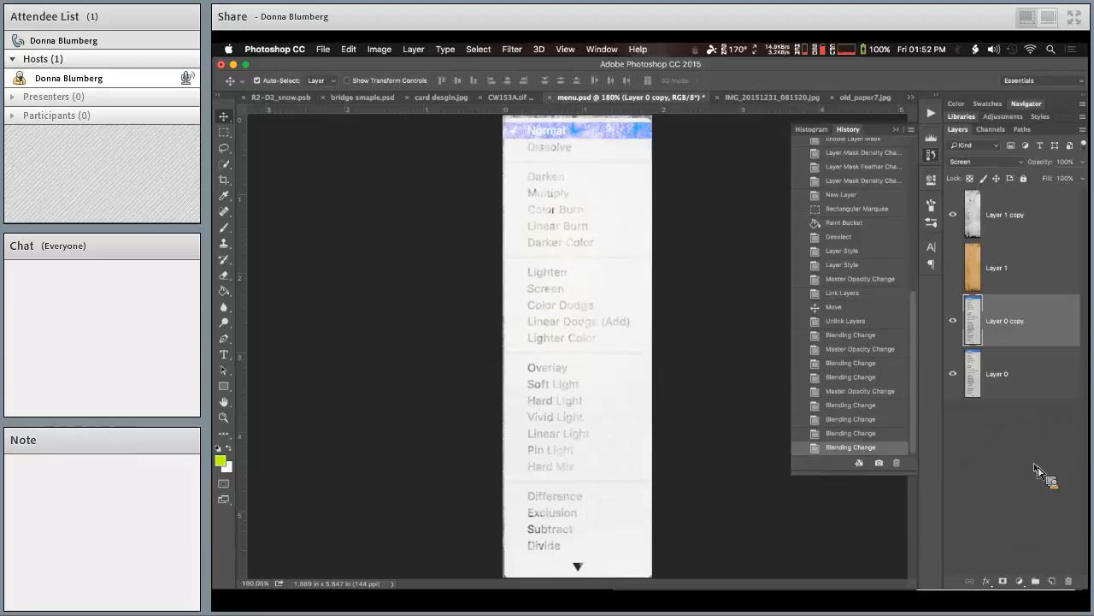
- Switch to Chrome and review the opposite blend modes, the calculation examples and the Blend Mode Groups chart in the article
{"action": "key", "text": "super+Tab"}
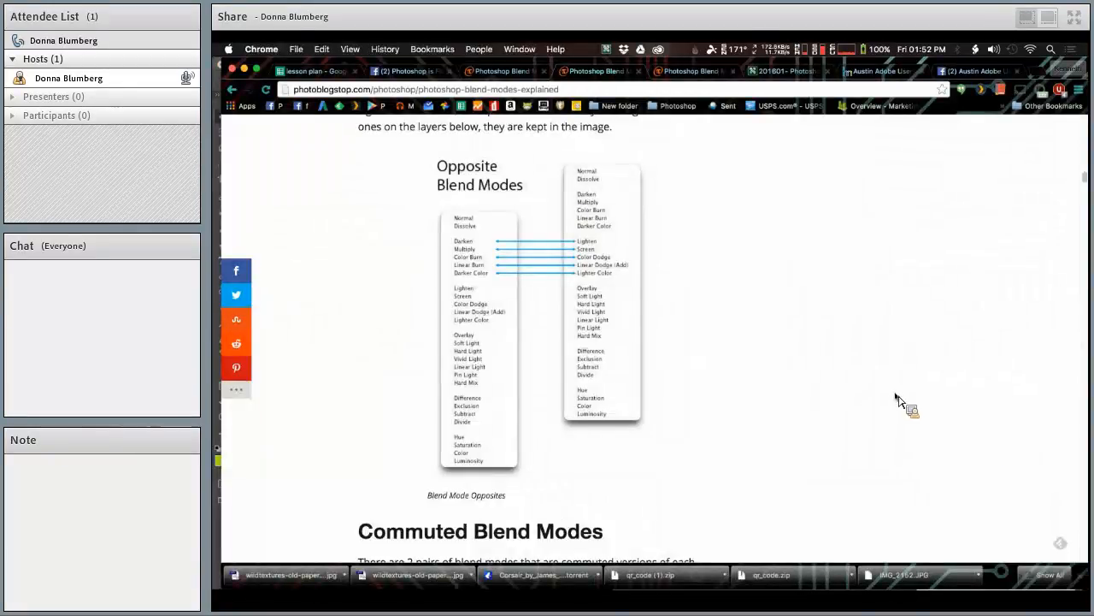
{"action": "left_click", "coordinate": [695, 77]}
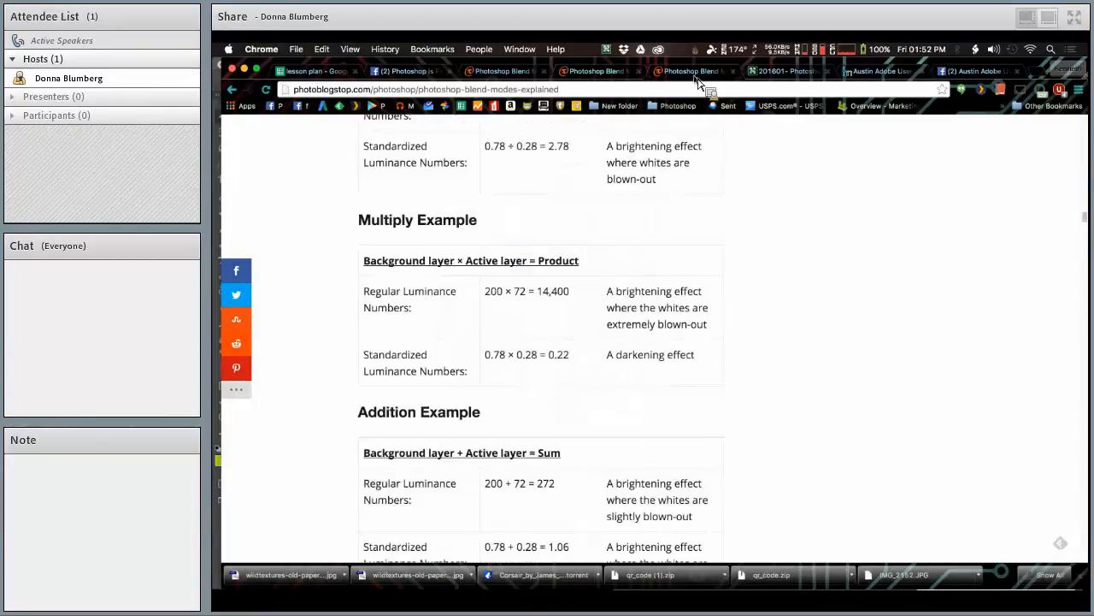
{"action": "left_click", "coordinate": [517, 74]}
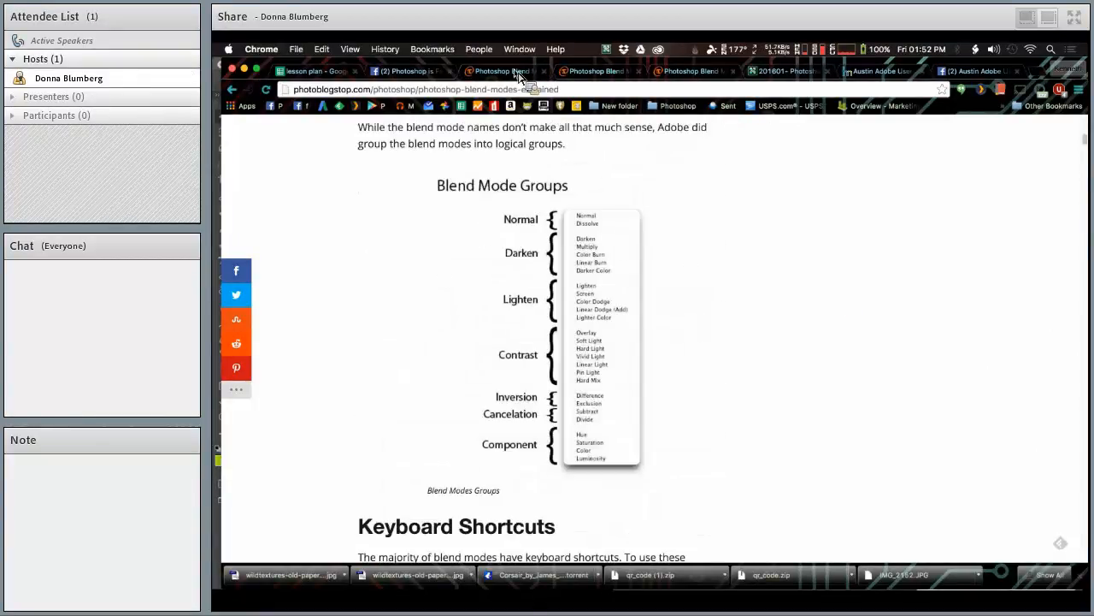
- Switch to Photoshop, try the Overlay blend mode on Layer 0 copy and undo the change
{"action": "key", "text": "super+Tab"}
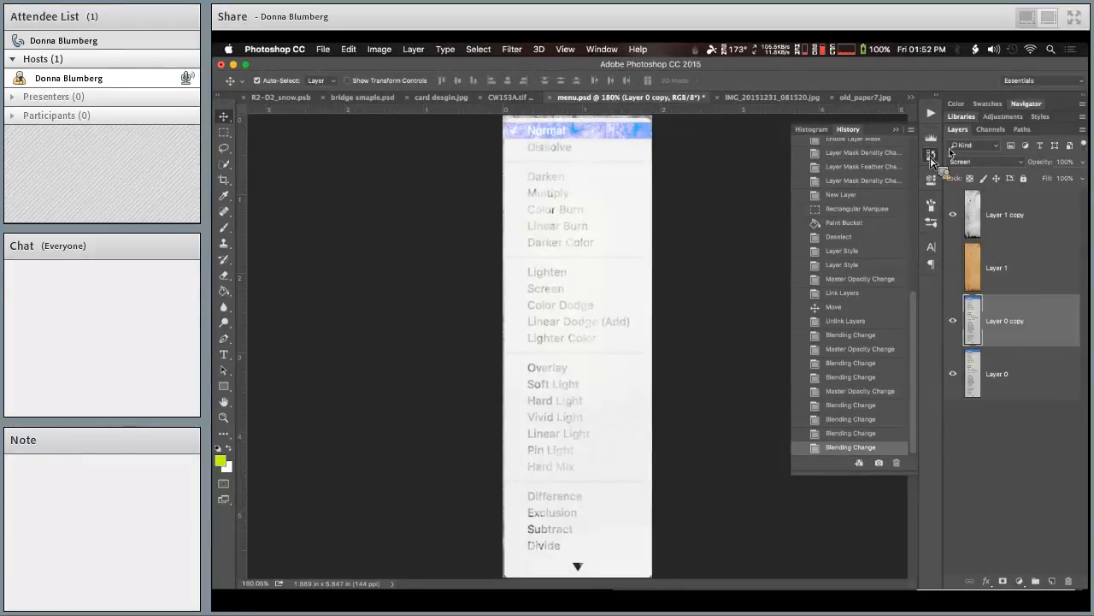
{"action": "left_click", "coordinate": [967, 161]}
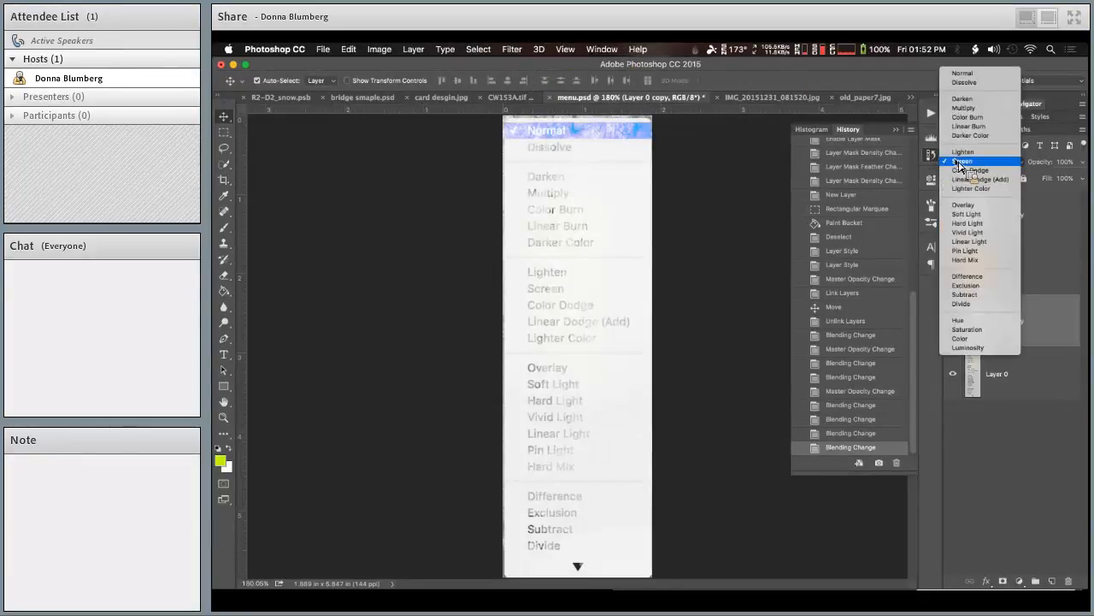
{"action": "left_click", "coordinate": [965, 206]}
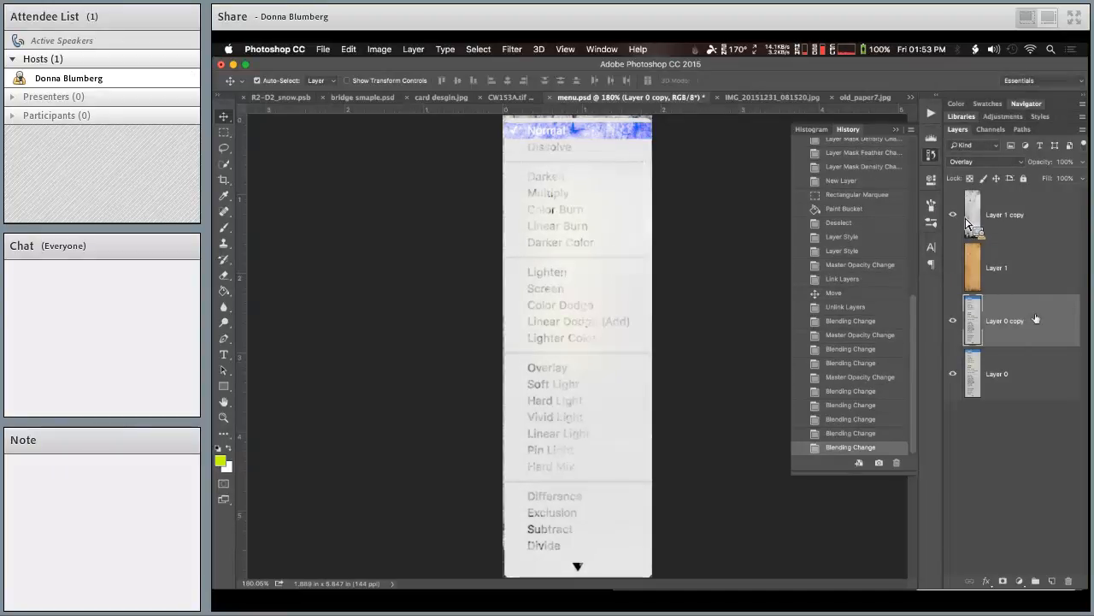
{"action": "key", "text": "super+z"}
- Set Layer 1 copy's blend mode to Overlay
{"action": "left_click", "coordinate": [1016, 230]}
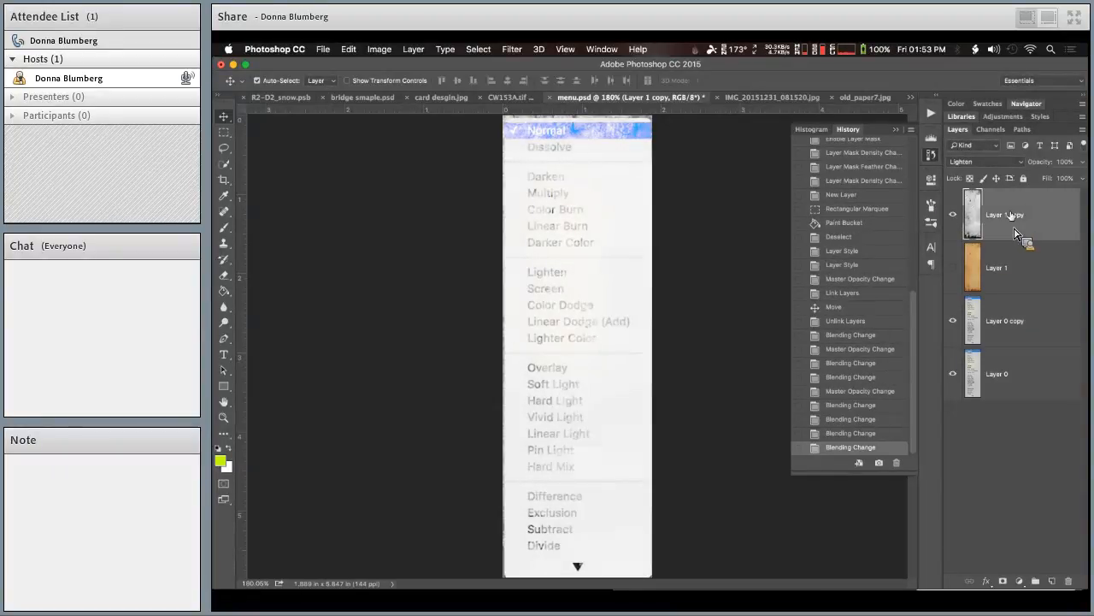
{"action": "left_click", "coordinate": [983, 162]}
{"action": "left_click", "coordinate": [976, 214]}
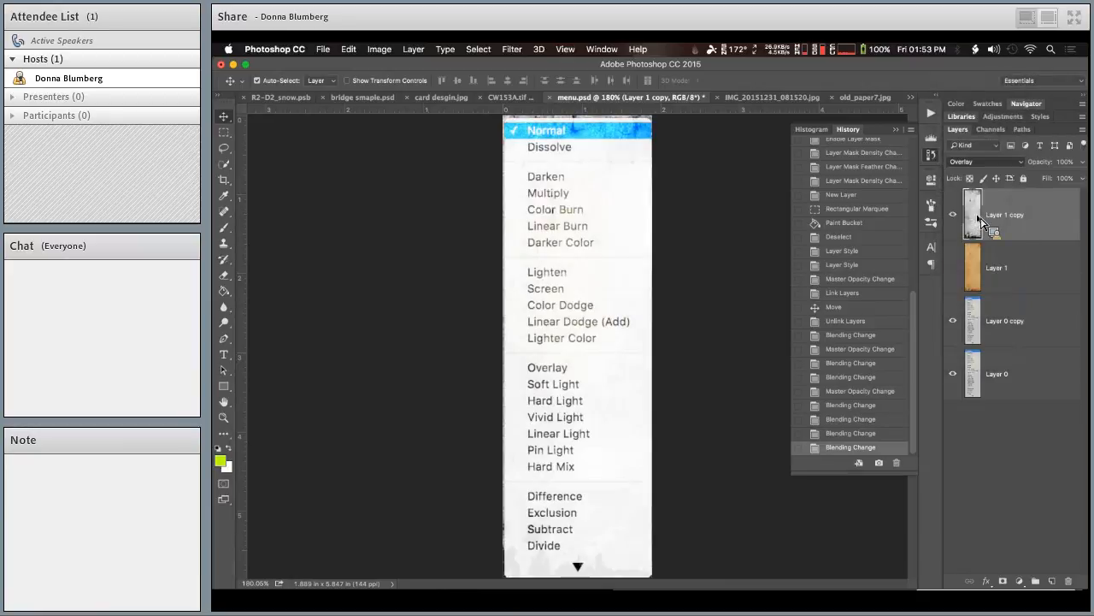
- Show Layer 1 in place of Layer 1 copy and set Layer 1's blend mode to Overlay
{"action": "left_click", "coordinate": [957, 227]}
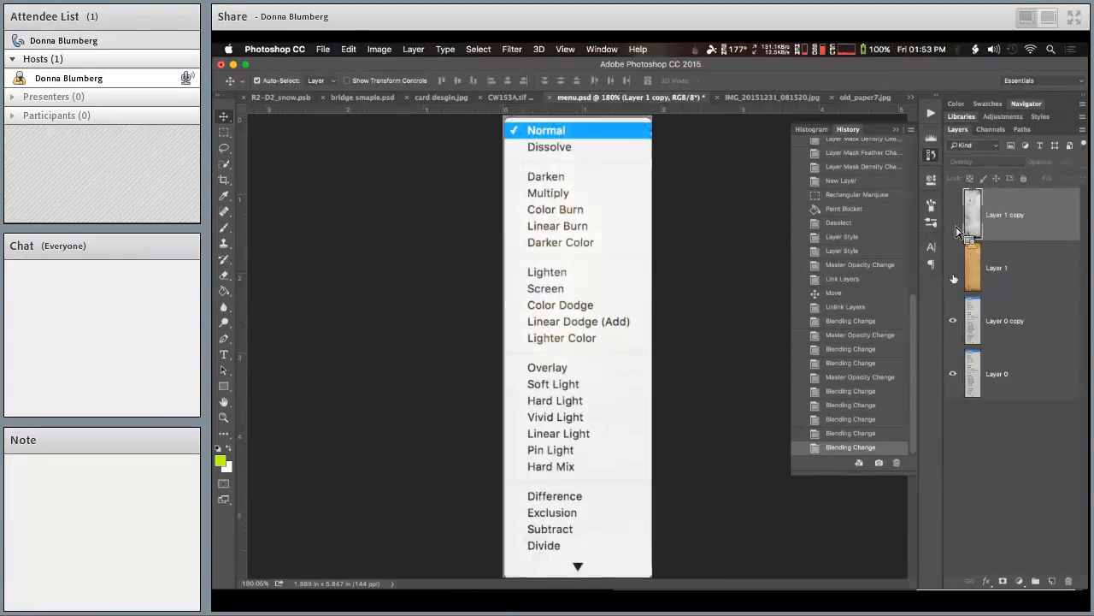
{"action": "left_click", "coordinate": [953, 268]}
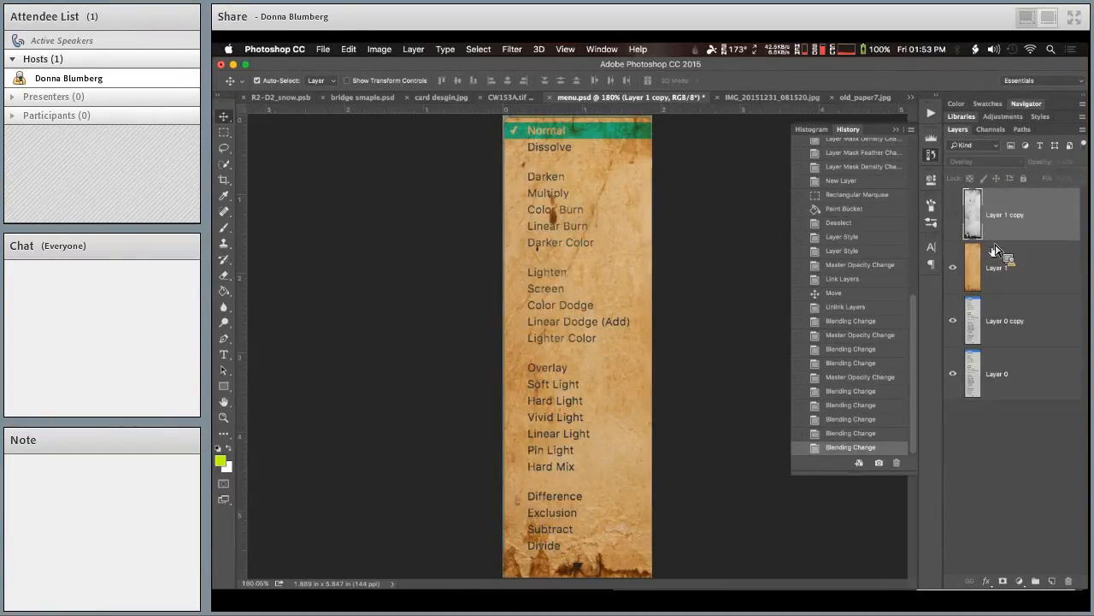
{"action": "left_click", "coordinate": [996, 250]}
{"action": "left_click", "coordinate": [991, 162]}
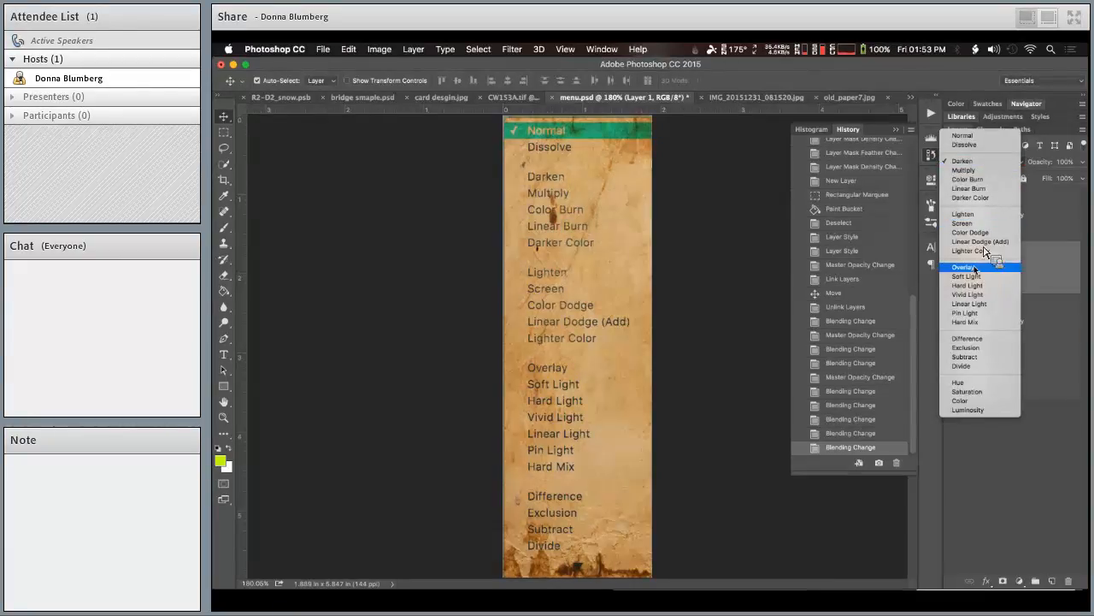
{"action": "left_click", "coordinate": [975, 268]}
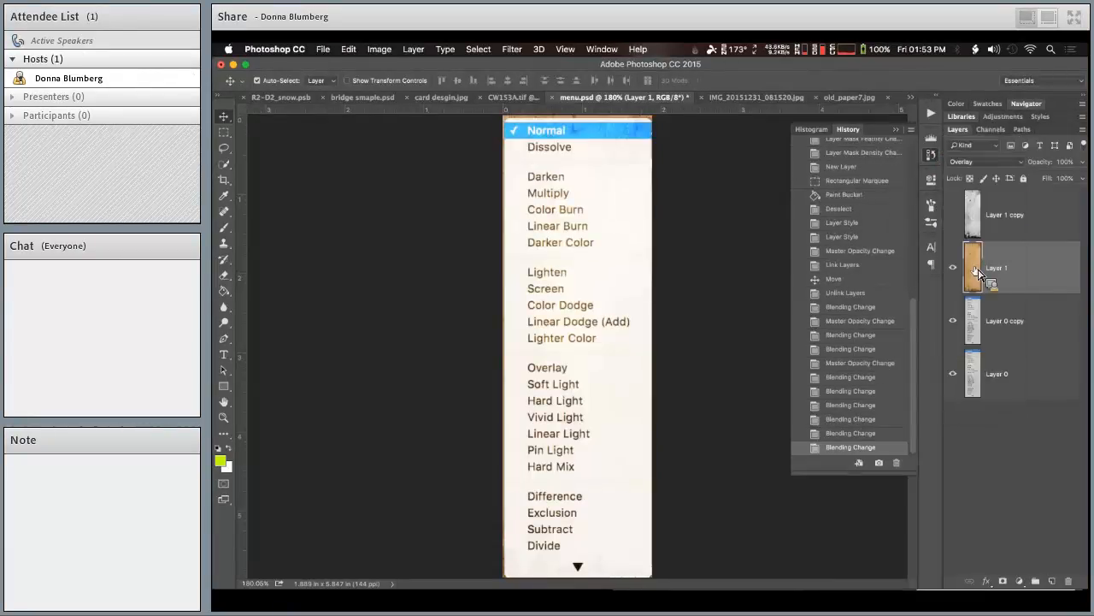
- Show Layer 1 copy in place of Layer 1 and set Layer 1 copy's blend mode to Soft Light
{"action": "left_click", "coordinate": [953, 267]}
{"action": "left_click", "coordinate": [954, 214]}
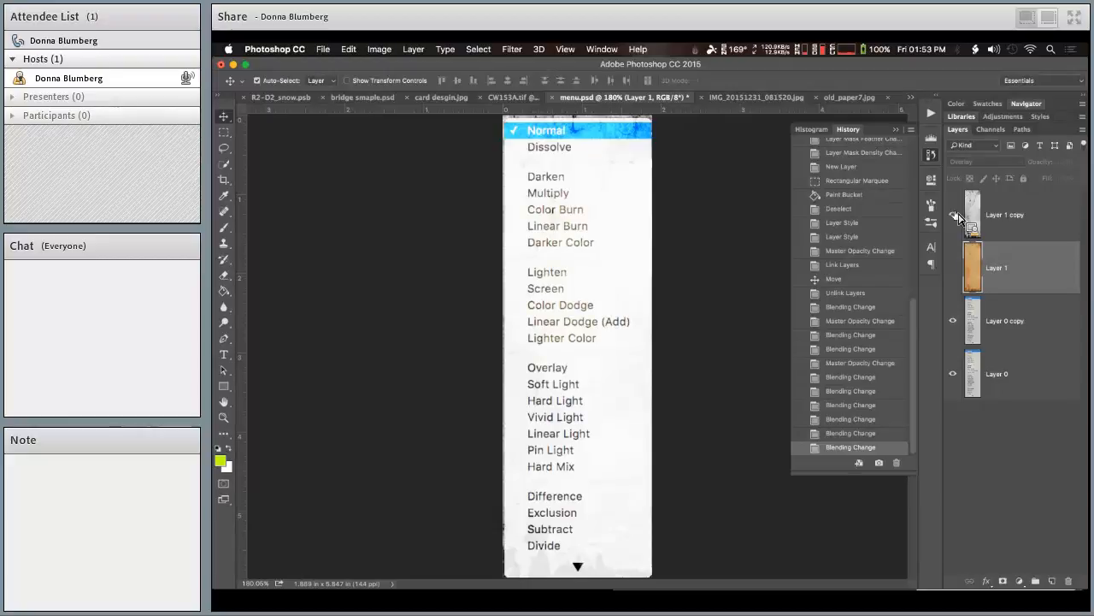
{"action": "left_click_drag", "start_coordinate": [959, 219], "coordinate": [1014, 224]}
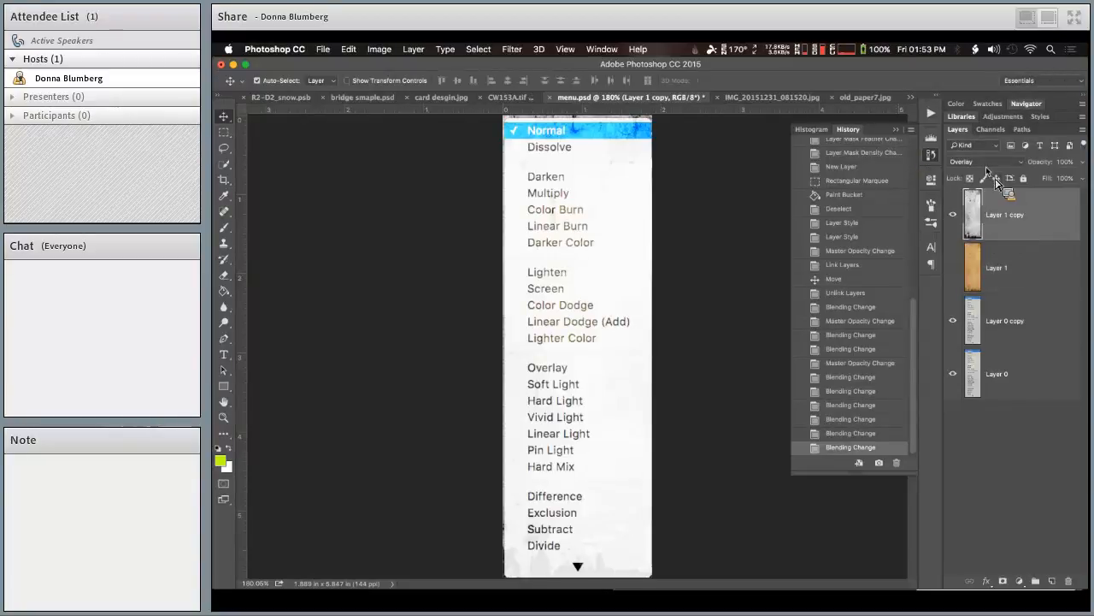
{"action": "left_click", "coordinate": [984, 162]}
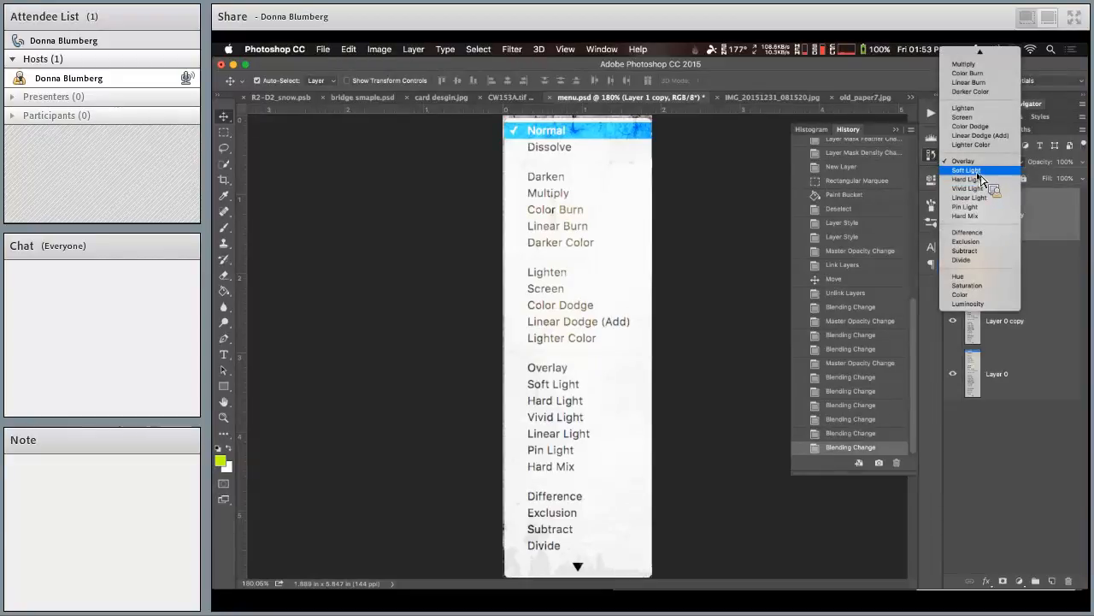
{"action": "left_click", "coordinate": [980, 174]}
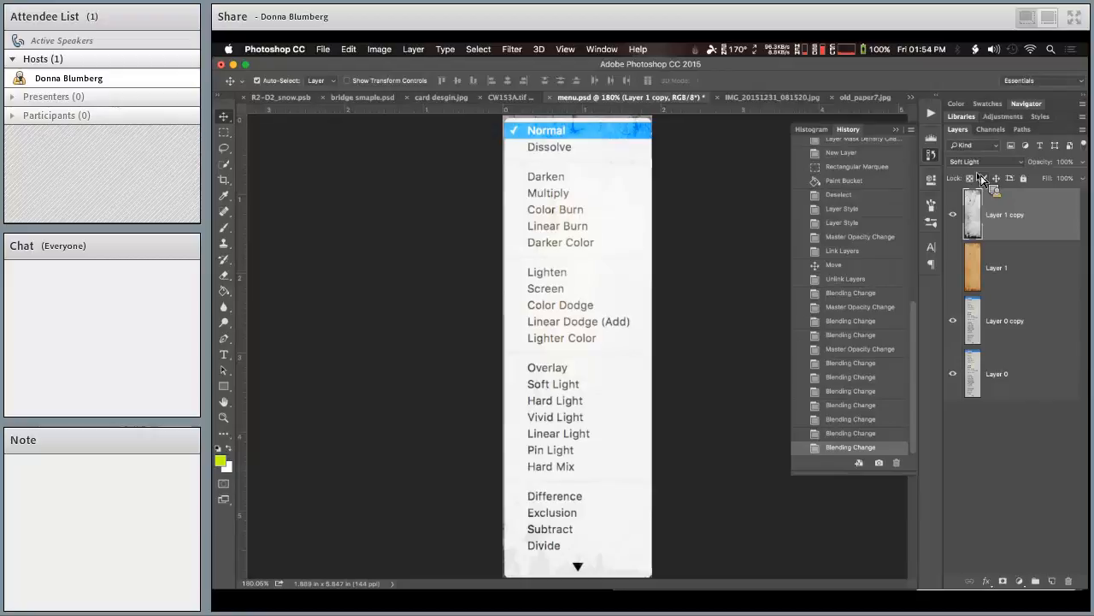
- Compare the Soft Light result with Layer 1 shown and hidden, leaving Layer 1 hidden
{"action": "left_click", "coordinate": [954, 270]}
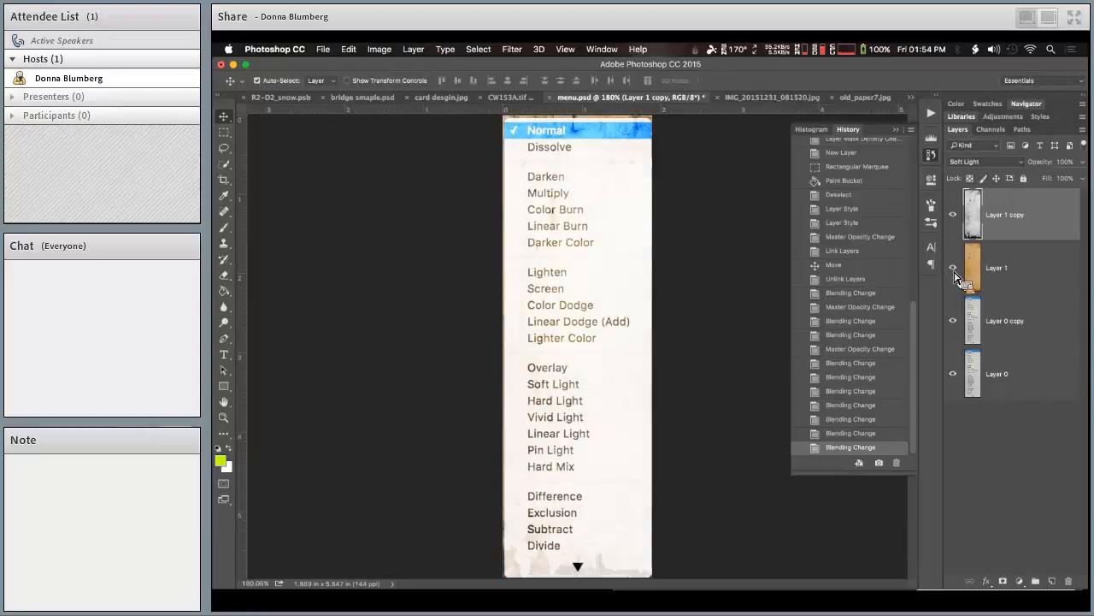
{"action": "left_click", "coordinate": [954, 270]}
{"action": "left_click_drag", "start_coordinate": [986, 323], "coordinate": [997, 292]}
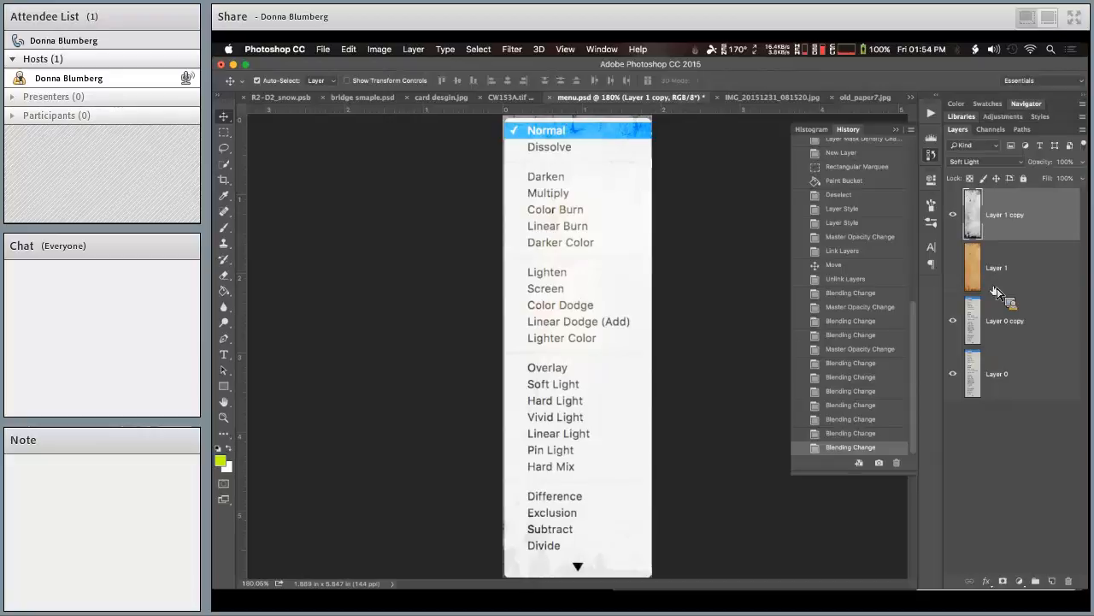
- Copy the whole old paper texture and paste it as a new layer into IMG_20151231_081520.jpg
{"action": "left_click_drag", "start_coordinate": [1000, 295], "coordinate": [682, 103]}
{"action": "key", "text": "super+a"}
{"action": "key", "text": "super+minus"}
{"action": "key", "text": "super+minus"}
- Rotate the pasted paper layer -90° and scale it with Free Transform to cover the photo exactly
{"action": "key", "text": "super+t"}
{"action": "left_click_drag", "start_coordinate": [380, 537], "coordinate": [612, 506]}
{"action": "left_click_drag", "start_coordinate": [398, 293], "coordinate": [413, 253]}
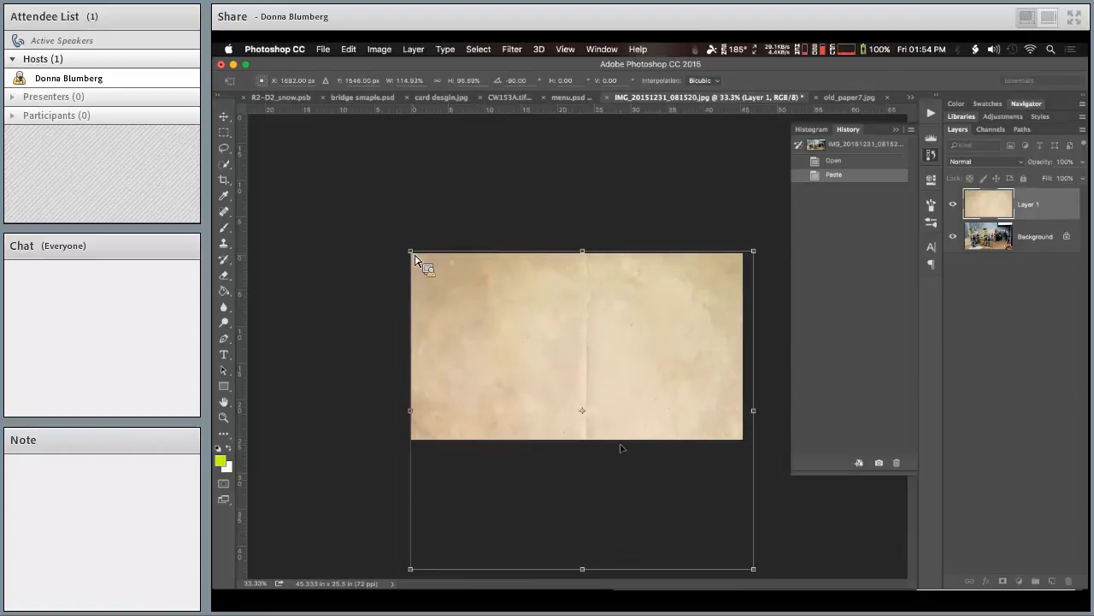
{"action": "left_click_drag", "start_coordinate": [742, 570], "coordinate": [747, 448]}
{"action": "key", "text": "Return"}
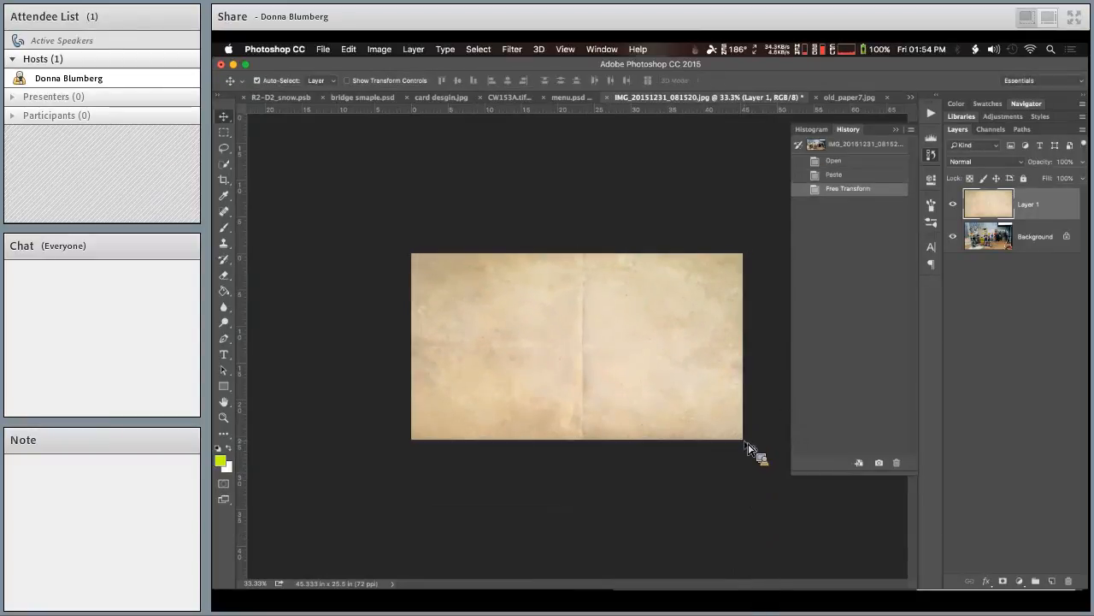
- Collapse the History panel and set the paper layer's blend mode to Multiply
{"action": "key", "text": "super+0"}
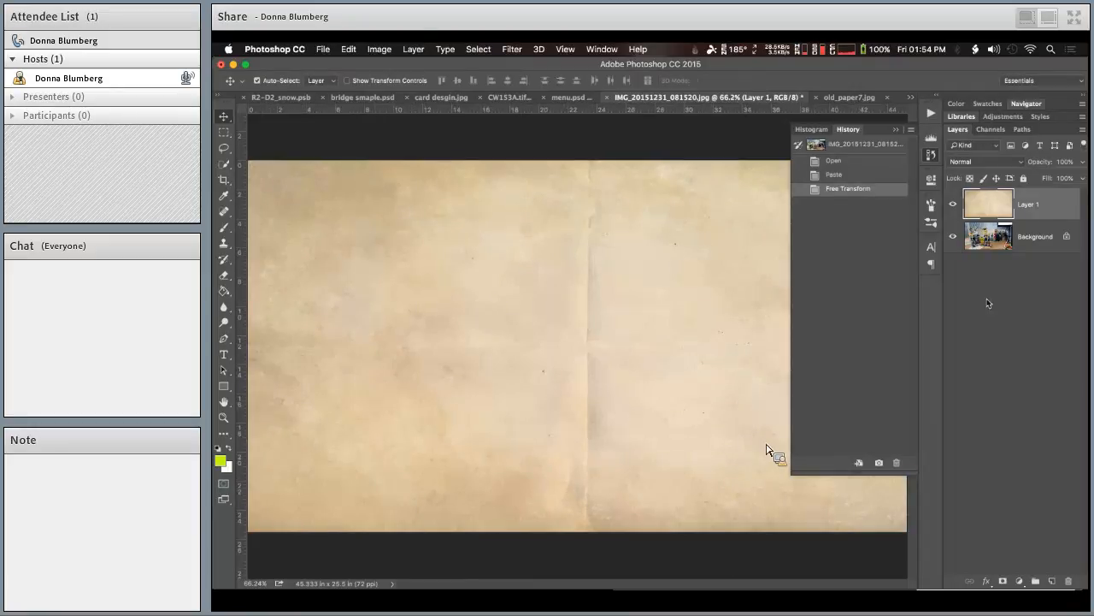
{"action": "left_click", "coordinate": [899, 130]}
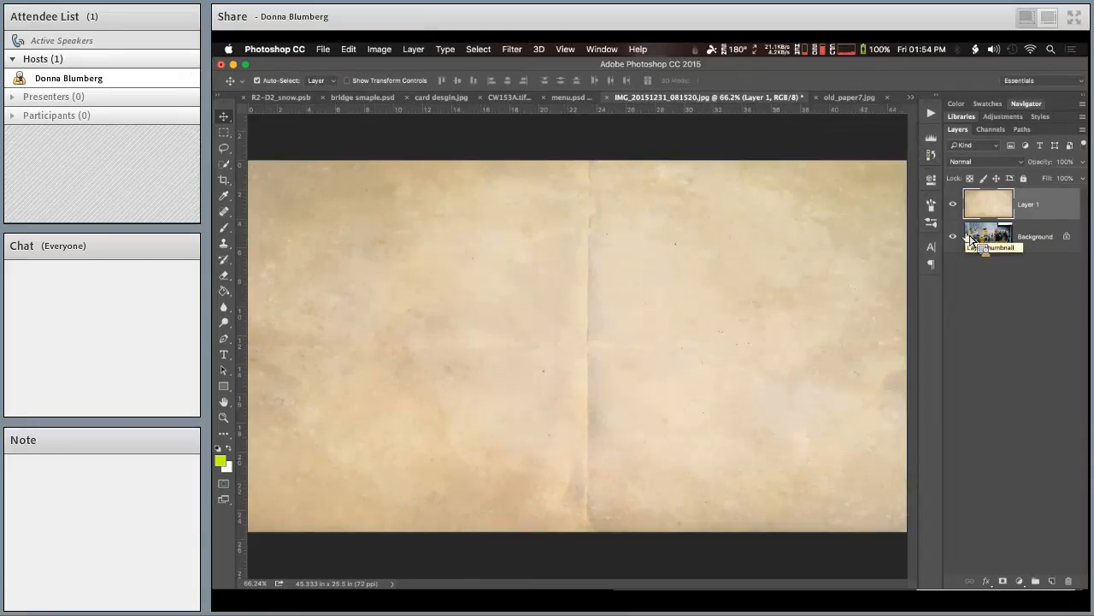
{"action": "left_click", "coordinate": [1009, 162]}
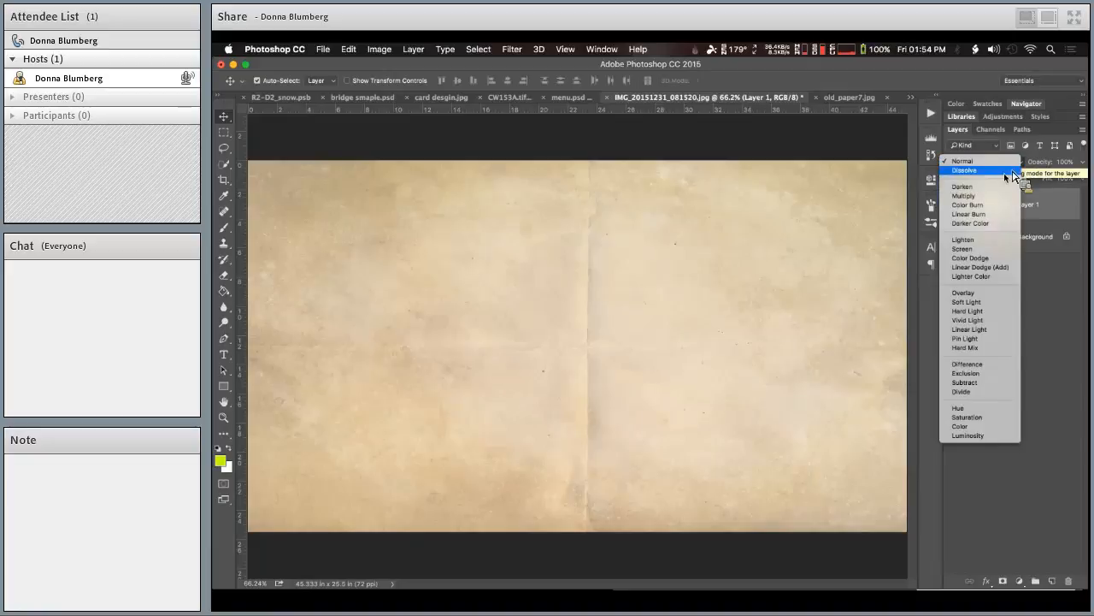
{"action": "left_click", "coordinate": [995, 197]}
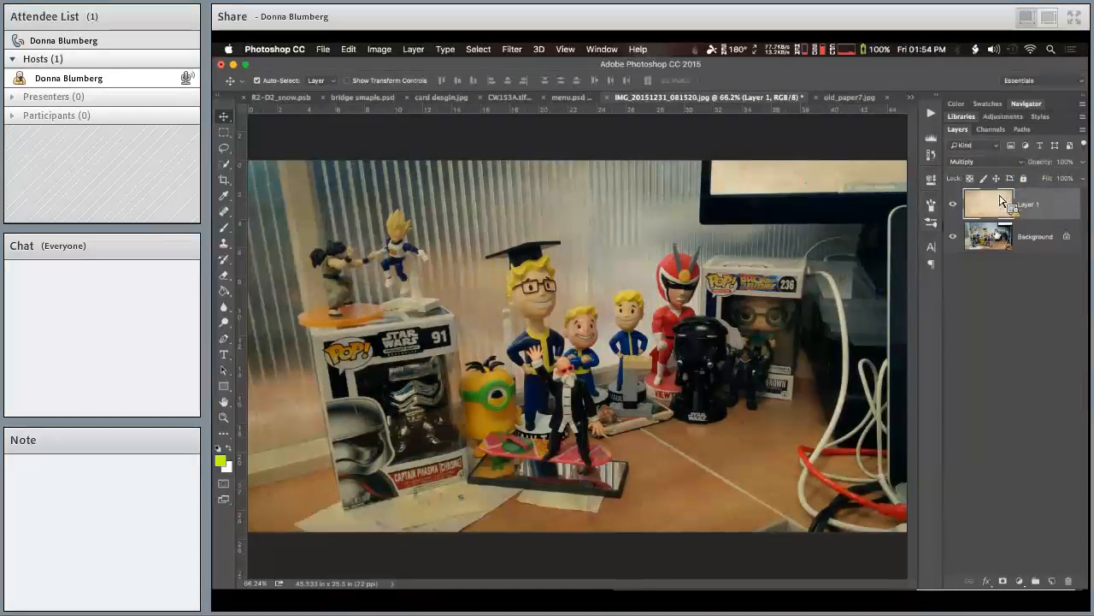
{"action": "left_click", "coordinate": [1004, 237]}
{"action": "left_click", "coordinate": [379, 49]}
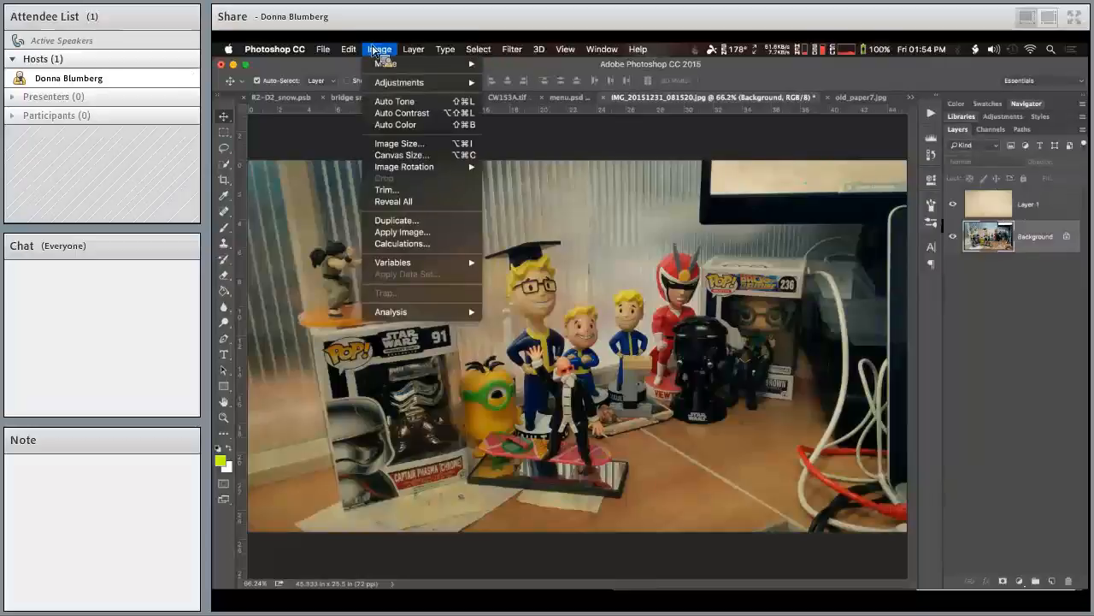
{"action": "mouse_move", "coordinate": [391, 83]}
{"action": "left_click", "coordinate": [552, 160]}
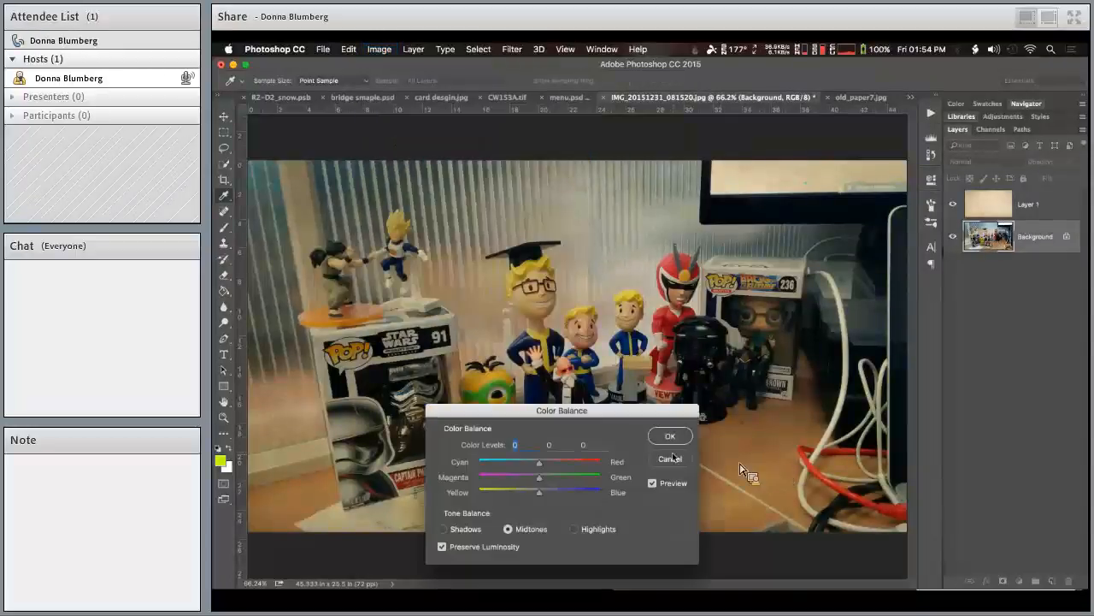
{"action": "left_click", "coordinate": [671, 459]}
- Convert the Background photo to black and white using the Default preset
{"action": "left_click", "coordinate": [379, 49]}
{"action": "mouse_move", "coordinate": [386, 67]}
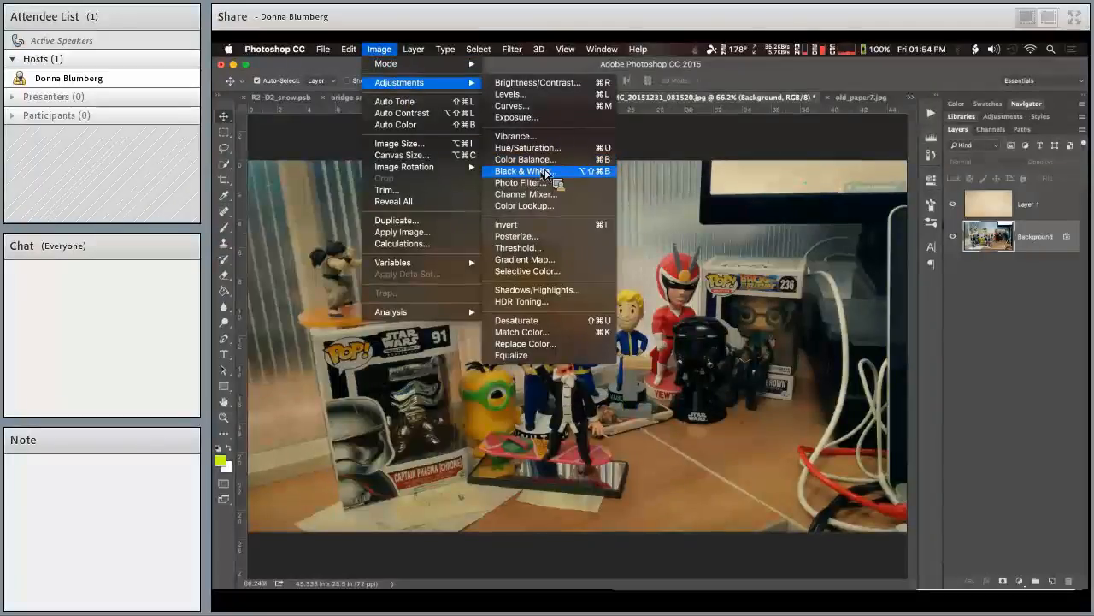
{"action": "left_click", "coordinate": [544, 173]}
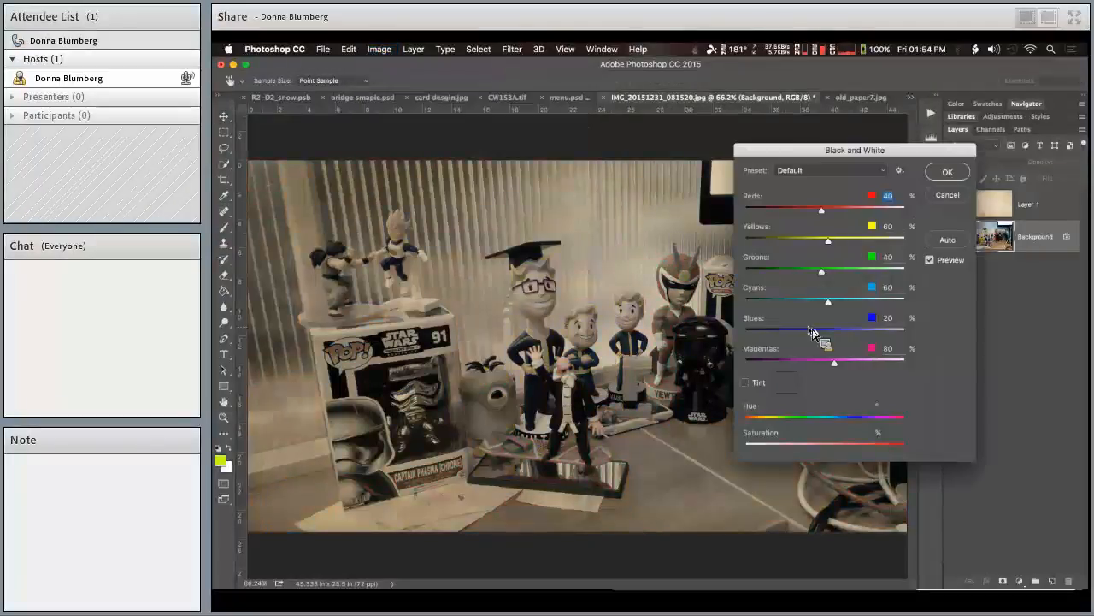
{"action": "left_click", "coordinate": [947, 172]}
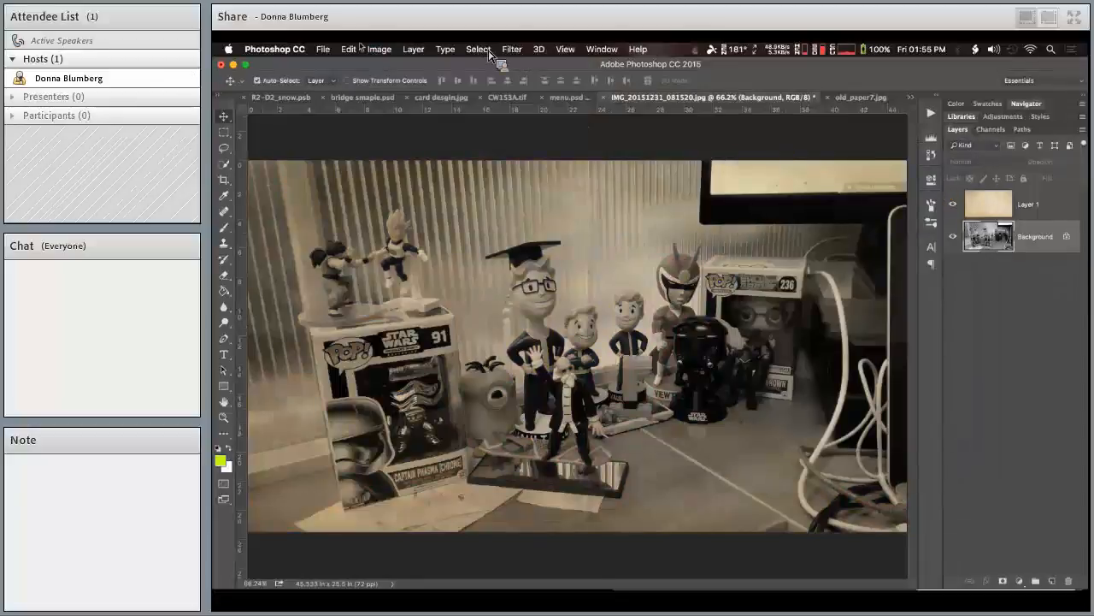
- Preview fading the Black & White adjustment to 61% opacity and discard the fade
{"action": "left_click", "coordinate": [325, 48]}
{"action": "mouse_move", "coordinate": [348, 48]}
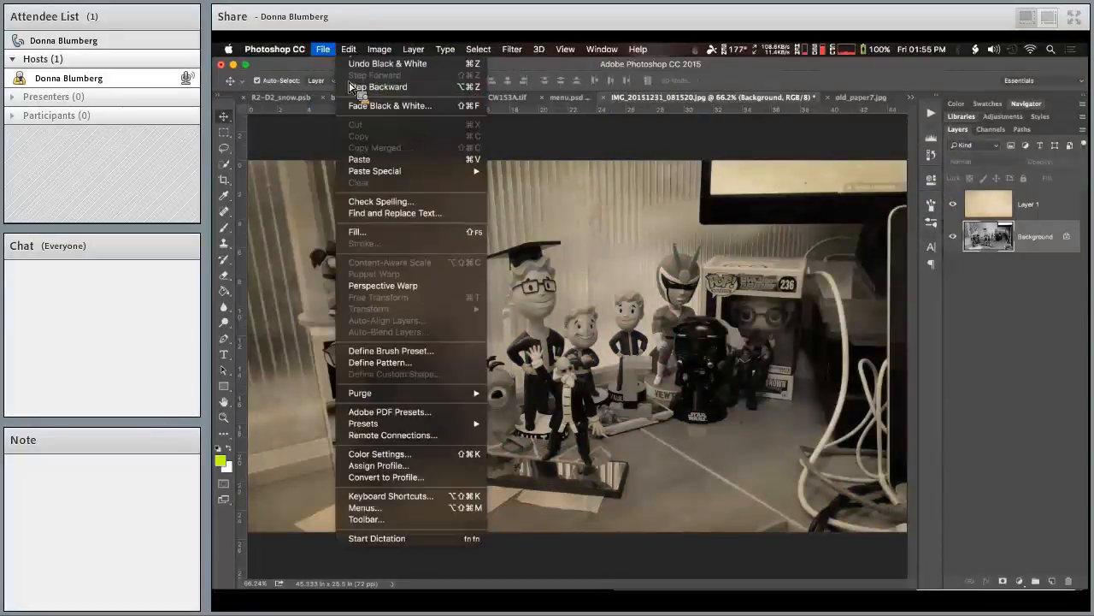
{"action": "left_click", "coordinate": [385, 105]}
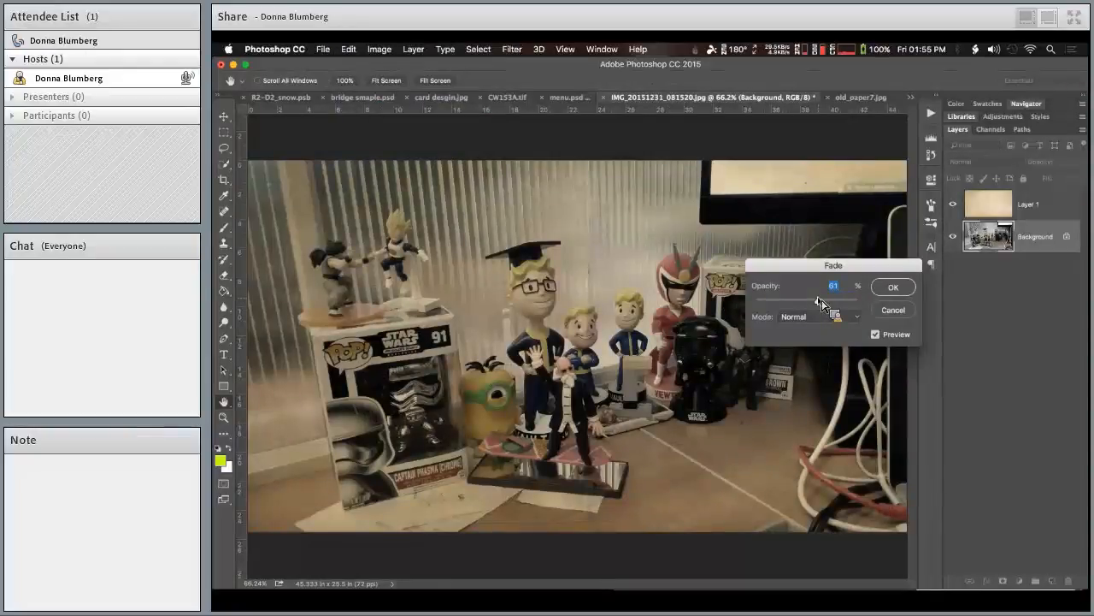
{"action": "left_click", "coordinate": [898, 313]}
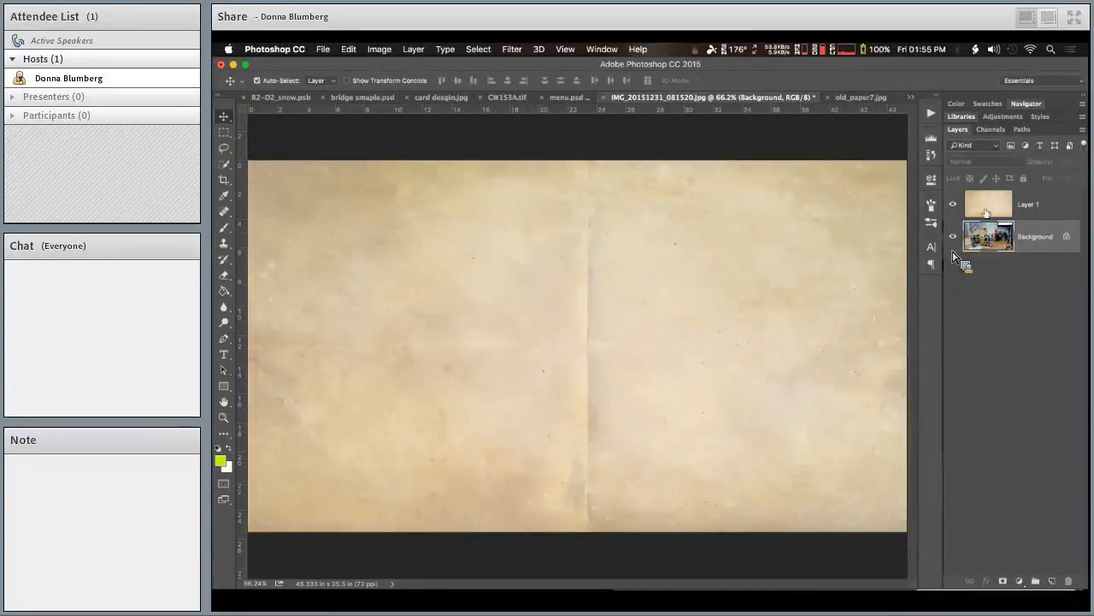
- Select the paper Layer 1 and step its blend mode through Darken to Linear Burn
{"action": "left_click", "coordinate": [989, 212]}
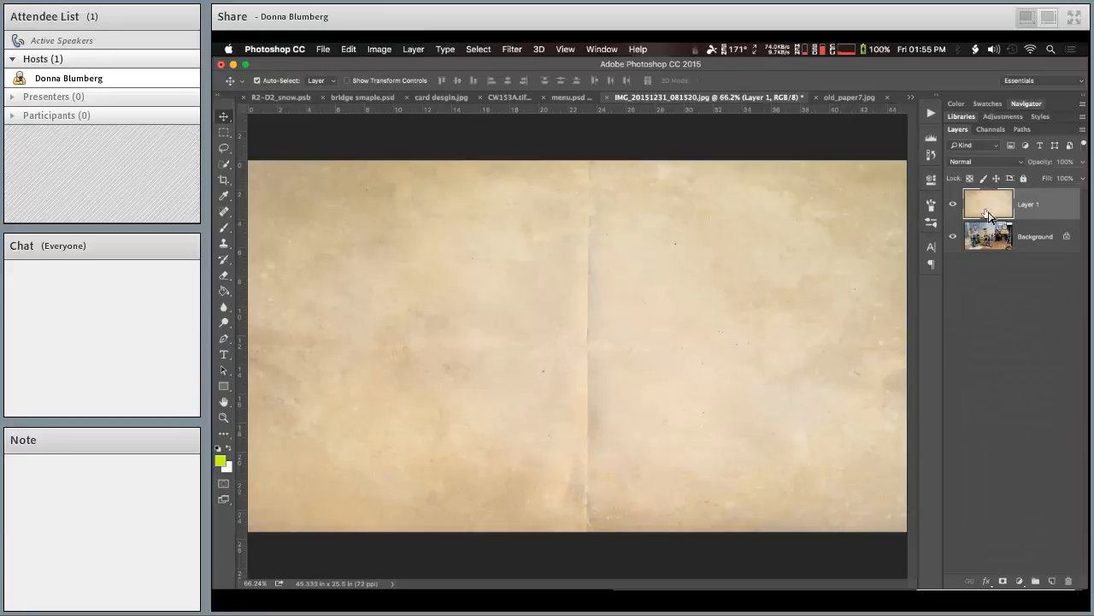
{"action": "key", "text": "shift+alt+m"}
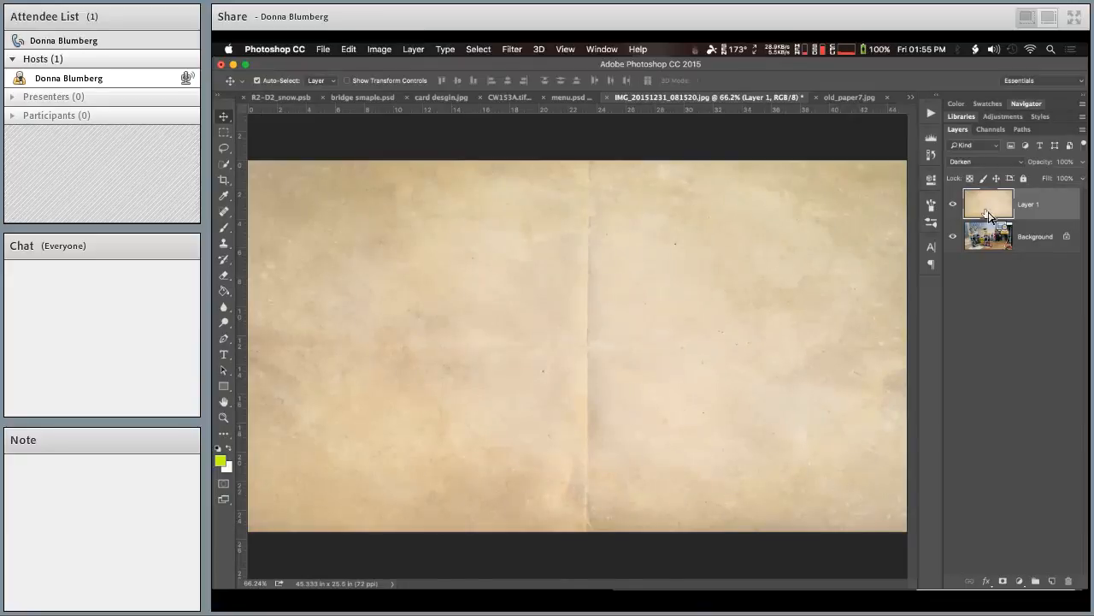
{"action": "key", "text": "shift+alt+b"}
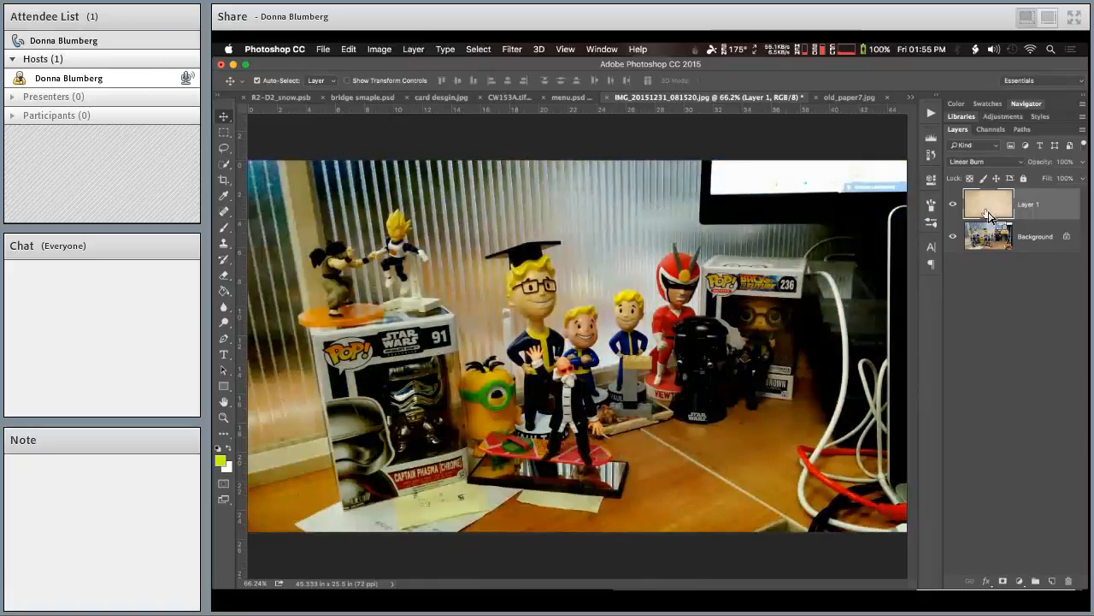
- Step Layer 1's blend mode onward from Linear Burn through Screen to Lighter Color
{"action": "key", "text": "shift+plus"}
{"action": "key", "text": "shift+plus"}
{"action": "key", "text": "shift+plus"}
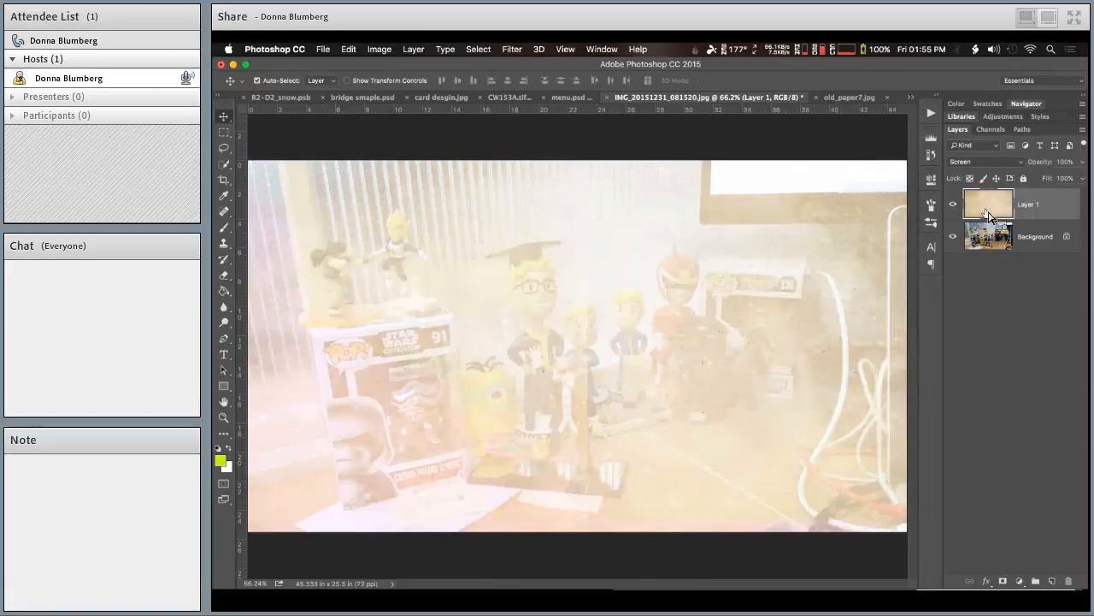
{"action": "key", "text": "shift+plus"}
{"action": "key", "text": "shift+plus"}
{"action": "key", "text": "shift+plus"}
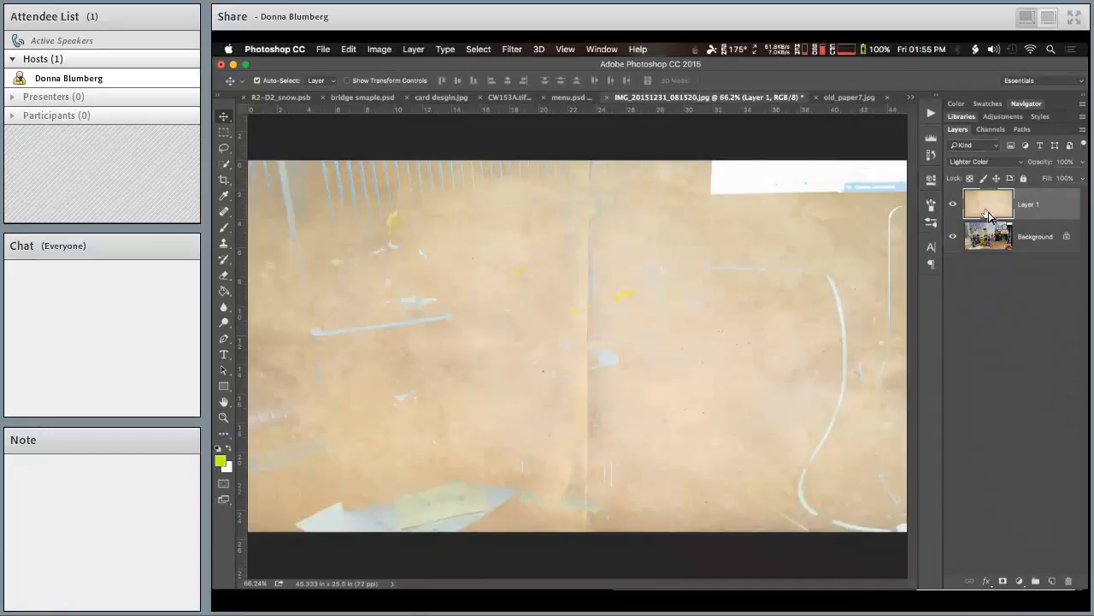
- Continue cycling Layer 1's blend mode through Soft Light to Linear Light
{"action": "key", "text": "shift+plus"}
{"action": "key", "text": "shift+plus"}
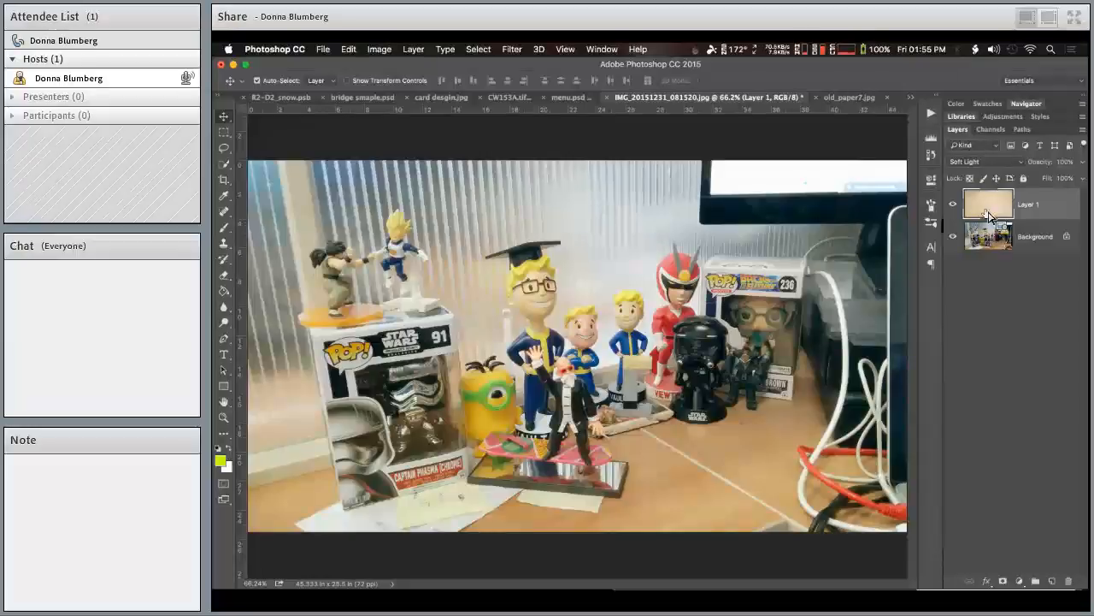
{"action": "key", "text": "shift+plus"}
{"action": "key", "text": "shift+plus"}
{"action": "key", "text": "shift+plus"}
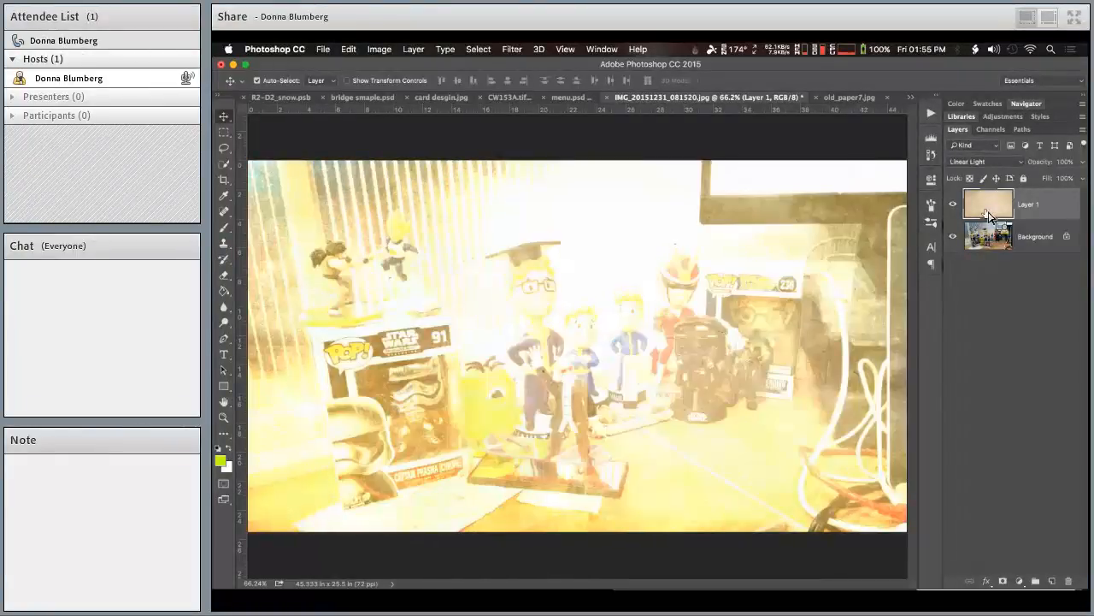
- Advance Layer 1's blend mode through Difference to Exclusion to compare the inverted effects
{"action": "key", "text": "shift+plus"}
{"action": "key", "text": "shift+plus"}
{"action": "key", "text": "shift+plus"}
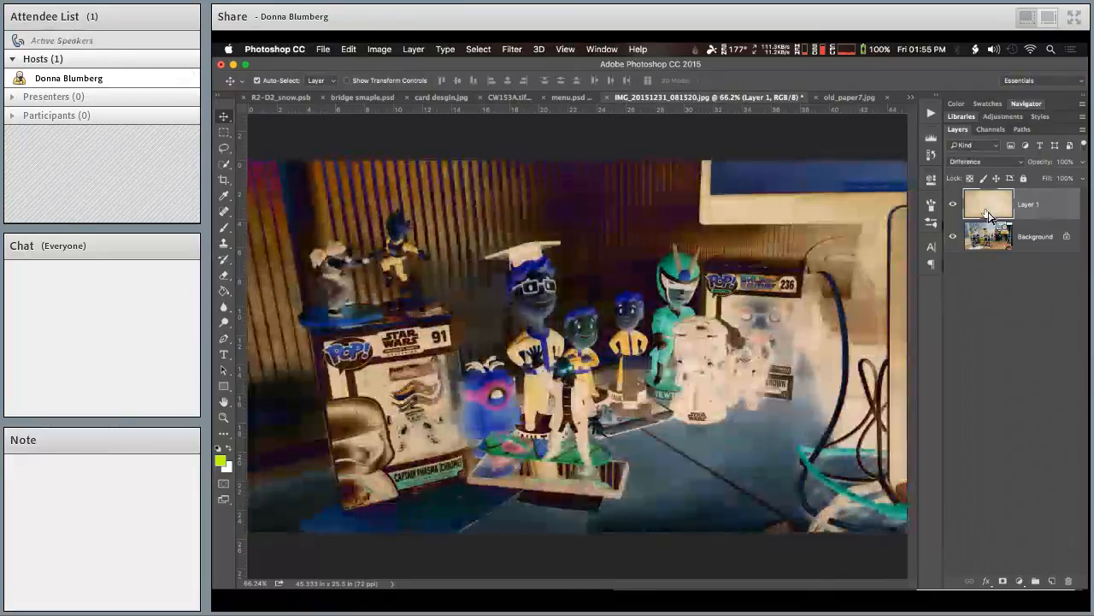
{"action": "key", "text": "shift+plus"}
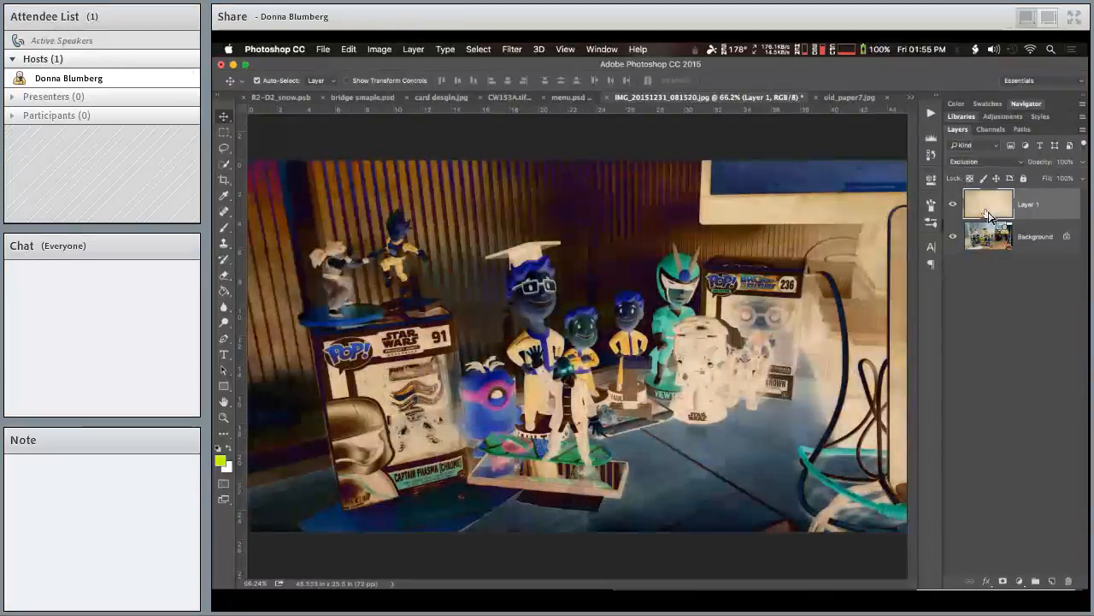
{"action": "key", "text": "shift+plus"}
{"action": "key", "text": "shift+minus"}
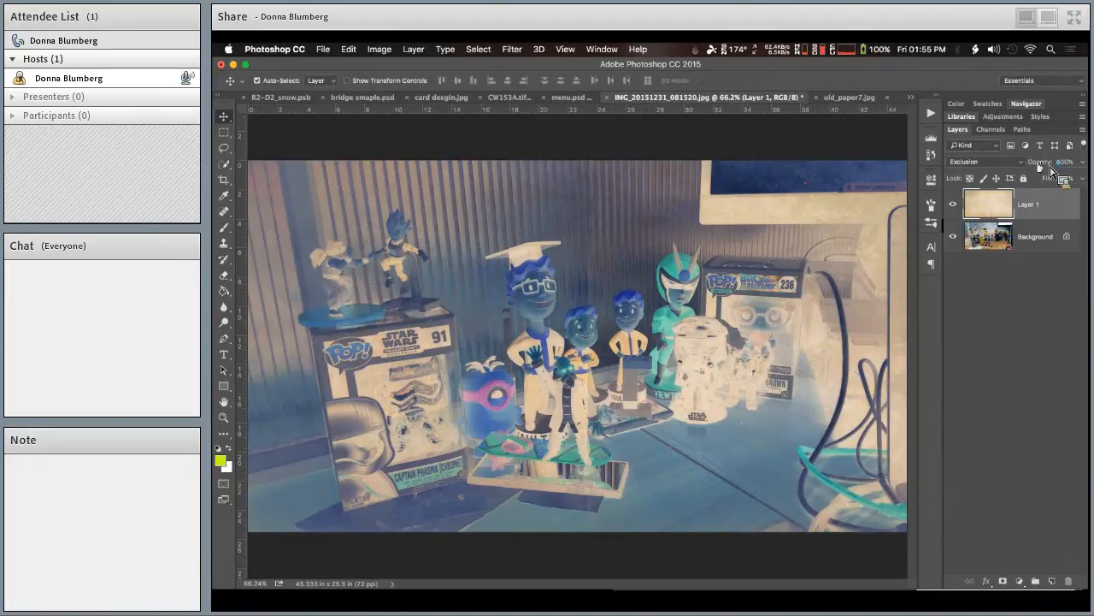
{"action": "mouse_move", "coordinate": [1050, 171]}
{"action": "left_mouse_down"}
{"action": "mouse_move", "coordinate": [1034, 167]}
{"action": "mouse_move", "coordinate": [1062, 171]}
{"action": "left_mouse_up"}
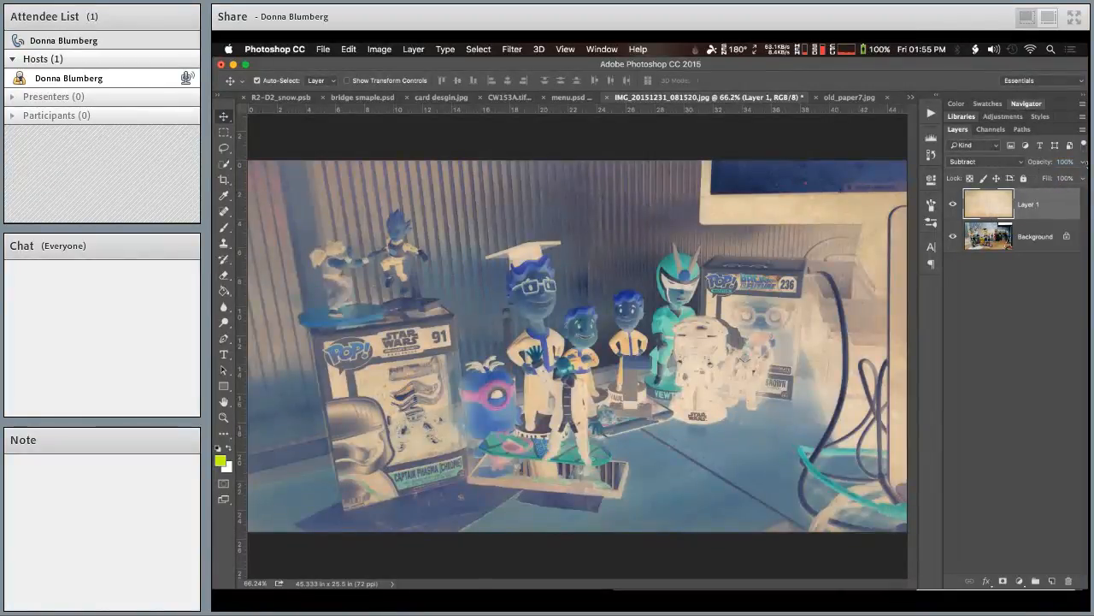
- Advance Layer 1's blend mode through Subtract and Divide to Saturation, dismissing the Fill dialog and reactivating the Move tool
{"action": "key", "text": "shift+plus"}
{"action": "key", "text": "shift+BackSpace"}
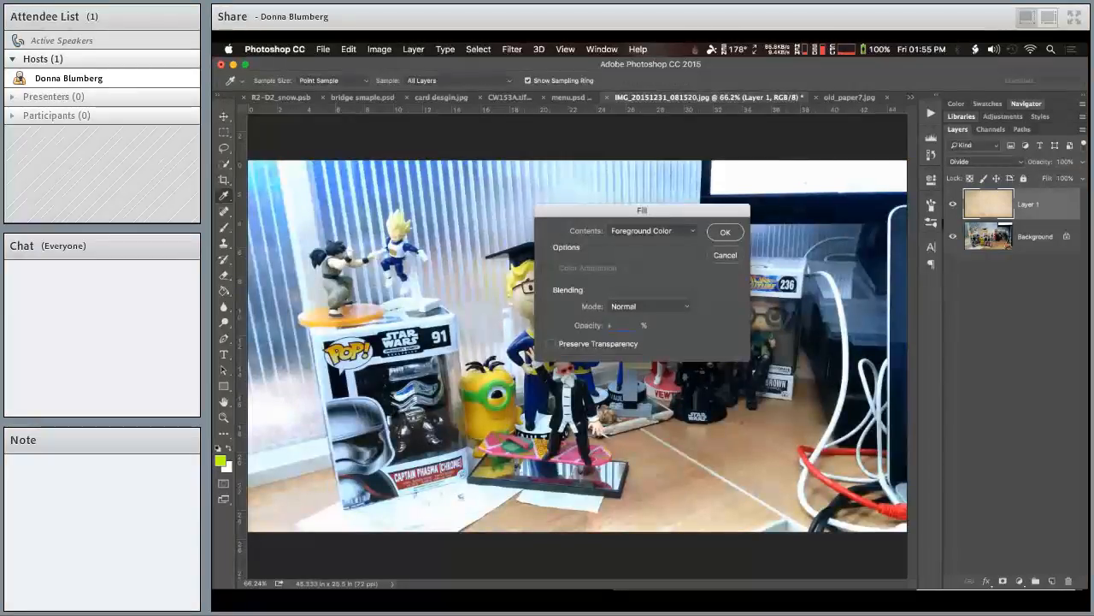
{"action": "key", "text": "Escape"}
{"action": "key", "text": "v"}
{"action": "key", "text": "shift+plus"}
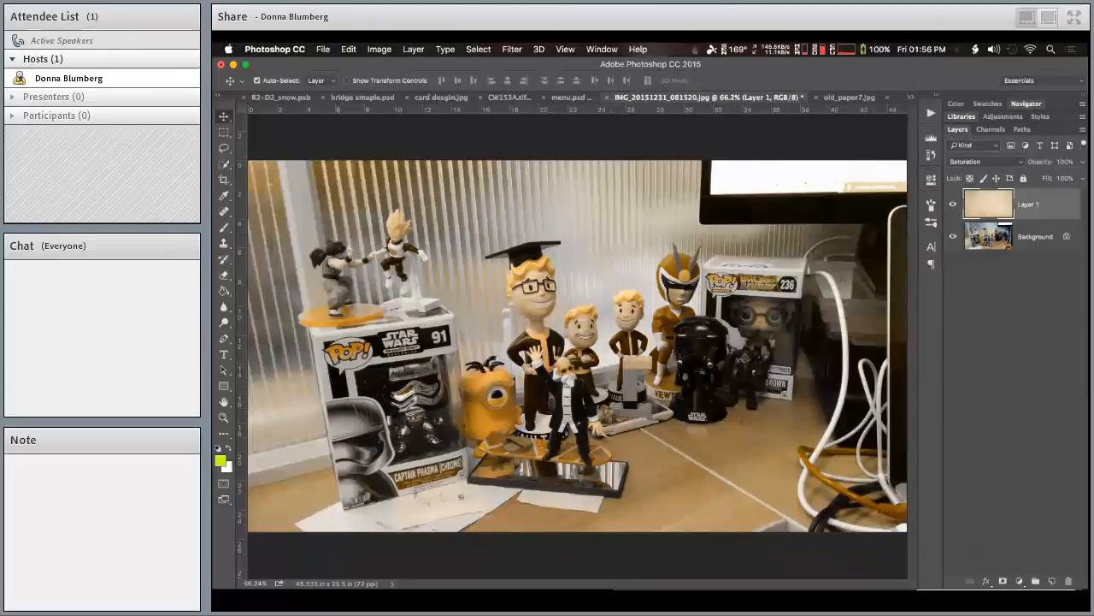
- Cycle Layer 1's blend mode through Dissolve, Darken and Color Burn, and return it to Multiply
{"action": "key", "text": "shift+plus"}
{"action": "key", "text": "shift+plus"}
{"action": "key", "text": "shift+plus"}
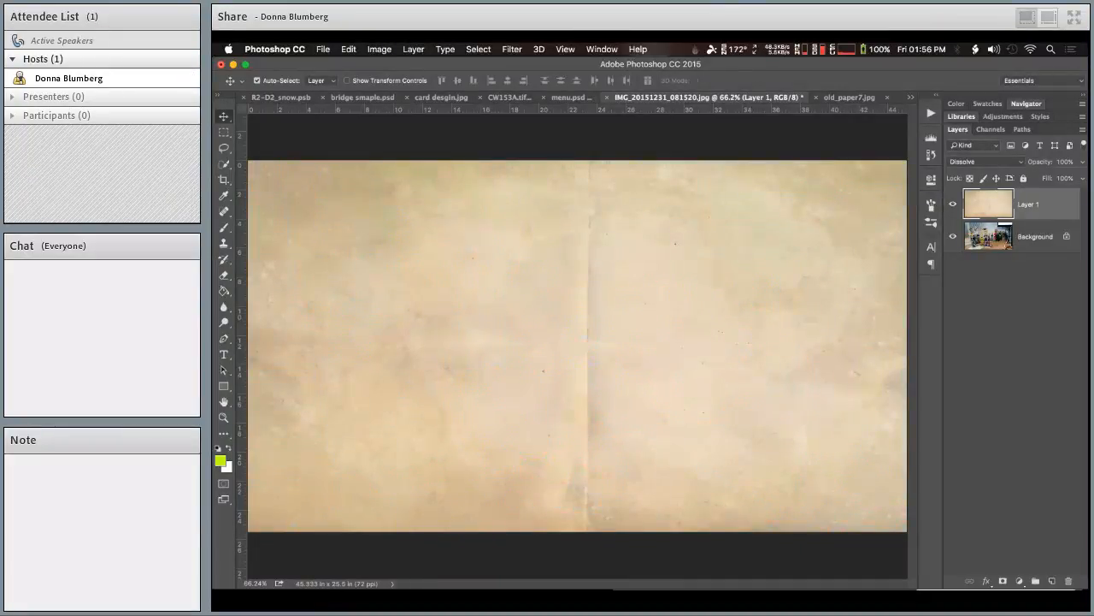
{"action": "key", "text": "shift+plus"}
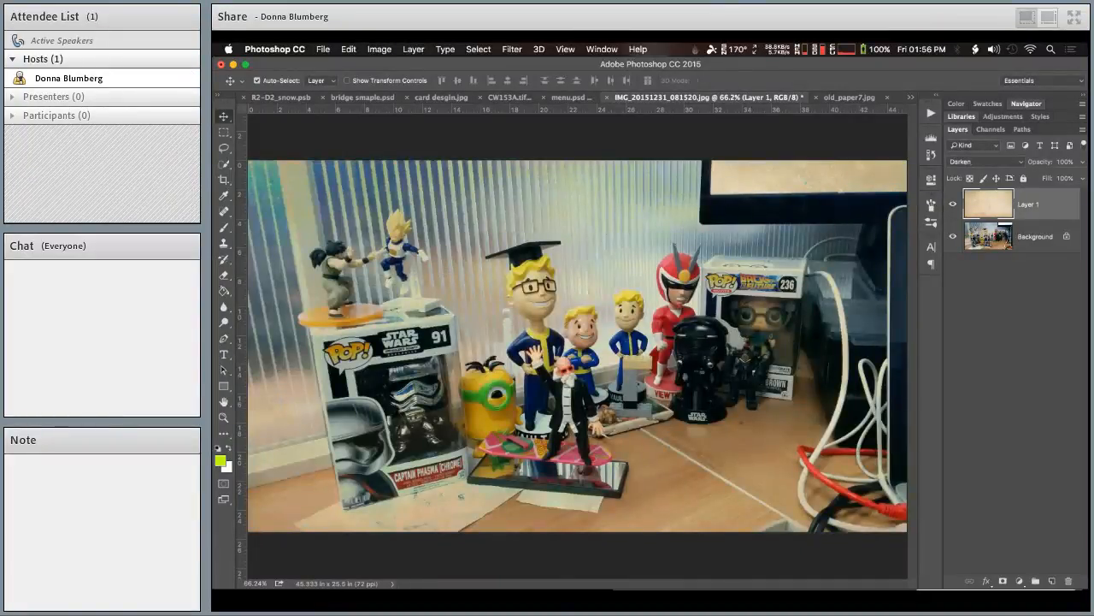
{"action": "key", "text": "shift+plus"}
{"action": "key", "text": "shift+plus"}
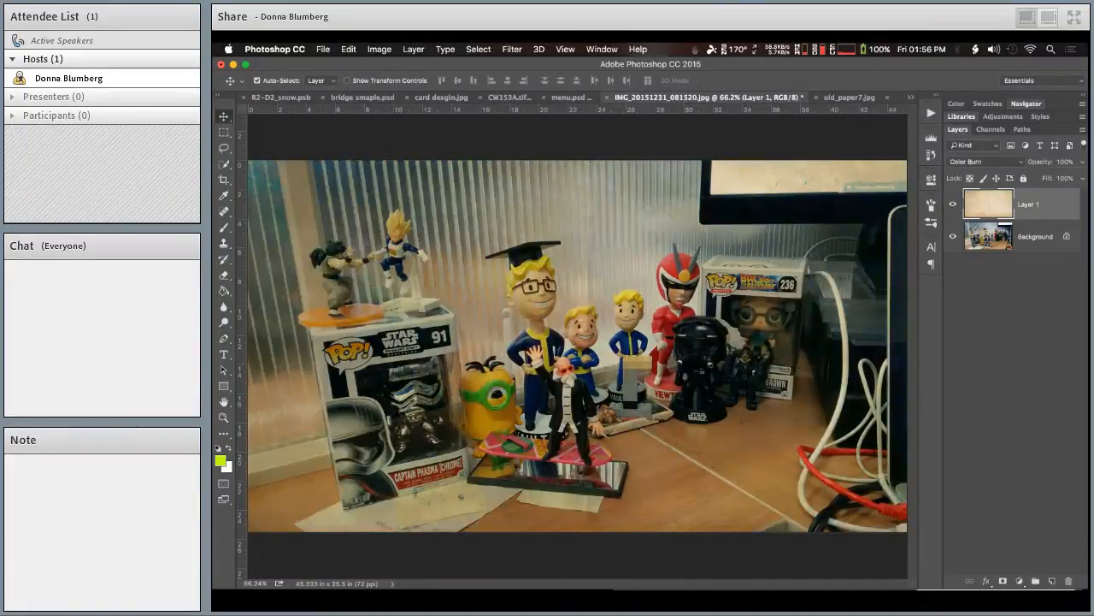
{"action": "key", "text": "shift+minus"}
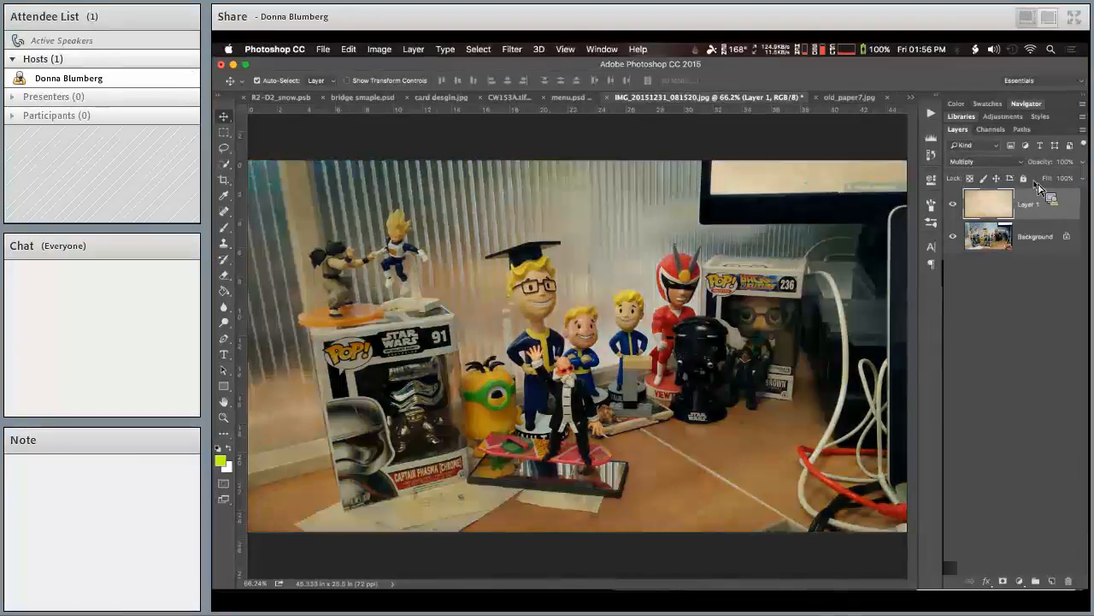
- Duplicate Layer 1 and step the copy's blend mode through Color Burn, Lighten and Linear Dodge (Add) to Vivid Light
{"action": "key", "text": "super+j"}
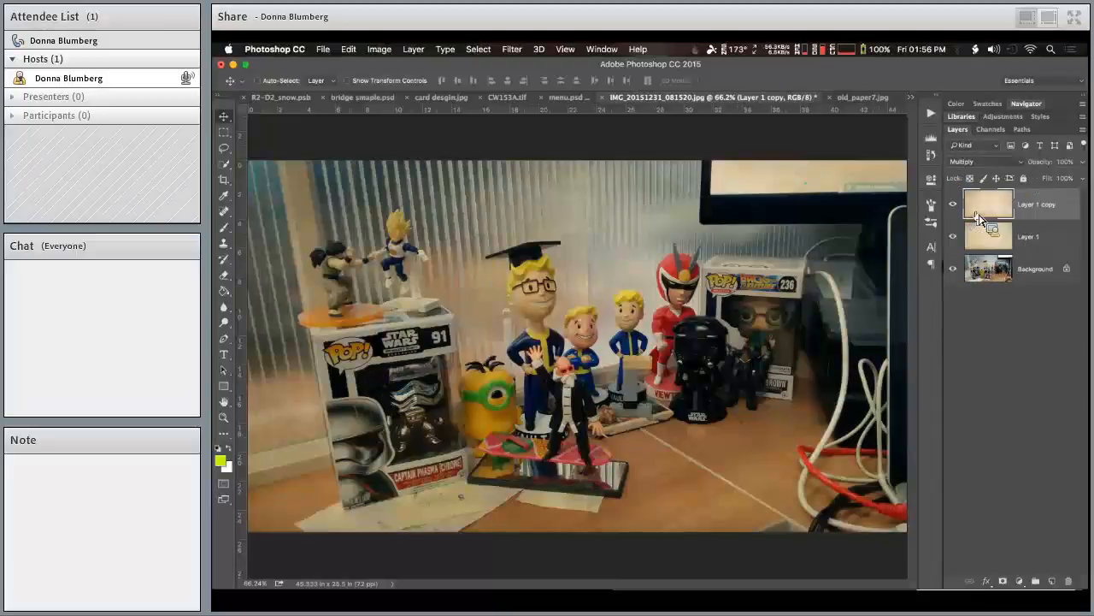
{"action": "key", "text": "alt+shift+a"}
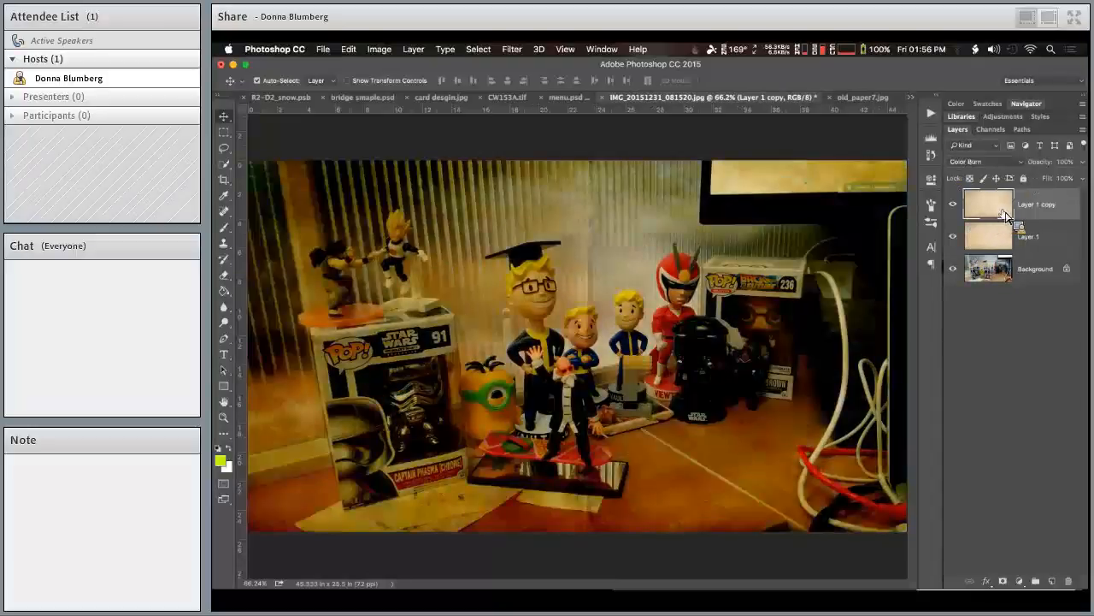
{"action": "key", "text": "shift+plus"}
{"action": "key", "text": "shift+plus"}
{"action": "key", "text": "shift+plus"}
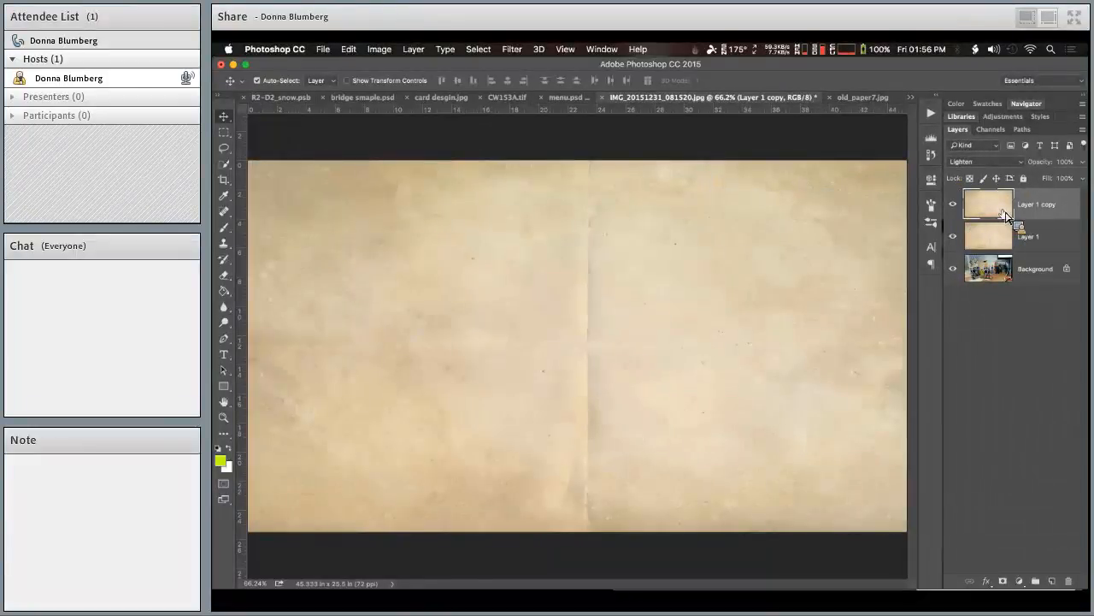
{"action": "key", "text": "shift+plus"}
{"action": "key", "text": "shift+plus"}
{"action": "key", "text": "shift+plus"}
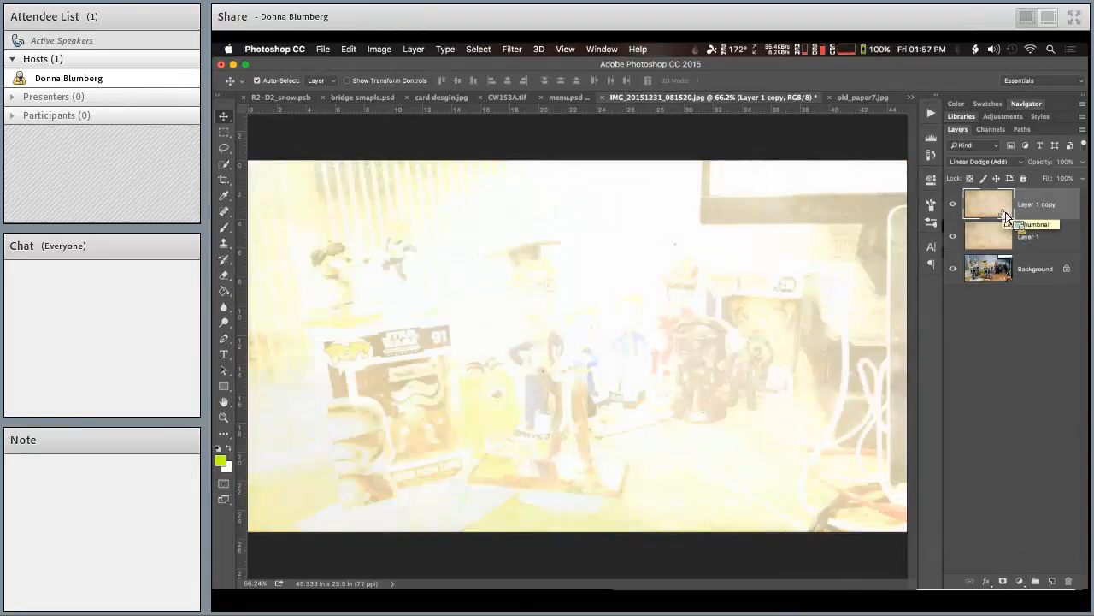
{"action": "key", "text": "shift+plus"}
{"action": "key", "text": "shift+plus"}
{"action": "key", "text": "shift+plus"}
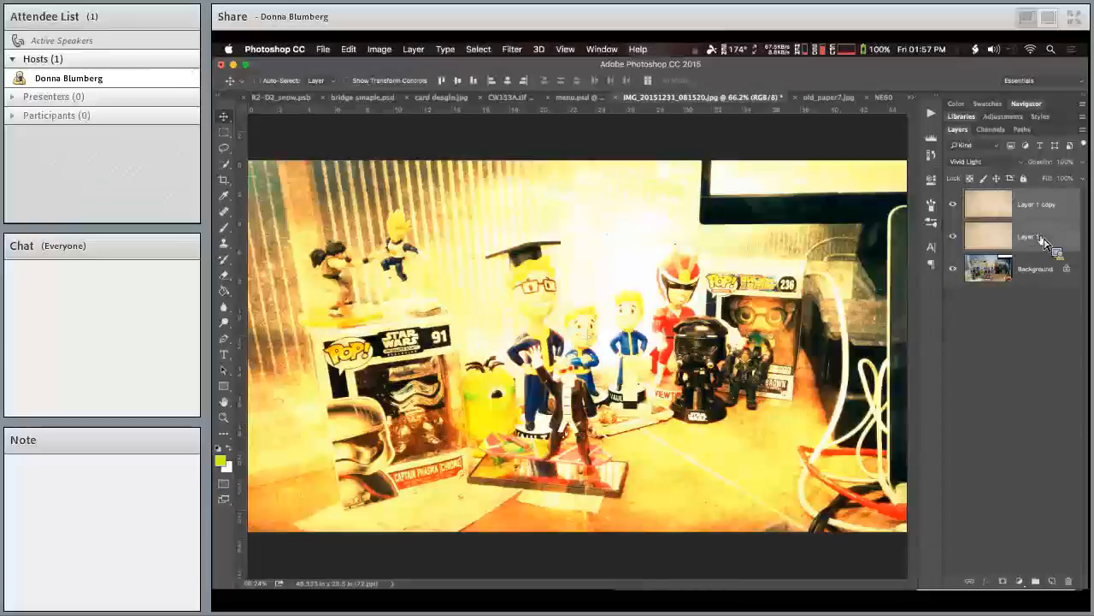
- Group Layer 1 and its copy, and set the group's blend mode to Multiply
{"action": "key", "text": "super+g"}
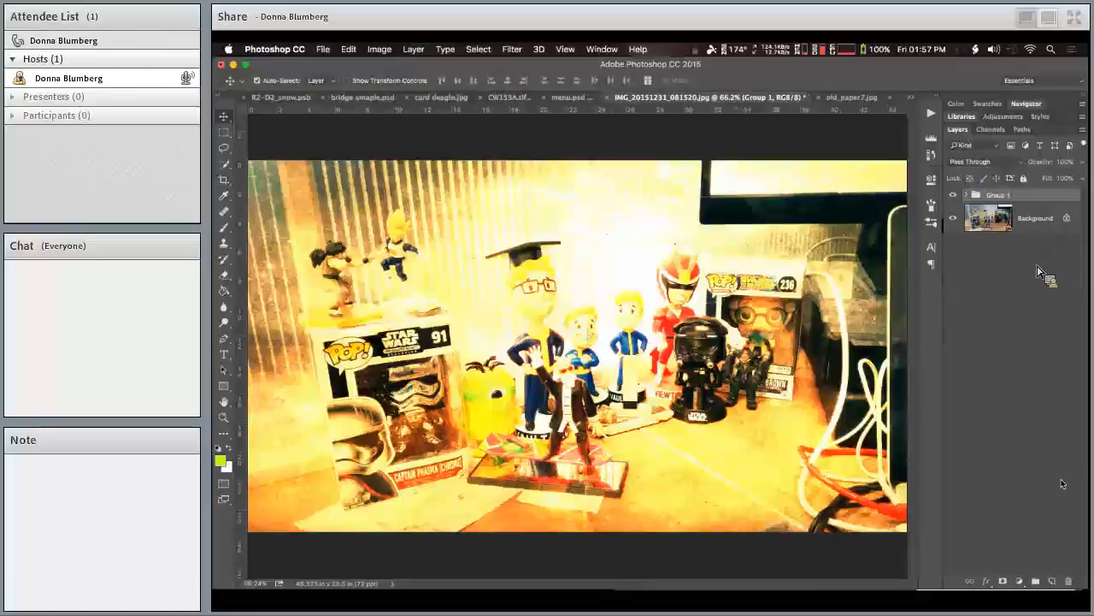
{"action": "left_click", "coordinate": [984, 163]}
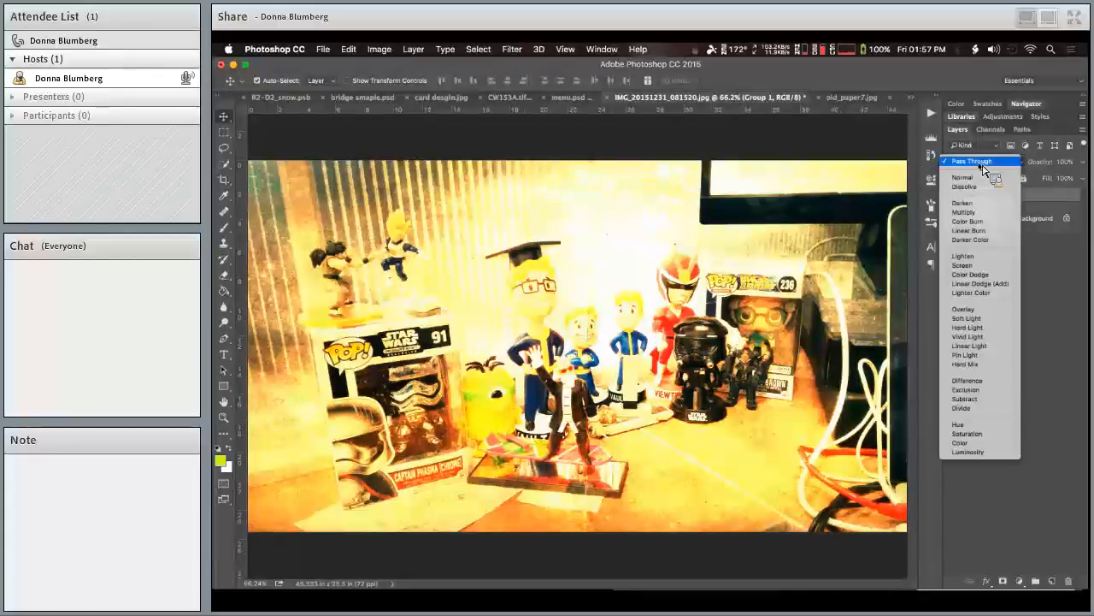
{"action": "left_click", "coordinate": [964, 212]}
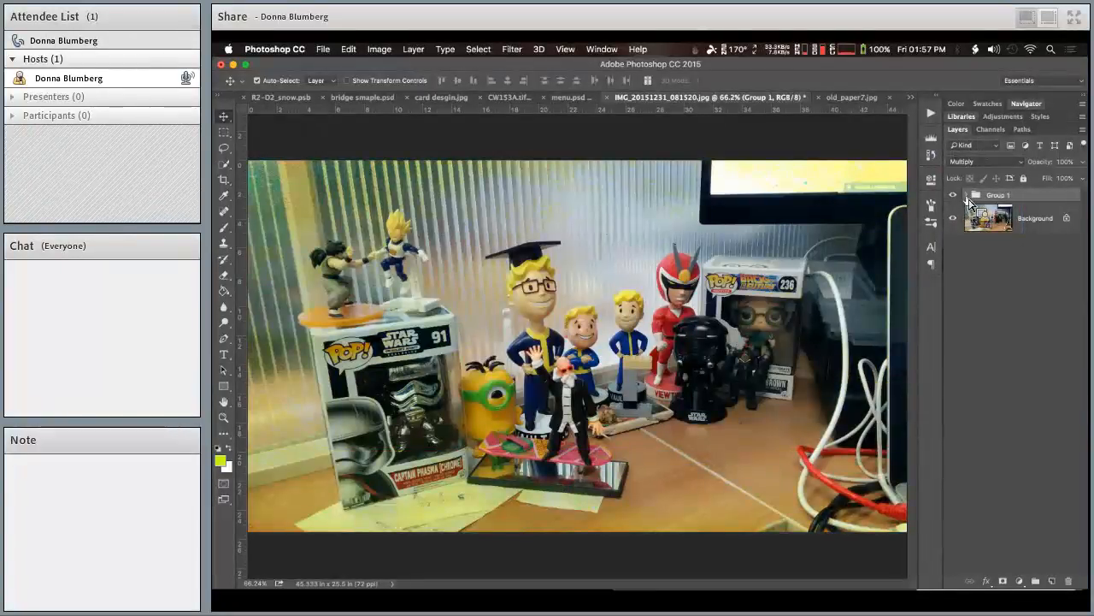
- Expand Group 1 and examine the blend modes of its two paper layers and of the group itself
{"action": "left_click", "coordinate": [966, 196]}
{"action": "left_click", "coordinate": [1017, 224]}
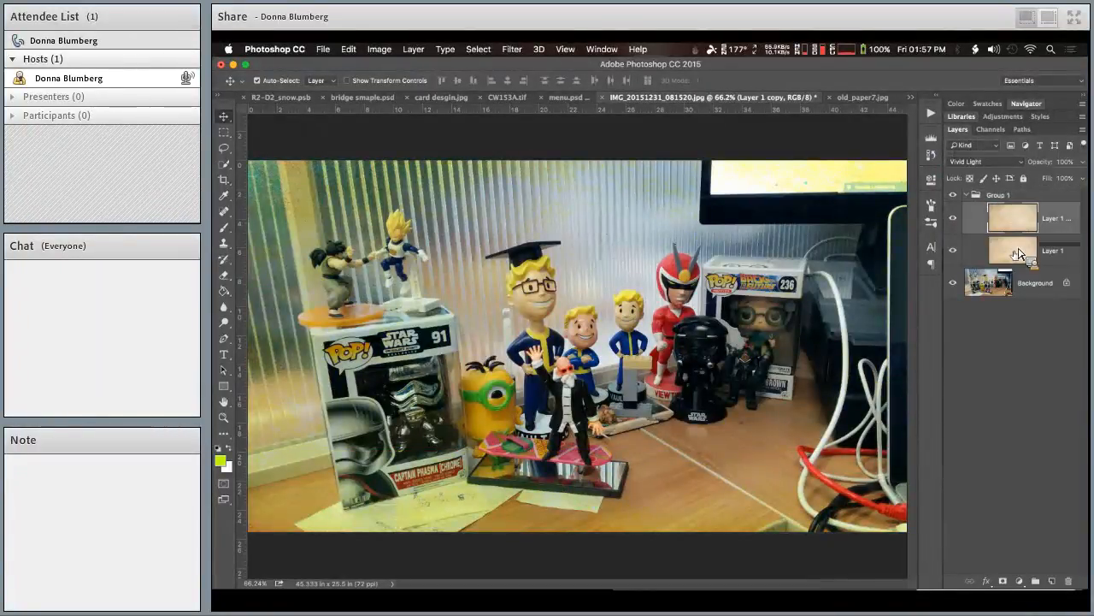
{"action": "left_click", "coordinate": [1021, 254]}
{"action": "left_click", "coordinate": [1065, 220]}
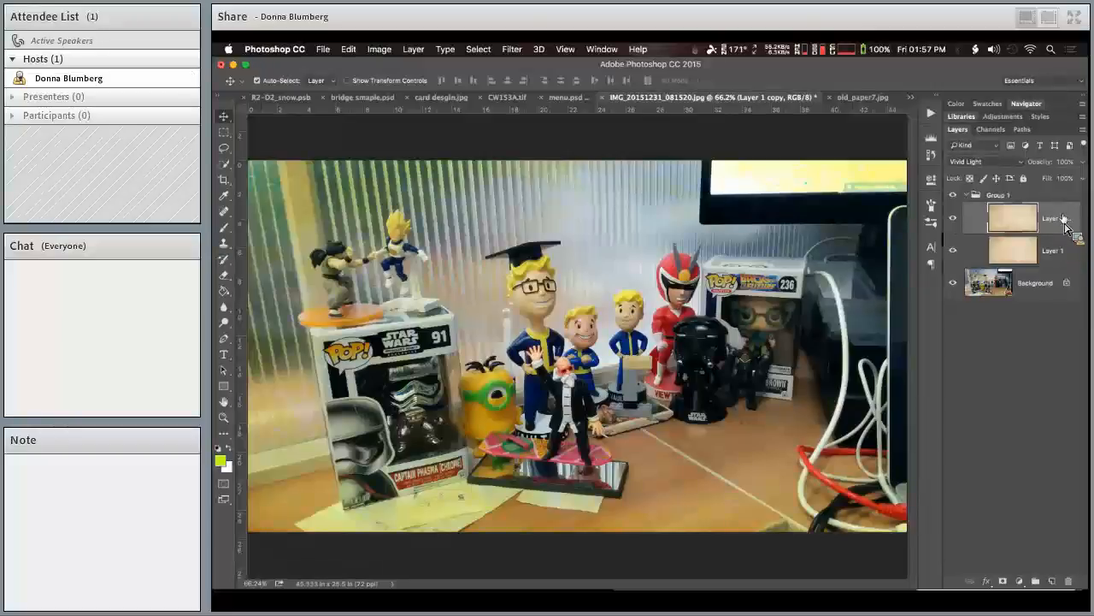
{"action": "left_click", "coordinate": [1060, 201]}
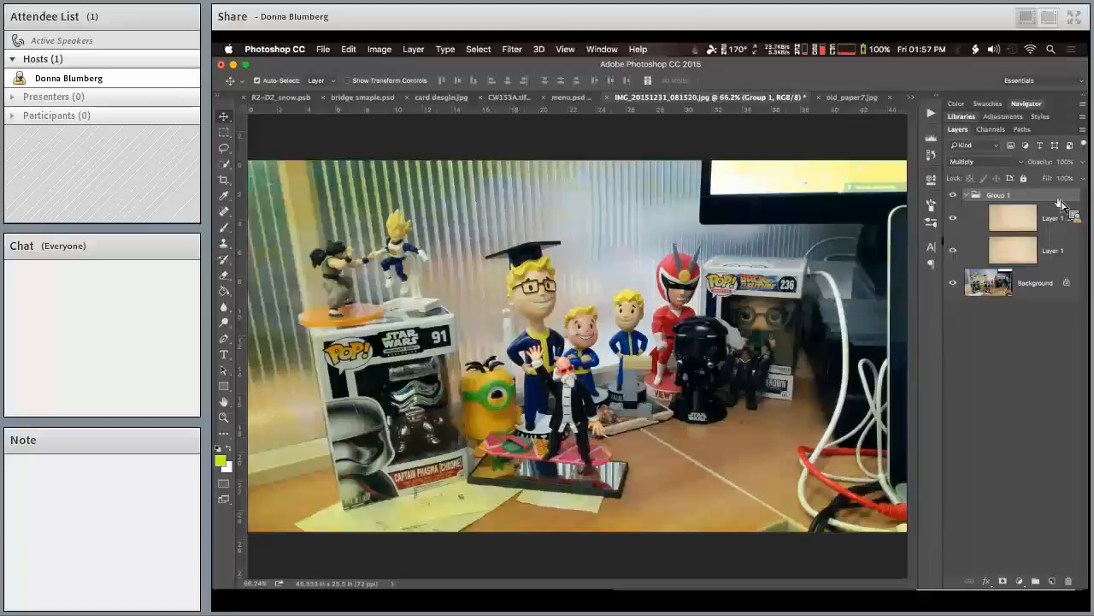
{"action": "left_click", "coordinate": [1007, 163]}
{"action": "left_click", "coordinate": [1011, 163]}
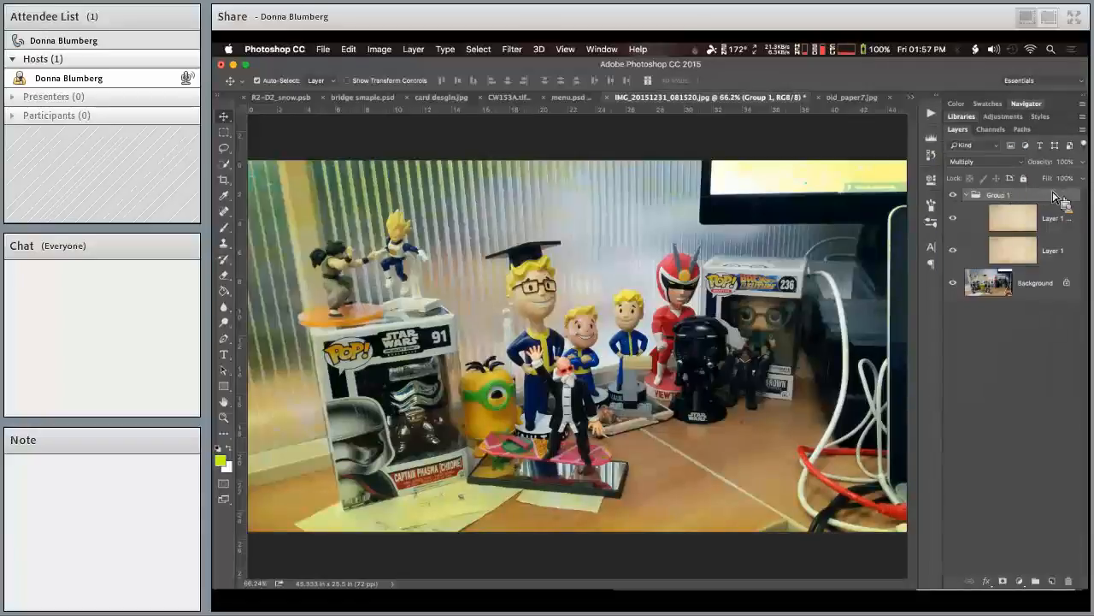
- Step Group 1's blend mode through Linear Burn and Color Dodge to Vivid Light, and return it to Pass Through
{"action": "key", "text": "shift+plus"}
{"action": "key", "text": "shift+plus"}
{"action": "key", "text": "shift+plus"}
{"action": "key", "text": "shift+plus"}
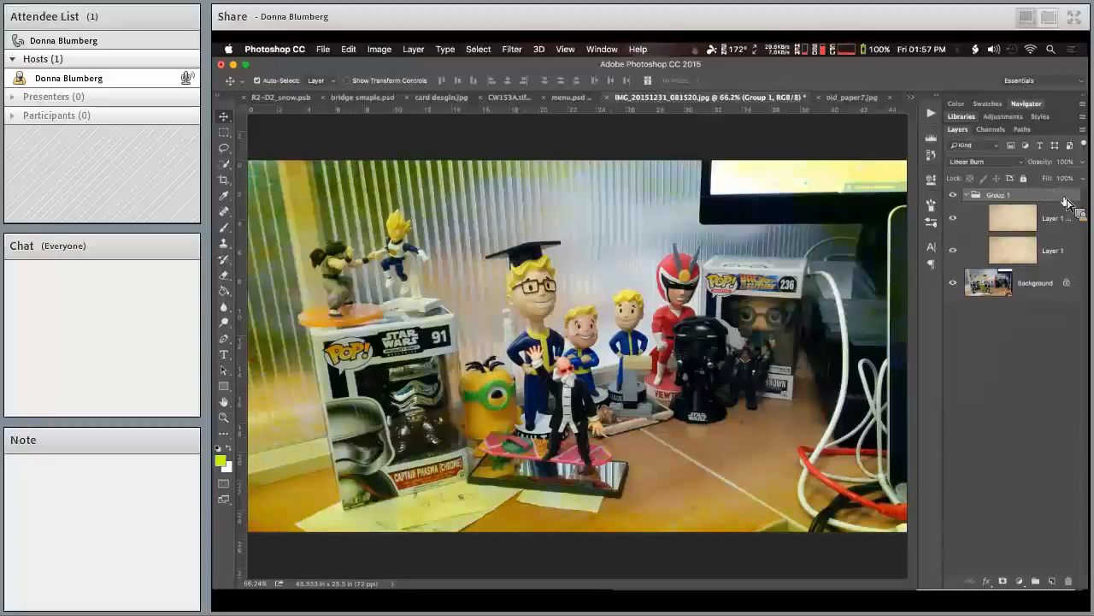
{"action": "key", "text": "shift+plus"}
{"action": "key", "text": "shift+plus"}
{"action": "key", "text": "shift+plus"}
{"action": "key", "text": "shift+plus"}
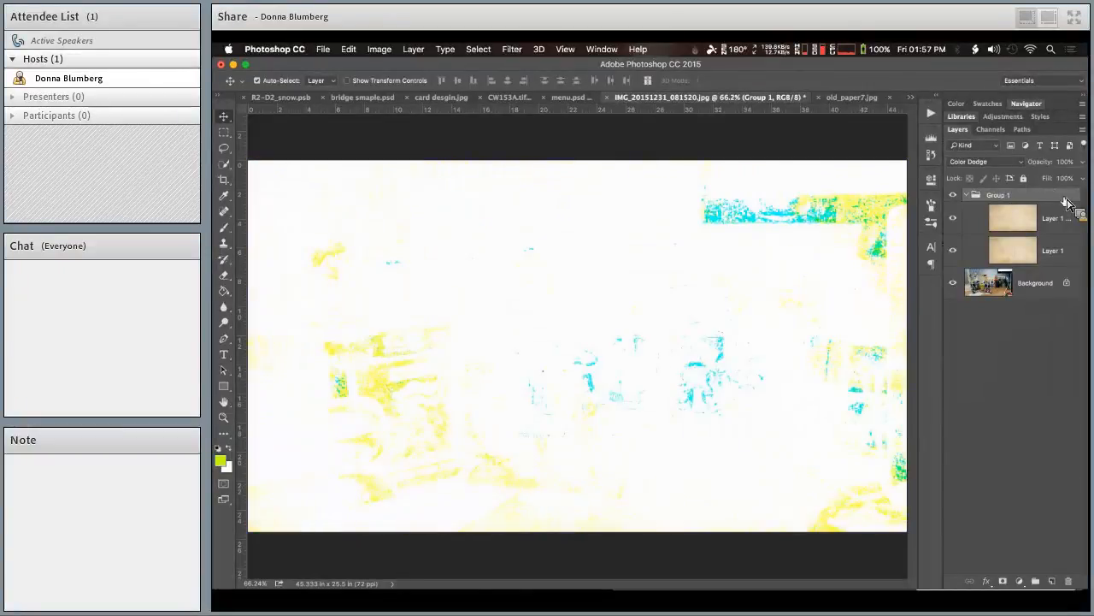
{"action": "key", "text": "shift+plus"}
{"action": "key", "text": "shift+plus"}
{"action": "key", "text": "shift+plus"}
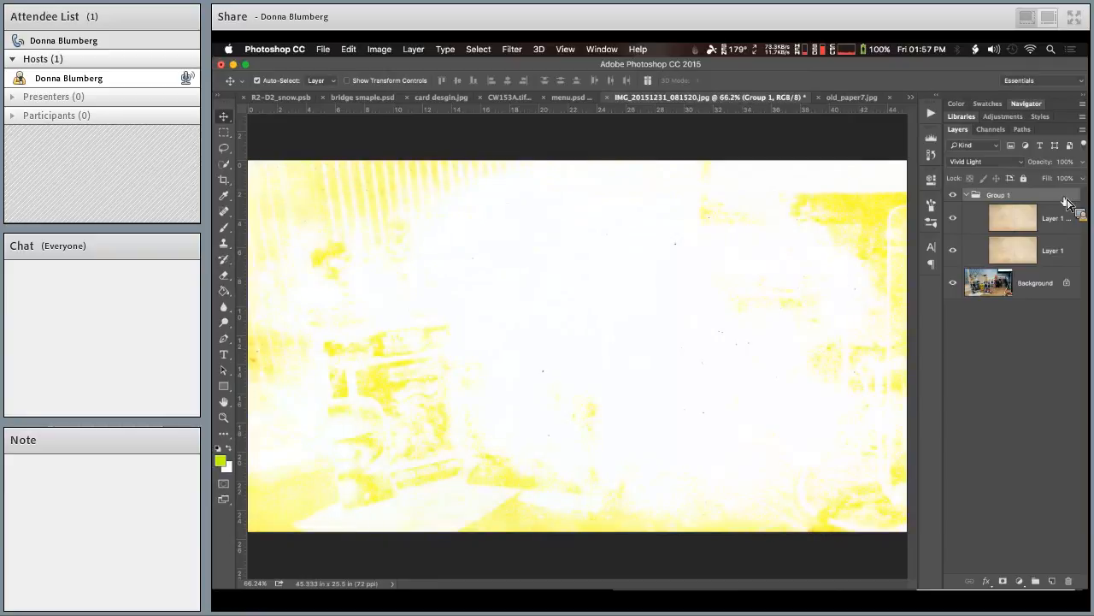
{"action": "left_click", "coordinate": [1014, 162]}
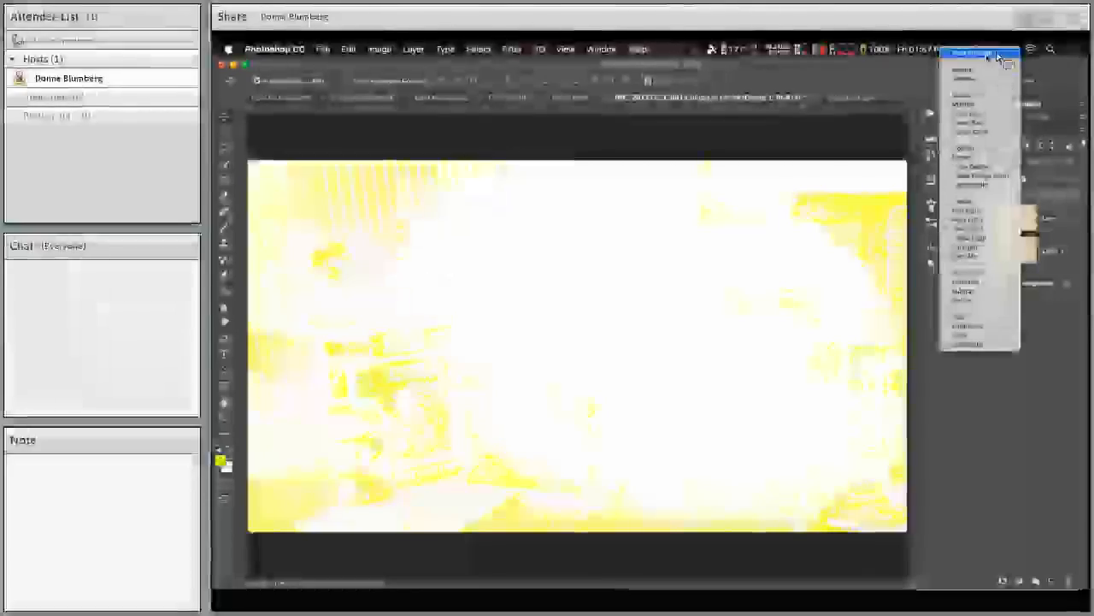
{"action": "left_click", "coordinate": [990, 60]}
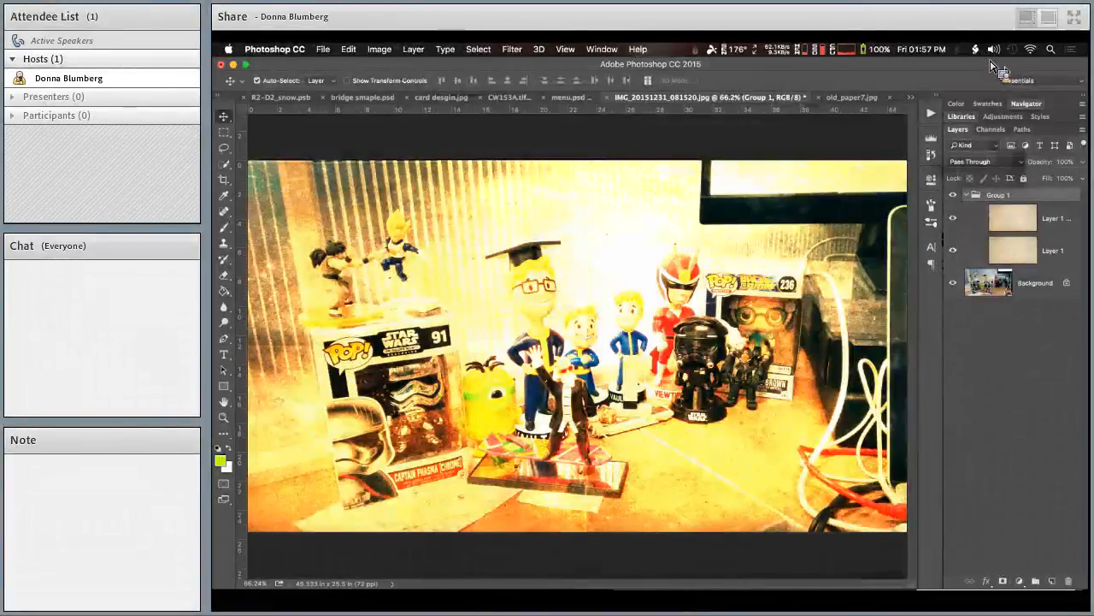
- Switch to NE602A_V3.psb, disable the layer mask on Group 1 and make the group visible
{"action": "left_click", "coordinate": [911, 97]}
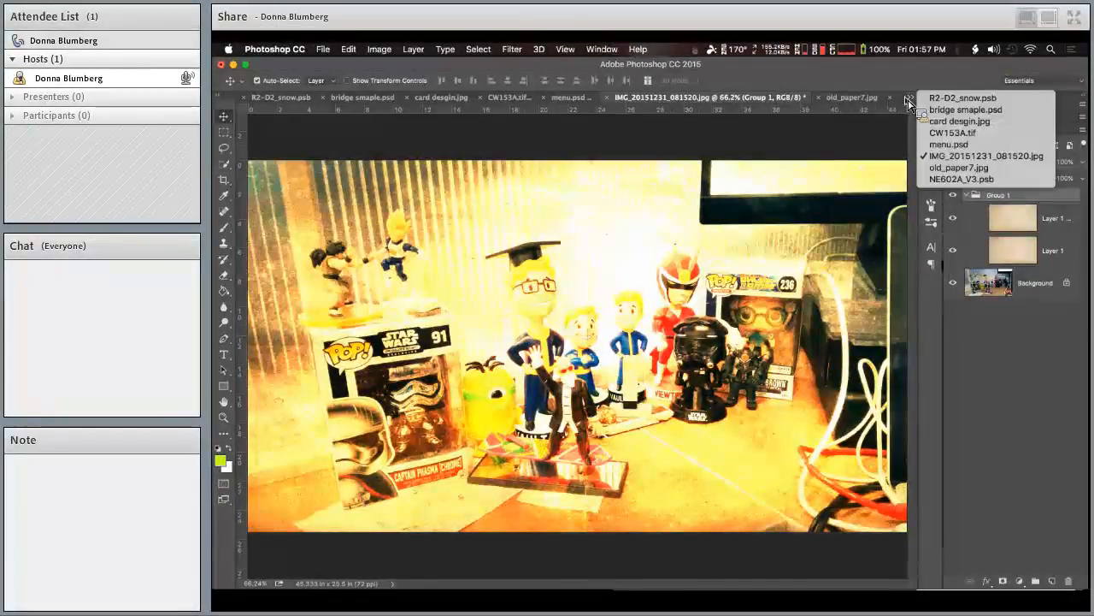
{"action": "left_click", "coordinate": [930, 179]}
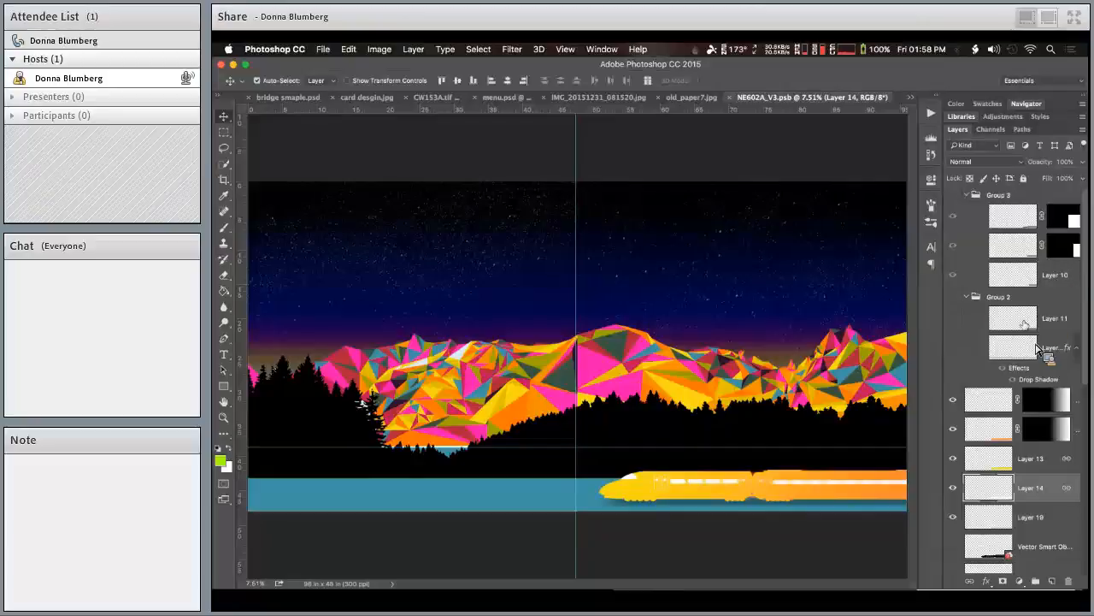
{"action": "scroll", "coordinate": [1035, 342], "scroll_direction": "down", "scroll_amount": 5}
{"action": "left_click_drag", "start_coordinate": [1030, 316], "coordinate": [992, 363]}
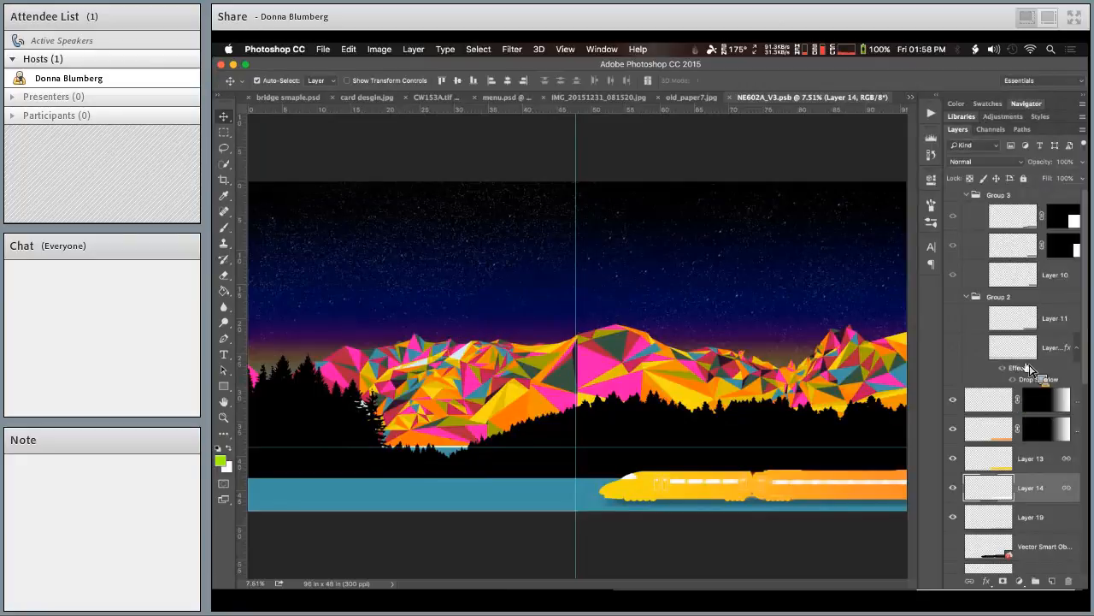
{"action": "scroll", "coordinate": [1028, 368], "scroll_direction": "down", "scroll_amount": 5}
{"action": "scroll", "coordinate": [1030, 370], "scroll_direction": "down", "scroll_amount": 3}
{"action": "left_click_drag", "start_coordinate": [1030, 369], "coordinate": [972, 360]}
{"action": "right_click", "coordinate": [1009, 358]}
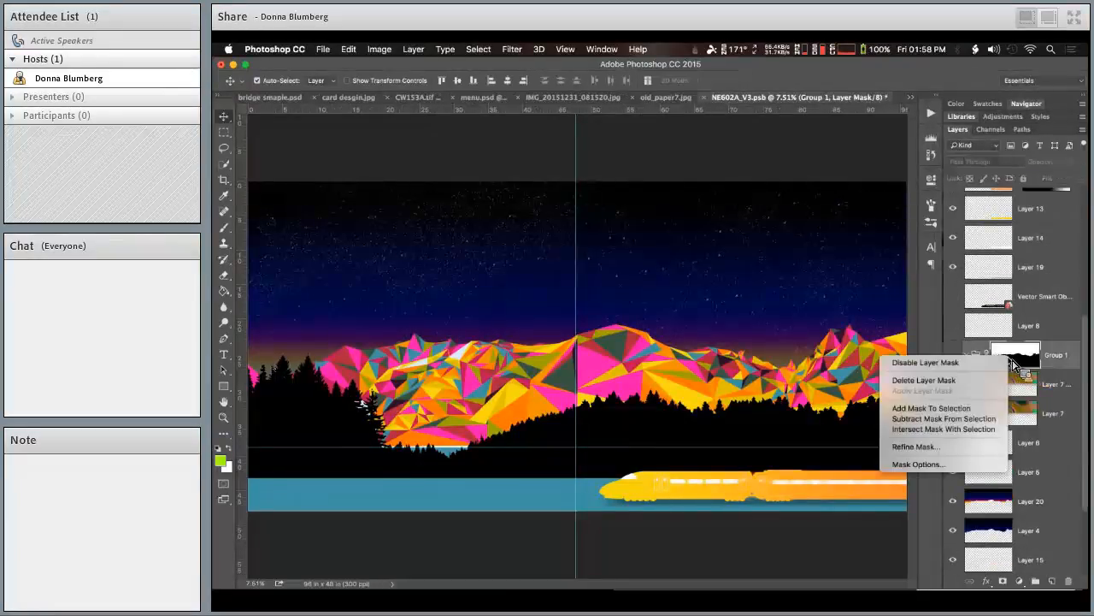
{"action": "left_click", "coordinate": [945, 360]}
{"action": "left_click", "coordinate": [953, 356]}
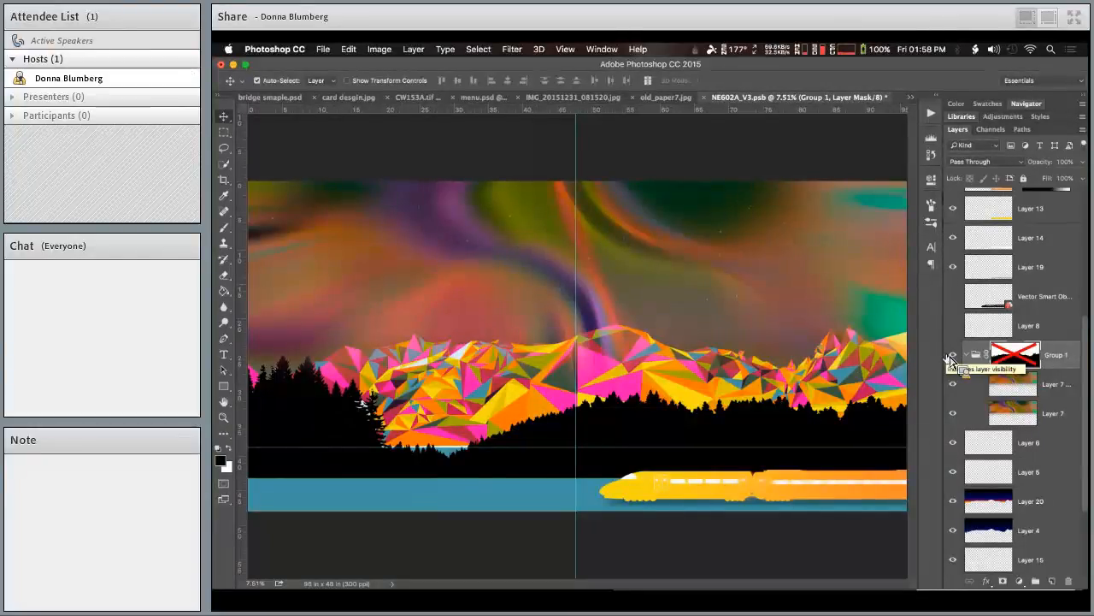
- Hide Layer 7 and set the Layer 7 copy to Normal blend mode at 100% opacity
{"action": "left_click", "coordinate": [1025, 390]}
{"action": "left_click_drag", "start_coordinate": [1024, 390], "coordinate": [962, 419]}
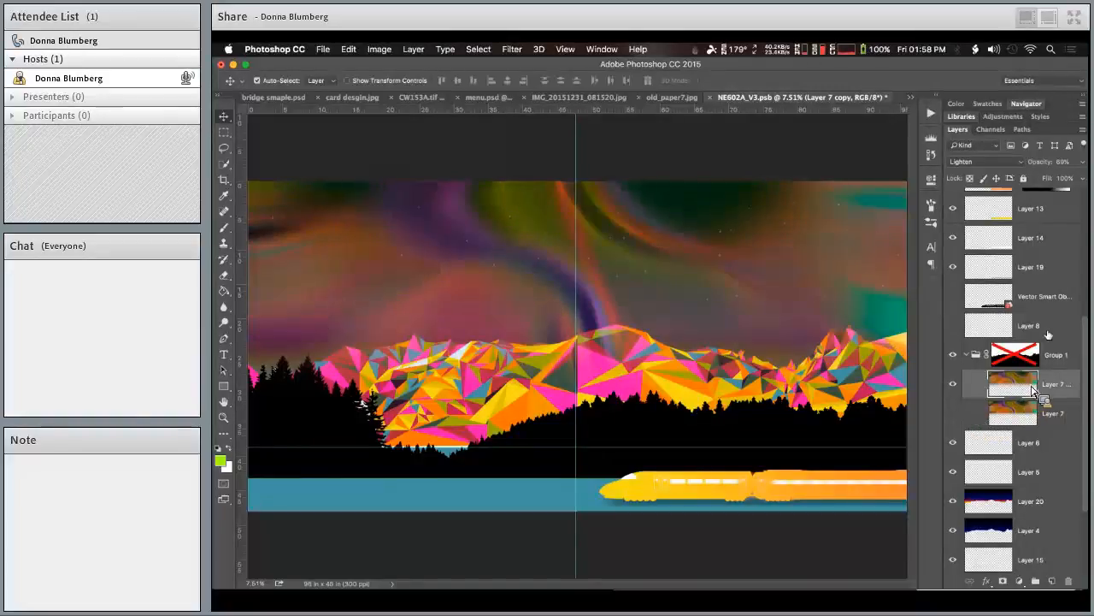
{"action": "left_click", "coordinate": [1017, 163]}
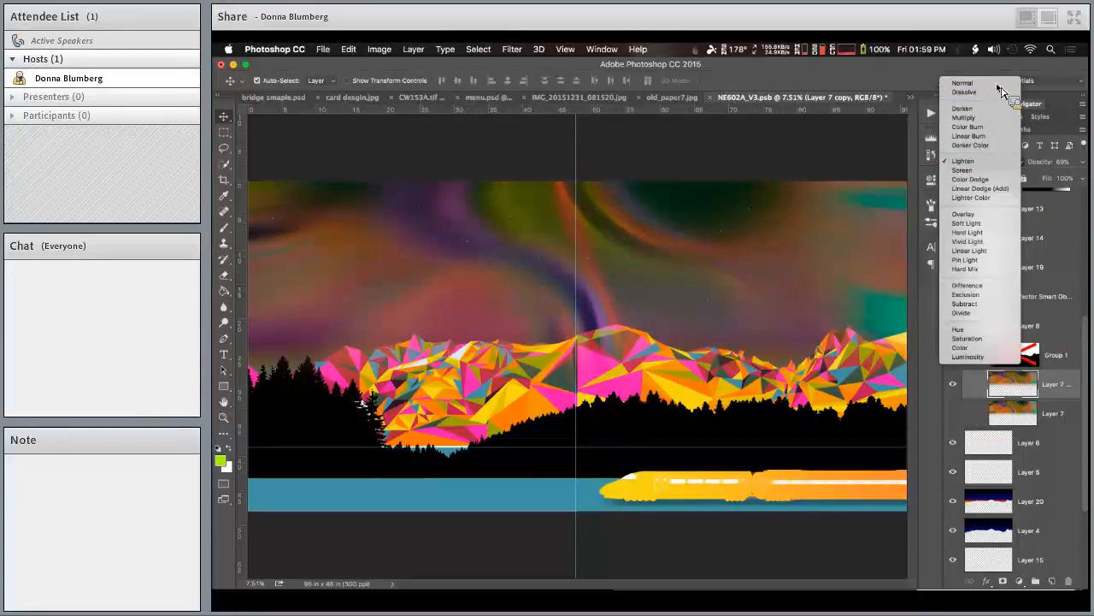
{"action": "left_click", "coordinate": [997, 84]}
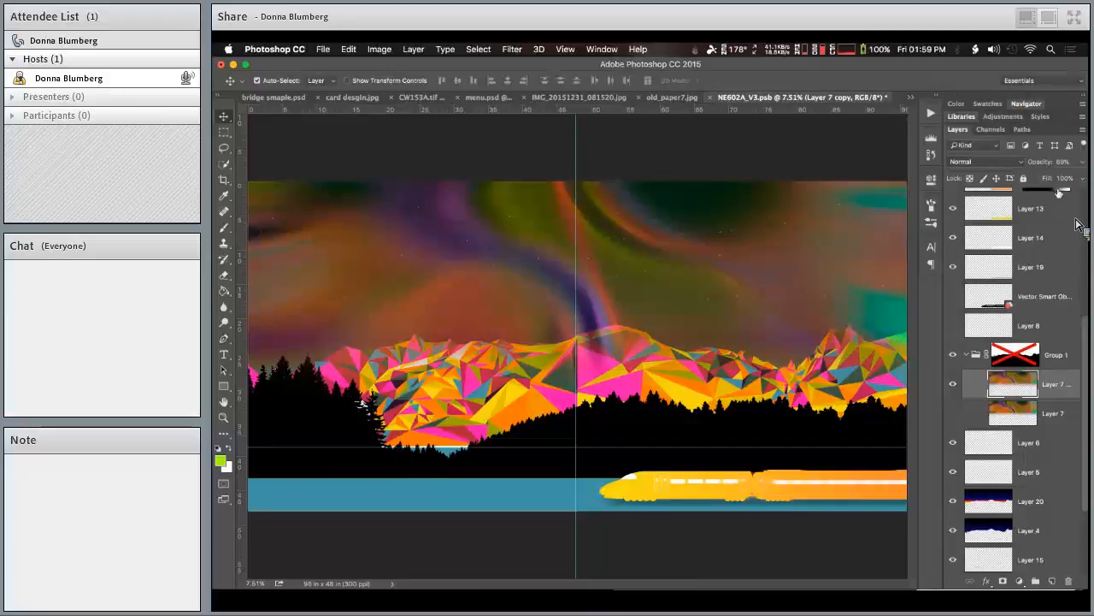
{"action": "left_click_drag", "start_coordinate": [1050, 162], "coordinate": [1089, 162]}
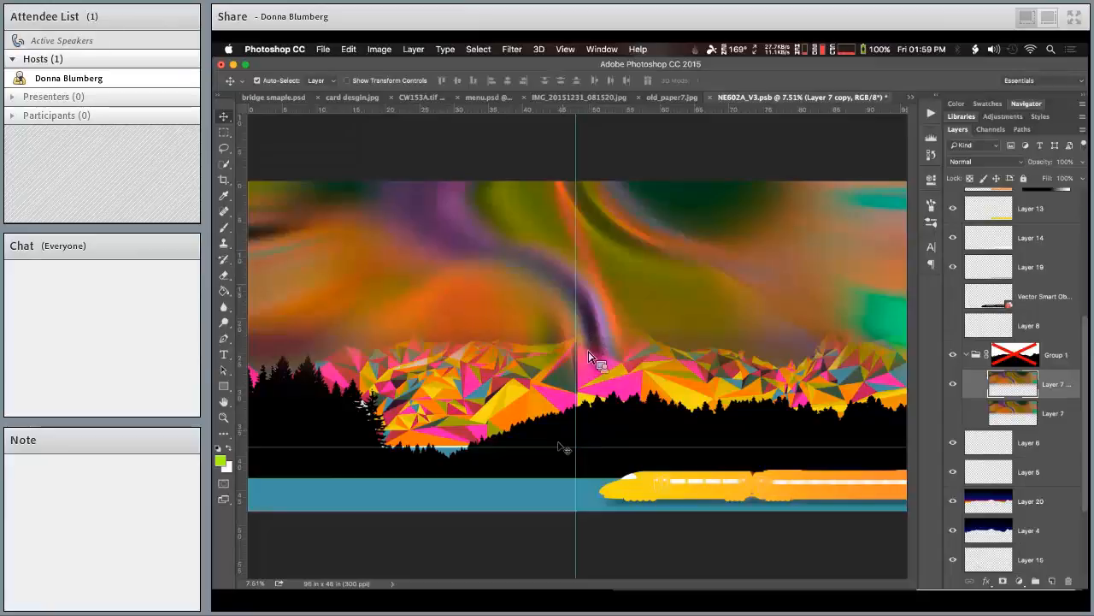
- Show Layer 7 in Group 1 and hide the Layer 7 copy above it
{"action": "left_click", "coordinate": [953, 414]}
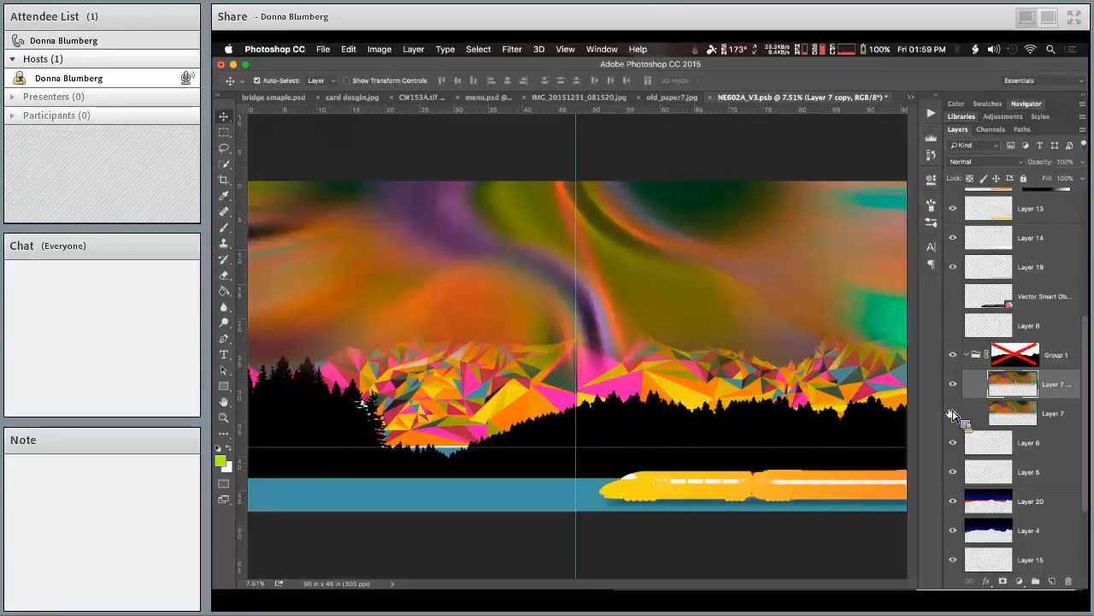
{"action": "left_click", "coordinate": [954, 386]}
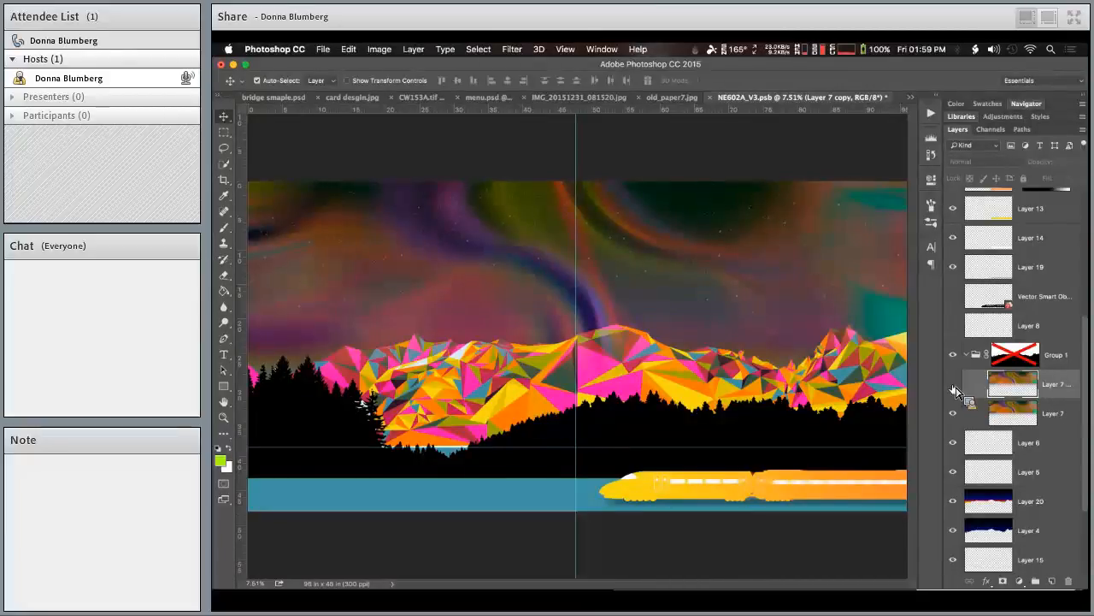
{"action": "scroll", "coordinate": [980, 435], "scroll_direction": "up", "scroll_amount": 8}
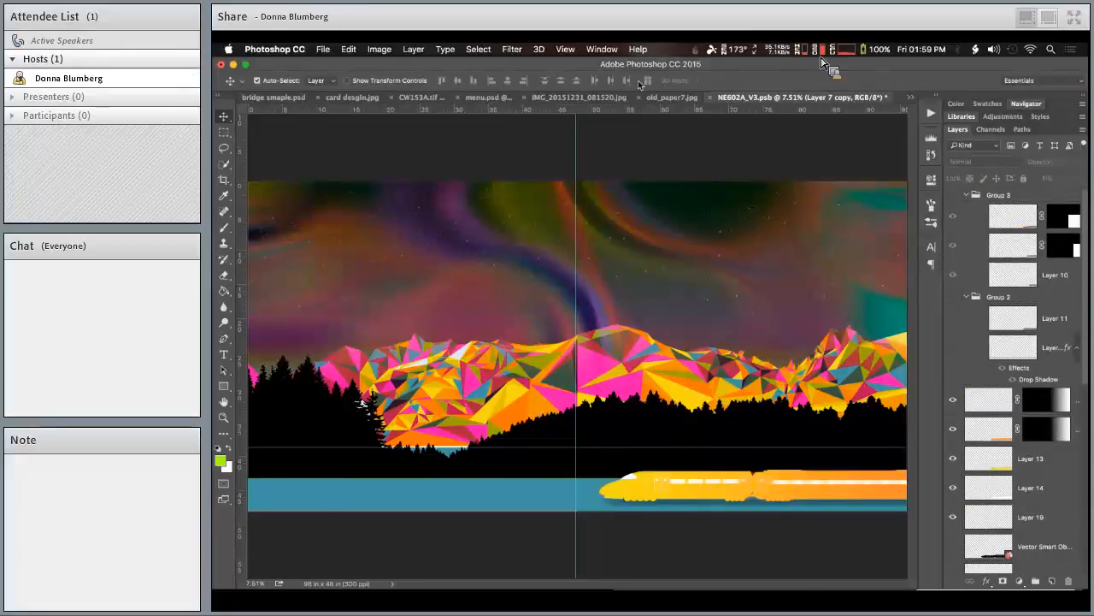
- Switch to IMG_20151231_081520.jpg, add a white layer mask to Group 1 and activate the Brush tool
{"action": "left_click", "coordinate": [668, 98]}
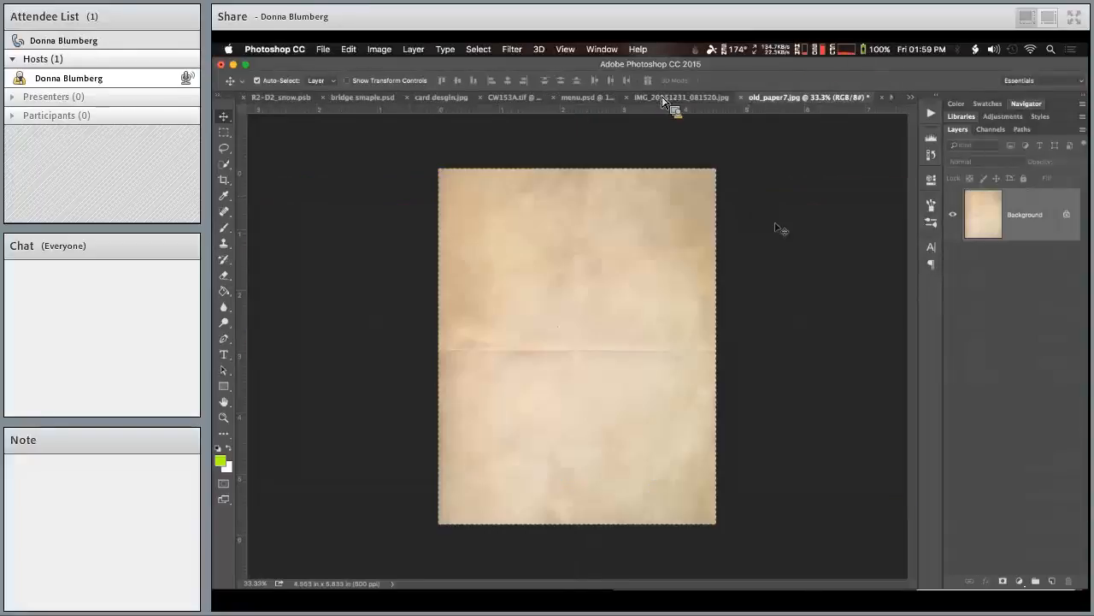
{"action": "left_click", "coordinate": [711, 99]}
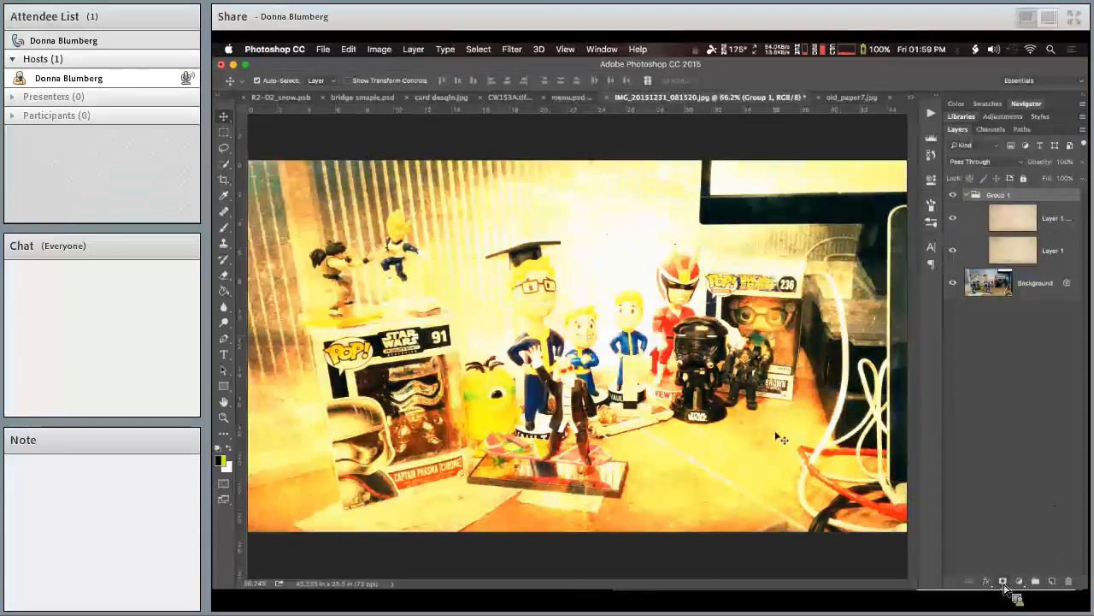
{"action": "left_click", "coordinate": [1003, 580]}
{"action": "key", "text": "b"}
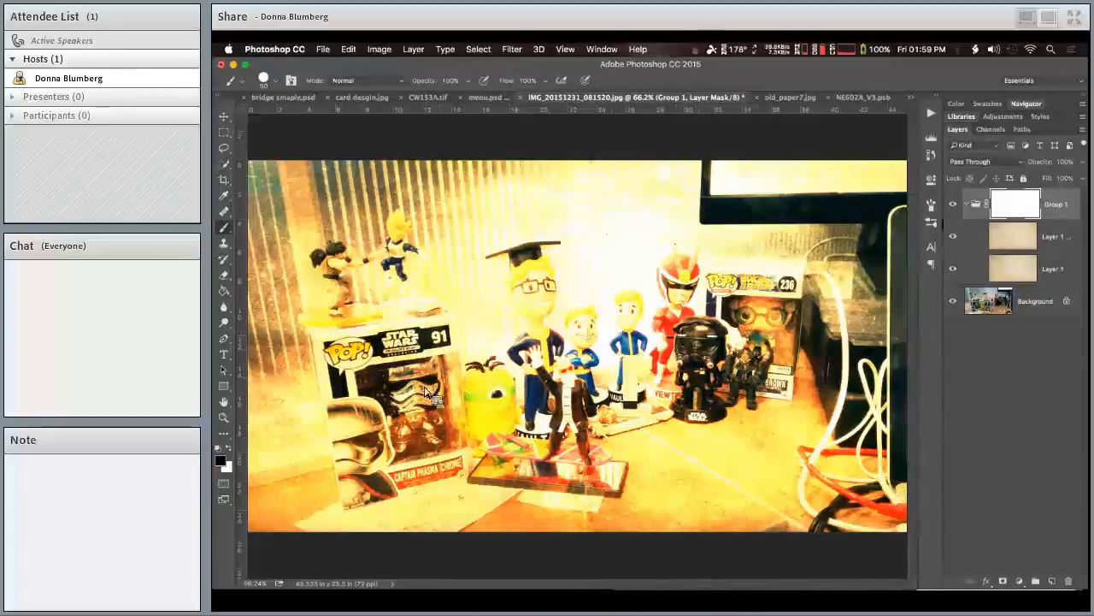
- Paint black on Group 1's mask over the boxed Star Wars figure and the figure wearing the graduation cap
{"action": "mouse_move", "coordinate": [406, 380]}
{"action": "left_mouse_down"}
{"action": "mouse_move", "coordinate": [449, 385]}
{"action": "mouse_move", "coordinate": [398, 401]}
{"action": "mouse_move", "coordinate": [410, 440]}
{"action": "mouse_move", "coordinate": [431, 432]}
{"action": "mouse_move", "coordinate": [452, 389]}
{"action": "mouse_move", "coordinate": [411, 397]}
{"action": "mouse_move", "coordinate": [397, 423]}
{"action": "mouse_move", "coordinate": [424, 458]}
{"action": "mouse_move", "coordinate": [417, 435]}
{"action": "mouse_move", "coordinate": [377, 415]}
{"action": "mouse_move", "coordinate": [377, 448]}
{"action": "mouse_move", "coordinate": [373, 411]}
{"action": "mouse_move", "coordinate": [389, 441]}
{"action": "mouse_move", "coordinate": [382, 430]}
{"action": "left_mouse_up"}
{"action": "key", "text": "x"}
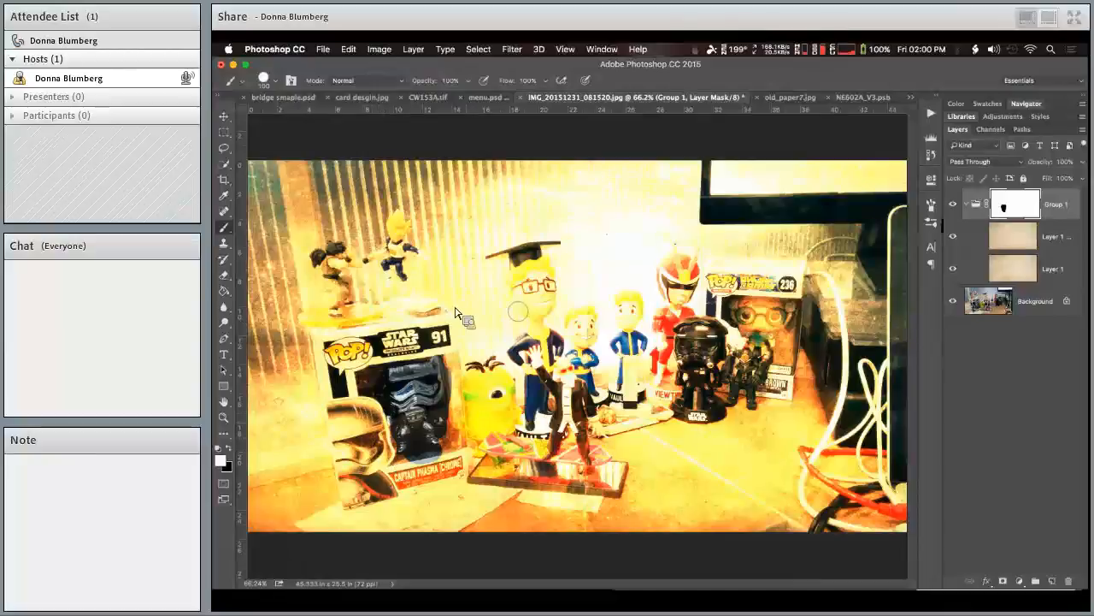
{"action": "key", "text": "x"}
{"action": "mouse_move", "coordinate": [532, 286]}
{"action": "left_mouse_down"}
{"action": "mouse_move", "coordinate": [545, 298]}
{"action": "mouse_move", "coordinate": [530, 282]}
{"action": "mouse_move", "coordinate": [534, 320]}
{"action": "mouse_move", "coordinate": [542, 261]}
{"action": "mouse_move", "coordinate": [513, 256]}
{"action": "mouse_move", "coordinate": [556, 252]}
{"action": "mouse_move", "coordinate": [543, 324]}
{"action": "mouse_move", "coordinate": [554, 341]}
{"action": "mouse_move", "coordinate": [507, 355]}
{"action": "mouse_move", "coordinate": [530, 425]}
{"action": "mouse_move", "coordinate": [540, 419]}
{"action": "mouse_move", "coordinate": [534, 438]}
{"action": "mouse_move", "coordinate": [558, 446]}
{"action": "mouse_move", "coordinate": [511, 385]}
{"action": "mouse_move", "coordinate": [517, 358]}
{"action": "mouse_move", "coordinate": [566, 366]}
{"action": "mouse_move", "coordinate": [553, 318]}
{"action": "mouse_move", "coordinate": [568, 304]}
{"action": "mouse_move", "coordinate": [513, 295]}
{"action": "mouse_move", "coordinate": [522, 282]}
{"action": "mouse_move", "coordinate": [489, 250]}
{"action": "mouse_move", "coordinate": [563, 255]}
{"action": "left_mouse_up"}
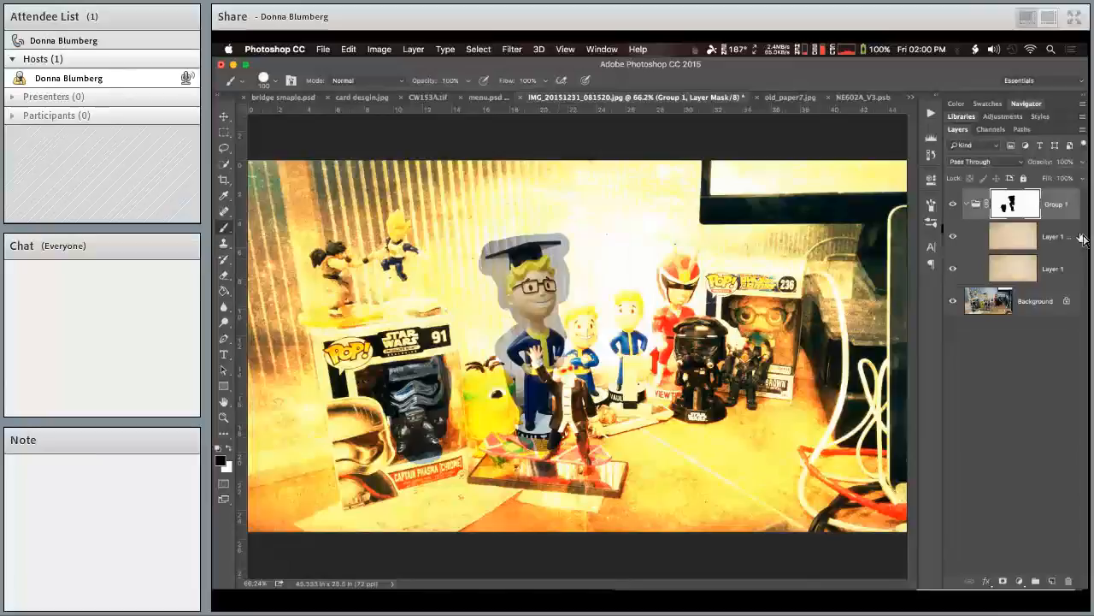
- Select the Layer 1 copy and undo all the brush strokes on Group 1's mask
{"action": "left_click", "coordinate": [1020, 243]}
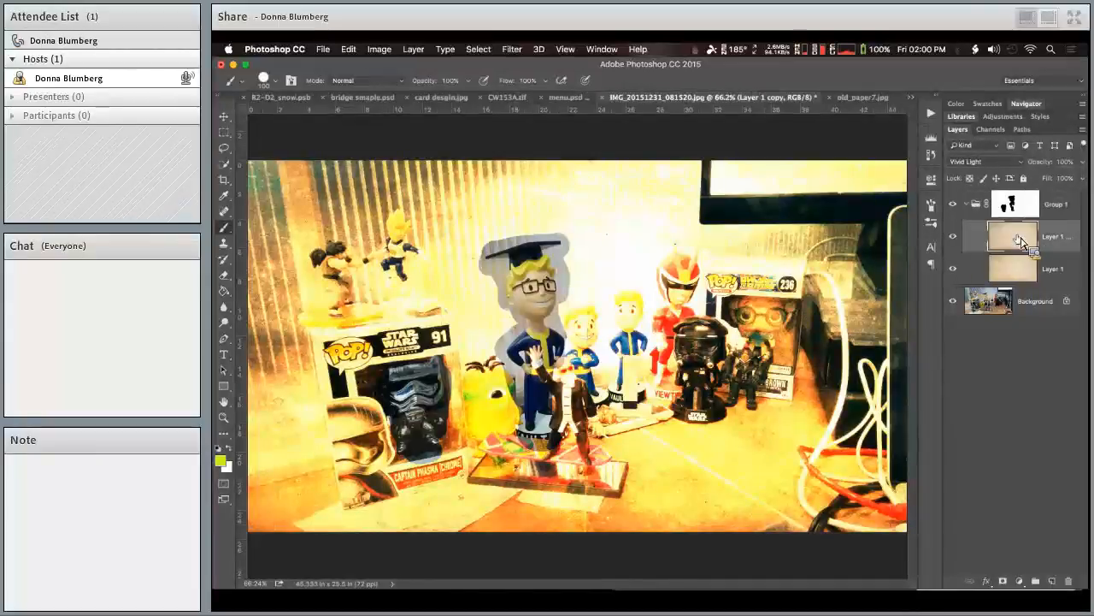
{"action": "key", "text": "super+z"}
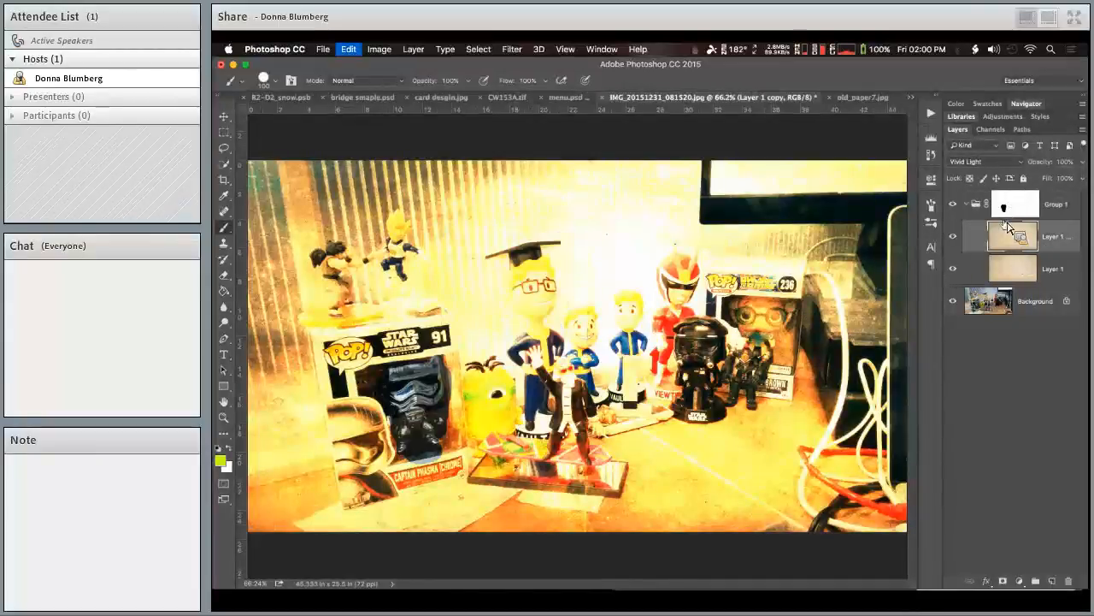
{"action": "key", "text": "super+z"}
{"action": "key", "text": "super+z"}
{"action": "key", "text": "super+z"}
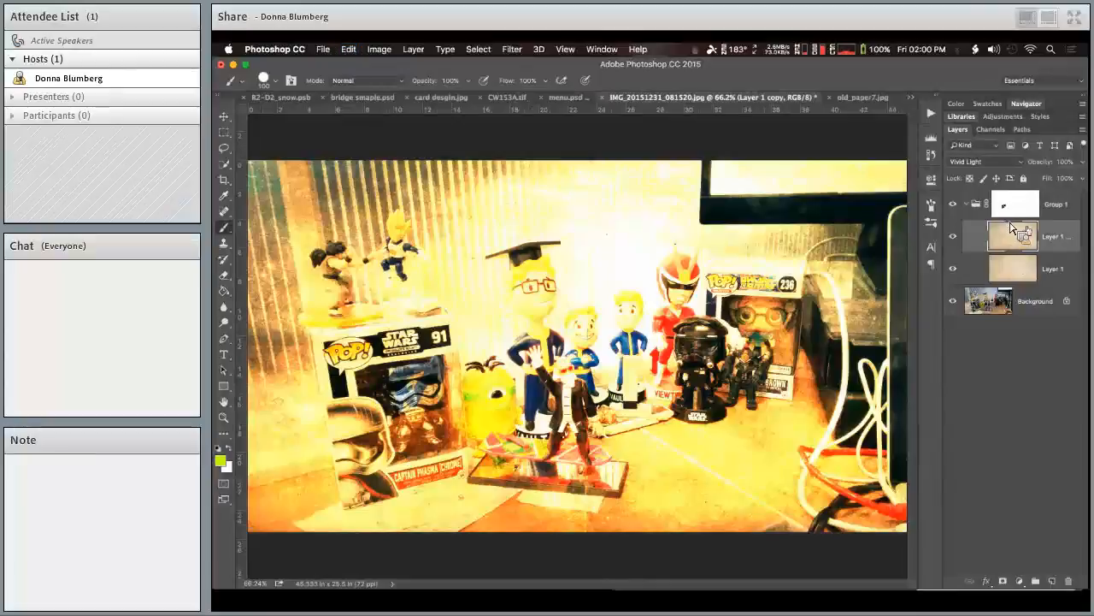
{"action": "key", "text": "super+z"}
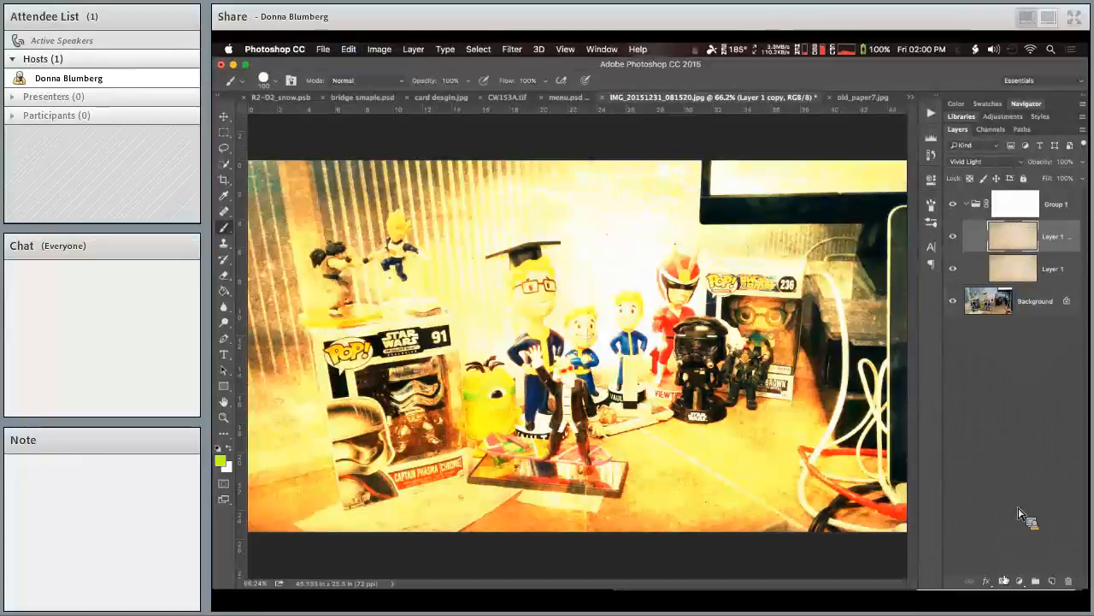
- Add a layer mask to the Layer 1 copy and paint black over the graduate figure's head
{"action": "left_click", "coordinate": [1006, 581]}
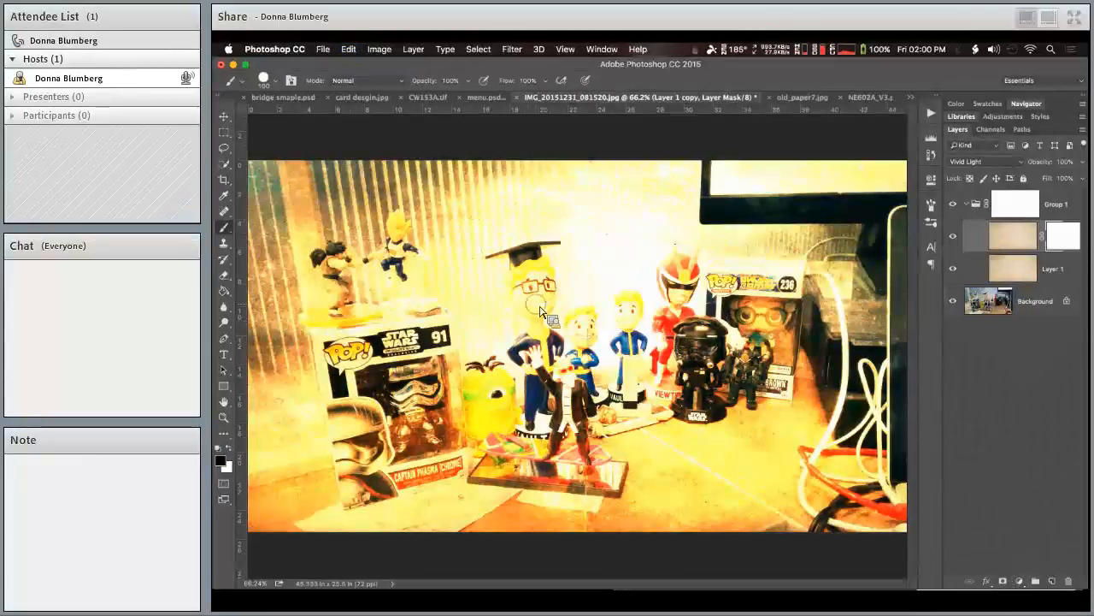
{"action": "mouse_move", "coordinate": [524, 295]}
{"action": "left_mouse_down"}
{"action": "mouse_move", "coordinate": [512, 330]}
{"action": "mouse_move", "coordinate": [547, 275]}
{"action": "mouse_move", "coordinate": [547, 327]}
{"action": "left_mouse_up"}
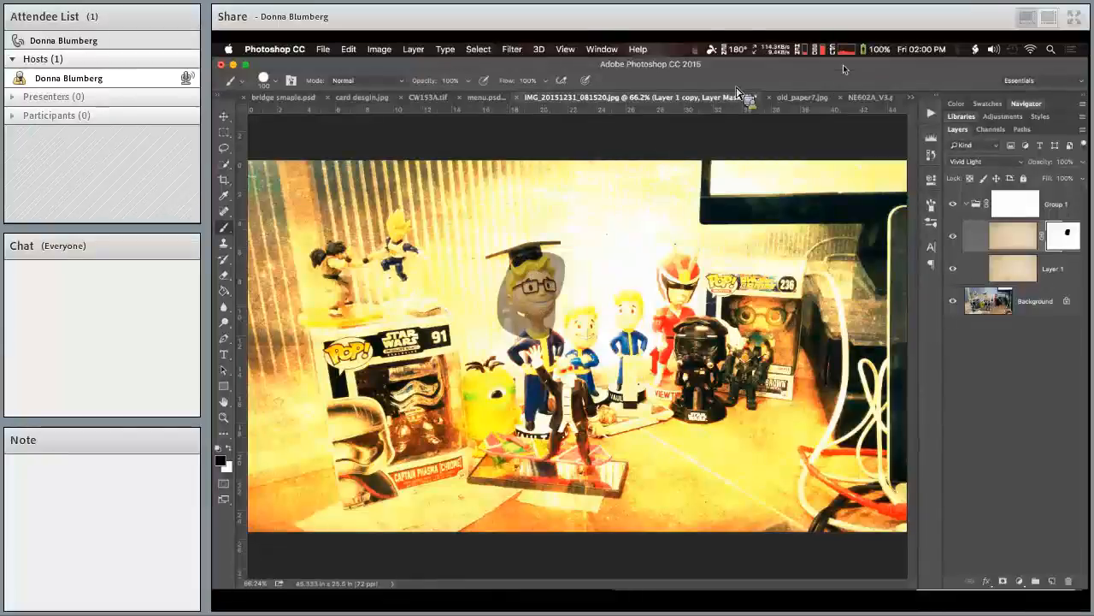
{"action": "left_click", "coordinate": [911, 98]}
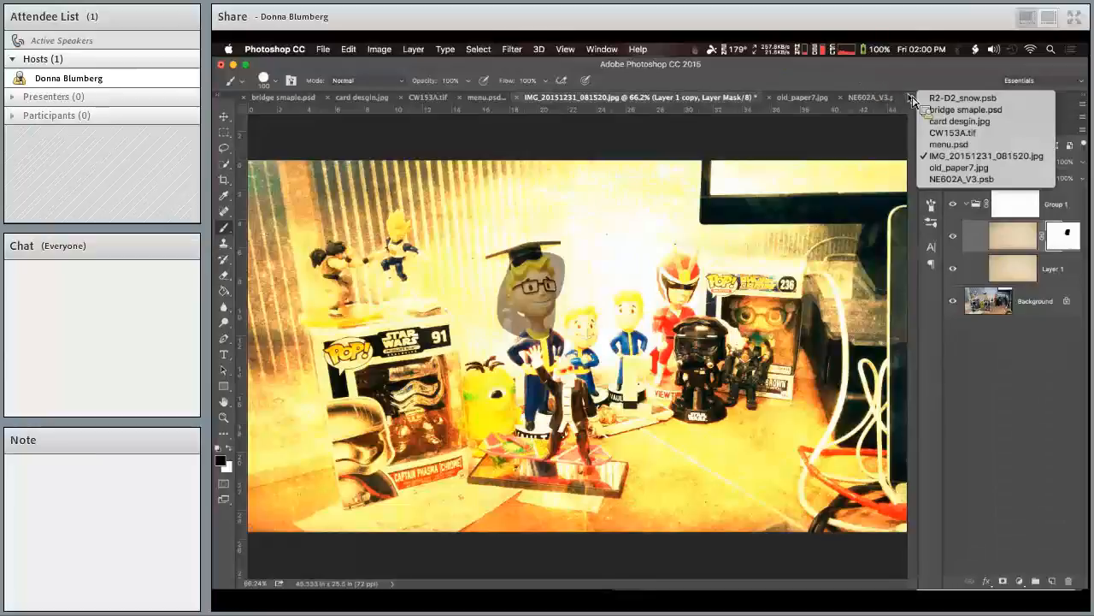
{"action": "left_click", "coordinate": [910, 98]}
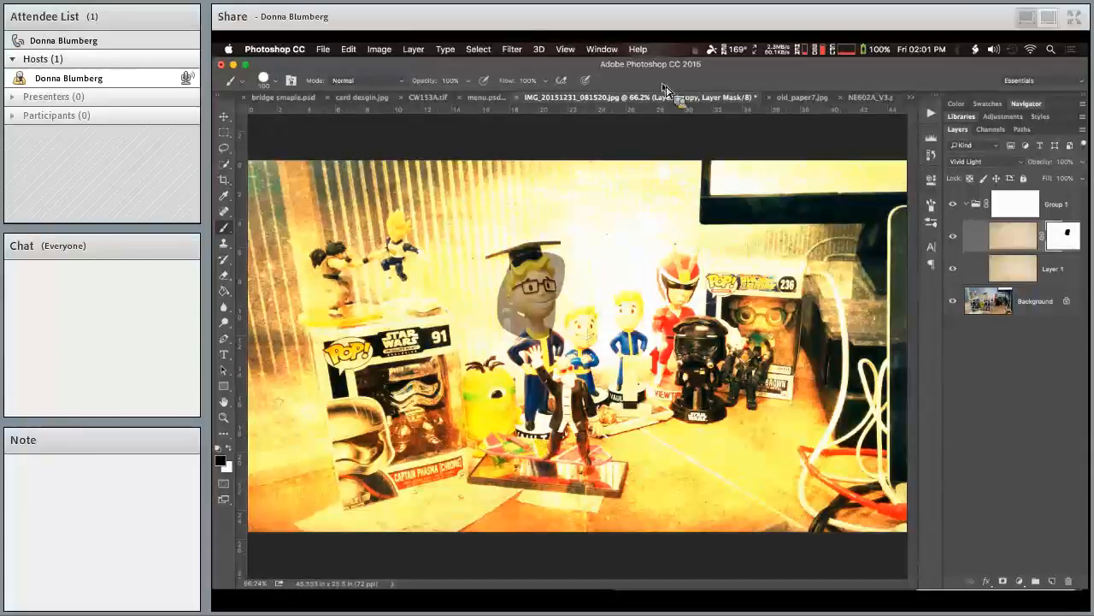
- In menu.psd, step the Layer 1 copy's blend mode through Multiply to Darken, and toggle its visibility to compare
{"action": "left_click", "coordinate": [487, 97]}
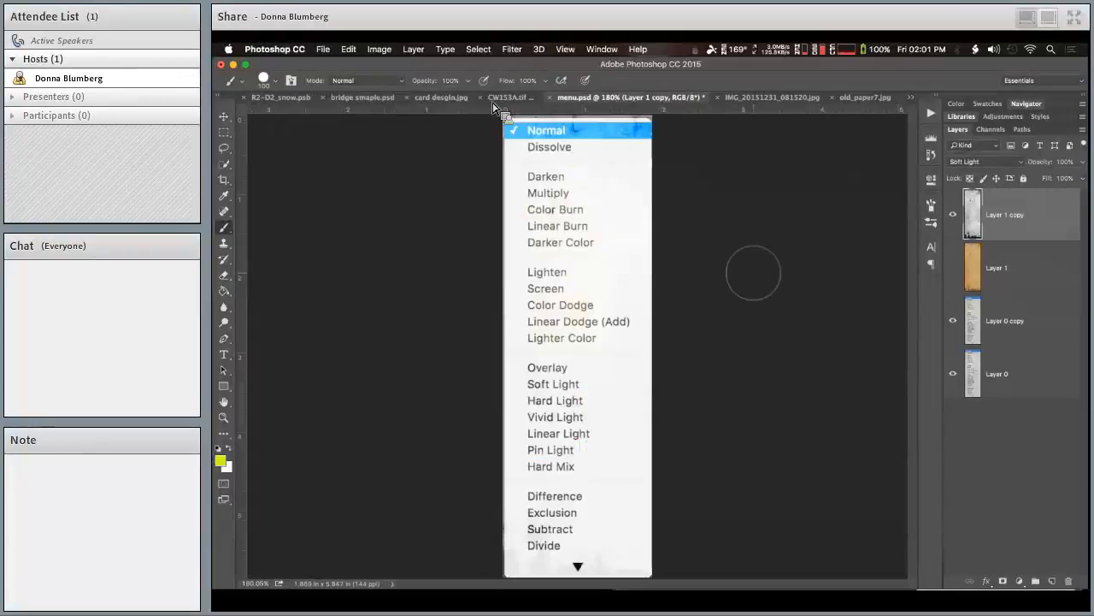
{"action": "left_click", "coordinate": [1018, 161]}
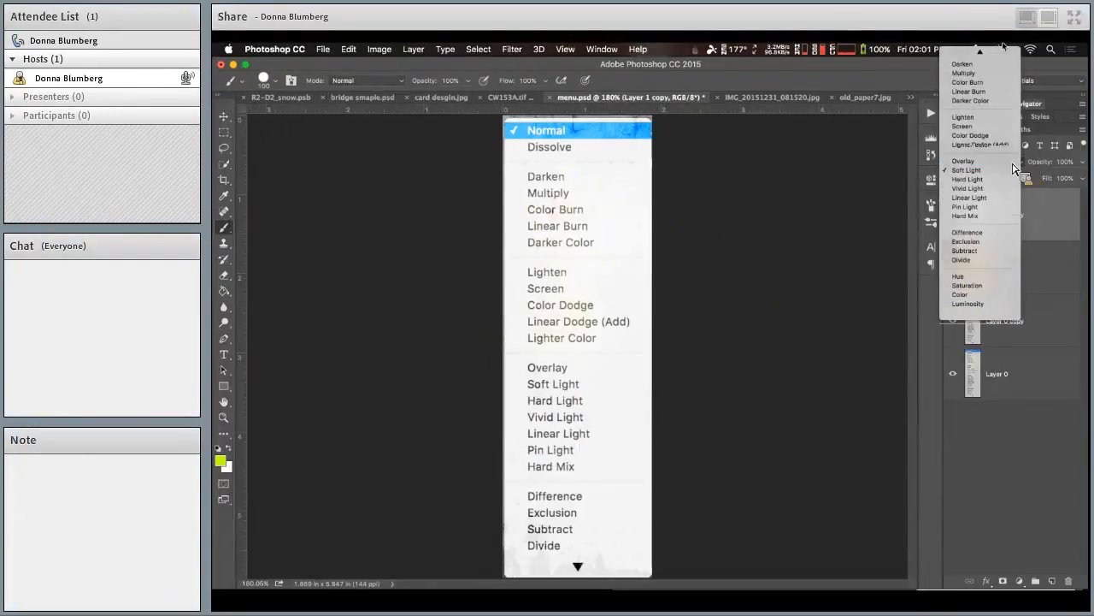
{"action": "left_click", "coordinate": [975, 87]}
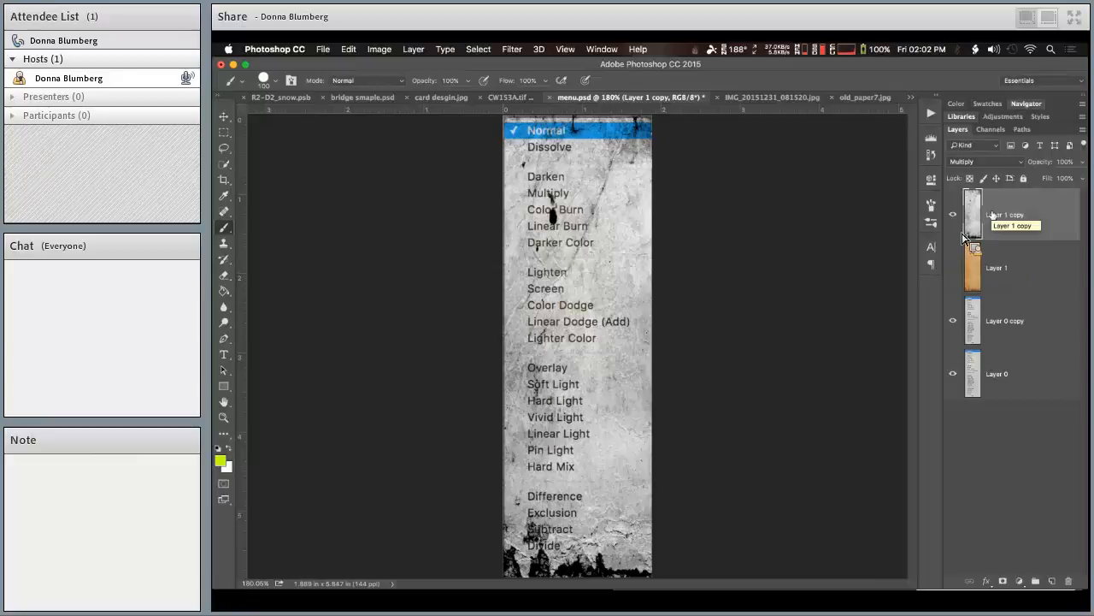
{"action": "left_click", "coordinate": [987, 162]}
{"action": "left_click", "coordinate": [985, 152]}
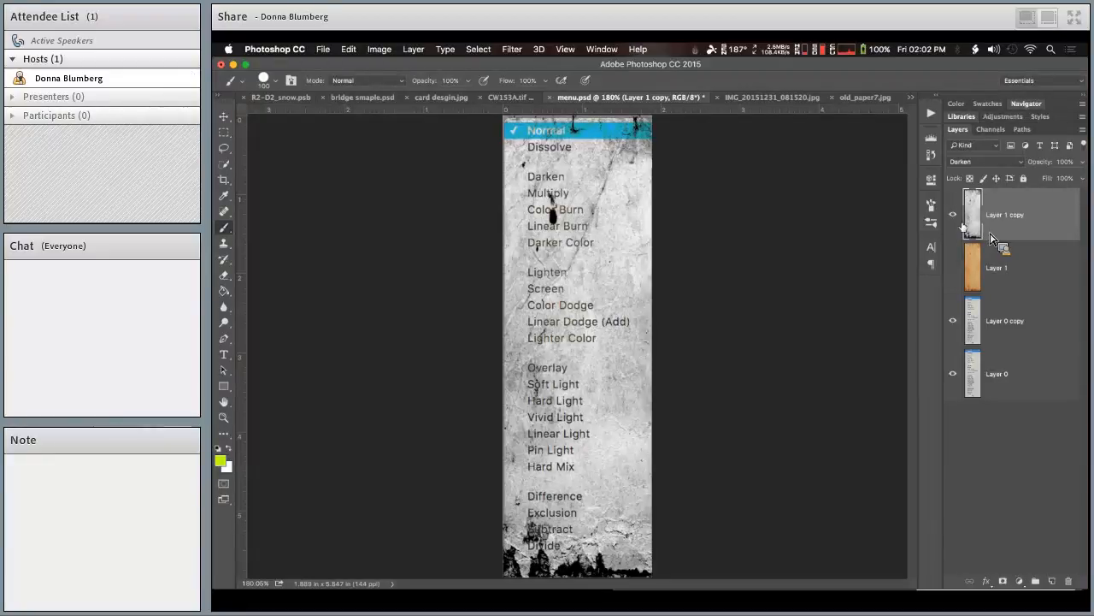
{"action": "left_click", "coordinate": [954, 216]}
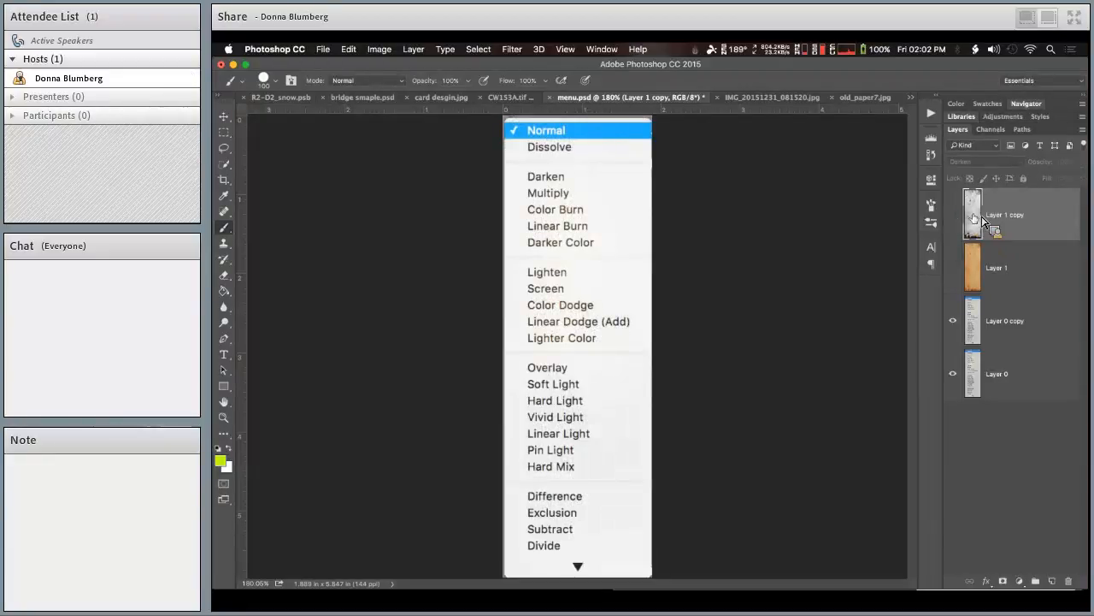
{"action": "left_click", "coordinate": [954, 215]}
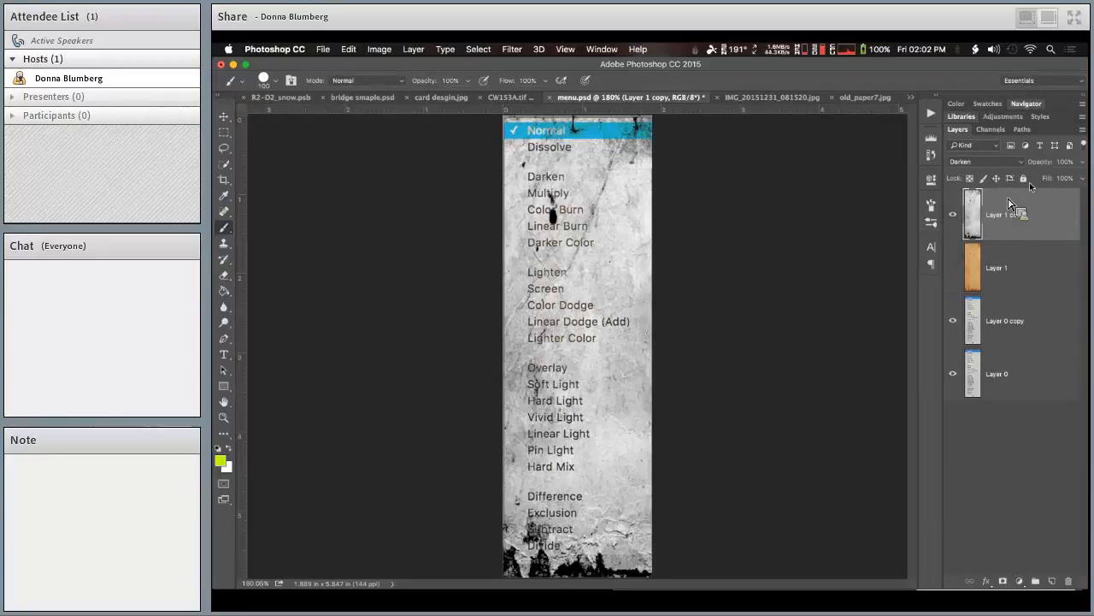
- Set the Layer 1 copy's blend mode to Normal and its opacity to 51%
{"action": "left_click", "coordinate": [1009, 163]}
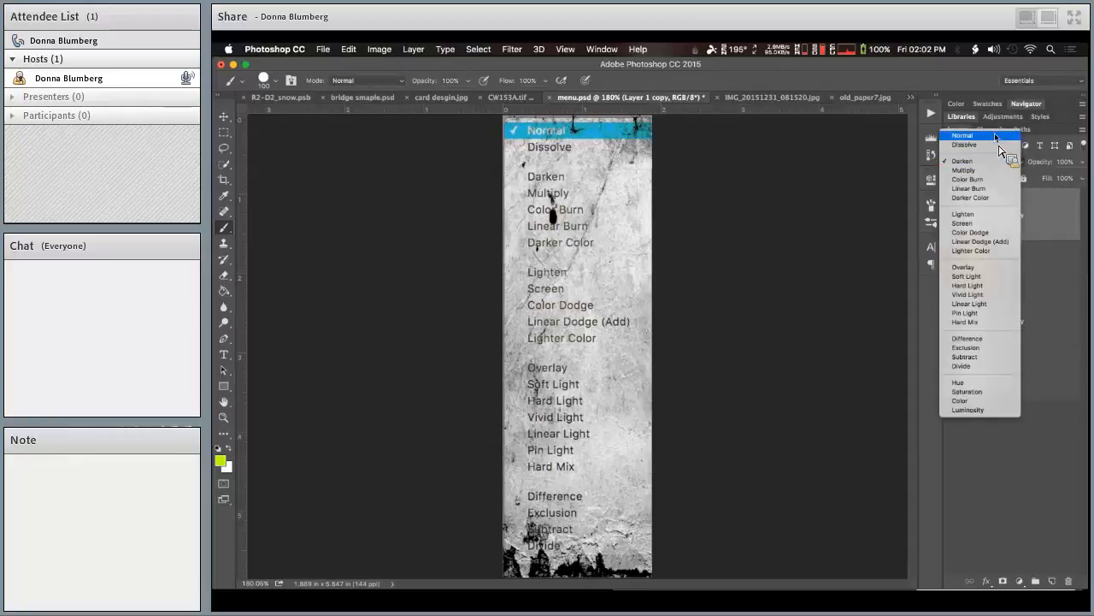
{"action": "left_click", "coordinate": [1002, 140]}
{"action": "left_click_drag", "start_coordinate": [1042, 164], "coordinate": [1019, 166]}
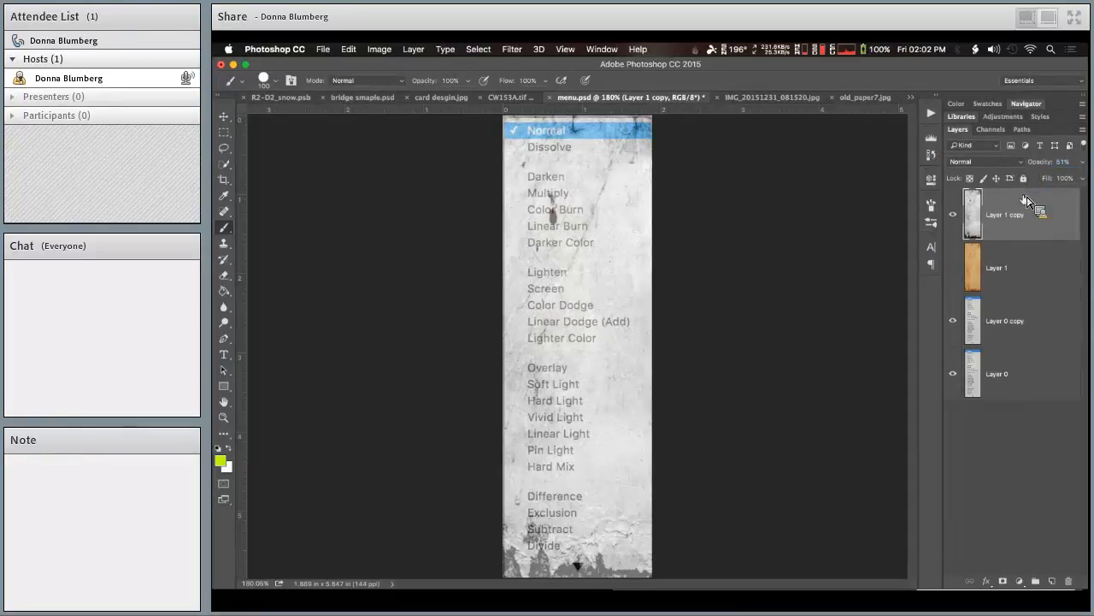
- Add a Brightness/Contrast adjustment layer above the Layer 1 copy
{"action": "left_click", "coordinate": [1019, 580]}
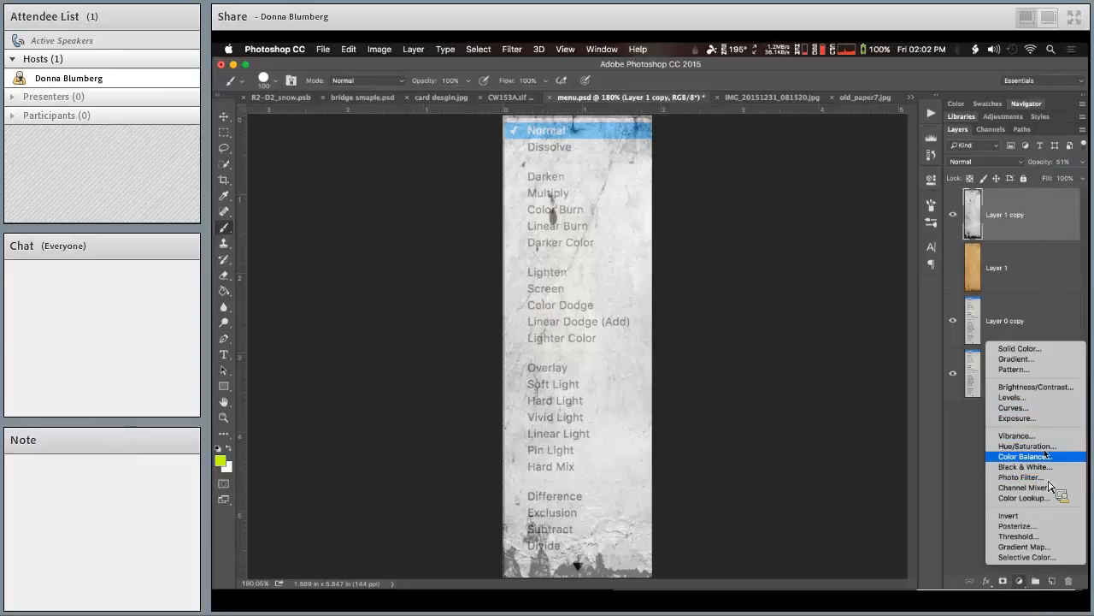
{"action": "left_click", "coordinate": [1037, 387]}
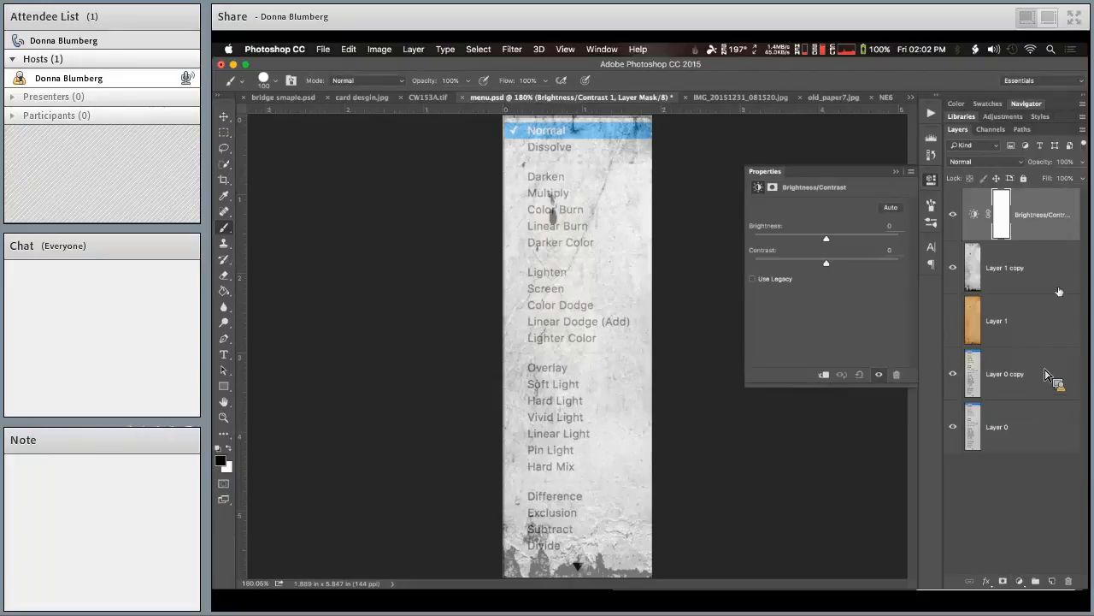
- Lower the Brightness/Contrast adjustment layer's brightness to -83 and close its settings
{"action": "left_click_drag", "start_coordinate": [826, 238], "coordinate": [788, 239]}
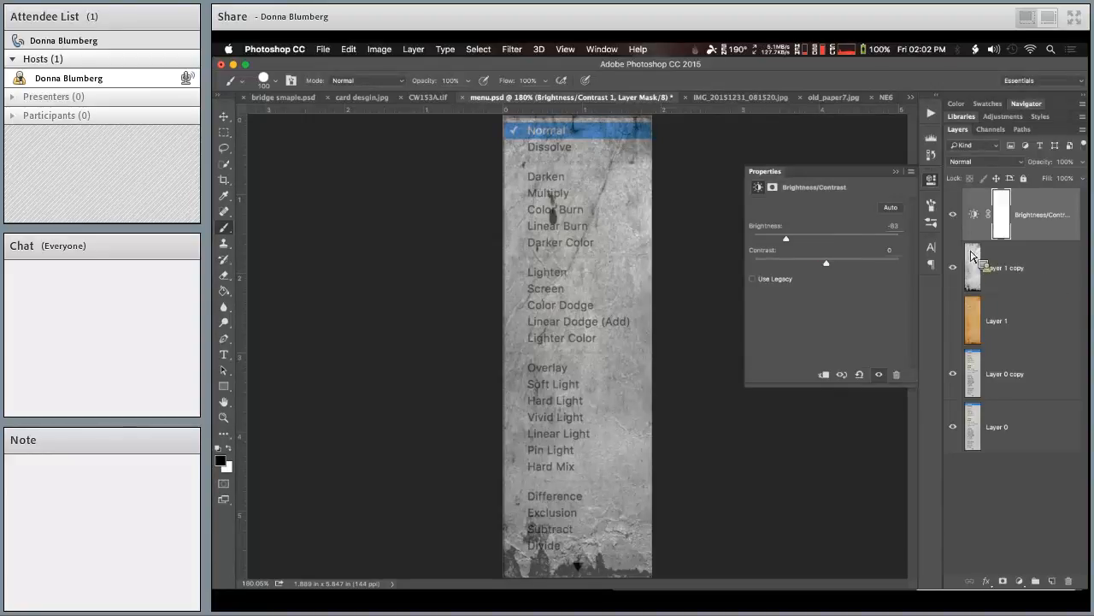
{"action": "left_click", "coordinate": [896, 171]}
- Hide the adjustment layer and Layer 1 copy, show Layer 1, and set it to Normal blend mode at 49% opacity
{"action": "left_click", "coordinate": [953, 215]}
{"action": "left_click", "coordinate": [952, 268]}
{"action": "left_click", "coordinate": [952, 321]}
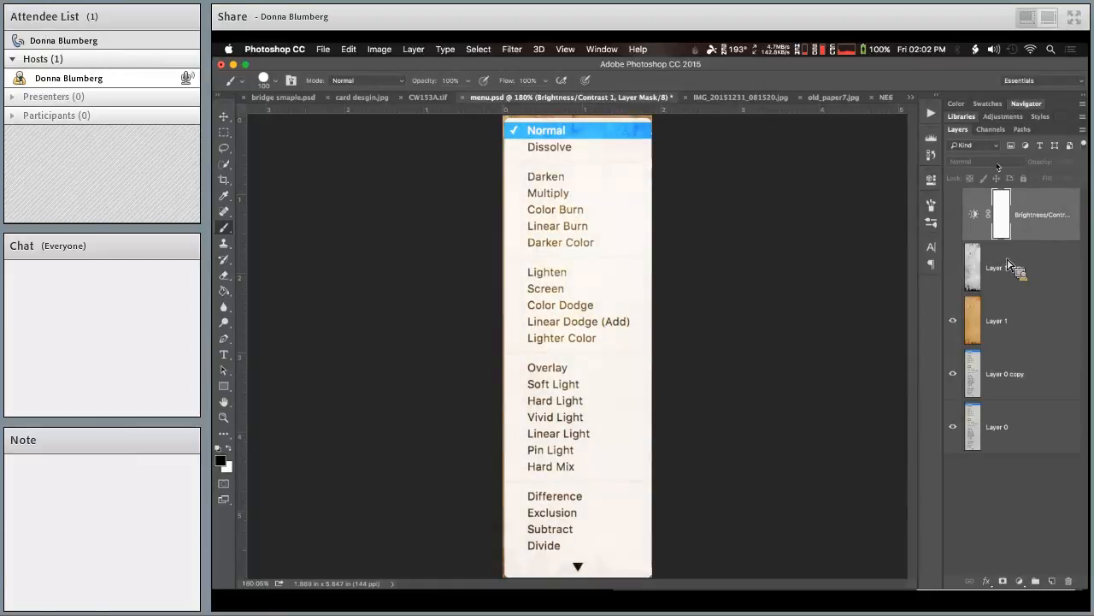
{"action": "left_click", "coordinate": [1011, 316]}
{"action": "left_click_drag", "start_coordinate": [1048, 174], "coordinate": [1019, 167]}
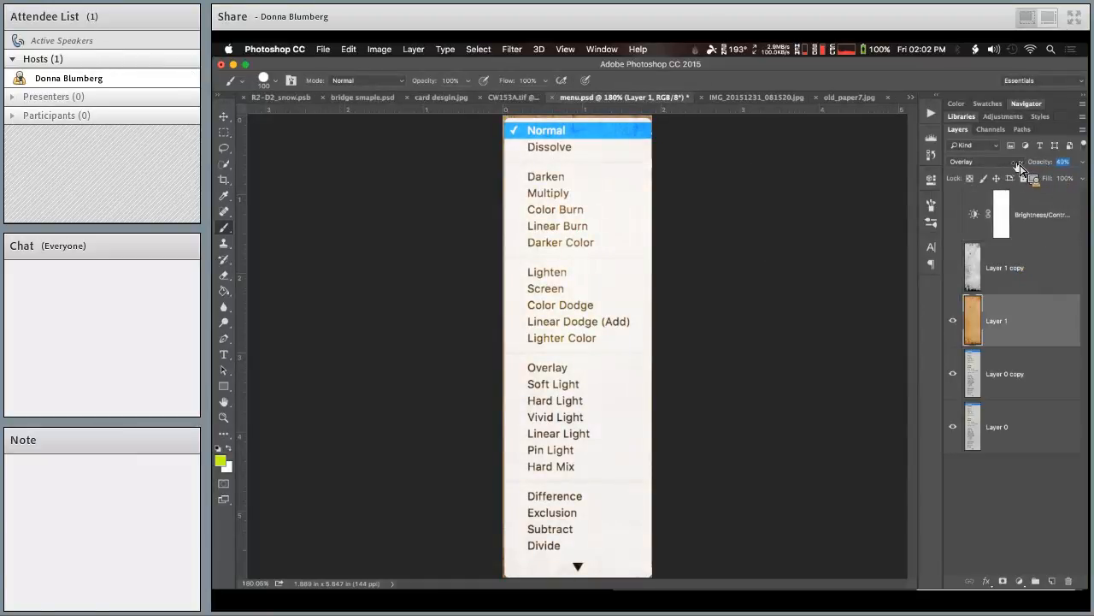
{"action": "left_click", "coordinate": [984, 161]}
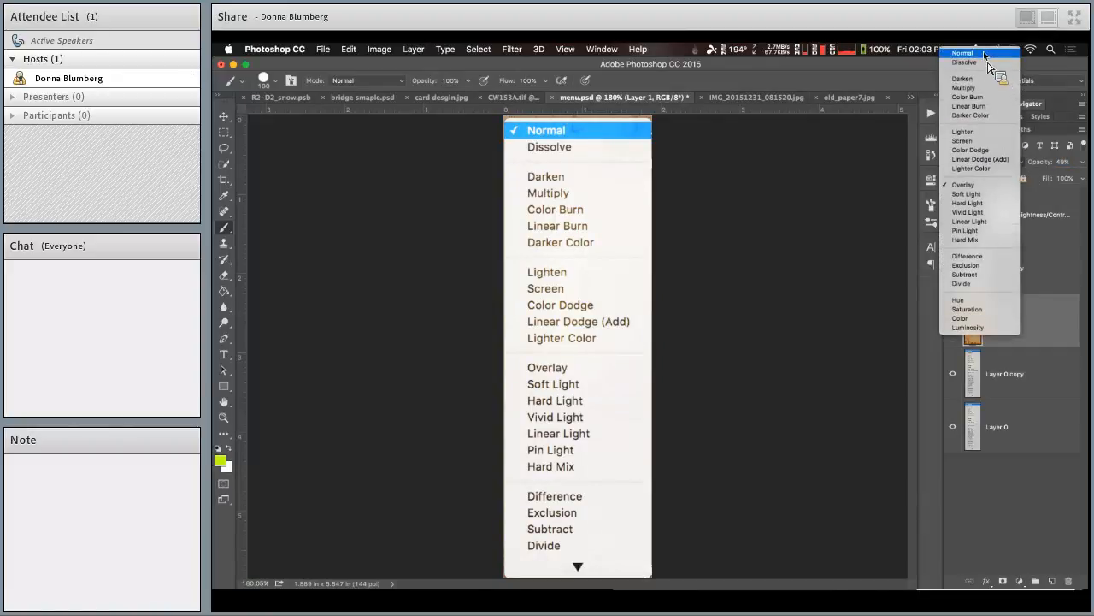
{"action": "left_click", "coordinate": [983, 53]}
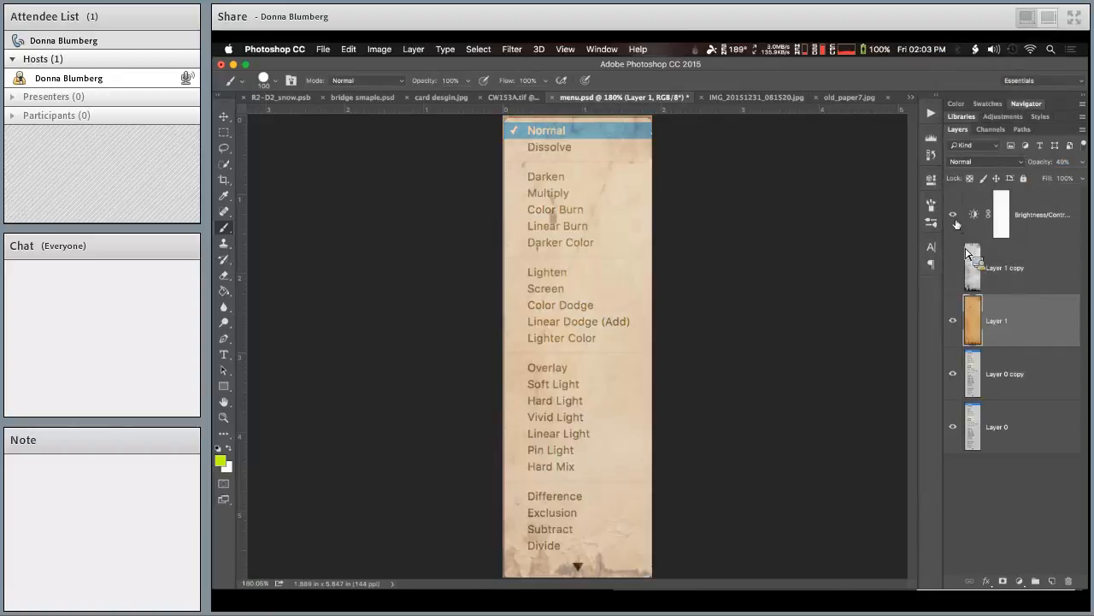
- Toggle the Brightness/Contrast layer's visibility to compare its effect on Layer 1, leaving it switched on
{"action": "left_click", "coordinate": [956, 221]}
{"action": "left_click", "coordinate": [956, 220]}
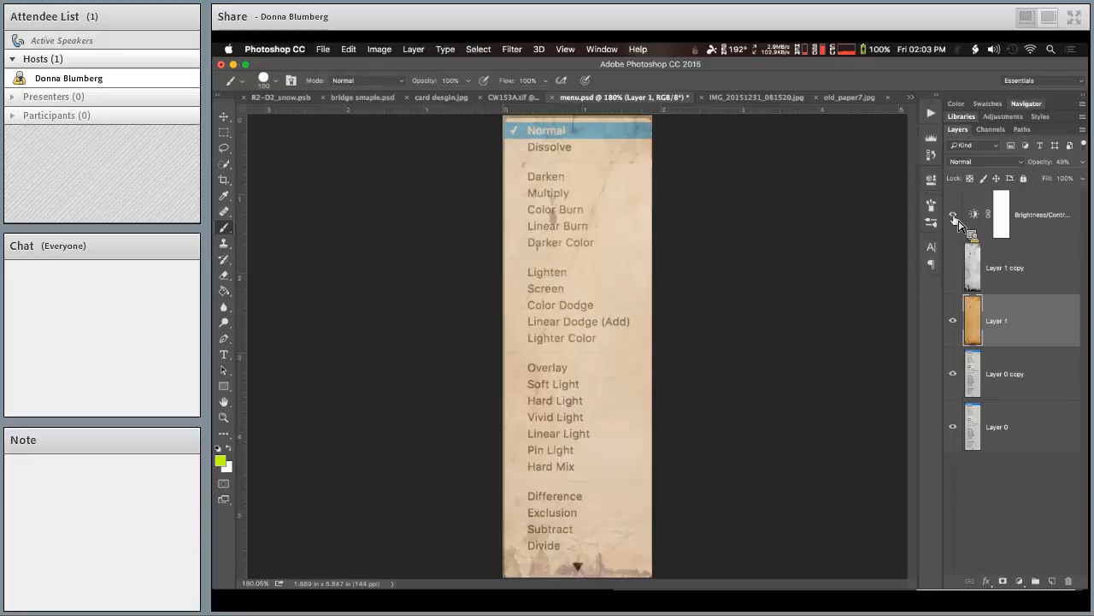
{"action": "left_click", "coordinate": [955, 217]}
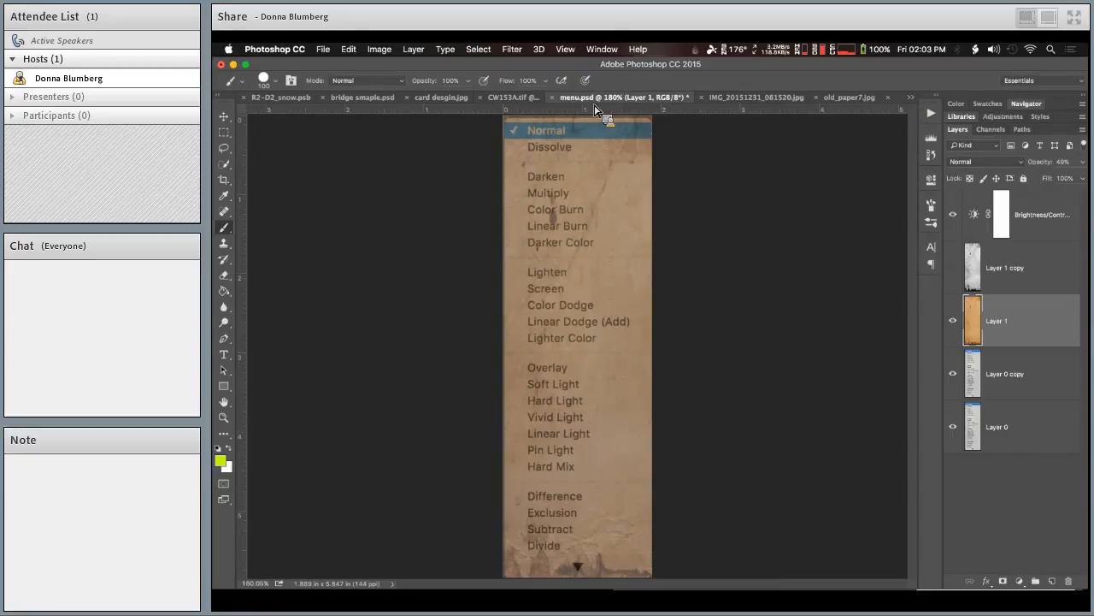
- Look through card desgin.jpg and bridge smaple.psd, and check the image size of R2-D2_snow.psb without changing it
{"action": "left_click", "coordinate": [429, 100]}
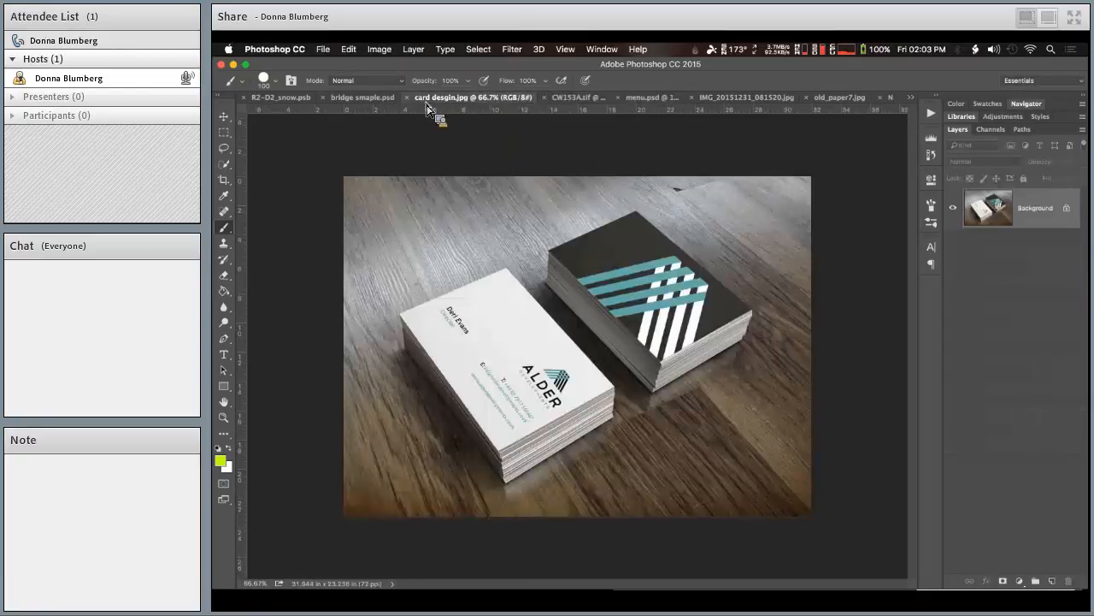
{"action": "left_click", "coordinate": [360, 101]}
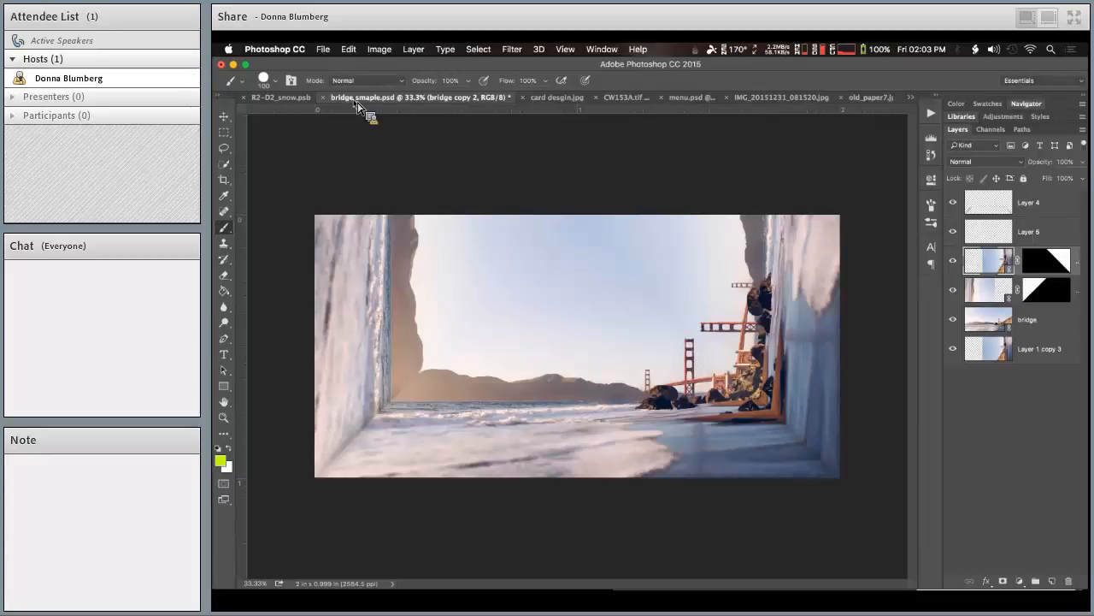
{"action": "left_click", "coordinate": [271, 101]}
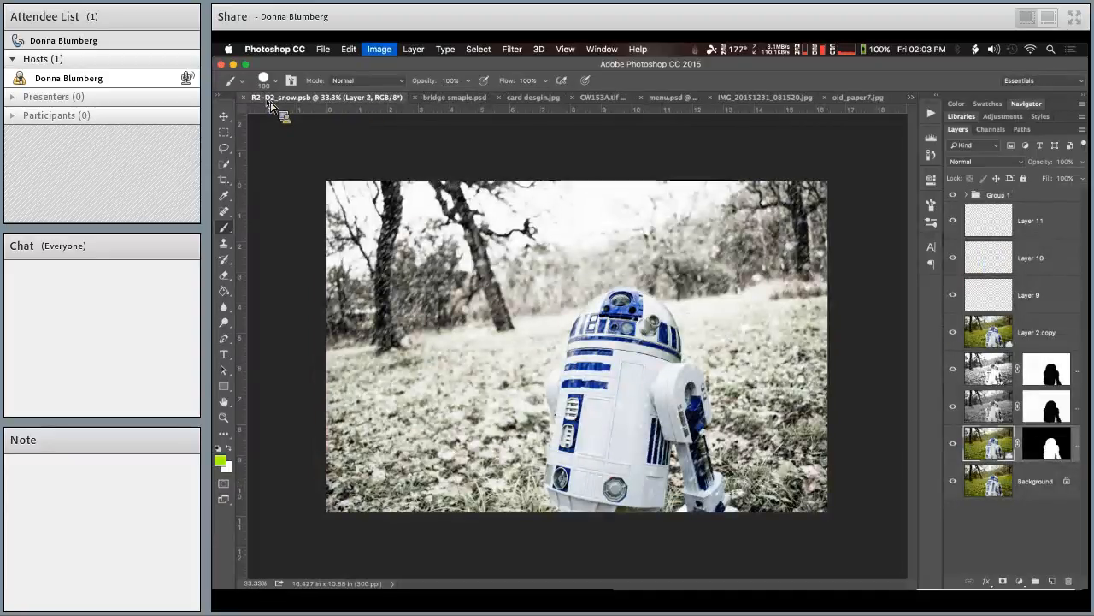
{"action": "key", "text": "super+alt+i"}
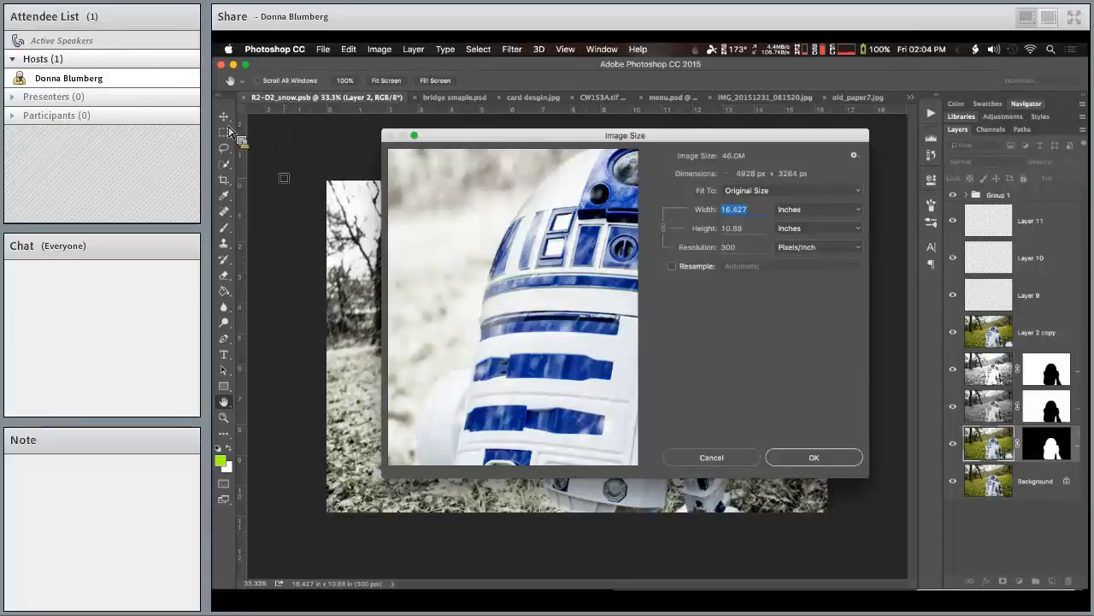
{"action": "left_click", "coordinate": [733, 457]}
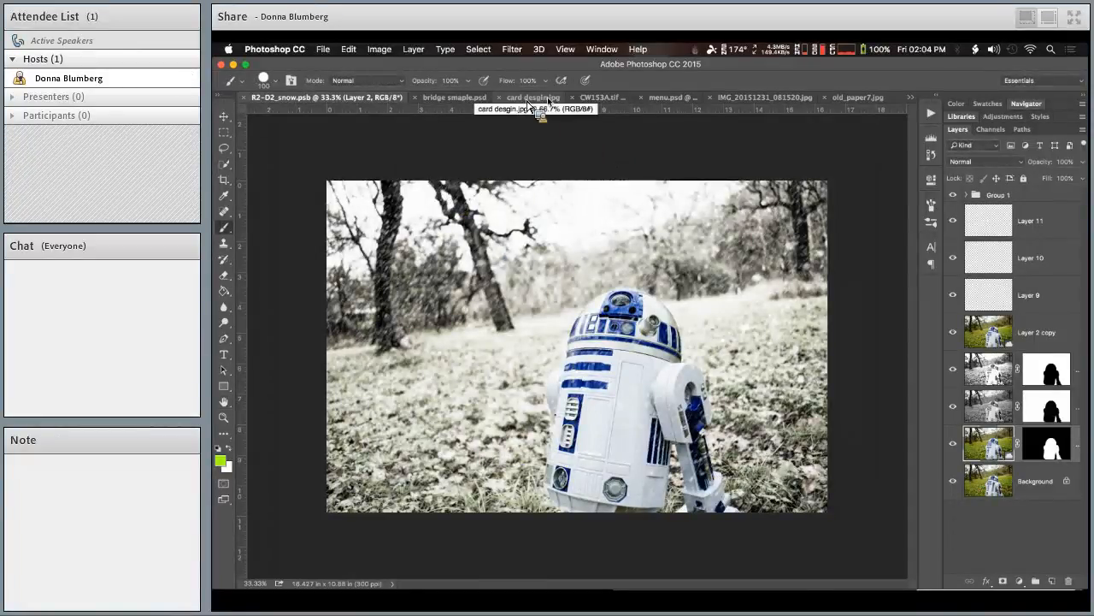
- In bridge smaple.psd, open the source image of the bridge copy 2 smart object for editing
{"action": "left_click", "coordinate": [469, 101]}
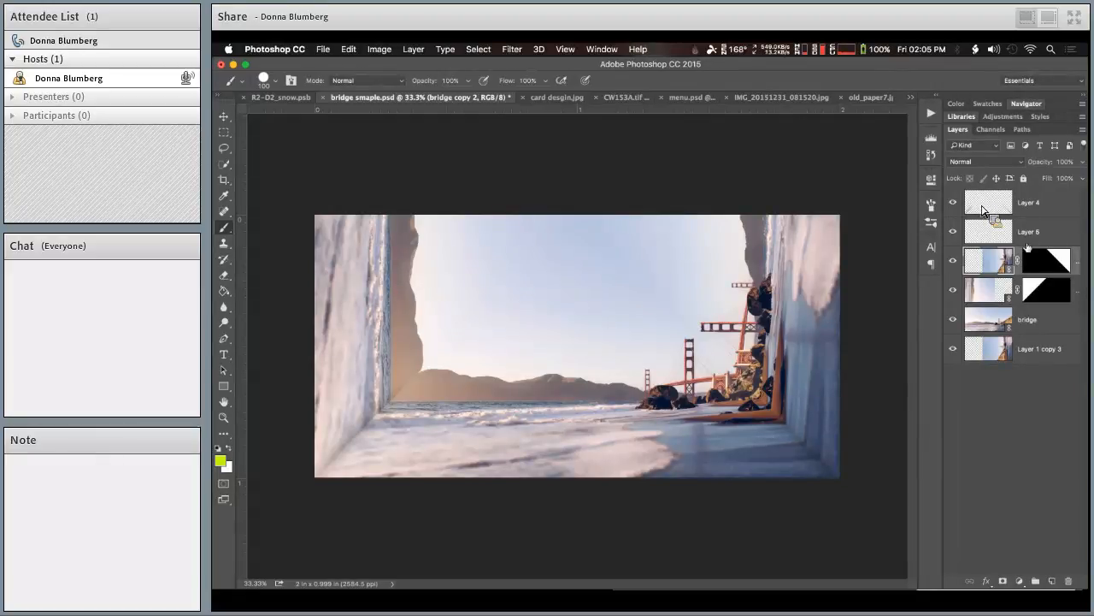
{"action": "double_click", "coordinate": [1013, 273]}
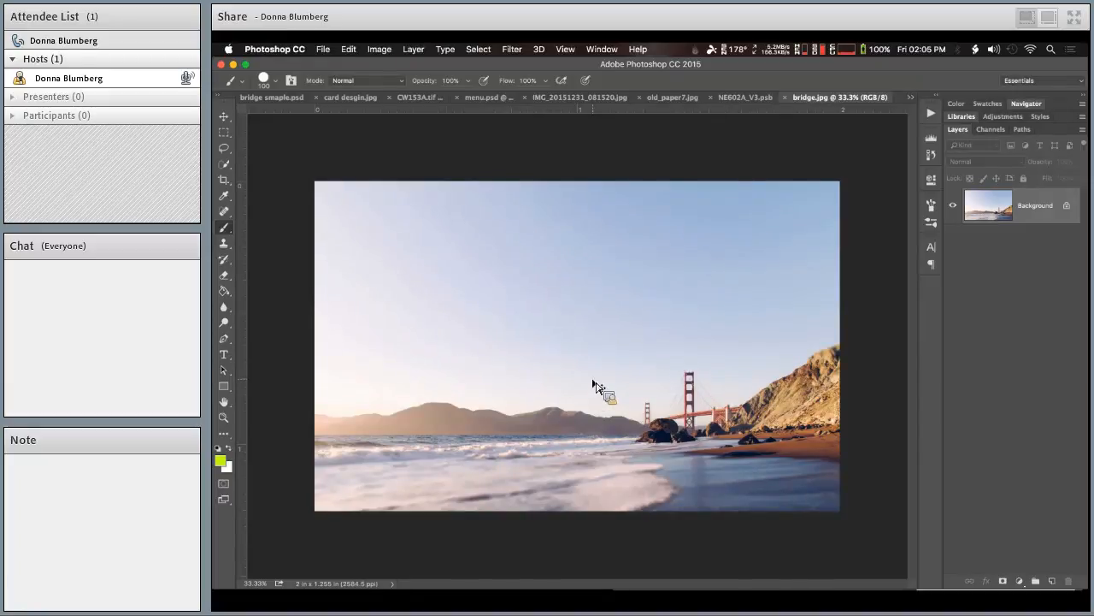
- Recolor bridge.jpg to green and purple tones with Hue/Saturation, save it, and return to bridge smaple.psd
{"action": "key", "text": "super+u"}
{"action": "left_click_drag", "start_coordinate": [837, 308], "coordinate": [822, 306]}
{"action": "mouse_move", "coordinate": [867, 338]}
{"action": "left_mouse_down"}
{"action": "mouse_move", "coordinate": [834, 339]}
{"action": "mouse_move", "coordinate": [867, 340]}
{"action": "left_mouse_up"}
{"action": "left_click", "coordinate": [1014, 246]}
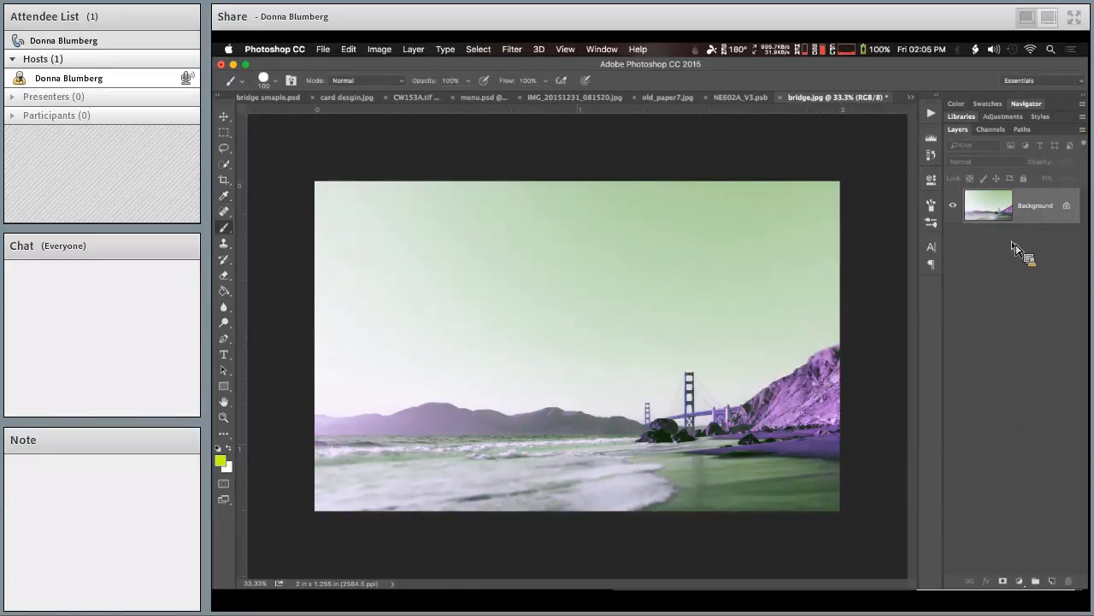
{"action": "key", "text": "super+s"}
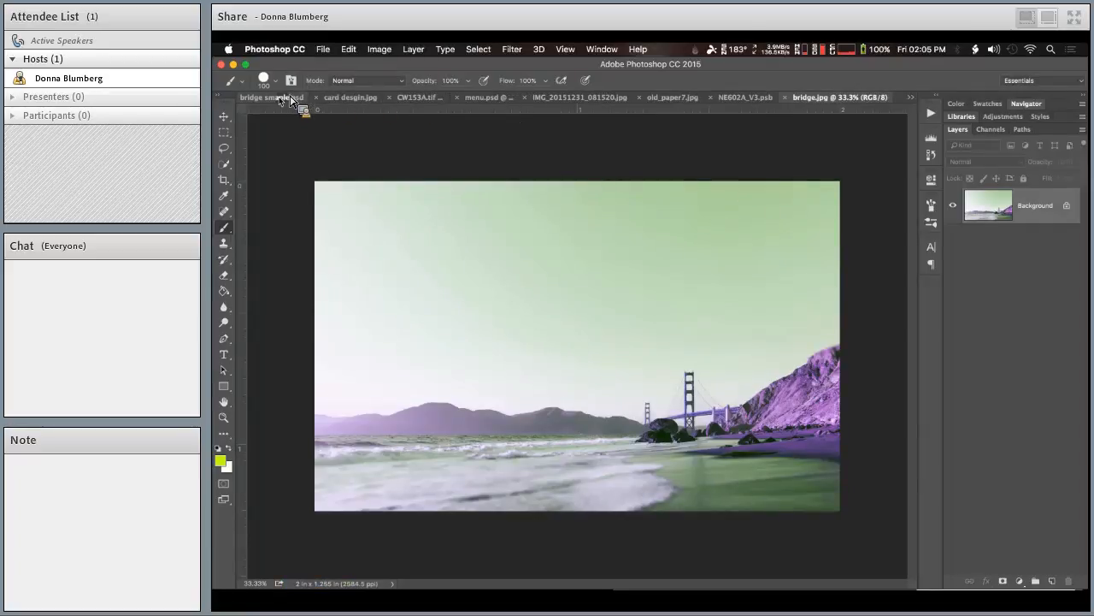
{"action": "left_click", "coordinate": [285, 97]}
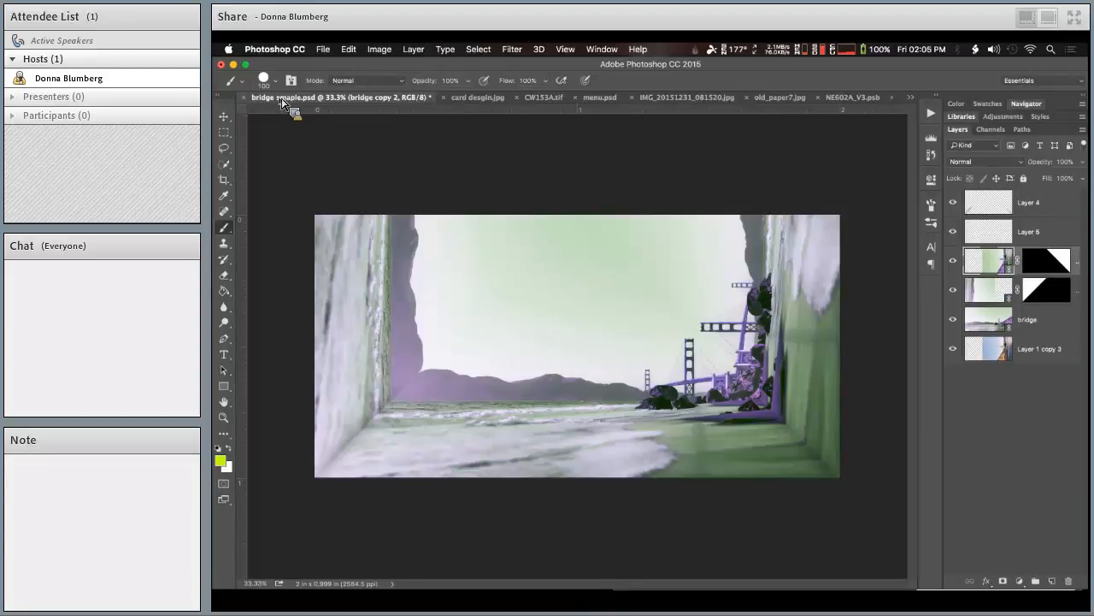
- Place New Card front.psd as a linked smart object in card desgin.jpg
{"action": "left_click", "coordinate": [484, 98]}
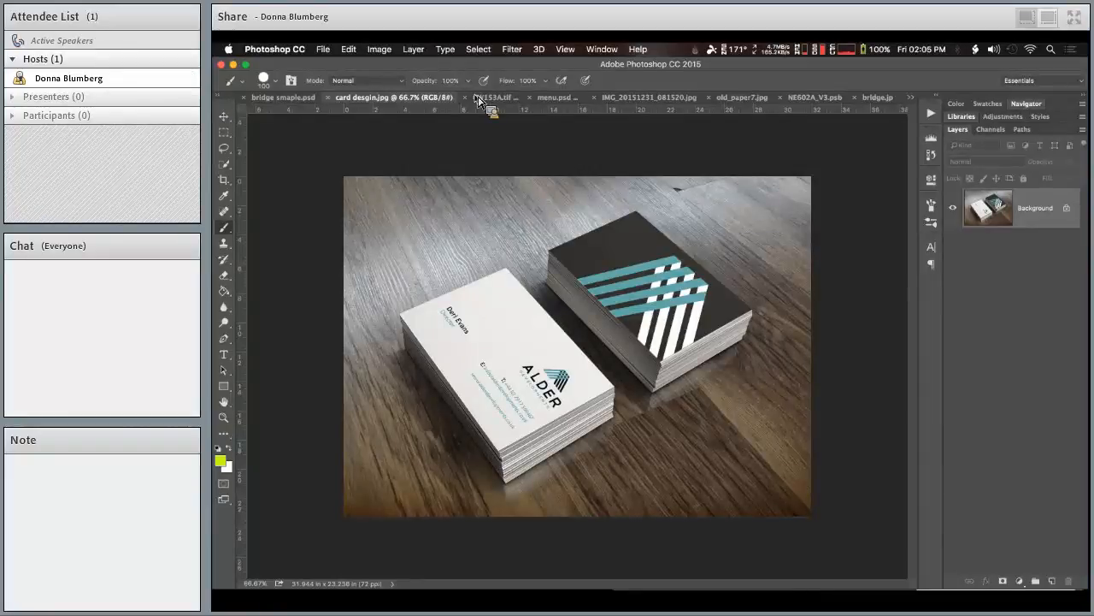
{"action": "left_click", "coordinate": [323, 49]}
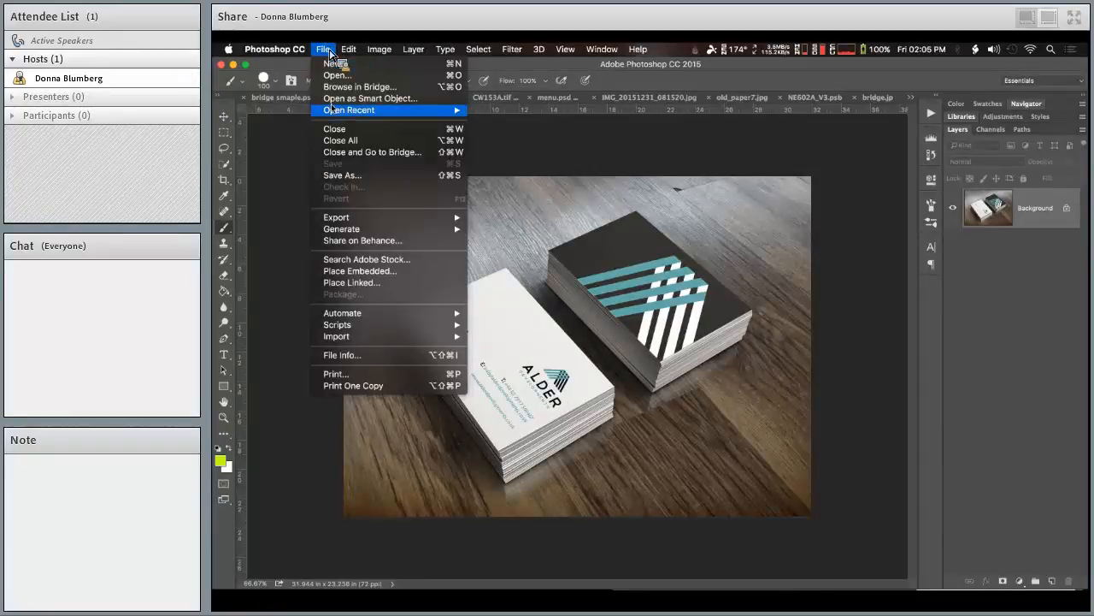
{"action": "left_click", "coordinate": [366, 288]}
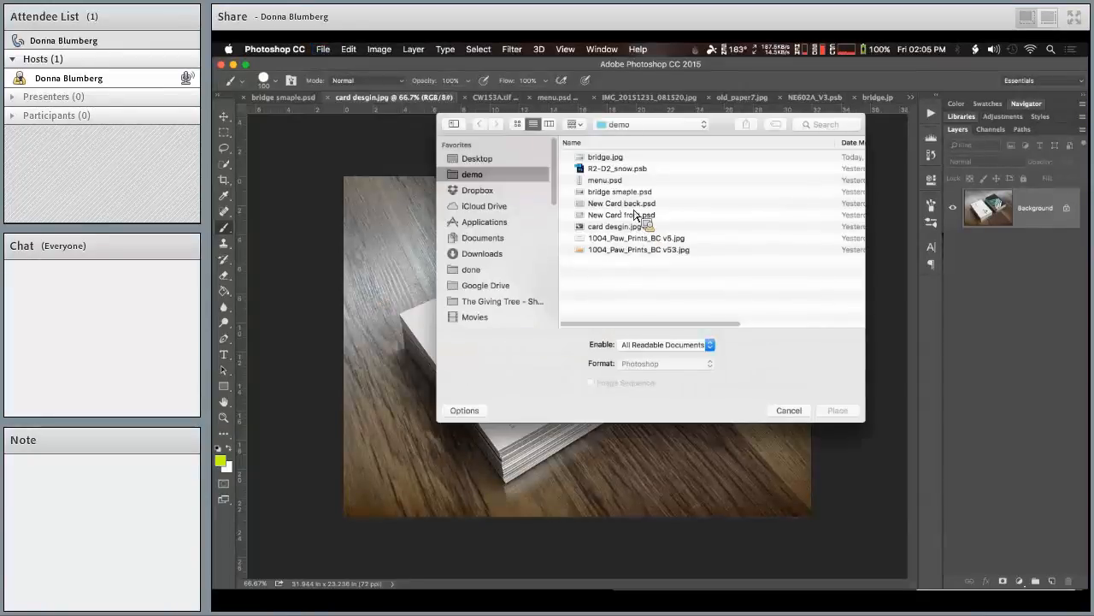
{"action": "left_click", "coordinate": [616, 203]}
{"action": "left_click", "coordinate": [616, 215]}
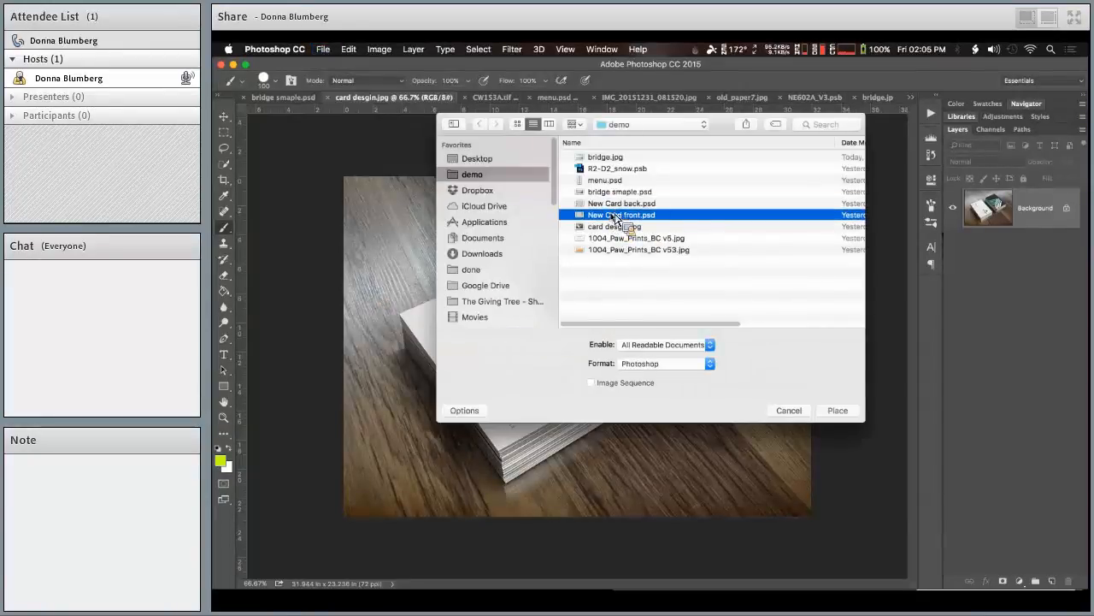
{"action": "left_click", "coordinate": [837, 411]}
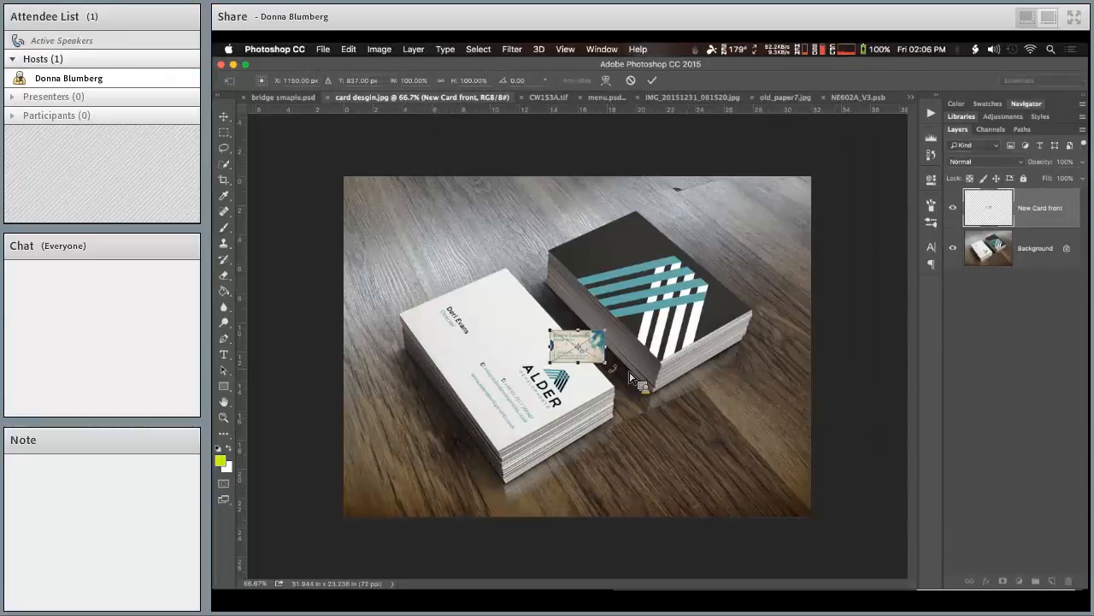
- Move the placed card onto the white card stack, rotate it about 58°, and align its top corner with the stack's top corner
{"action": "left_click_drag", "start_coordinate": [597, 359], "coordinate": [530, 353]}
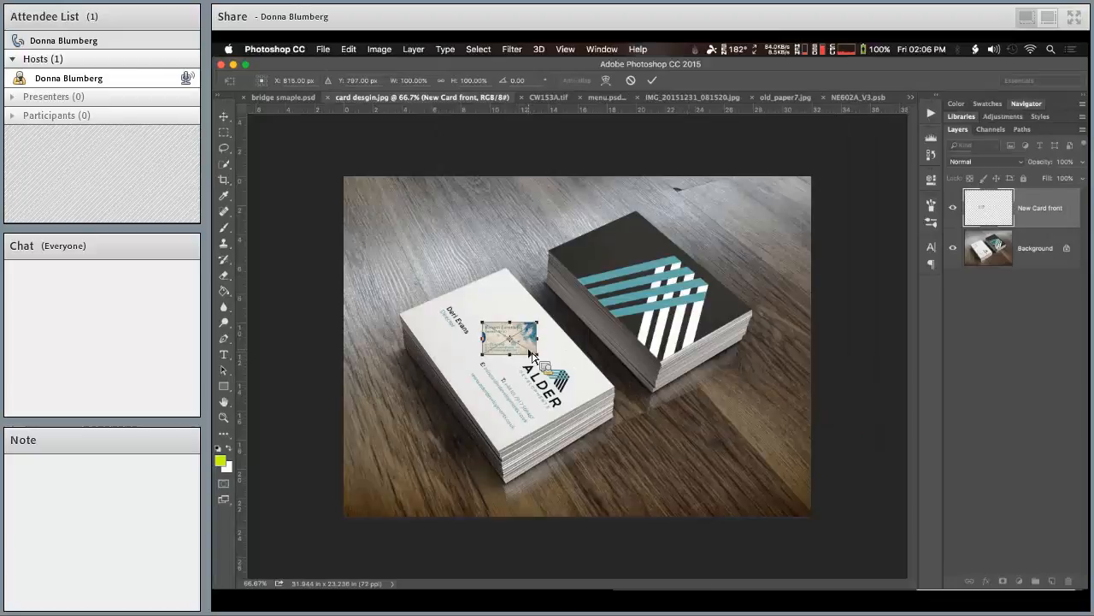
{"action": "left_click_drag", "start_coordinate": [565, 313], "coordinate": [520, 314]}
{"action": "scroll", "coordinate": [520, 314], "scroll_direction": "up", "scroll_amount": 5}
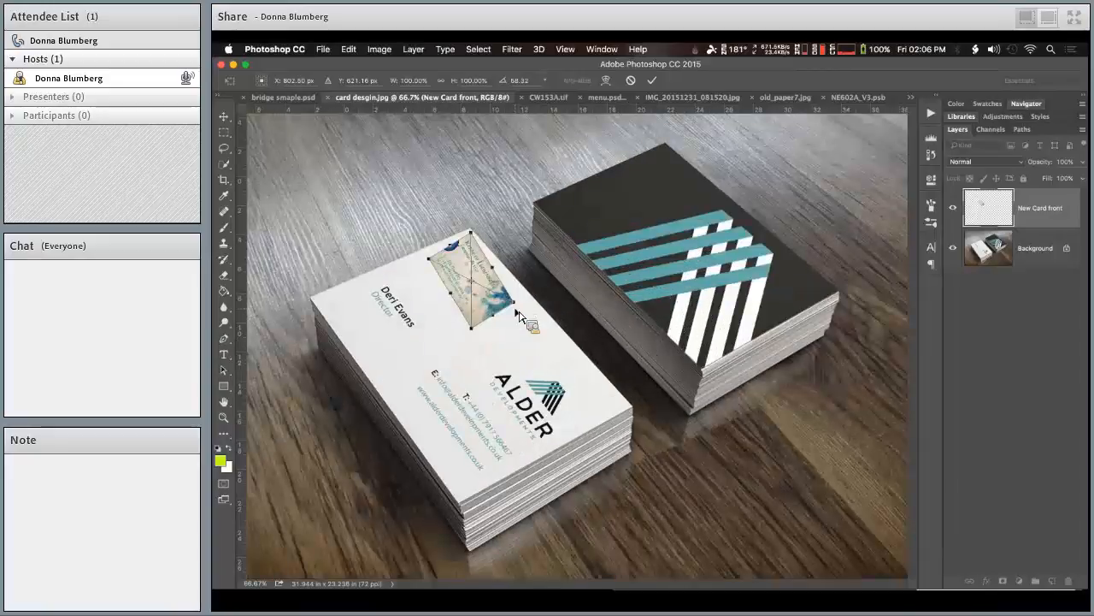
{"action": "scroll", "coordinate": [520, 316], "scroll_direction": "up", "scroll_amount": 4}
{"action": "scroll", "coordinate": [520, 316], "scroll_direction": "left", "scroll_amount": 2}
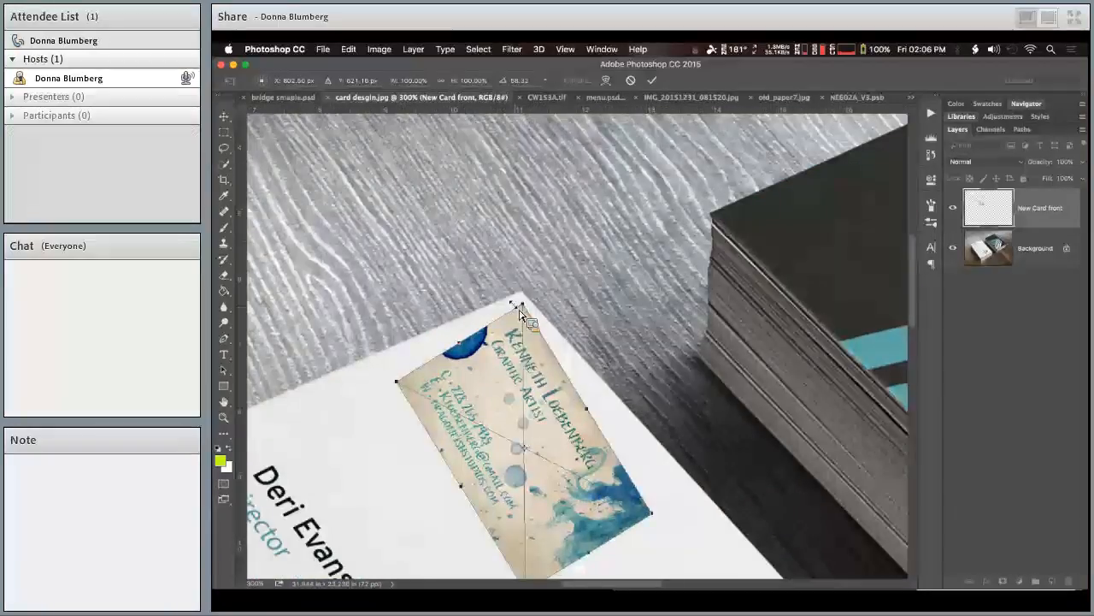
{"action": "left_click_drag", "start_coordinate": [520, 303], "coordinate": [524, 295]}
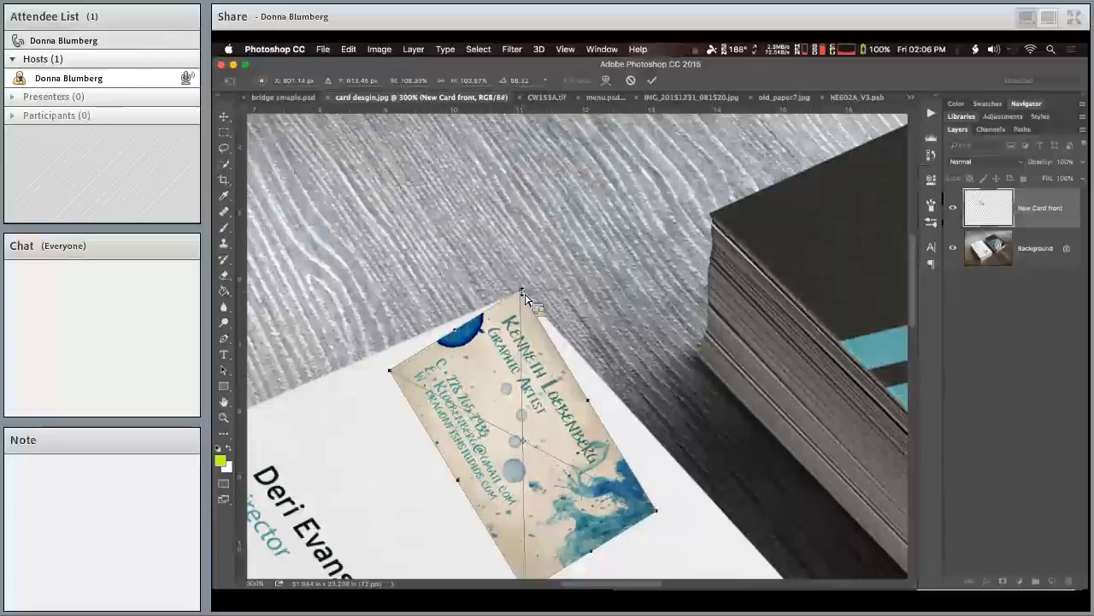
- Distort the placed card's three remaining corners to match the near, right and left corners of the white card stack
{"action": "scroll", "coordinate": [525, 299], "scroll_direction": "down", "scroll_amount": 6}
{"action": "scroll", "coordinate": [525, 300], "scroll_direction": "right", "scroll_amount": 3}
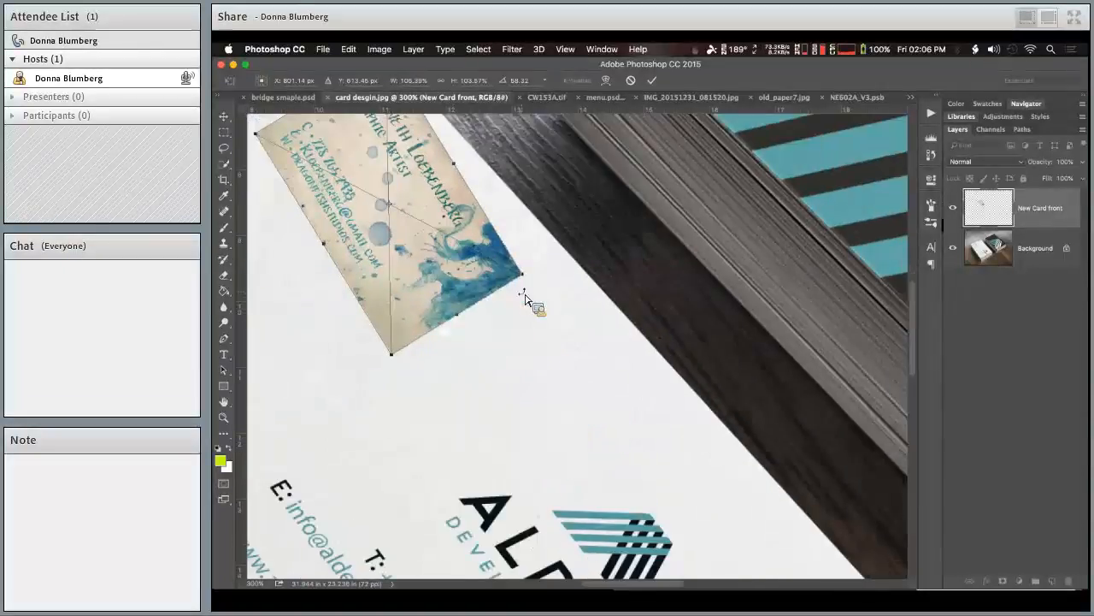
{"action": "key", "text": "super+1"}
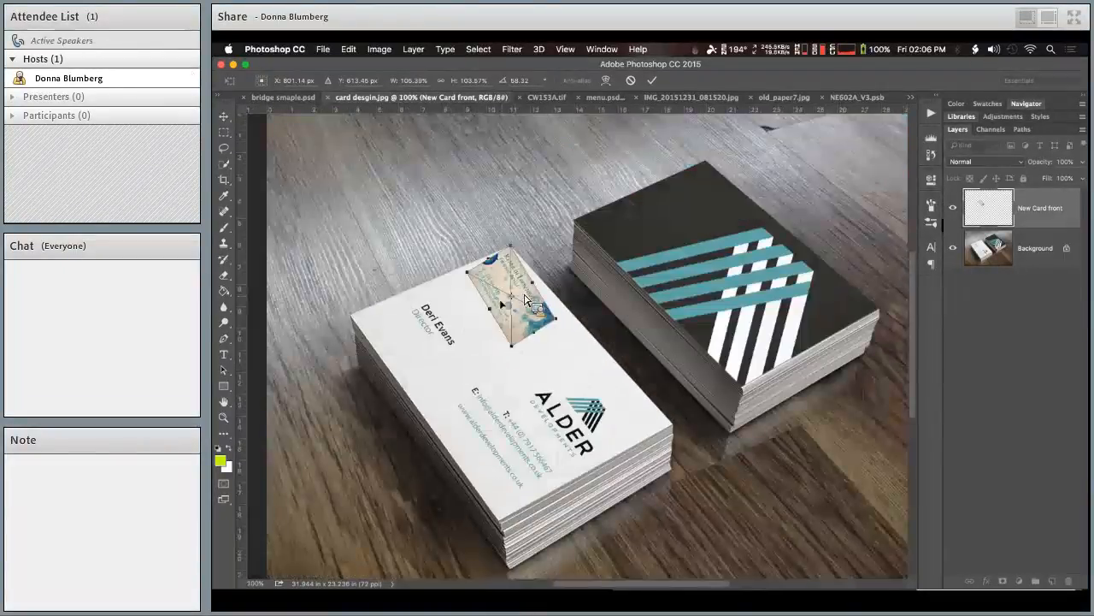
{"action": "left_click_drag", "start_coordinate": [510, 344], "coordinate": [500, 518]}
{"action": "left_click_drag", "start_coordinate": [564, 322], "coordinate": [677, 430]}
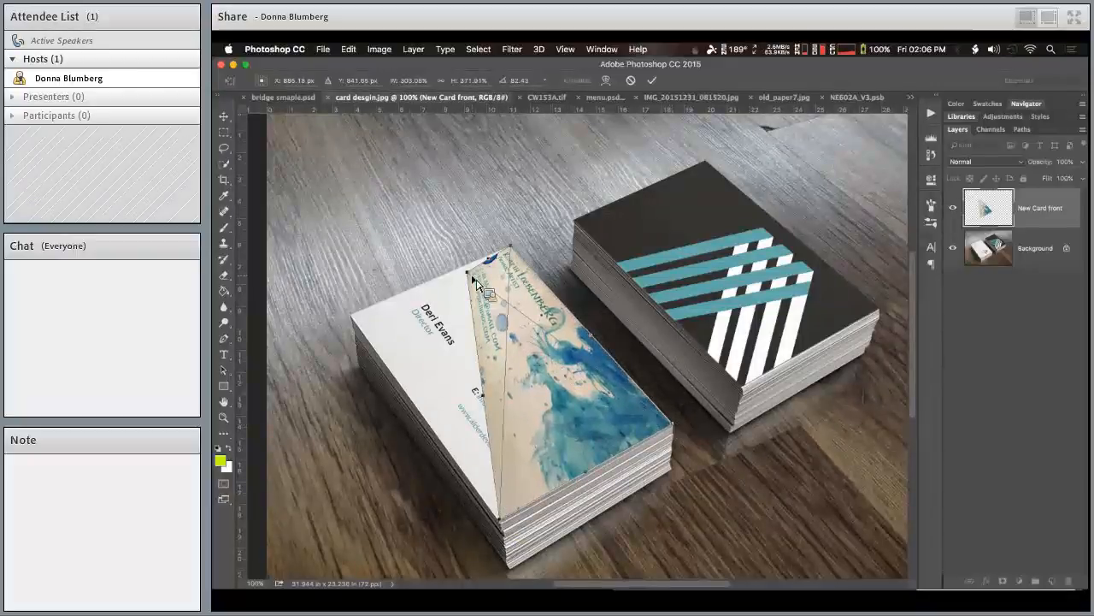
{"action": "left_click_drag", "start_coordinate": [470, 276], "coordinate": [354, 314]}
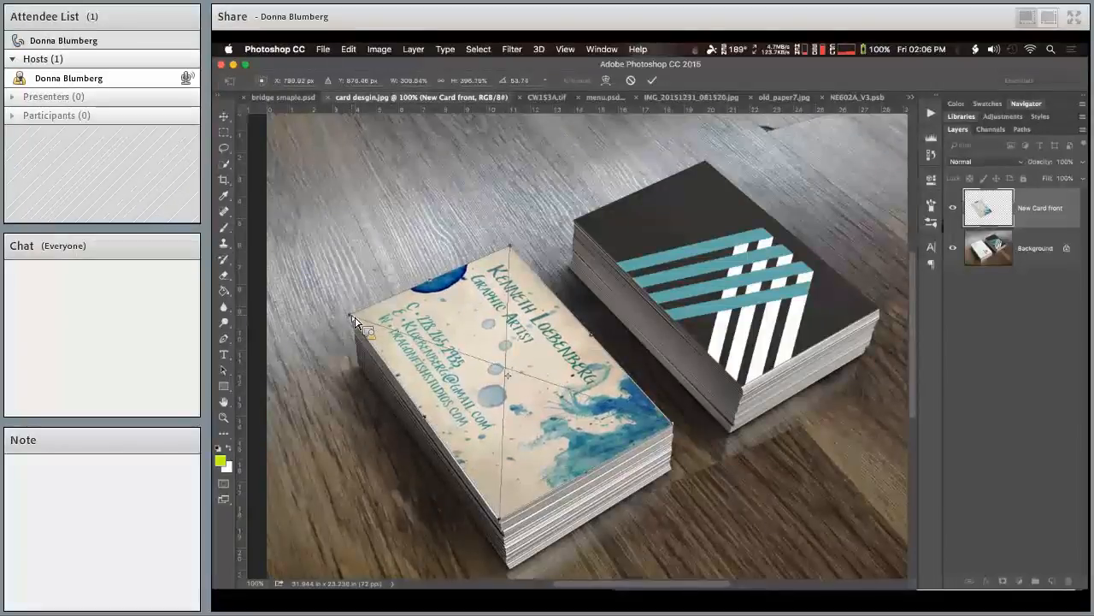
- Fine-tune the placed card's left corner to sit exactly on the white card's left corner
{"action": "key", "text": "super+plus"}
{"action": "key", "text": "super+plus"}
{"action": "key", "text": "super+plus"}
{"action": "key", "text": "super+plus"}
{"action": "scroll", "coordinate": [355, 321], "scroll_direction": "left", "scroll_amount": 10}
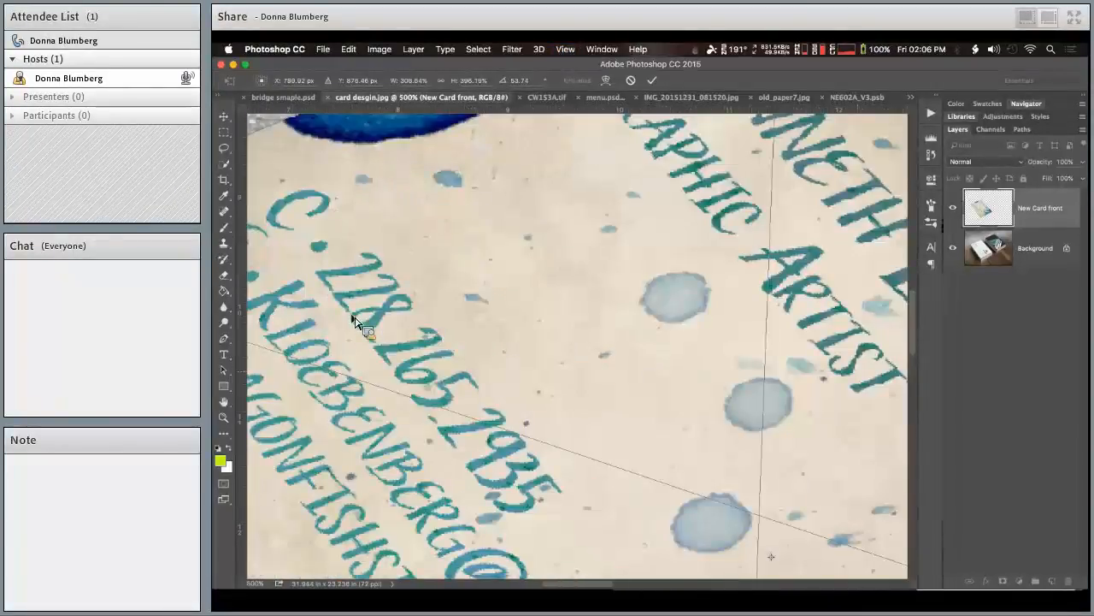
{"action": "scroll", "coordinate": [355, 322], "scroll_direction": "left", "scroll_amount": 10}
{"action": "scroll", "coordinate": [355, 321], "scroll_direction": "up", "scroll_amount": 3}
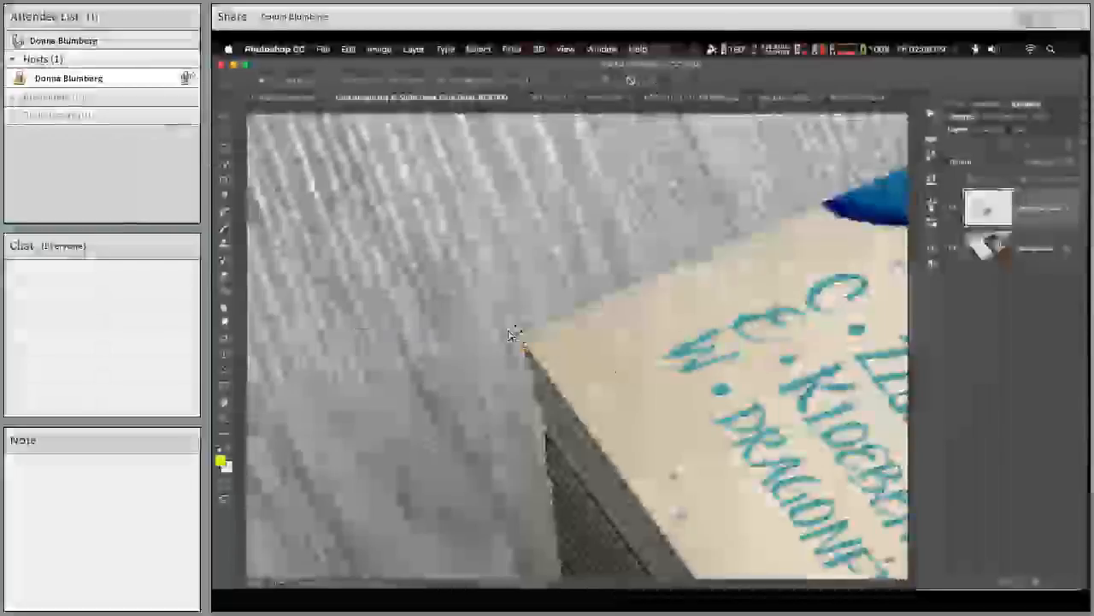
{"action": "left_click_drag", "start_coordinate": [524, 340], "coordinate": [527, 345]}
- Fine-tune the placed card's near corner to cover the white edge at the stack's near corner
{"action": "scroll", "coordinate": [525, 342], "scroll_direction": "down", "scroll_amount": 10}
{"action": "scroll", "coordinate": [525, 342], "scroll_direction": "right", "scroll_amount": 5}
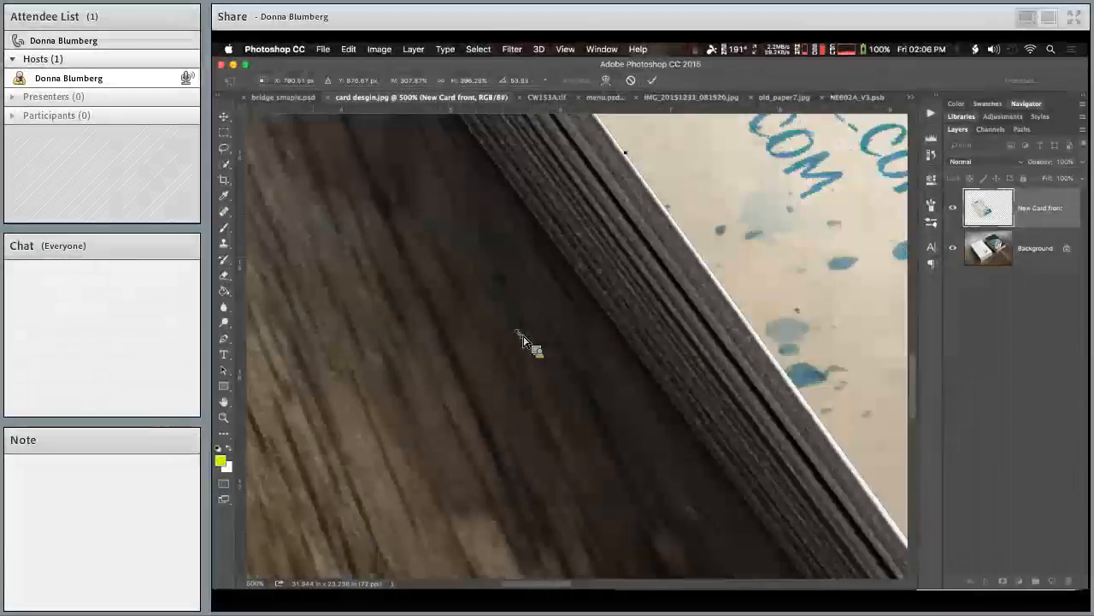
{"action": "scroll", "coordinate": [523, 340], "scroll_direction": "right", "scroll_amount": 10}
{"action": "scroll", "coordinate": [523, 340], "scroll_direction": "up", "scroll_amount": 3}
{"action": "scroll", "coordinate": [524, 340], "scroll_direction": "left", "scroll_amount": 1}
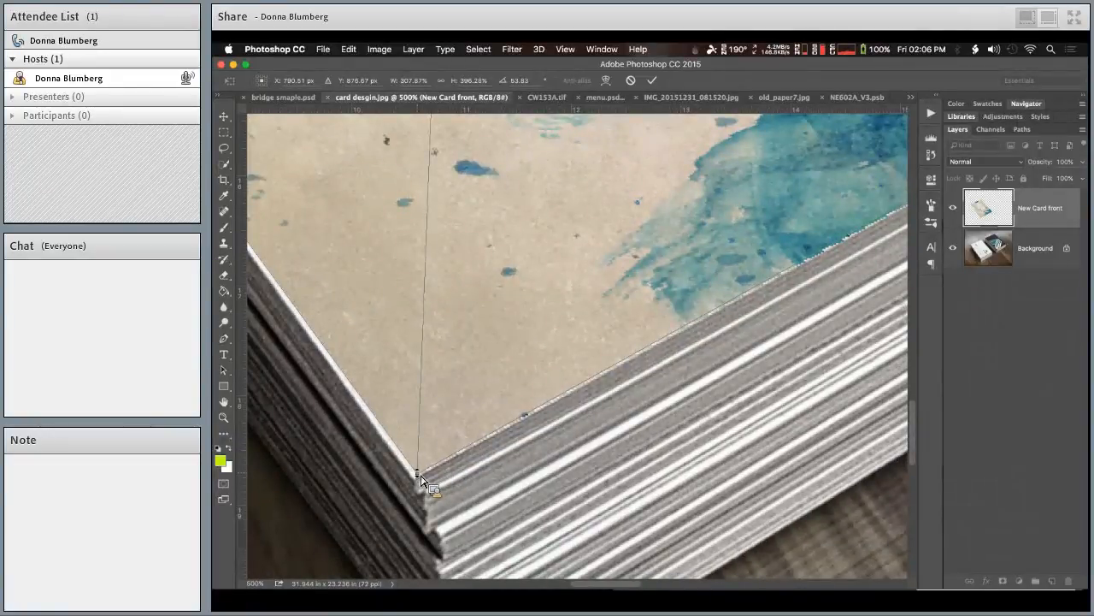
{"action": "left_click_drag", "start_coordinate": [421, 480], "coordinate": [416, 482]}
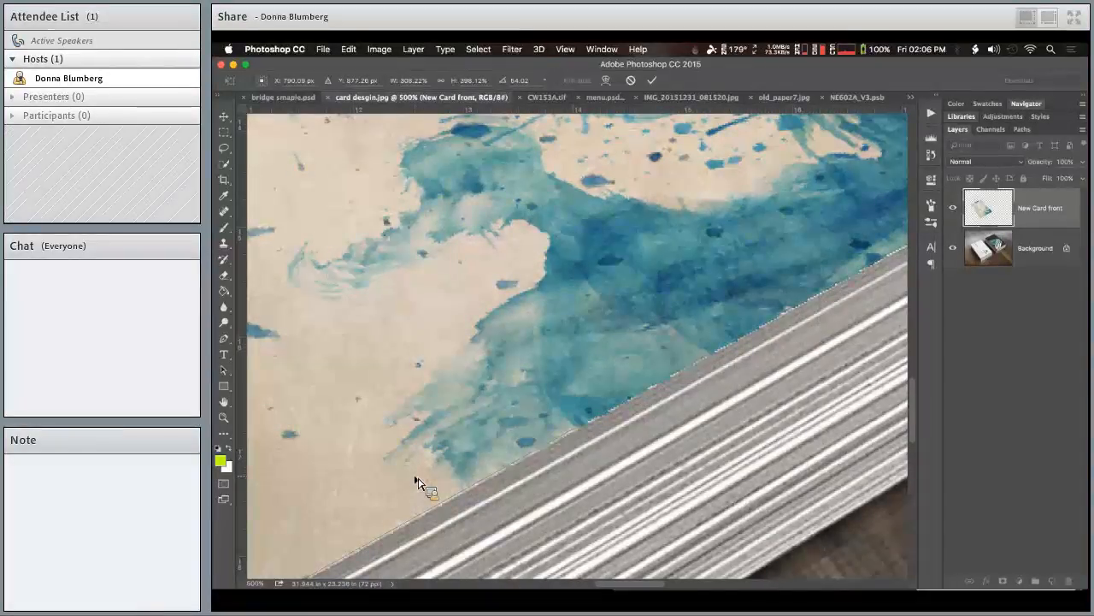
- Fine-tune the placed card's right corner to cover the white edge of the stack and commit the transformation
{"action": "scroll", "coordinate": [418, 482], "scroll_direction": "right", "scroll_amount": 10}
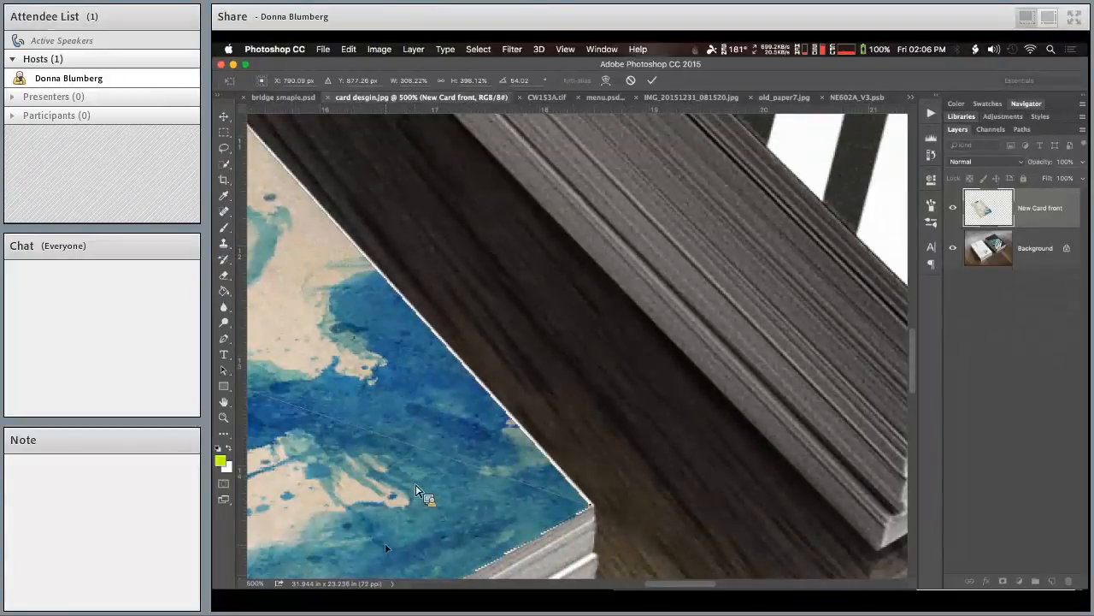
{"action": "scroll", "coordinate": [416, 490], "scroll_direction": "down", "scroll_amount": 5}
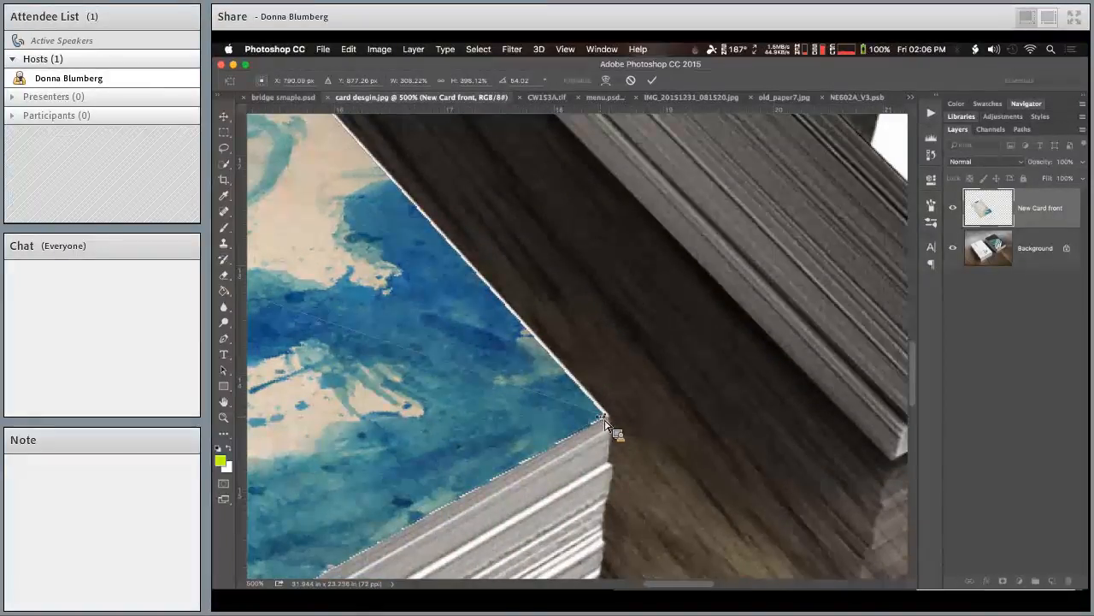
{"action": "left_click_drag", "start_coordinate": [616, 430], "coordinate": [611, 419]}
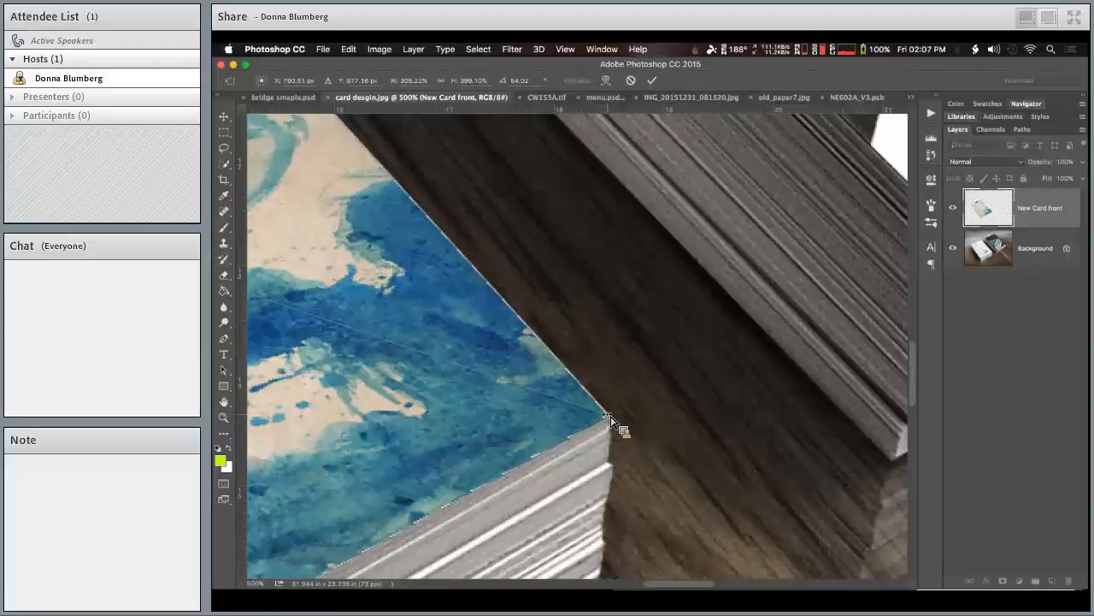
{"action": "key", "text": "Return"}
{"action": "key", "text": "b"}
{"action": "key", "text": "super+0"}
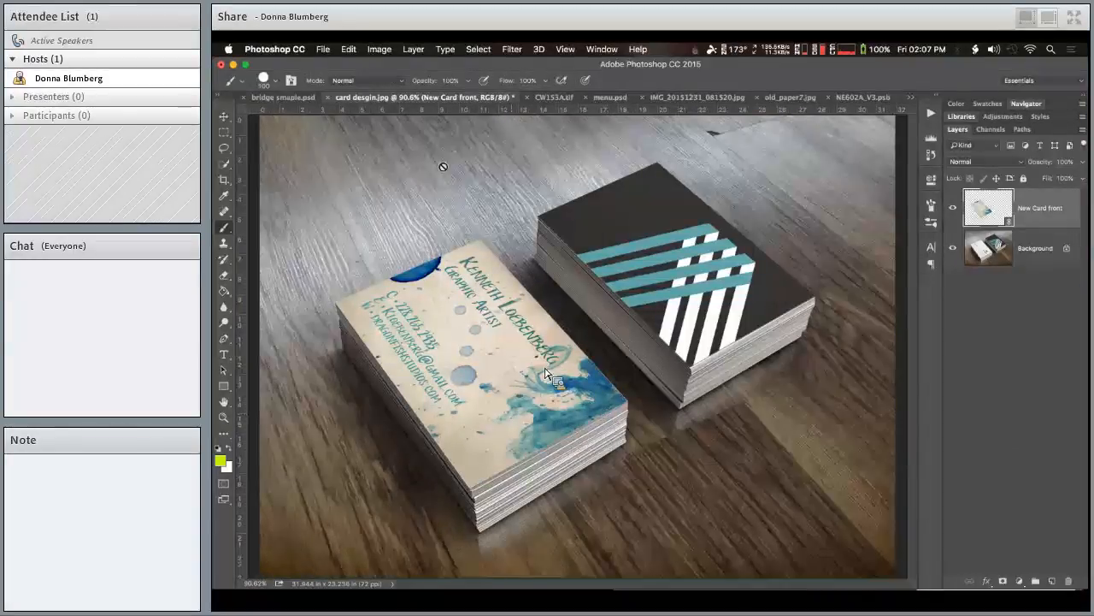
- Place New Card back.psd into the mockup as a linked smart object
{"action": "left_click", "coordinate": [324, 48]}
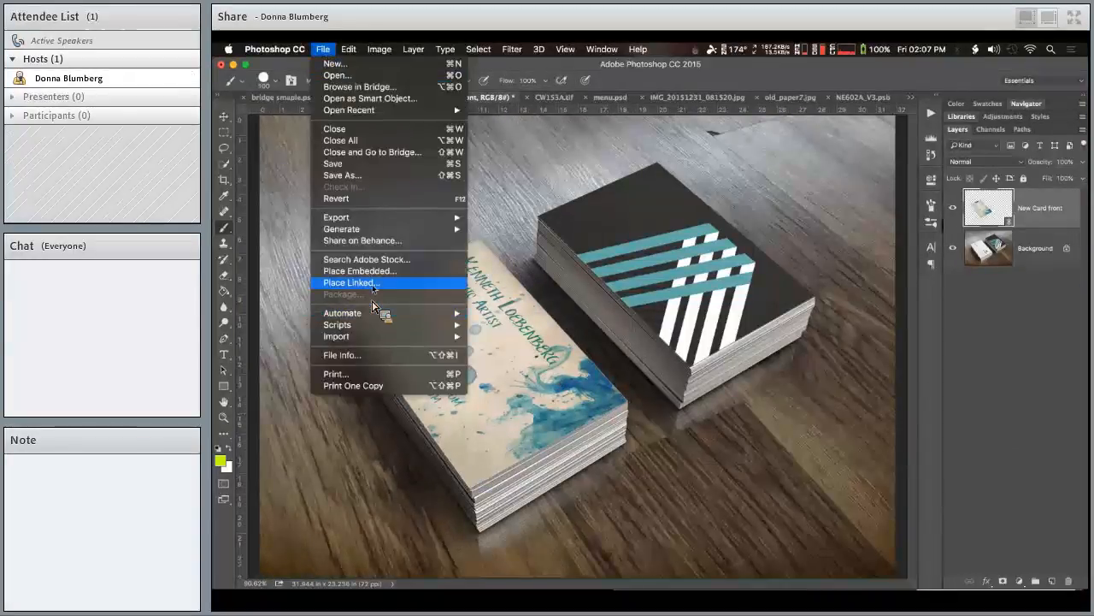
{"action": "left_click", "coordinate": [740, 314]}
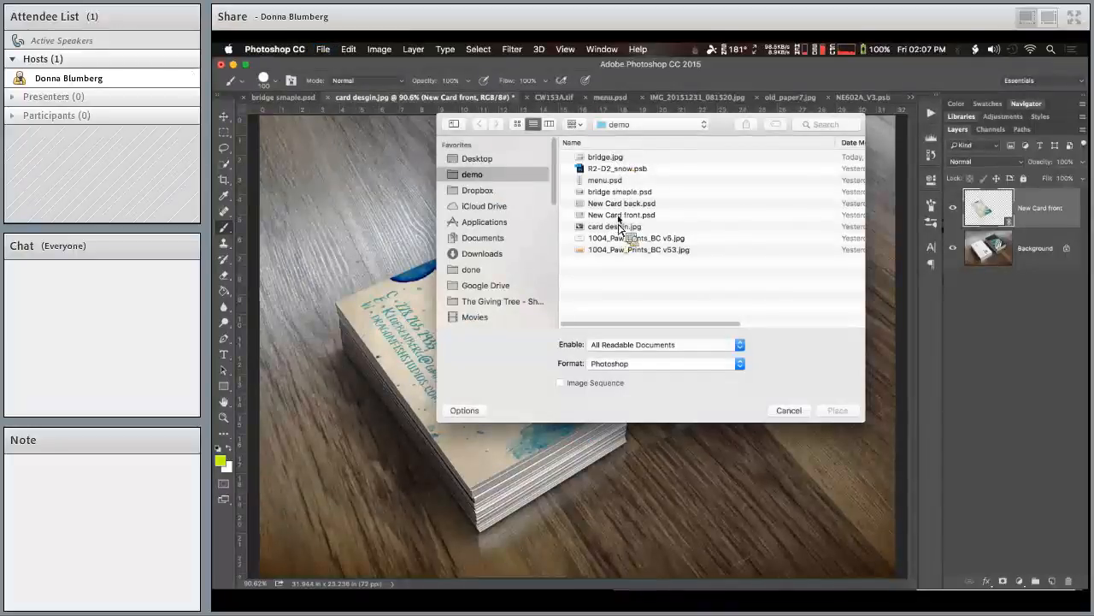
{"action": "left_click", "coordinate": [624, 203]}
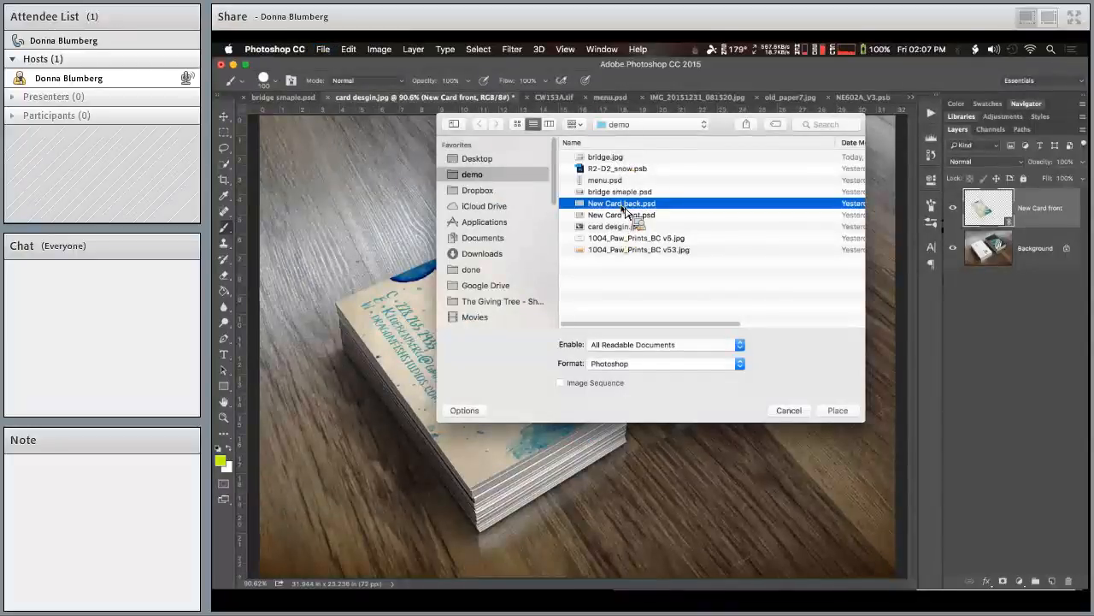
{"action": "double_click", "coordinate": [624, 207]}
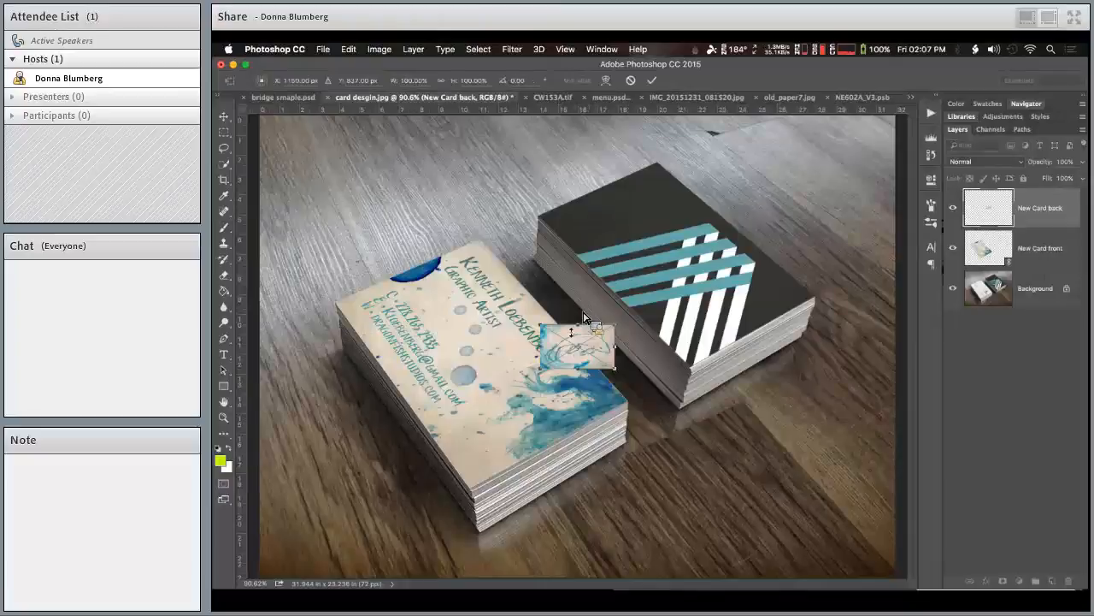
- Move the placed card back onto the dark card stack, rotate it about 46°, and align its top corner with the stack's top corner
{"action": "left_click_drag", "start_coordinate": [588, 332], "coordinate": [706, 268]}
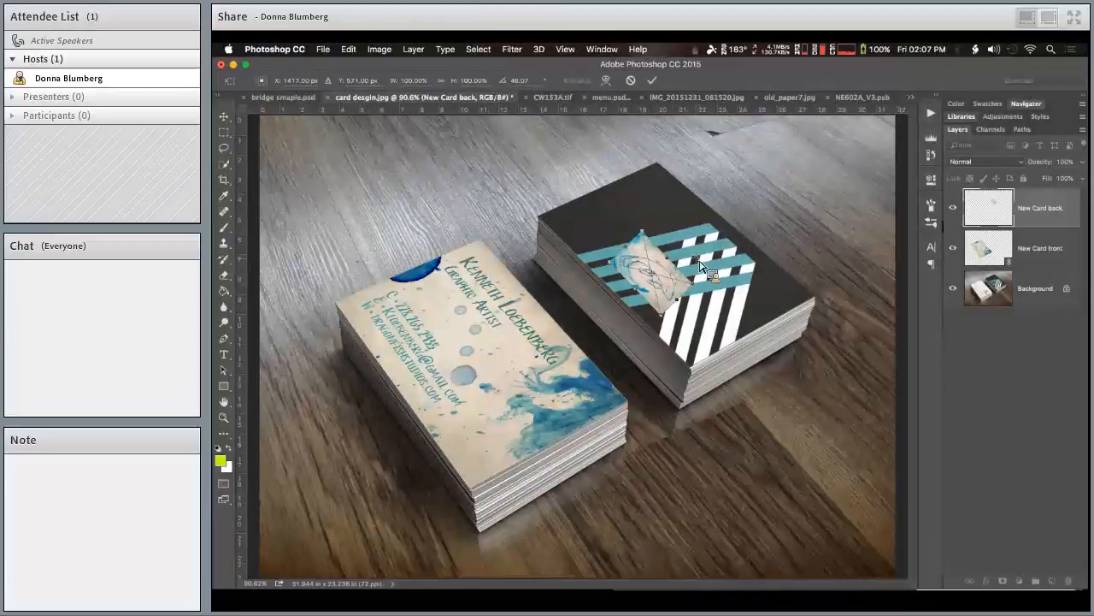
{"action": "key", "text": "super+plus"}
{"action": "key", "text": "super+plus"}
{"action": "key", "text": "super+plus"}
{"action": "scroll", "coordinate": [699, 267], "scroll_direction": "up", "scroll_amount": 5}
{"action": "scroll", "coordinate": [699, 267], "scroll_direction": "right", "scroll_amount": 5}
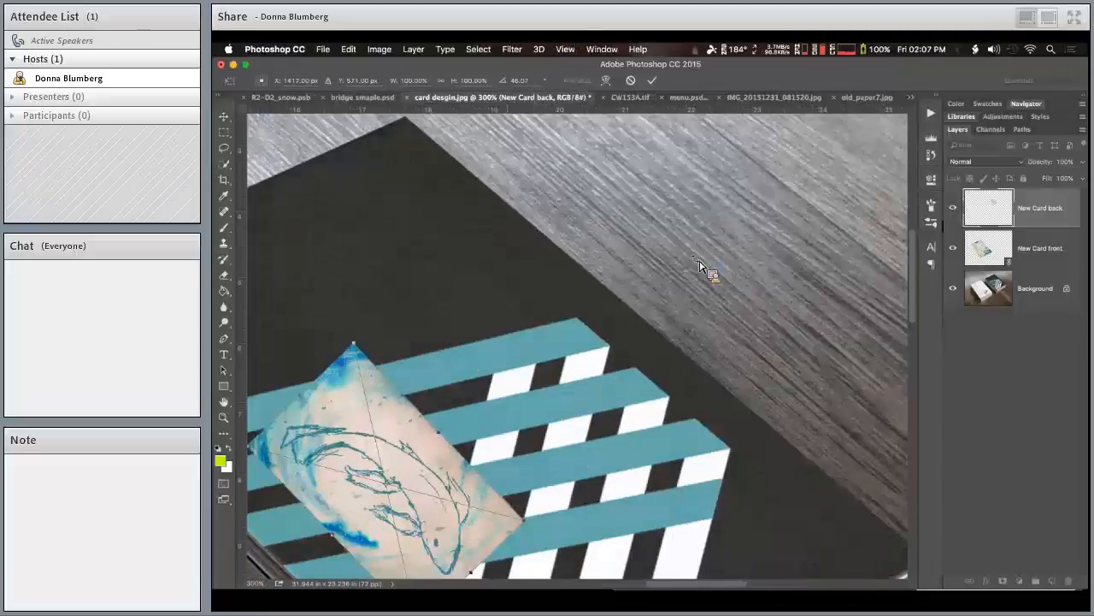
{"action": "scroll", "coordinate": [699, 267], "scroll_direction": "up", "scroll_amount": 4}
{"action": "scroll", "coordinate": [700, 267], "scroll_direction": "left", "scroll_amount": 4}
{"action": "left_click_drag", "start_coordinate": [476, 511], "coordinate": [530, 277]}
{"action": "scroll", "coordinate": [531, 277], "scroll_direction": "left", "scroll_amount": 5}
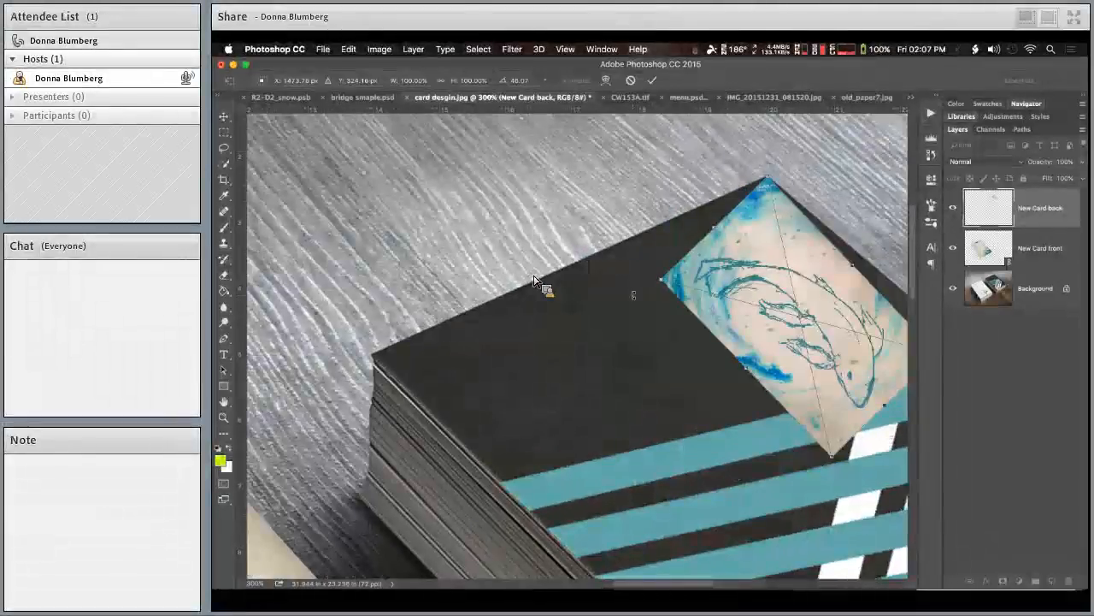
- Distort the card back's three remaining corners to match the left, near and right corners of the dark card stack
{"action": "left_click_drag", "start_coordinate": [663, 279], "coordinate": [377, 361]}
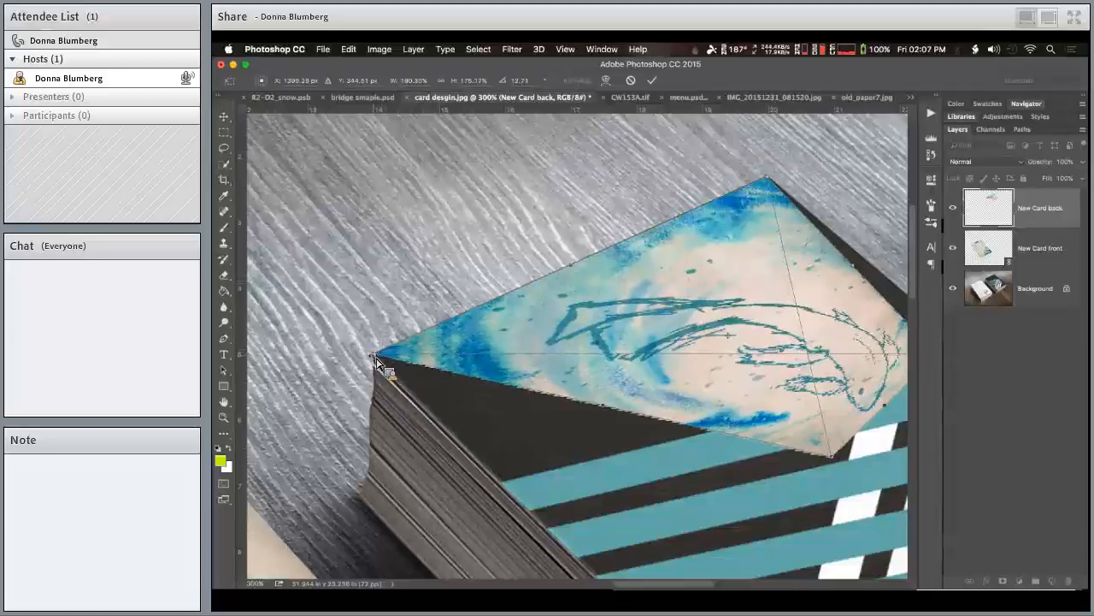
{"action": "scroll", "coordinate": [377, 362], "scroll_direction": "down", "scroll_amount": 4}
{"action": "scroll", "coordinate": [377, 362], "scroll_direction": "right", "scroll_amount": 7}
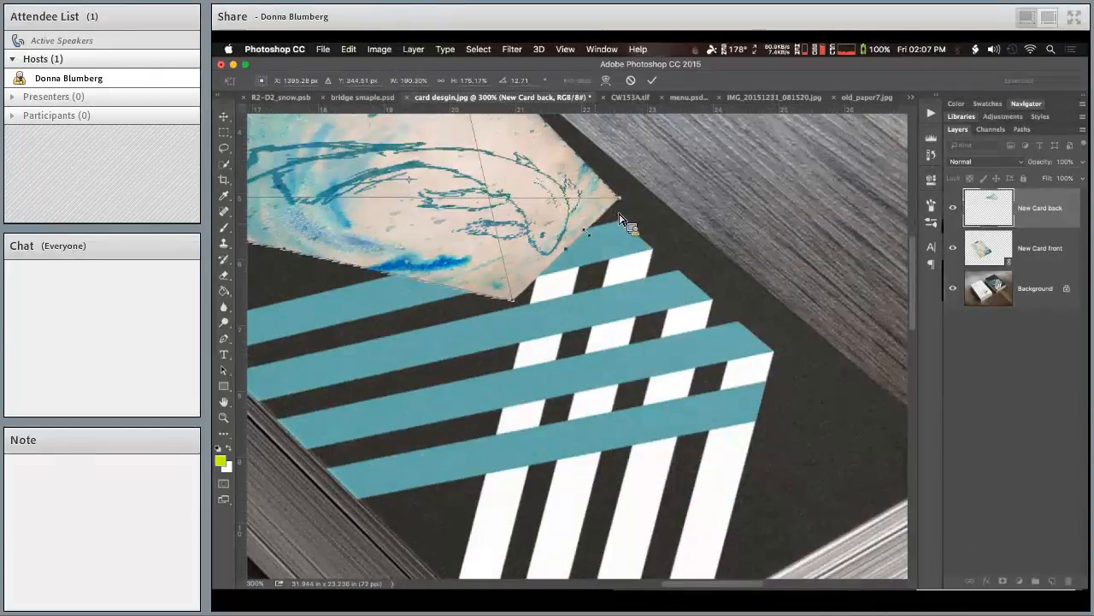
{"action": "left_click_drag", "start_coordinate": [641, 212], "coordinate": [742, 380]}
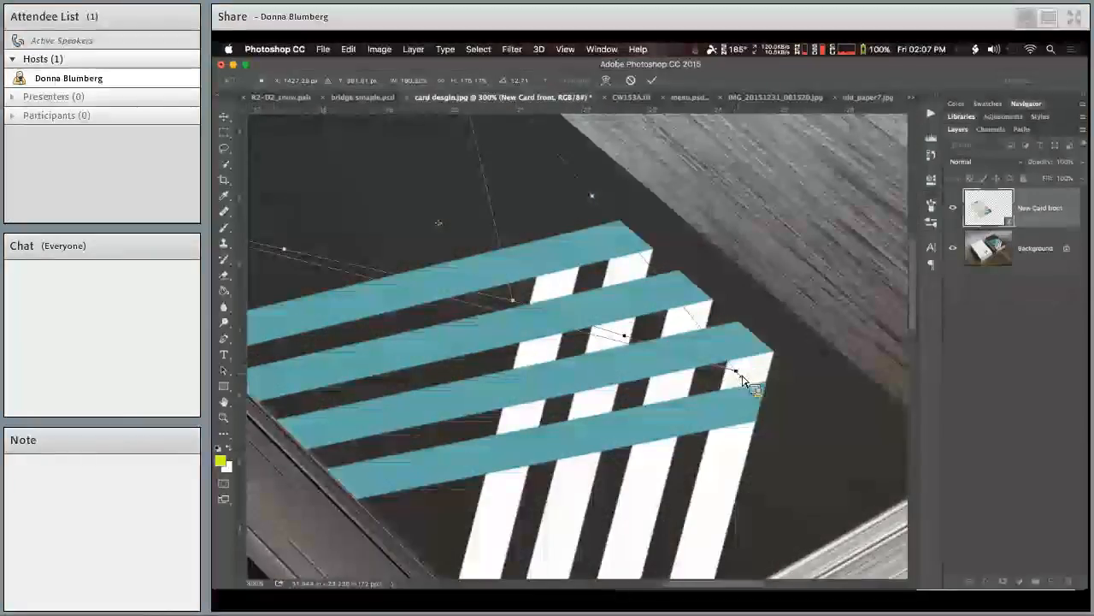
{"action": "key", "text": "super+0"}
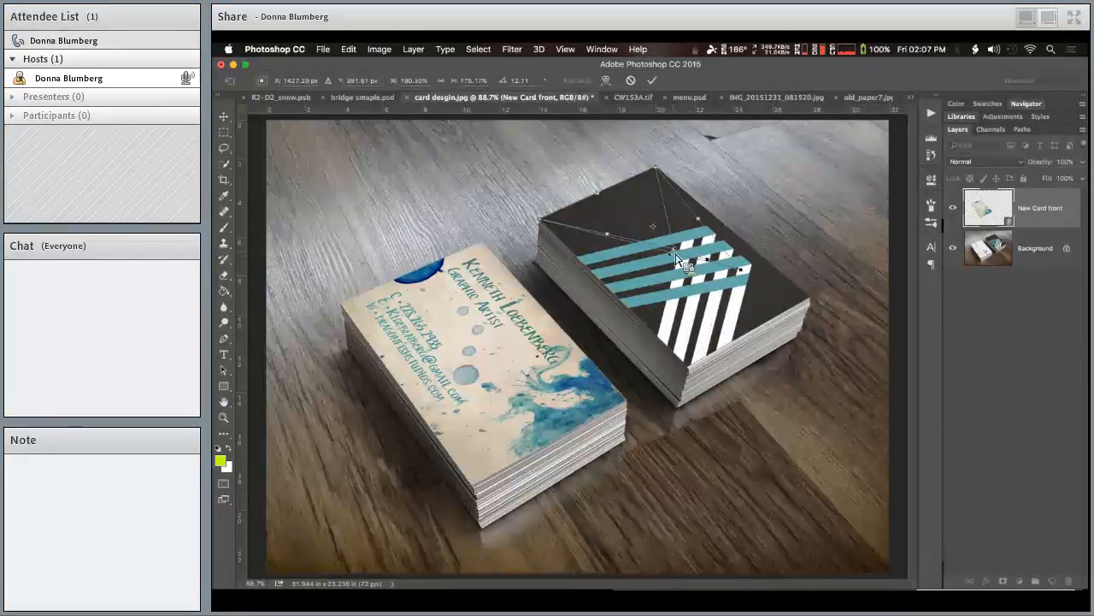
{"action": "left_click_drag", "start_coordinate": [682, 254], "coordinate": [693, 369]}
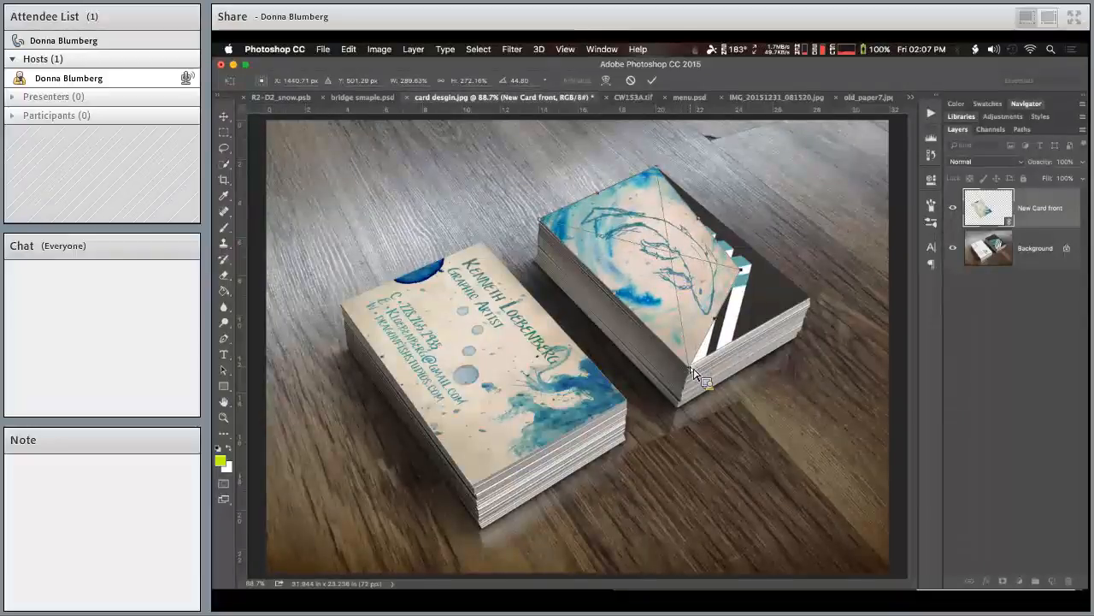
{"action": "left_click_drag", "start_coordinate": [787, 275], "coordinate": [811, 304]}
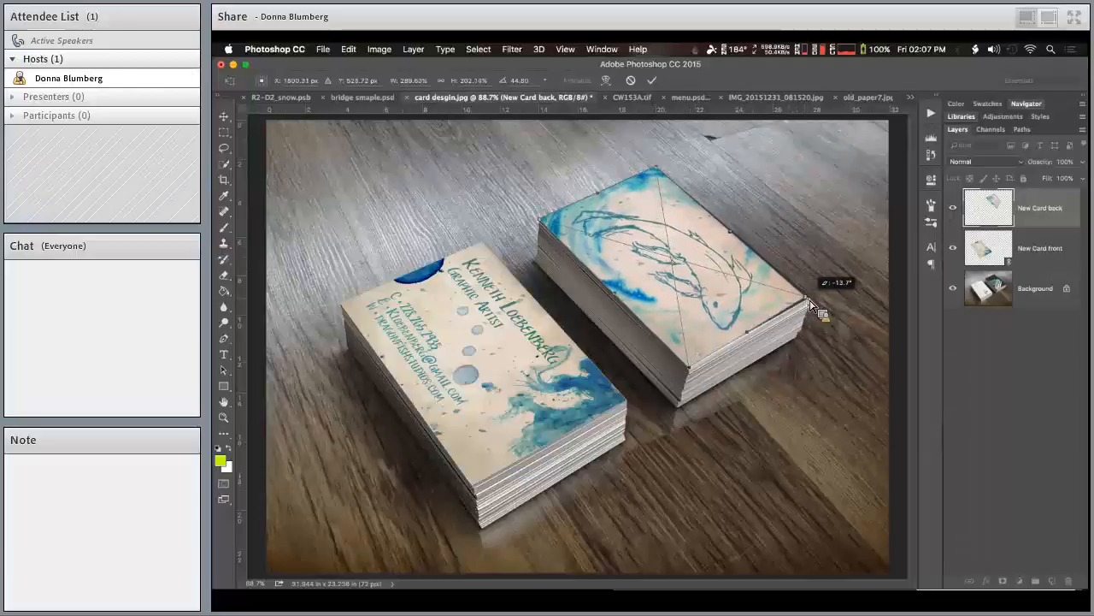
- Fine-tune the card back's right corner to sit exactly on the dark stack's right corner
{"action": "key", "text": "super+equal"}
{"action": "key", "text": "super+equal"}
{"action": "key", "text": "super+equal"}
{"action": "scroll", "coordinate": [811, 306], "scroll_direction": "right", "scroll_amount": 9}
{"action": "scroll", "coordinate": [811, 305], "scroll_direction": "up", "scroll_amount": 2}
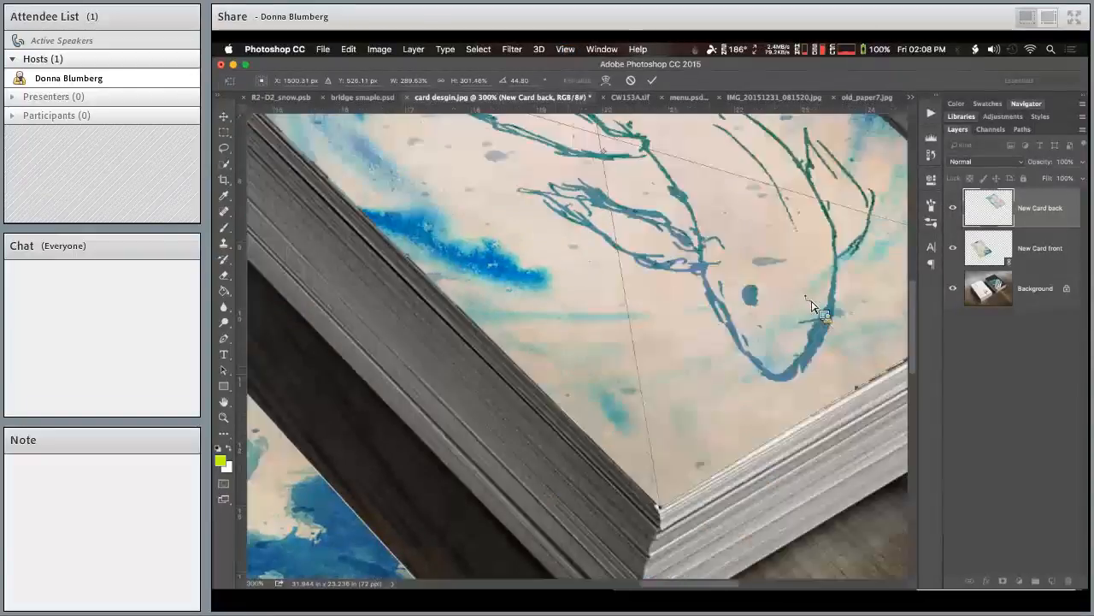
{"action": "key", "text": "super+equal"}
{"action": "key", "text": "super+equal"}
{"action": "key", "text": "super+equal"}
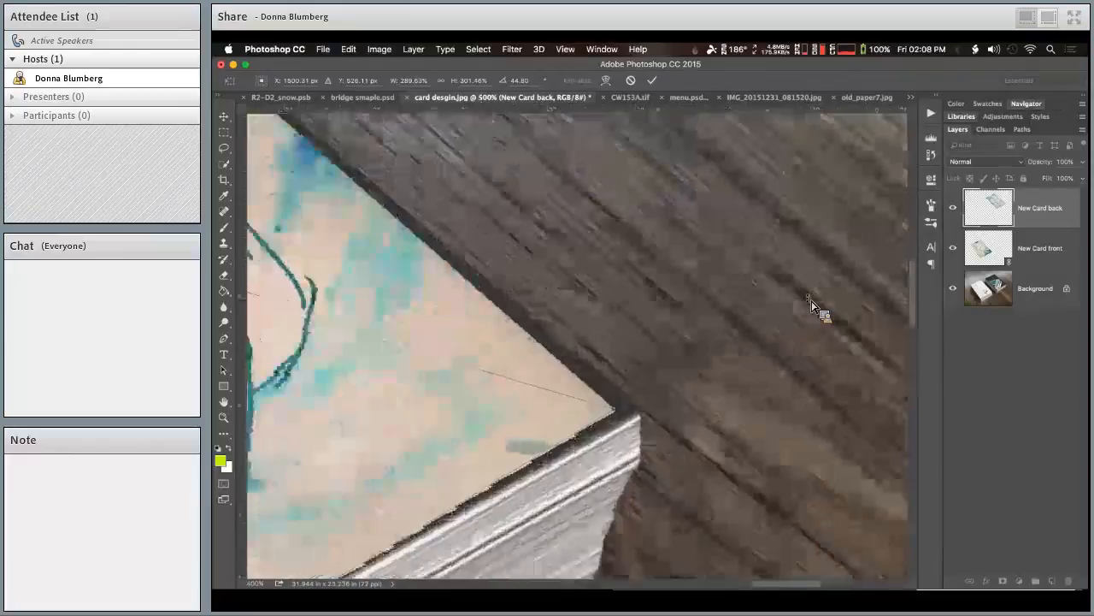
{"action": "mouse_move", "coordinate": [633, 428]}
{"action": "left_mouse_down"}
{"action": "mouse_move", "coordinate": [663, 432]}
{"action": "mouse_move", "coordinate": [650, 420]}
{"action": "left_mouse_up"}
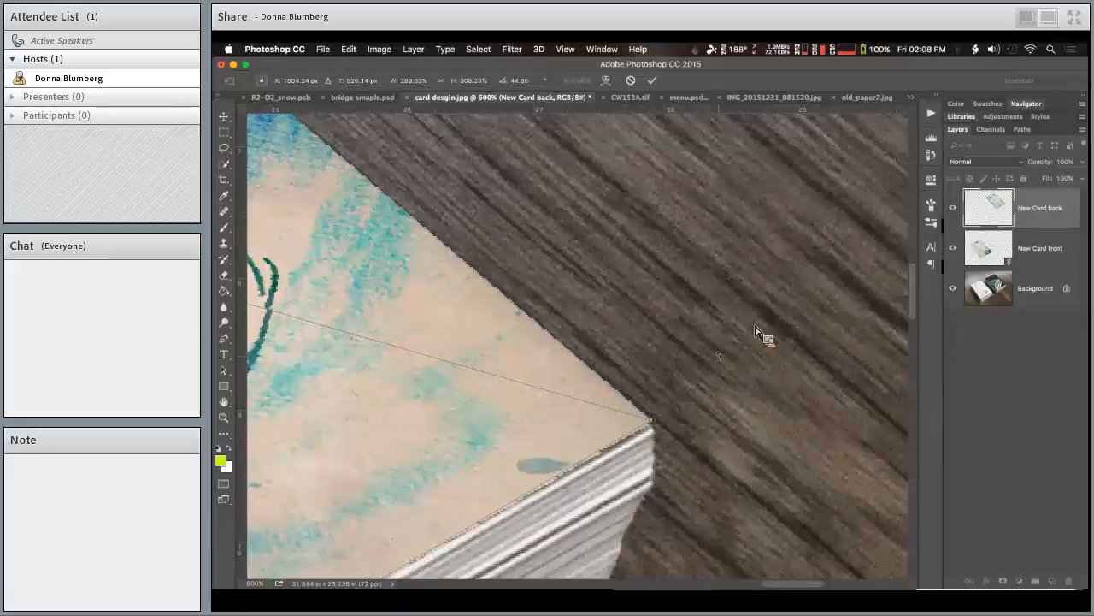
- Fine-tune the card back's near and left corners to follow the edges of the dark card stack
{"action": "scroll", "coordinate": [744, 351], "scroll_direction": "left", "scroll_amount": 10}
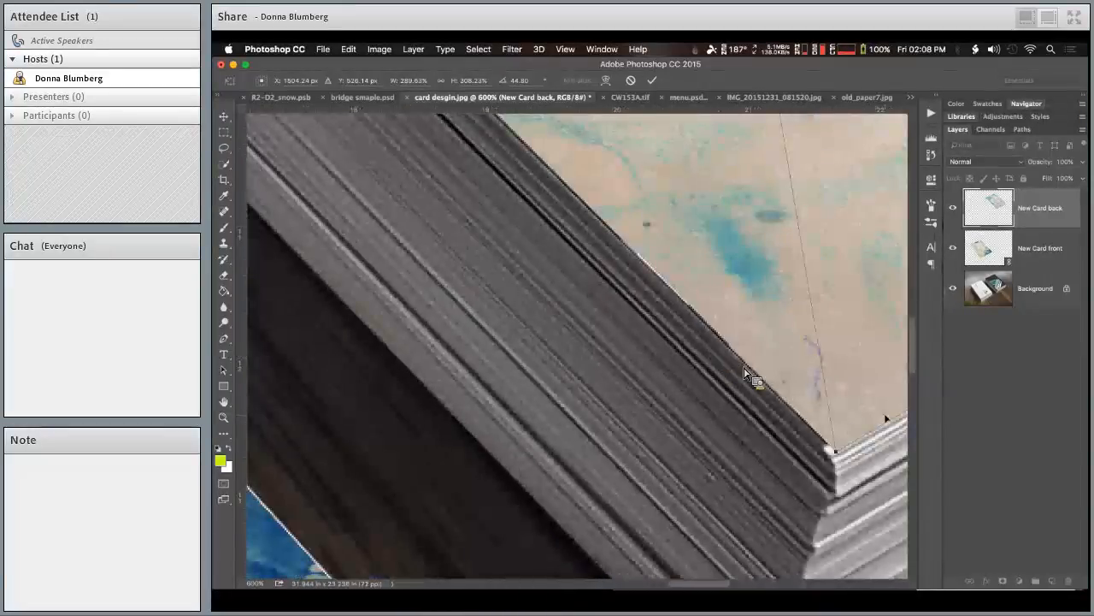
{"action": "mouse_move", "coordinate": [843, 461]}
{"action": "left_mouse_down"}
{"action": "mouse_move", "coordinate": [836, 441]}
{"action": "mouse_move", "coordinate": [834, 451]}
{"action": "left_mouse_up"}
{"action": "scroll", "coordinate": [833, 452], "scroll_direction": "left", "scroll_amount": 10}
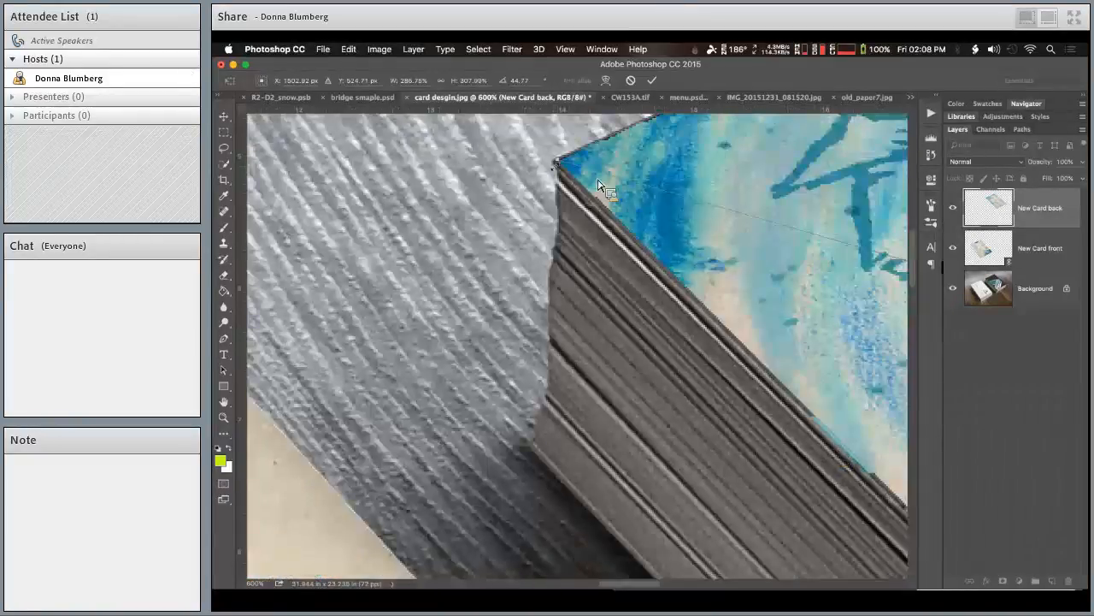
{"action": "left_click_drag", "start_coordinate": [555, 165], "coordinate": [557, 166]}
- Adjust the card back's top corner to the stack's top corner and commit the transformation
{"action": "scroll", "coordinate": [558, 166], "scroll_direction": "right", "scroll_amount": 2}
{"action": "scroll", "coordinate": [556, 167], "scroll_direction": "right", "scroll_amount": 5}
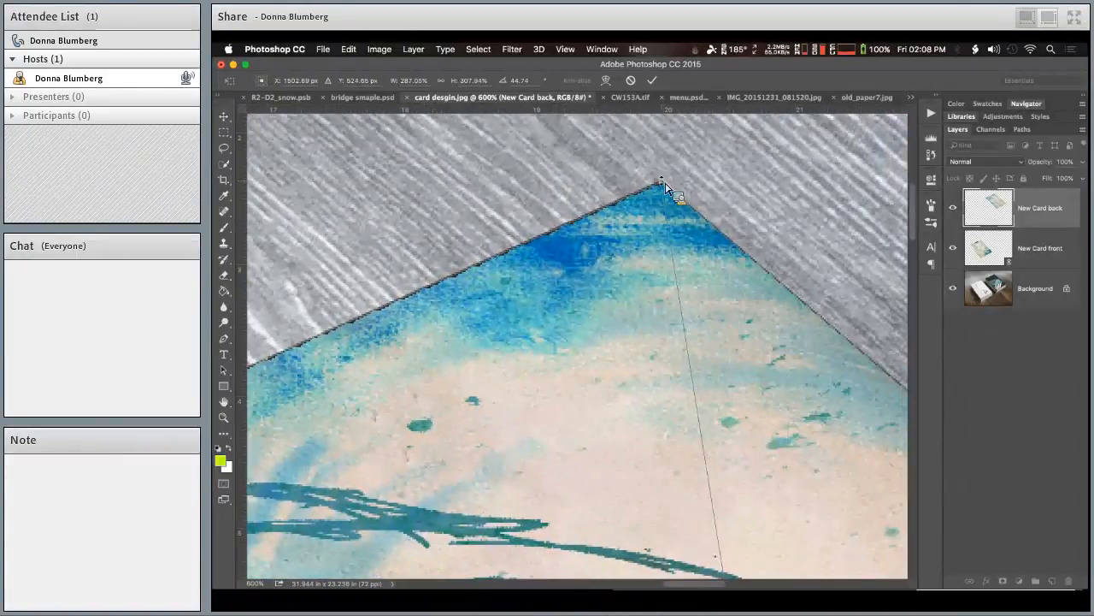
{"action": "left_click_drag", "start_coordinate": [665, 187], "coordinate": [665, 185]}
{"action": "key", "text": "Return"}
{"action": "key", "text": "b"}
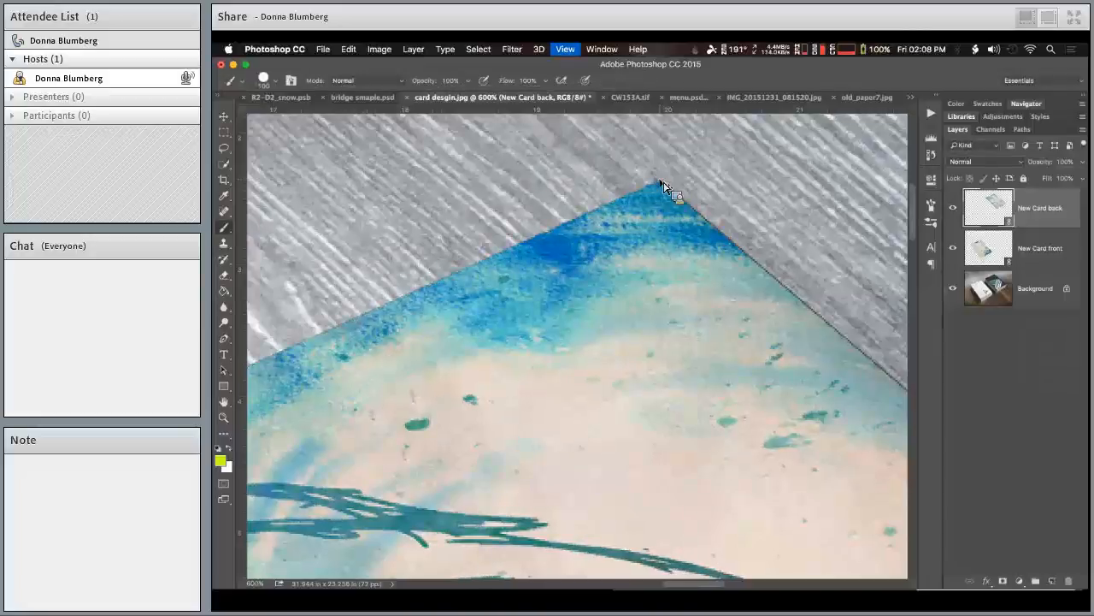
{"action": "key", "text": "super+0"}
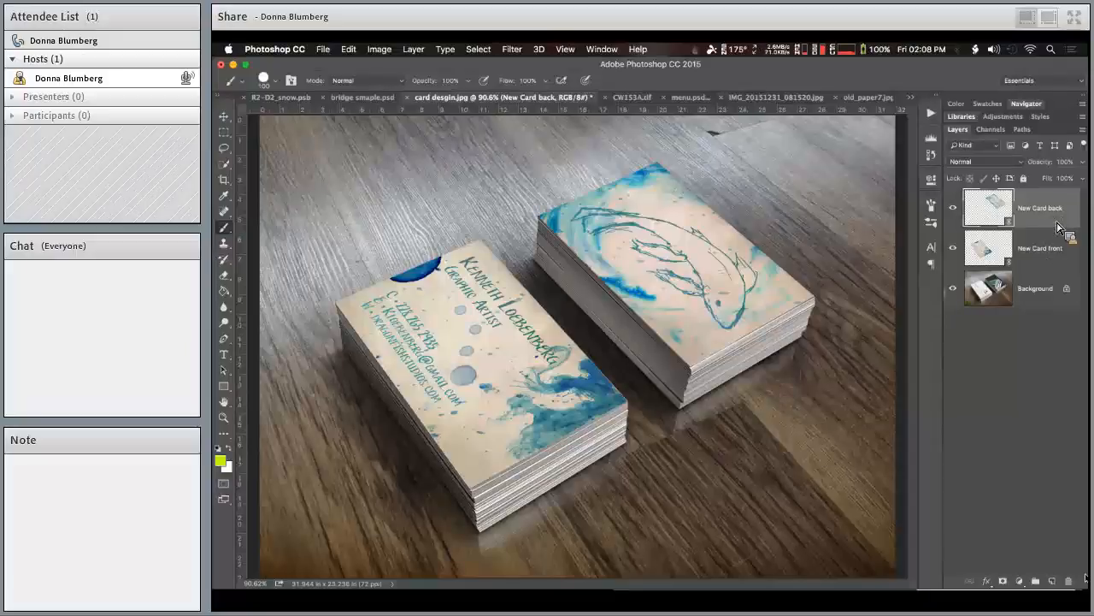
- Shade both card faces on a new top layer with a black-to-transparent gradient fading toward the upper left, at 69% layer opacity
{"action": "left_click", "coordinate": [1052, 582]}
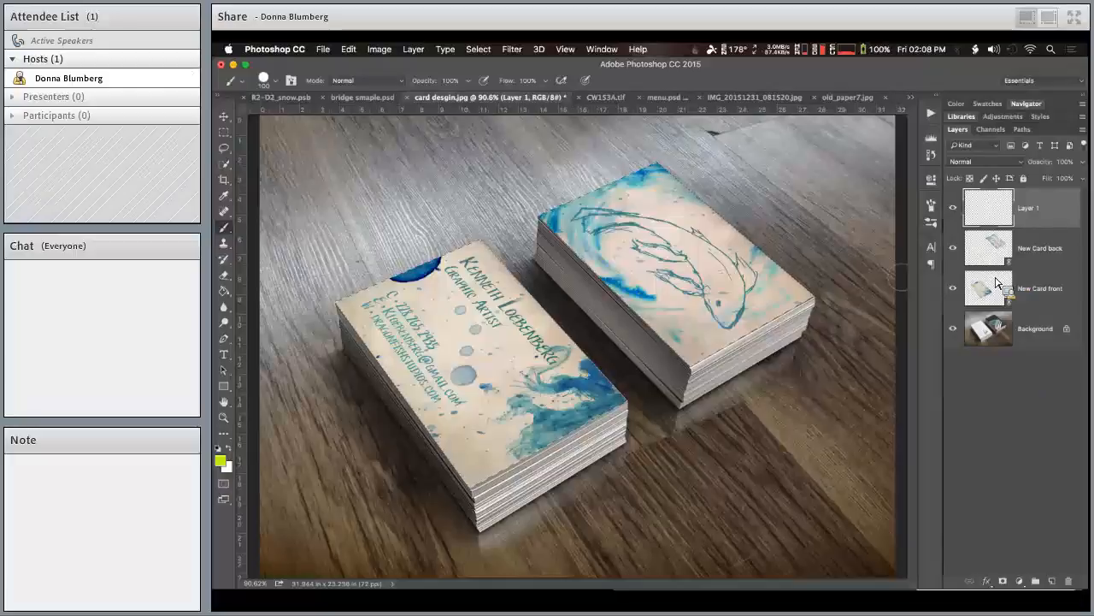
{"action": "left_click", "coordinate": [224, 275]}
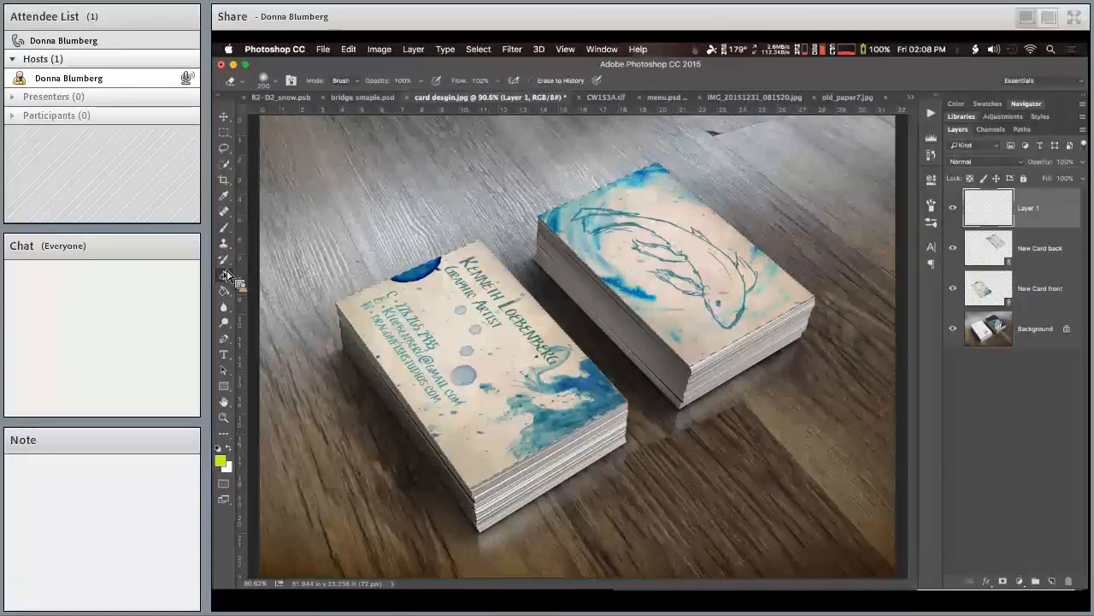
{"action": "left_click_drag", "start_coordinate": [225, 291], "coordinate": [282, 289]}
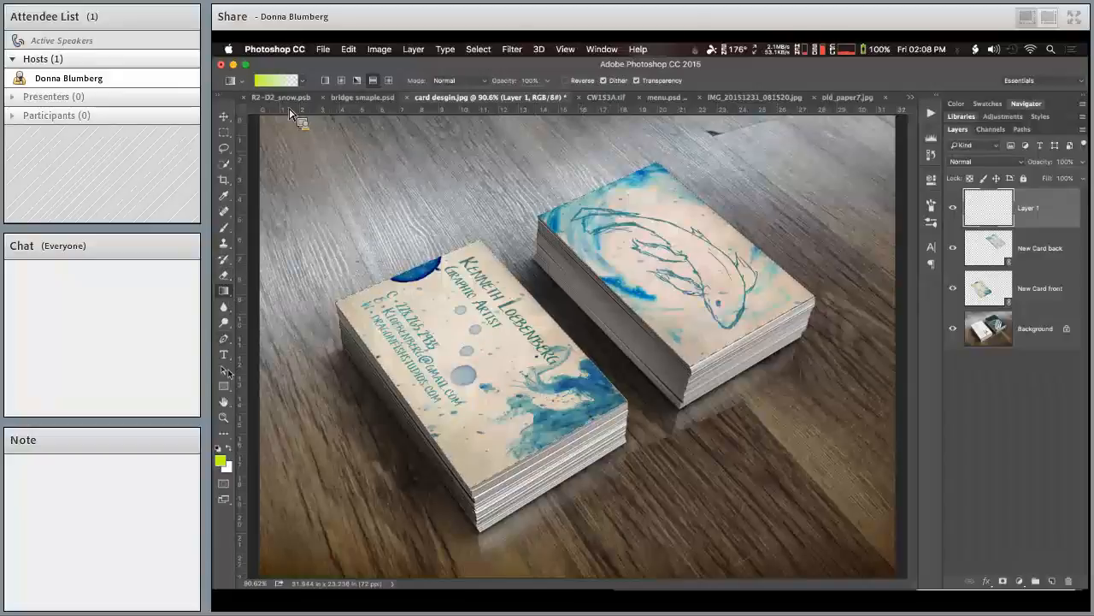
{"action": "left_click", "coordinate": [221, 448]}
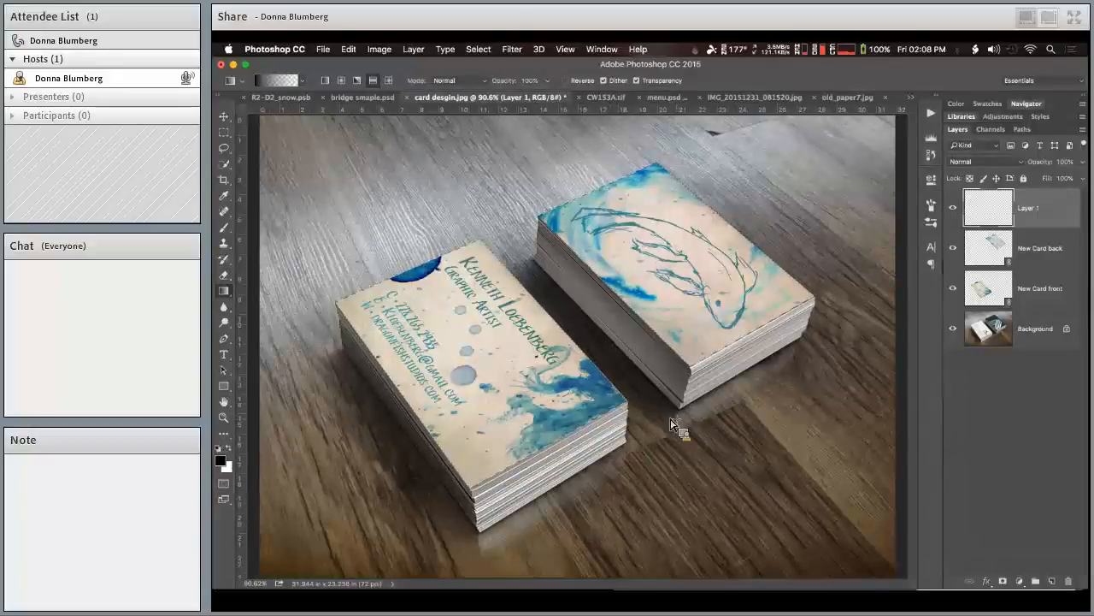
{"action": "left_click_drag", "start_coordinate": [523, 259], "coordinate": [486, 211]}
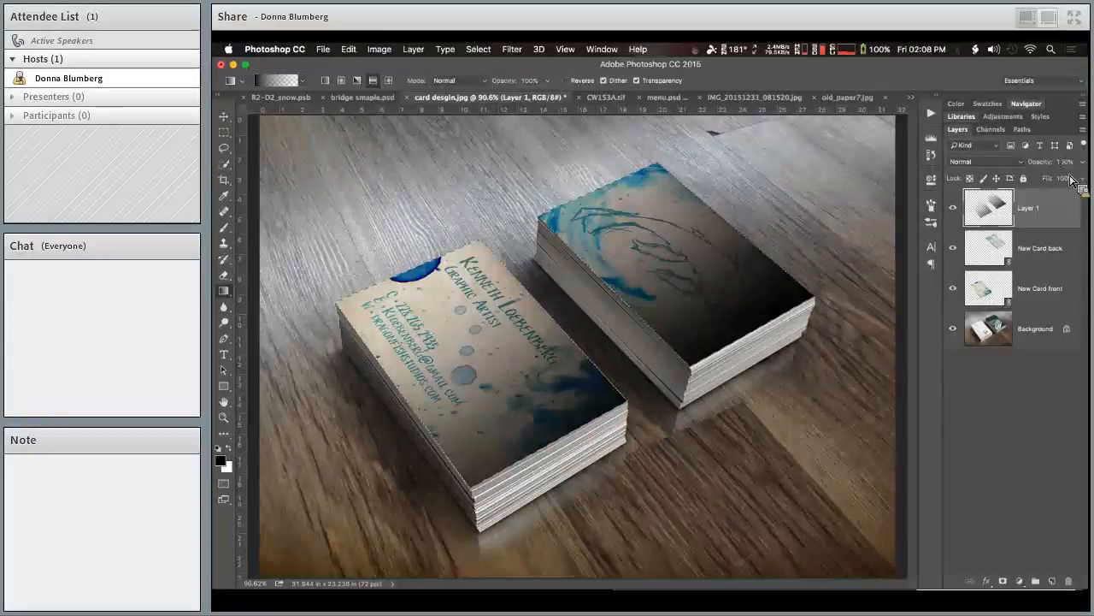
{"action": "mouse_move", "coordinate": [1045, 163]}
{"action": "left_mouse_down"}
{"action": "mouse_move", "coordinate": [1033, 166]}
{"action": "mouse_move", "coordinate": [1045, 177]}
{"action": "left_mouse_up"}
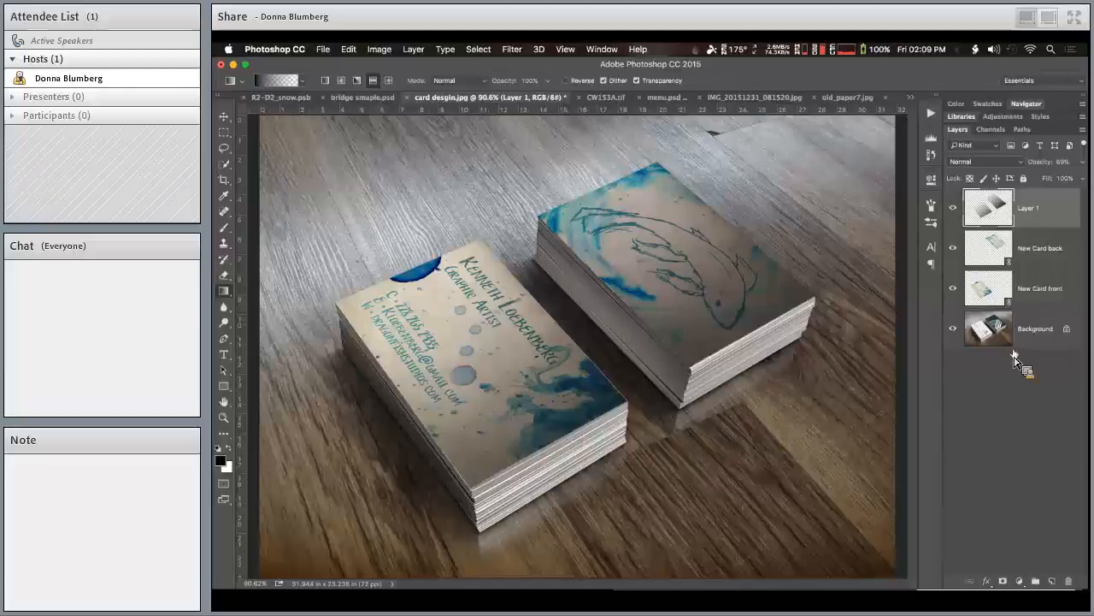
- Open the linked New Card back smart object's source file for editing
{"action": "double_click", "coordinate": [1011, 265]}
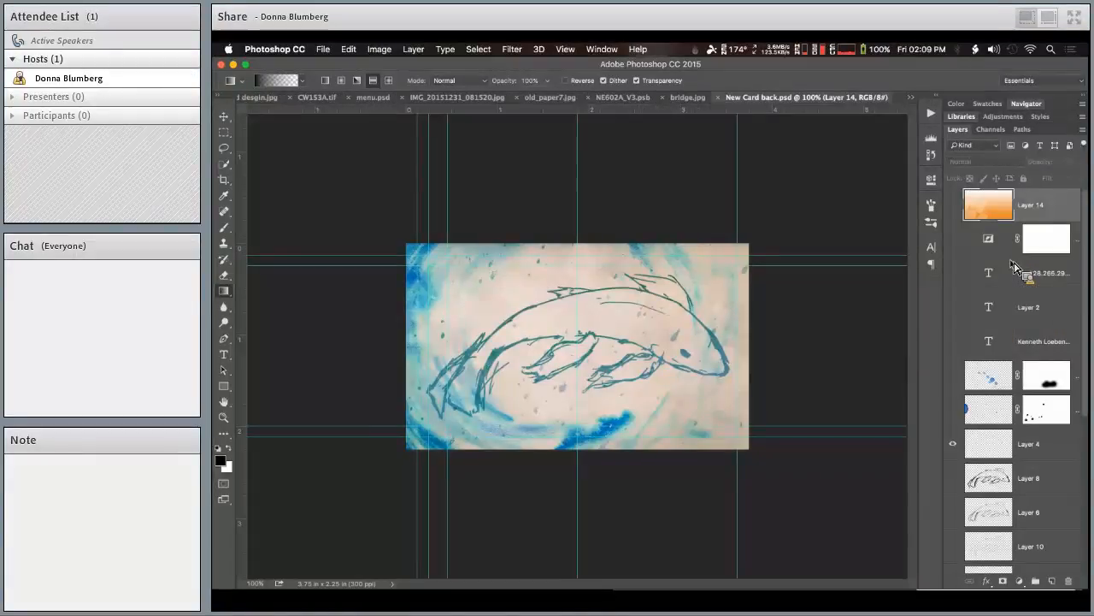
- Show Layer 14 in New Card back.psd, save the file and return to the card desgin.jpg mockup
{"action": "left_click", "coordinate": [955, 206]}
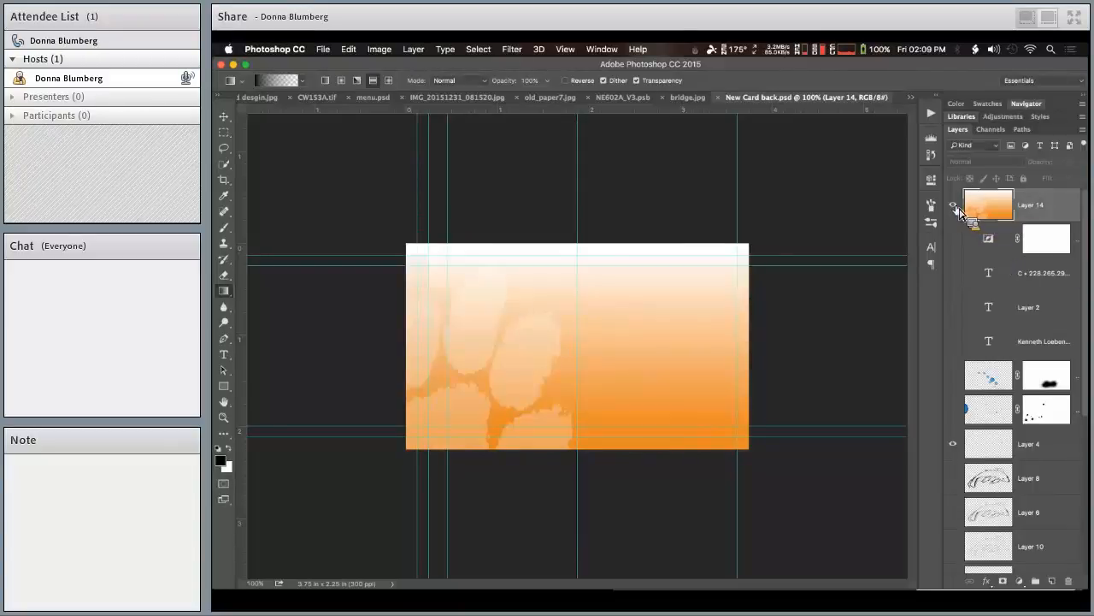
{"action": "key", "text": "super+s"}
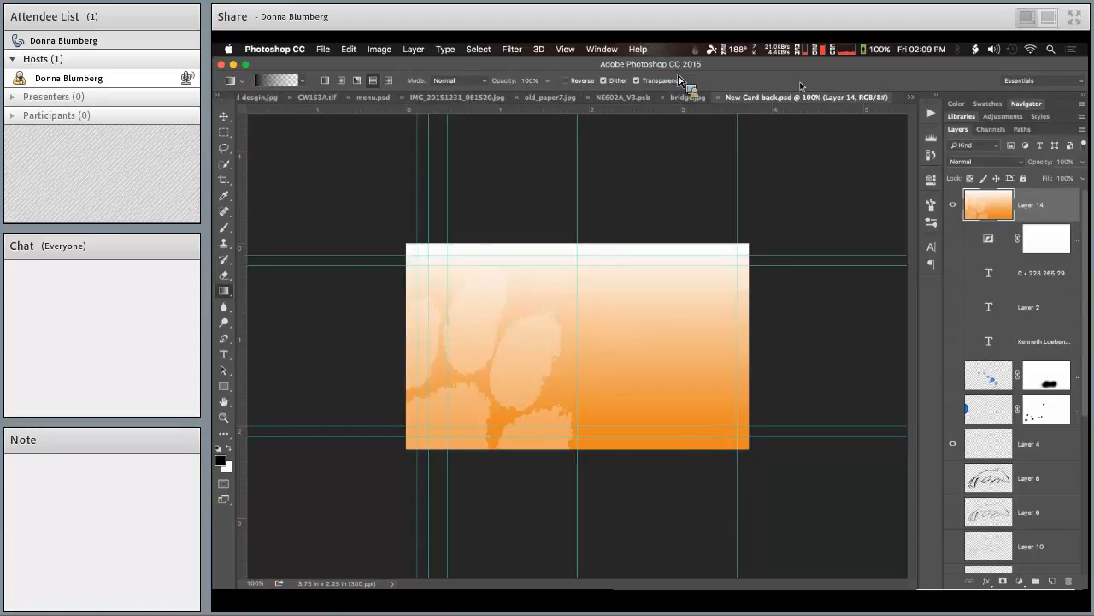
{"action": "left_click", "coordinate": [911, 97]}
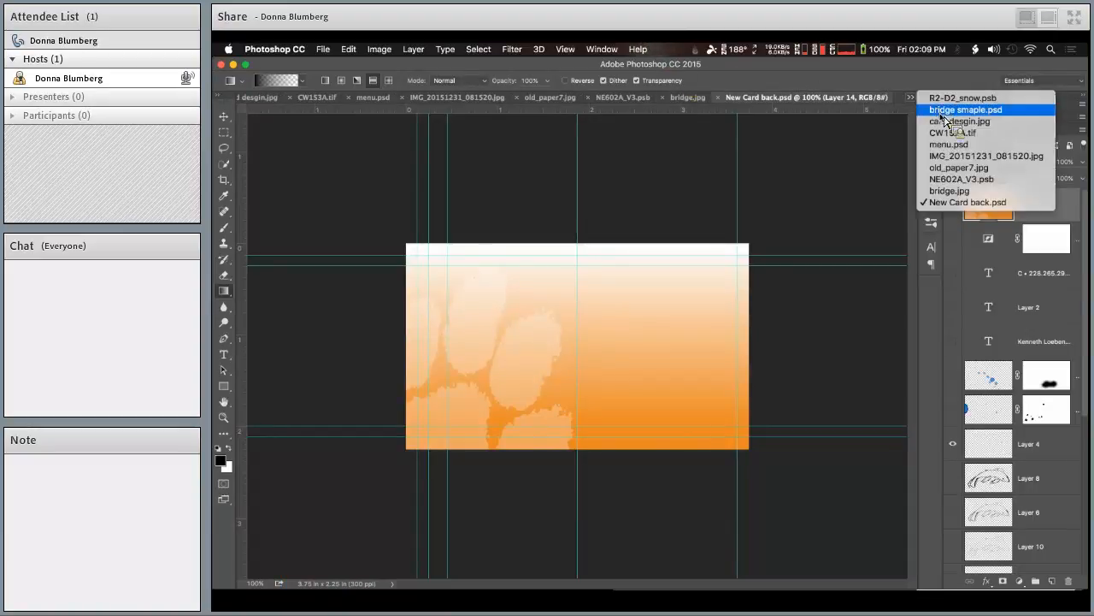
{"action": "left_click", "coordinate": [946, 122]}
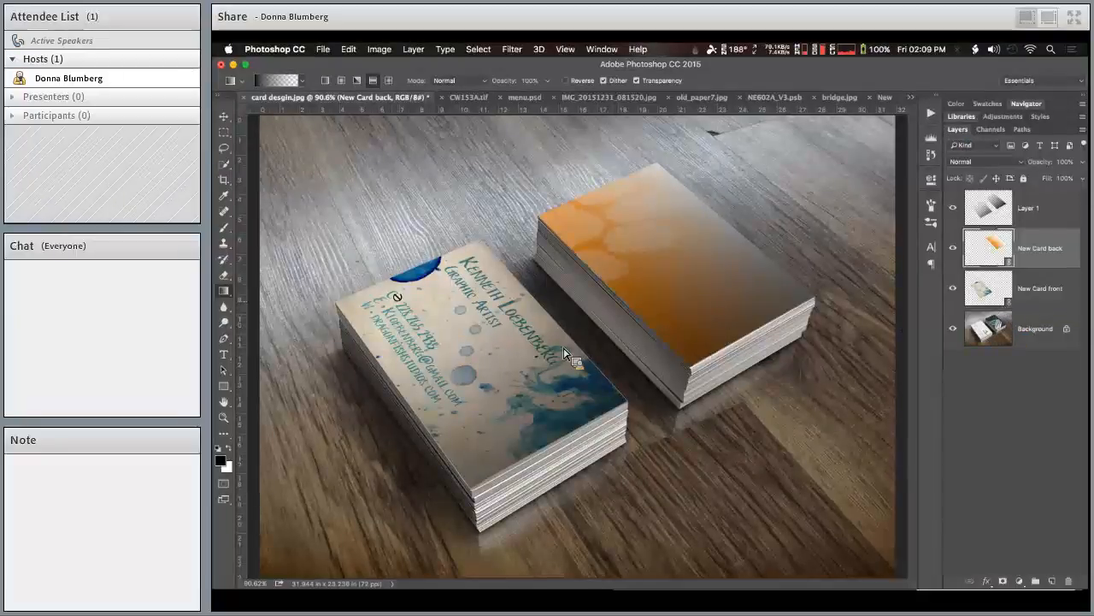
- Open the contents of the New Card front smart object from the mockup for editing
{"action": "key", "text": "v"}
{"action": "left_click", "coordinate": [414, 289]}
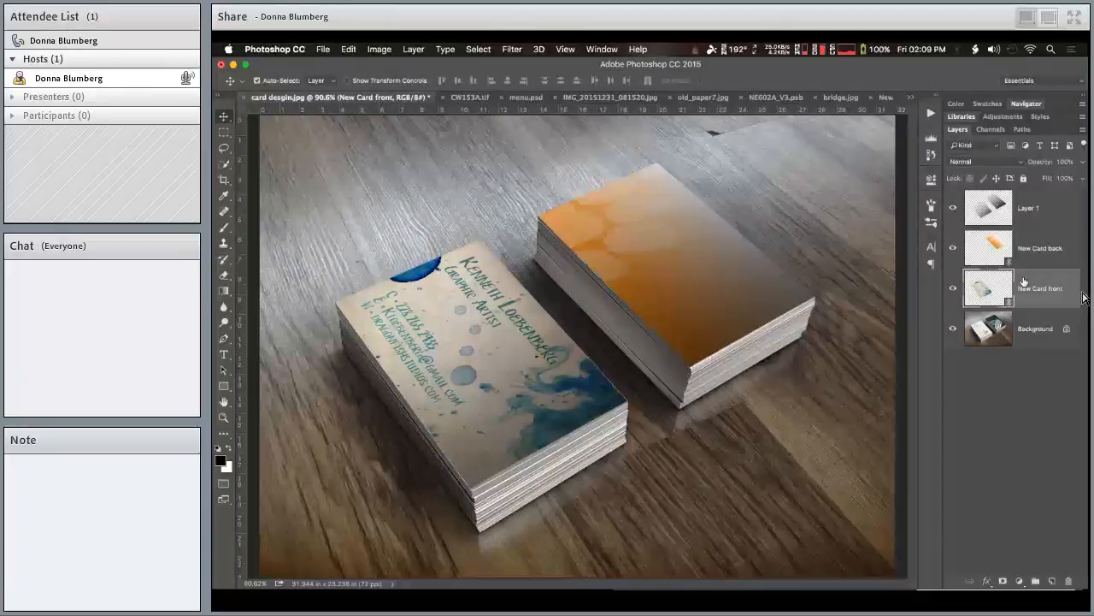
{"action": "left_click_drag", "start_coordinate": [1022, 289], "coordinate": [1011, 310]}
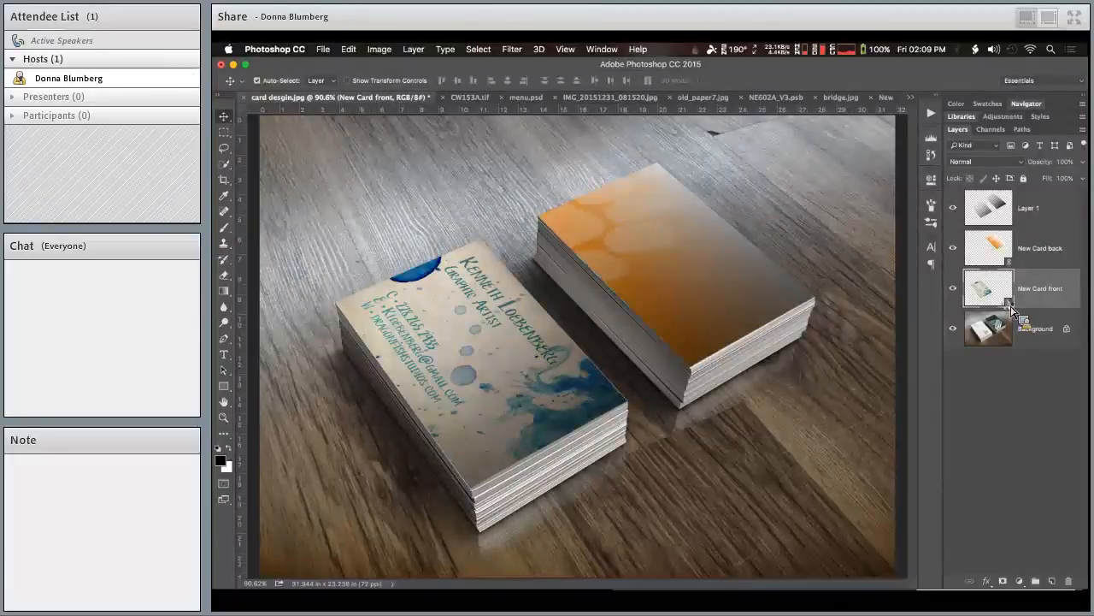
{"action": "double_click", "coordinate": [1009, 305]}
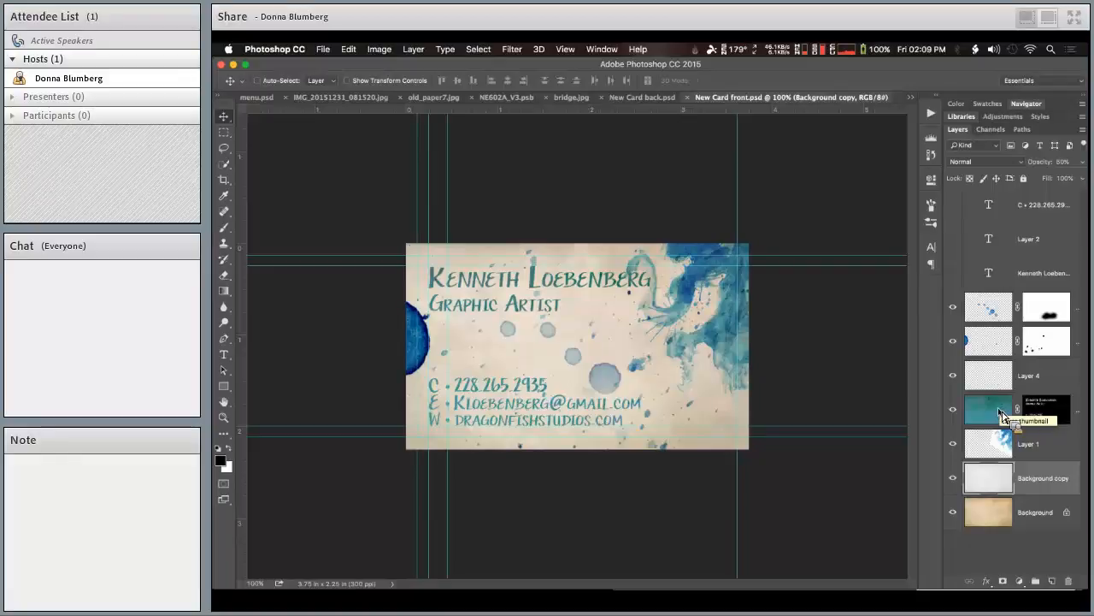
{"action": "key", "text": "super+o"}
{"action": "left_click", "coordinate": [656, 251]}
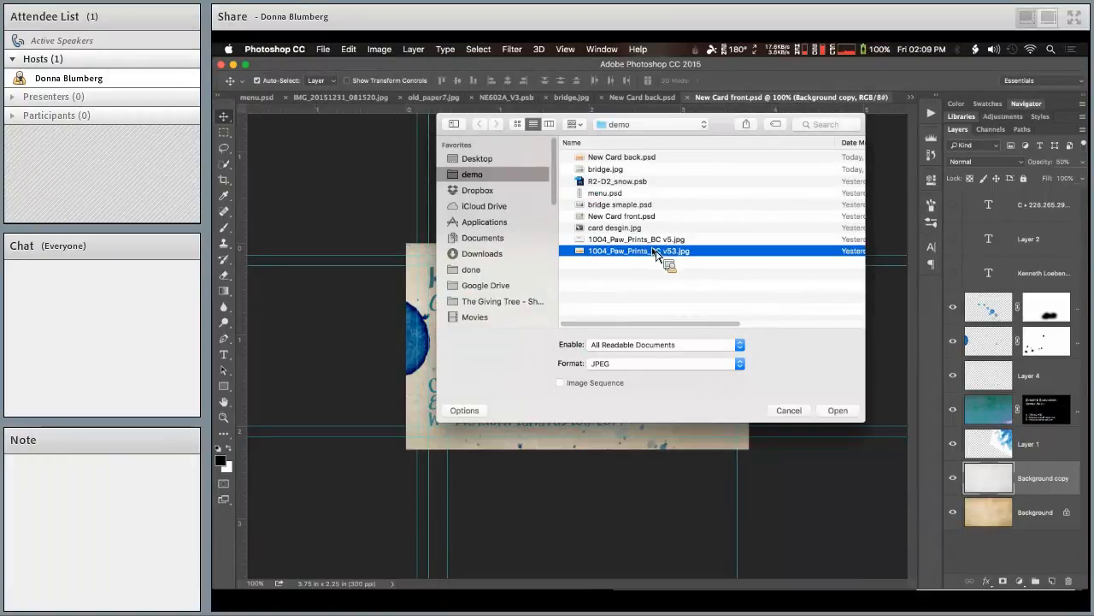
{"action": "double_click", "coordinate": [656, 251]}
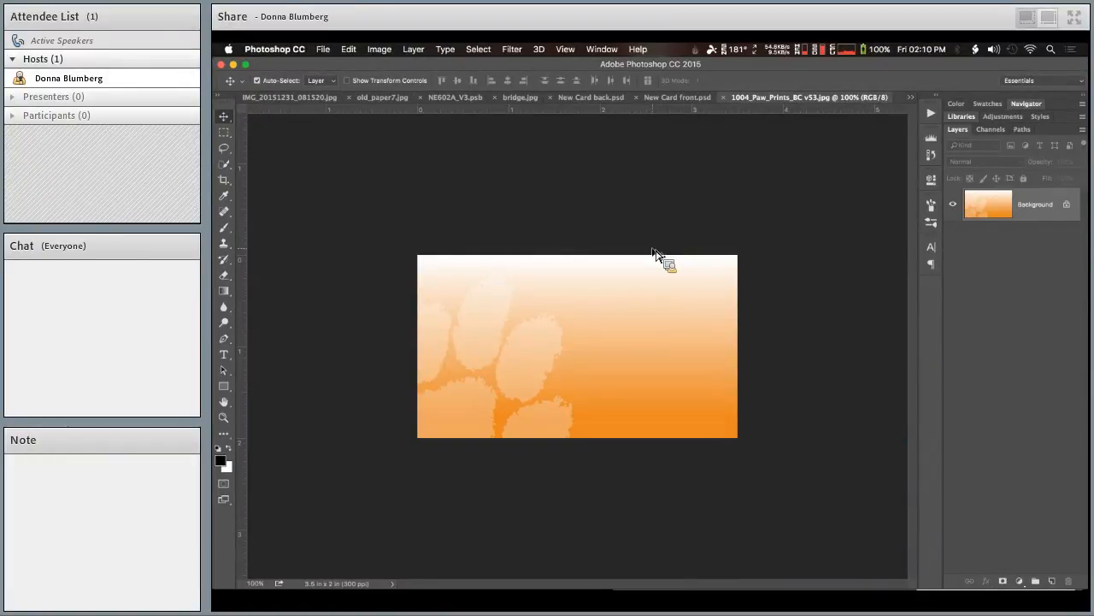
{"action": "key", "text": "super+Tab"}
{"action": "key", "text": "super+Tab"}
{"action": "key", "text": "super+w"}
- Open 1004_Paw_Prints_BC v5.jpg, copy the entire image and paste it as the top layer of New Card front.psd
{"action": "key", "text": "super+o"}
{"action": "double_click", "coordinate": [655, 238]}
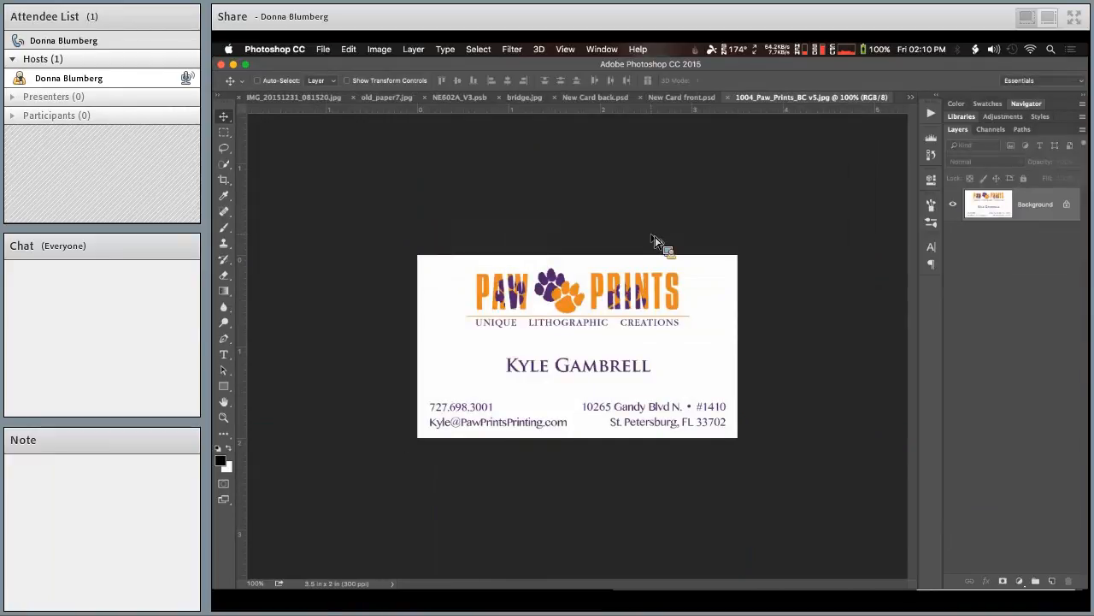
{"action": "key", "text": "super+a"}
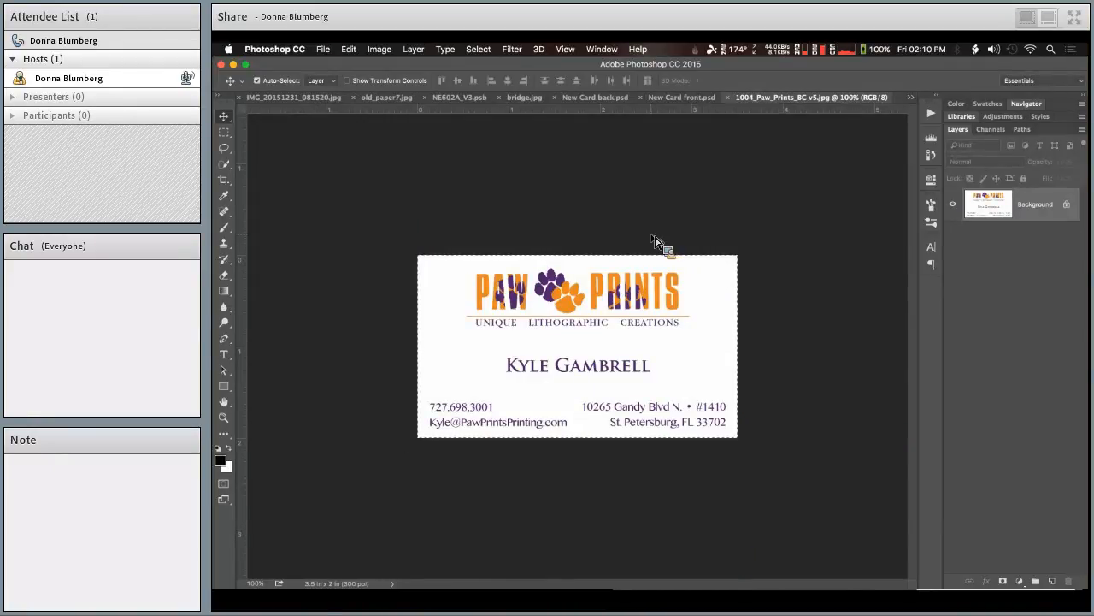
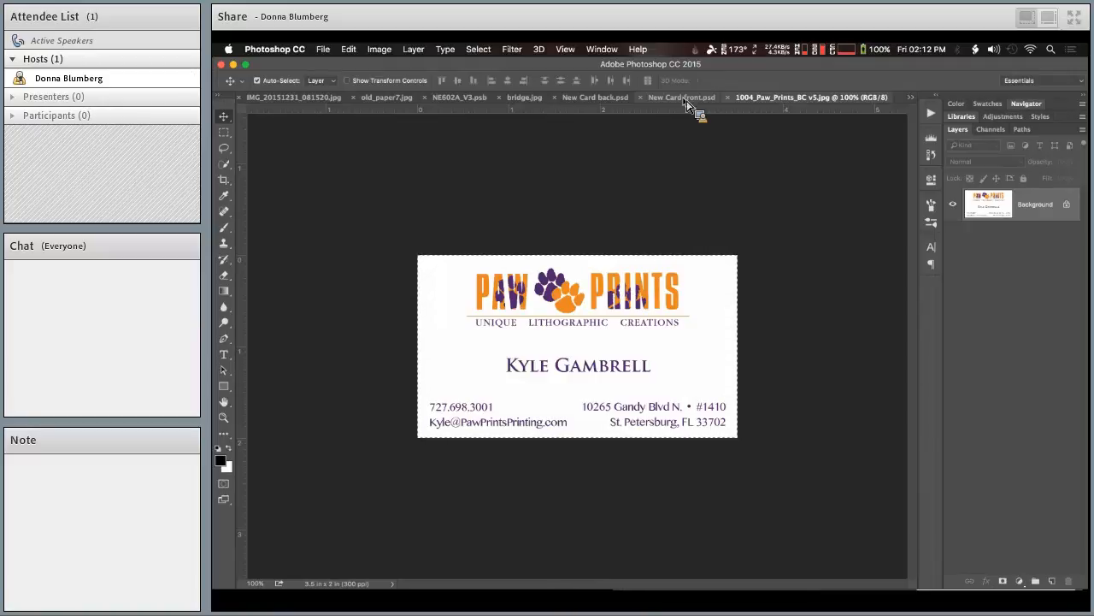
{"action": "key", "text": "super+c"}
{"action": "left_click", "coordinate": [686, 98]}
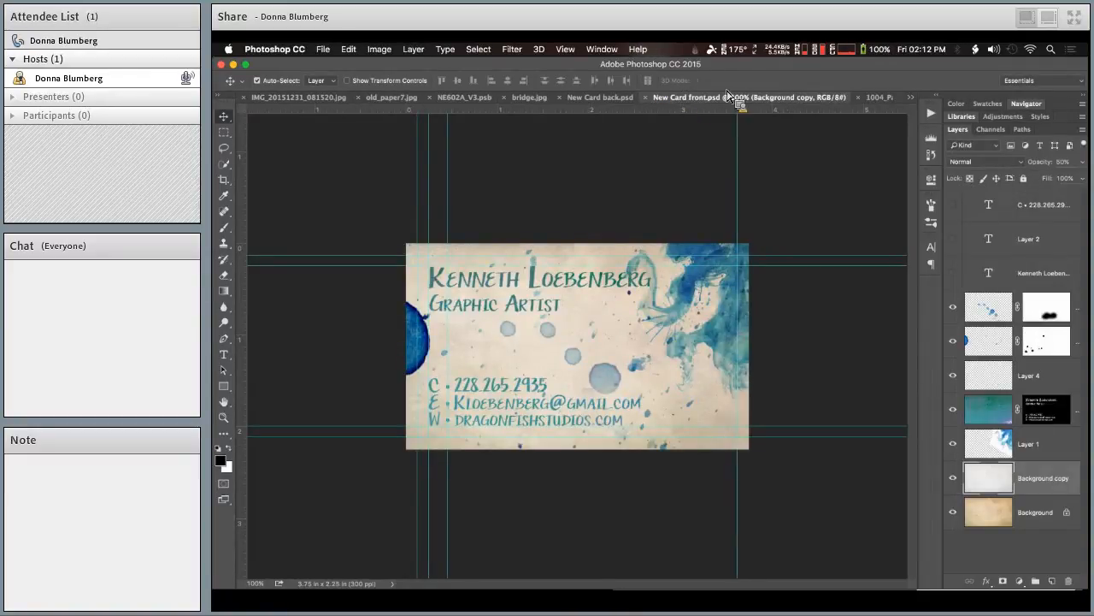
{"action": "left_click_drag", "start_coordinate": [708, 171], "coordinate": [709, 187]}
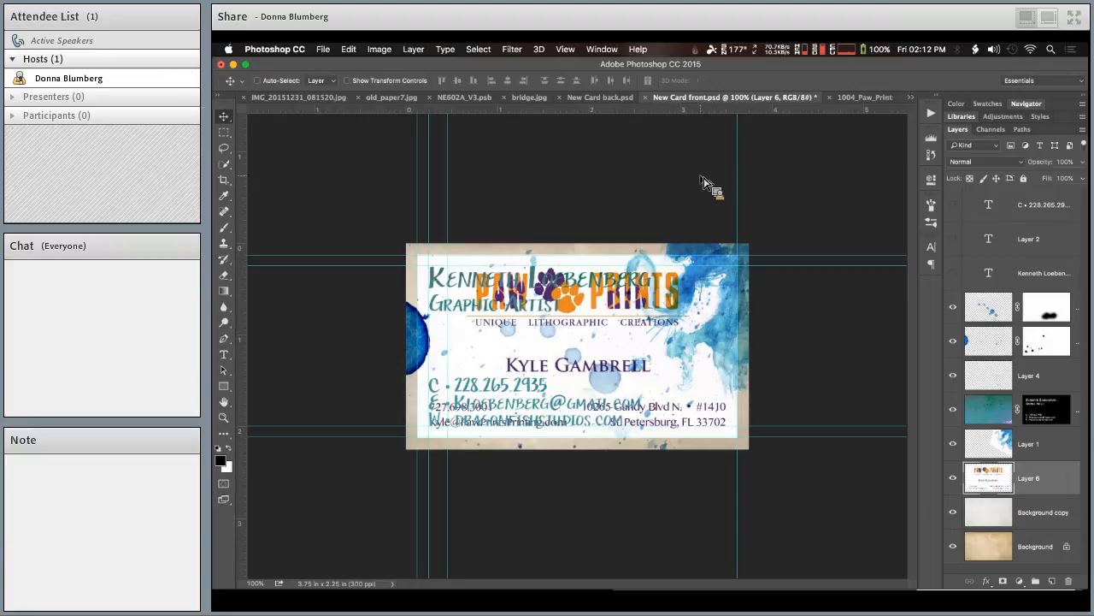
- Enlarge the pasted Paw Prints layer to cover the full card canvas and save New Card front.psd
{"action": "key", "text": "ctrl+t"}
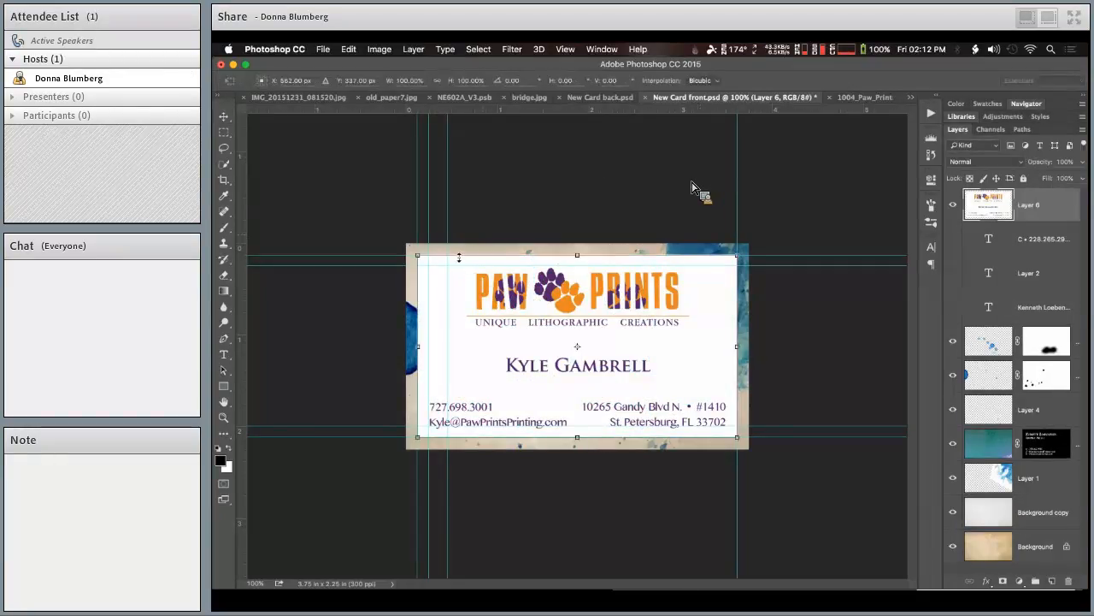
{"action": "left_click_drag", "start_coordinate": [418, 254], "coordinate": [408, 245]}
{"action": "left_click_drag", "start_coordinate": [737, 437], "coordinate": [752, 456]}
{"action": "key", "text": "Return"}
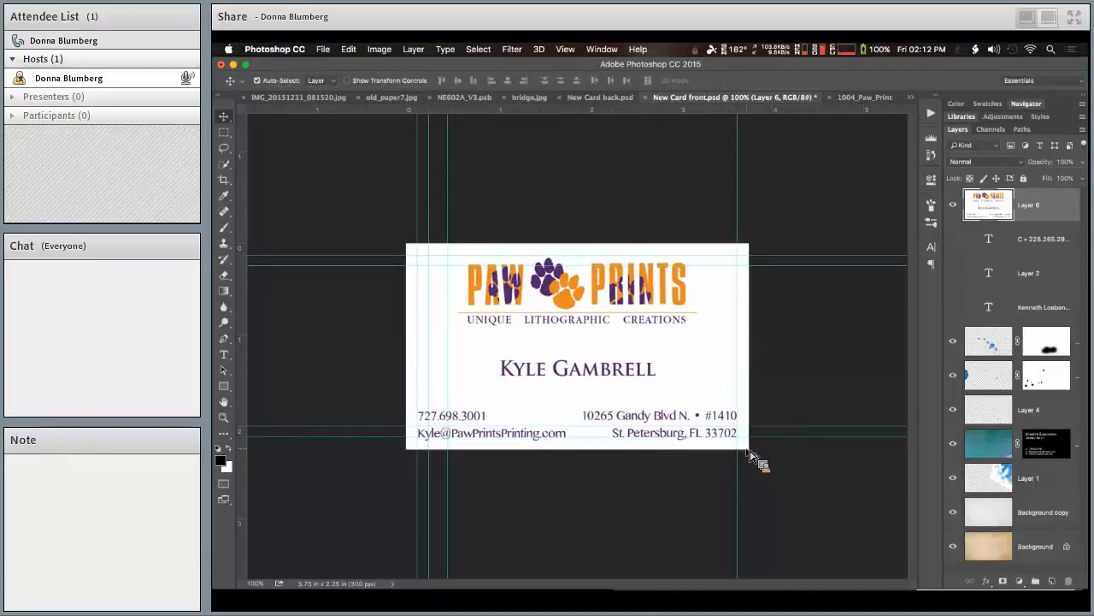
{"action": "key", "text": "super+s"}
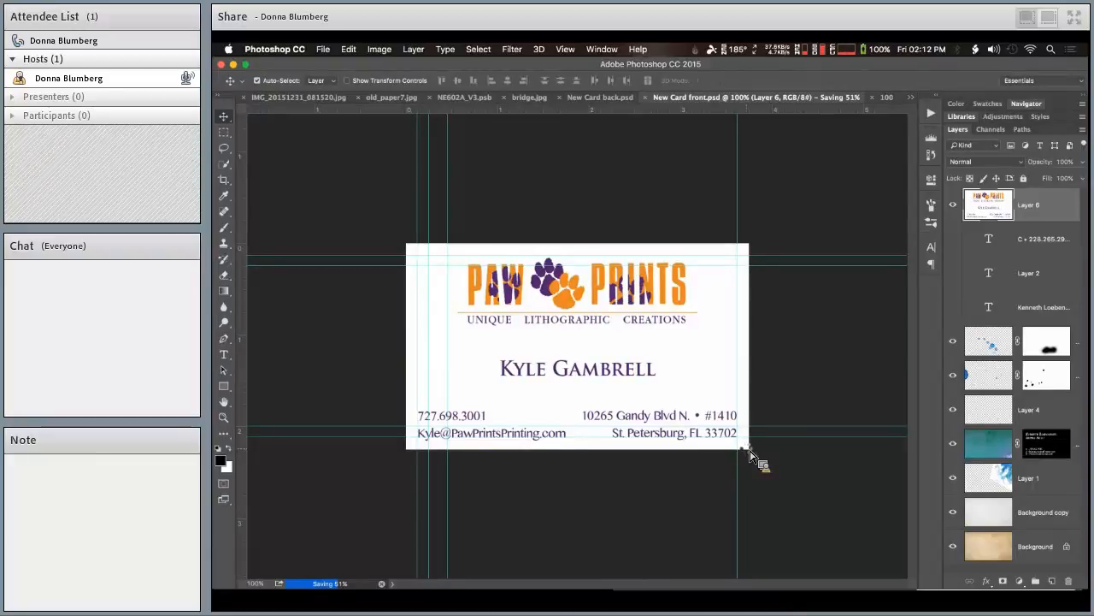
- Switch to Finder and preview the saved New Card front.psd in the demo folder
{"action": "key", "text": "super+Tab"}
{"action": "key", "text": "super+Tab"}
{"action": "key", "text": "super+Tab"}
{"action": "key", "text": "super+Tab"}
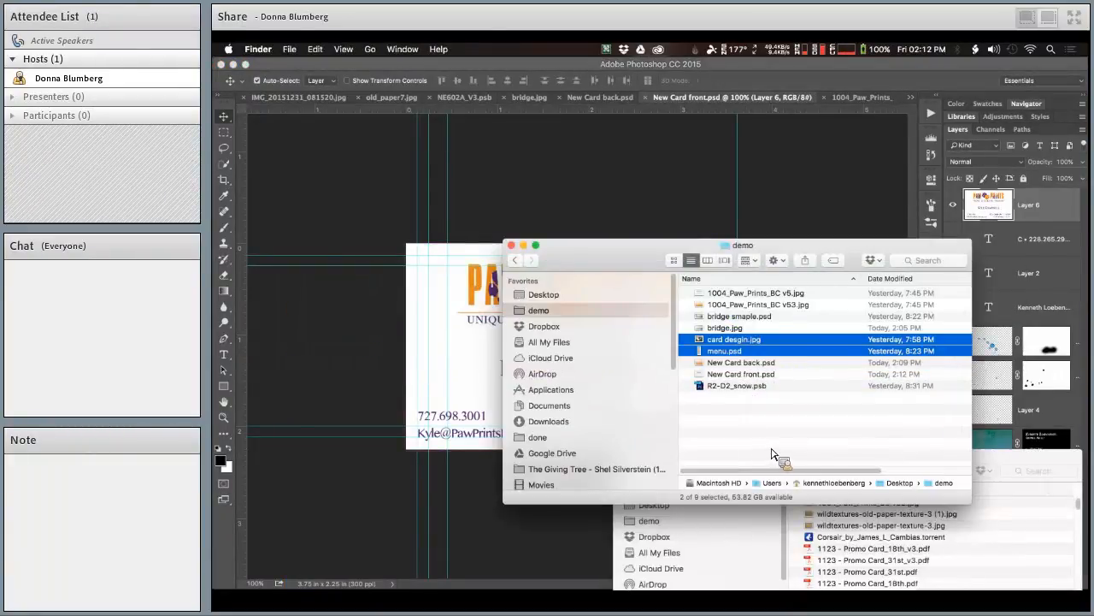
{"action": "left_click_drag", "start_coordinate": [638, 261], "coordinate": [613, 240]}
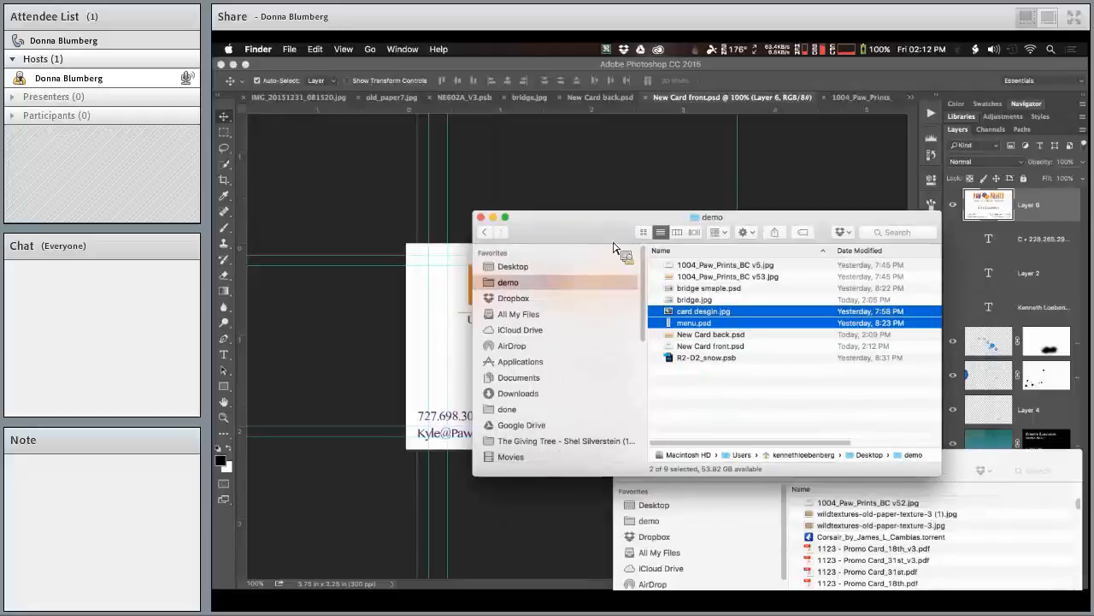
{"action": "left_click", "coordinate": [776, 367]}
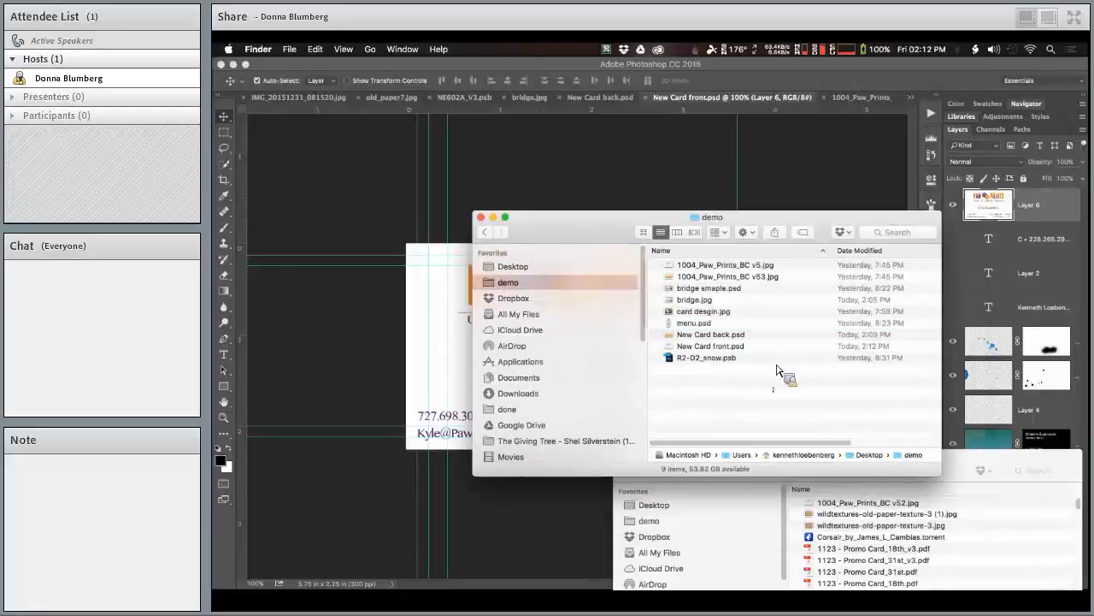
{"action": "left_click", "coordinate": [725, 346]}
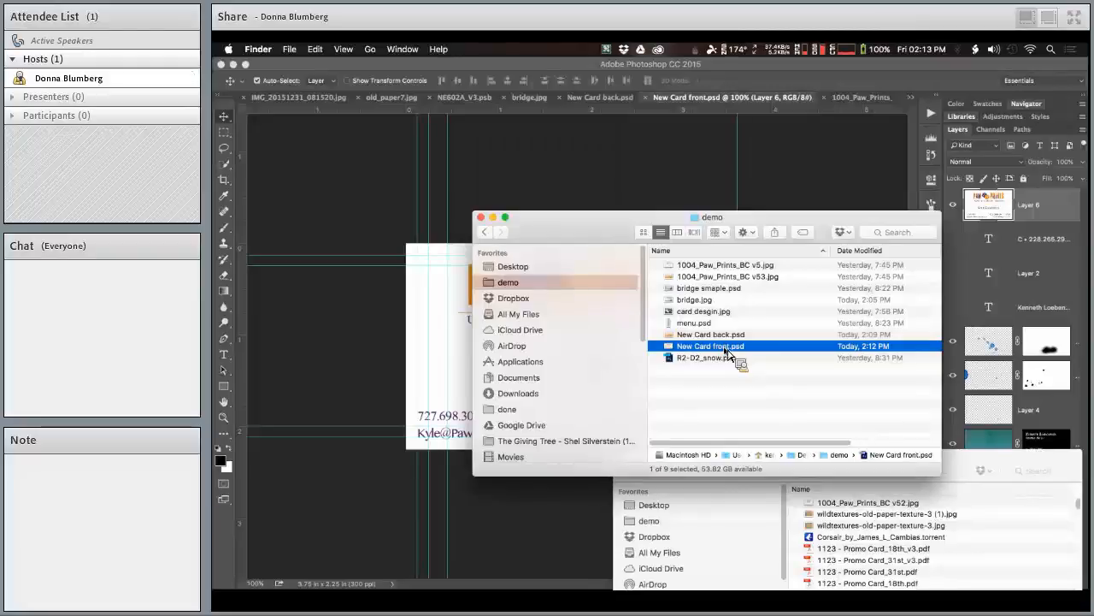
{"action": "key", "text": "space"}
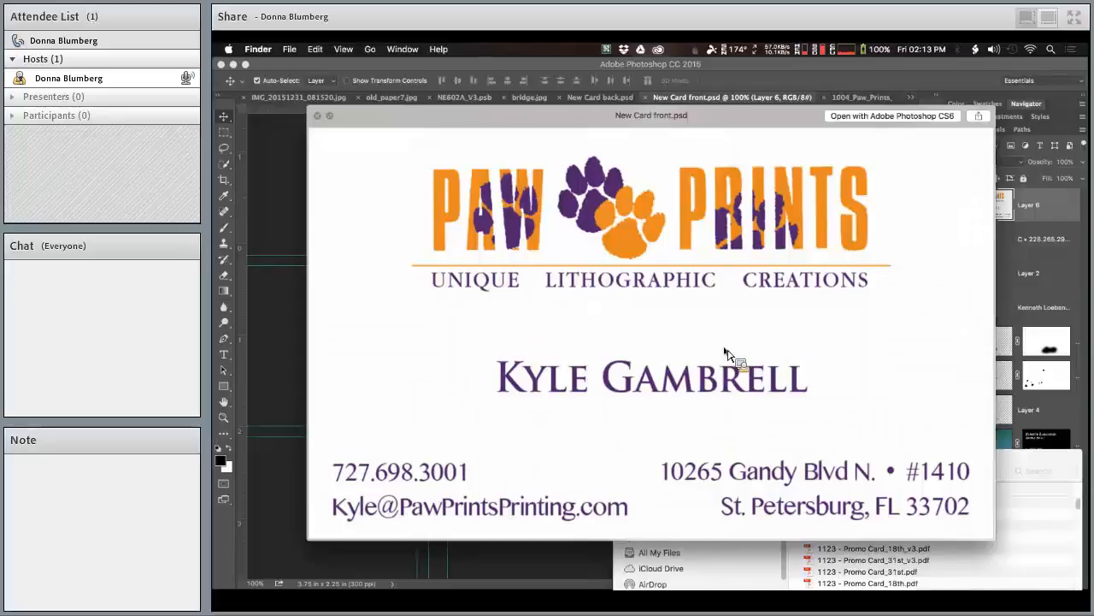
{"action": "key", "text": "space"}
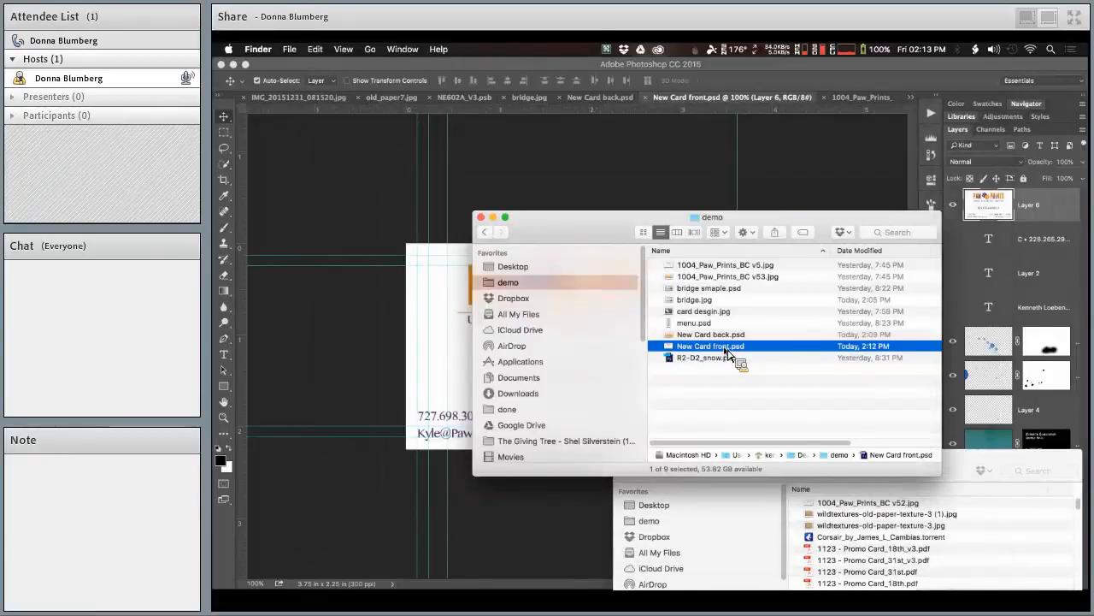
- Return to Photoshop and bring up the card desgin.jpg mockup with the updated card front
{"action": "left_click", "coordinate": [374, 255]}
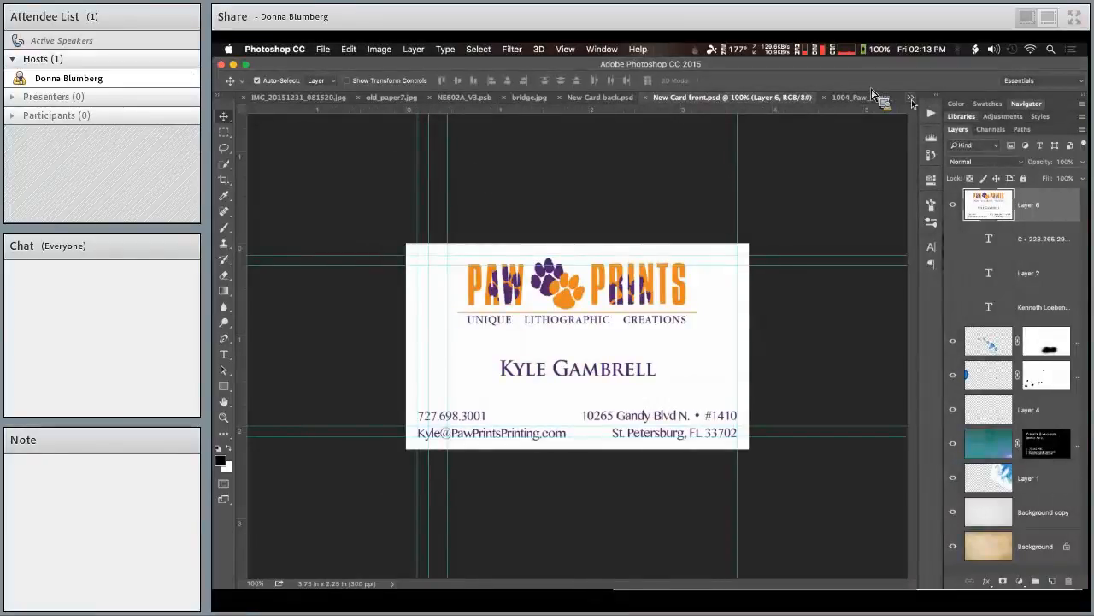
{"action": "left_click", "coordinate": [911, 97]}
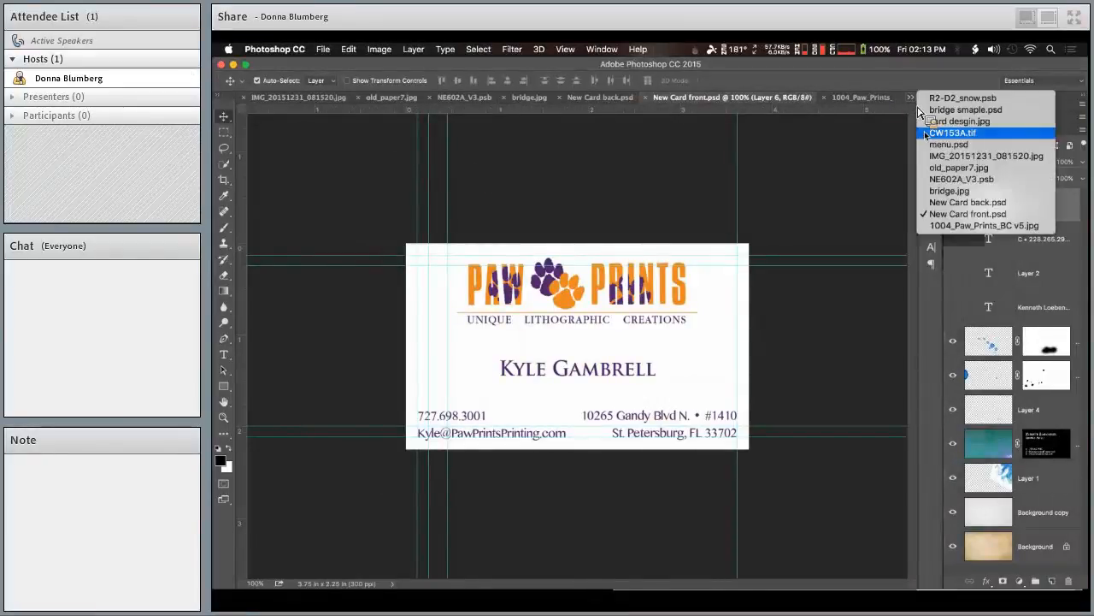
{"action": "left_click", "coordinate": [982, 121]}
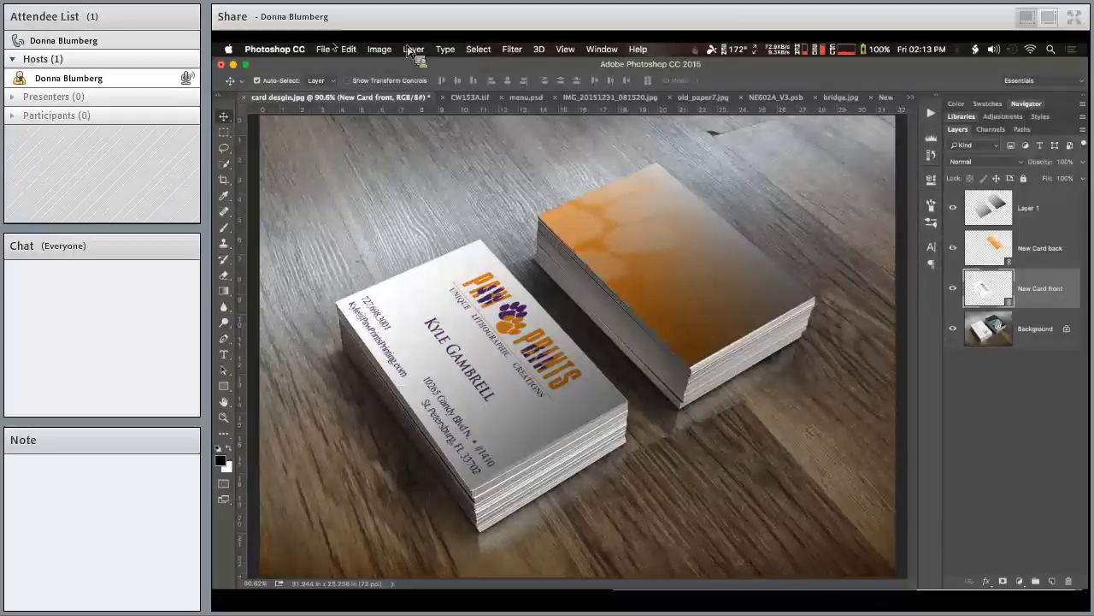
- Review the JPEG settings in Save for Web for the mockup and leave without exporting
{"action": "left_click", "coordinate": [332, 49]}
{"action": "mouse_move", "coordinate": [391, 217]}
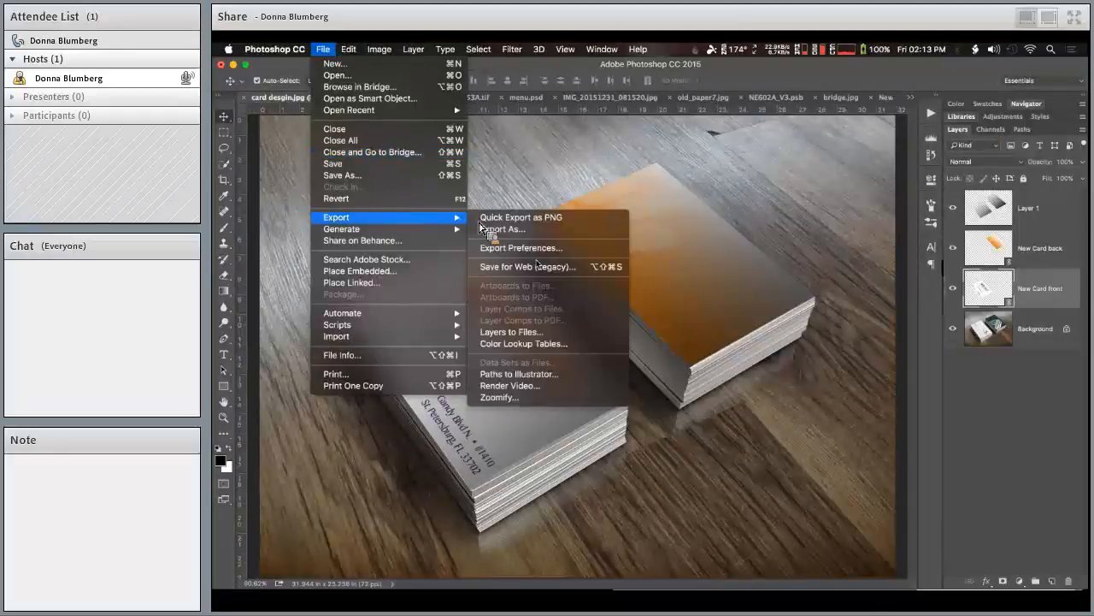
{"action": "left_click", "coordinate": [541, 266]}
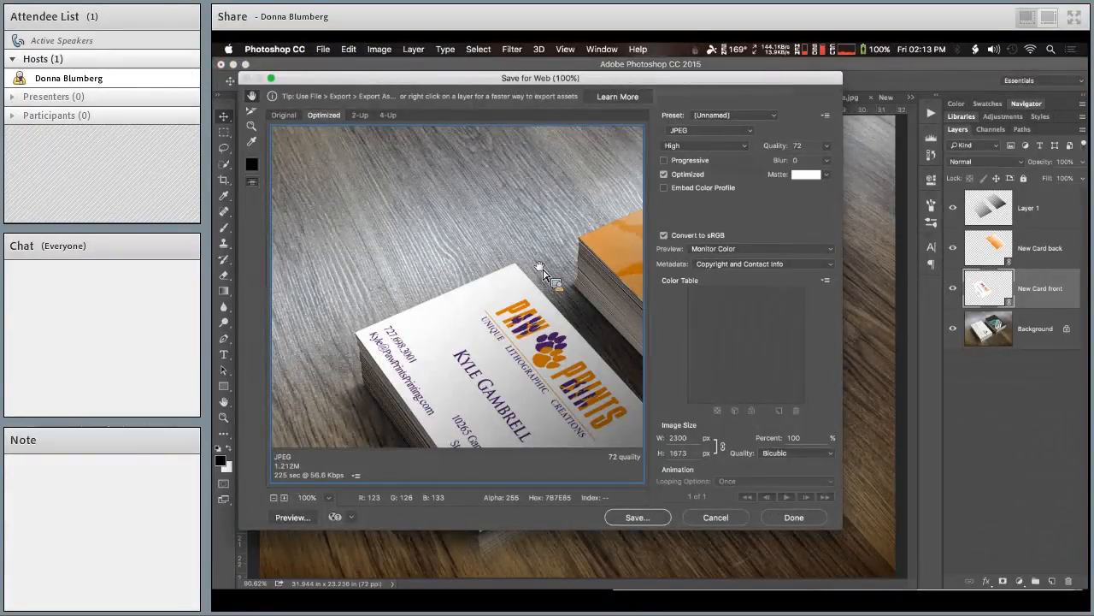
{"action": "key", "text": "Escape"}
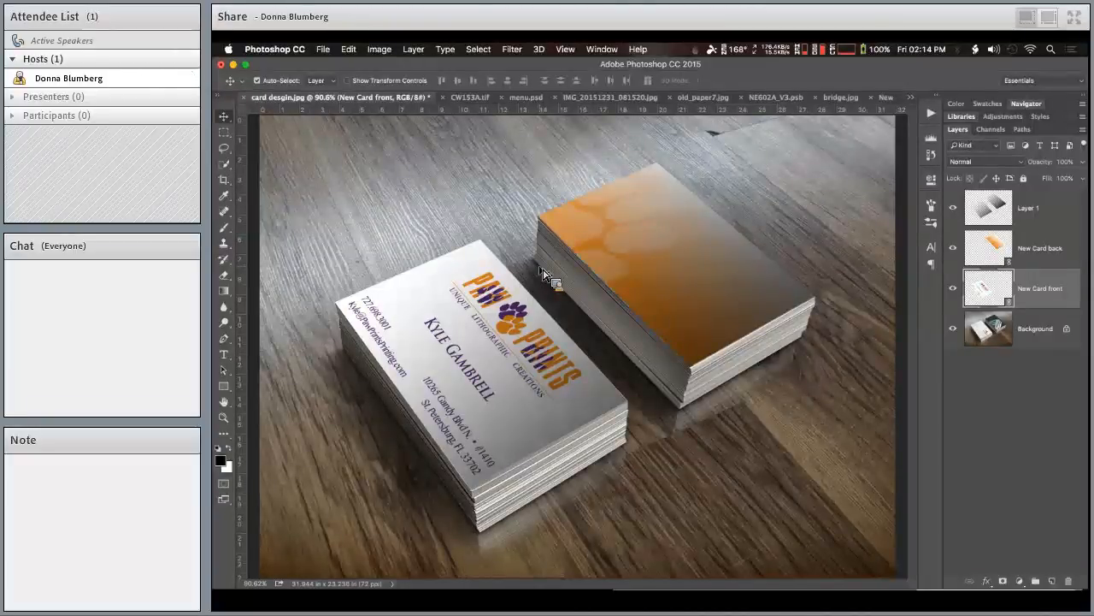
- Switch to R2-D2_snow.psb and compare the image with Layer 2 copy hidden and shown
{"action": "left_click", "coordinate": [911, 97]}
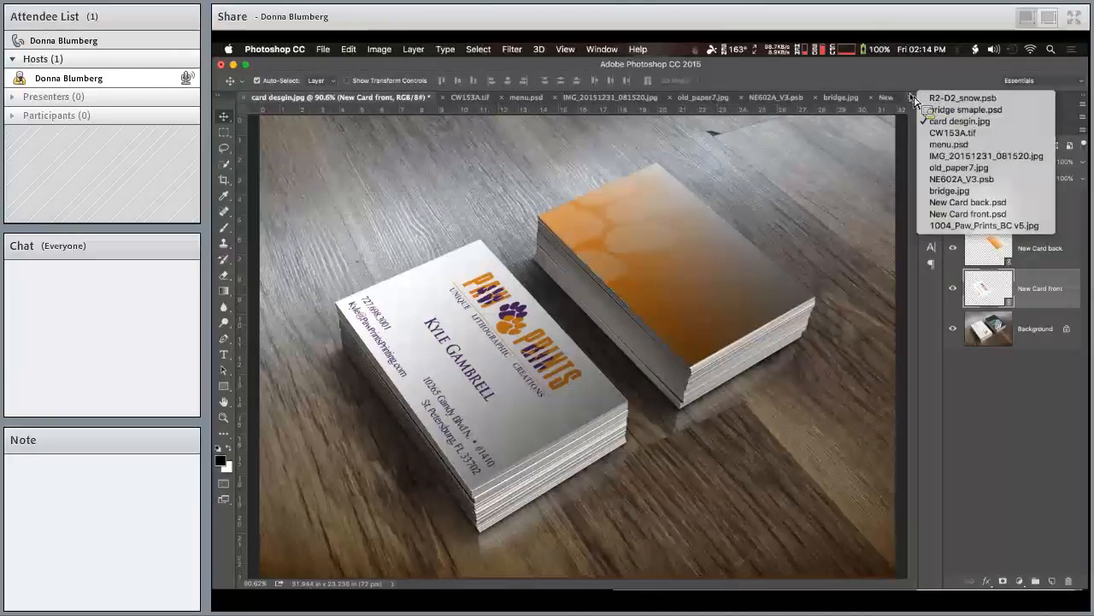
{"action": "left_click", "coordinate": [933, 99]}
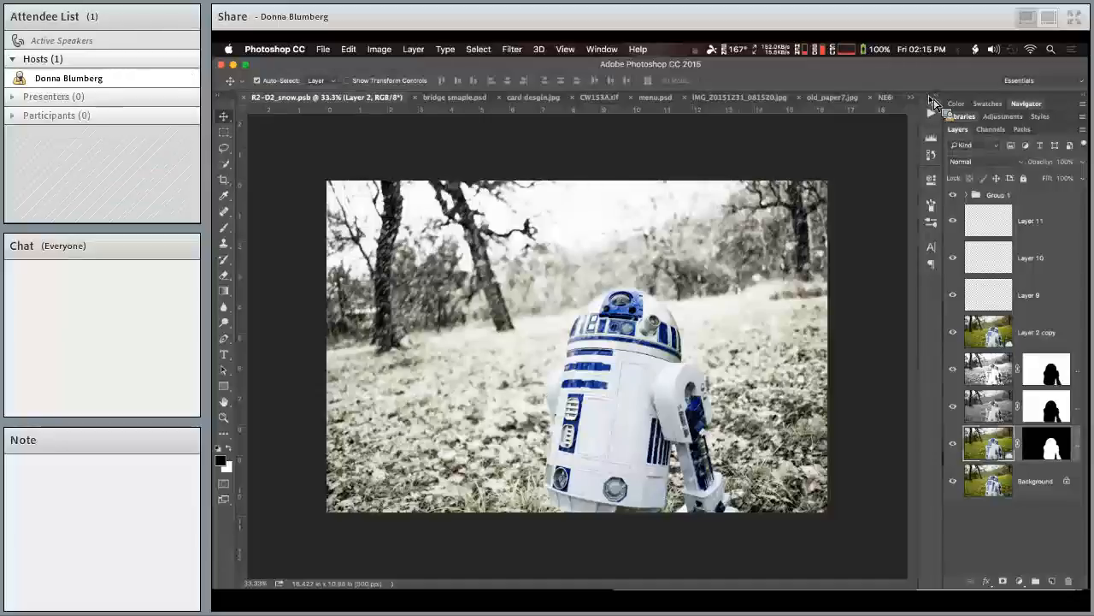
{"action": "left_click", "coordinate": [976, 341]}
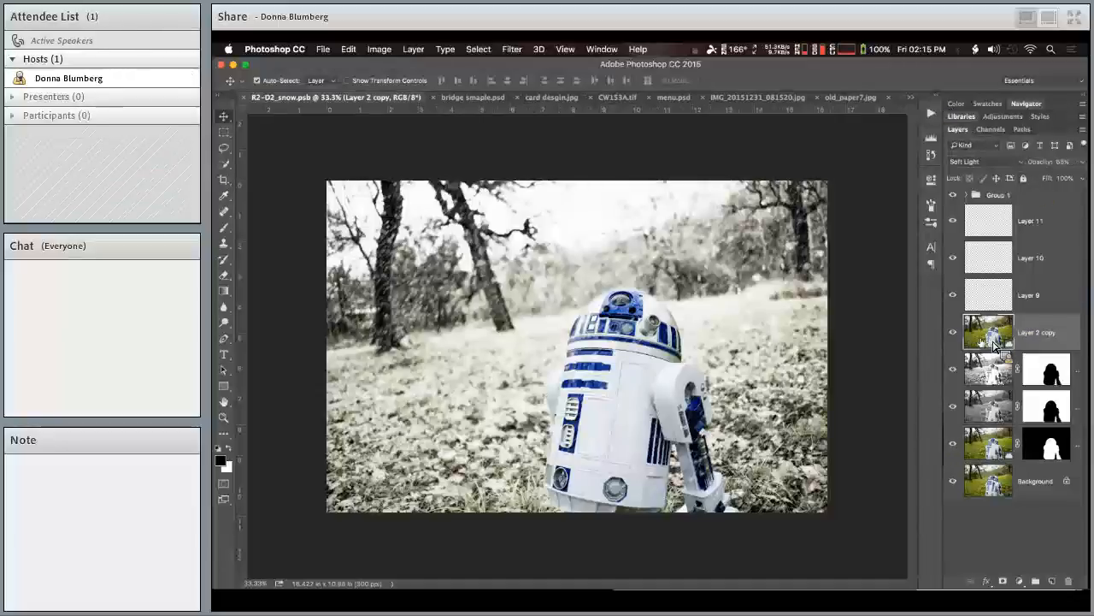
{"action": "left_click", "coordinate": [954, 332]}
{"action": "left_click", "coordinate": [954, 332]}
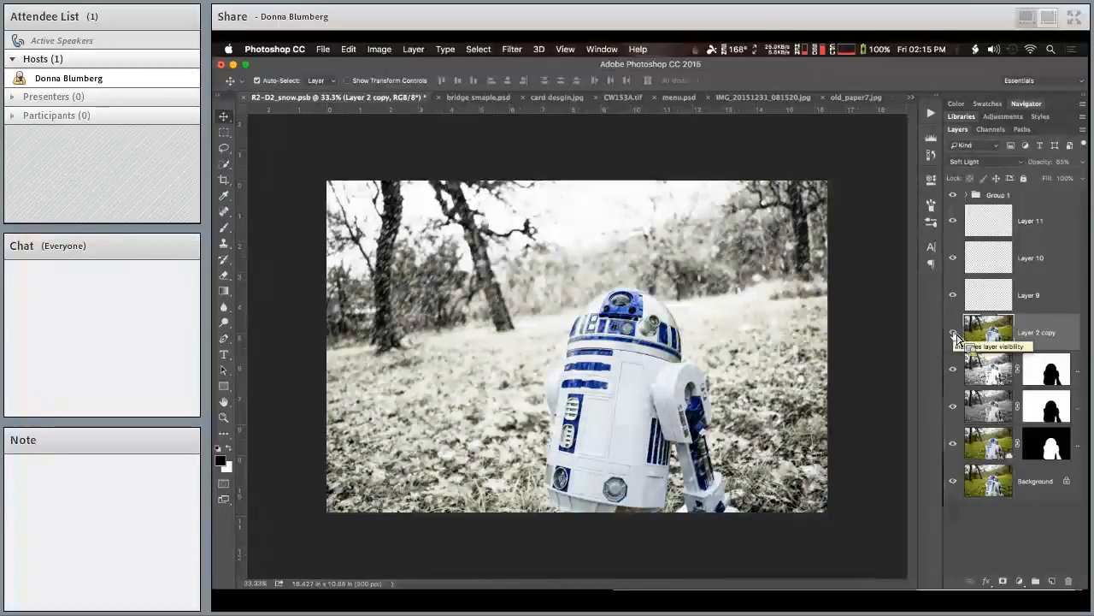
- Compare the image with Layer 4 copy, the masked Screen-mode layer, hidden and shown
{"action": "left_click", "coordinate": [996, 379]}
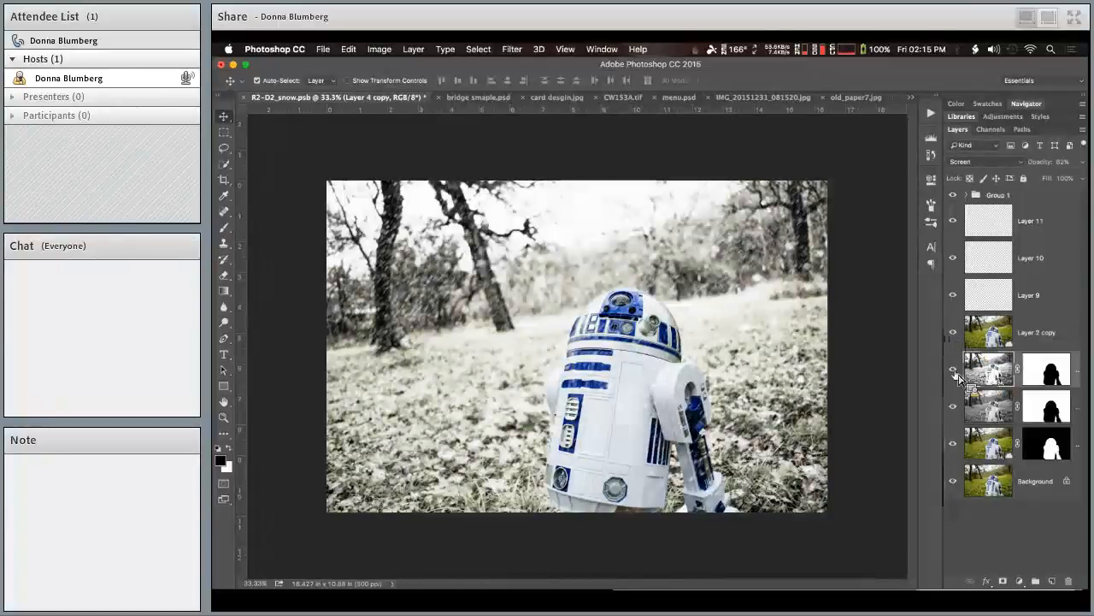
{"action": "left_click", "coordinate": [955, 370]}
{"action": "left_click", "coordinate": [956, 372]}
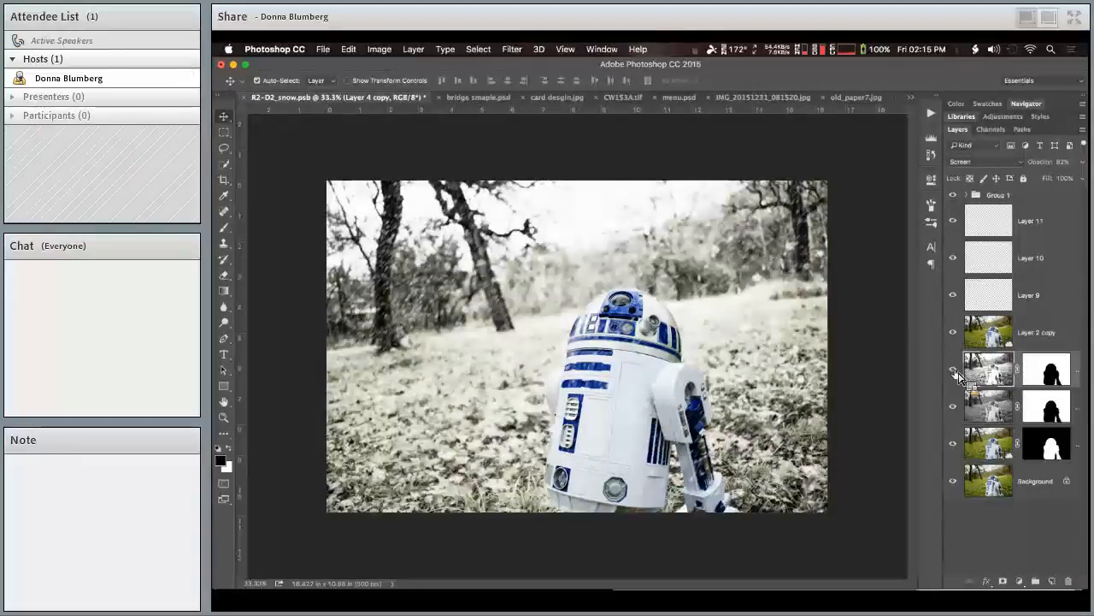
- Compare the image with the masked, Normal-mode Layer 4 hidden and shown
{"action": "left_click", "coordinate": [983, 412]}
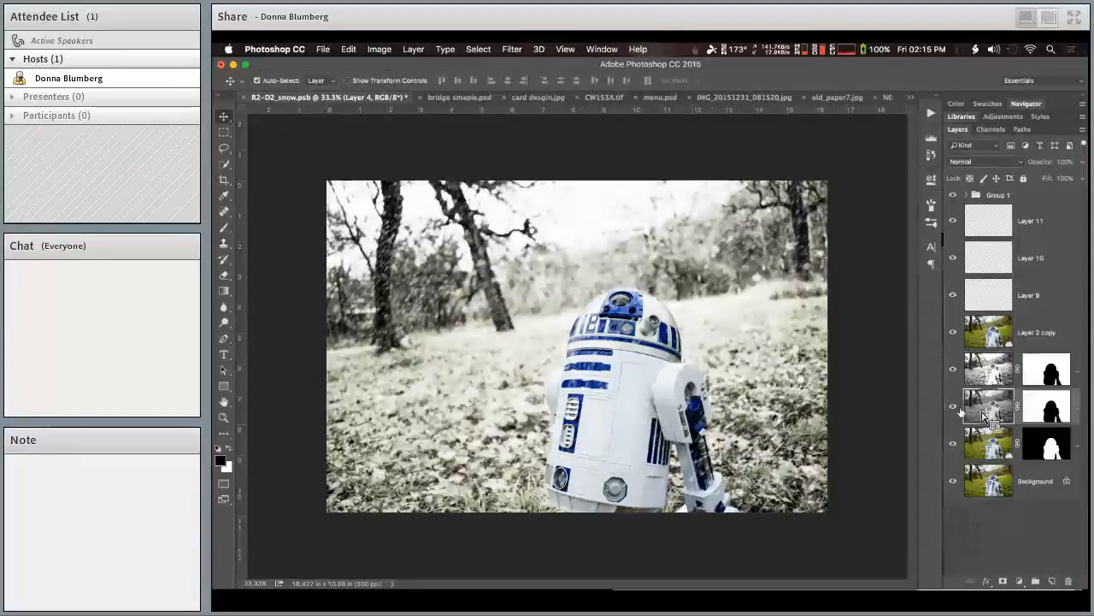
{"action": "left_click", "coordinate": [956, 407]}
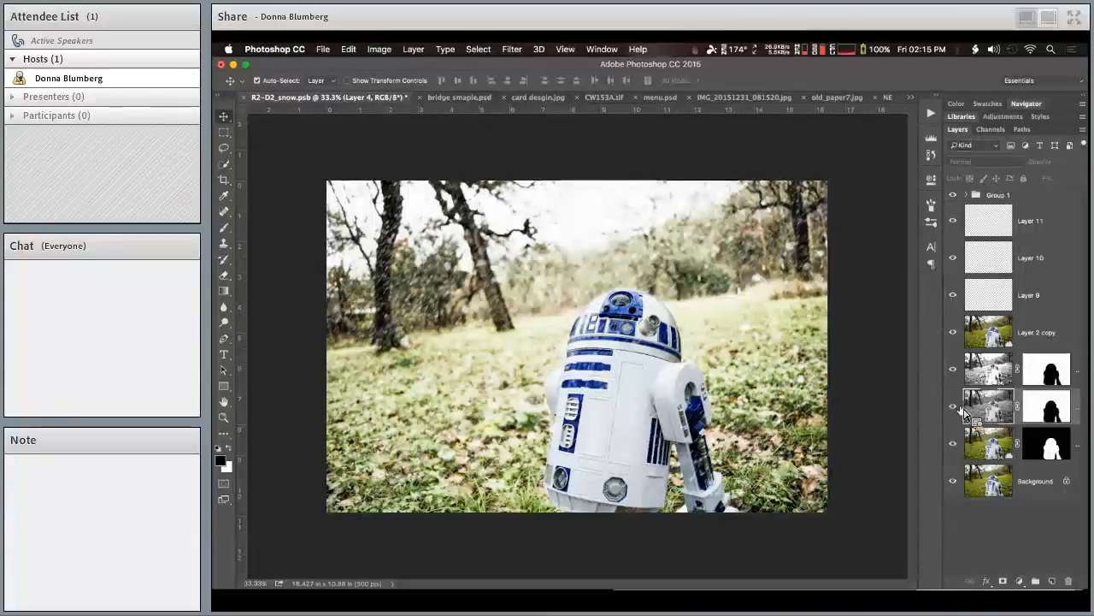
{"action": "left_click", "coordinate": [969, 376]}
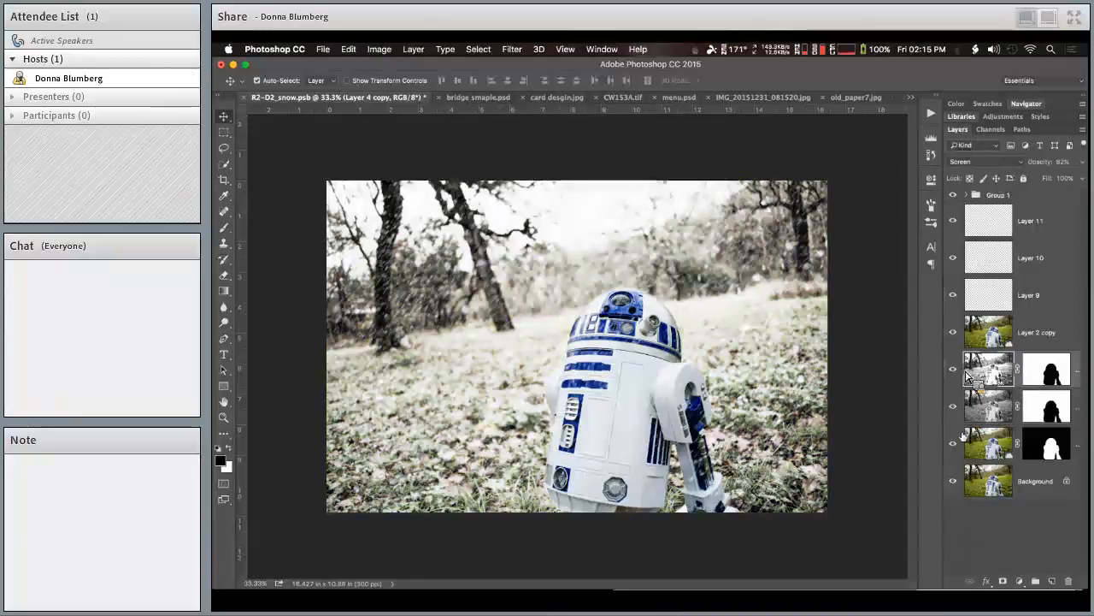
- Open the contents of the masked Layer 2 smart object and inspect R2-D2 at 100% with its Layer 2 and Layer 1 hidden
{"action": "left_click", "coordinate": [1002, 448]}
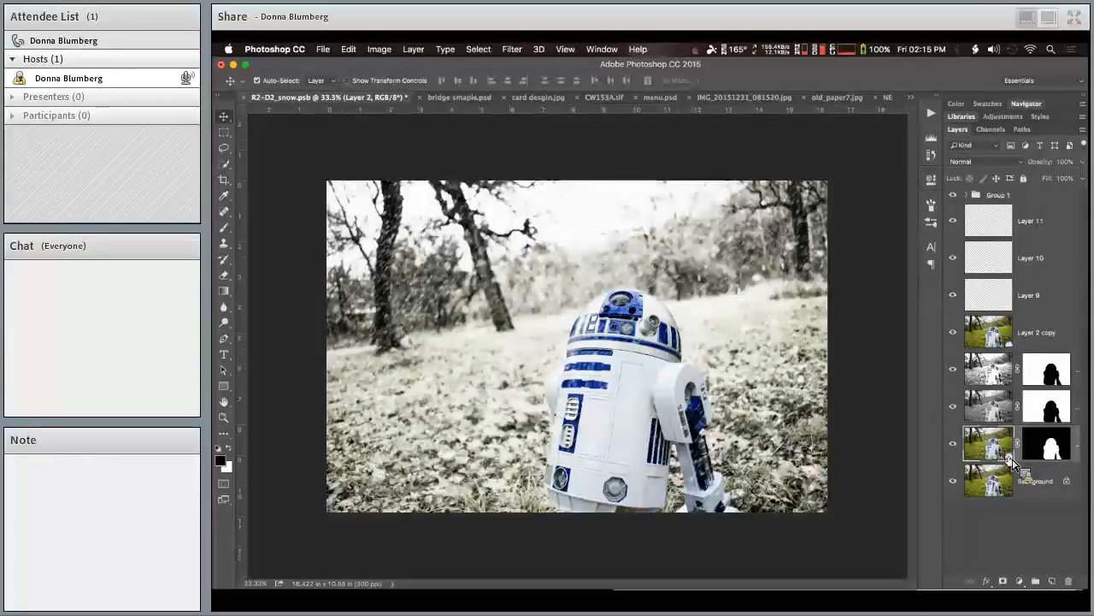
{"action": "double_click", "coordinate": [1010, 459]}
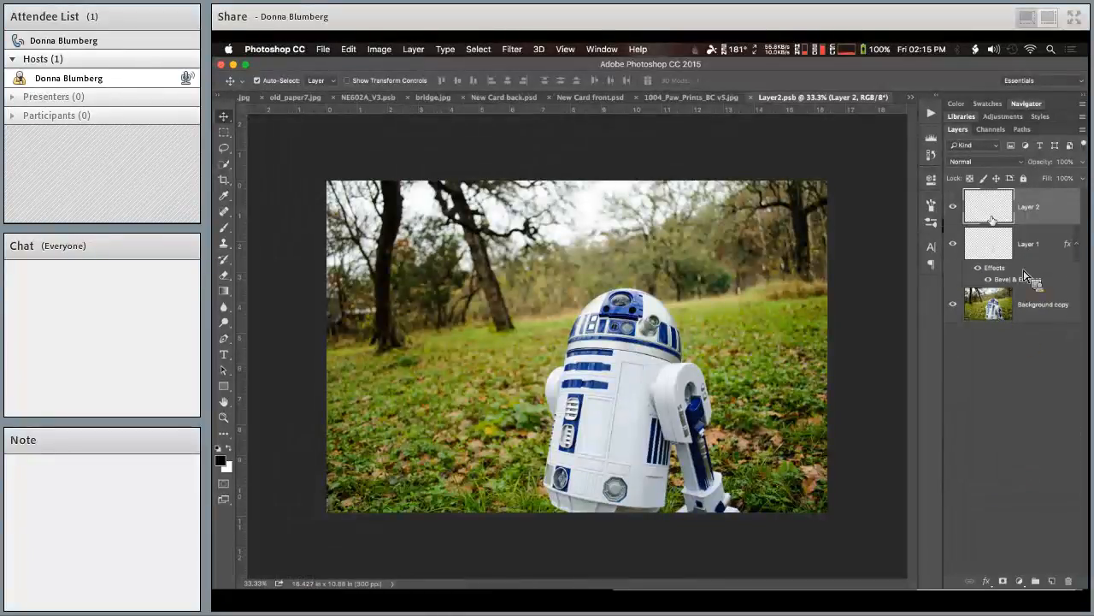
{"action": "left_click", "coordinate": [955, 209]}
{"action": "left_click", "coordinate": [955, 244]}
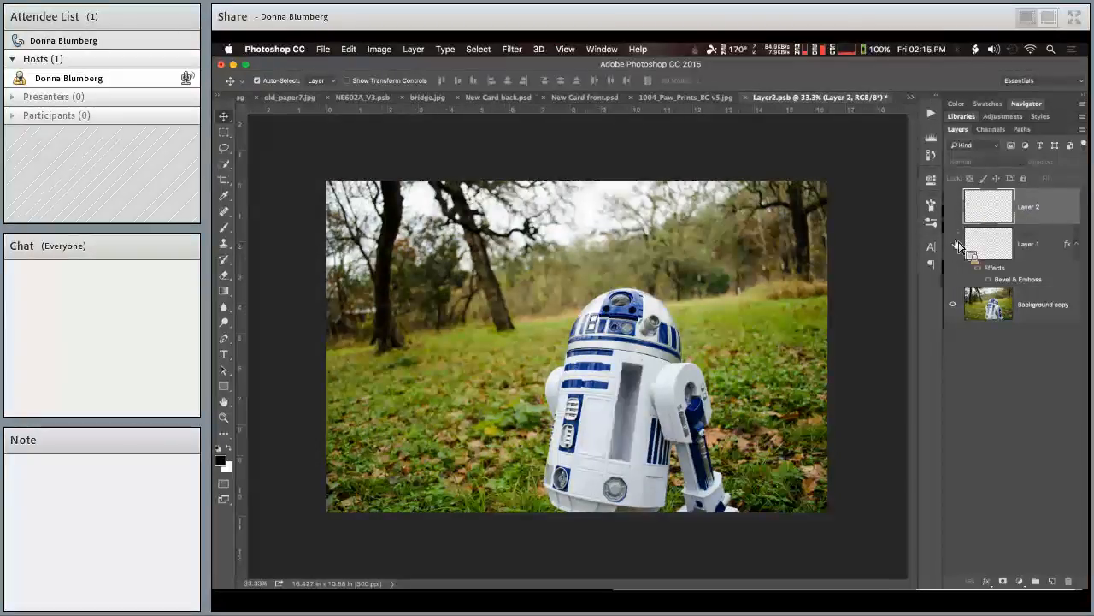
{"action": "key", "text": "super+equal"}
{"action": "key", "text": "super+equal"}
{"action": "key", "text": "super+equal"}
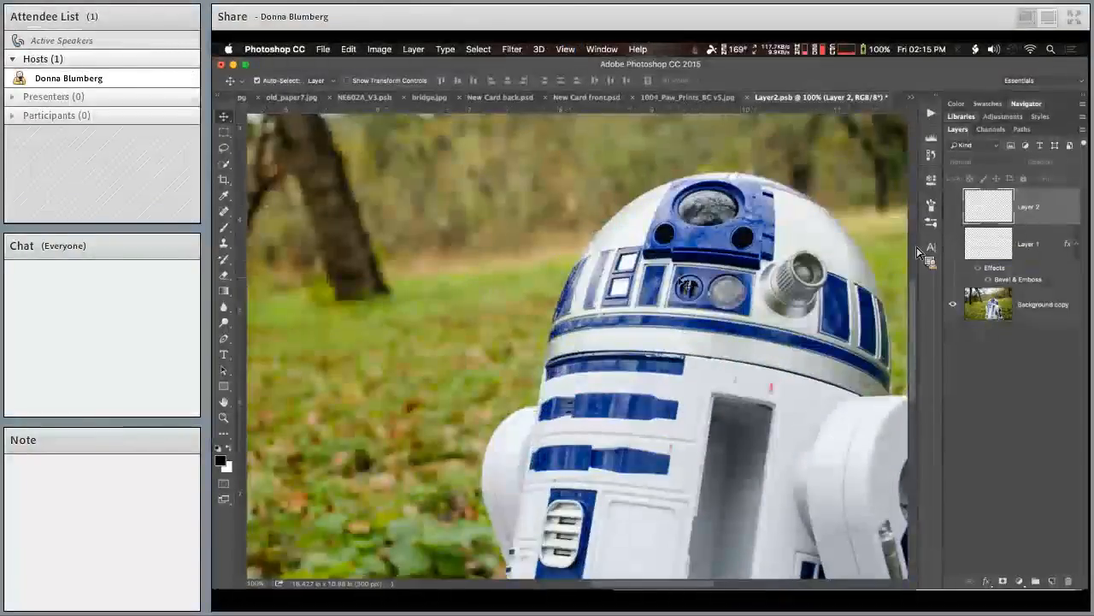
- Compare R2-D2's body with the Layer 2 retouching shown and hidden
{"action": "scroll", "coordinate": [688, 286], "scroll_direction": "down", "scroll_amount": 5}
{"action": "left_click", "coordinate": [954, 208]}
{"action": "scroll", "coordinate": [788, 404], "scroll_direction": "up", "scroll_amount": 3}
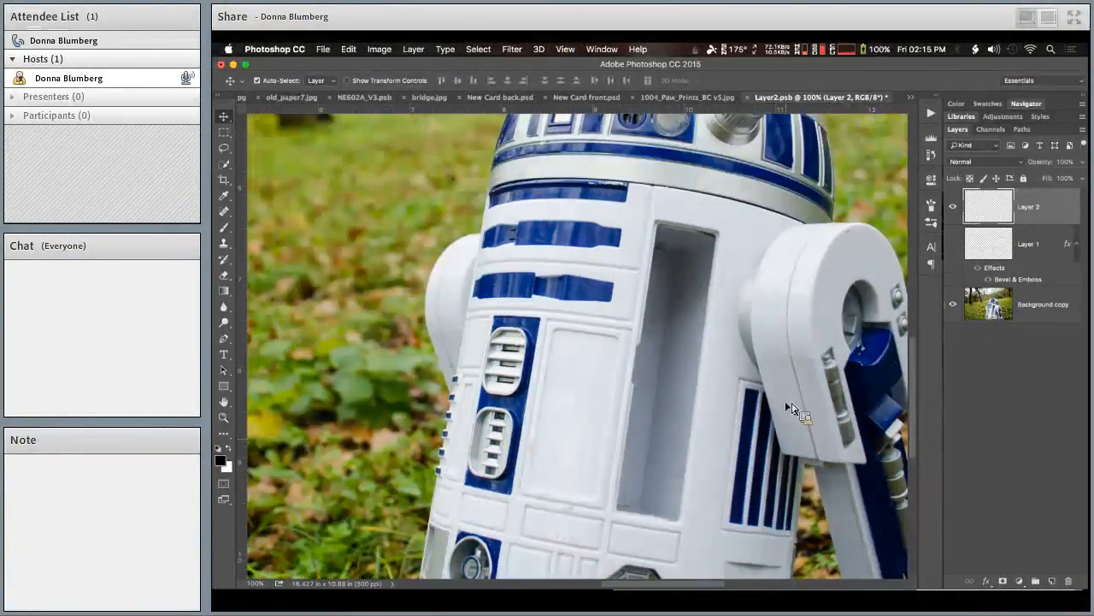
{"action": "left_click", "coordinate": [955, 211]}
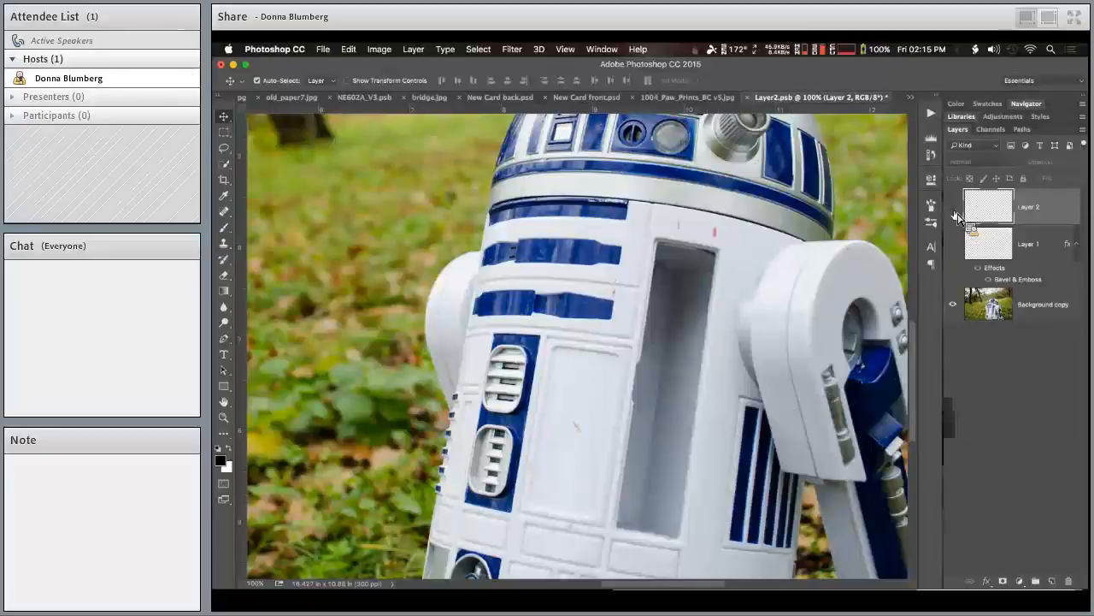
- Isolate Layer 2 by hiding Background copy and examine its retouch spots, temporarily filled with black
{"action": "left_click", "coordinate": [953, 305]}
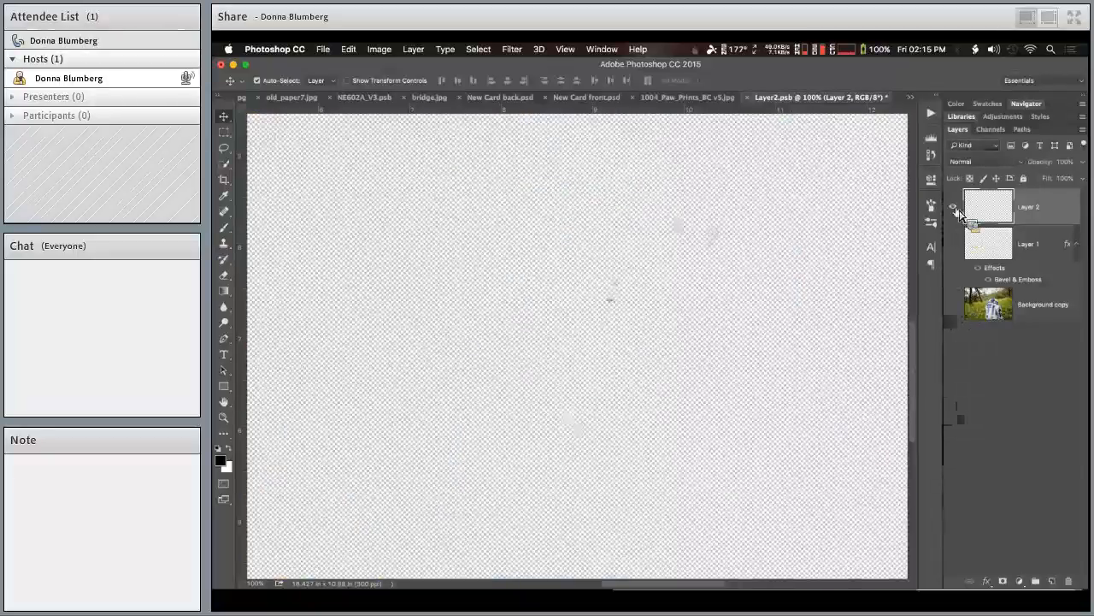
{"action": "left_click", "coordinate": [955, 208]}
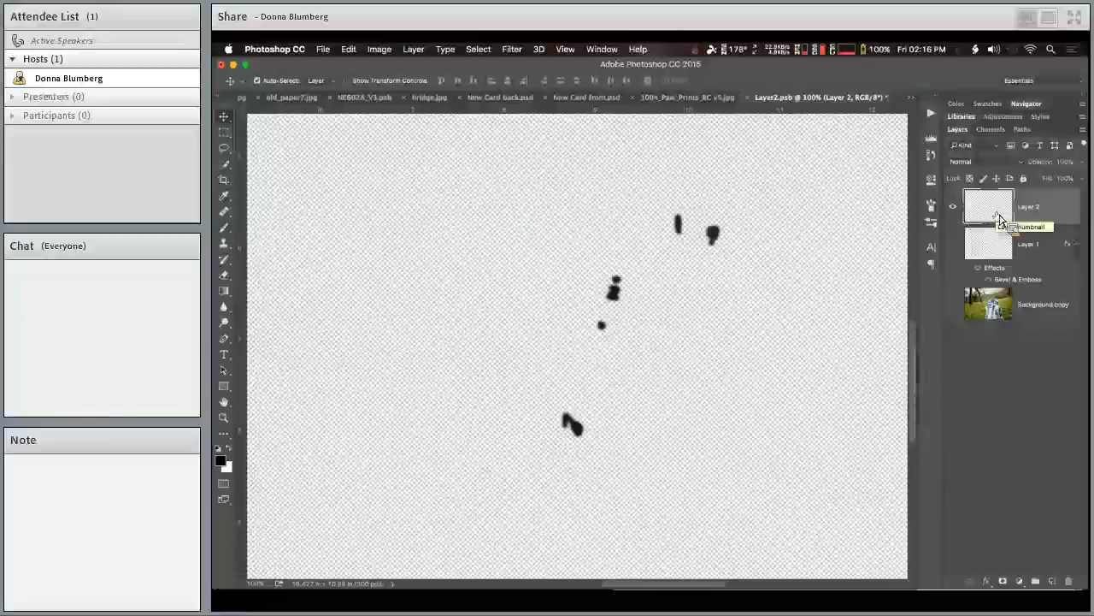
{"action": "key", "text": "Delete"}
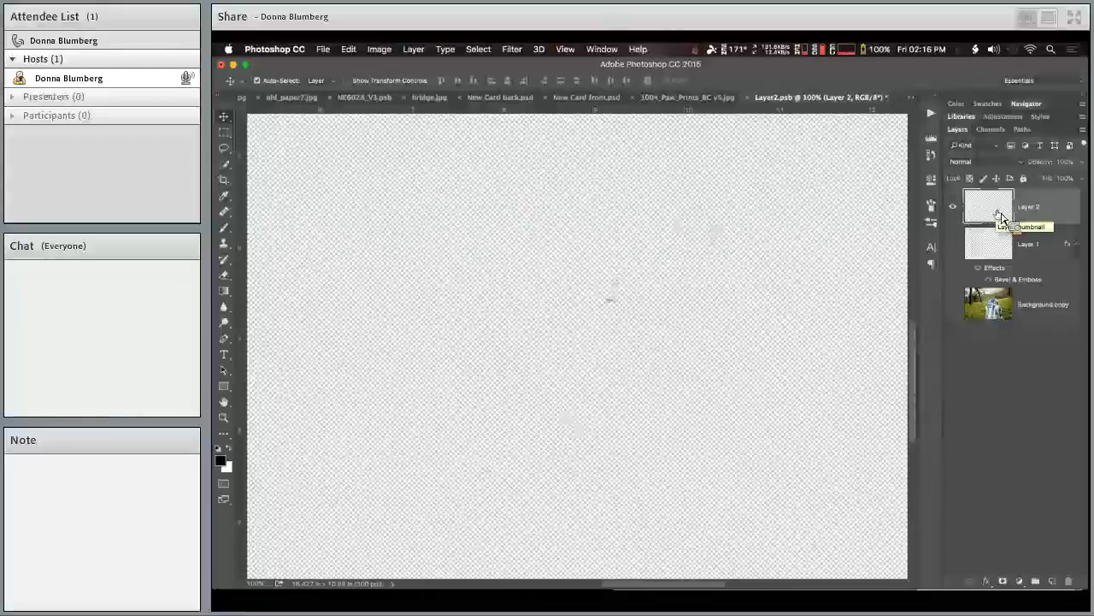
- Show Background copy and Layer 1 again and close Layer2.psb without saving
{"action": "left_click", "coordinate": [954, 303]}
{"action": "left_click", "coordinate": [953, 244]}
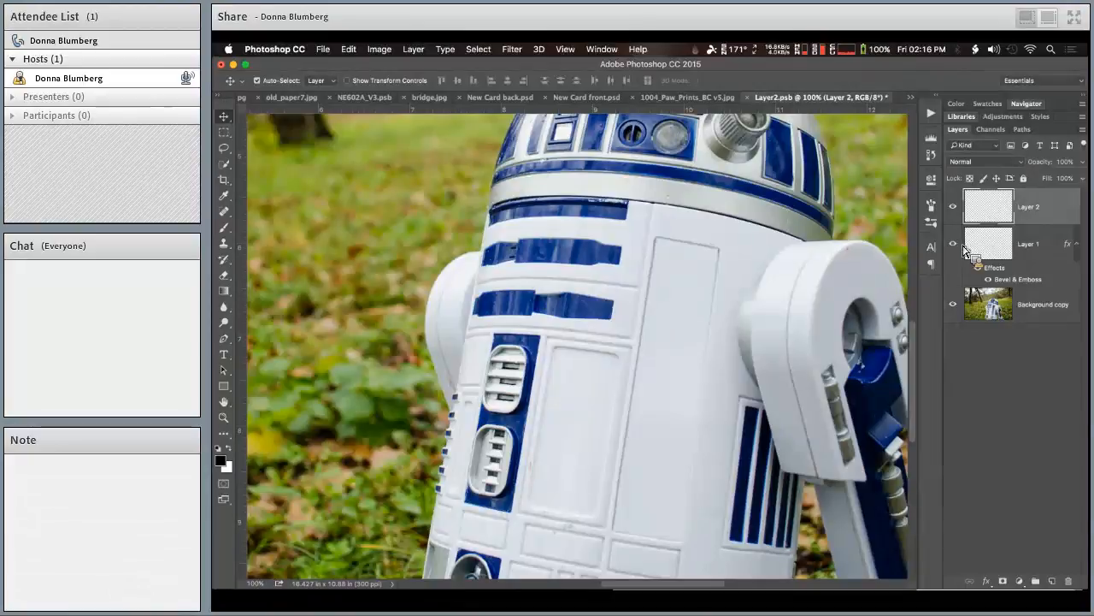
{"action": "key", "text": "super+0"}
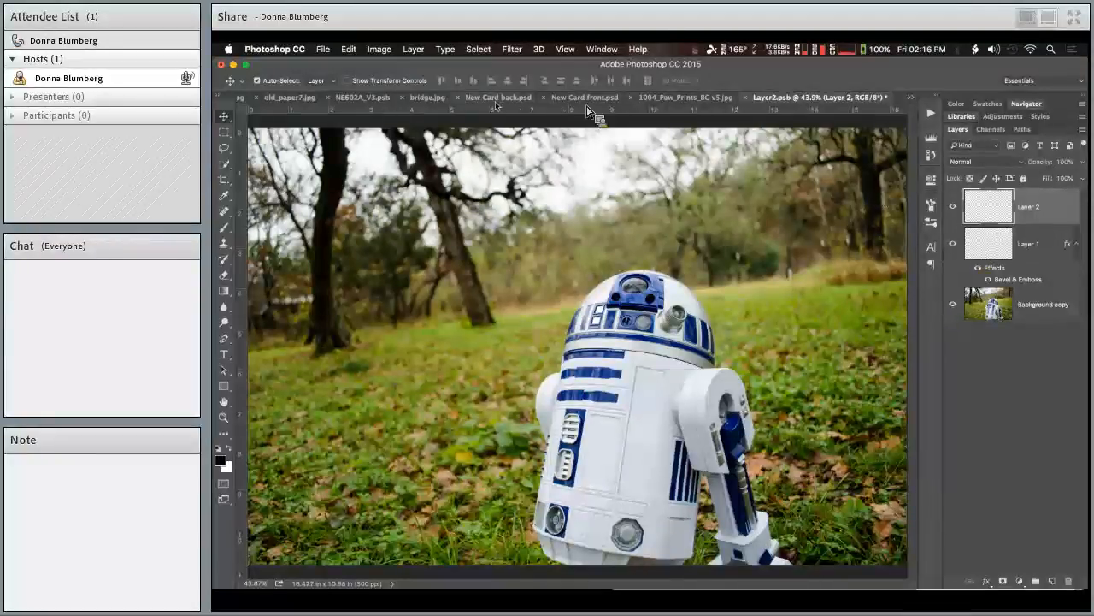
{"action": "key", "text": "super+w"}
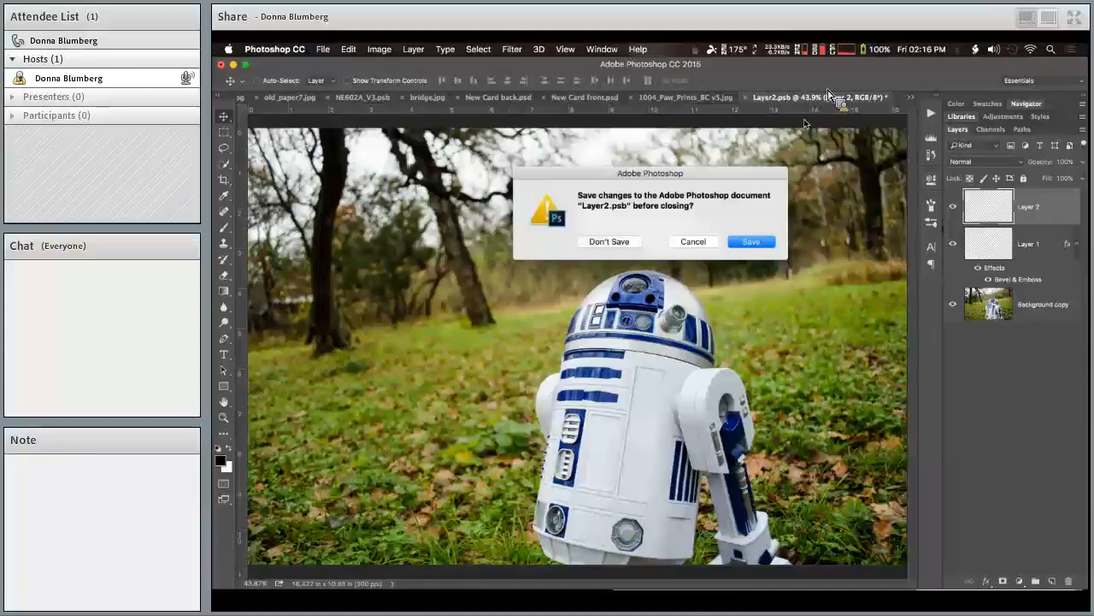
{"action": "left_click", "coordinate": [607, 242]}
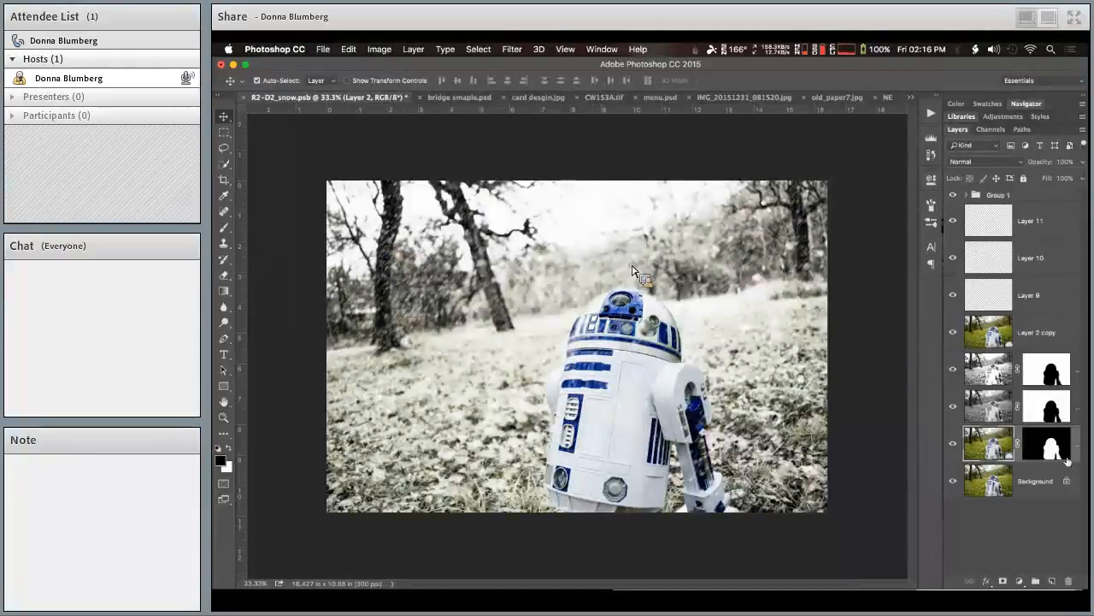
- Reopen the Layer 2 smart object, duplicate all three of its layers and merge the duplicates into one layer
{"action": "double_click", "coordinate": [1012, 460]}
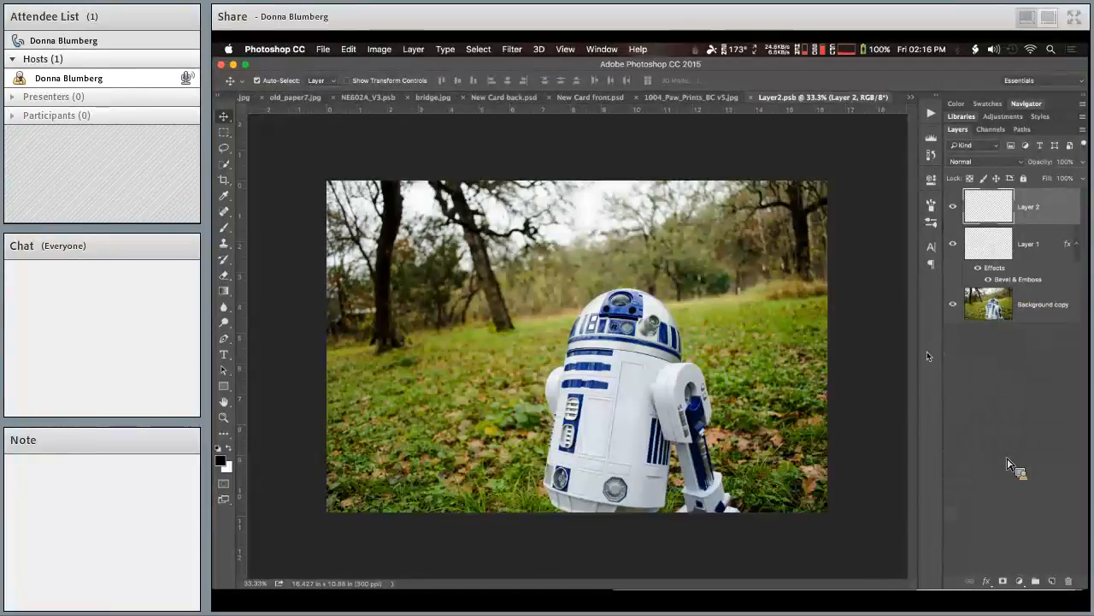
{"action": "left_click", "coordinate": [988, 321]}
{"action": "left_click", "coordinate": [986, 217], "text": "shift"}
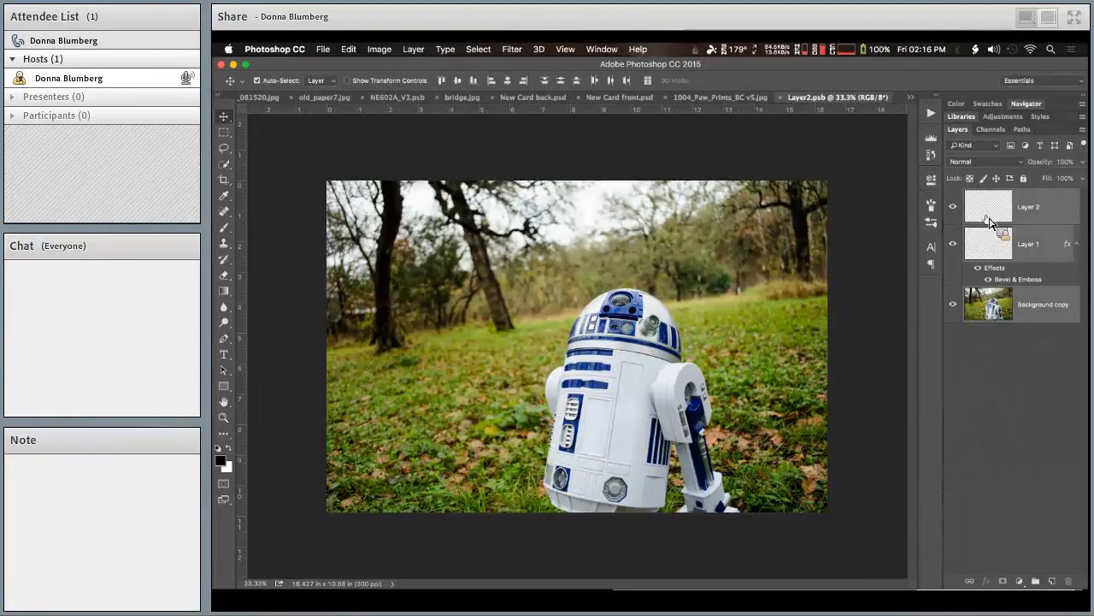
{"action": "key", "text": "super+j"}
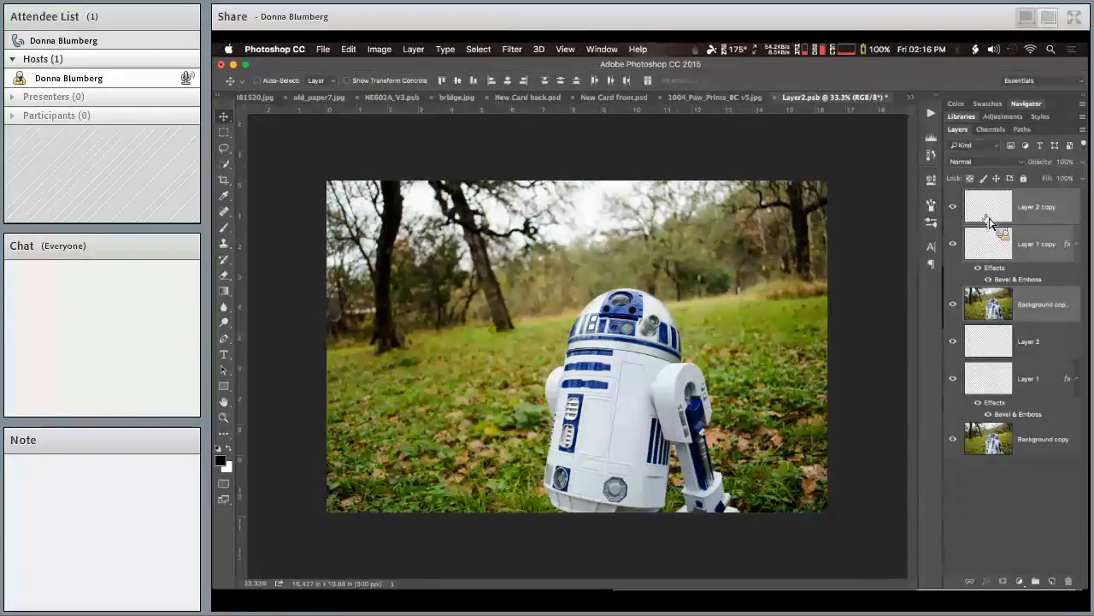
{"action": "key", "text": "super+e"}
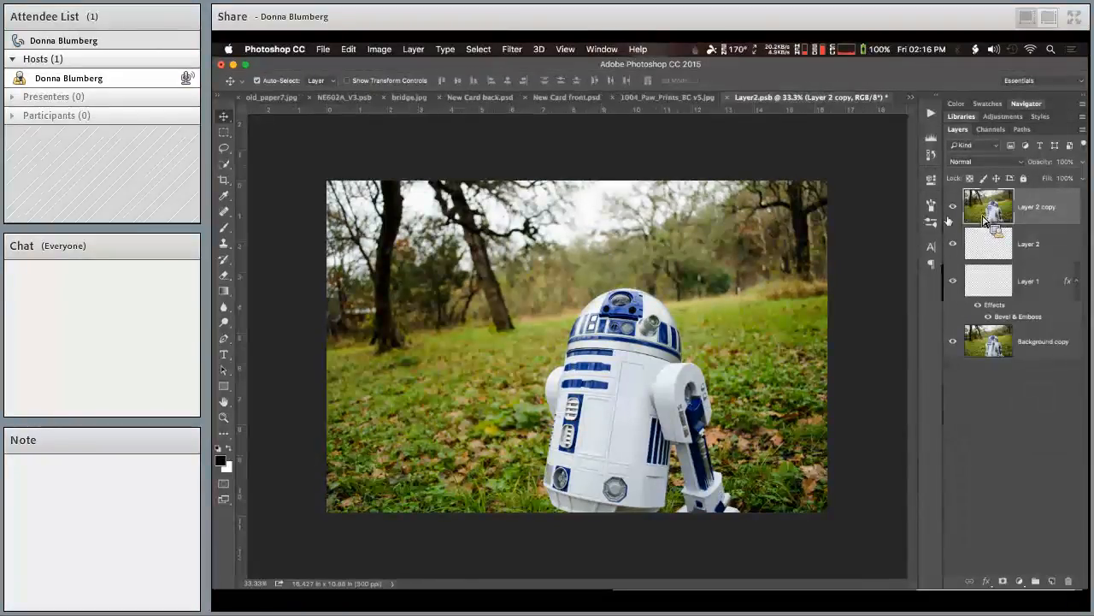
- Compare the image with the merged Layer 2 copy hidden and shown, and close Layer2.psb without saving
{"action": "left_click", "coordinate": [955, 208]}
{"action": "left_click", "coordinate": [954, 208]}
{"action": "left_click", "coordinate": [955, 208]}
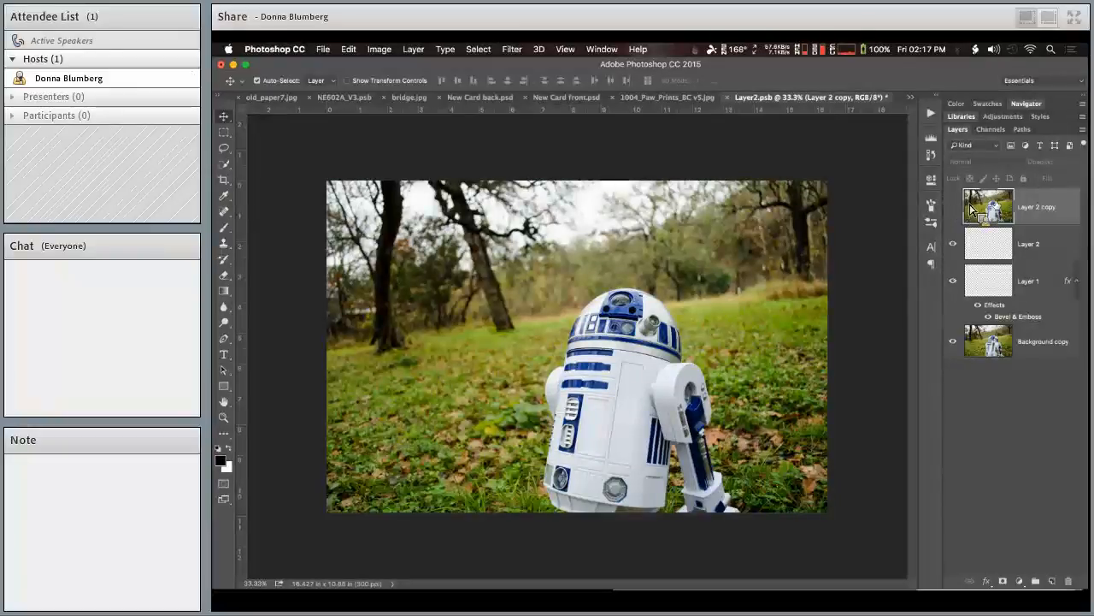
{"action": "left_click", "coordinate": [954, 208]}
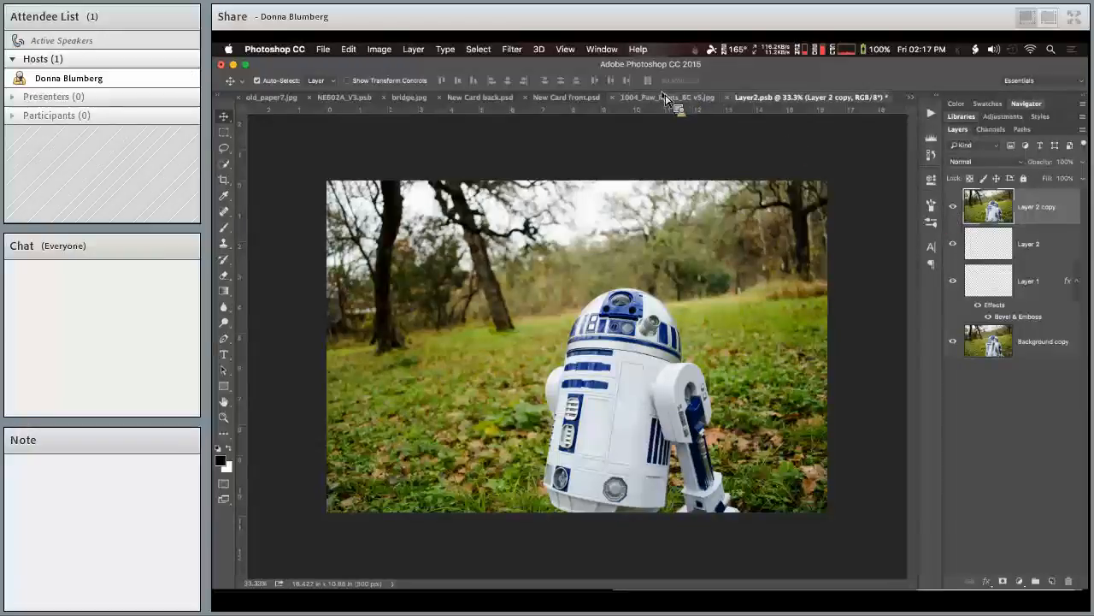
{"action": "key", "text": "super+w"}
{"action": "left_click", "coordinate": [628, 244]}
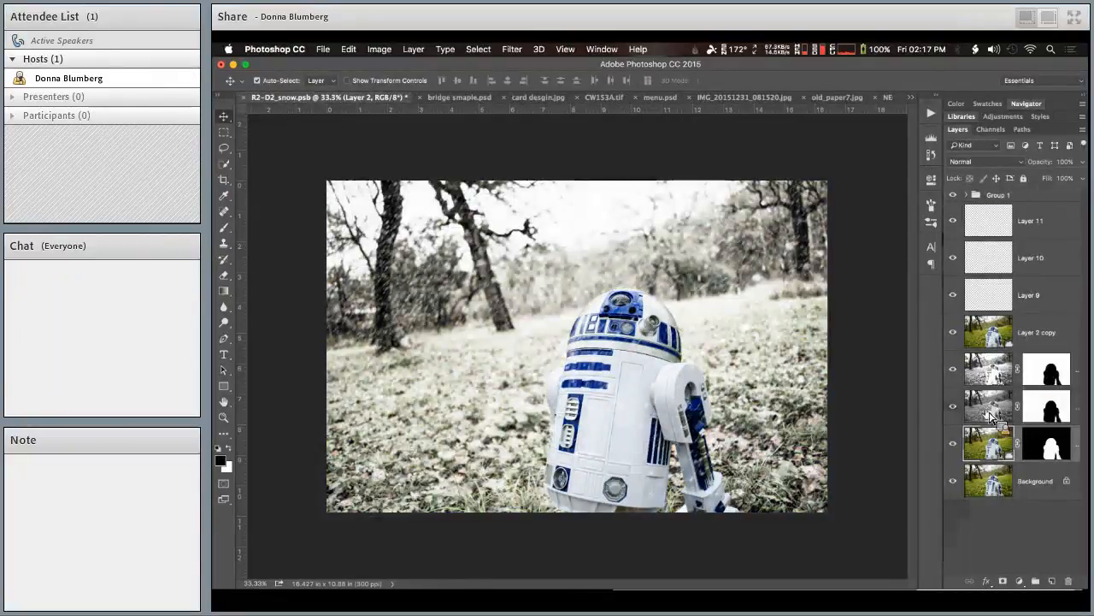
- Compare the R2-D2 snow composite with Layer 2 copy hidden and shown
{"action": "left_click_drag", "start_coordinate": [990, 415], "coordinate": [966, 250]}
{"action": "left_click", "coordinate": [955, 336]}
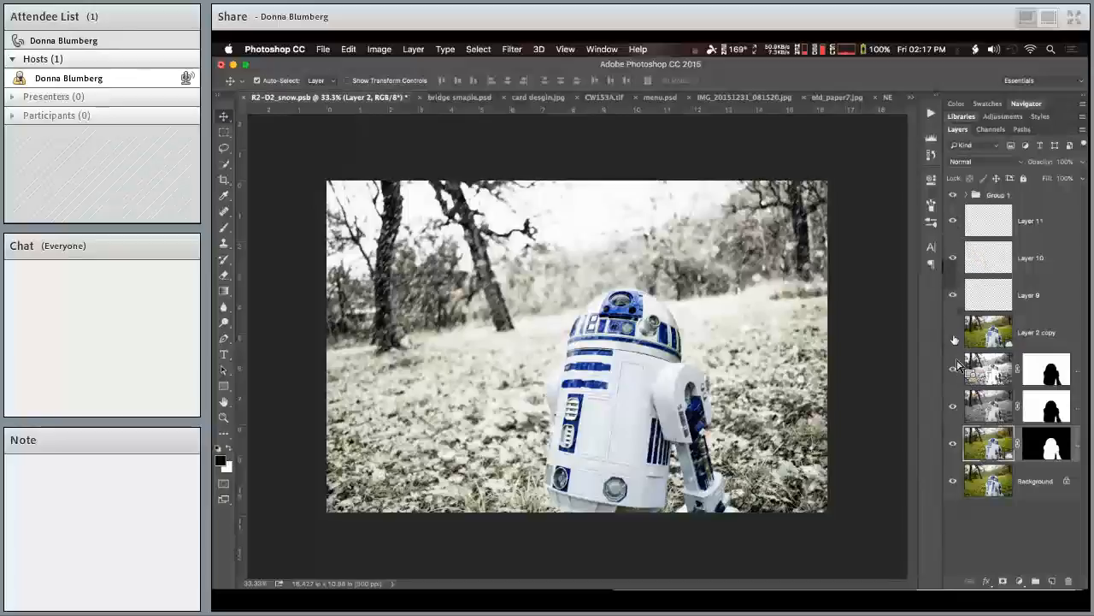
{"action": "left_click", "coordinate": [954, 335]}
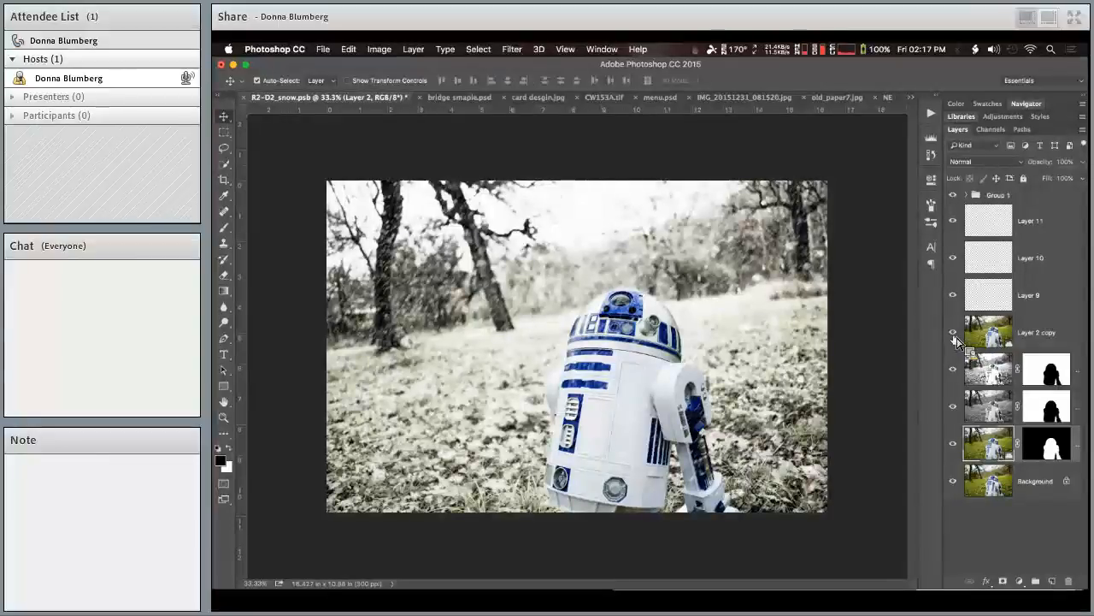
{"action": "left_click_drag", "start_coordinate": [956, 340], "coordinate": [960, 203]}
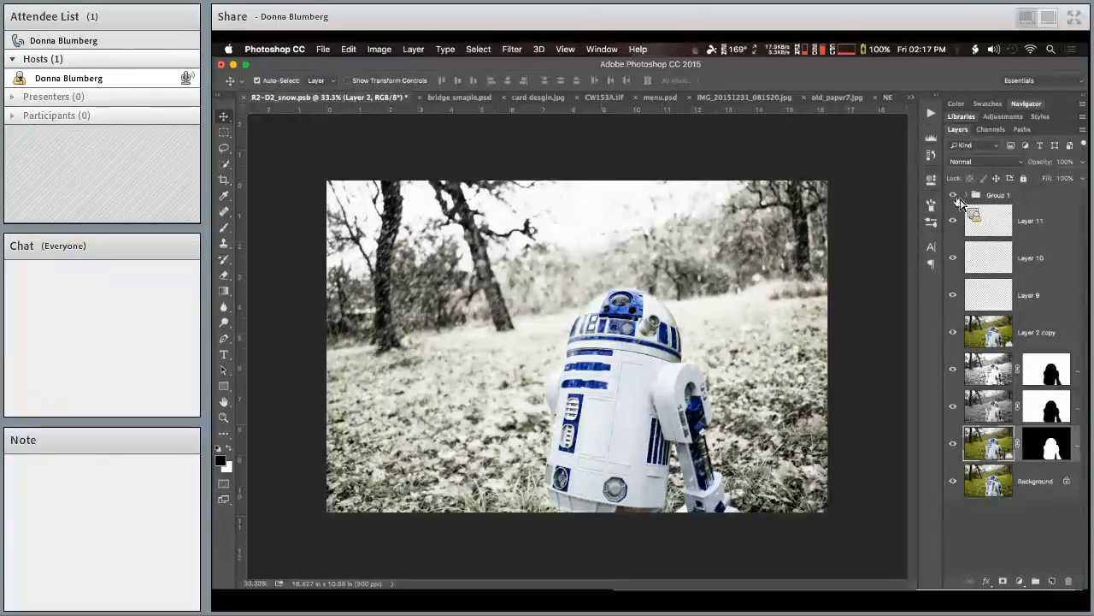
- Hide Group 1, and add a new layer above Layer 2 copy filled with black using the Paint Bucket tool
{"action": "left_click", "coordinate": [954, 196]}
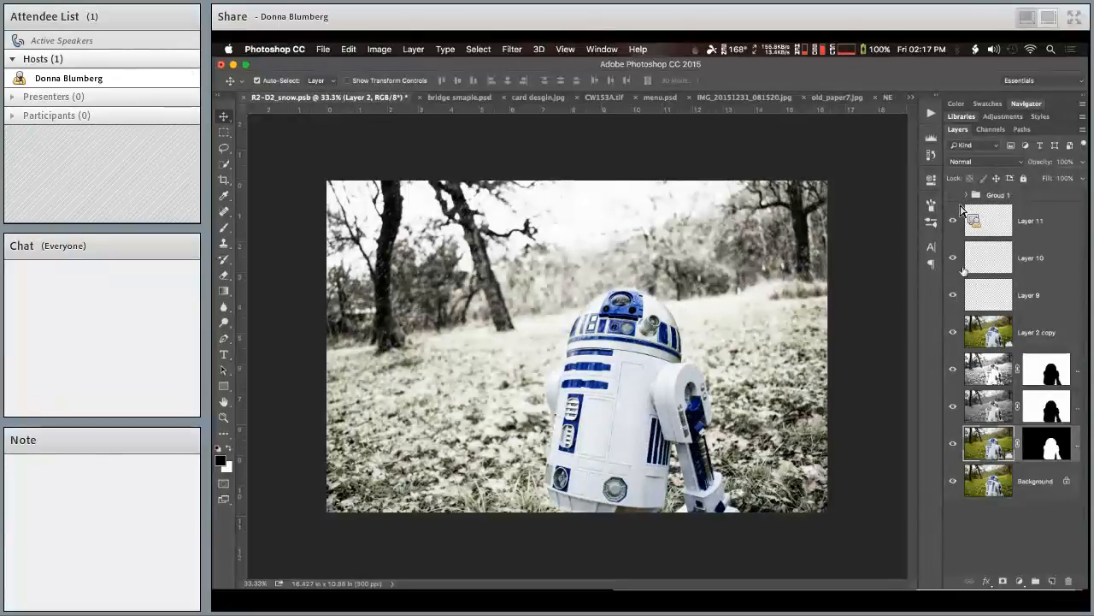
{"action": "left_click", "coordinate": [1024, 336]}
{"action": "left_click", "coordinate": [1053, 581]}
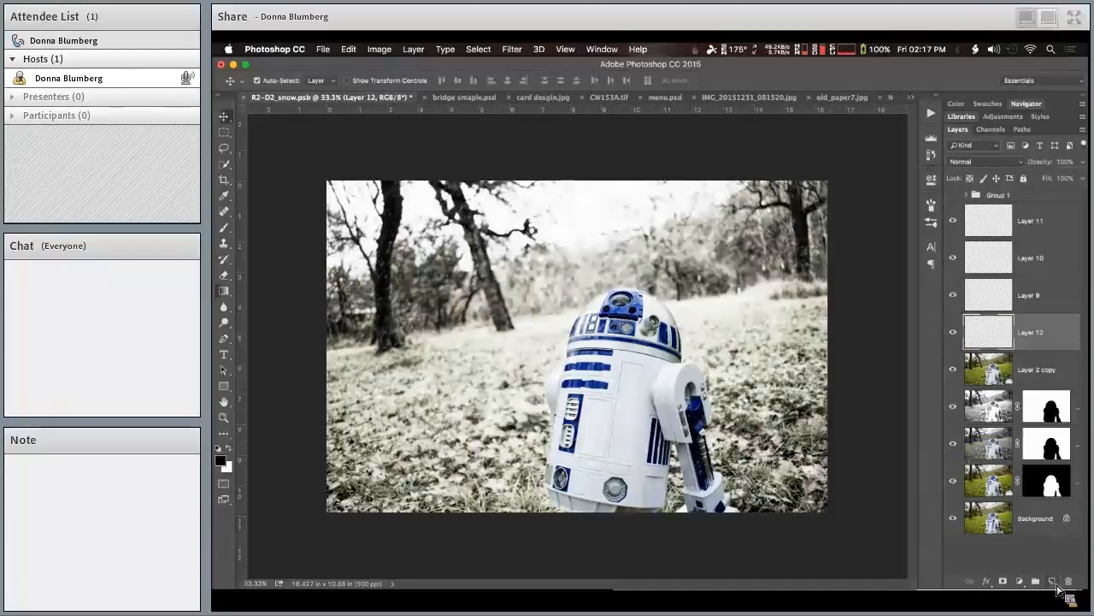
{"action": "key", "text": "g"}
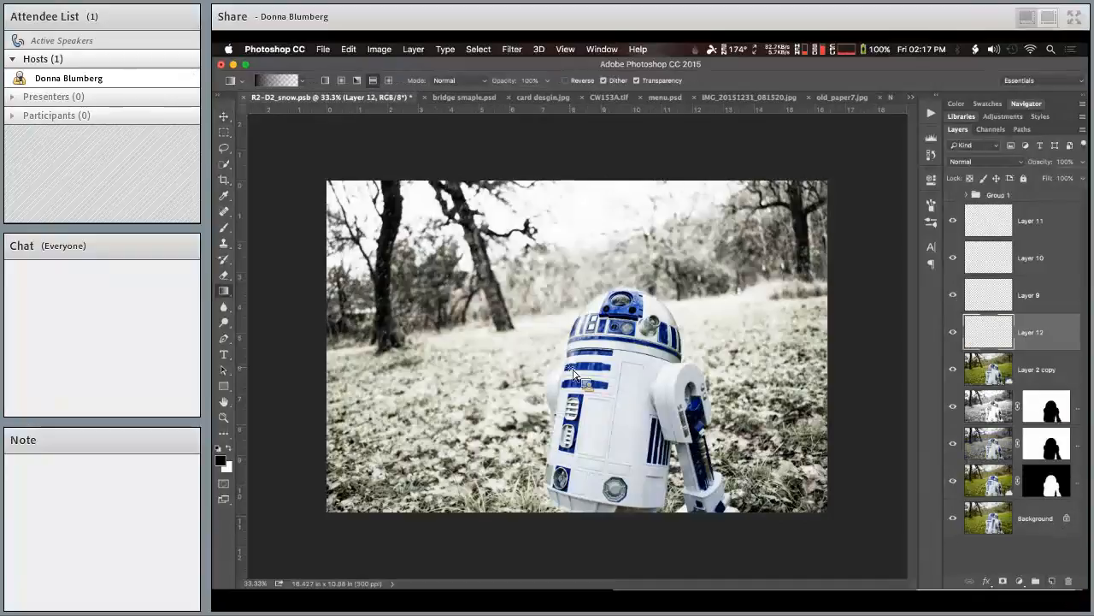
{"action": "left_click", "coordinate": [228, 291]}
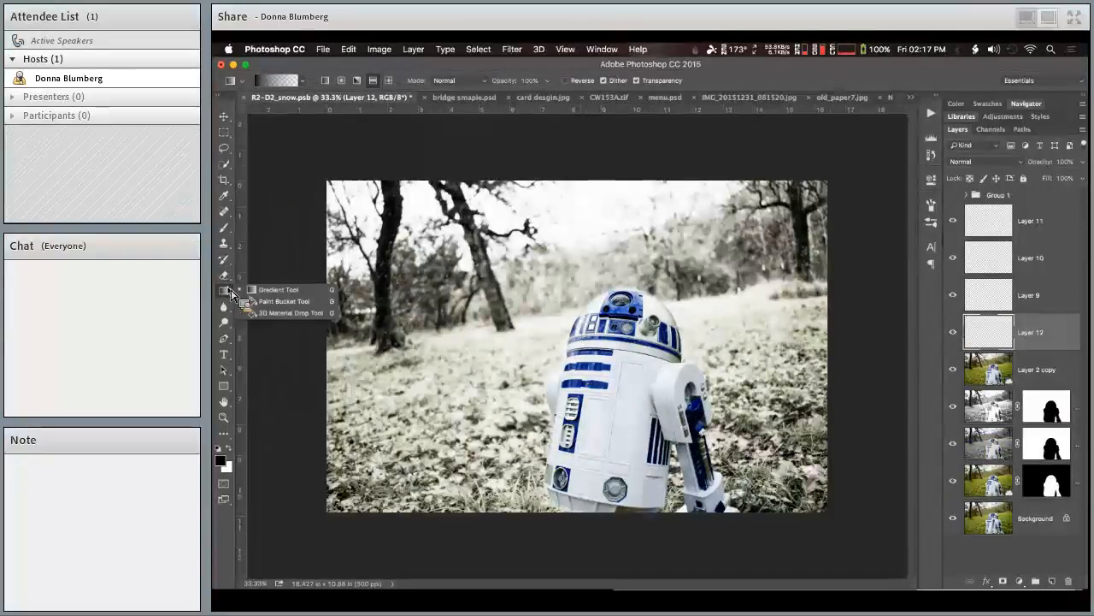
{"action": "left_click", "coordinate": [284, 301]}
{"action": "left_click", "coordinate": [385, 329]}
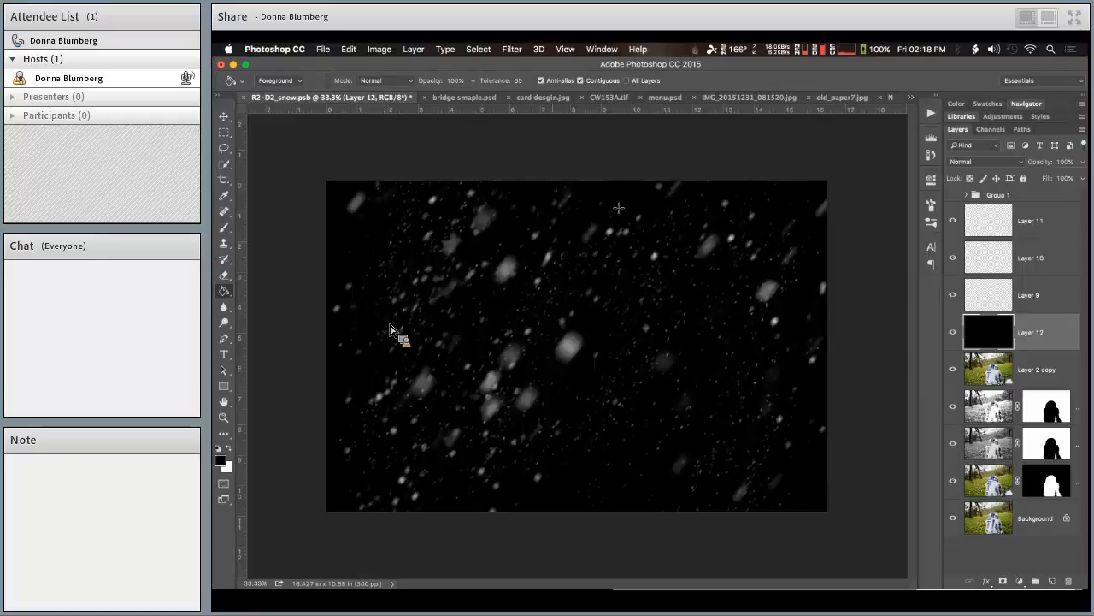
- Switch to New Card front.psd and hide Layer 6 to reveal the watercolour card design
{"action": "left_click", "coordinate": [911, 98]}
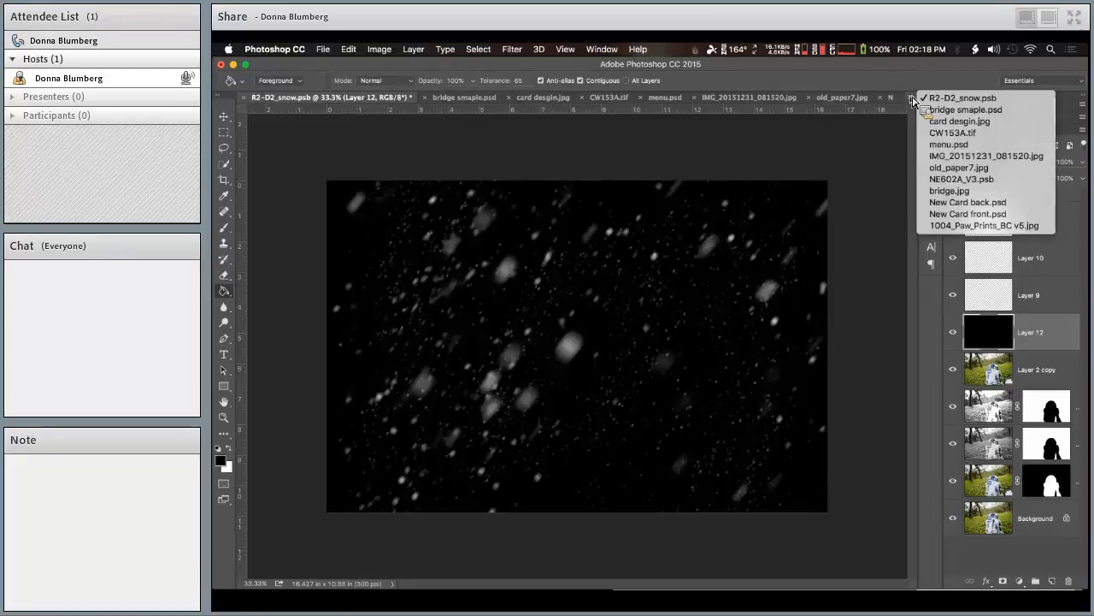
{"action": "left_click", "coordinate": [945, 213]}
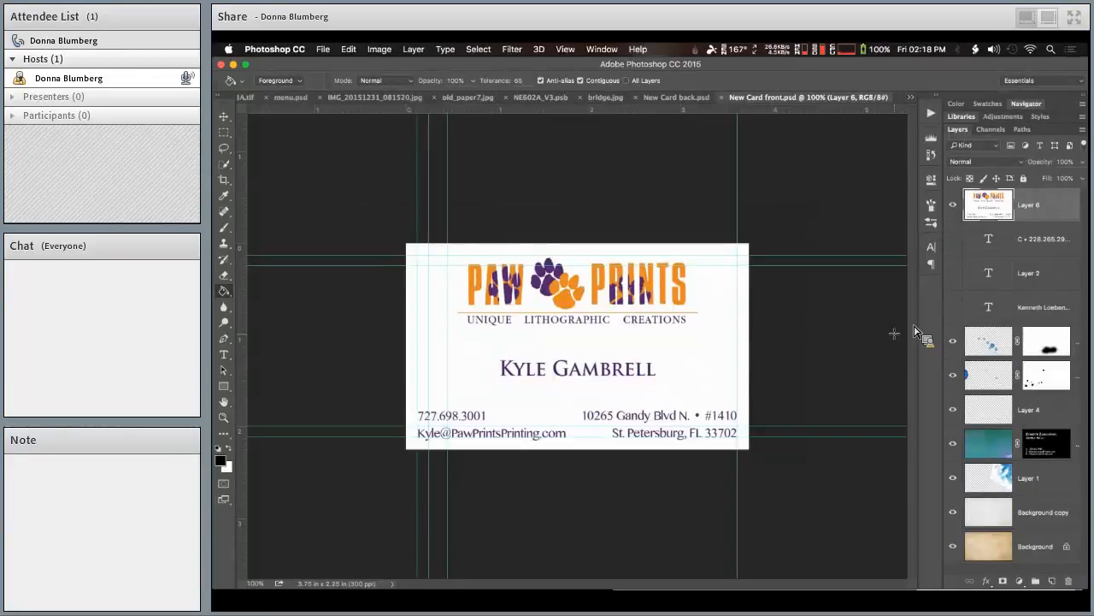
{"action": "left_click", "coordinate": [954, 209]}
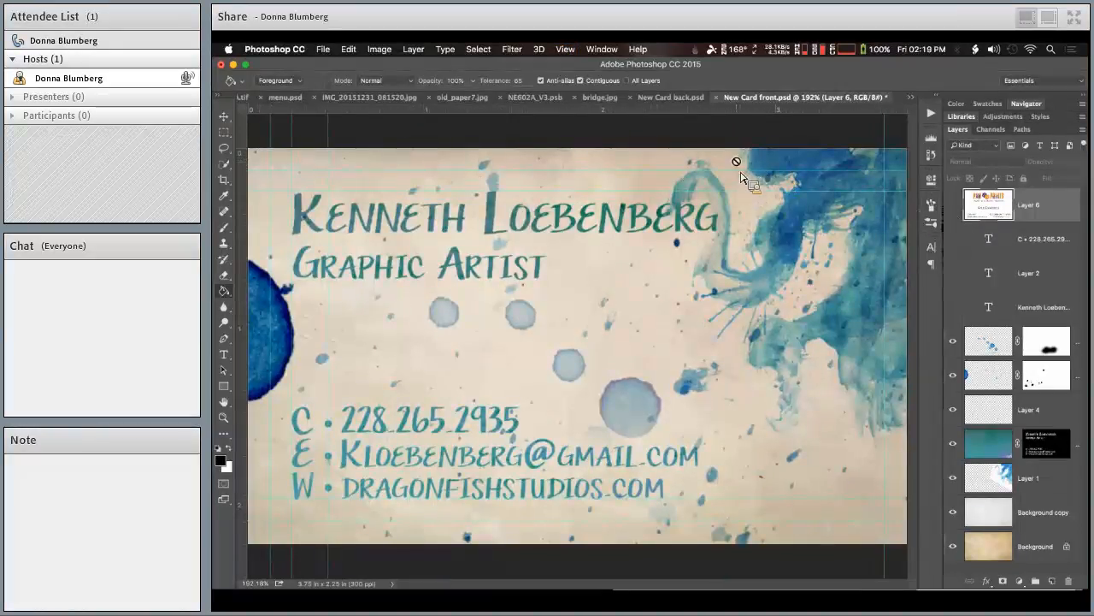
- Select a thin rectangular strip along the card's top edge, from the left guide to the right edge, down to the first horizontal guide
{"action": "left_click", "coordinate": [224, 132]}
{"action": "left_click_drag", "start_coordinate": [270, 151], "coordinate": [922, 170]}
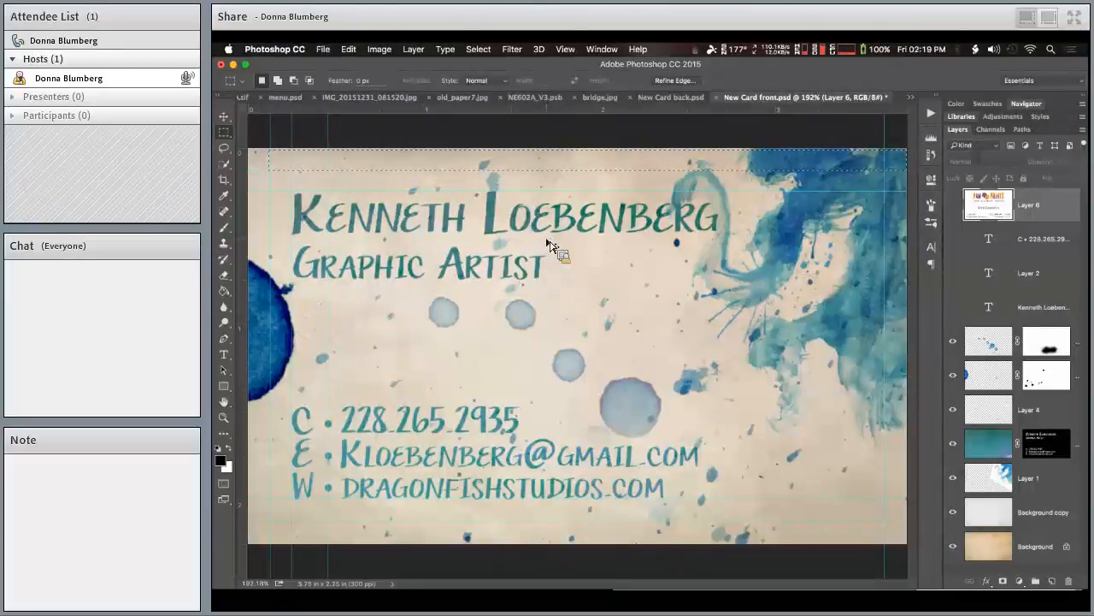
- Set up saving New Card front as a Photoshop PDF copy using the Working CMYK proof setup, and proceed to the PDF settings
{"action": "key", "text": "super+shift+s"}
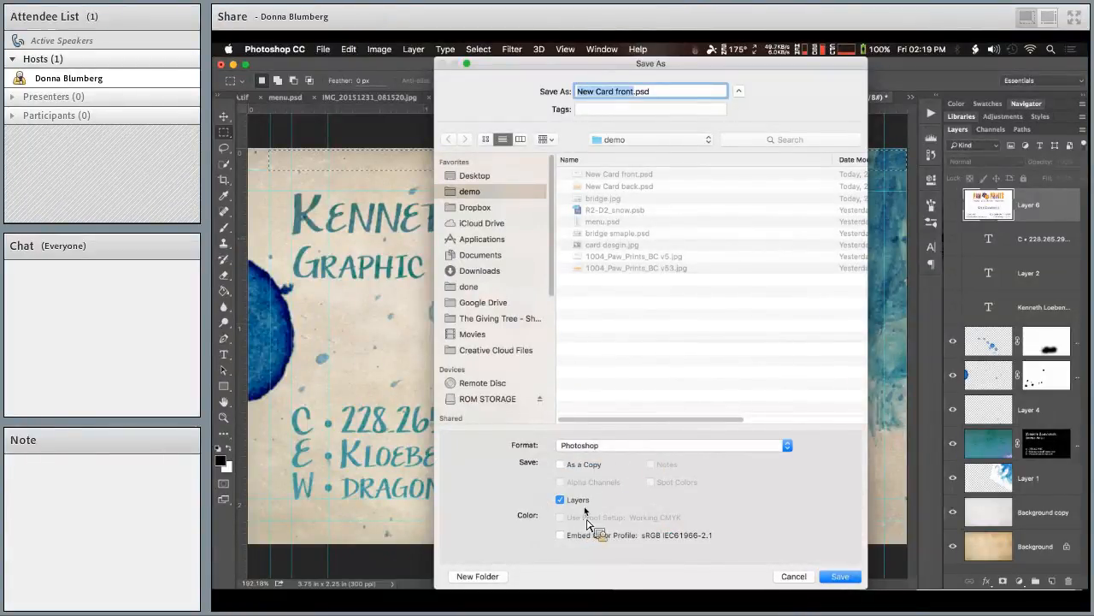
{"action": "left_click", "coordinate": [617, 446]}
{"action": "left_click", "coordinate": [611, 448]}
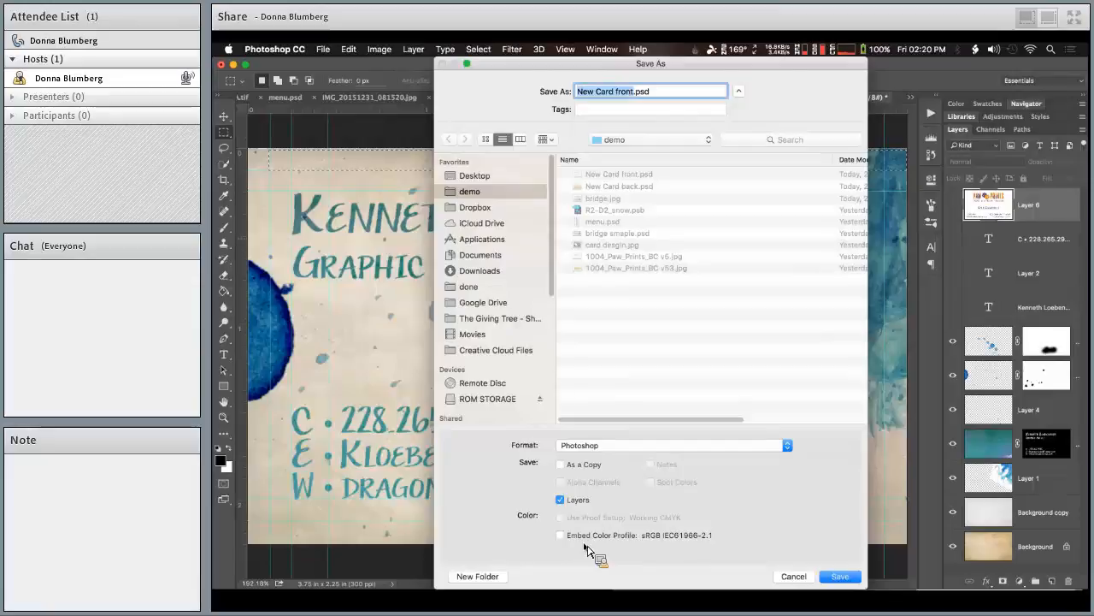
{"action": "left_click", "coordinate": [642, 446]}
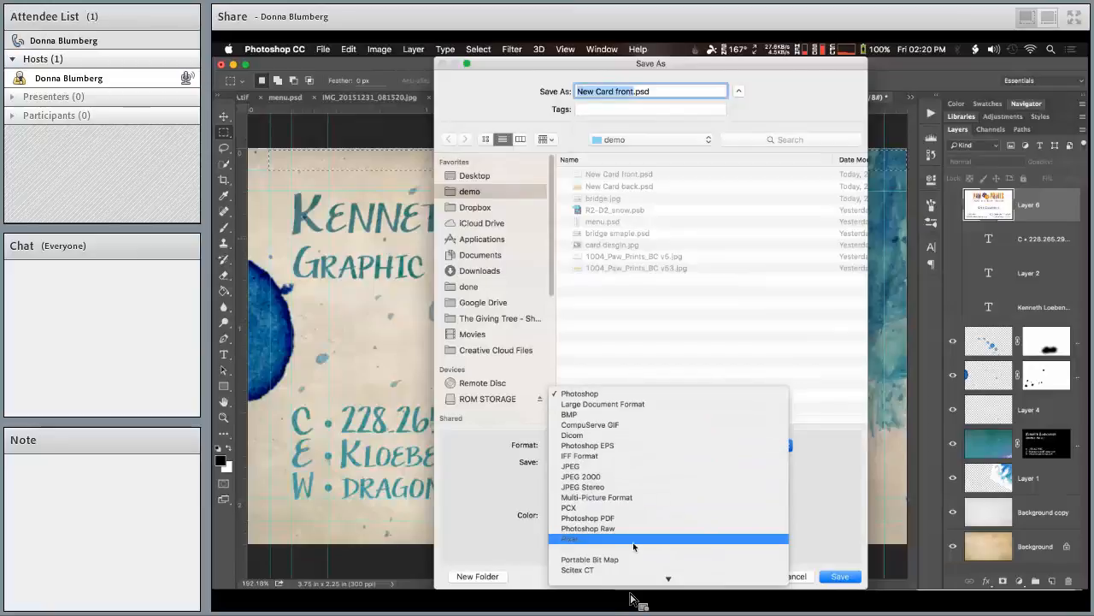
{"action": "left_click", "coordinate": [643, 521]}
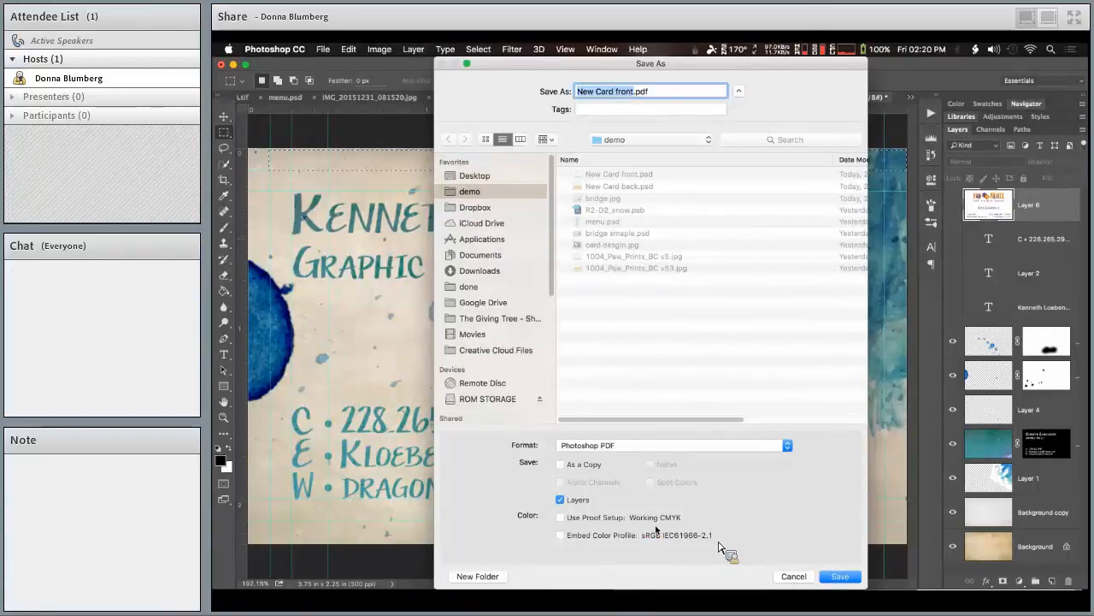
{"action": "left_click", "coordinate": [630, 519]}
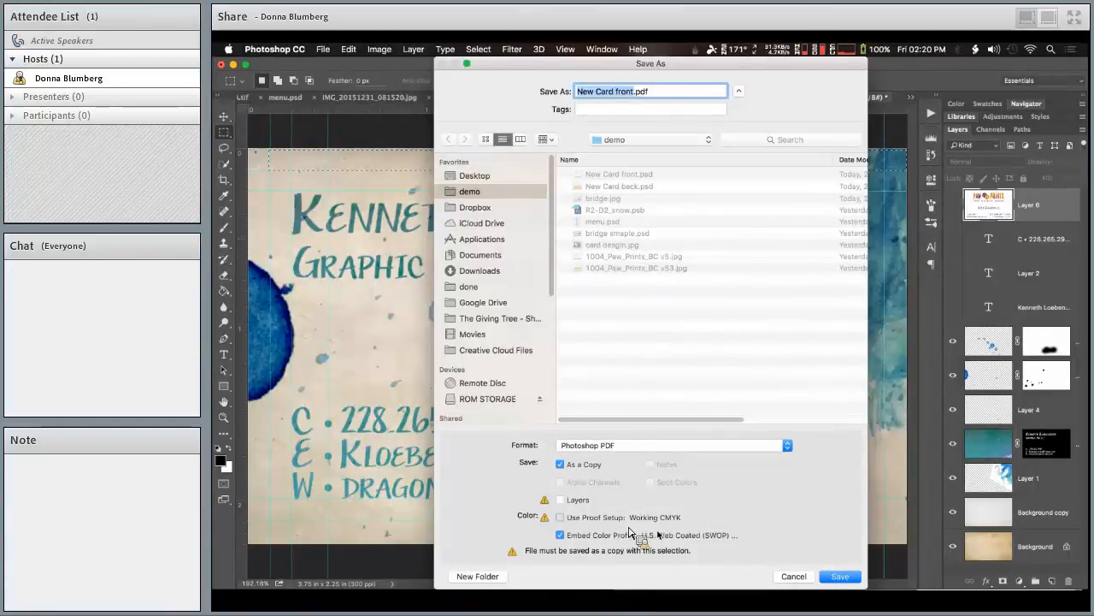
{"action": "left_click", "coordinate": [840, 577]}
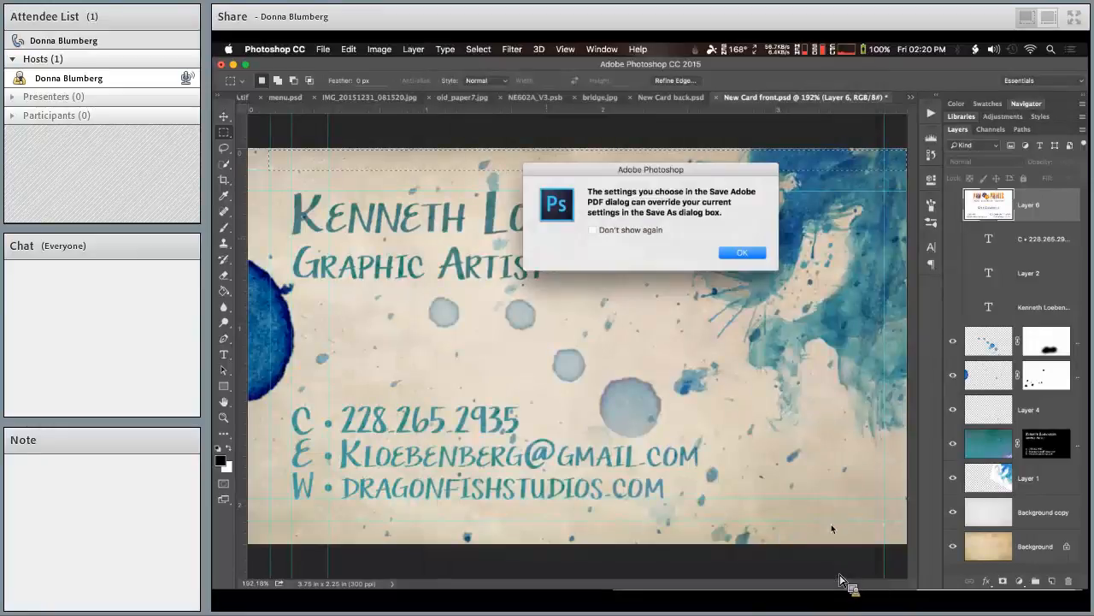
{"action": "left_click", "coordinate": [742, 252]}
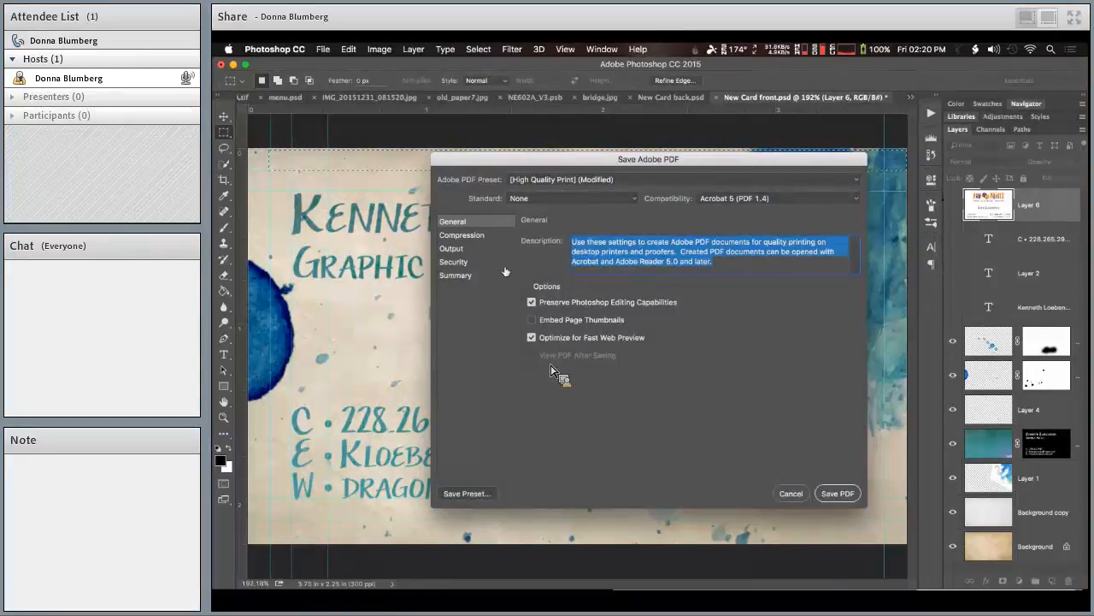
- Examine the available PDF standards and Acrobat compatibility versions, and cancel the PDF save
{"action": "left_click", "coordinate": [638, 198]}
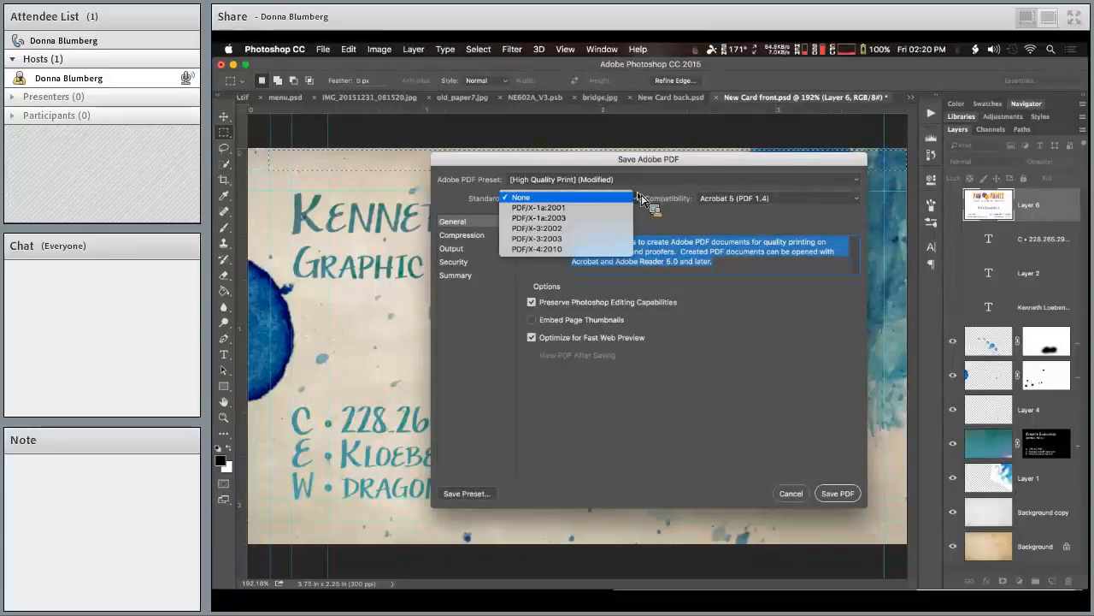
{"action": "left_click", "coordinate": [718, 207]}
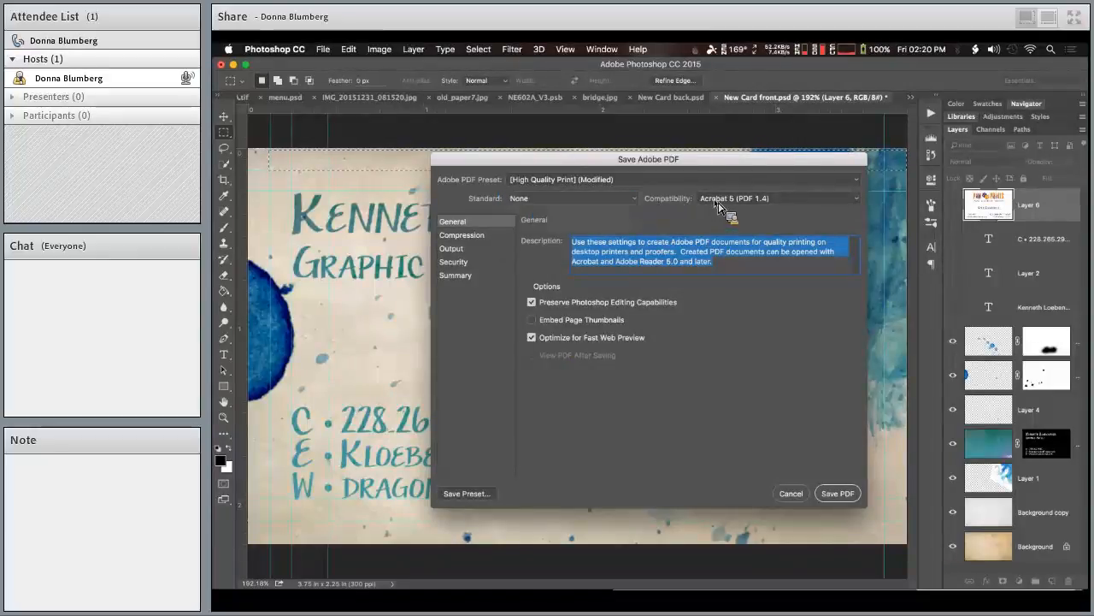
{"action": "left_click", "coordinate": [756, 200]}
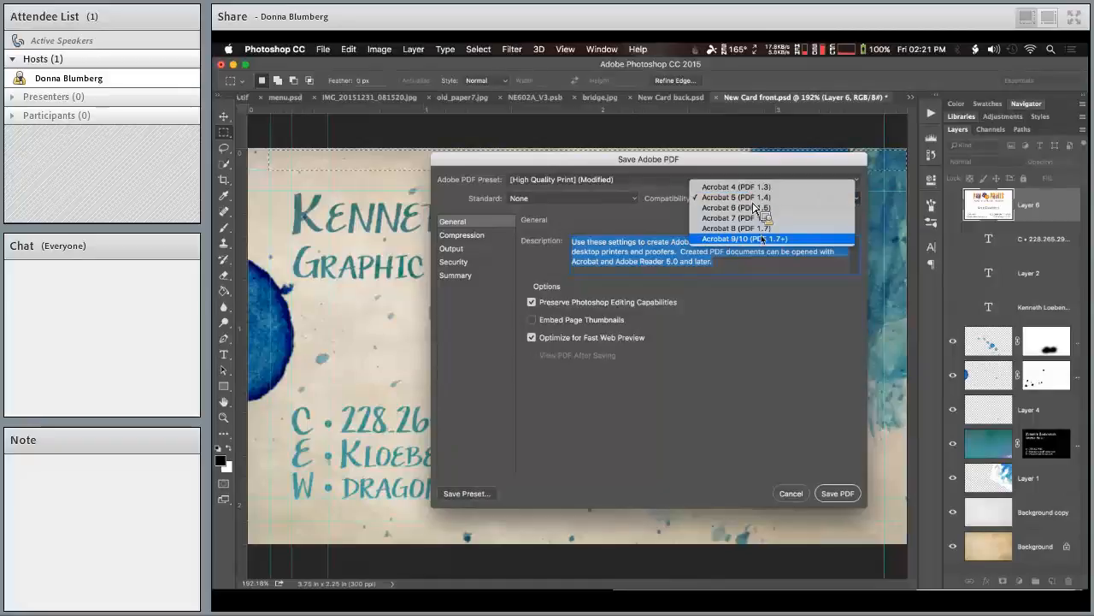
{"action": "left_click", "coordinate": [628, 203]}
{"action": "left_click", "coordinate": [628, 203]}
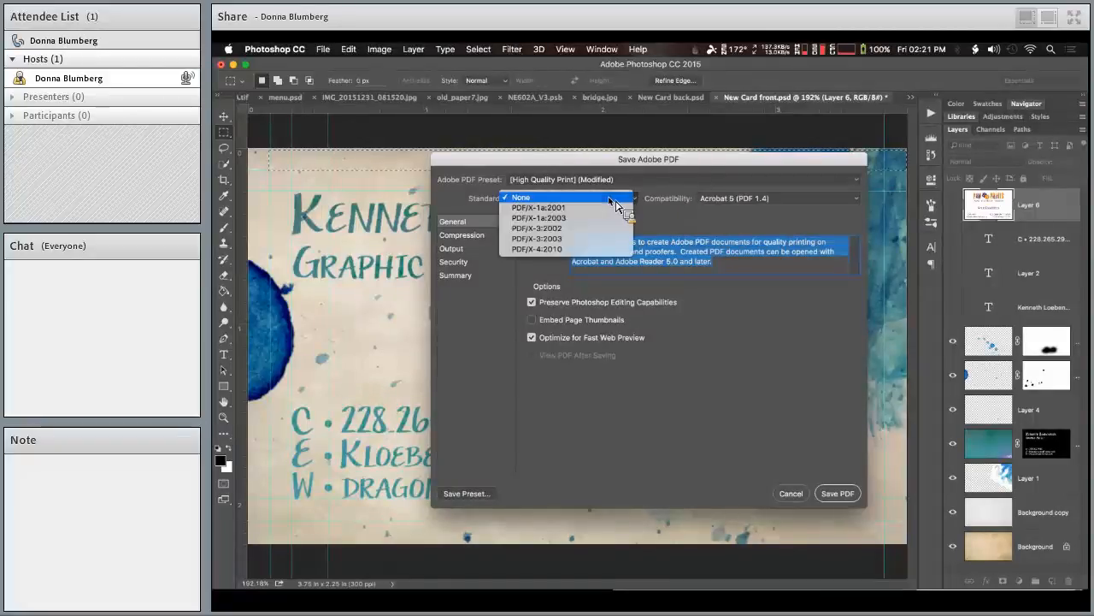
{"action": "left_click", "coordinate": [718, 202]}
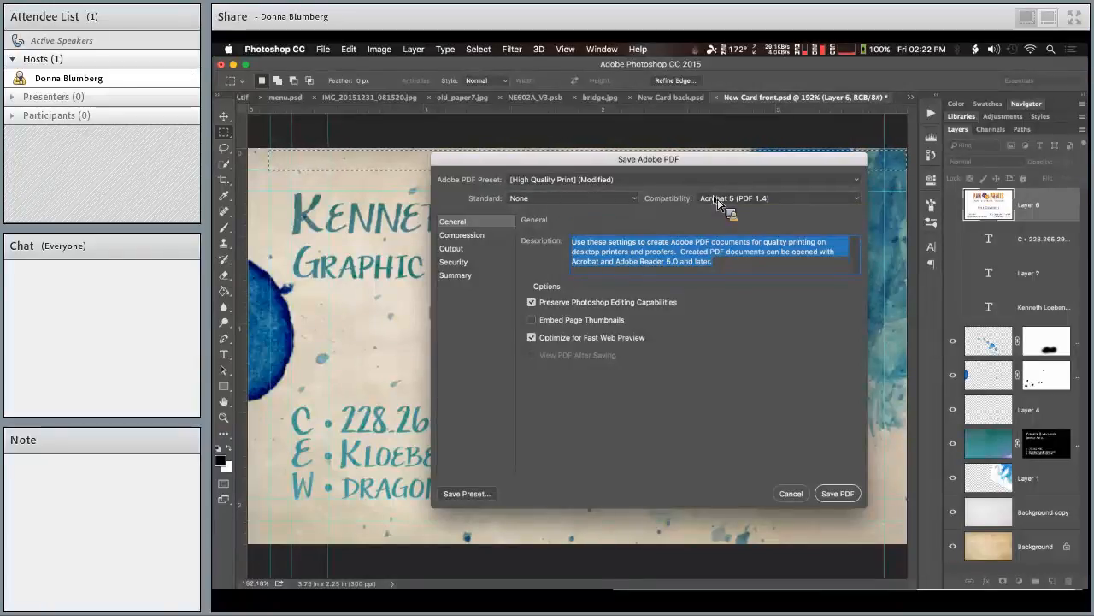
{"action": "key", "text": "Escape"}
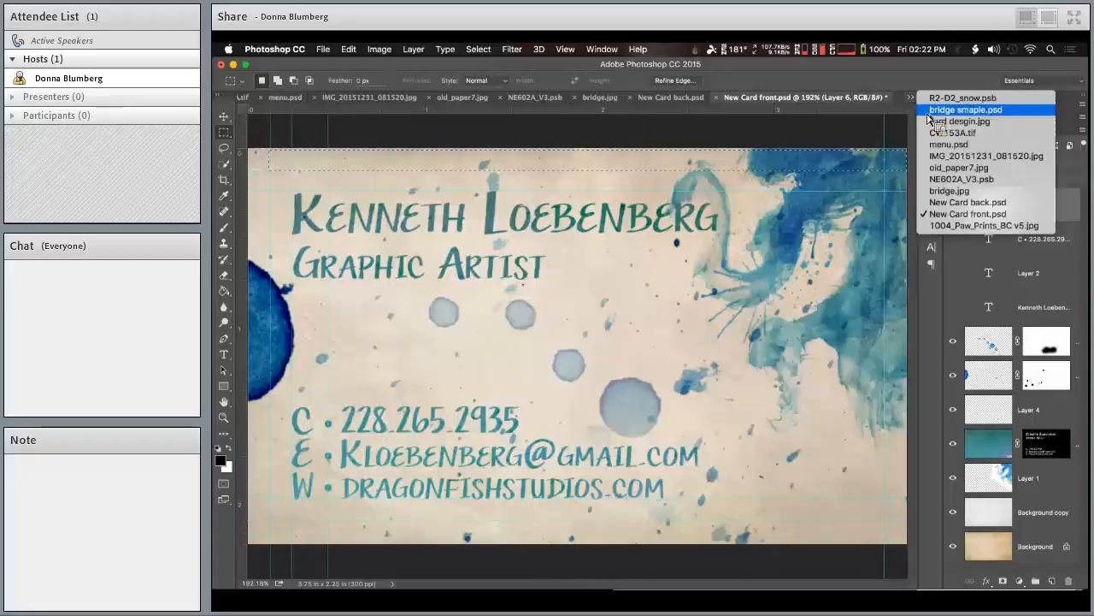
- Switch to bridge smaple.psd and compare the bridge copy 2 layer with its layer mask disabled and enabled
{"action": "left_click", "coordinate": [964, 110]}
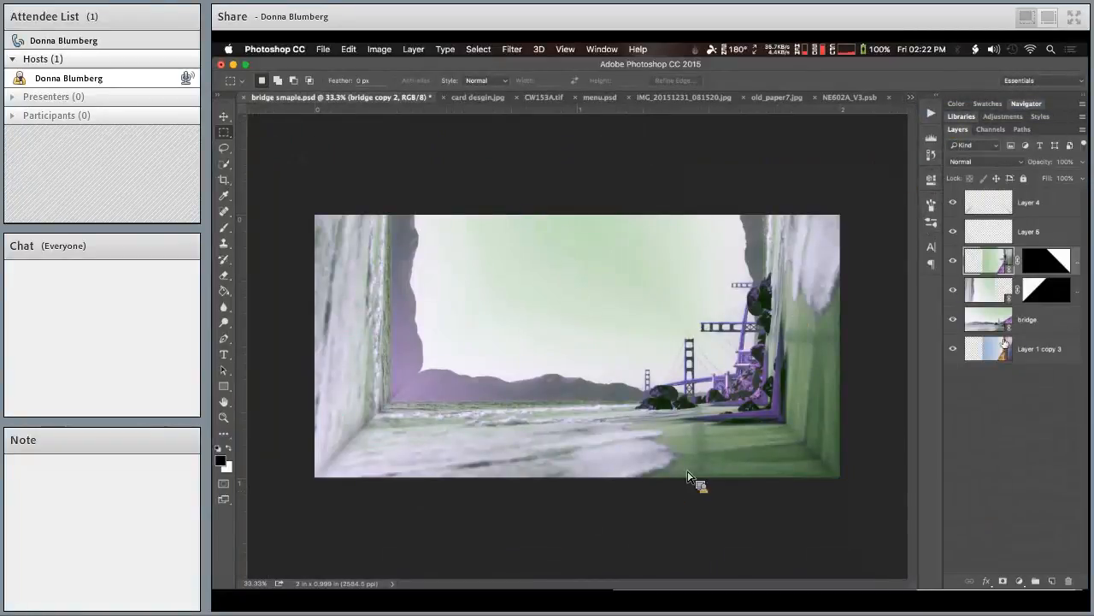
{"action": "right_click", "coordinate": [1066, 261]}
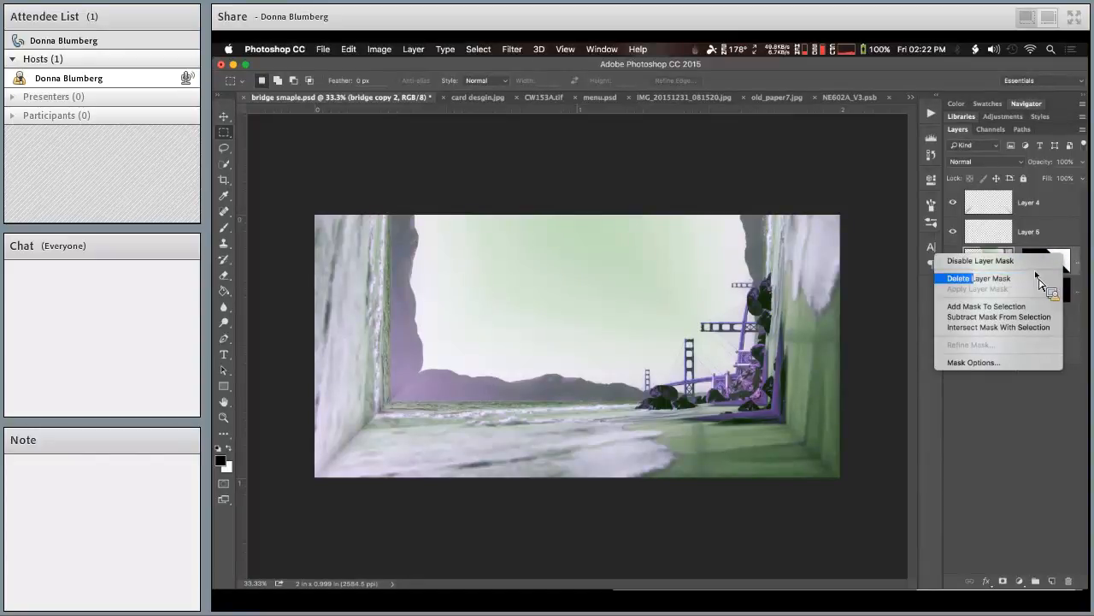
{"action": "left_click", "coordinate": [1036, 263]}
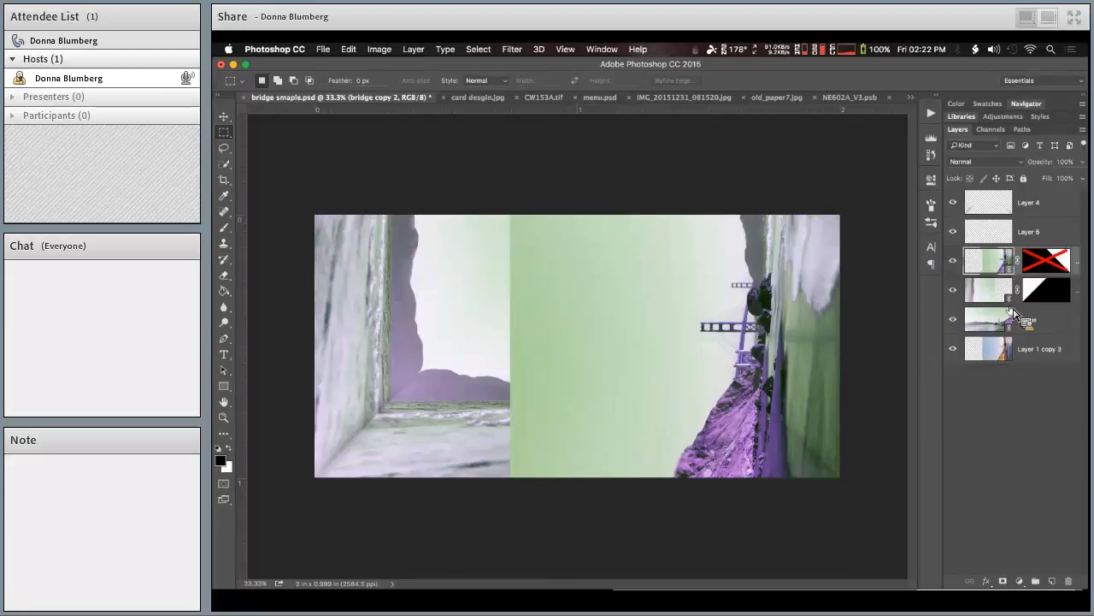
{"action": "left_click", "coordinate": [1056, 263]}
{"action": "key", "text": "x"}
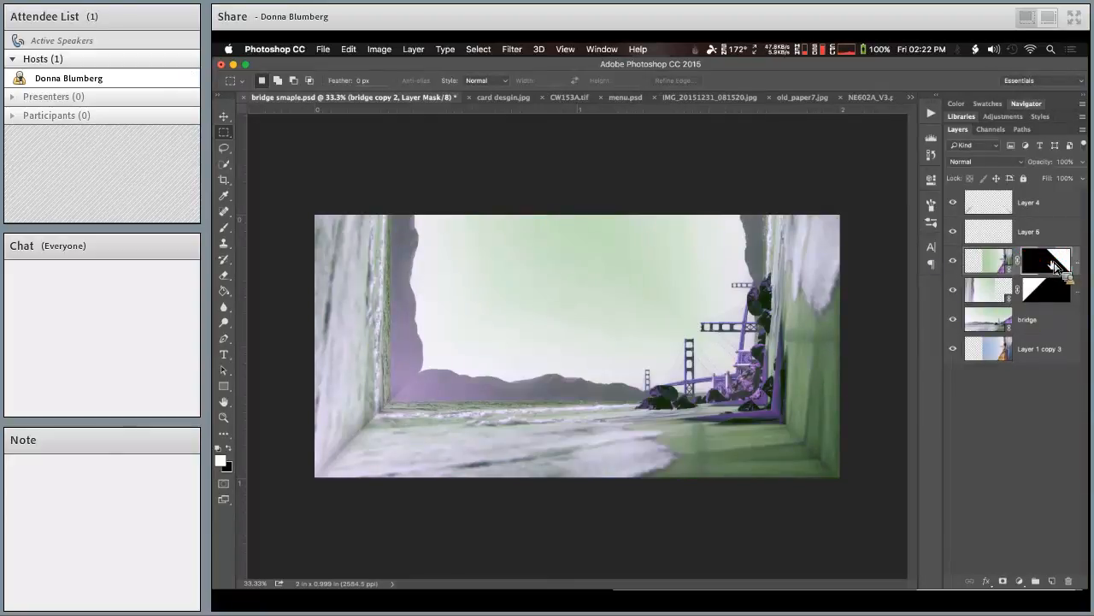
- Load the bridge copy 2 layer mask as a selection and copy the selected area to a new pixel layer above it
{"action": "left_click", "coordinate": [1056, 265], "text": "super"}
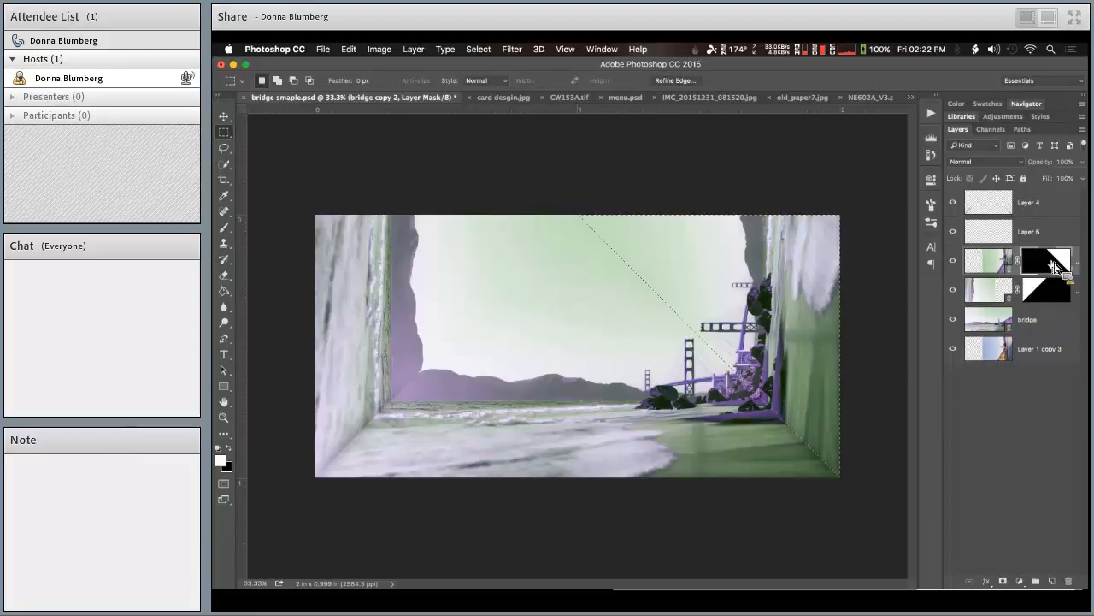
{"action": "key", "text": "super+j"}
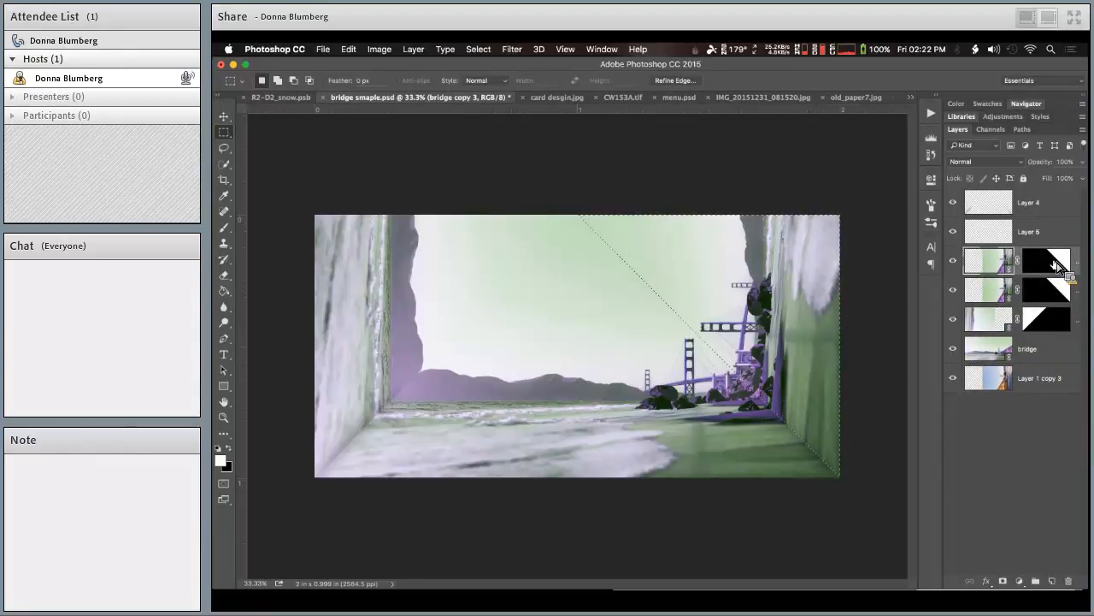
{"action": "key", "text": "super+z"}
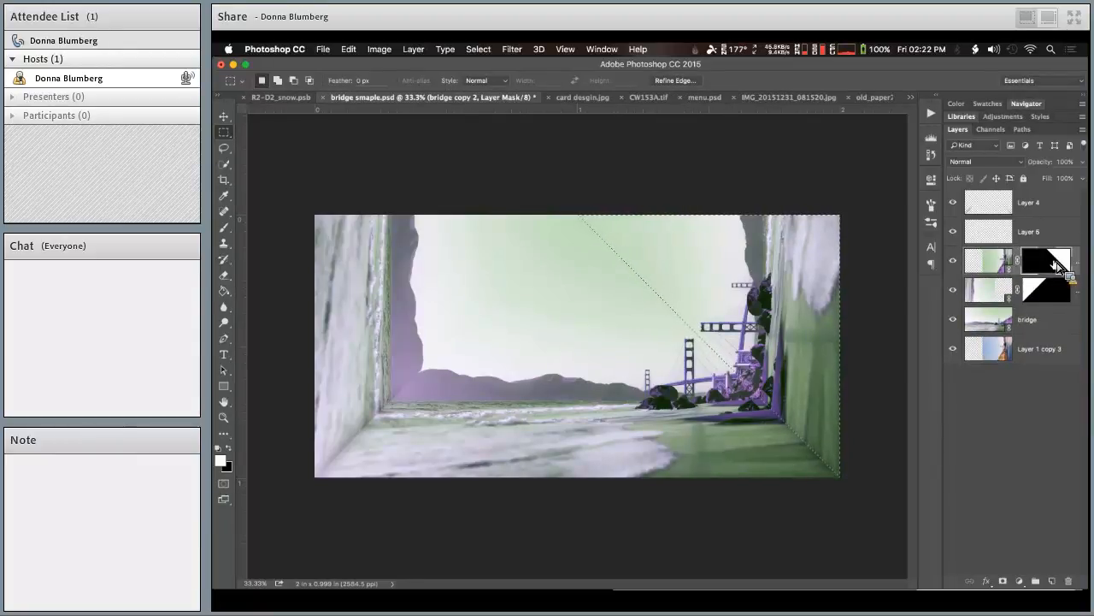
{"action": "left_click", "coordinate": [982, 272]}
{"action": "key", "text": "super+alt+shift+e"}
- Open the bridge.jpg contents of the bridge copy 2 smart object, invert and save the image, and return to bridge smaple.psd
{"action": "left_click_drag", "start_coordinate": [982, 272], "coordinate": [1015, 307]}
{"action": "double_click", "coordinate": [1011, 302]}
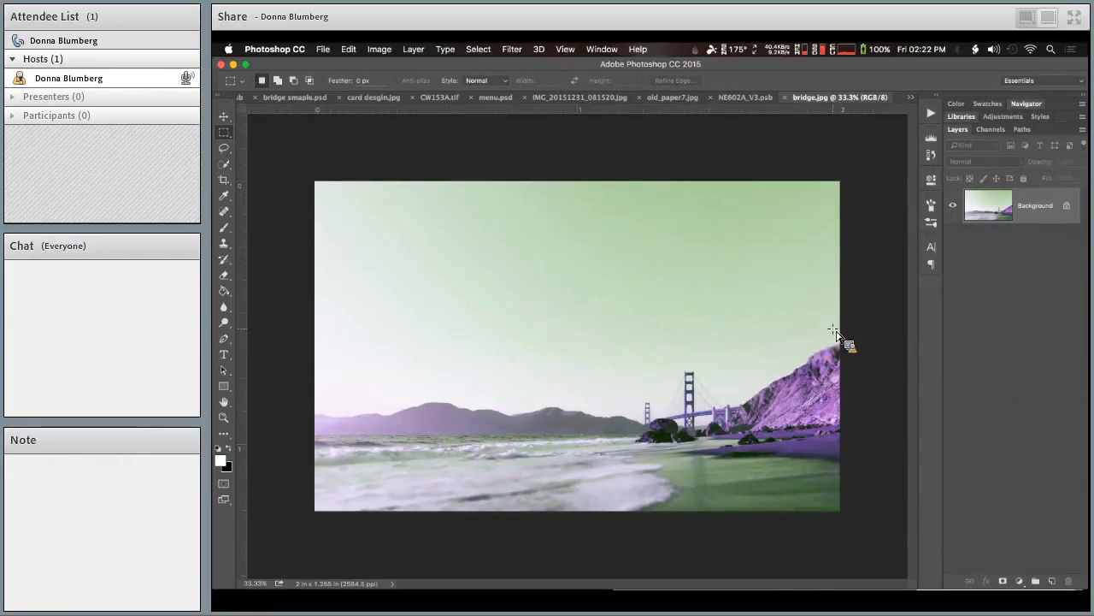
{"action": "key", "text": "super+i"}
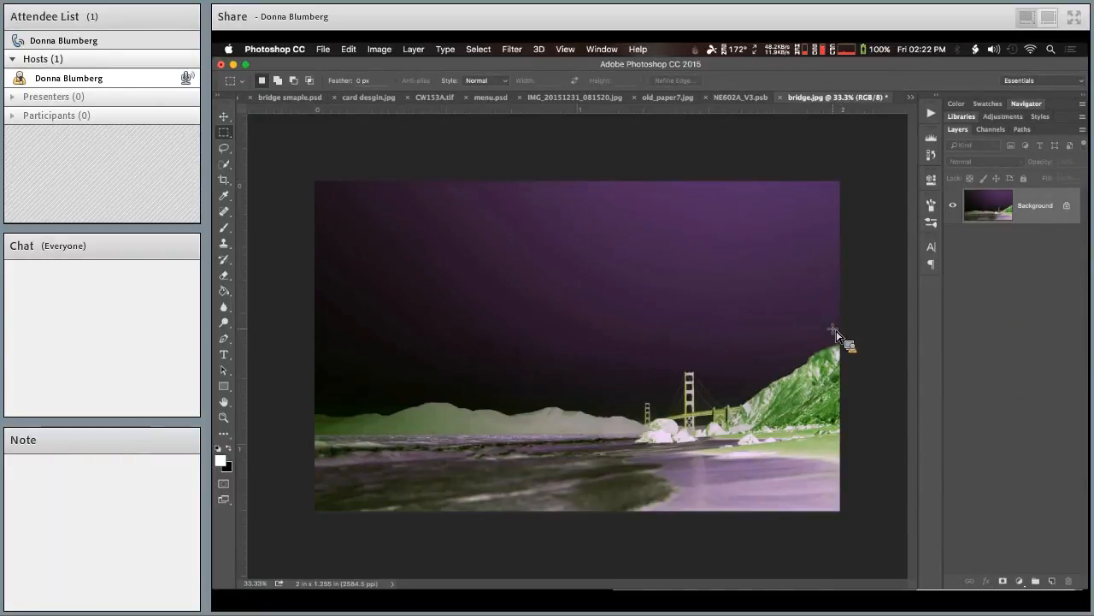
{"action": "key", "text": "super+s"}
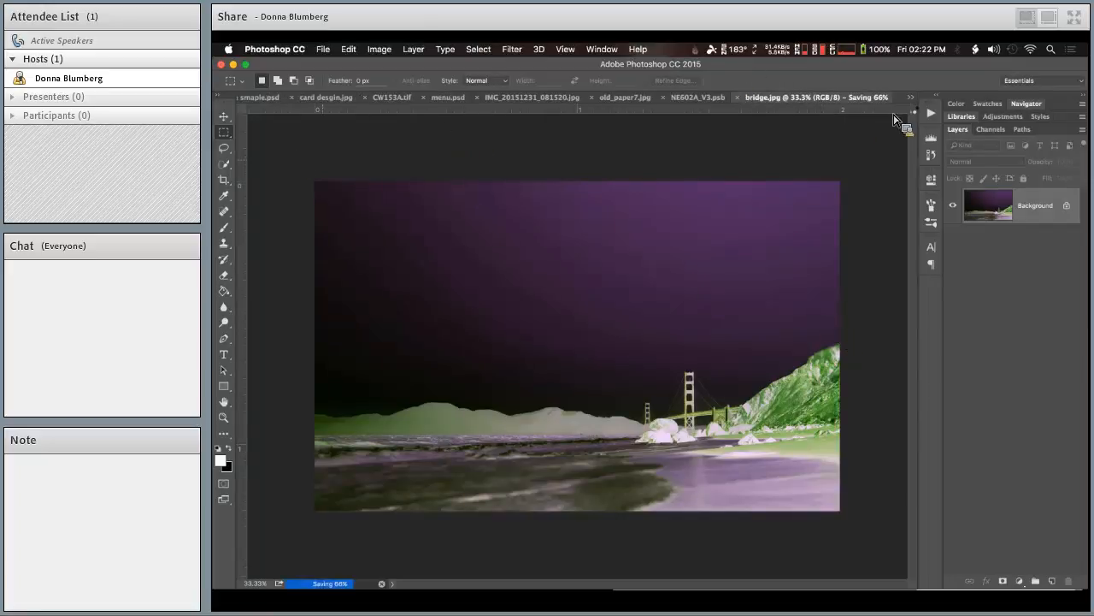
{"action": "left_click", "coordinate": [911, 97]}
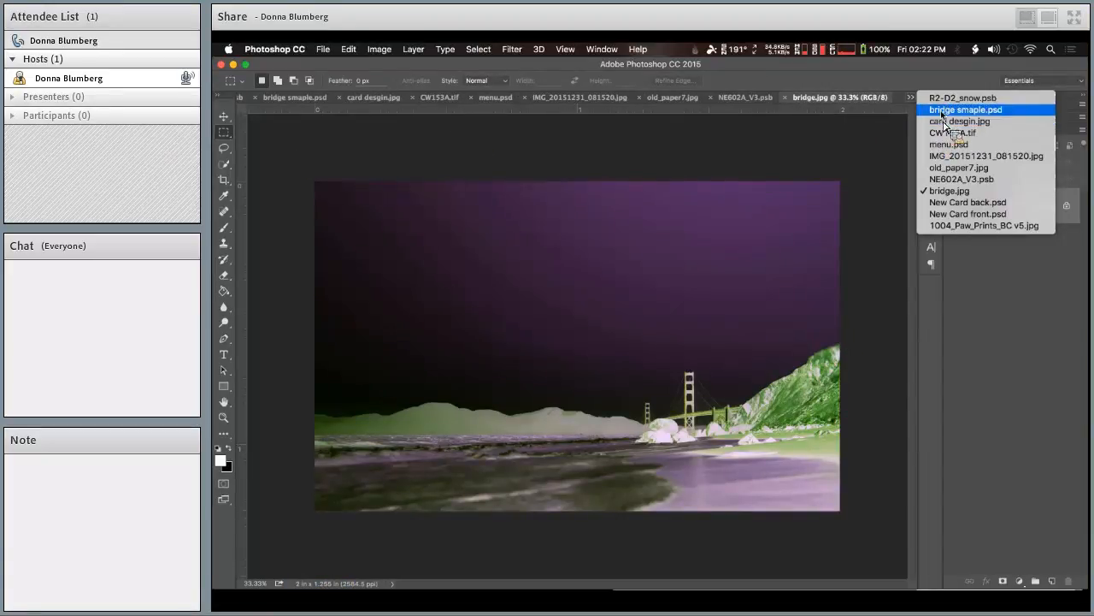
{"action": "left_click", "coordinate": [943, 116]}
{"action": "mouse_move", "coordinate": [453, 599]}
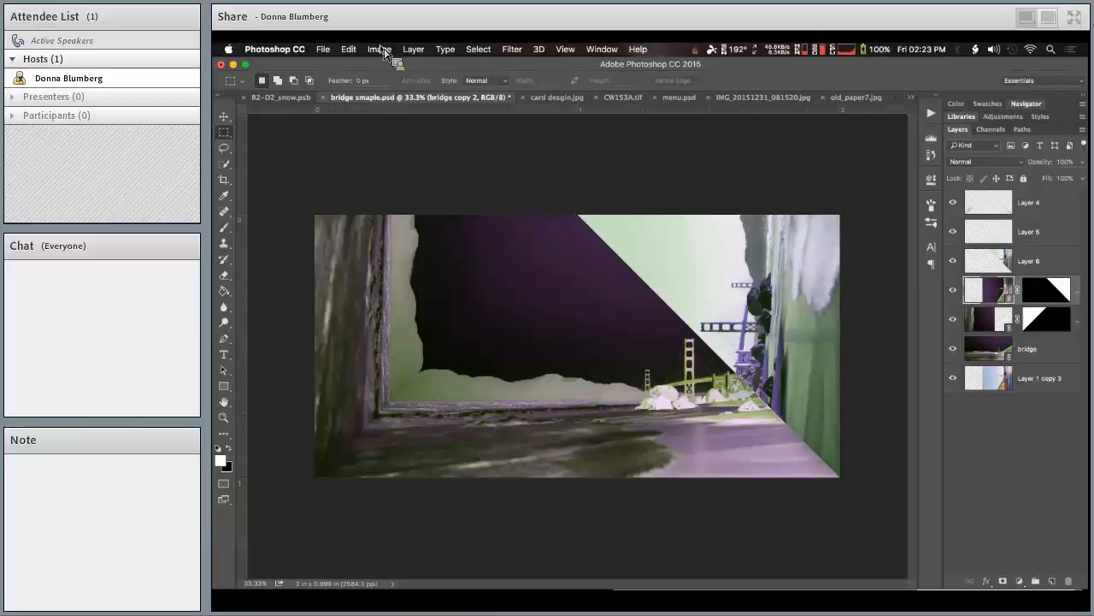
- Copy the whole bridge.jpg image into bridge smaple.psd as a new layer and bring it to the front of the layer stack
{"action": "key", "text": "super+o"}
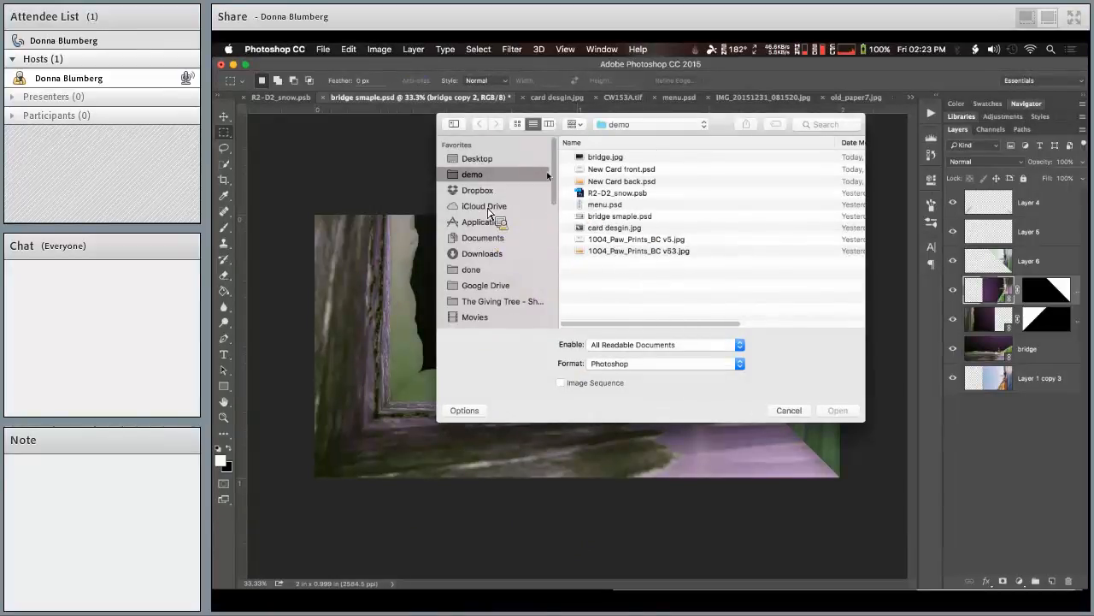
{"action": "left_click", "coordinate": [596, 159]}
{"action": "double_click", "coordinate": [596, 159]}
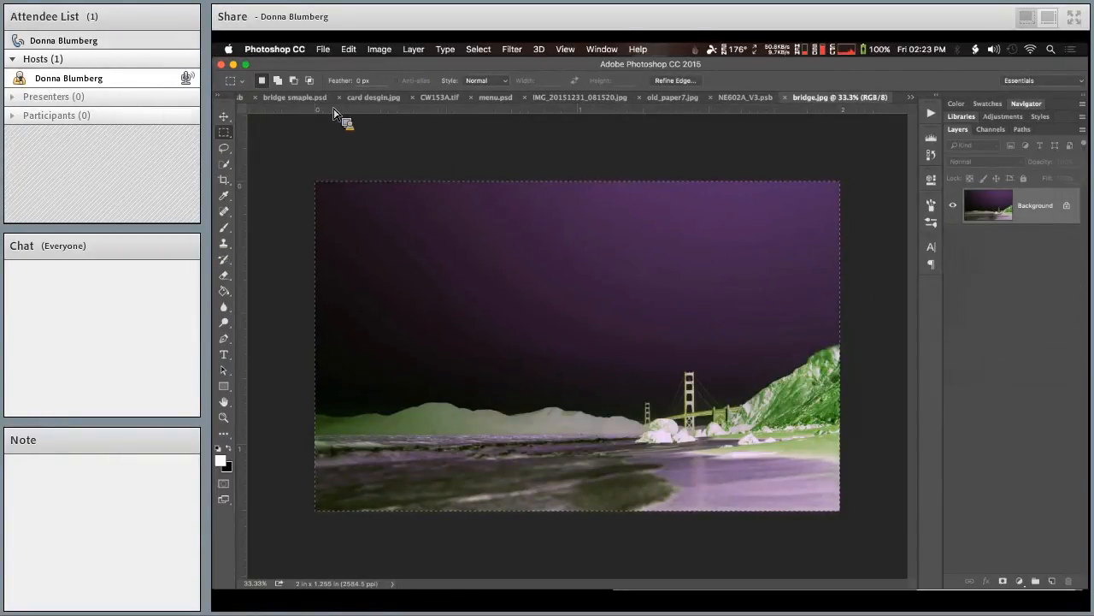
{"action": "left_click", "coordinate": [297, 99]}
{"action": "left_click_drag", "start_coordinate": [298, 103], "coordinate": [547, 318]}
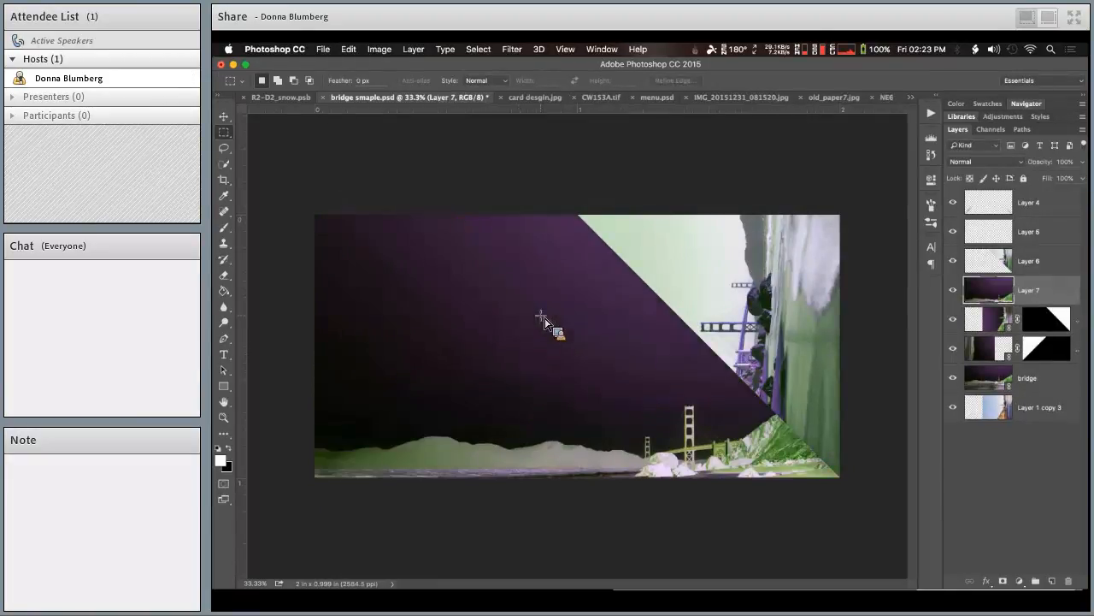
{"action": "key", "text": "super+shift+bracketright"}
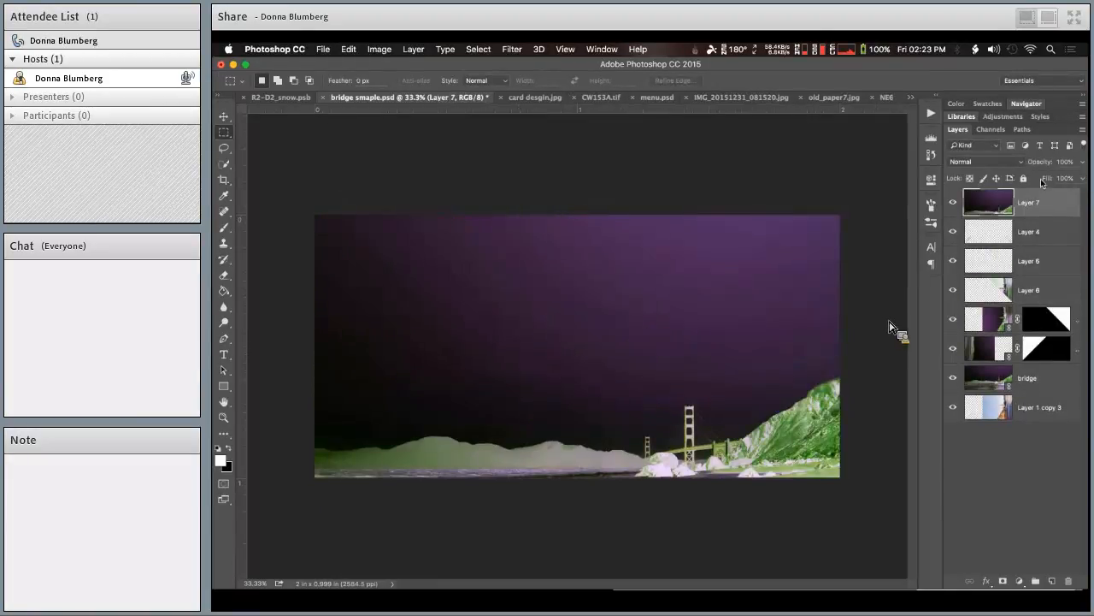
- Convert the pasted bridge image layer to a smart object
{"action": "right_click", "coordinate": [1009, 206]}
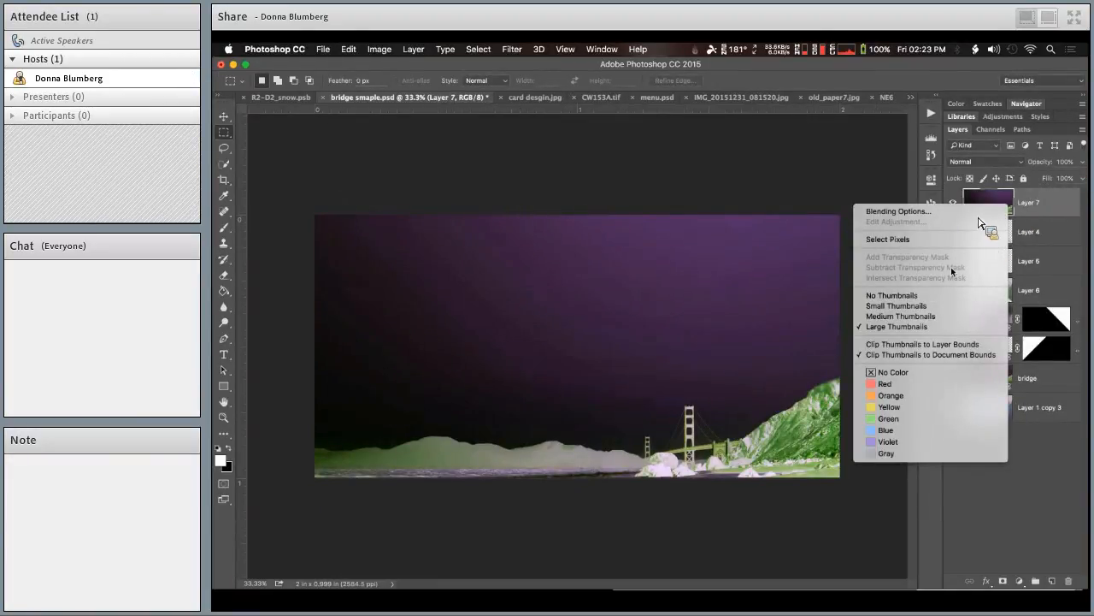
{"action": "left_click", "coordinate": [1043, 221]}
{"action": "right_click", "coordinate": [1043, 221]}
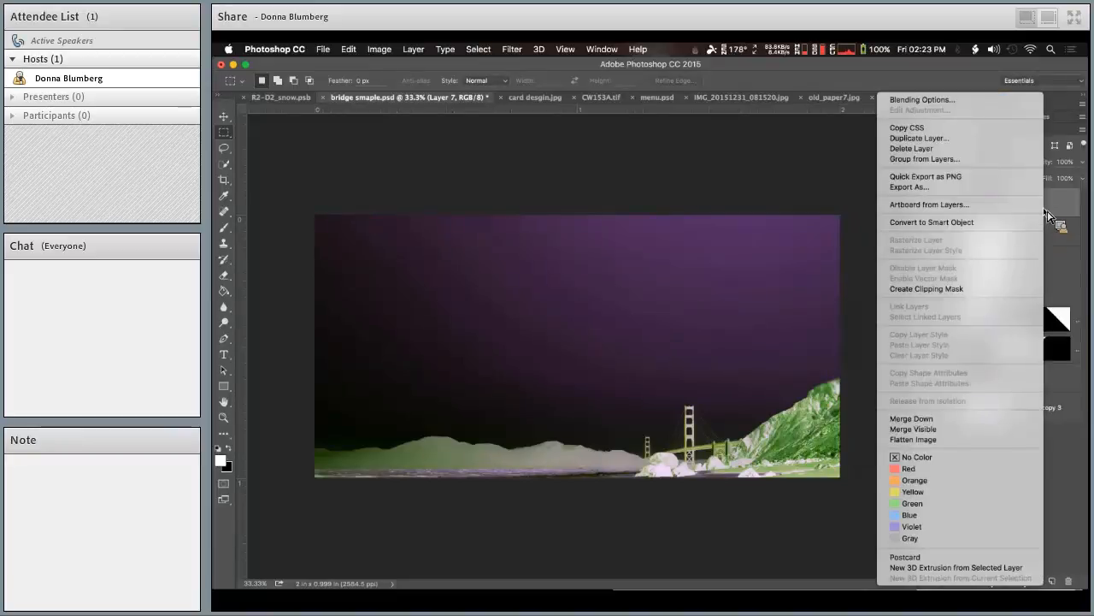
{"action": "left_click", "coordinate": [1017, 222]}
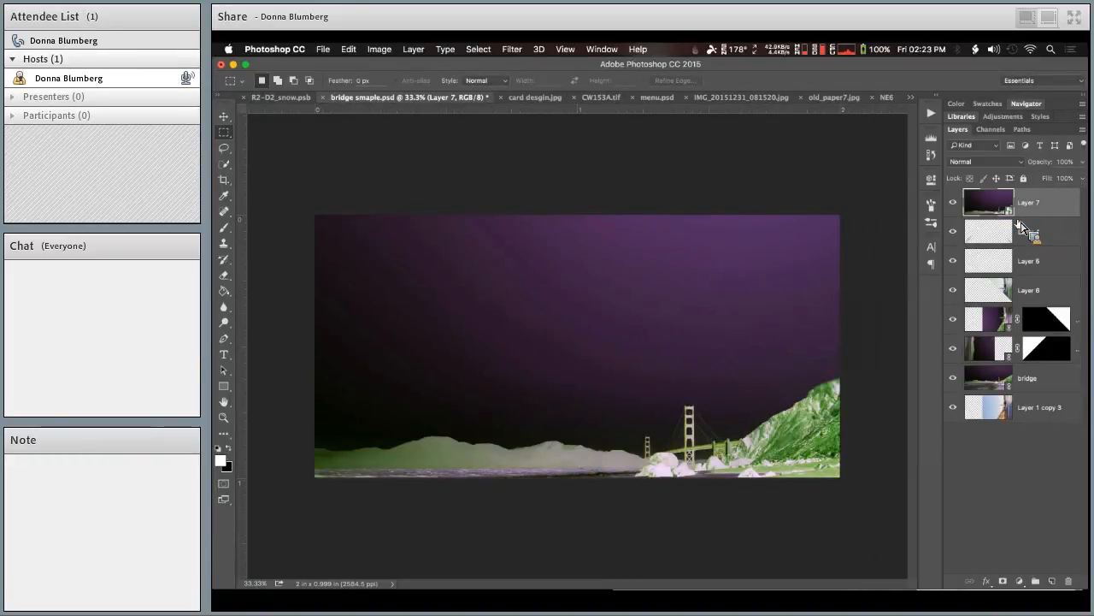
- Scale the pasted bridge smart object down to a small thumbnail in the canvas's upper-right corner with Free Transform
{"action": "key", "text": "ctrl+minus"}
{"action": "key", "text": "ctrl+minus"}
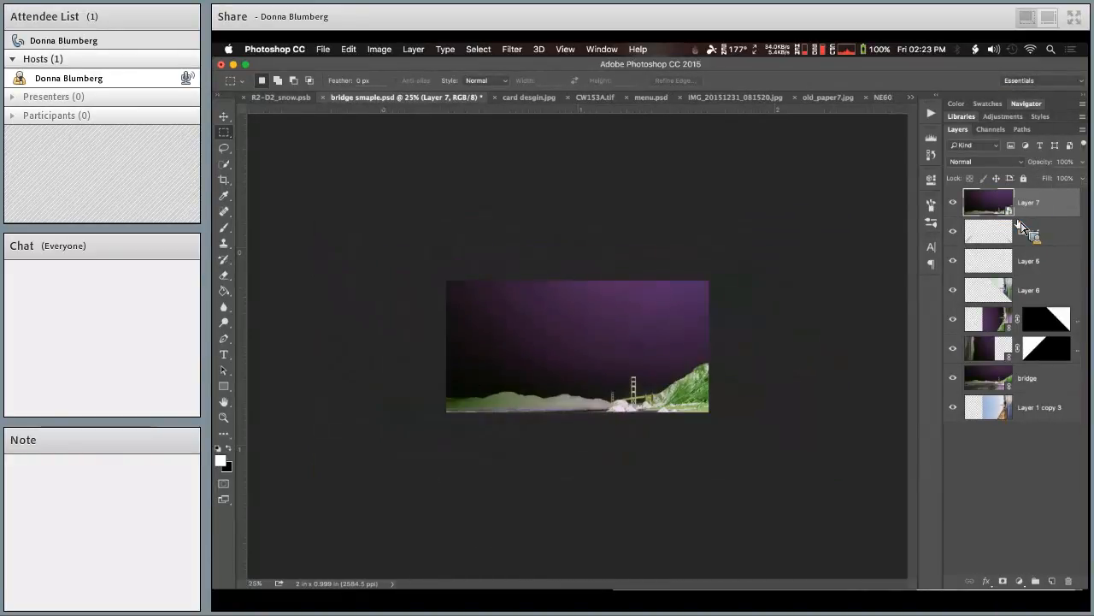
{"action": "key", "text": "ctrl+t"}
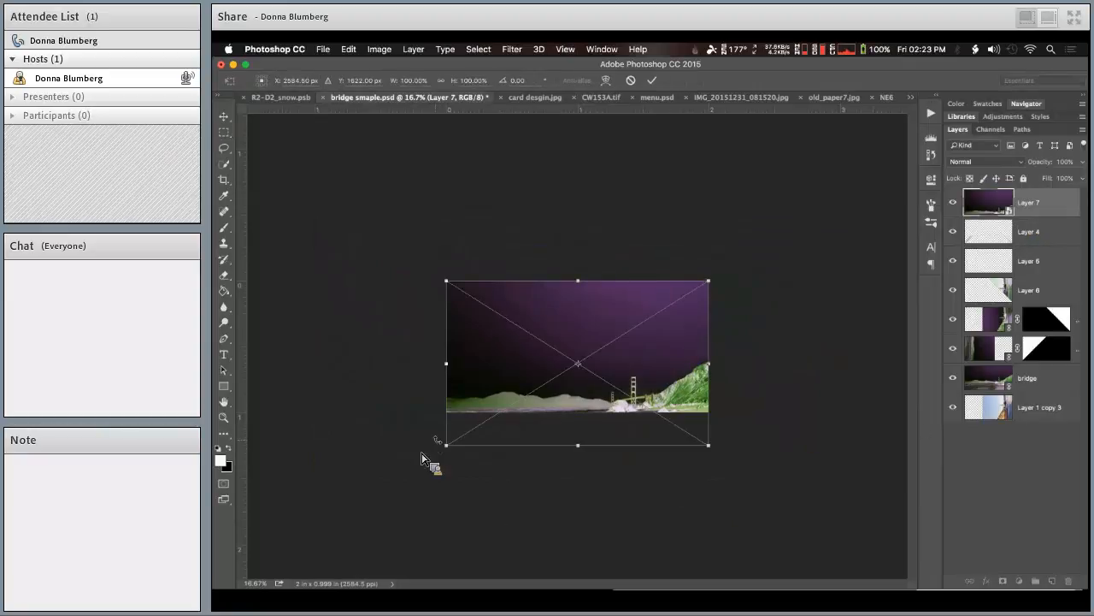
{"action": "left_click_drag", "start_coordinate": [446, 446], "coordinate": [695, 328]}
{"action": "key", "text": "Return"}
{"action": "key", "text": "m"}
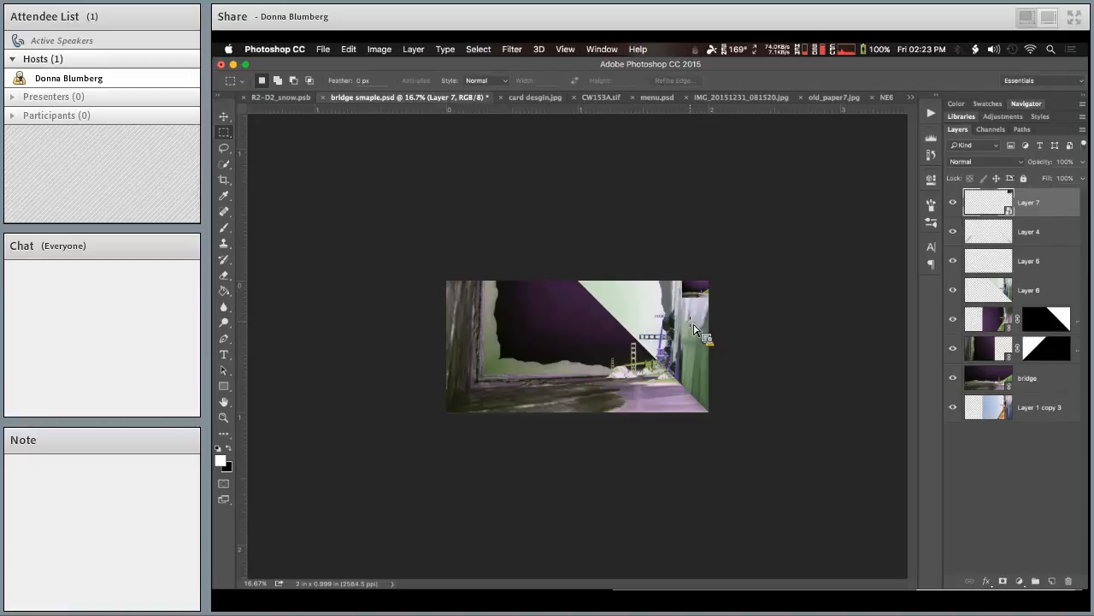
- Resize the pasted bridge smart object to about 18.7% in the canvas's upper-right corner with Free Transform
{"action": "key", "text": "super+t"}
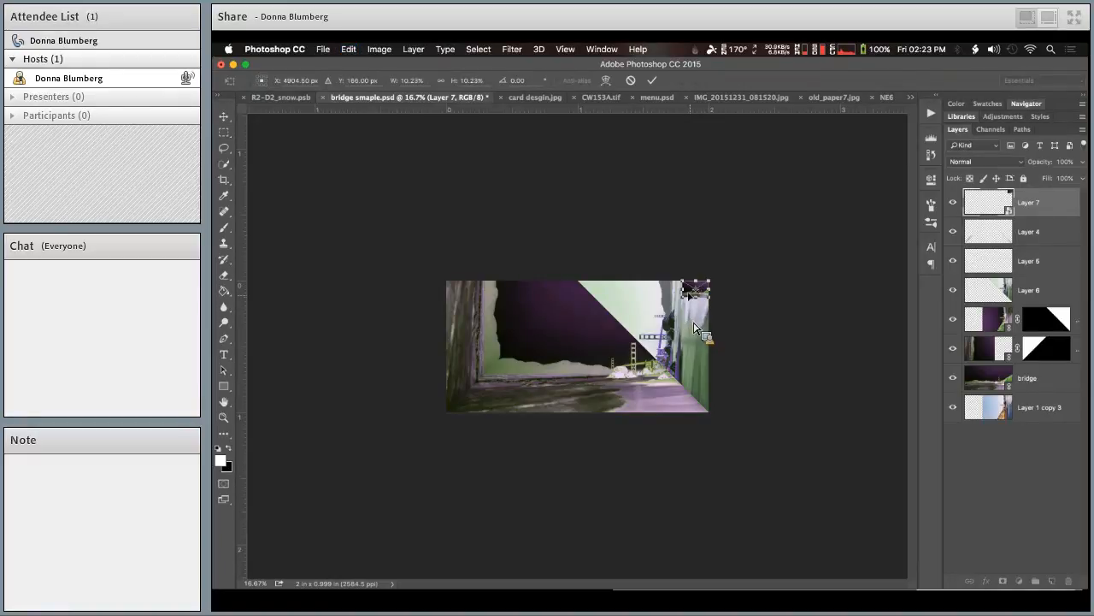
{"action": "left_click_drag", "start_coordinate": [687, 301], "coordinate": [487, 475]}
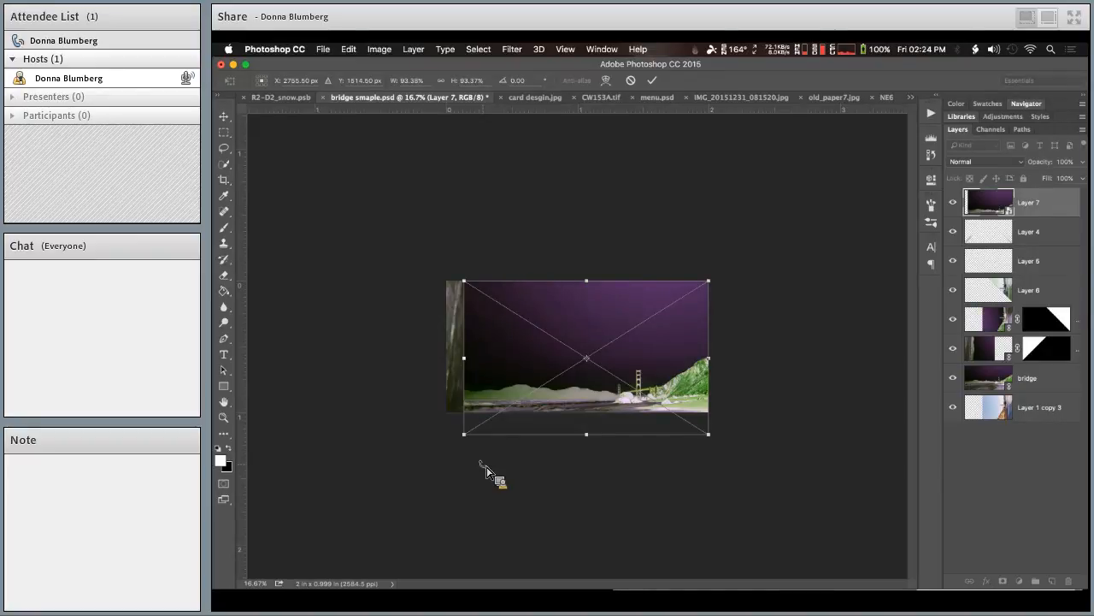
{"action": "left_click_drag", "start_coordinate": [464, 433], "coordinate": [677, 334]}
{"action": "key", "text": "super+plus"}
{"action": "key", "text": "super+plus"}
{"action": "key", "text": "super+plus"}
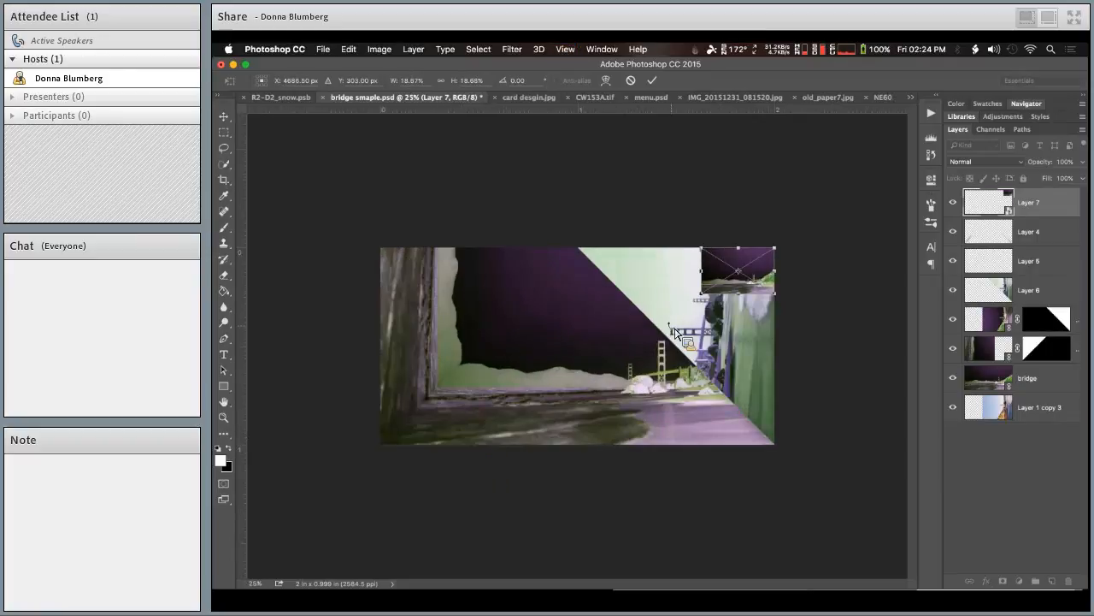
{"action": "key", "text": "Return"}
- Duplicate the small bridge smart object toward the middle of the canvas and rotate the copy about 32° clockwise
{"action": "key", "text": "v"}
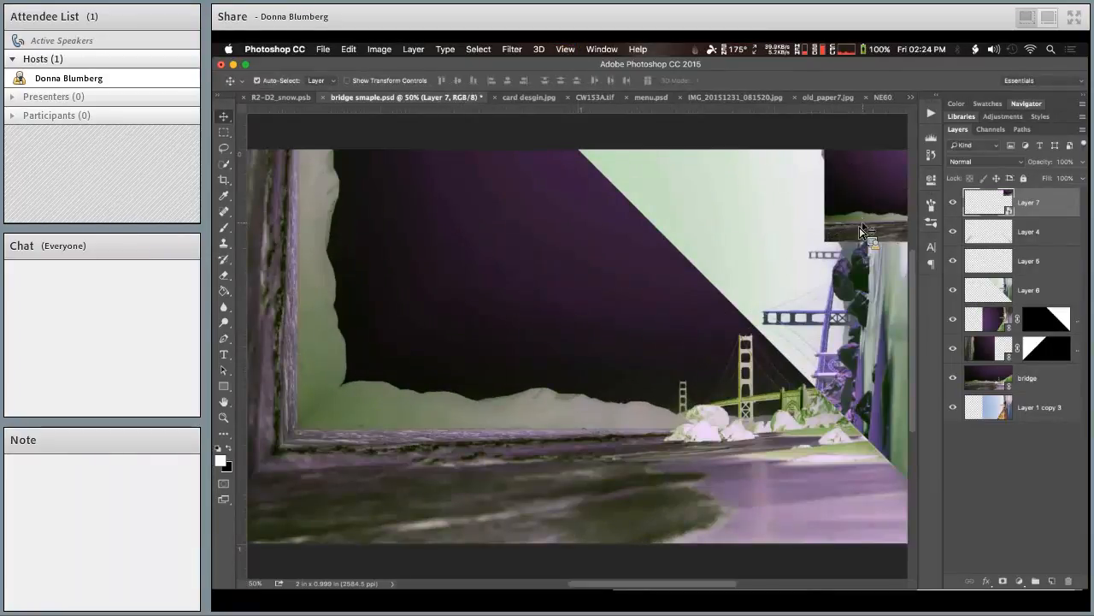
{"action": "left_click_drag", "start_coordinate": [868, 230], "coordinate": [647, 333]}
{"action": "key", "text": "super+t"}
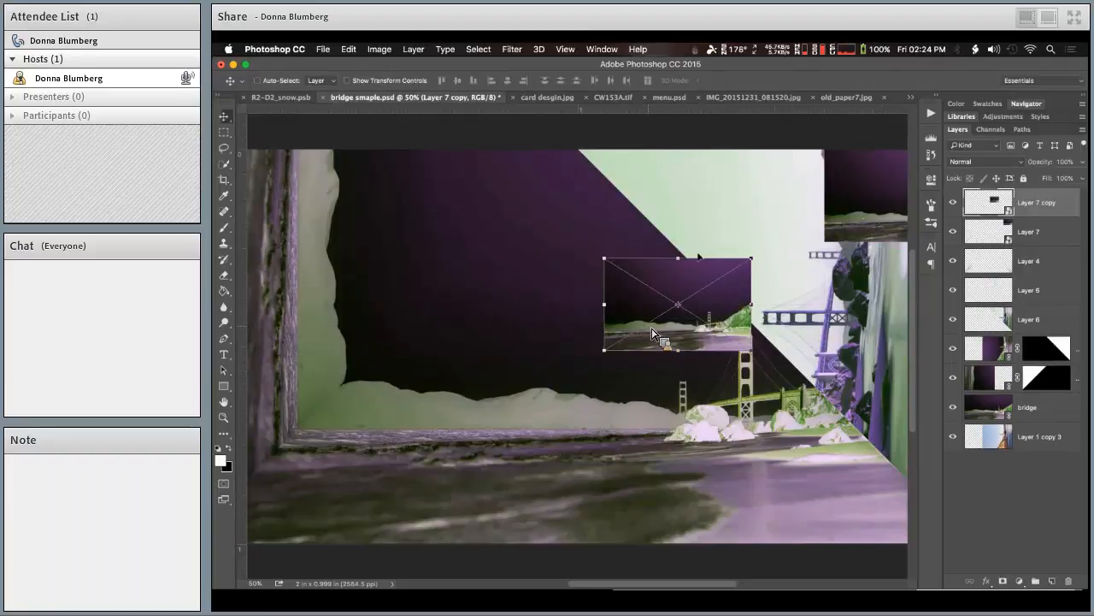
{"action": "left_click_drag", "start_coordinate": [720, 250], "coordinate": [578, 354]}
{"action": "key", "text": "Return"}
- Place another copy below and left of the rotated thumbnail, and turn it to a shallower clockwise tilt
{"action": "key", "text": "super+t"}
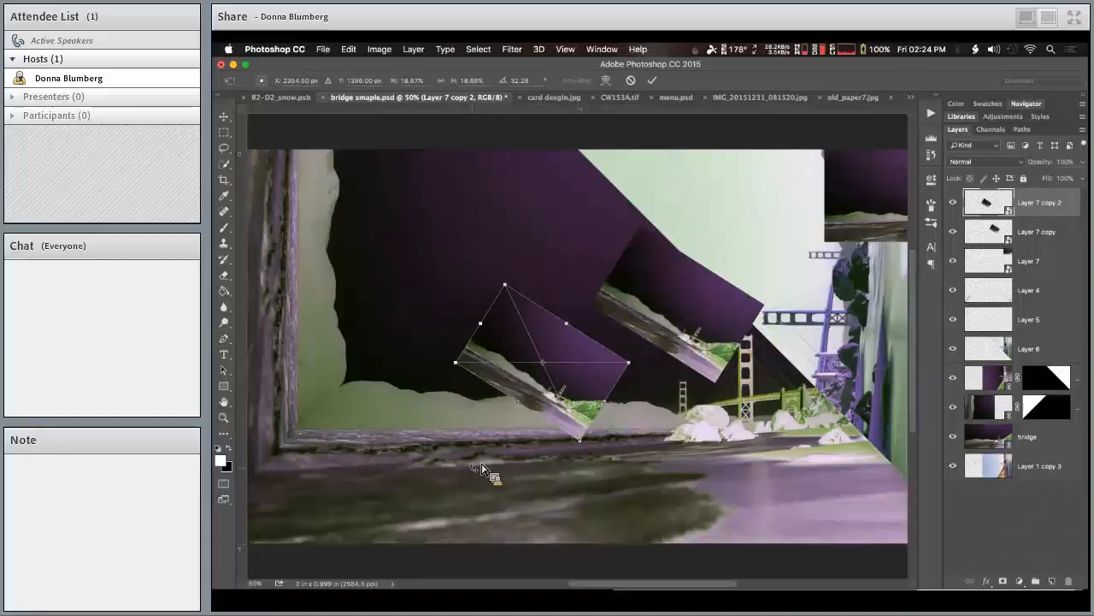
{"action": "left_click_drag", "start_coordinate": [496, 461], "coordinate": [518, 460]}
{"action": "key", "text": "Return"}
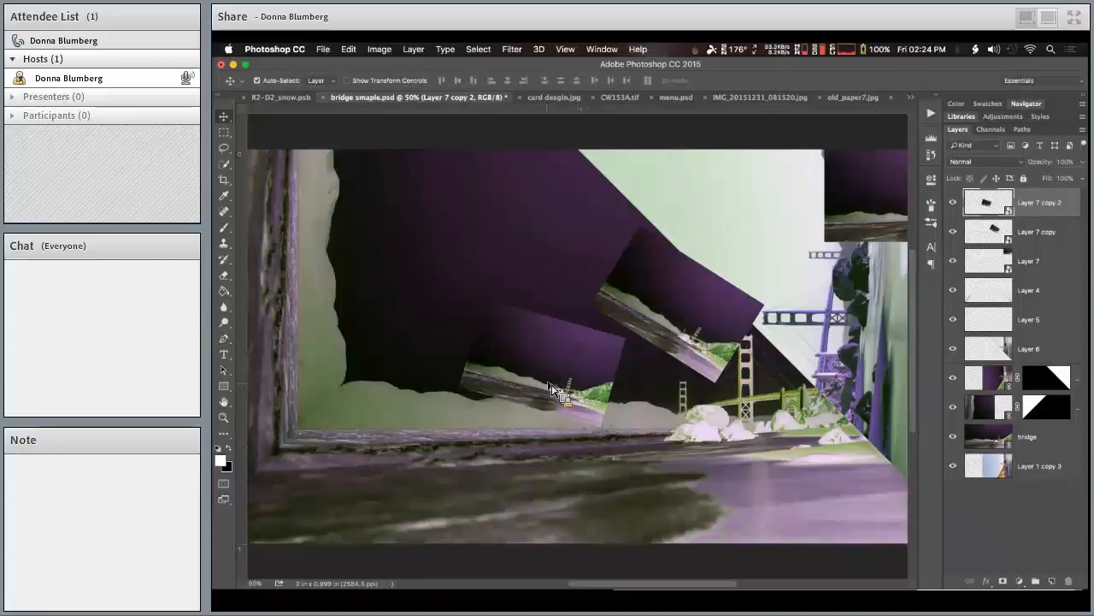
- Duplicate the thumbnail into the dark area at the canvas's upper left, then tilt the copy counterclockwise and enlarge it
{"action": "left_click_drag", "start_coordinate": [544, 402], "coordinate": [488, 248]}
{"action": "key", "text": "super+t"}
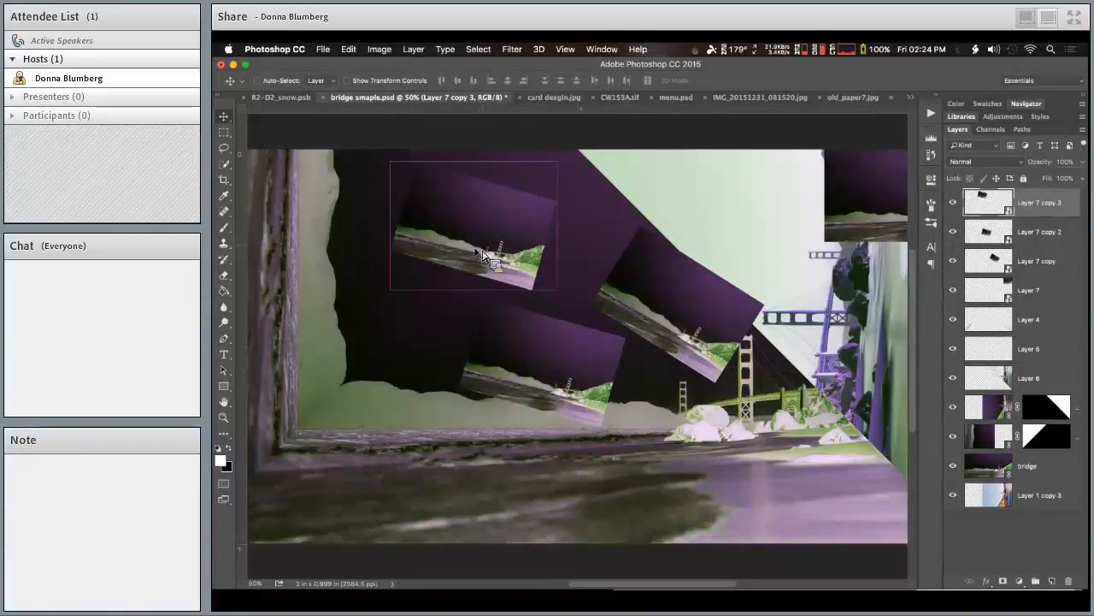
{"action": "left_click_drag", "start_coordinate": [457, 322], "coordinate": [505, 296]}
{"action": "left_click_drag", "start_coordinate": [413, 287], "coordinate": [398, 355]}
{"action": "key", "text": "Return"}
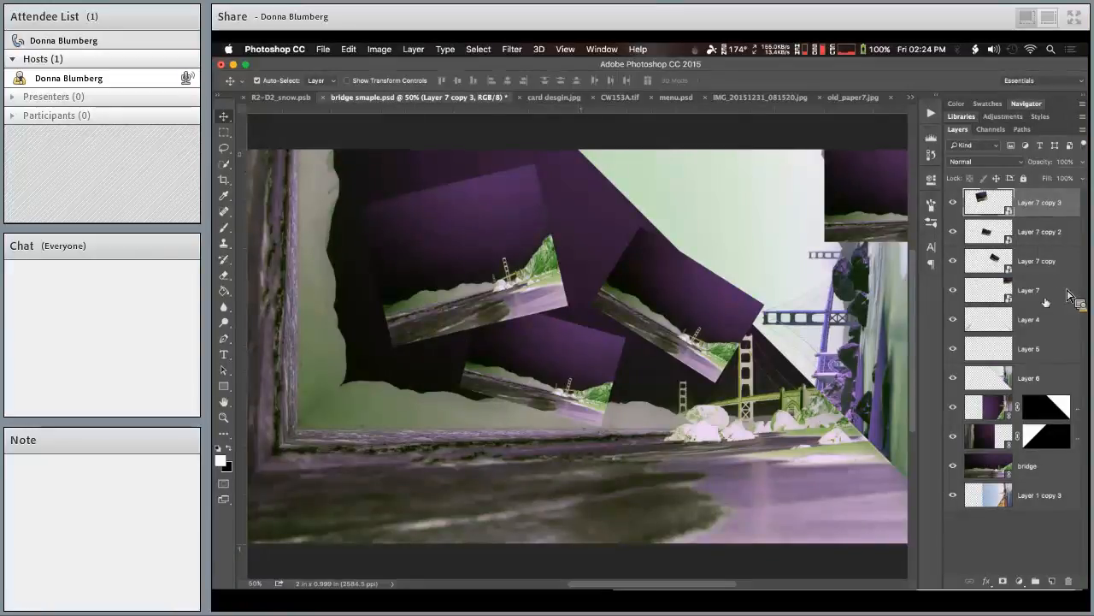
- Open the contents of the Layer 7 smart object for editing
{"action": "double_click", "coordinate": [1010, 301]}
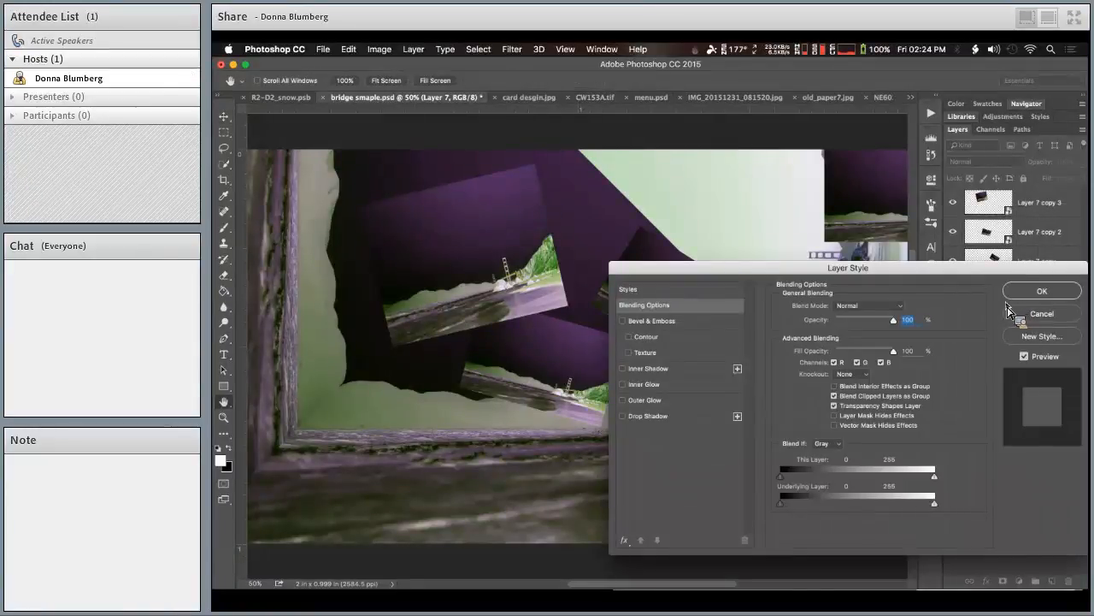
{"action": "left_click", "coordinate": [1052, 317]}
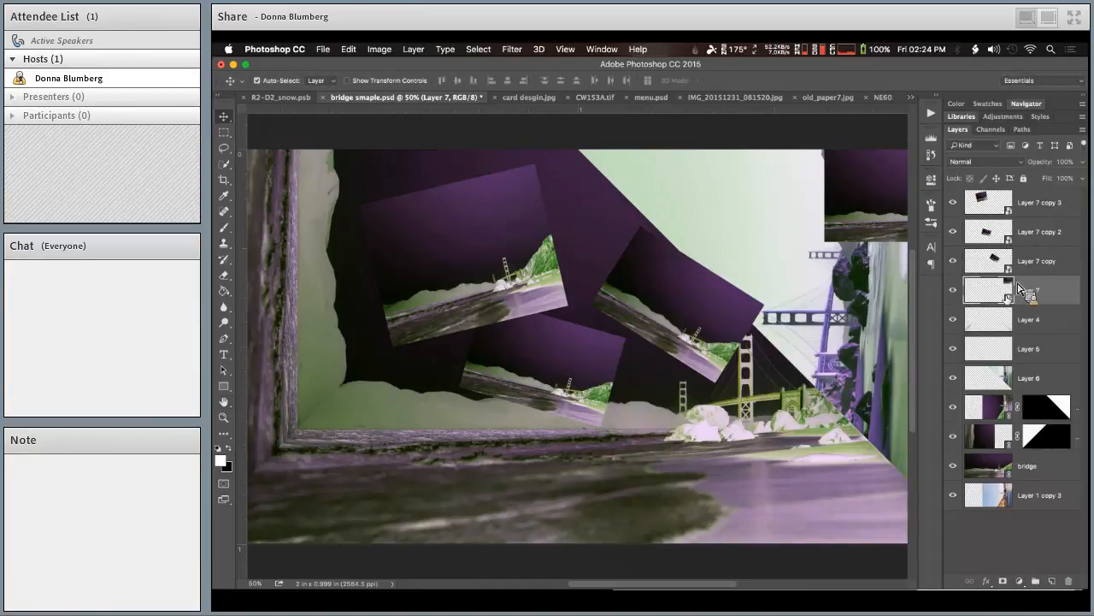
{"action": "double_click", "coordinate": [1009, 301]}
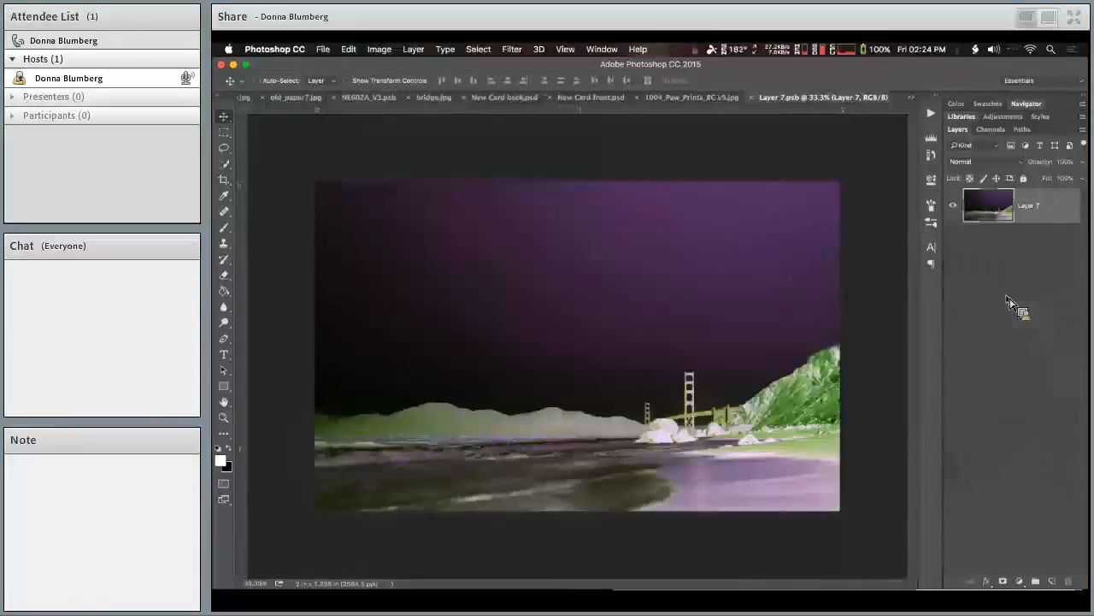
- Invert the Layer 7 image, shift its hue to -92 with Hue/Saturation, and save it
{"action": "key", "text": "super+i"}
{"action": "key", "text": "super+u"}
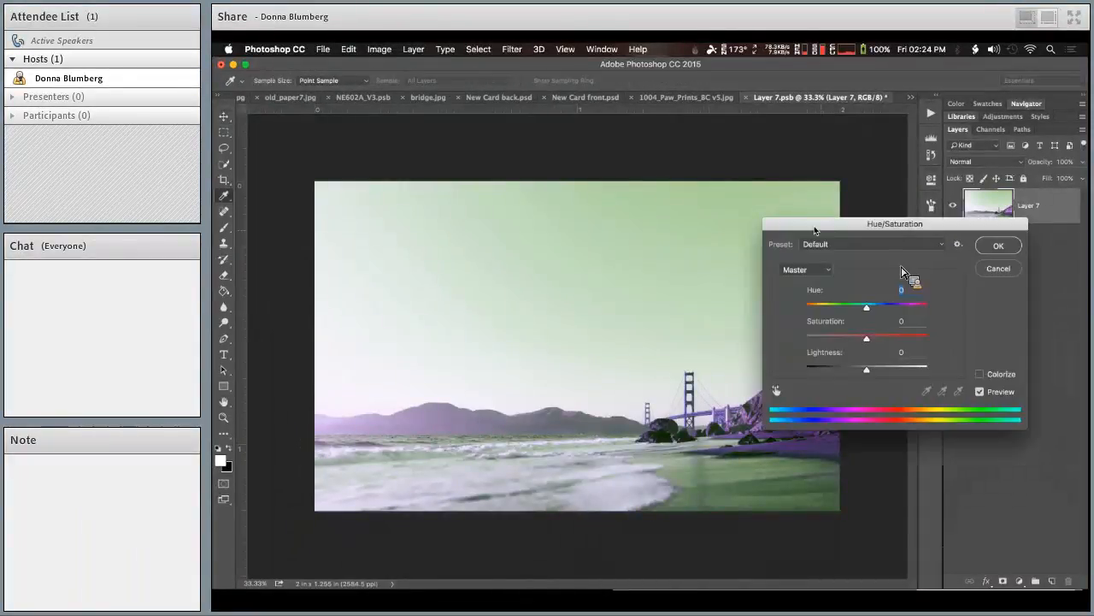
{"action": "left_click_drag", "start_coordinate": [866, 307], "coordinate": [827, 308]}
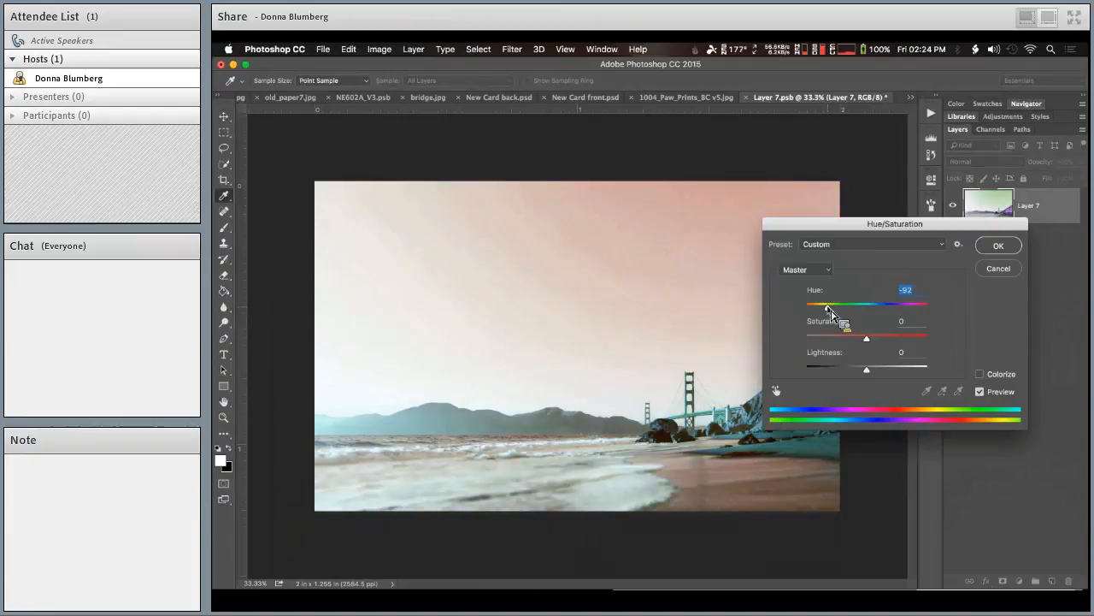
{"action": "left_click", "coordinate": [993, 248]}
{"action": "key", "text": "super+s"}
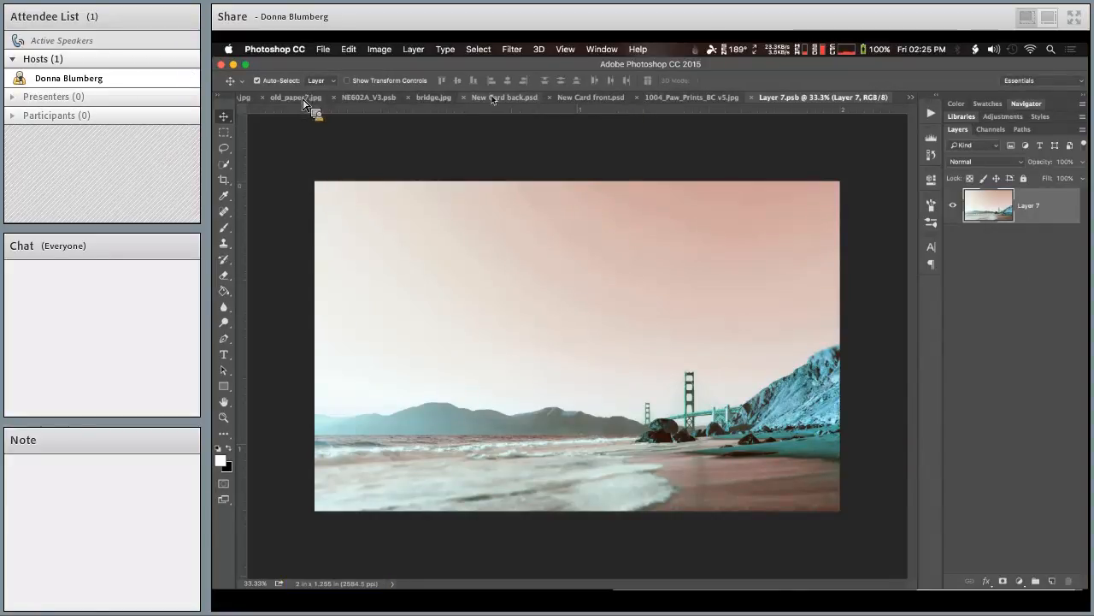
- Return to bridge smaple.psd and save the document
{"action": "left_click", "coordinate": [910, 97]}
{"action": "left_click", "coordinate": [926, 119]}
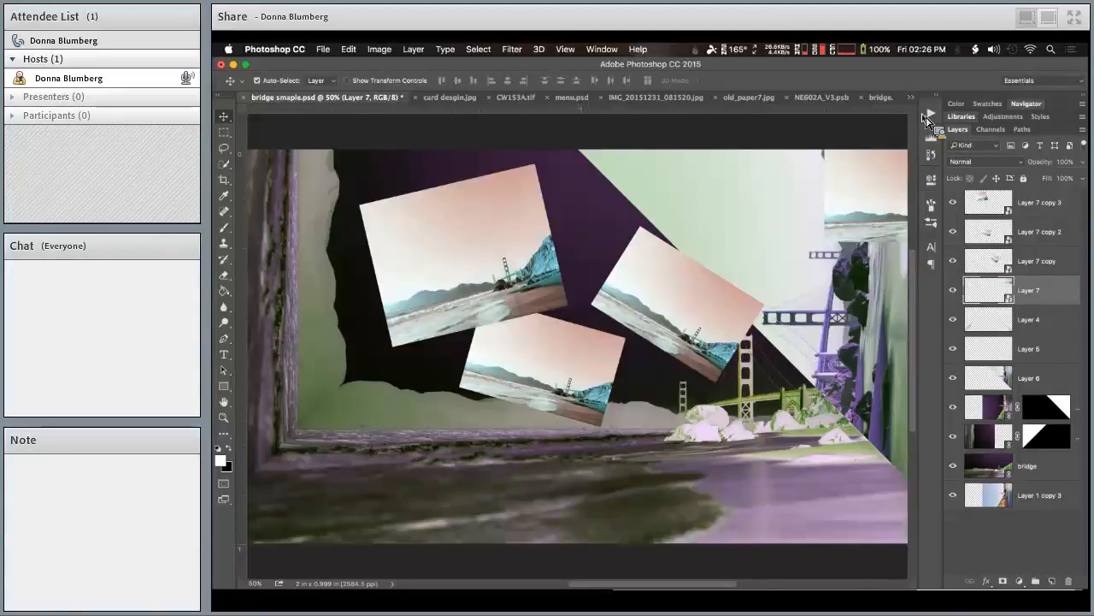
{"action": "key", "text": "super+s"}
- Switch to Finder and check the file size of bridge smaple.psd in the demo folder
{"action": "key", "text": "super+Tab"}
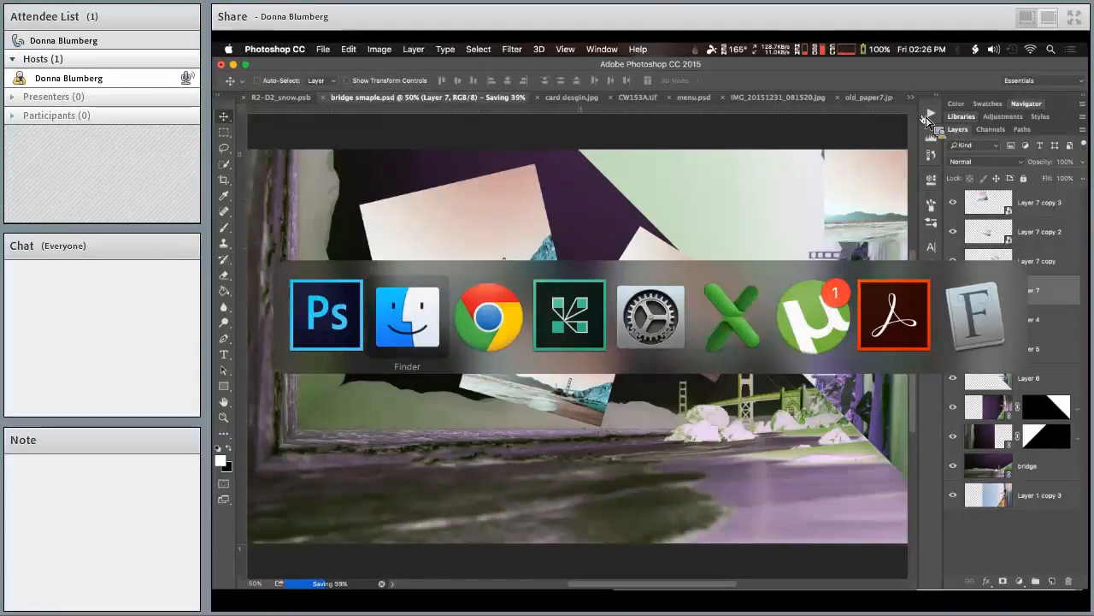
{"action": "key", "text": "super+Tab"}
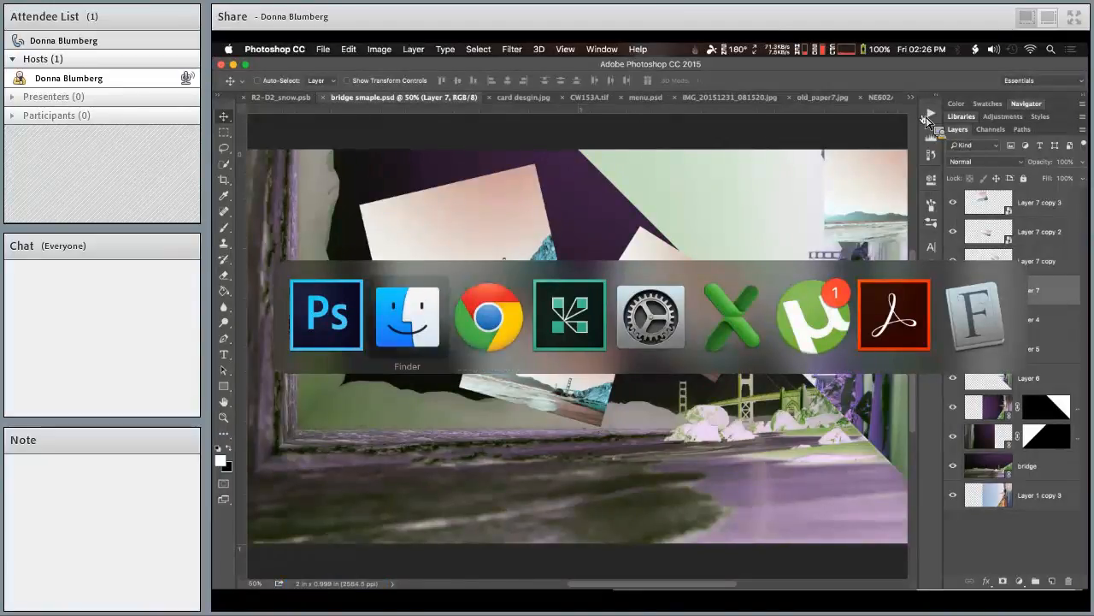
{"action": "key", "text": "super+shift+Tab"}
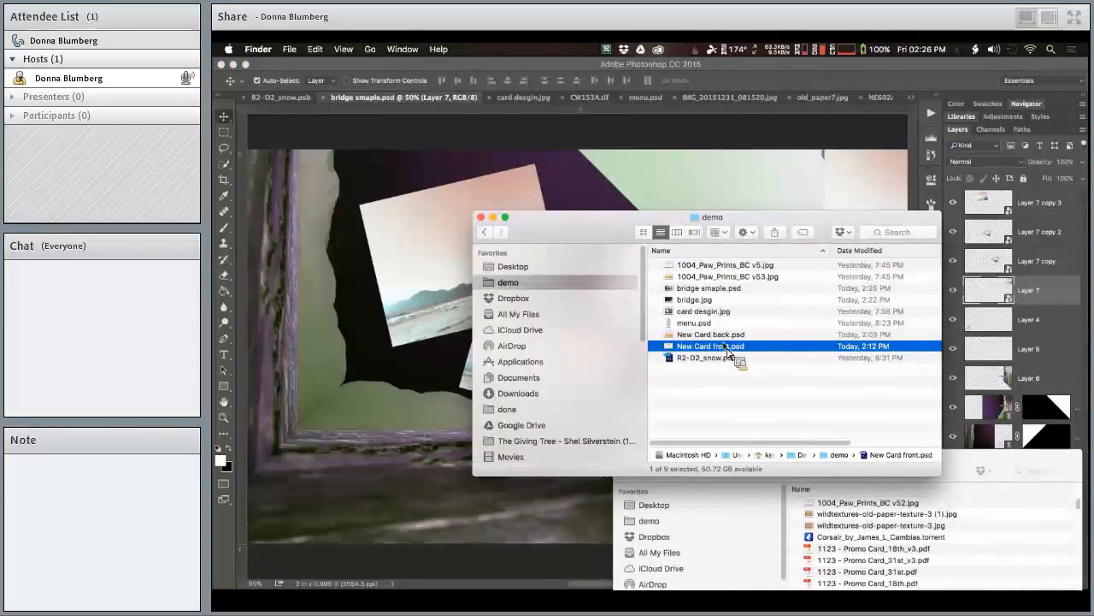
{"action": "left_click", "coordinate": [724, 290]}
{"action": "scroll", "coordinate": [724, 293], "scroll_direction": "right", "scroll_amount": 3}
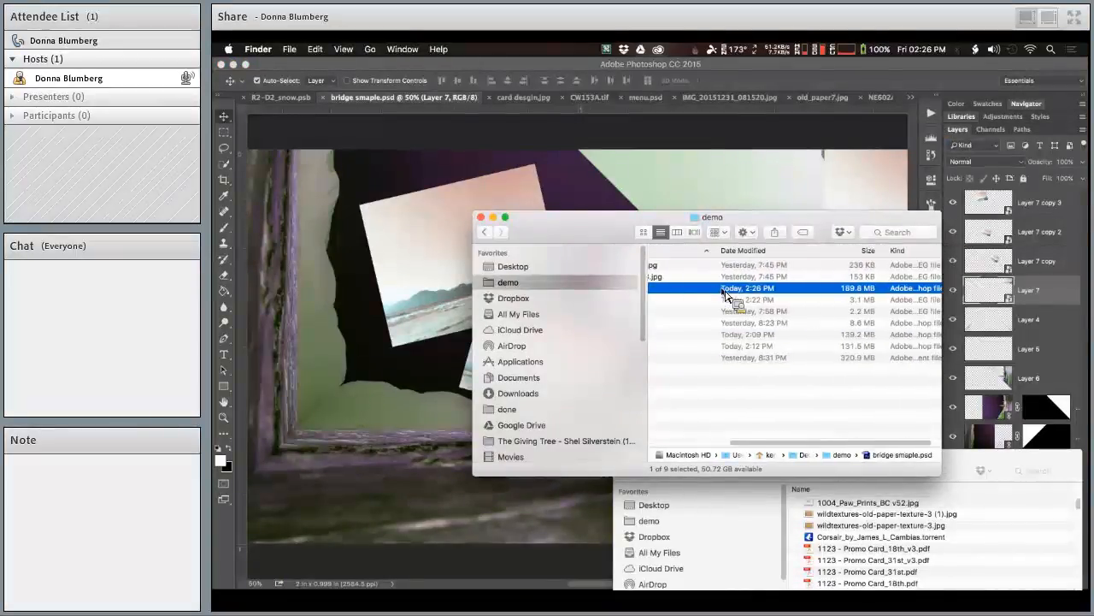
{"action": "scroll", "coordinate": [723, 290], "scroll_direction": "left", "scroll_amount": 1}
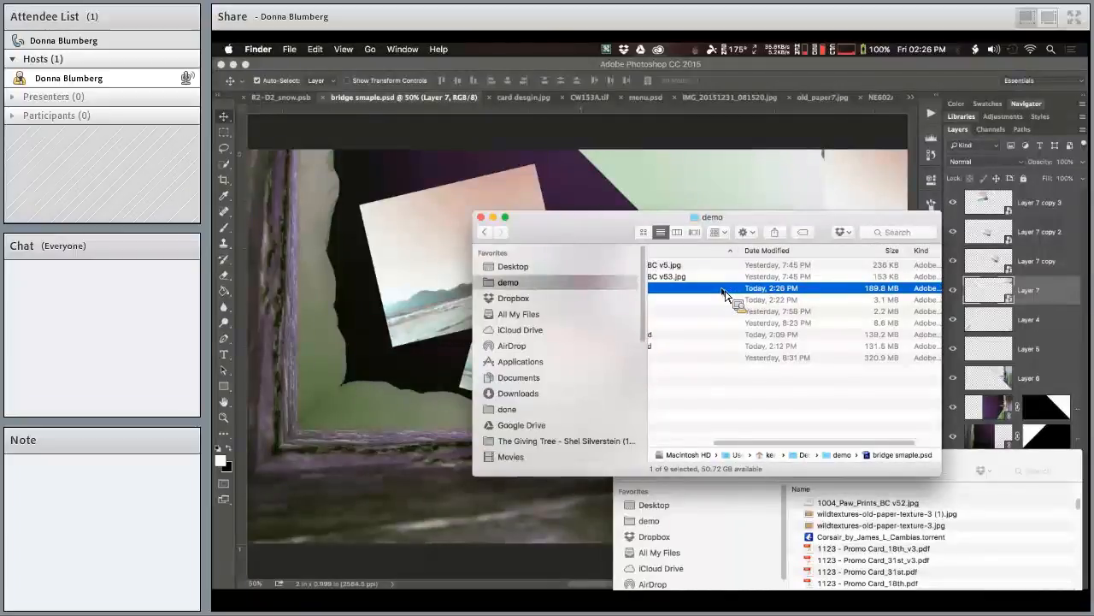
{"action": "scroll", "coordinate": [723, 294], "scroll_direction": "left", "scroll_amount": 5}
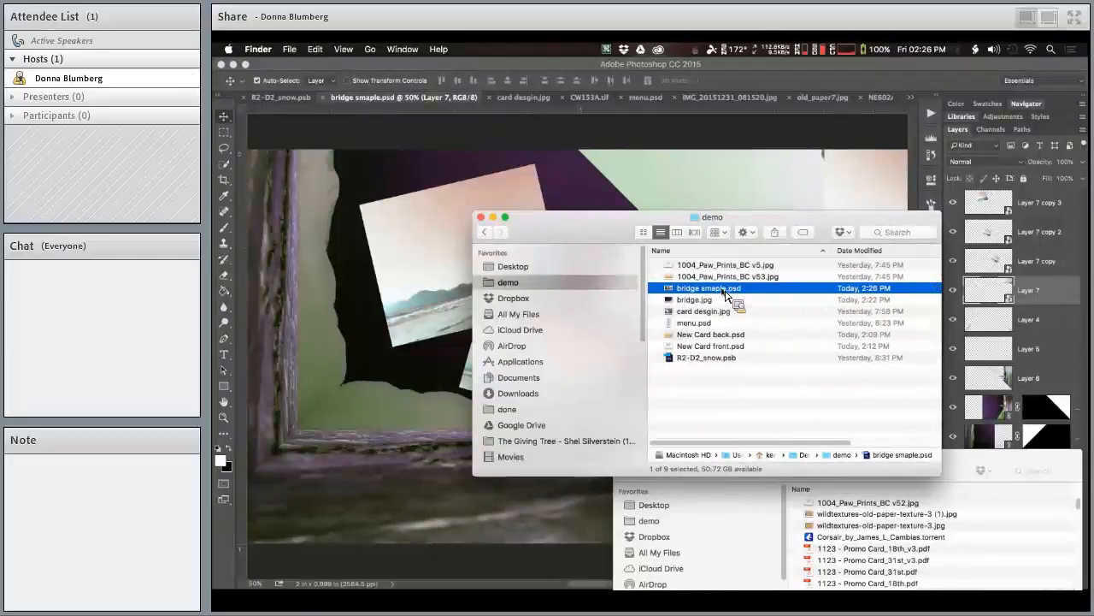
{"action": "scroll", "coordinate": [723, 293], "scroll_direction": "right", "scroll_amount": 5}
{"action": "scroll", "coordinate": [723, 293], "scroll_direction": "left", "scroll_amount": 5}
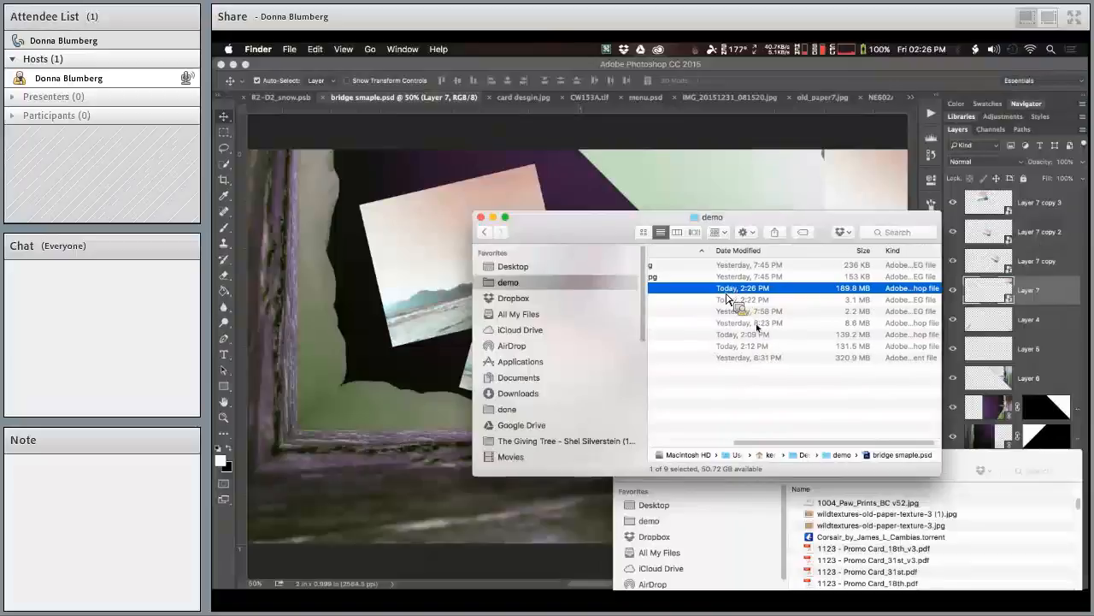
- Check the file size of R2-D2_snow.psb in the demo folder
{"action": "left_click", "coordinate": [714, 347]}
{"action": "left_click", "coordinate": [714, 357]}
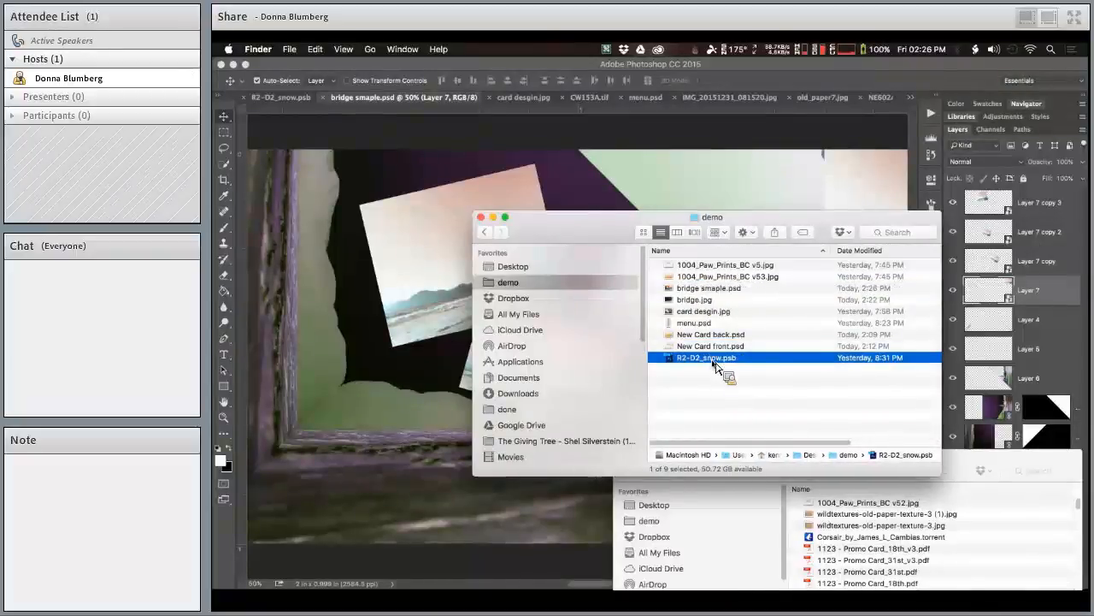
{"action": "scroll", "coordinate": [715, 360], "scroll_direction": "right", "scroll_amount": 5}
{"action": "scroll", "coordinate": [717, 361], "scroll_direction": "left", "scroll_amount": 5}
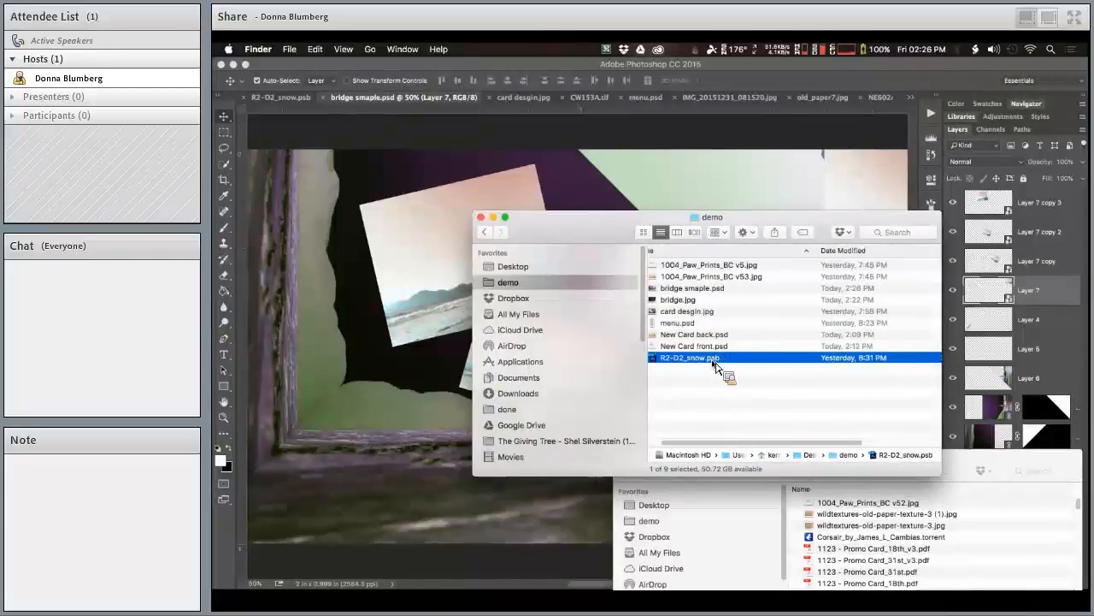
- Open the ROM STORAGE drive and check the sizes of the files on it
{"action": "scroll", "coordinate": [539, 413], "scroll_direction": "down", "scroll_amount": 5}
{"action": "scroll", "coordinate": [539, 414], "scroll_direction": "down", "scroll_amount": 2}
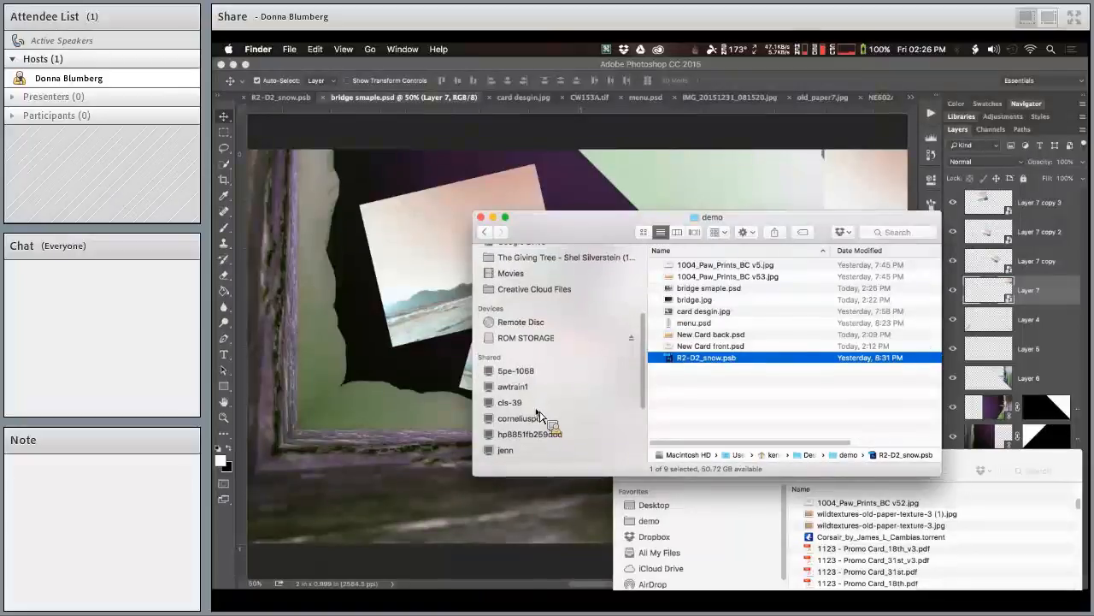
{"action": "left_click", "coordinate": [562, 354]}
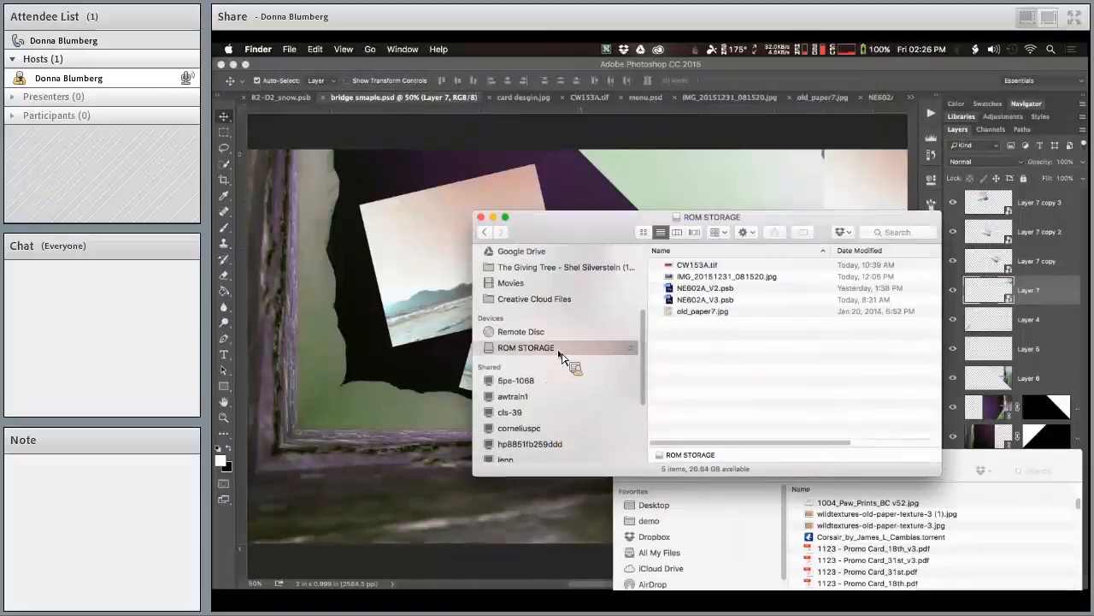
{"action": "scroll", "coordinate": [562, 358], "scroll_direction": "down", "scroll_amount": 1}
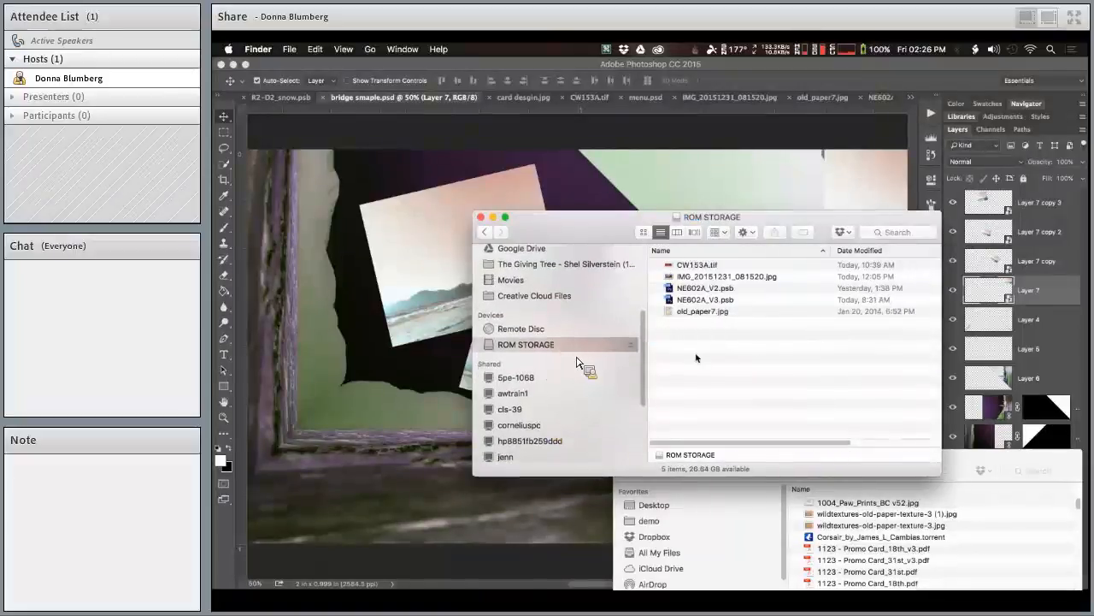
{"action": "scroll", "coordinate": [755, 346], "scroll_direction": "right", "scroll_amount": 5}
{"action": "scroll", "coordinate": [757, 349], "scroll_direction": "left", "scroll_amount": 5}
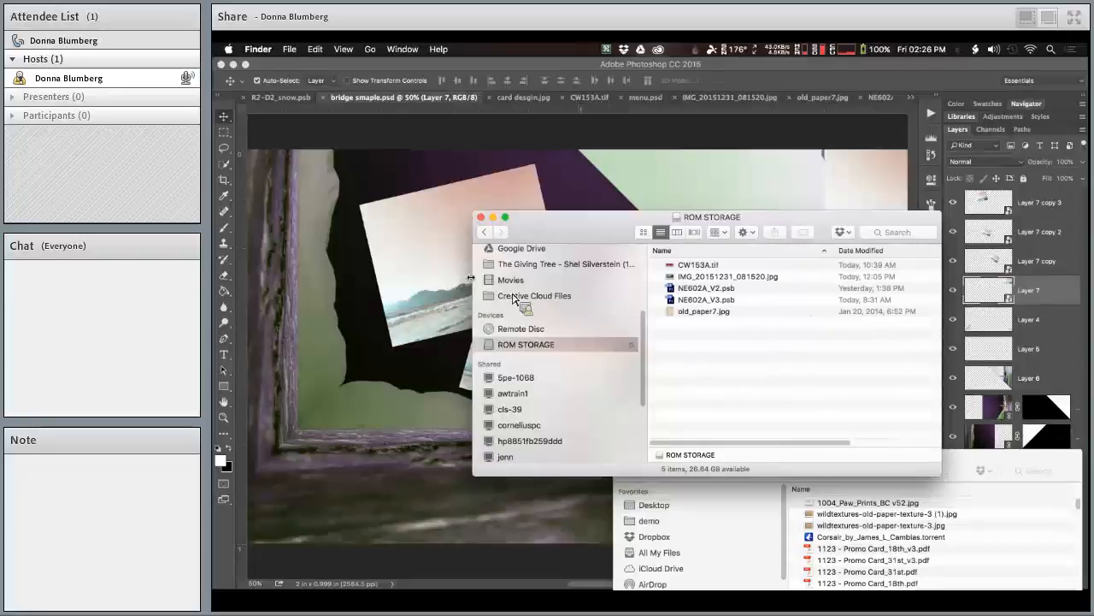
- Switch back to Photoshop and view R2-D2_snow.psb, followed by NE602A_V3.psb
{"action": "left_click", "coordinate": [446, 284]}
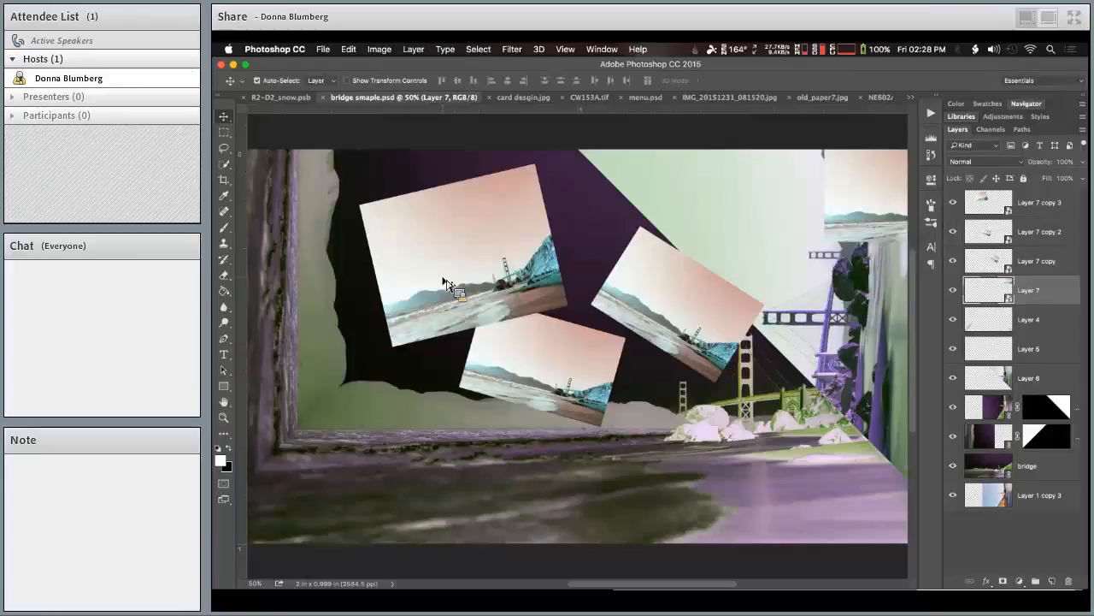
{"action": "left_click", "coordinate": [297, 99]}
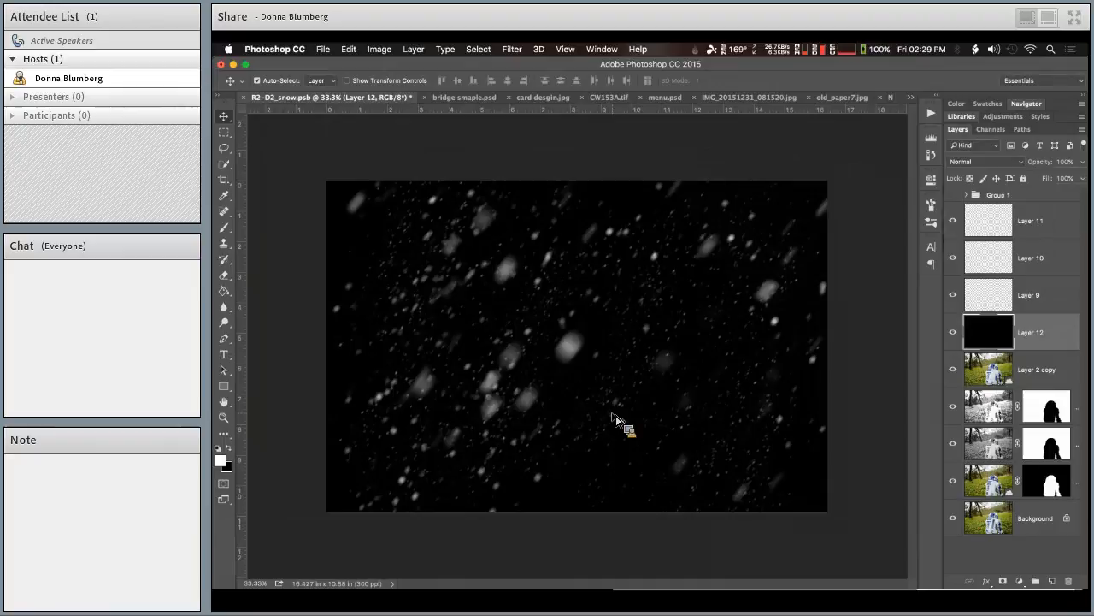
{"action": "left_click", "coordinate": [910, 97]}
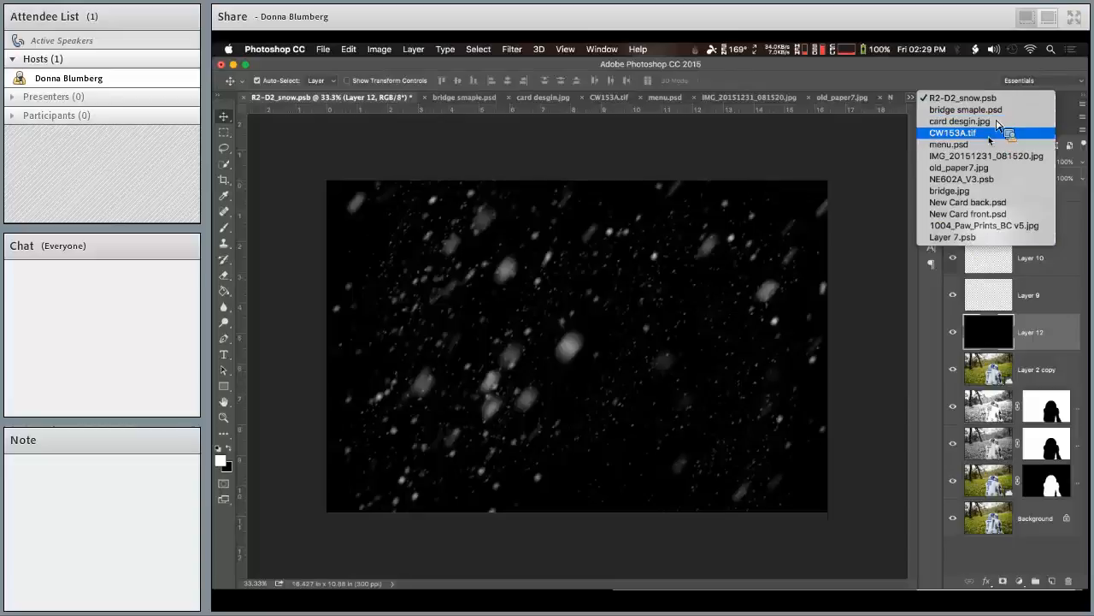
{"action": "left_click", "coordinate": [983, 179]}
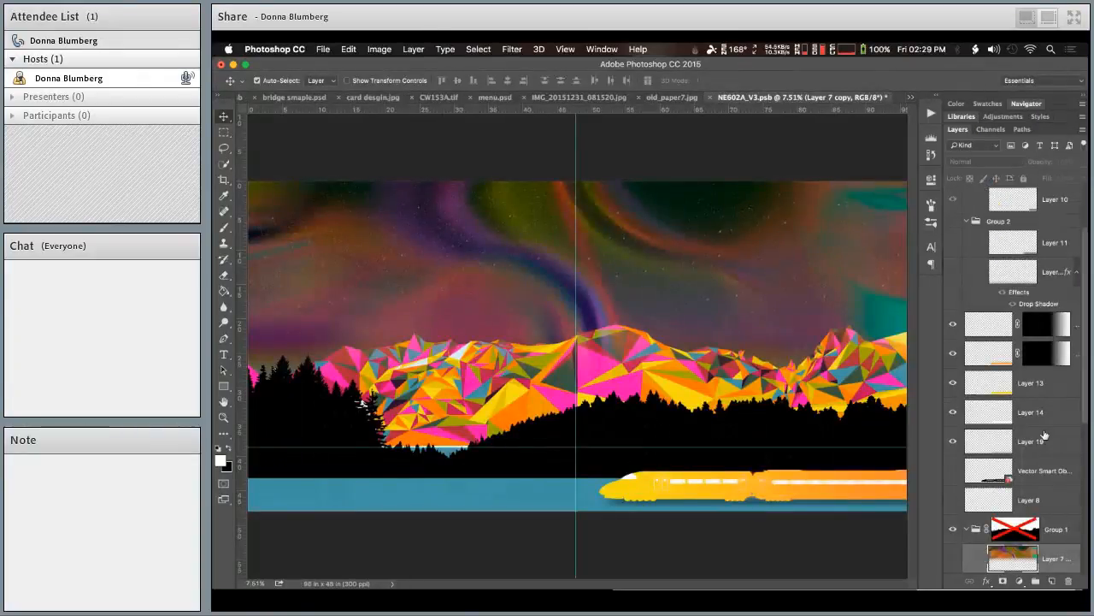
- Hide the Group 1 sky artwork in the layer stack of NE602A_V3.psb
{"action": "scroll", "coordinate": [1048, 438], "scroll_direction": "down", "scroll_amount": 5}
{"action": "scroll", "coordinate": [1048, 438], "scroll_direction": "up", "scroll_amount": 3}
{"action": "scroll", "coordinate": [1048, 436], "scroll_direction": "up", "scroll_amount": 3}
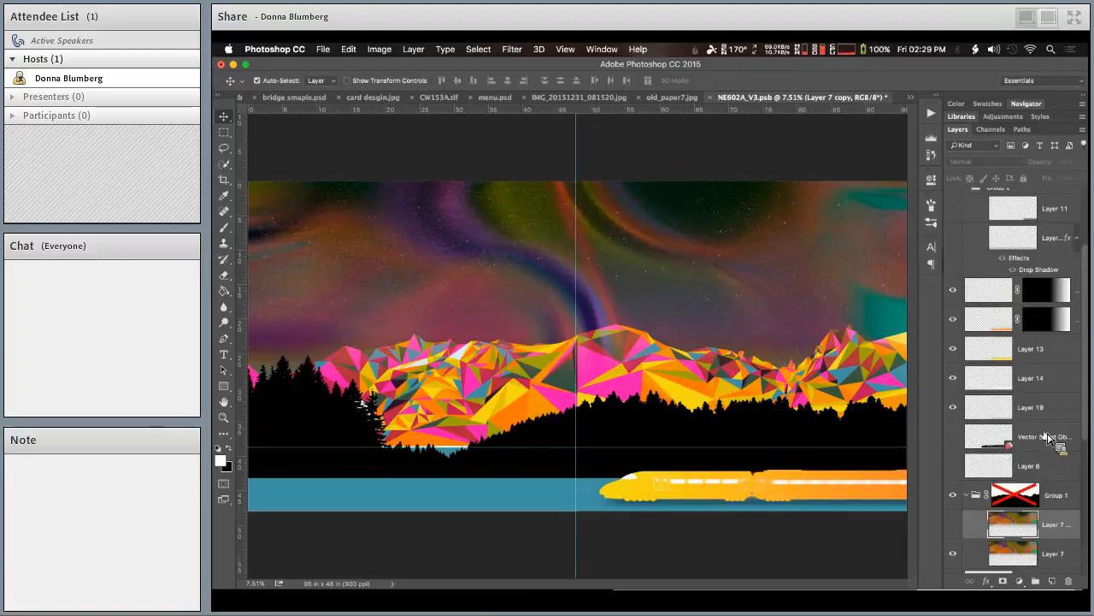
{"action": "left_click", "coordinate": [955, 498]}
{"action": "key", "text": "super+equal"}
{"action": "key", "text": "super+equal"}
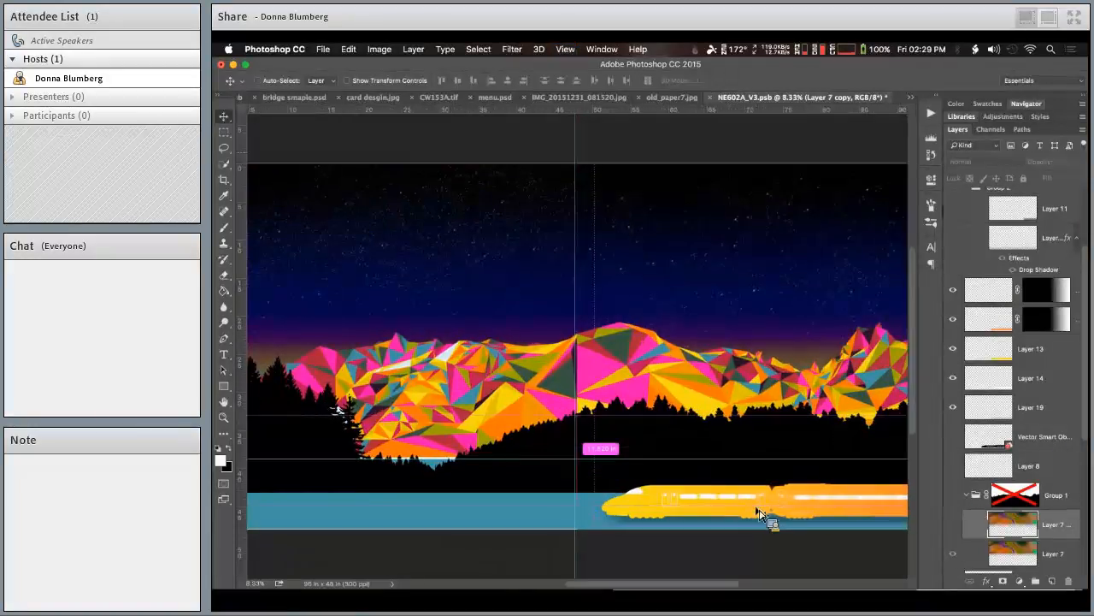
- Create a new document 300 pixels wide and 300 pixels high with a white background
{"action": "scroll", "coordinate": [499, 530], "scroll_direction": "up", "scroll_amount": 10}
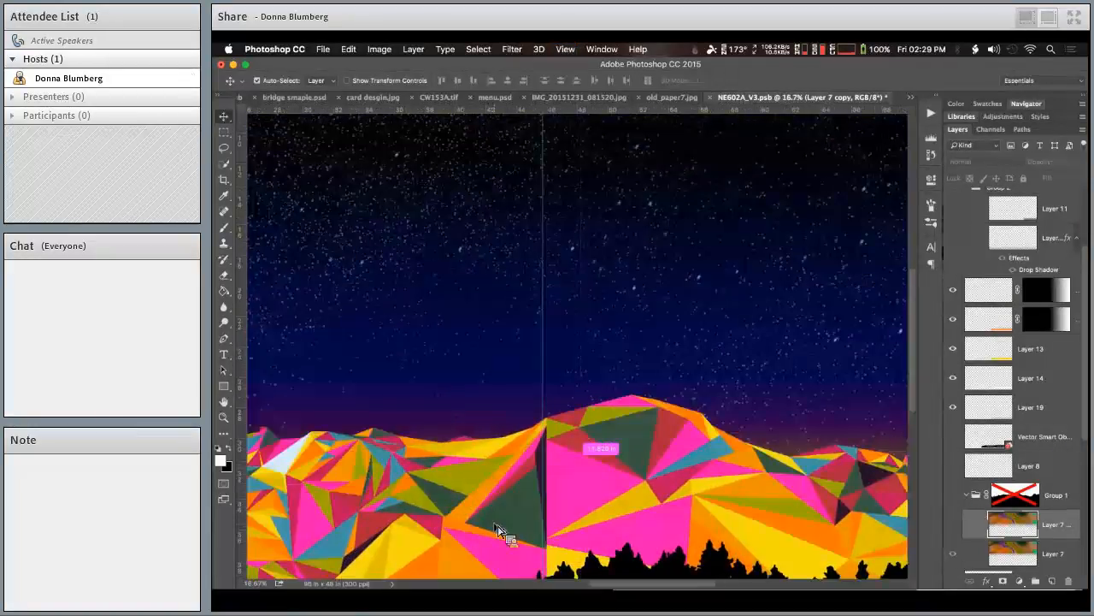
{"action": "scroll", "coordinate": [500, 530], "scroll_direction": "down", "scroll_amount": 7}
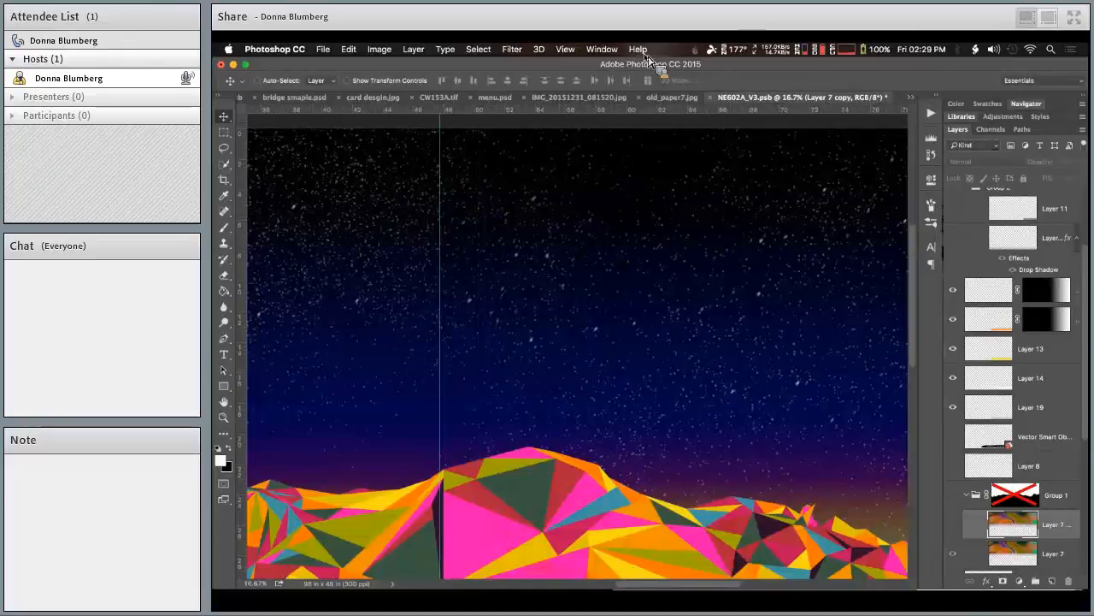
{"action": "key", "text": "super+n"}
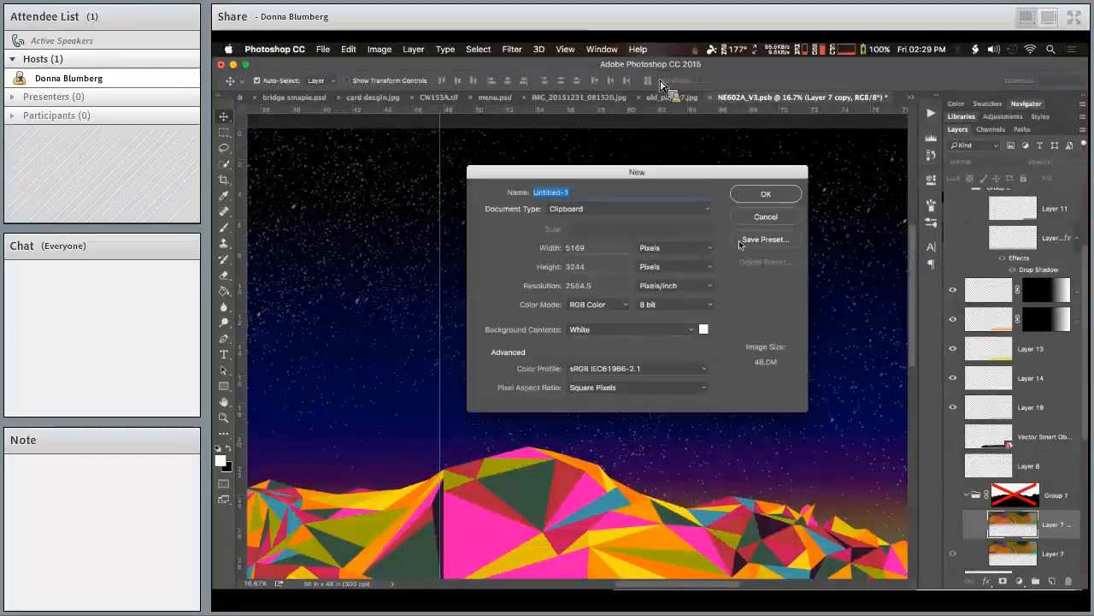
{"action": "double_click", "coordinate": [590, 247]}
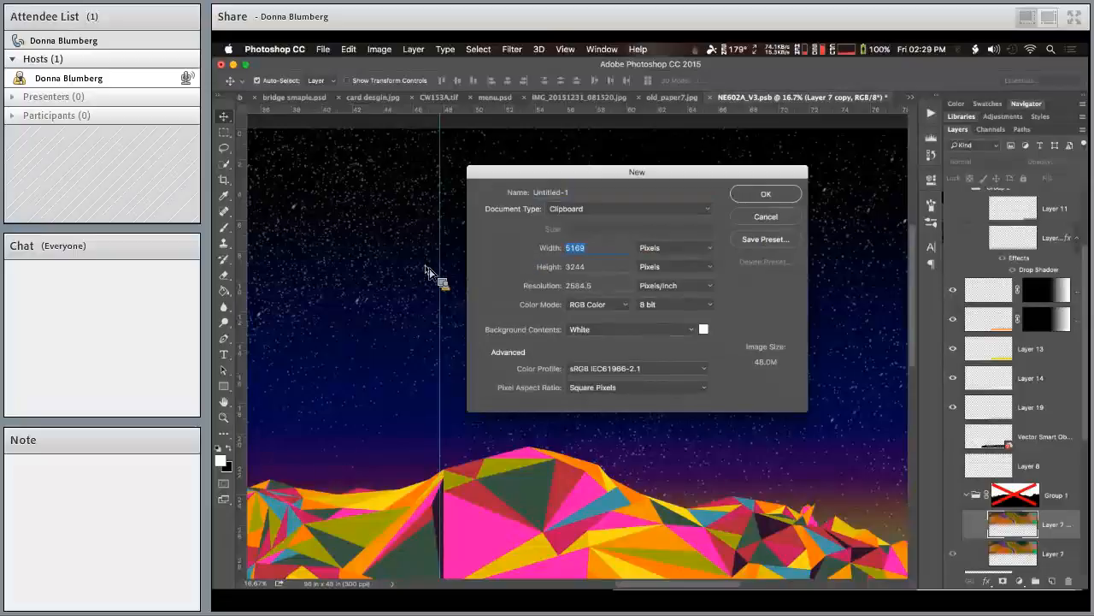
{"action": "type", "text": "30"}
{"action": "type", "text": "300"}
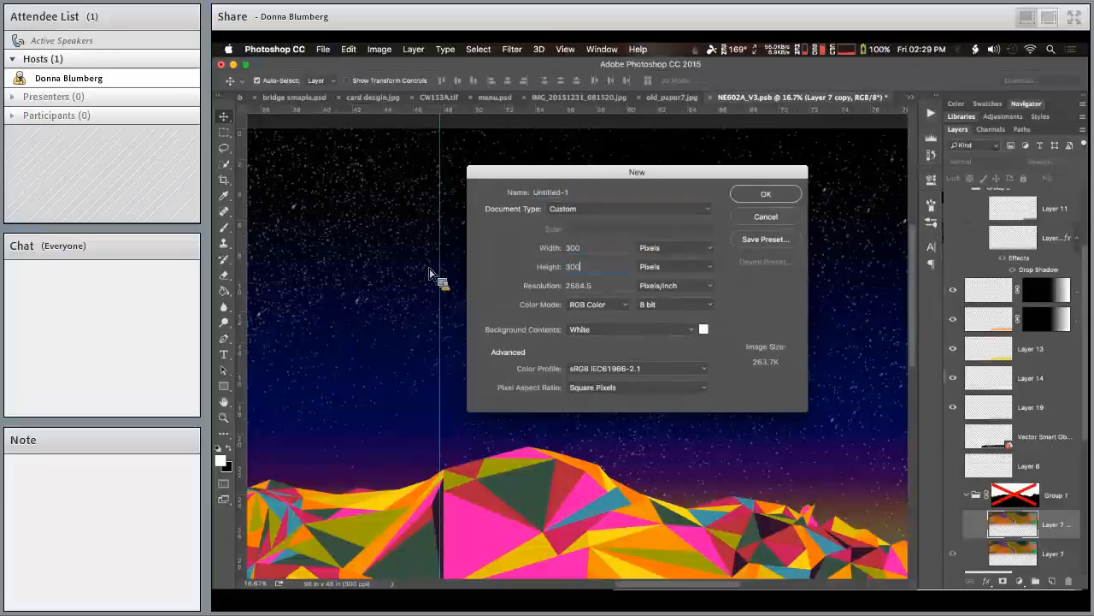
{"action": "key", "text": "Return"}
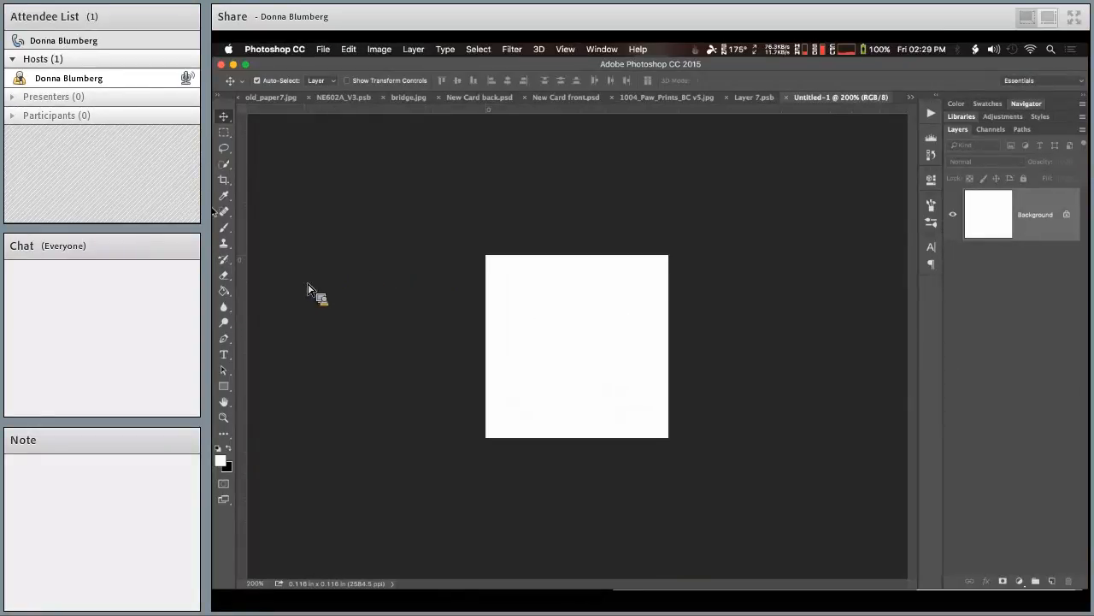
- Paint a 100 px black dot near the canvas's lower-right corner and a 45 px one near its upper-left corner with the Brush tool
{"action": "left_click", "coordinate": [224, 228]}
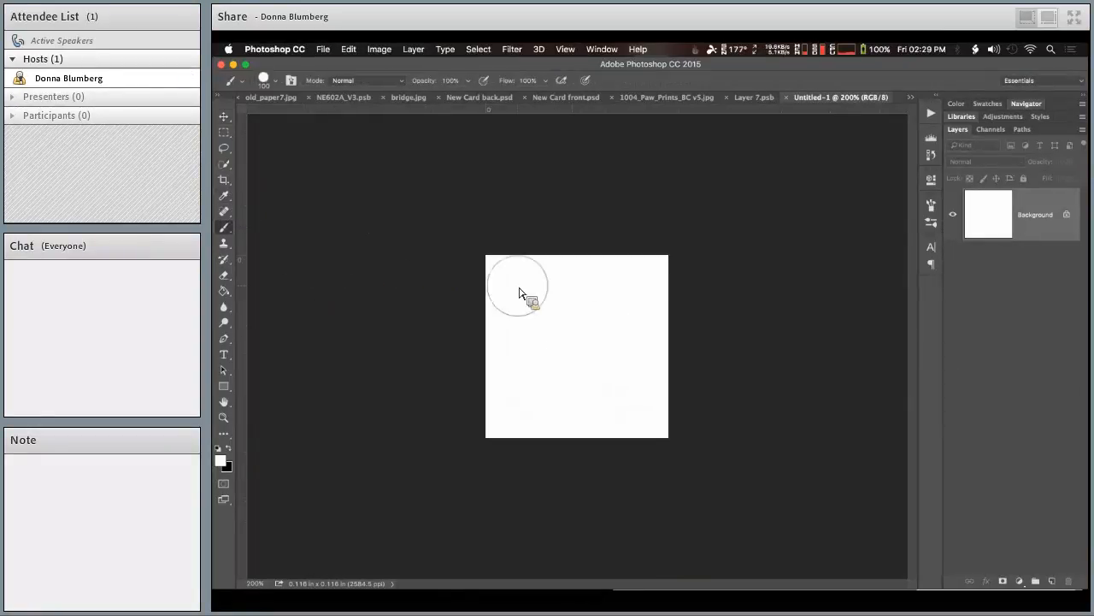
{"action": "key", "text": "x"}
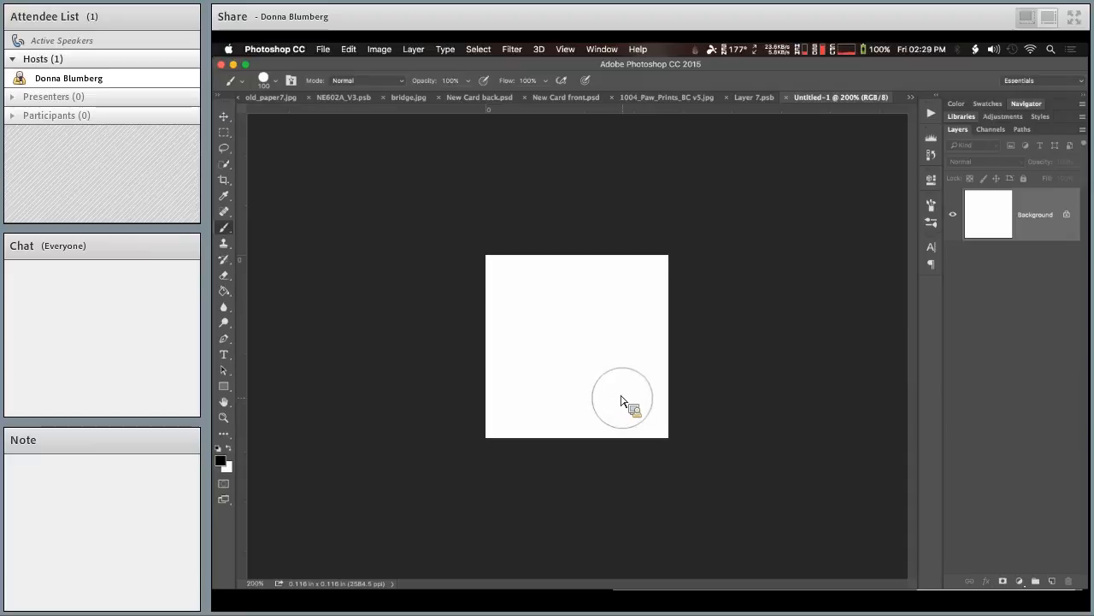
{"action": "left_click", "coordinate": [622, 398]}
{"action": "key", "text": "bracketleft"}
{"action": "key", "text": "bracketleft"}
{"action": "key", "text": "bracketleft"}
{"action": "key", "text": "bracketleft"}
{"action": "key", "text": "bracketleft"}
{"action": "left_click", "coordinate": [514, 283]}
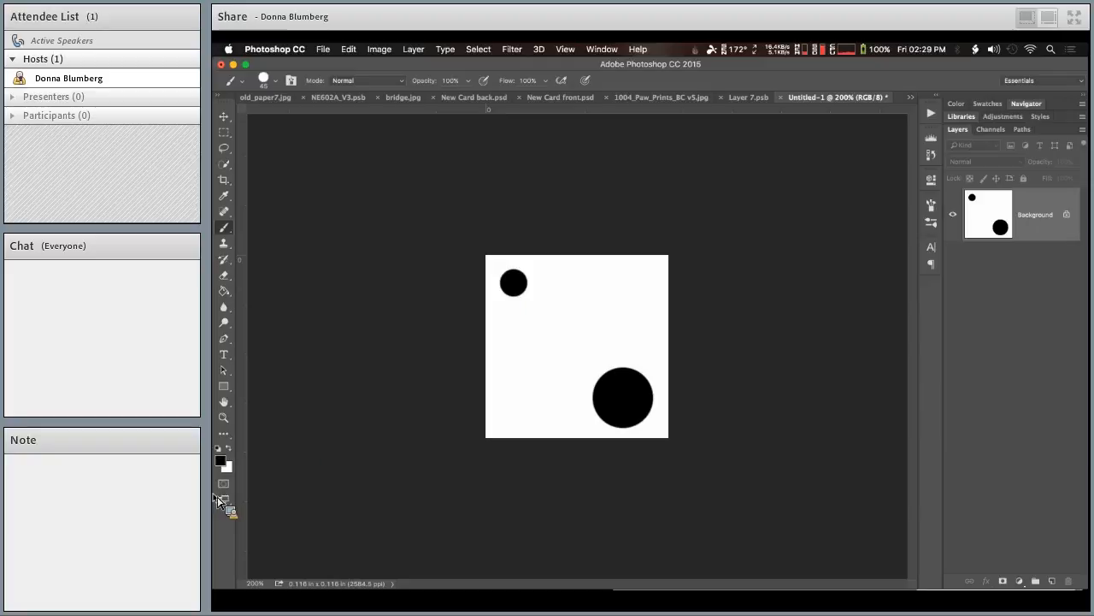
- Select the whole canvas and define the two dots as a brush preset named "snew"
{"action": "key", "text": "super+a"}
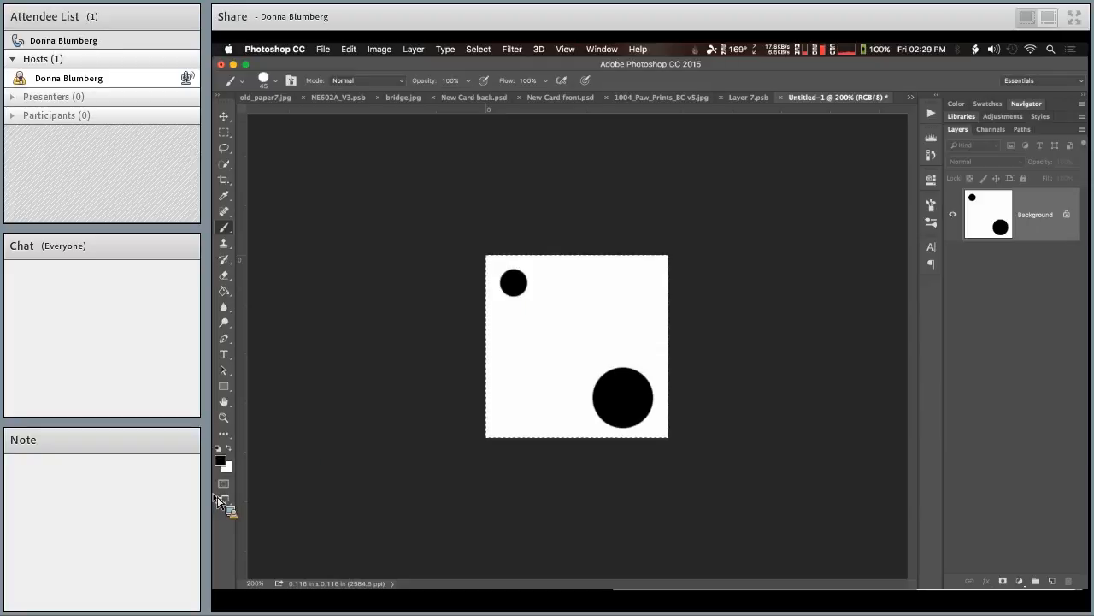
{"action": "left_click", "coordinate": [352, 50]}
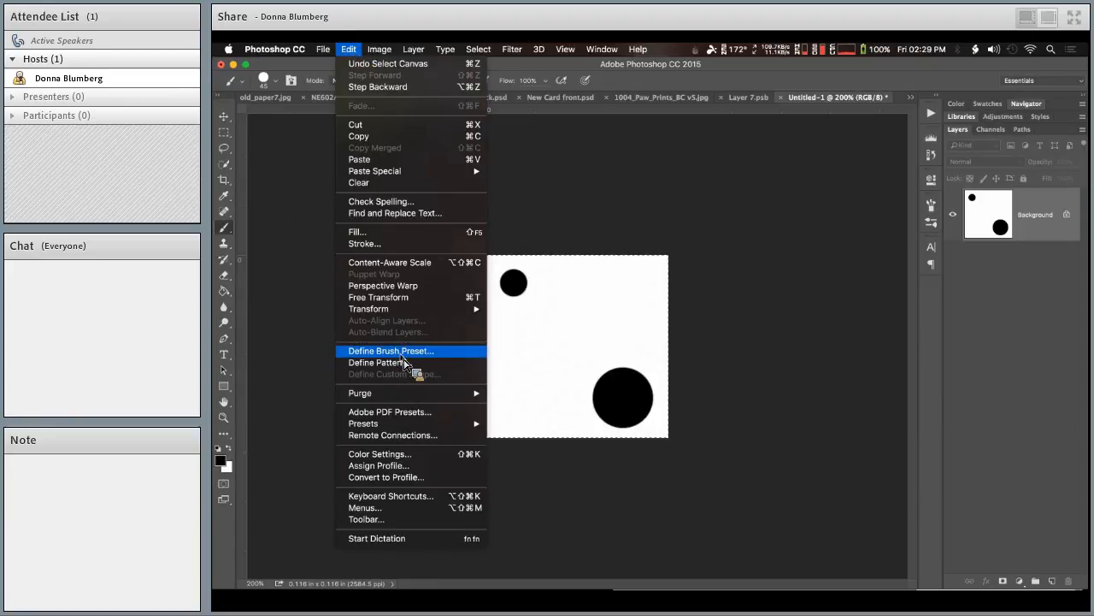
{"action": "left_click", "coordinate": [401, 354]}
{"action": "type", "text": "snew"}
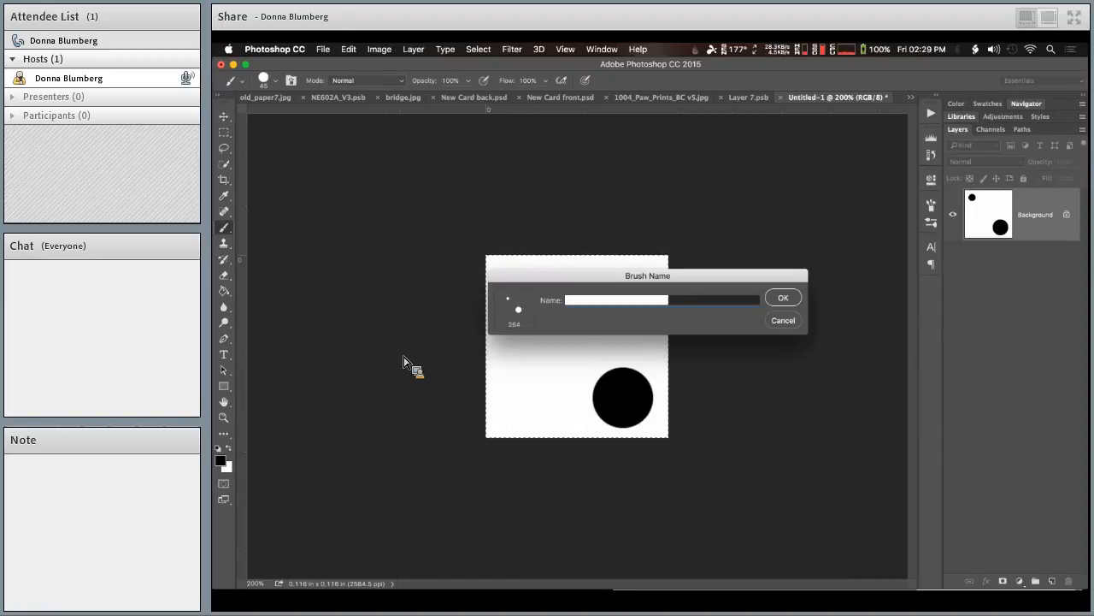
{"action": "key", "text": "Return"}
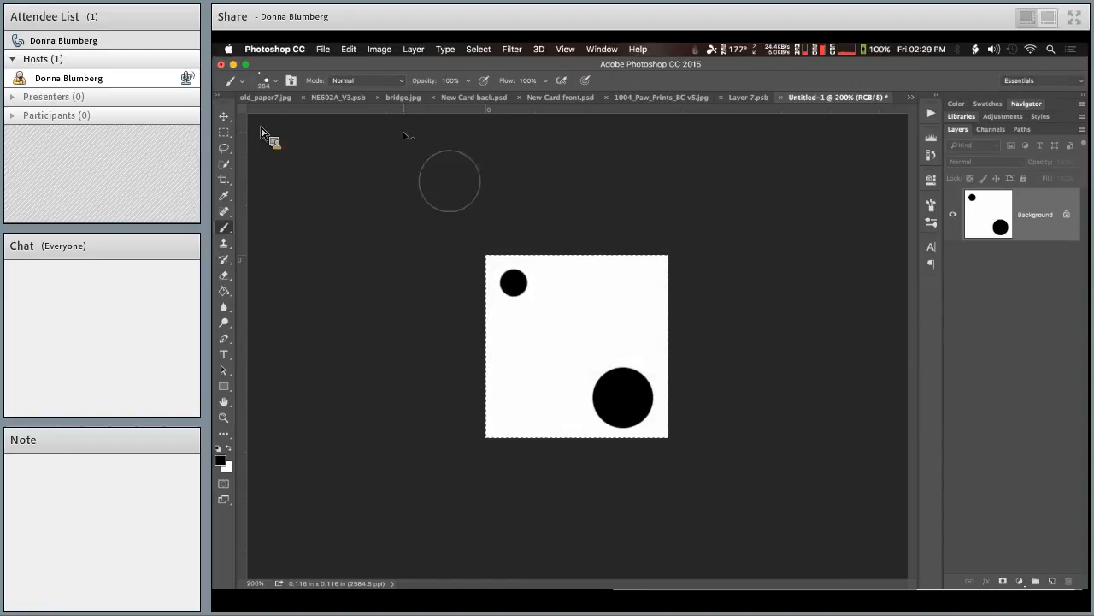
- Switch to the bridge.jpg document
{"action": "key", "text": "super+n"}
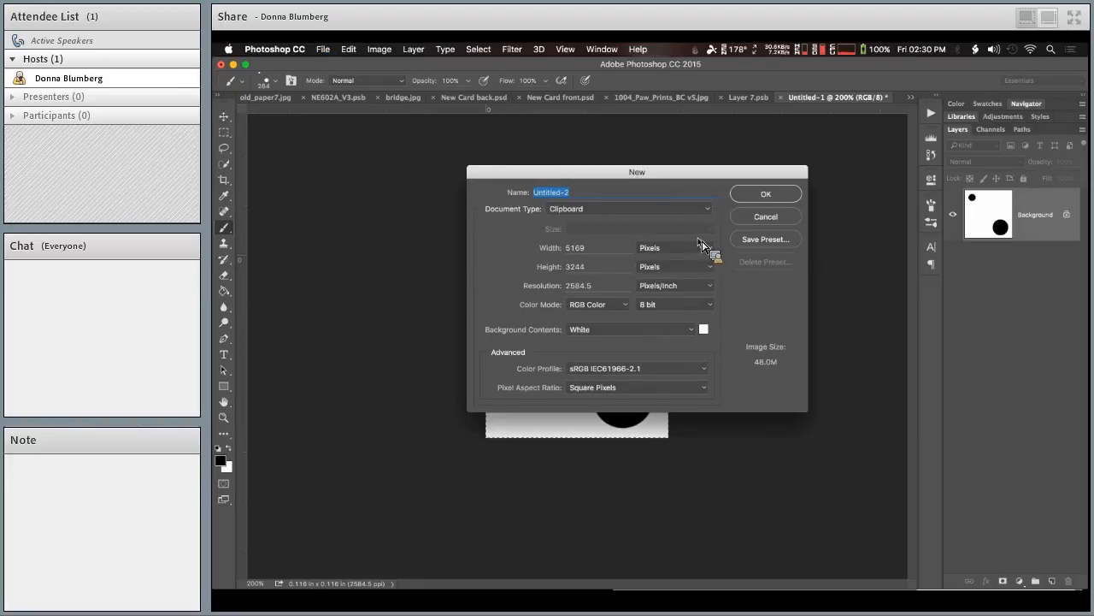
{"action": "key", "text": "Escape"}
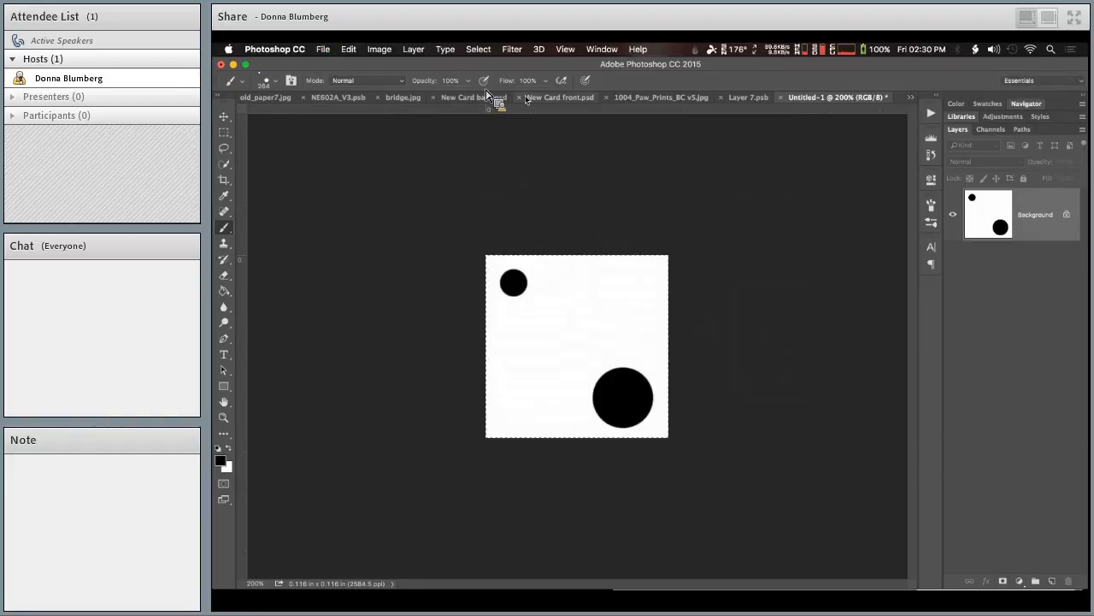
{"action": "left_click", "coordinate": [397, 97]}
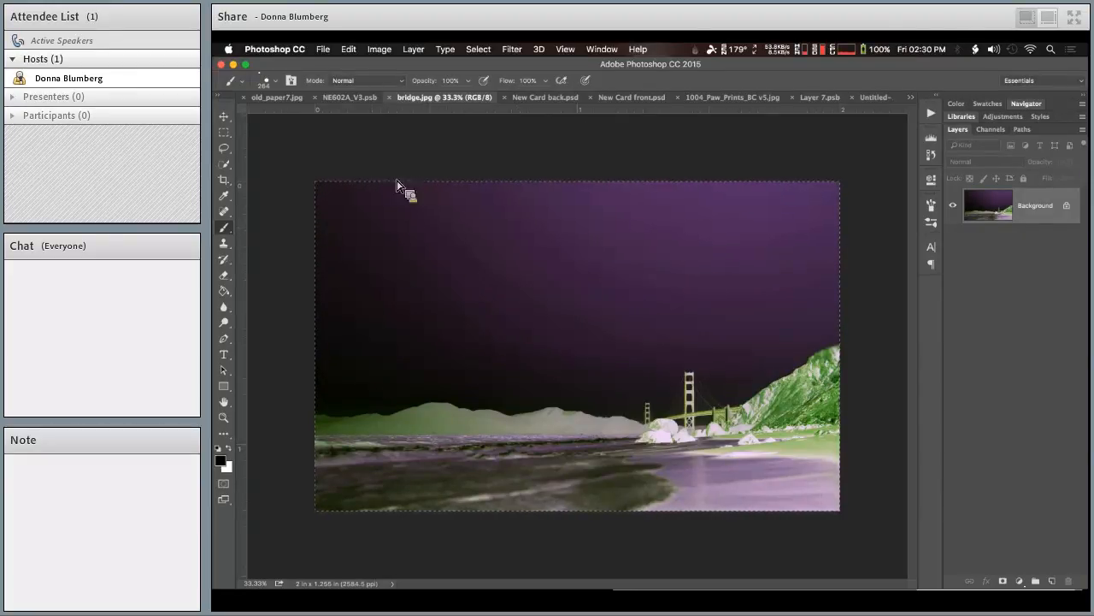
- Try the two-dot brush on the sky in black, swap the foreground colour to white, try again and undo the test strokes
{"action": "left_click_drag", "start_coordinate": [417, 263], "coordinate": [569, 258]}
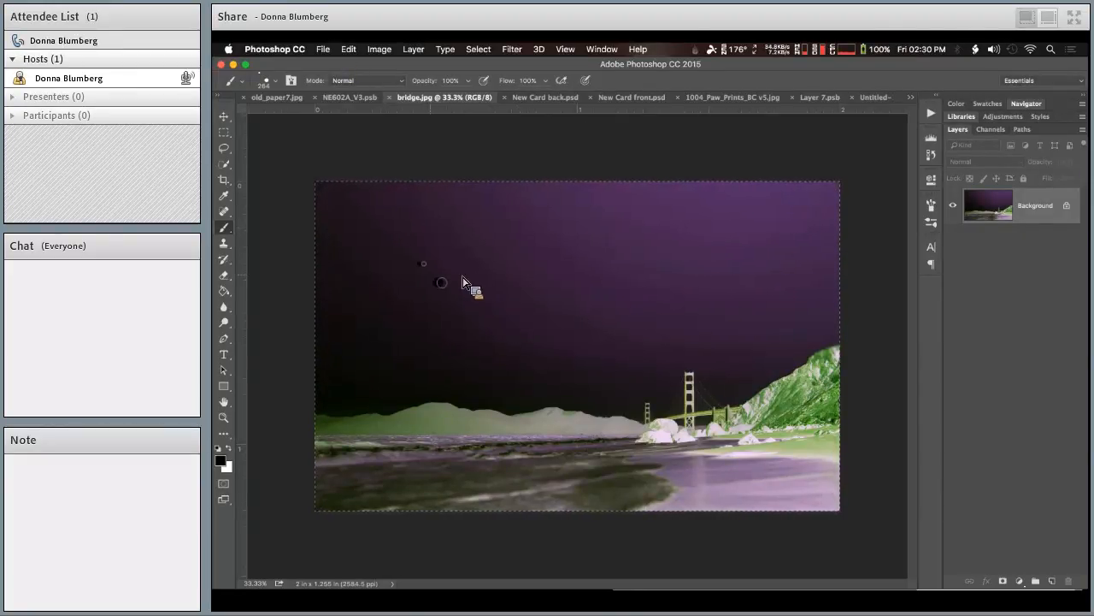
{"action": "left_click_drag", "start_coordinate": [434, 282], "coordinate": [581, 278]}
{"action": "key", "text": "x"}
{"action": "key", "text": "ctrl+alt+z"}
{"action": "key", "text": "ctrl+alt+z"}
{"action": "mouse_move", "coordinate": [453, 257]}
{"action": "left_mouse_down"}
{"action": "mouse_move", "coordinate": [481, 281]}
{"action": "mouse_move", "coordinate": [691, 251]}
{"action": "mouse_move", "coordinate": [643, 306]}
{"action": "mouse_move", "coordinate": [624, 397]}
{"action": "left_mouse_up"}
{"action": "key", "text": "ctrl+alt+z"}
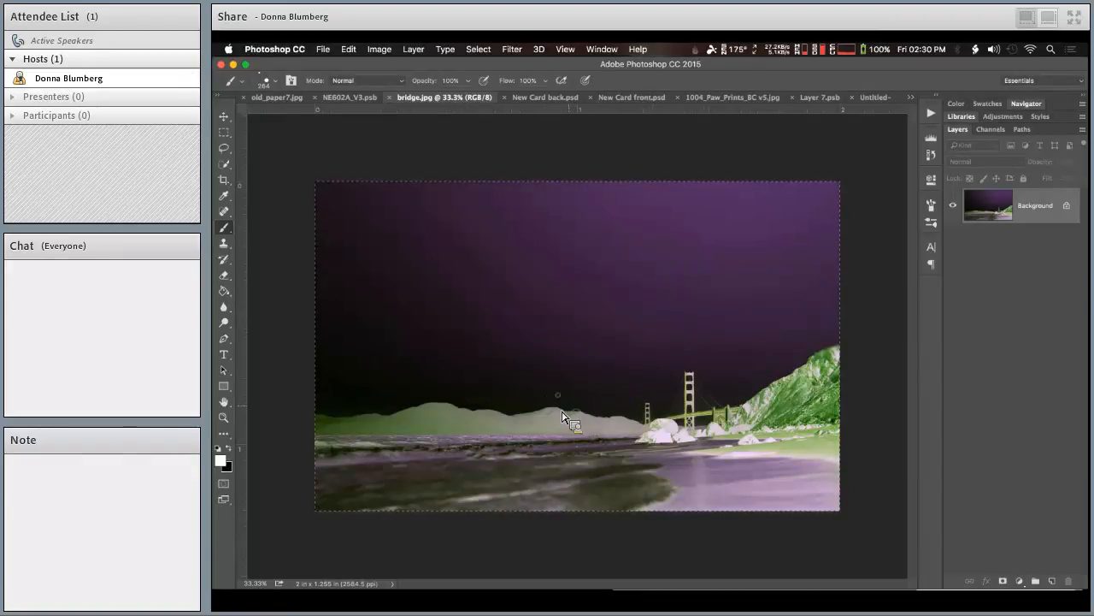
- Set the brush spacing to 87% and enable Shape Dynamics with 100% size jitter and 32% minimum diameter
{"action": "left_click", "coordinate": [931, 206]}
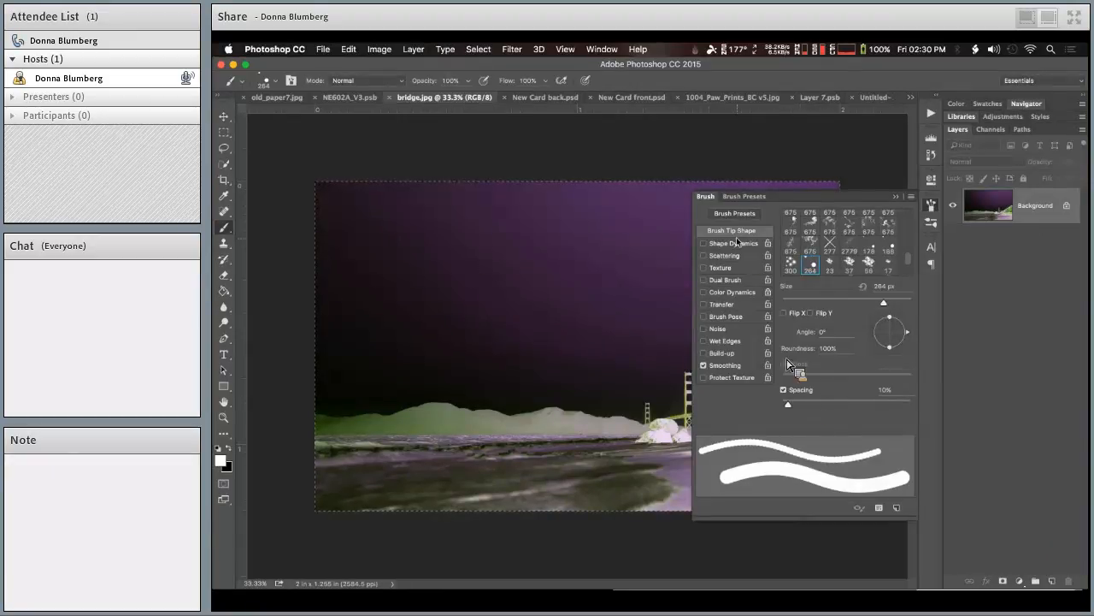
{"action": "left_click_drag", "start_coordinate": [808, 402], "coordinate": [838, 403]}
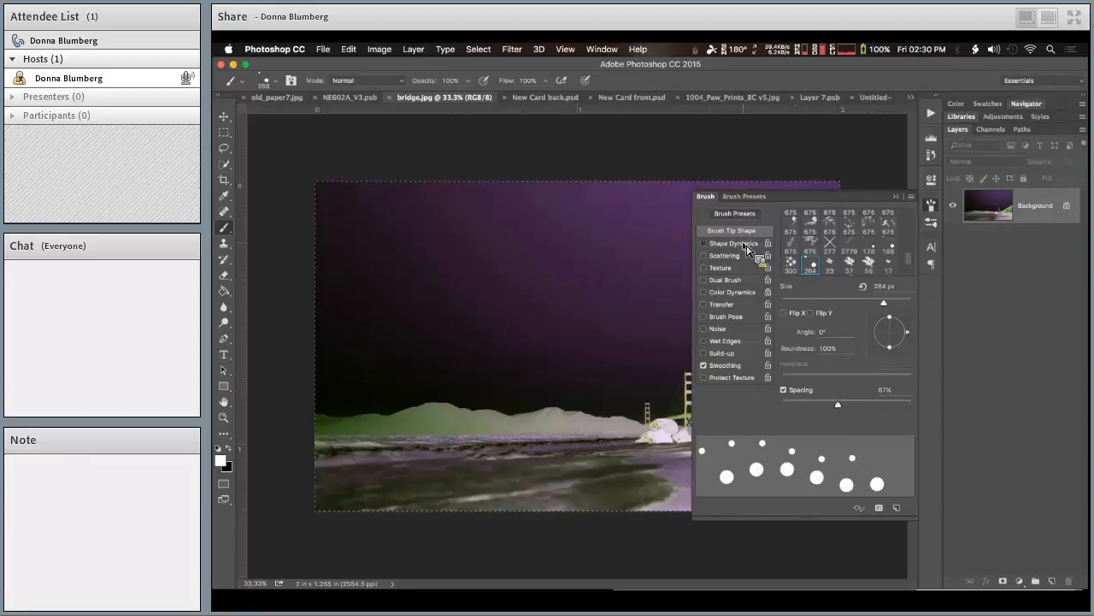
{"action": "left_click", "coordinate": [746, 245]}
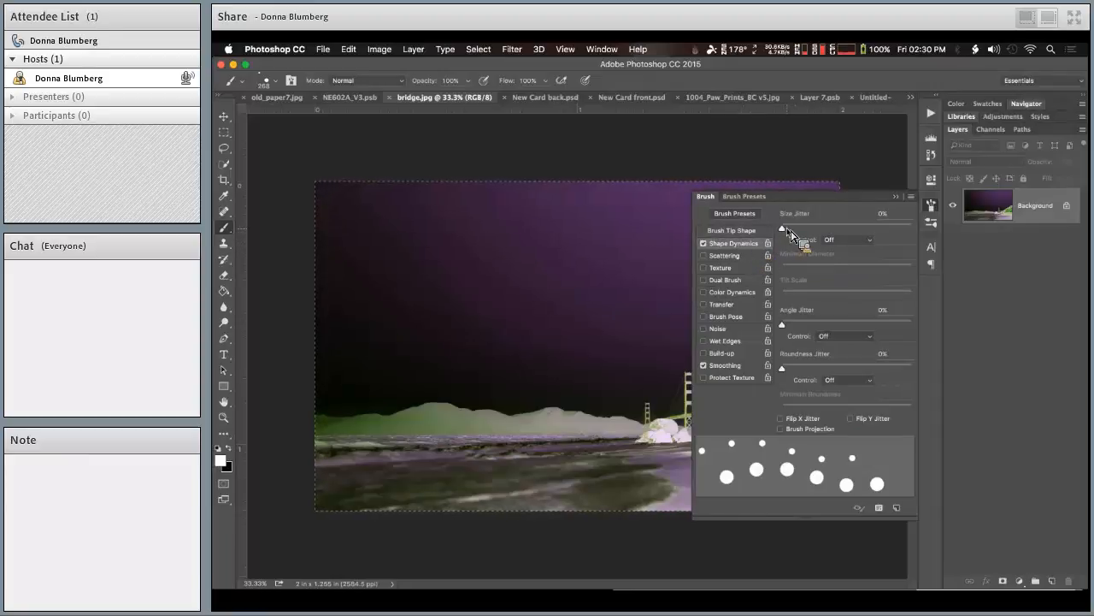
{"action": "left_click_drag", "start_coordinate": [790, 231], "coordinate": [912, 226]}
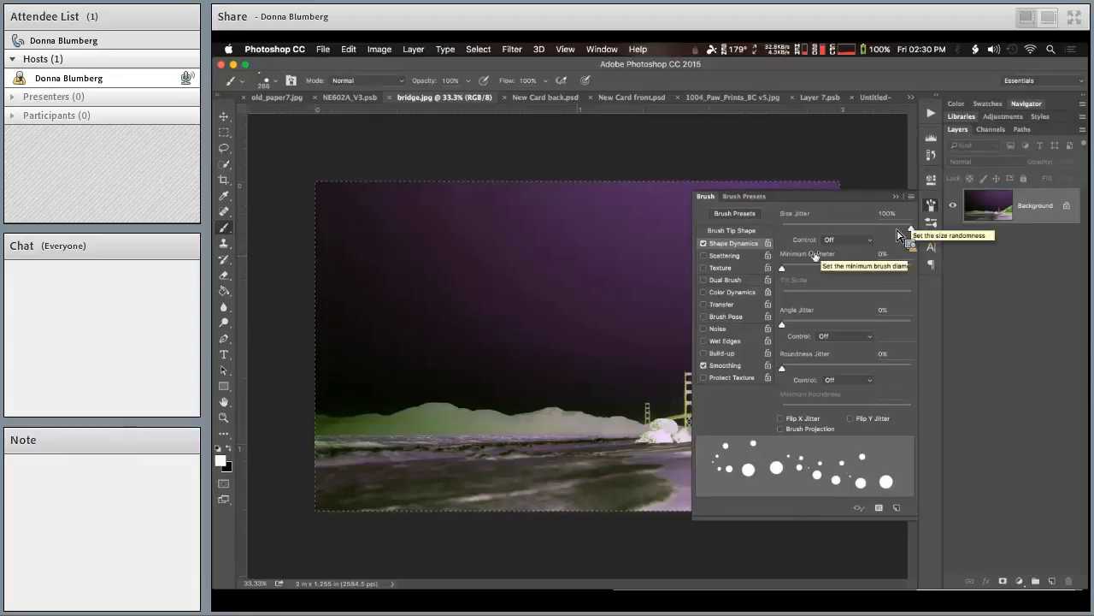
{"action": "left_click_drag", "start_coordinate": [783, 268], "coordinate": [822, 270]}
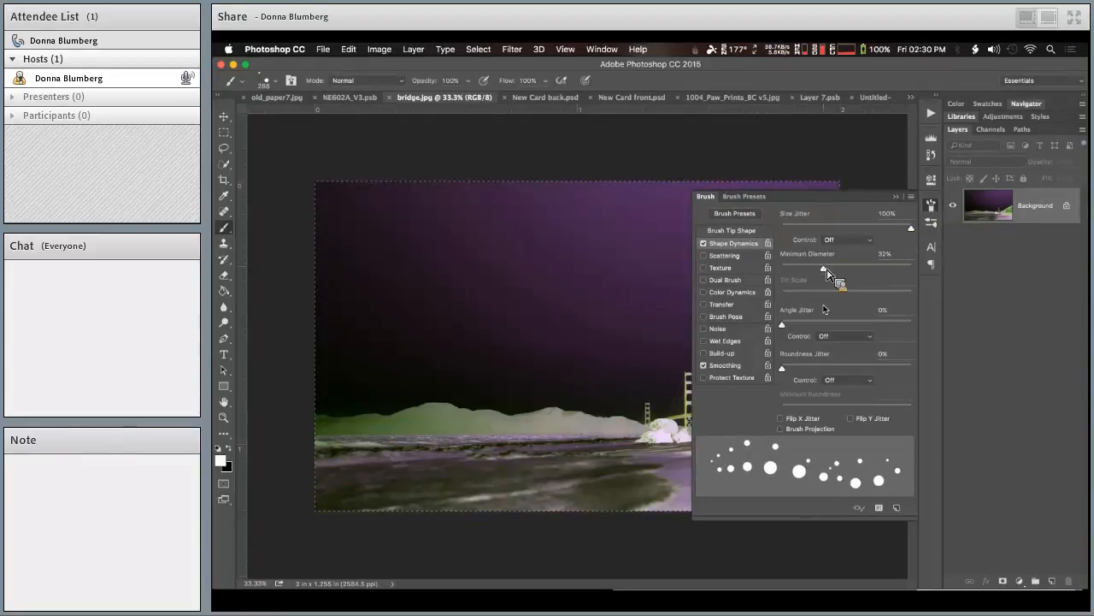
- Set the brush's angle jitter to 71%, roundness jitter to 29% and minimum roundness to 23%
{"action": "mouse_move", "coordinate": [781, 325]}
{"action": "left_mouse_down"}
{"action": "mouse_move", "coordinate": [892, 322]}
{"action": "mouse_move", "coordinate": [875, 325]}
{"action": "left_mouse_up"}
{"action": "left_click_drag", "start_coordinate": [783, 369], "coordinate": [842, 359]}
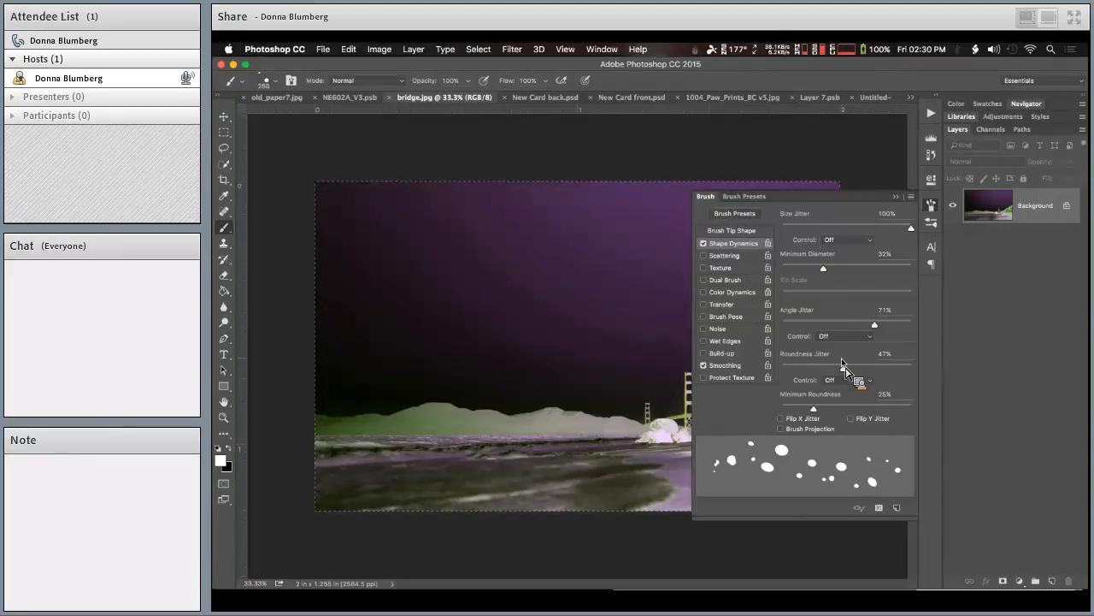
{"action": "mouse_move", "coordinate": [843, 366]}
{"action": "left_mouse_down"}
{"action": "mouse_move", "coordinate": [783, 373]}
{"action": "mouse_move", "coordinate": [819, 373]}
{"action": "mouse_move", "coordinate": [832, 411]}
{"action": "mouse_move", "coordinate": [862, 406]}
{"action": "mouse_move", "coordinate": [812, 404]}
{"action": "left_mouse_up"}
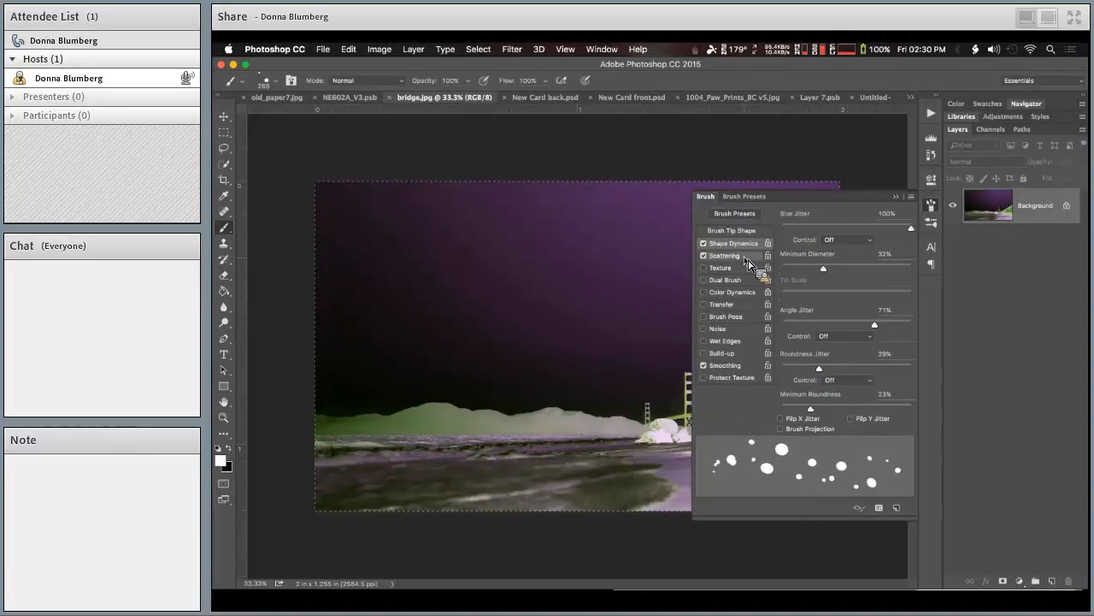
- Enable Scattering for the brush with 188% scatter, a count of 1 and 14% count jitter
{"action": "left_click", "coordinate": [745, 257]}
{"action": "mouse_move", "coordinate": [784, 230]}
{"action": "left_mouse_down"}
{"action": "mouse_move", "coordinate": [865, 236]}
{"action": "mouse_move", "coordinate": [806, 231]}
{"action": "left_mouse_up"}
{"action": "left_click_drag", "start_coordinate": [781, 272], "coordinate": [795, 272]}
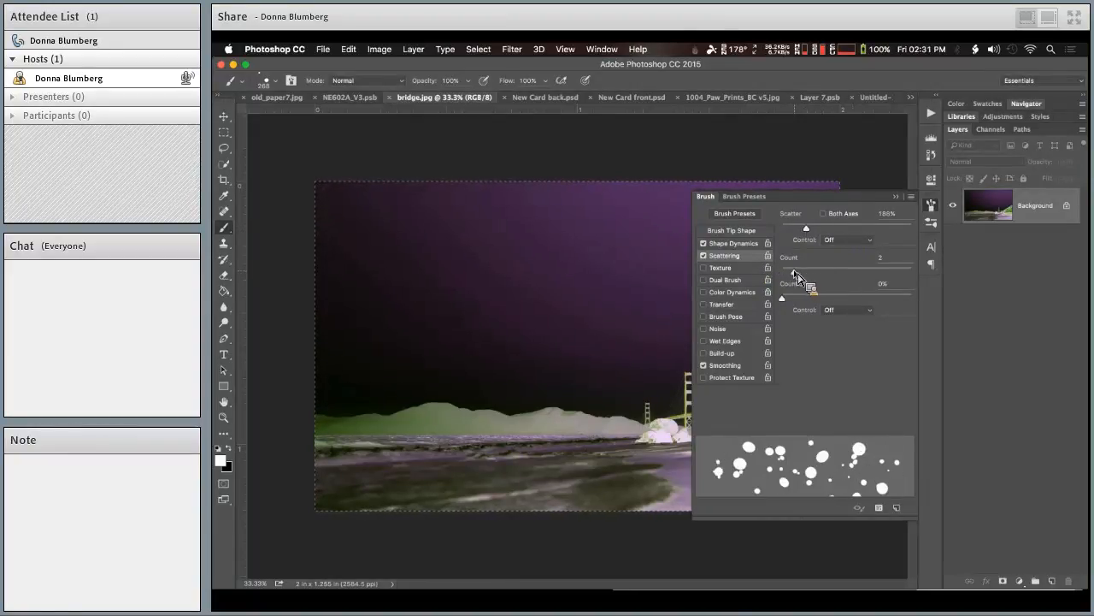
{"action": "left_click_drag", "start_coordinate": [795, 274], "coordinate": [790, 282]}
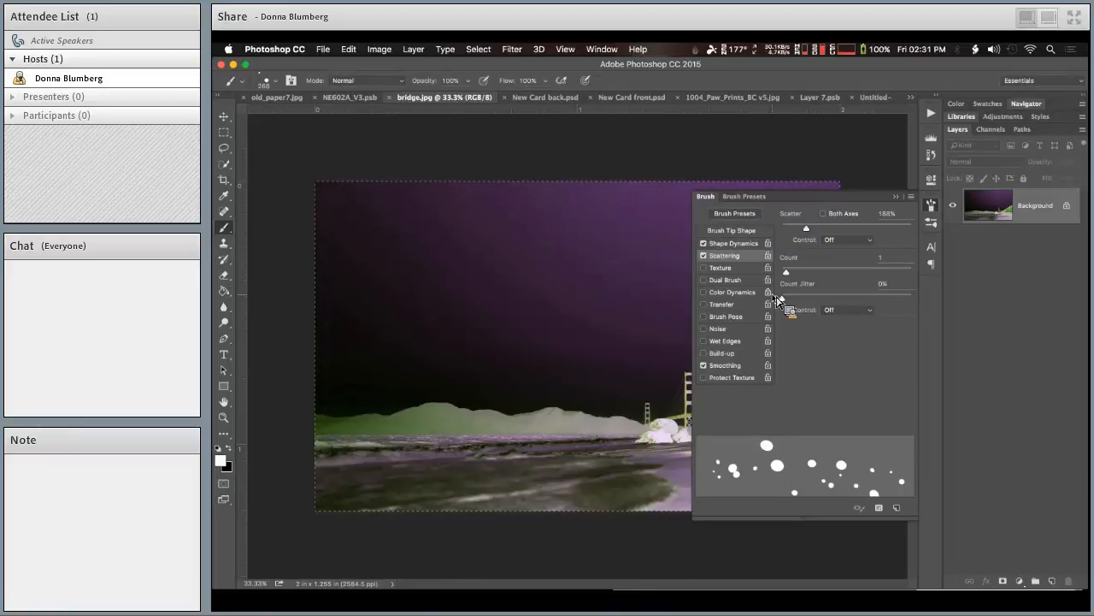
{"action": "left_click_drag", "start_coordinate": [780, 297], "coordinate": [828, 299]}
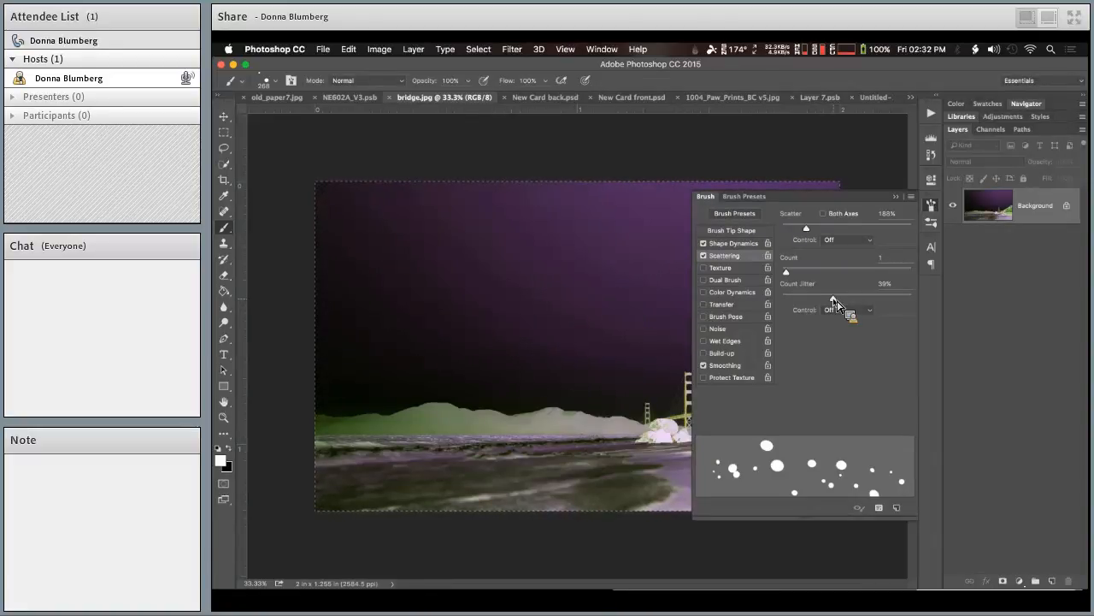
{"action": "left_click_drag", "start_coordinate": [835, 305], "coordinate": [801, 303]}
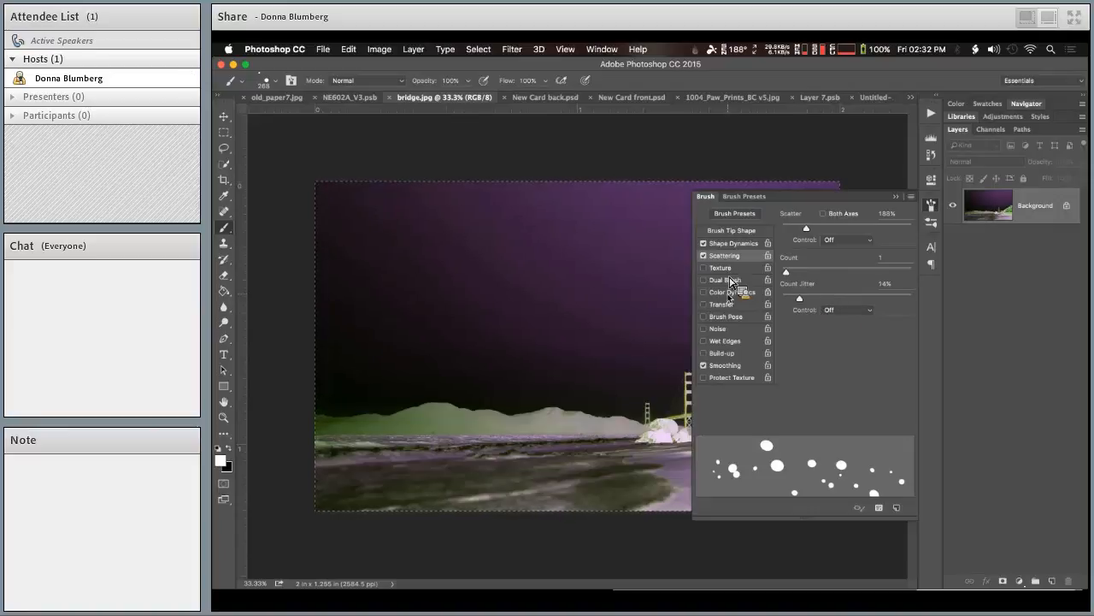
- Enable Dual Brush and Transfer for the brush, trying out Color Dynamics and switching it off again
{"action": "left_click", "coordinate": [726, 280]}
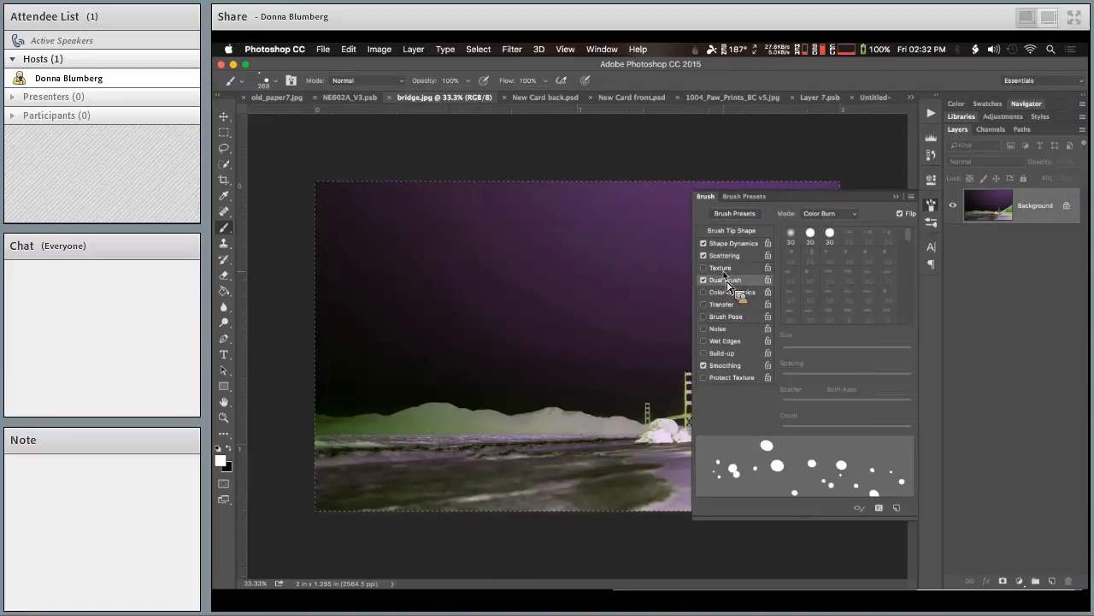
{"action": "left_click", "coordinate": [750, 293]}
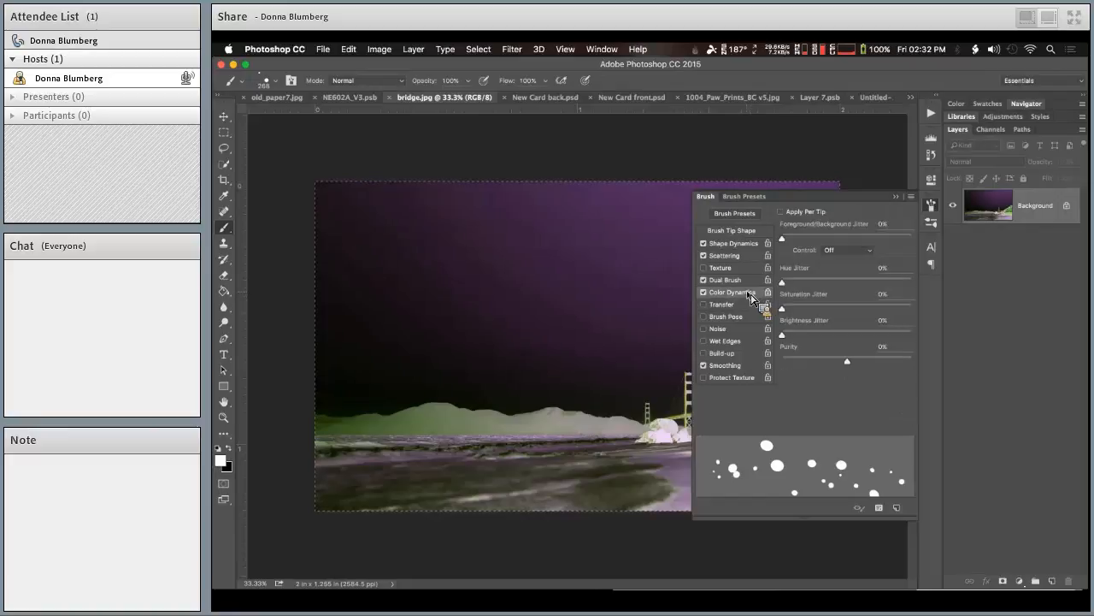
{"action": "left_click_drag", "start_coordinate": [862, 231], "coordinate": [887, 235]}
{"action": "left_click_drag", "start_coordinate": [898, 243], "coordinate": [782, 252]}
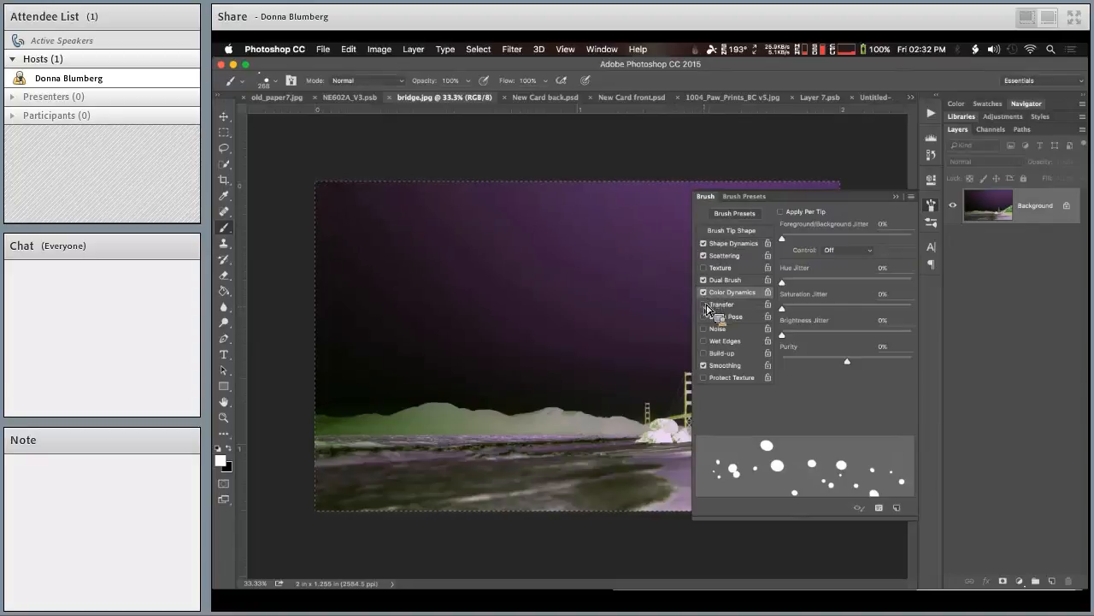
{"action": "left_click", "coordinate": [704, 305]}
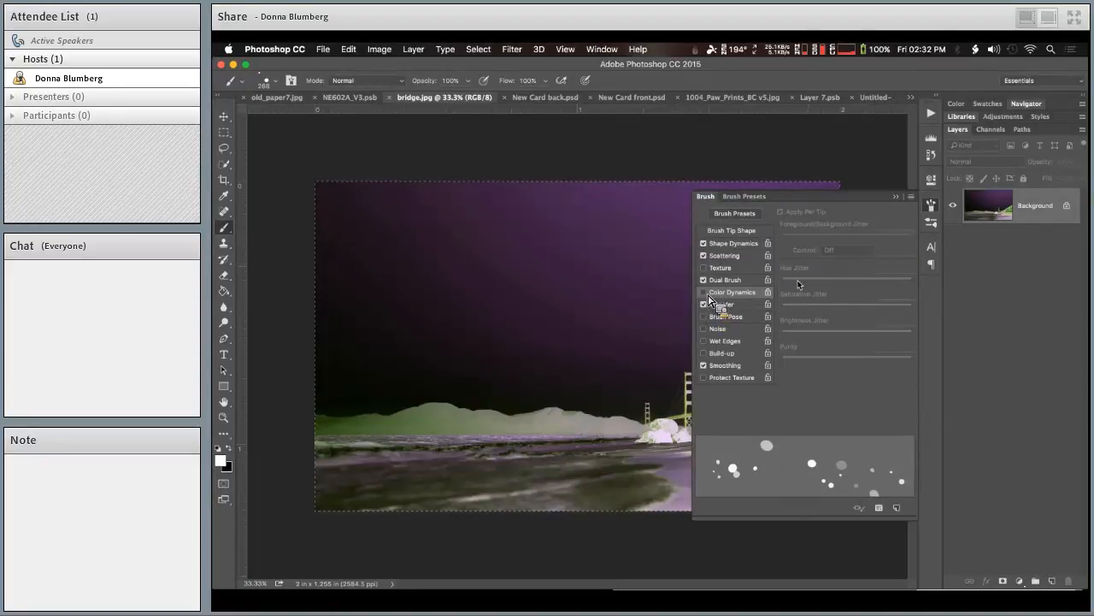
{"action": "left_click", "coordinate": [737, 304]}
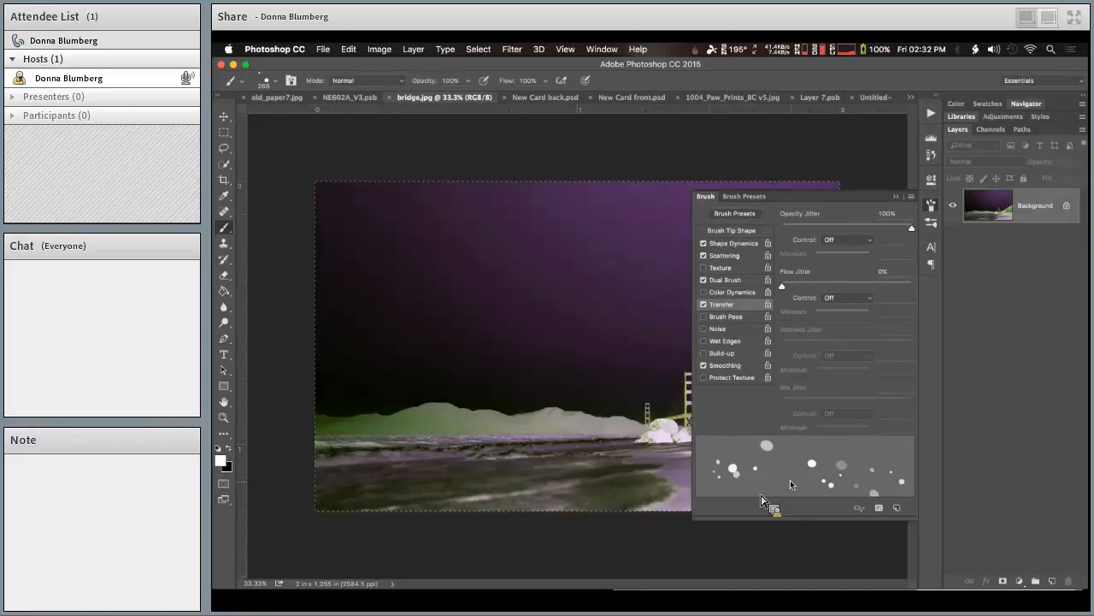
- Paint scattered white snow dots across the purple sky of bridge.jpg with the customised brush
{"action": "left_click", "coordinate": [904, 203]}
{"action": "mouse_move", "coordinate": [566, 226]}
{"action": "left_mouse_down"}
{"action": "mouse_move", "coordinate": [428, 292]}
{"action": "mouse_move", "coordinate": [672, 226]}
{"action": "mouse_move", "coordinate": [529, 341]}
{"action": "mouse_move", "coordinate": [341, 238]}
{"action": "mouse_move", "coordinate": [317, 405]}
{"action": "left_mouse_up"}
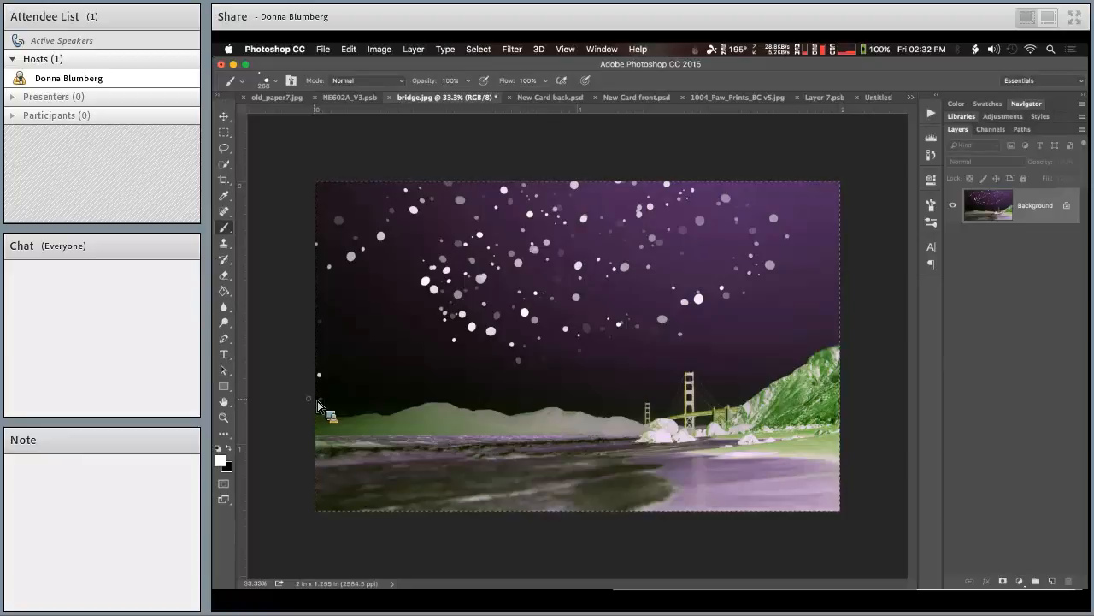
- Undo the large snow dots and reduce the brush size to 50, testing it with one stroke across the sky and undoing that stroke
{"action": "key", "text": "super+z"}
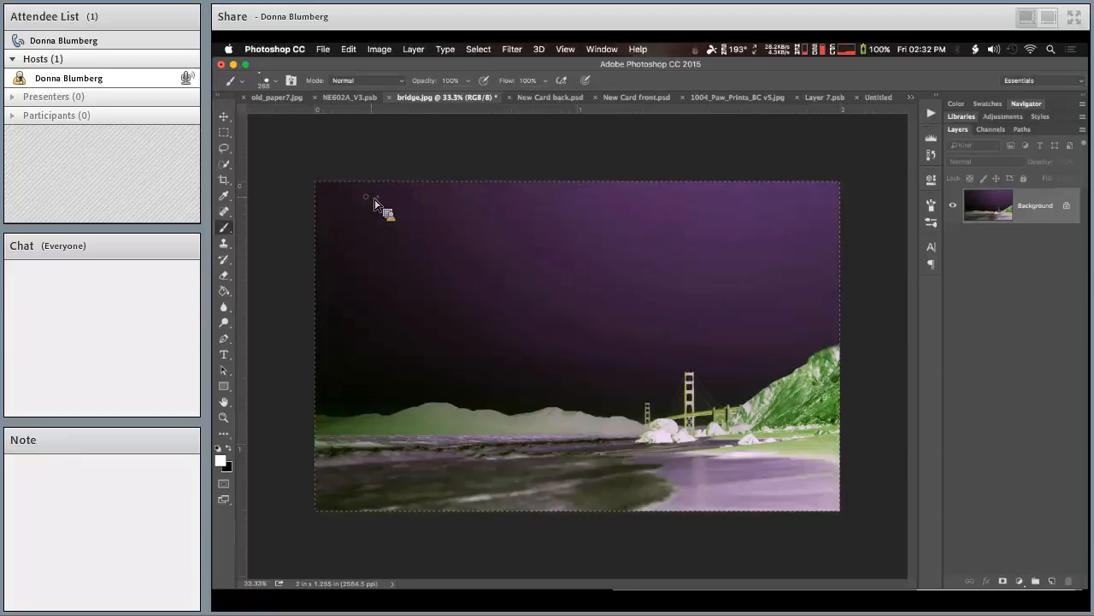
{"action": "key", "text": "bracketleft"}
{"action": "key", "text": "bracketleft"}
{"action": "key", "text": "bracketleft"}
{"action": "key", "text": "bracketleft"}
{"action": "key", "text": "bracketleft"}
{"action": "key", "text": "bracketleft"}
{"action": "left_click", "coordinate": [277, 80]}
{"action": "left_click", "coordinate": [317, 68]}
{"action": "mouse_move", "coordinate": [362, 276]}
{"action": "left_mouse_down"}
{"action": "mouse_move", "coordinate": [376, 304]}
{"action": "mouse_move", "coordinate": [523, 202]}
{"action": "mouse_move", "coordinate": [631, 194]}
{"action": "mouse_move", "coordinate": [571, 270]}
{"action": "left_mouse_up"}
{"action": "key", "text": "super+z"}
- Set the brush's scatter to 864% with a count of 1
{"action": "left_click", "coordinate": [931, 157]}
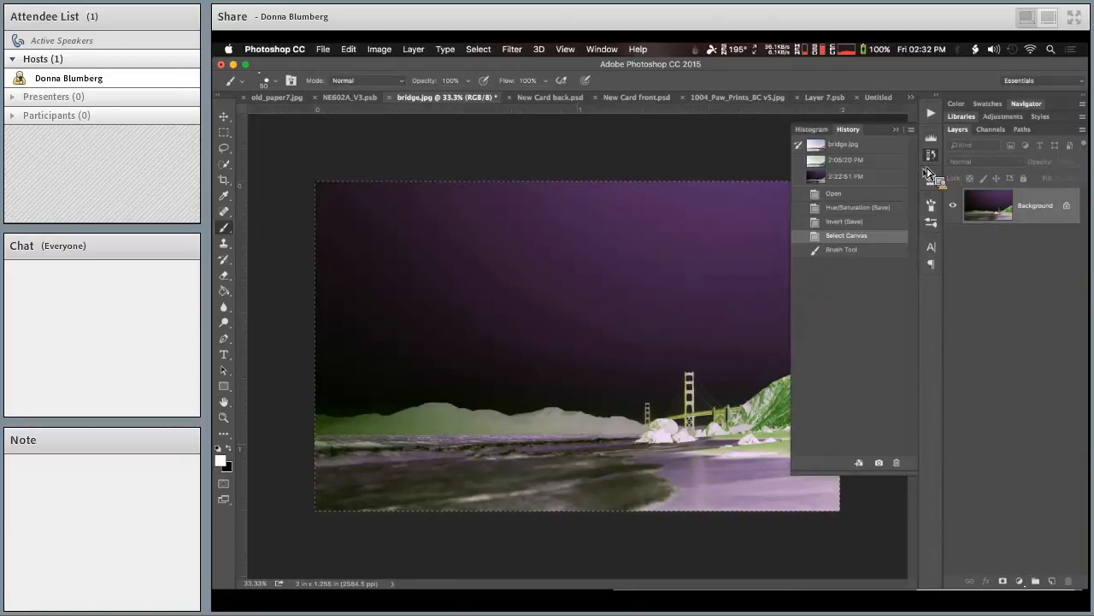
{"action": "left_click", "coordinate": [932, 211]}
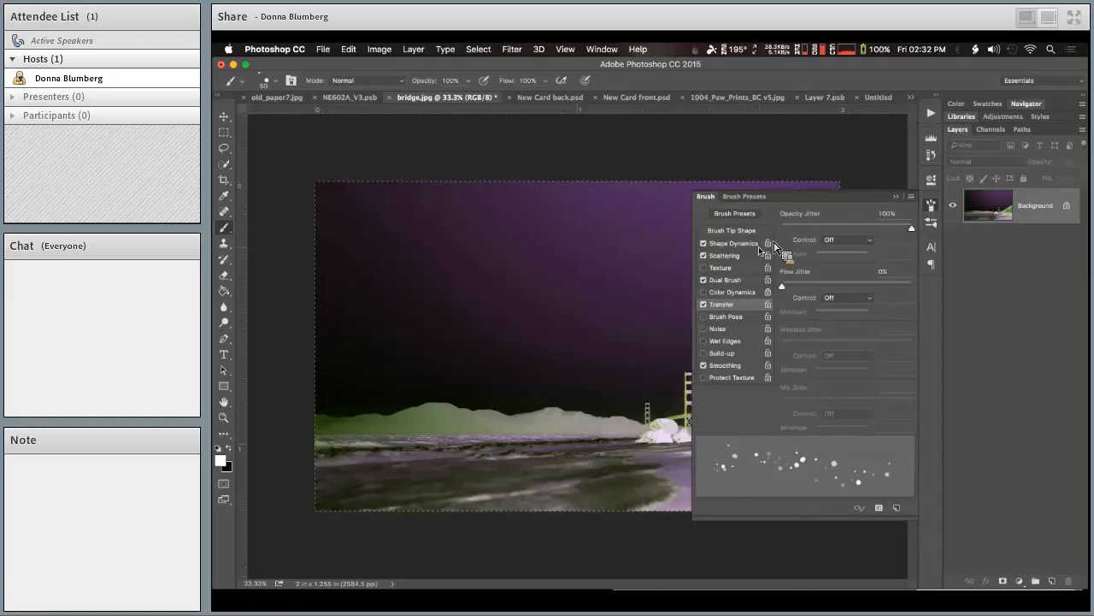
{"action": "left_click", "coordinate": [745, 256]}
{"action": "left_click", "coordinate": [802, 272]}
{"action": "left_click_drag", "start_coordinate": [801, 272], "coordinate": [781, 272]}
{"action": "left_click_drag", "start_coordinate": [807, 228], "coordinate": [894, 228]}
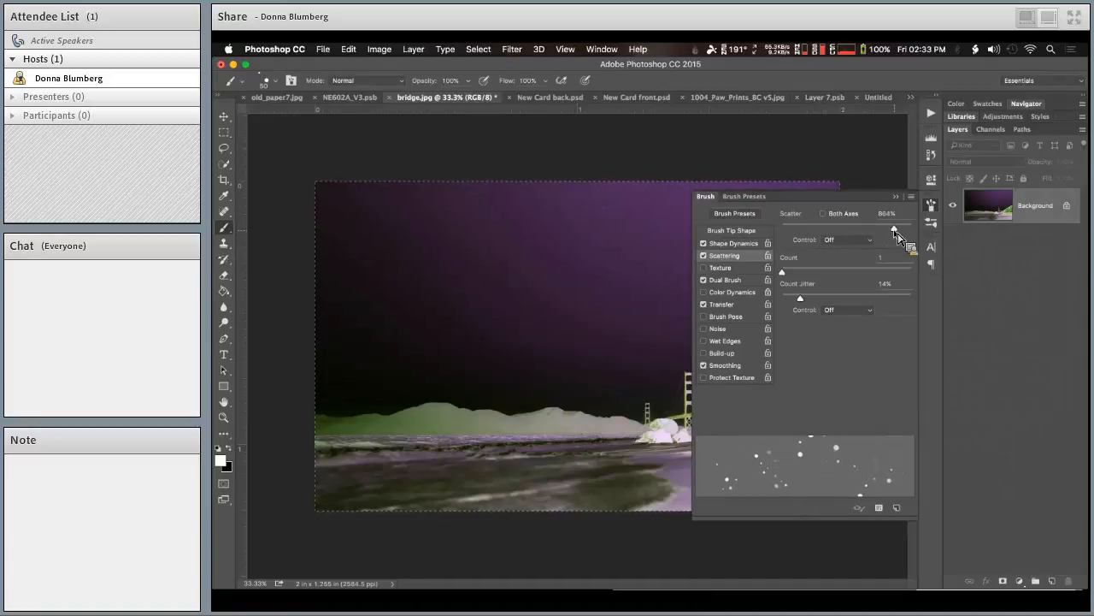
- Reduce the angle jitter in the brush's Shape Dynamics to 48%
{"action": "left_click", "coordinate": [734, 244]}
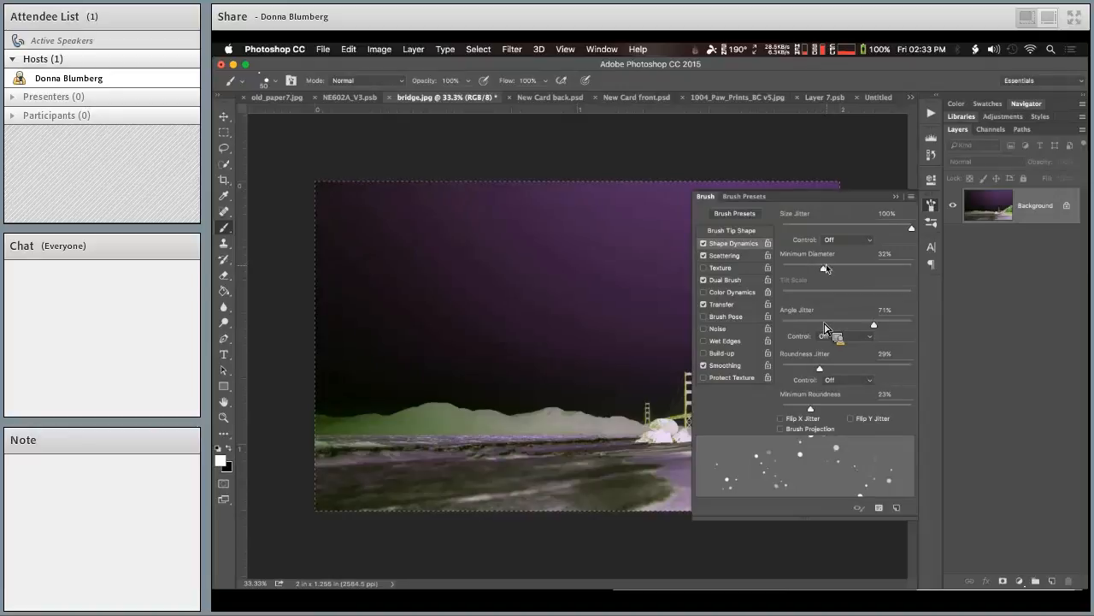
{"action": "left_click_drag", "start_coordinate": [874, 324], "coordinate": [833, 323]}
{"action": "left_click", "coordinate": [845, 323]}
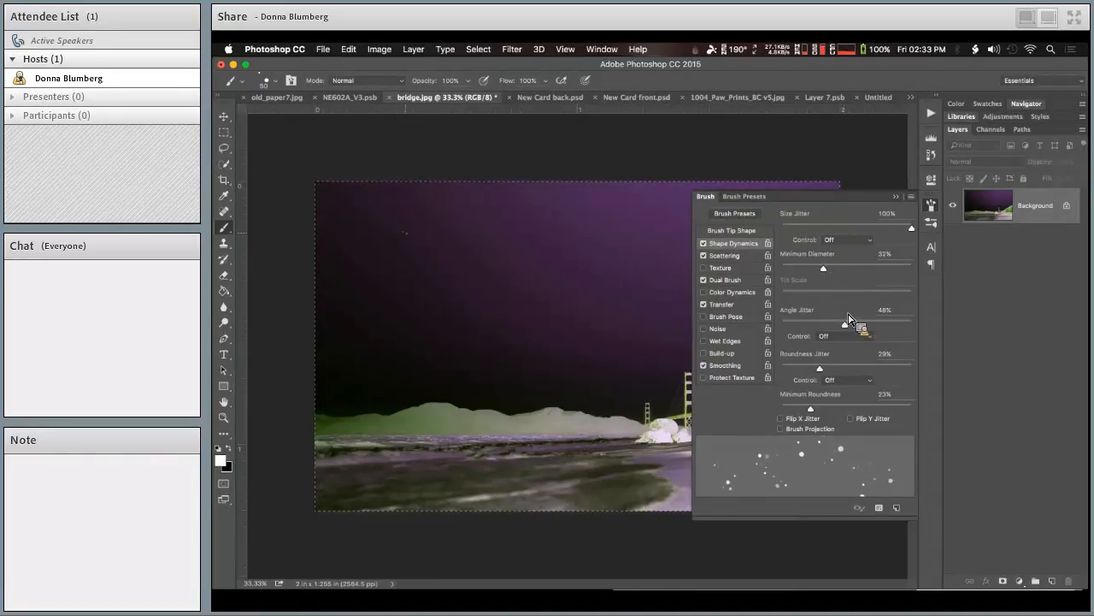
- Paint fine white snow specks over the whole bridge.jpg sky and water with the brush at size 25
{"action": "mouse_move", "coordinate": [418, 244]}
{"action": "left_mouse_down"}
{"action": "mouse_move", "coordinate": [370, 292]}
{"action": "mouse_move", "coordinate": [496, 180]}
{"action": "mouse_move", "coordinate": [392, 339]}
{"action": "mouse_move", "coordinate": [584, 218]}
{"action": "mouse_move", "coordinate": [490, 369]}
{"action": "left_mouse_up"}
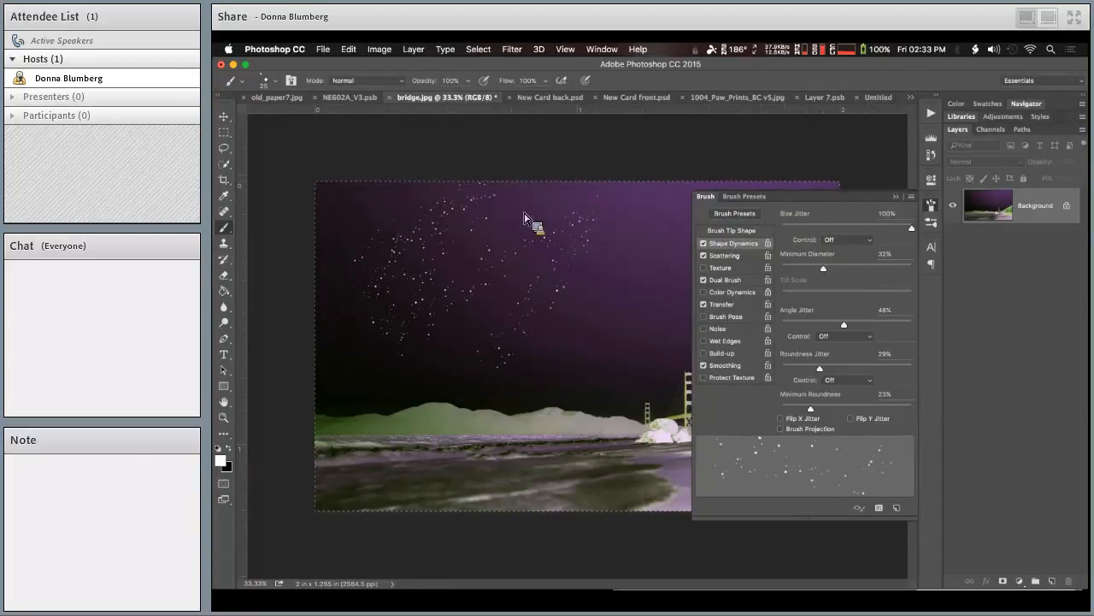
{"action": "left_click_drag", "start_coordinate": [705, 197], "coordinate": [661, 234]}
{"action": "mouse_move", "coordinate": [752, 183]}
{"action": "left_mouse_down"}
{"action": "mouse_move", "coordinate": [718, 195]}
{"action": "mouse_move", "coordinate": [776, 210]}
{"action": "mouse_move", "coordinate": [757, 195]}
{"action": "left_mouse_up"}
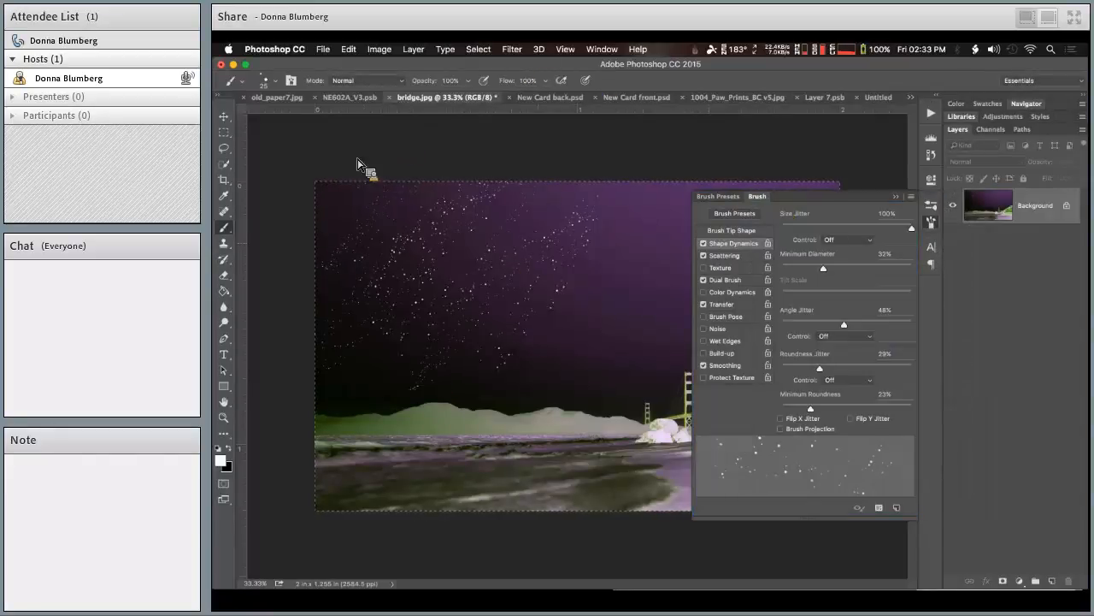
{"action": "left_click", "coordinate": [896, 197]}
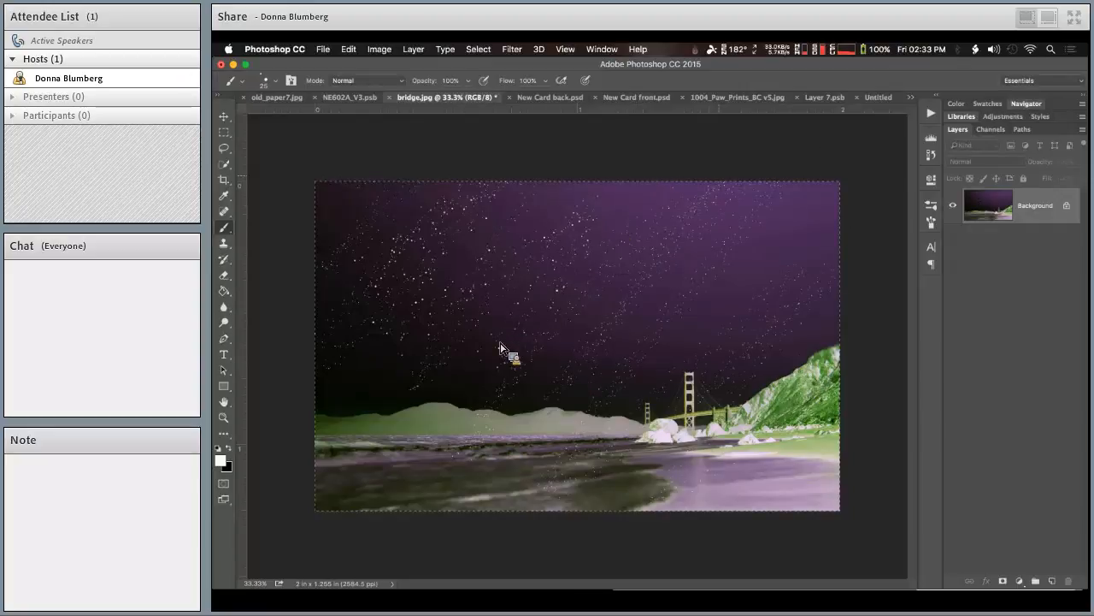
{"action": "left_click", "coordinate": [511, 49]}
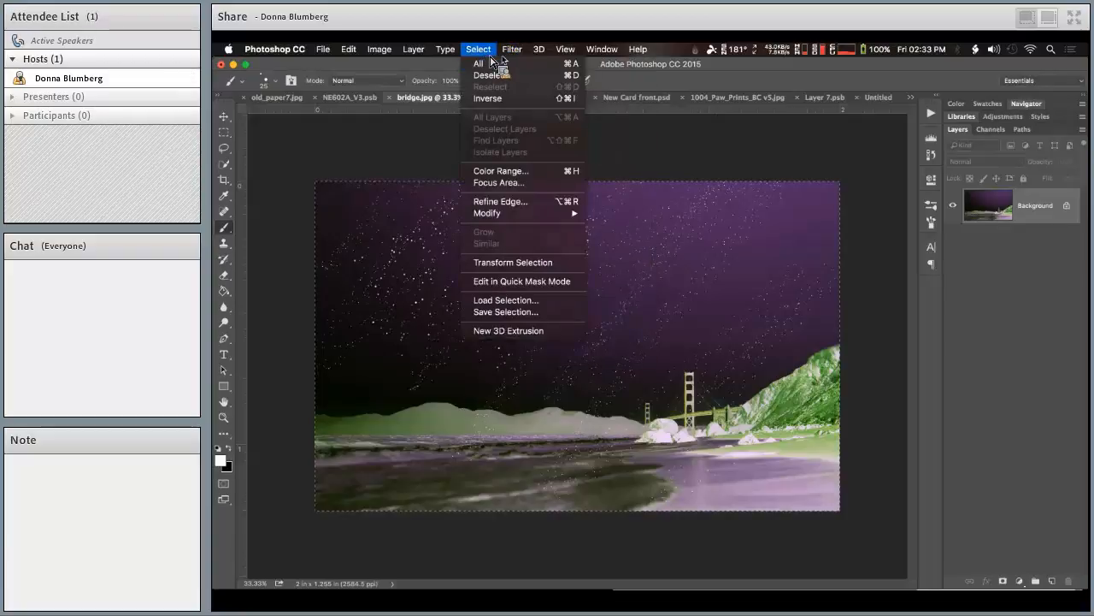
{"action": "mouse_move", "coordinate": [555, 195]}
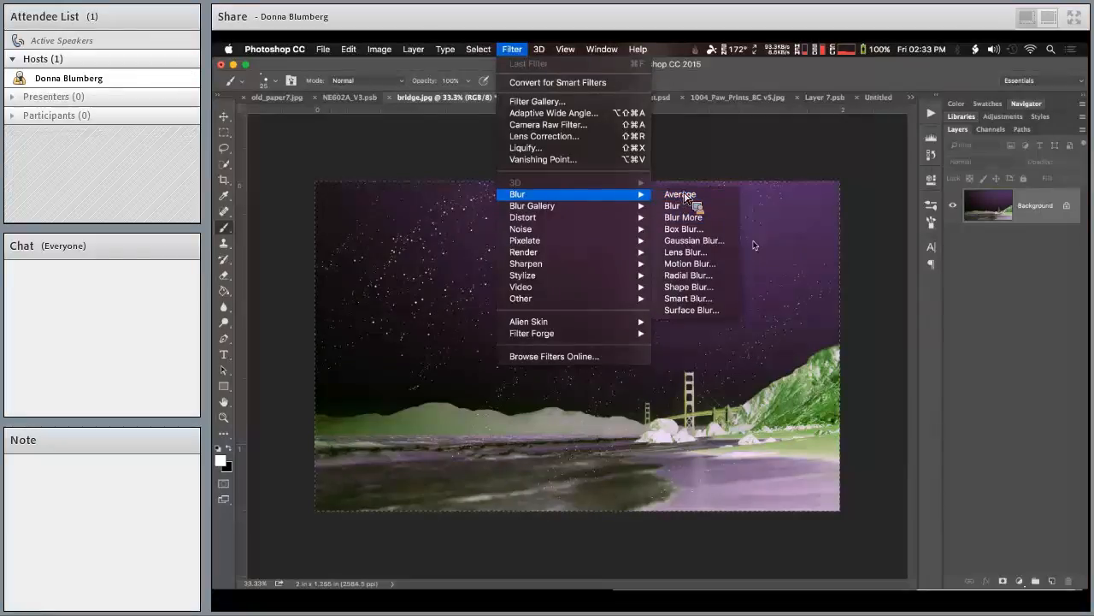
{"action": "left_click", "coordinate": [733, 318]}
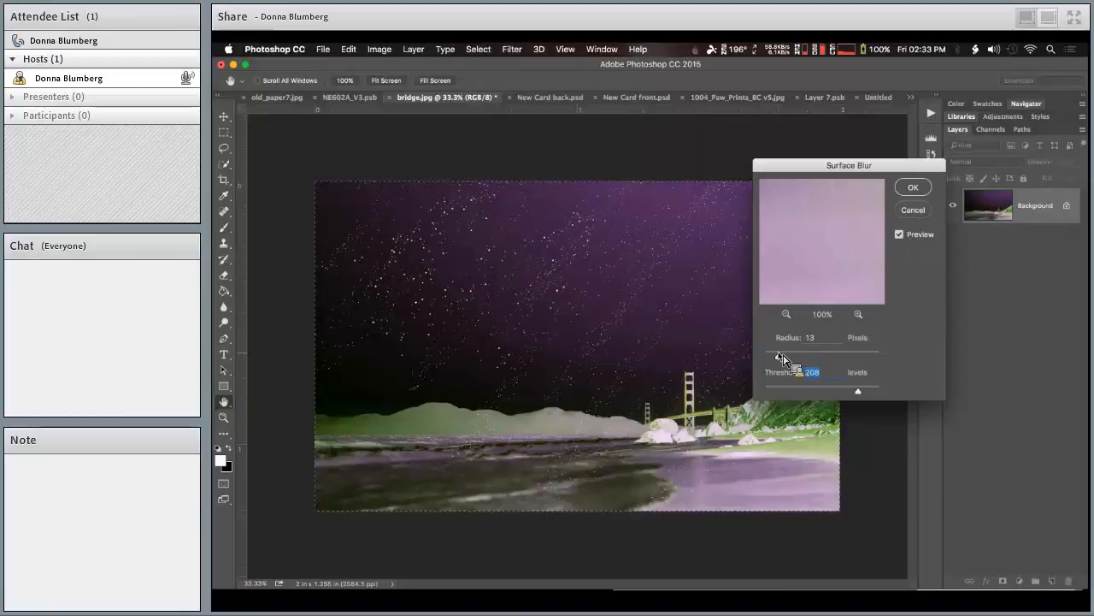
{"action": "left_click_drag", "start_coordinate": [778, 356], "coordinate": [780, 356]}
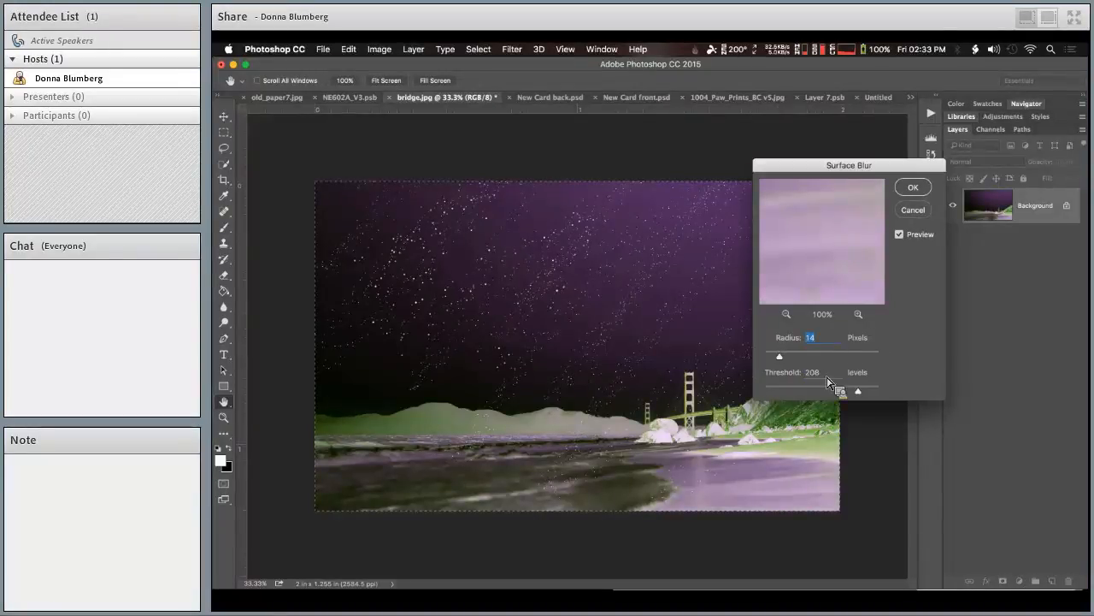
{"action": "key", "text": "Escape"}
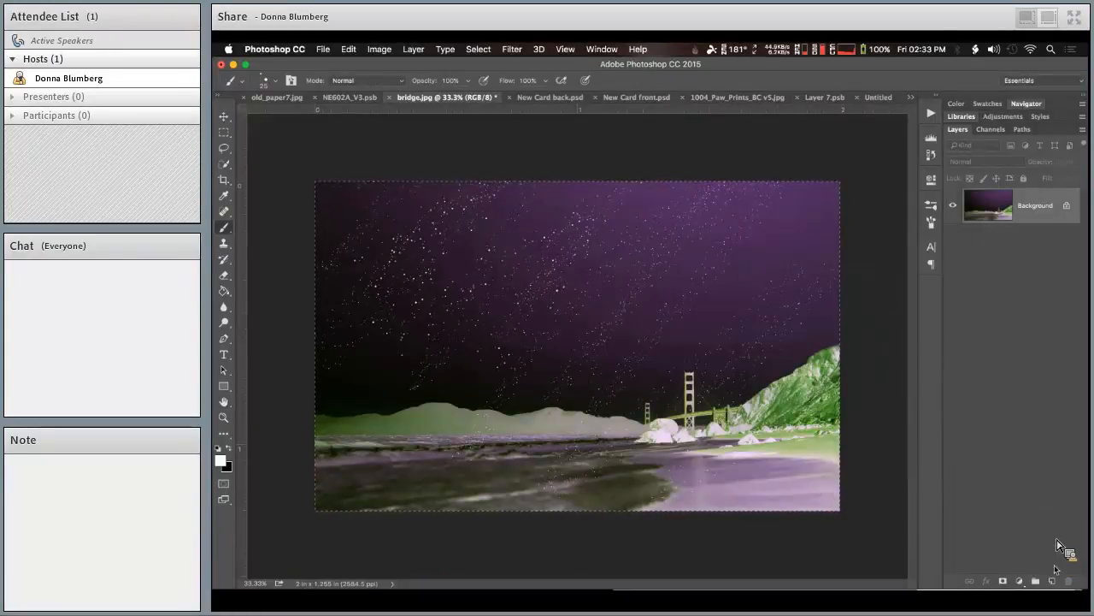
- Undo the specks painted on the Background and paint fine white snow on a new layer above it instead
{"action": "left_click", "coordinate": [1051, 580]}
{"action": "key", "text": "super+z"}
{"action": "key", "text": "super+alt+z"}
{"action": "key", "text": "super+alt+z"}
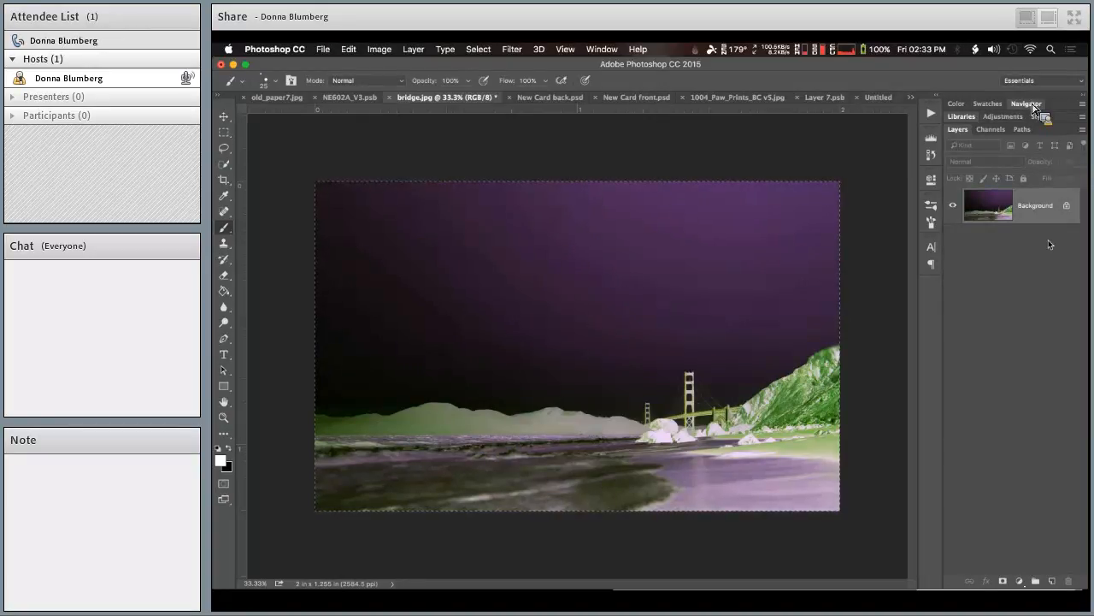
{"action": "left_click", "coordinate": [1054, 581]}
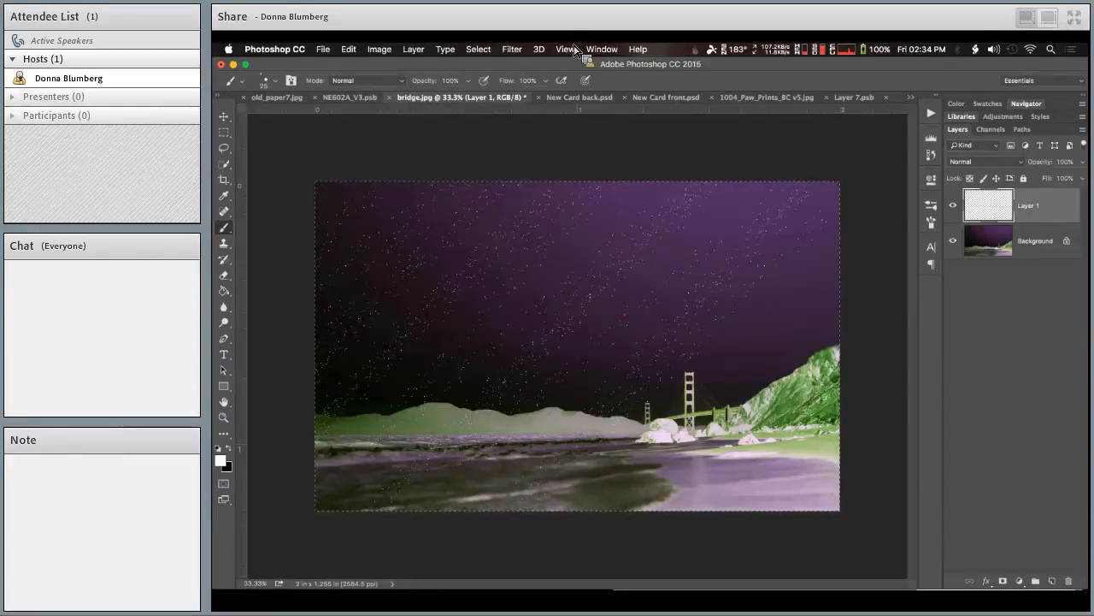
- Apply a Surface Blur to the snow on Layer 1 with a radius of 64 pixels and a threshold of 208 levels
{"action": "left_click", "coordinate": [512, 49]}
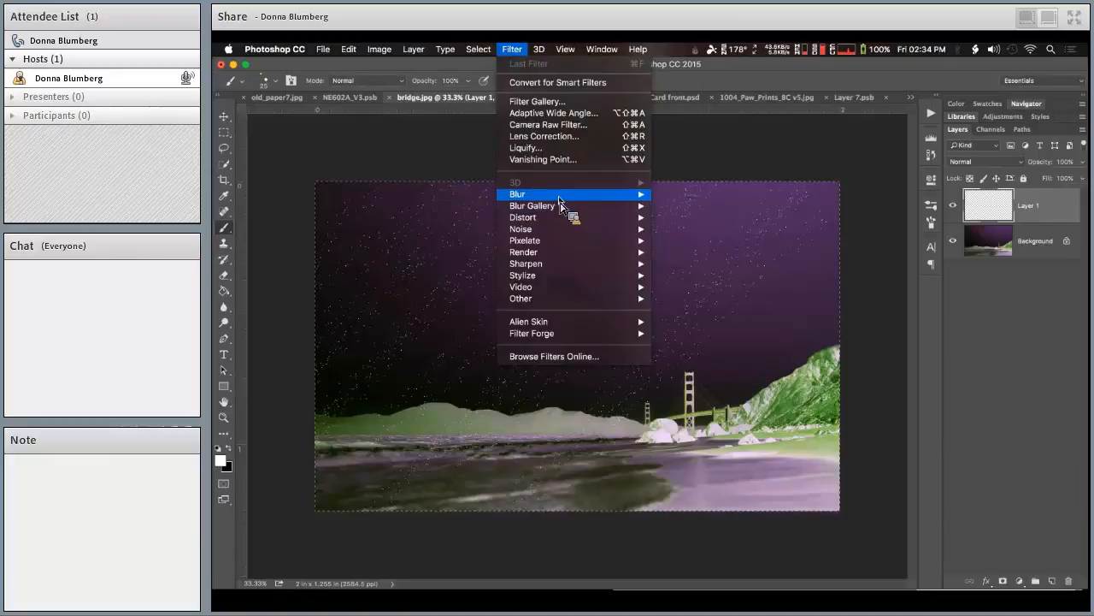
{"action": "left_click", "coordinate": [708, 310]}
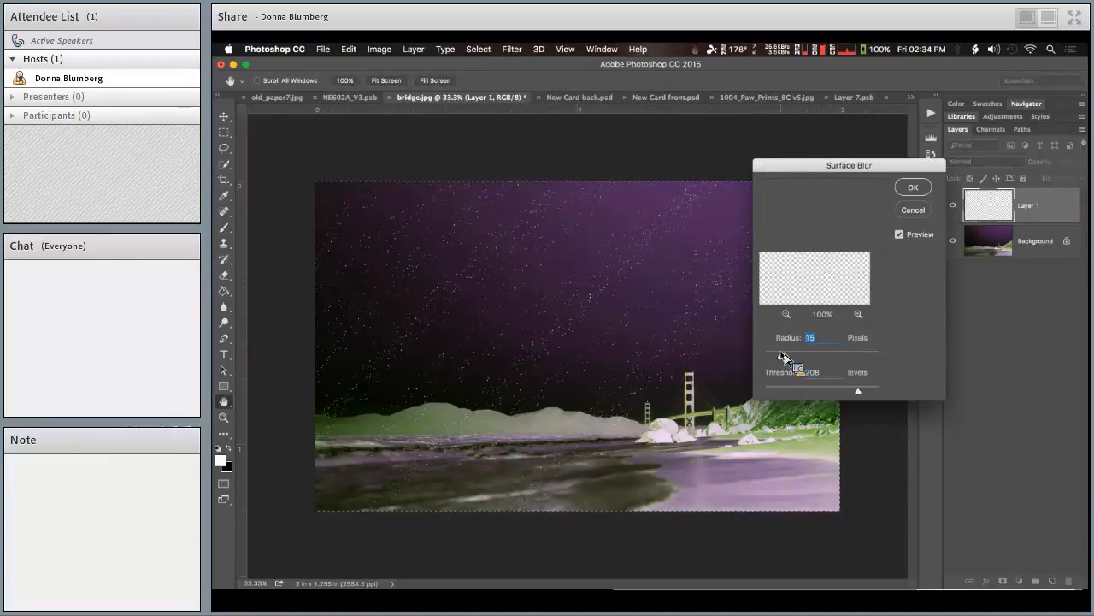
{"action": "left_click", "coordinate": [810, 357]}
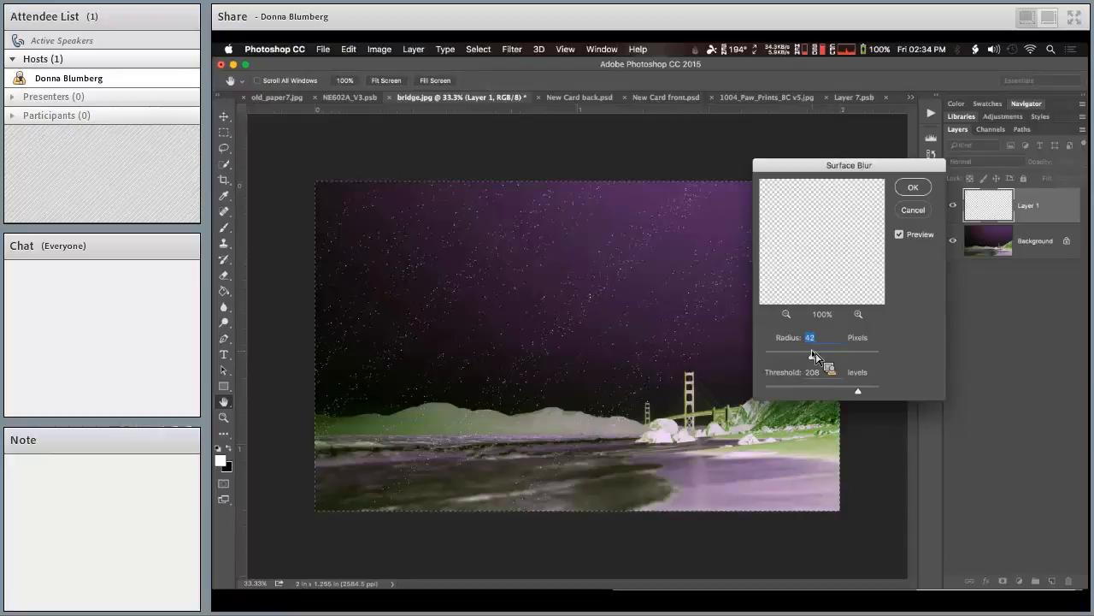
{"action": "left_click_drag", "start_coordinate": [816, 356], "coordinate": [841, 359]}
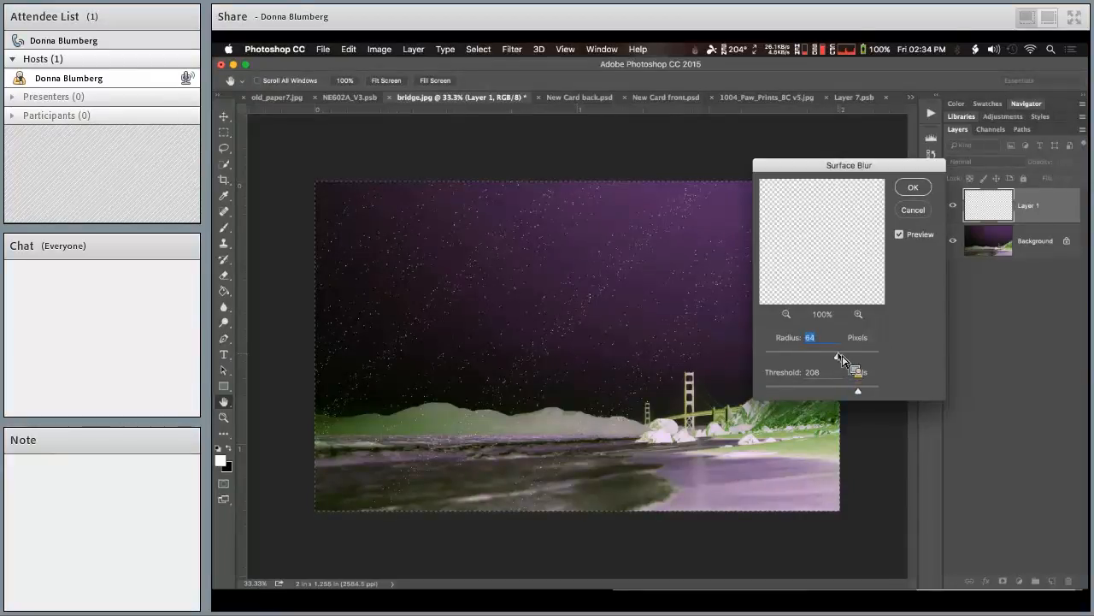
{"action": "left_click", "coordinate": [919, 187]}
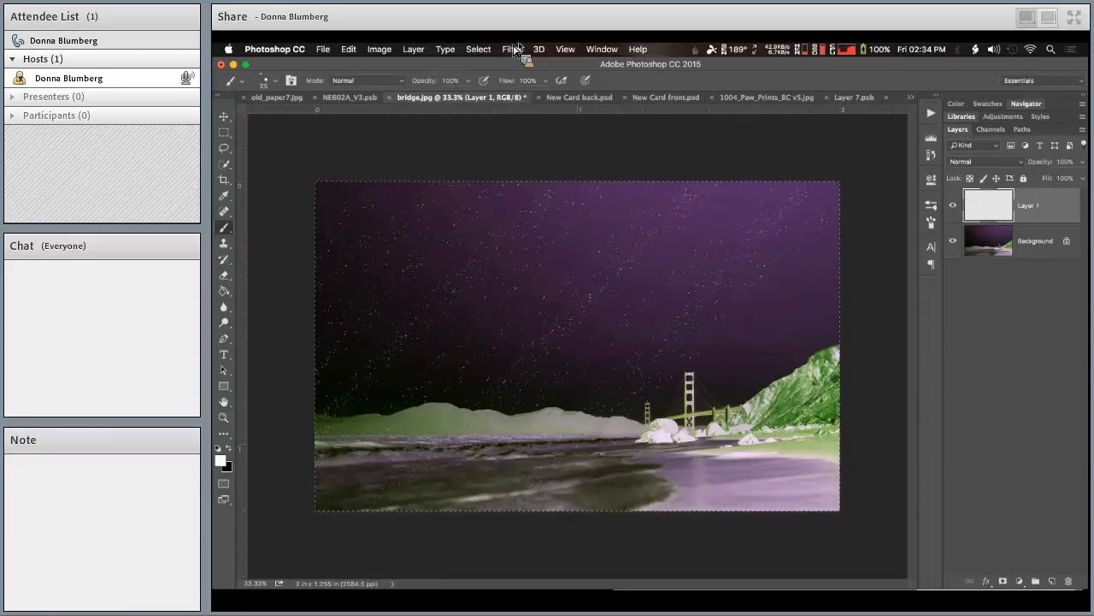
- Apply a second Surface Blur to Layer 1 with a radius of 12 pixels and a threshold of 64 levels
{"action": "left_click", "coordinate": [506, 49]}
{"action": "mouse_move", "coordinate": [552, 194]}
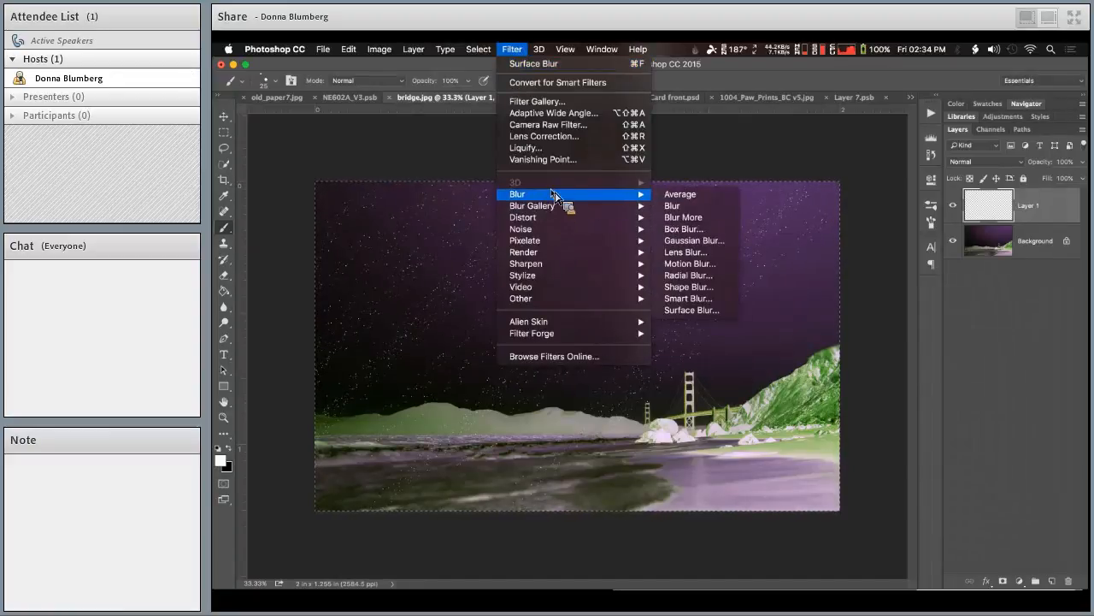
{"action": "left_click", "coordinate": [695, 310]}
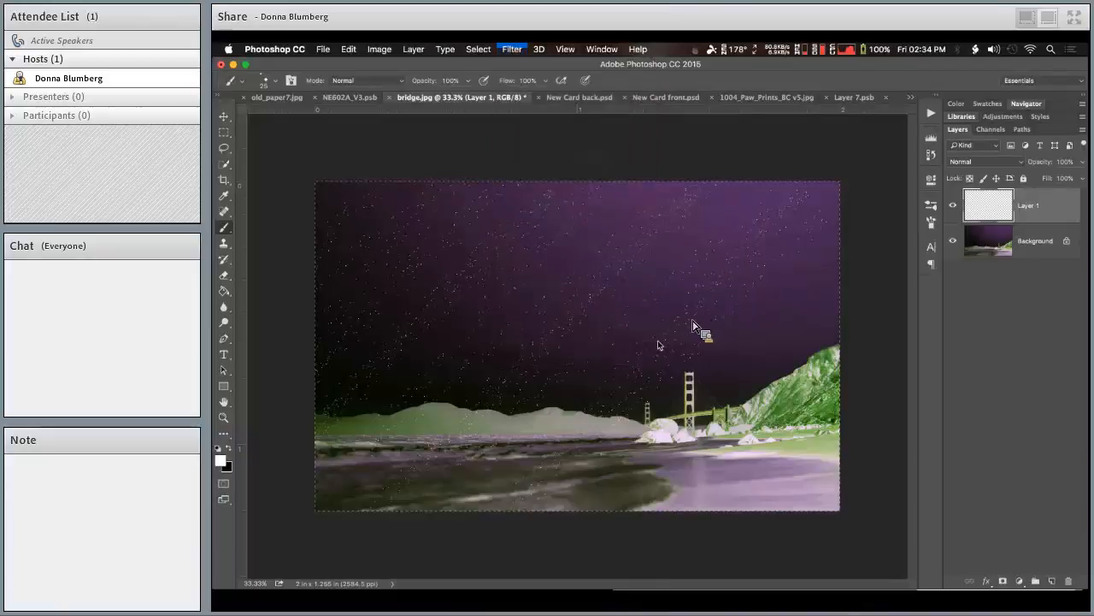
{"action": "left_click", "coordinate": [777, 354]}
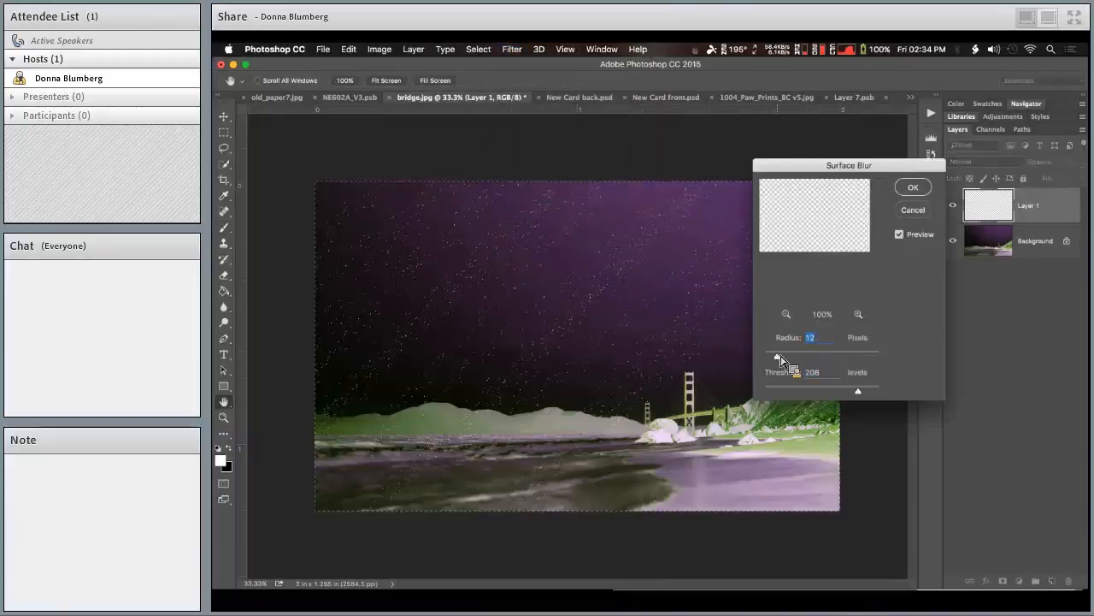
{"action": "left_click", "coordinate": [787, 390]}
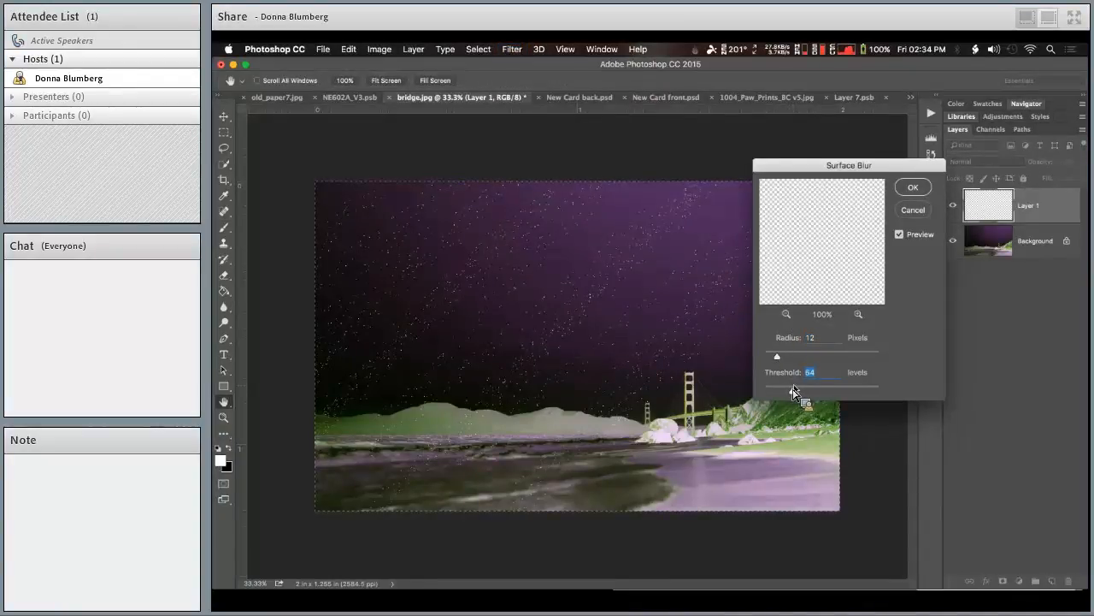
{"action": "left_click", "coordinate": [910, 187]}
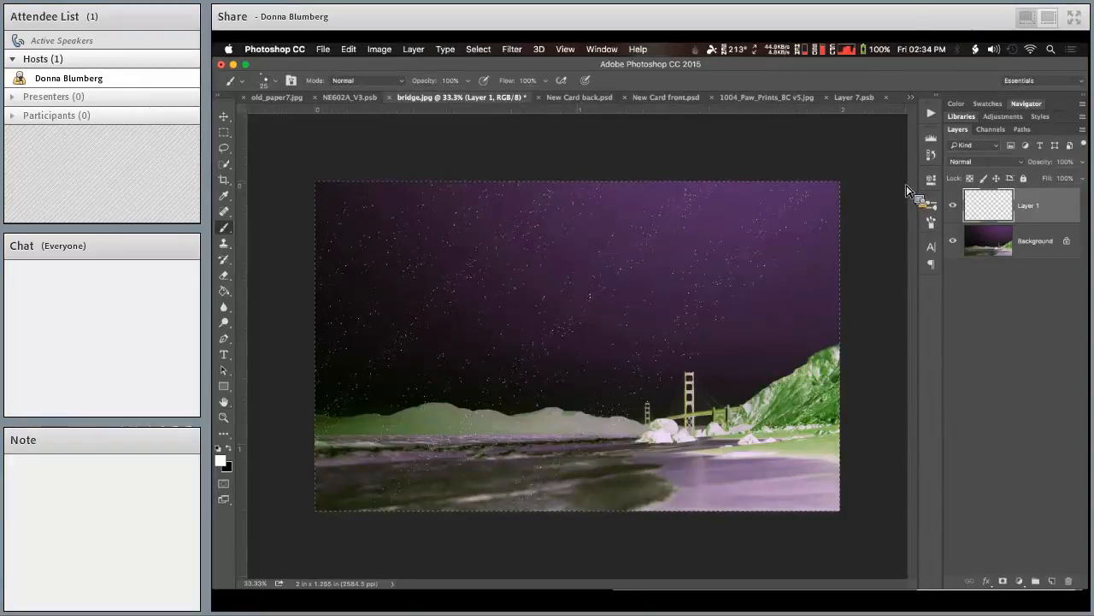
- Apply a Motion Blur to the snow on Layer 1 at a 52° angle with a distance of 12 pixels
{"action": "left_click", "coordinate": [478, 49]}
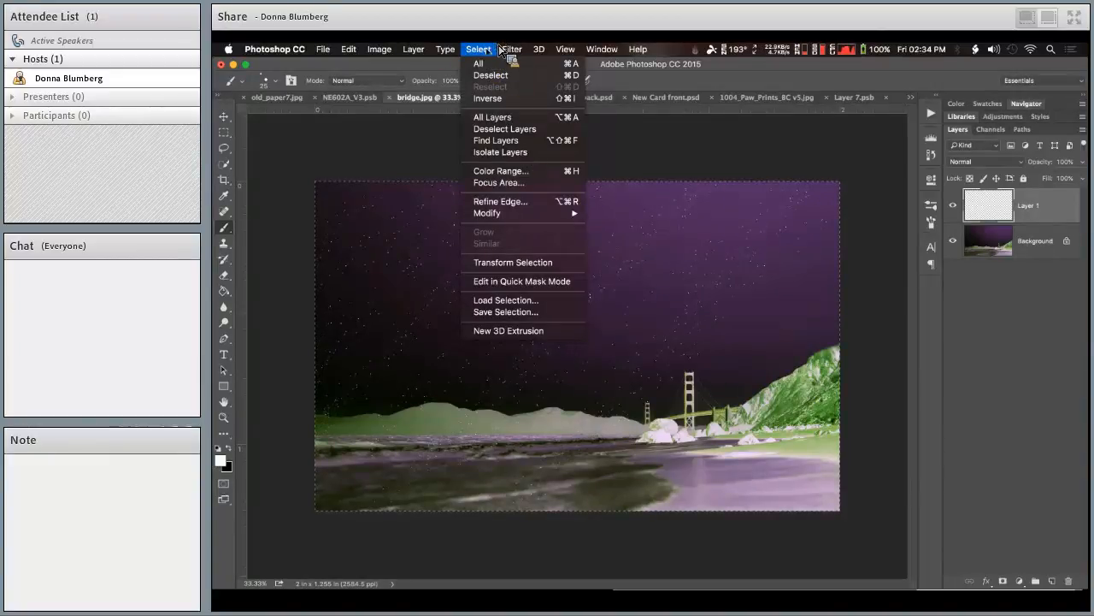
{"action": "mouse_move", "coordinate": [517, 52]}
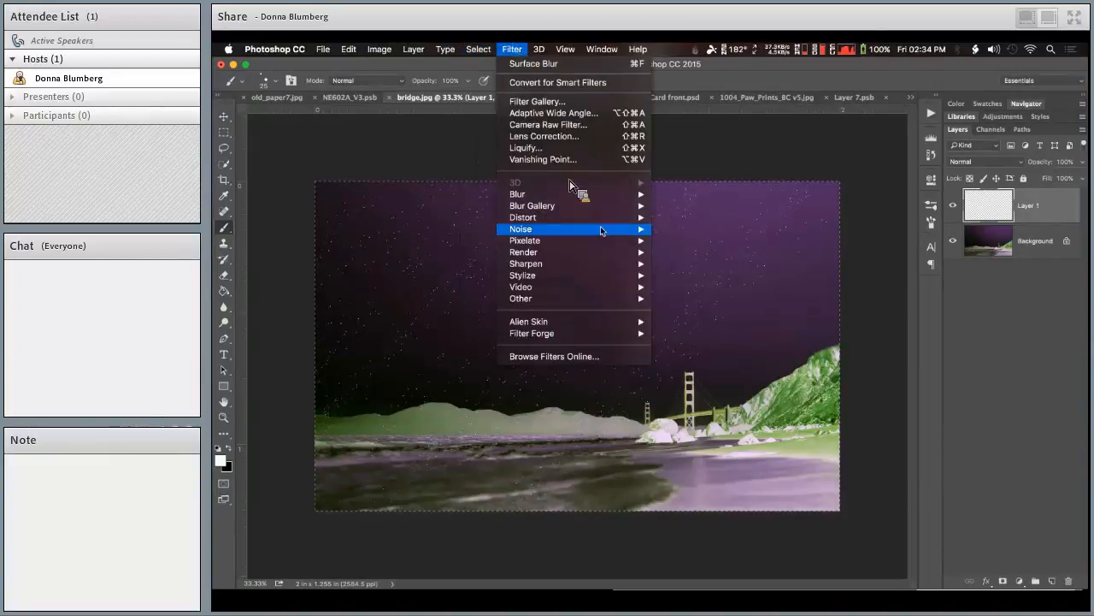
{"action": "mouse_move", "coordinate": [618, 255]}
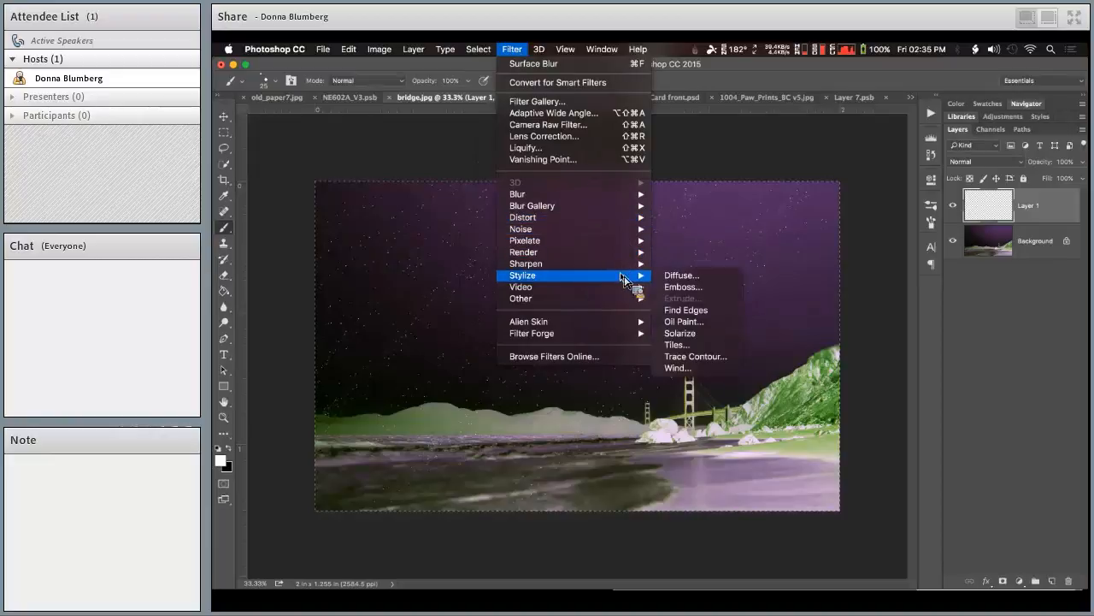
{"action": "mouse_move", "coordinate": [642, 196]}
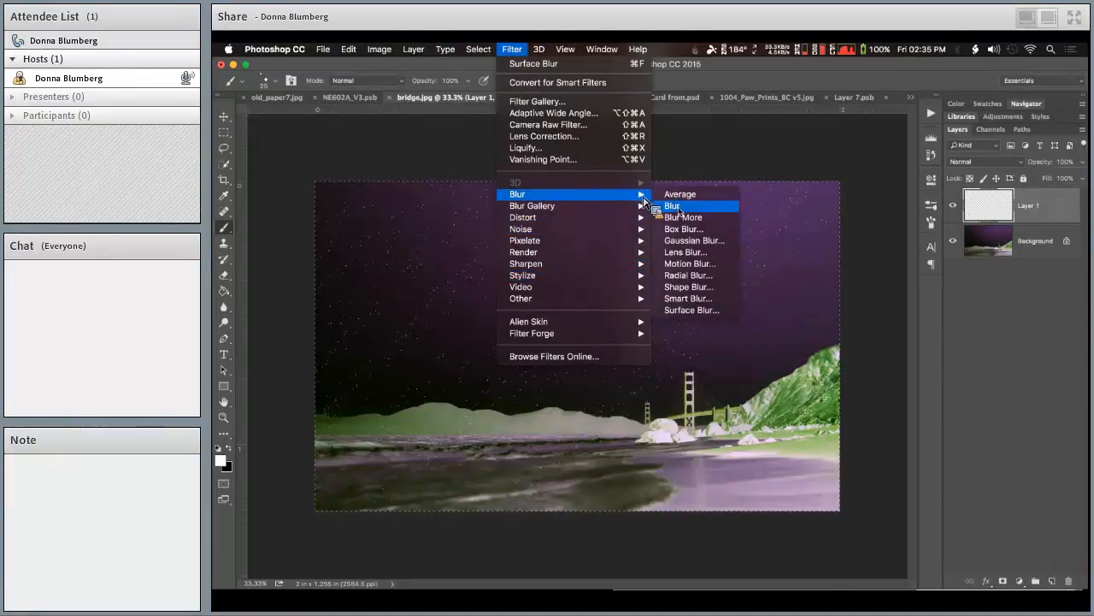
{"action": "left_click", "coordinate": [690, 263]}
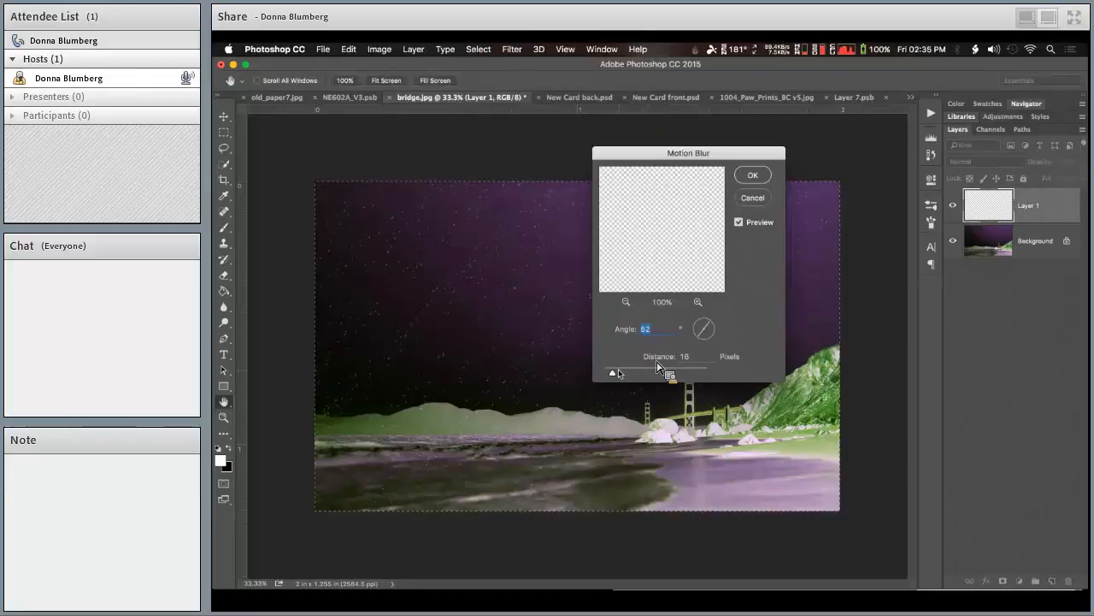
{"action": "left_click_drag", "start_coordinate": [612, 374], "coordinate": [610, 373]}
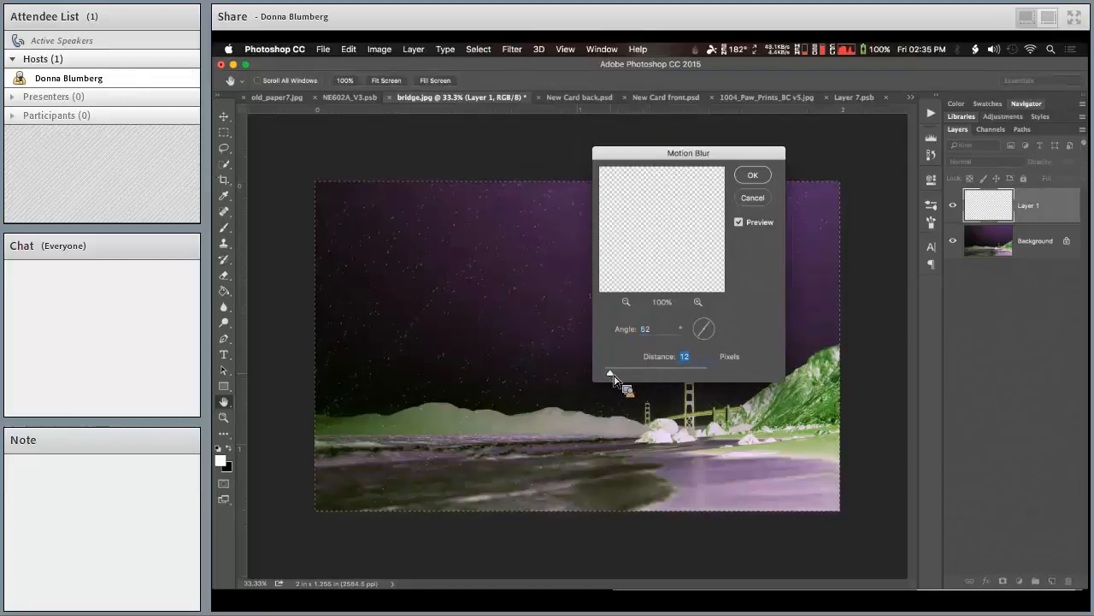
{"action": "left_click", "coordinate": [752, 175]}
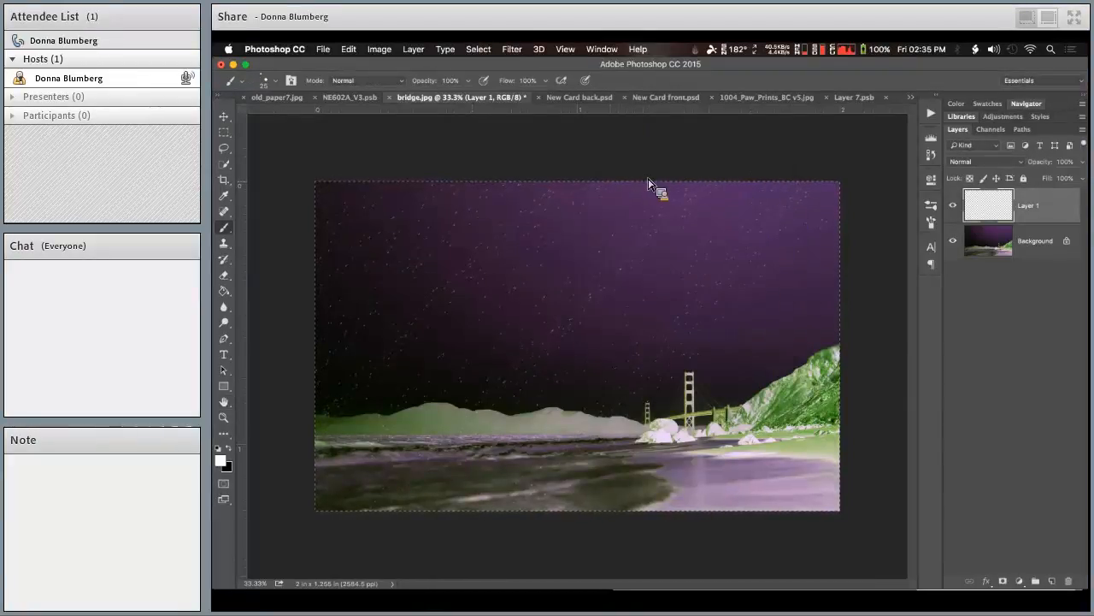
- Switch to R2-D2_snow.psb and hide the black Layer 12 beneath the snow layers
{"action": "left_click", "coordinate": [911, 97]}
{"action": "left_click", "coordinate": [938, 99]}
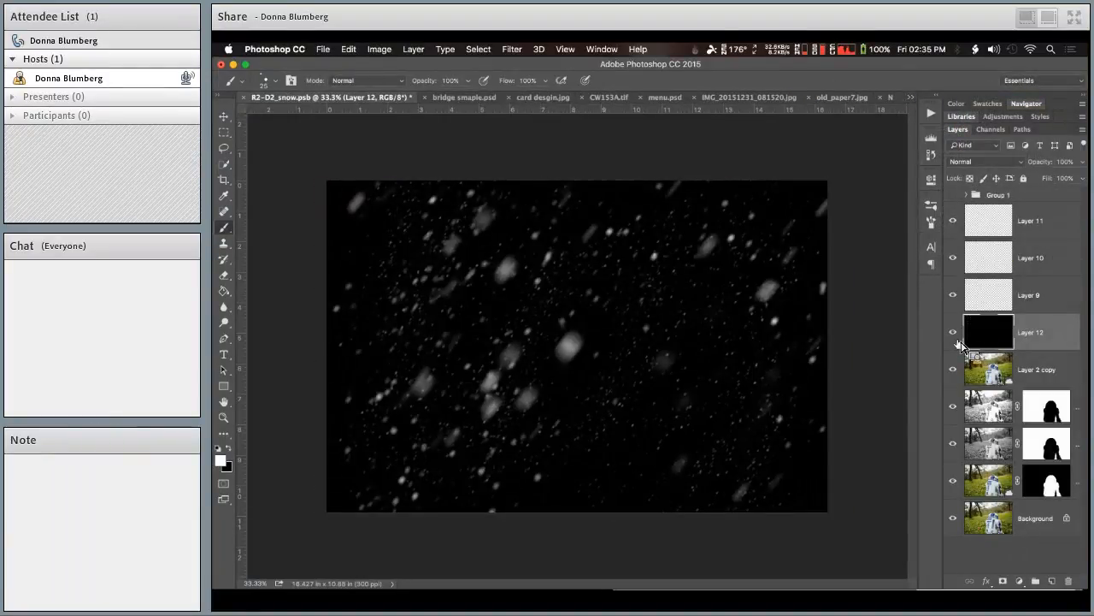
{"action": "left_click", "coordinate": [954, 333]}
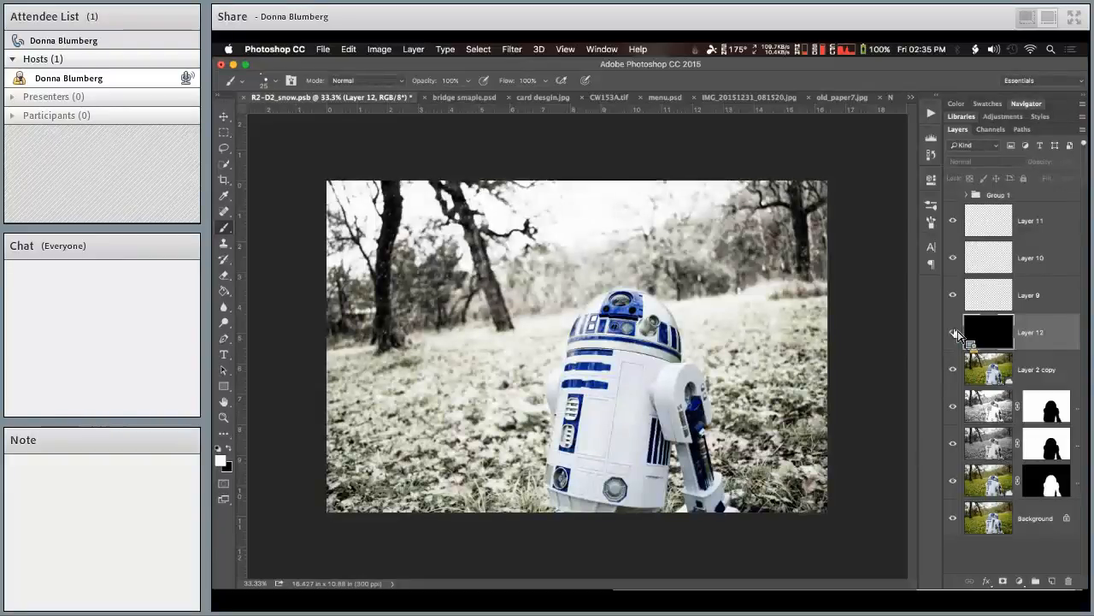
- Toggle the black Layer 12 to compare the snow against the photo and against black, leaving the layer shown
{"action": "left_click", "coordinate": [955, 332]}
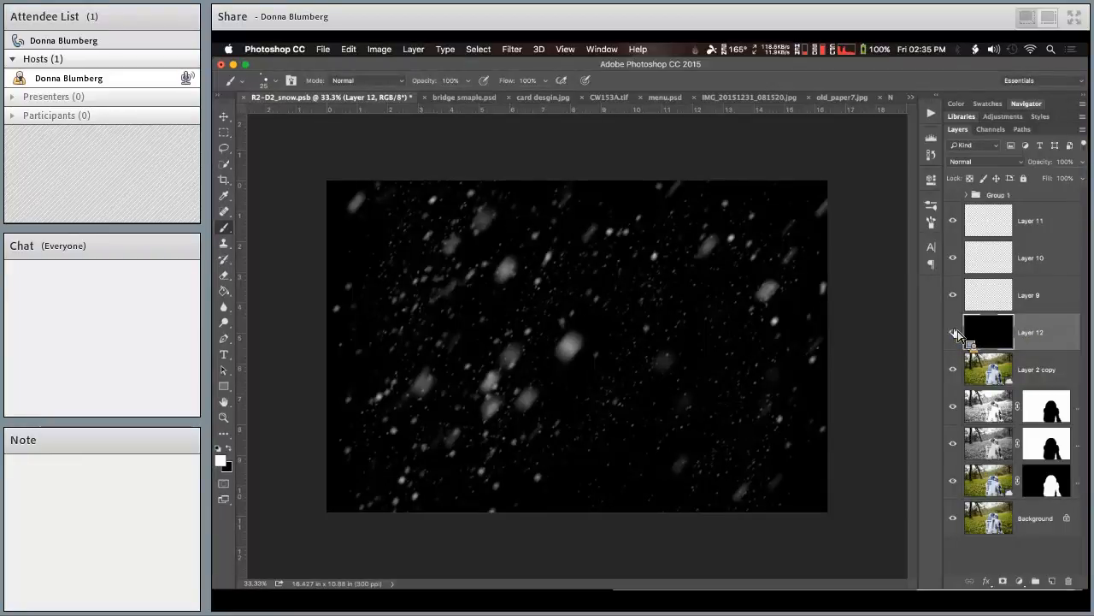
{"action": "left_click", "coordinate": [955, 334]}
{"action": "left_click", "coordinate": [955, 333]}
{"action": "left_click", "coordinate": [954, 333]}
{"action": "left_click", "coordinate": [953, 333]}
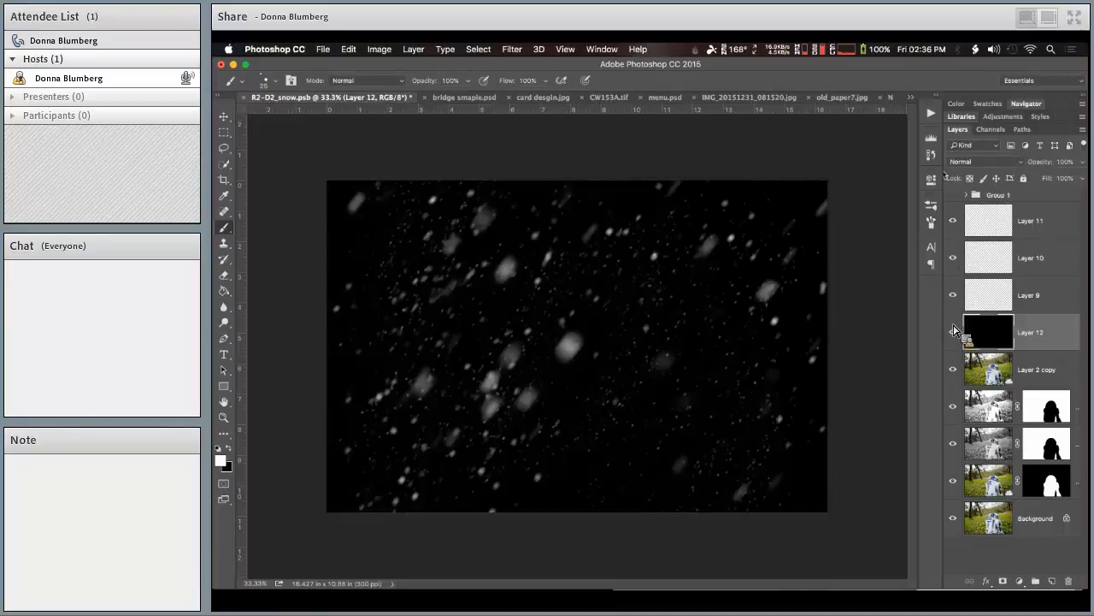
{"action": "left_click", "coordinate": [933, 208]}
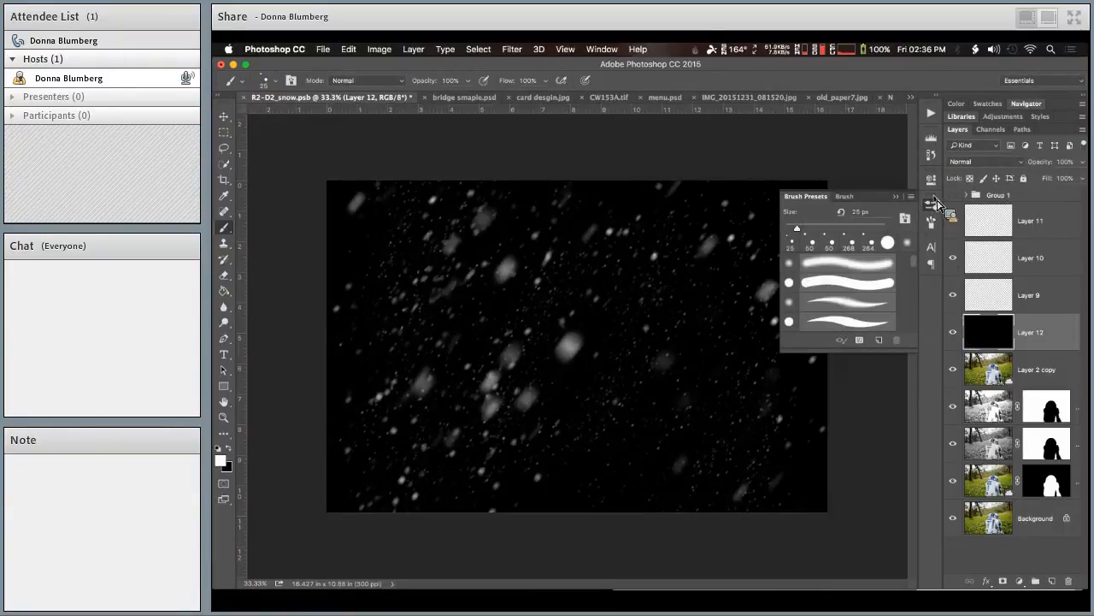
{"action": "left_click", "coordinate": [933, 205]}
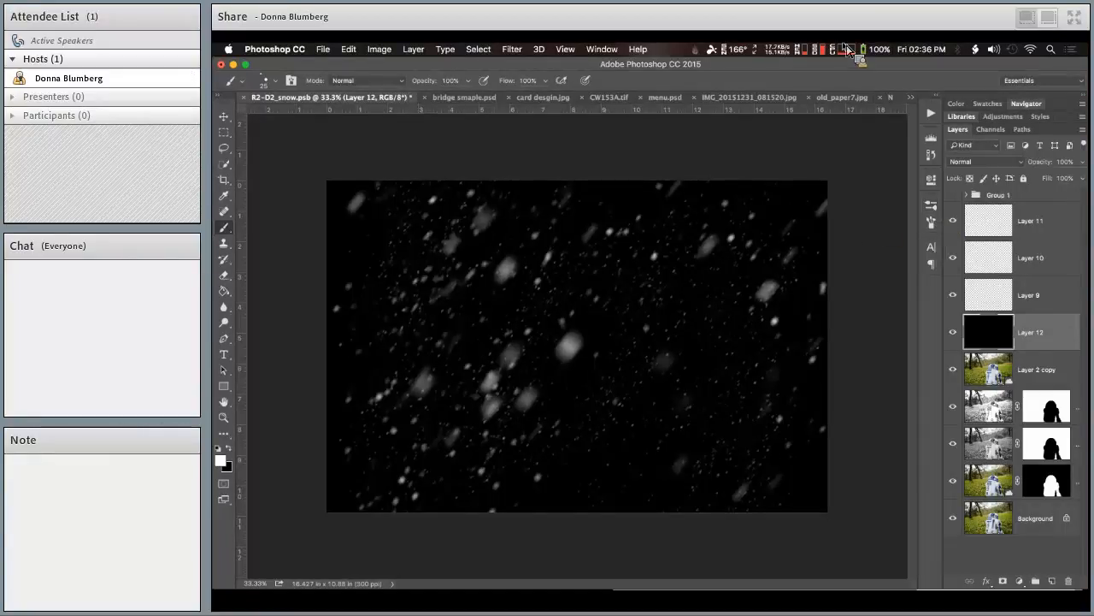
- Switch to Finder, open old_paper7.jpg from ROM STORAGE in Photoshop, and select its sampled central paper tone using Color Range with fuzziness 23
{"action": "key", "text": "super+Tab"}
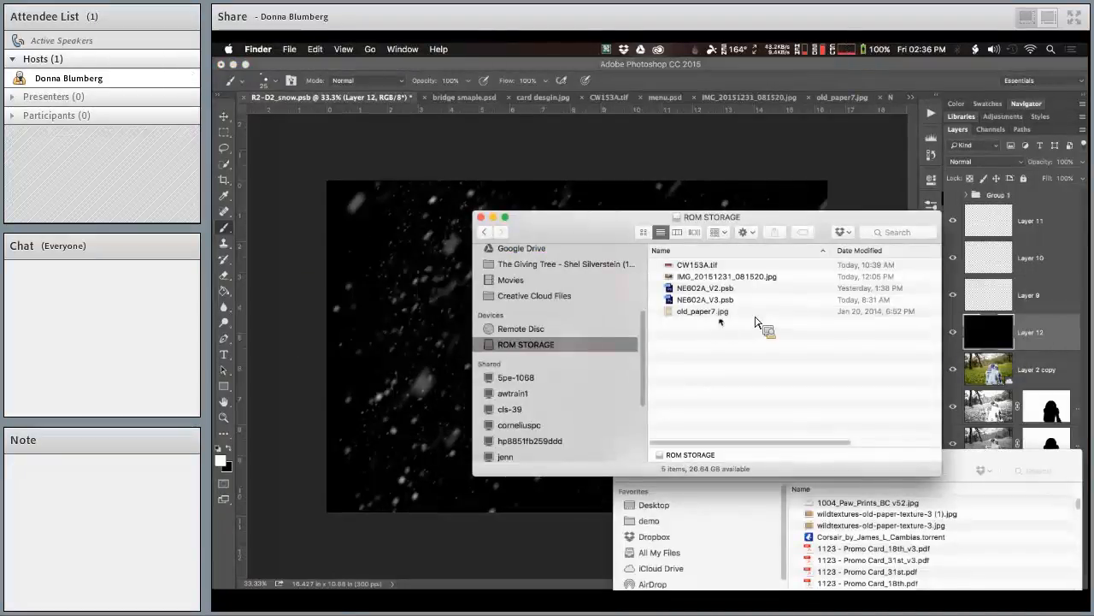
{"action": "double_click", "coordinate": [723, 313]}
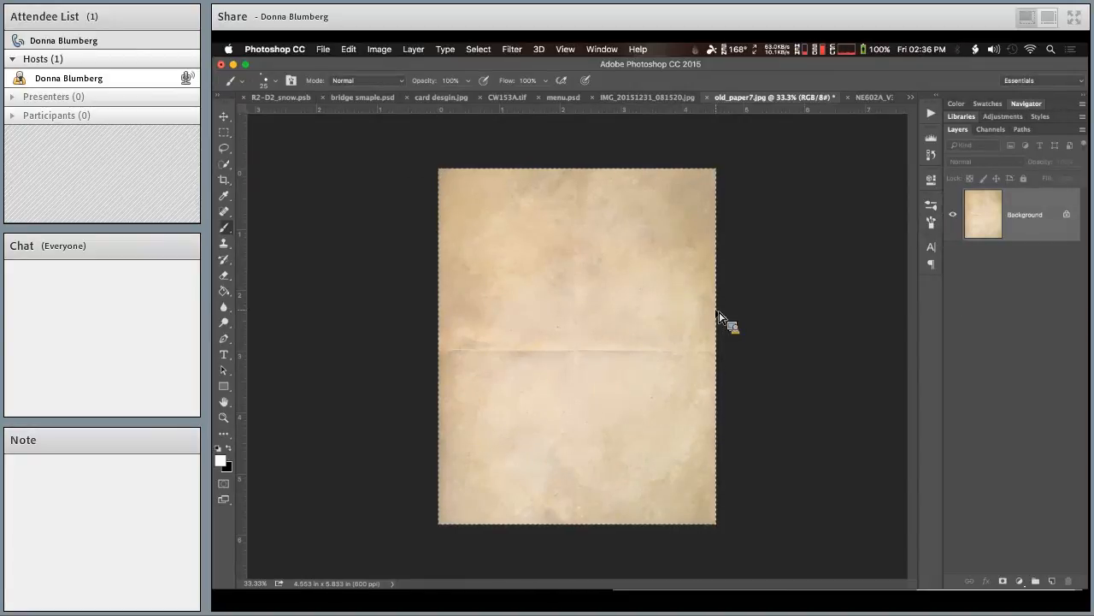
{"action": "key", "text": "super+alt+shift+c"}
{"action": "left_click", "coordinate": [611, 310]}
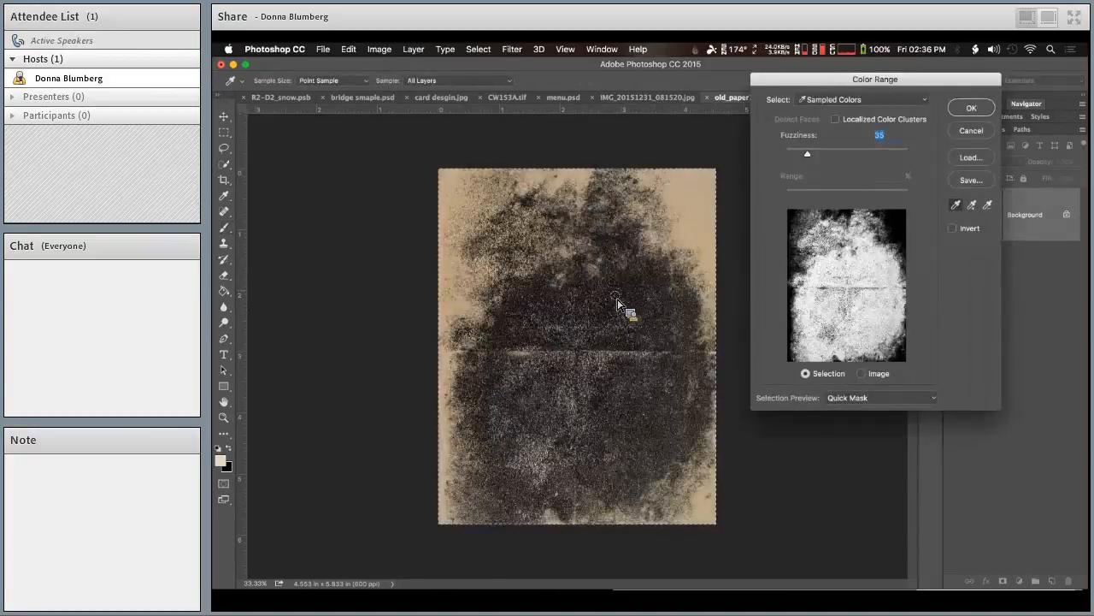
{"action": "left_click_drag", "start_coordinate": [796, 151], "coordinate": [800, 154]}
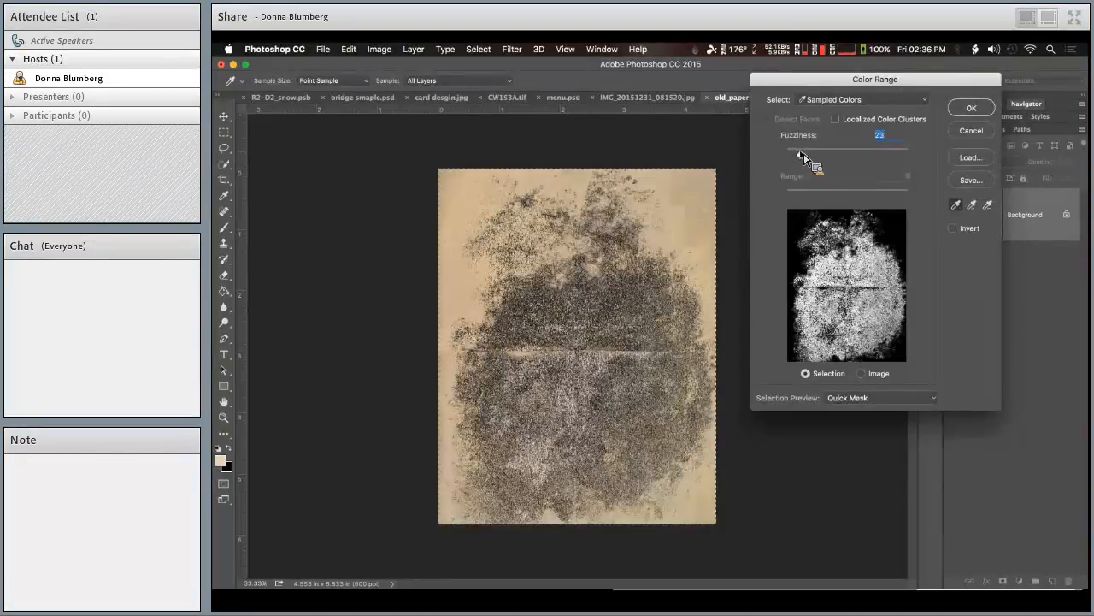
{"action": "left_click", "coordinate": [983, 110]}
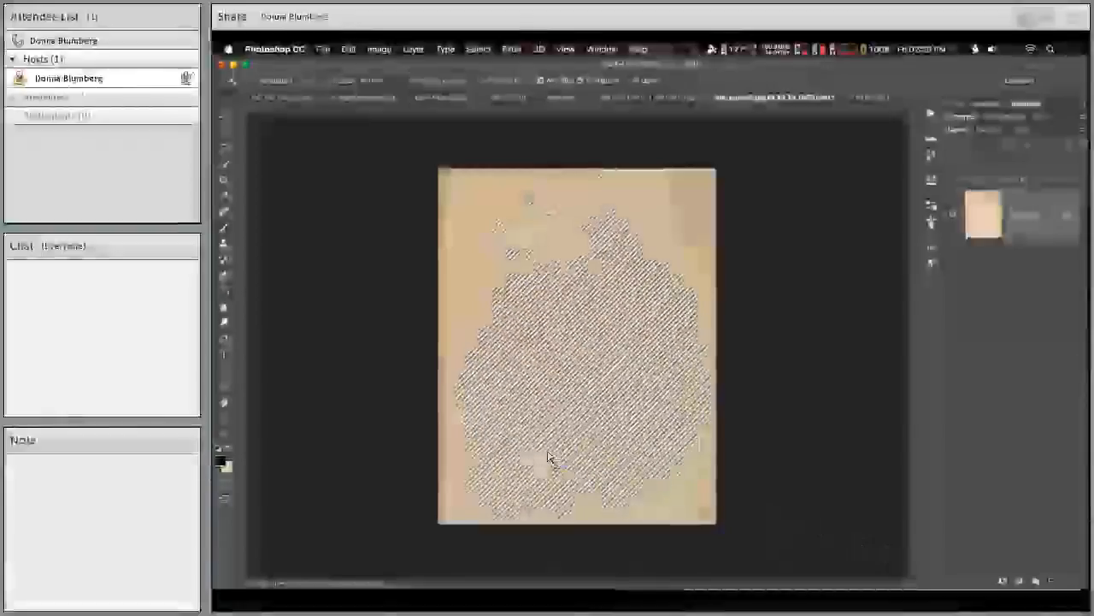
- Add two new layers above the paper background and fill the selection with black on the upper one
{"action": "double_click", "coordinate": [1052, 581]}
{"action": "left_click", "coordinate": [617, 318]}
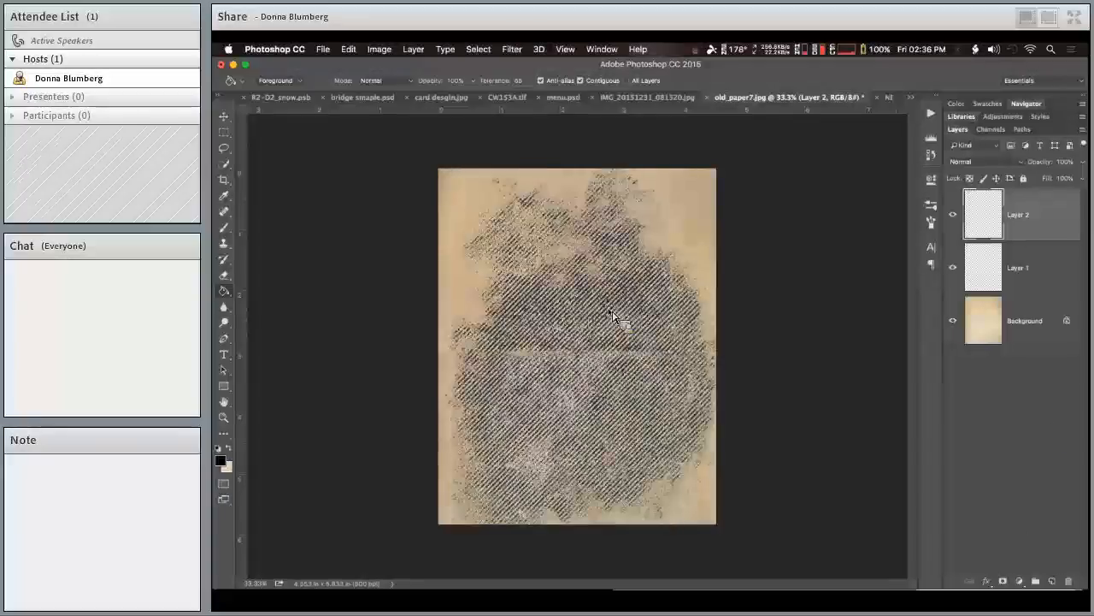
- Clear the selection and fill Layer 1, beneath the black texture, with white
{"action": "left_click", "coordinate": [1053, 269]}
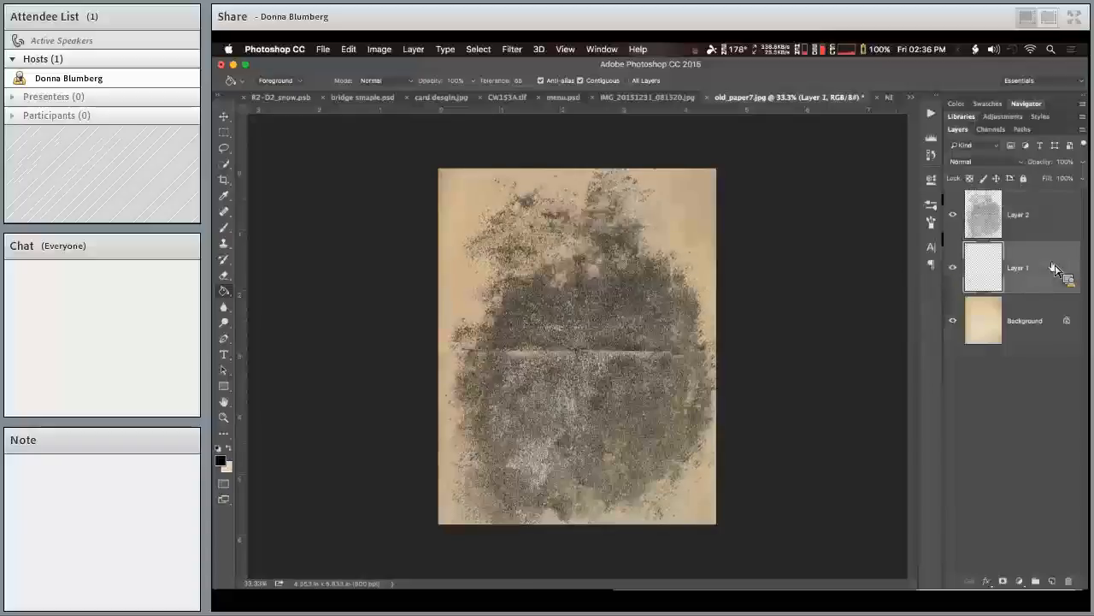
{"action": "left_click_drag", "start_coordinate": [1055, 270], "coordinate": [997, 271]}
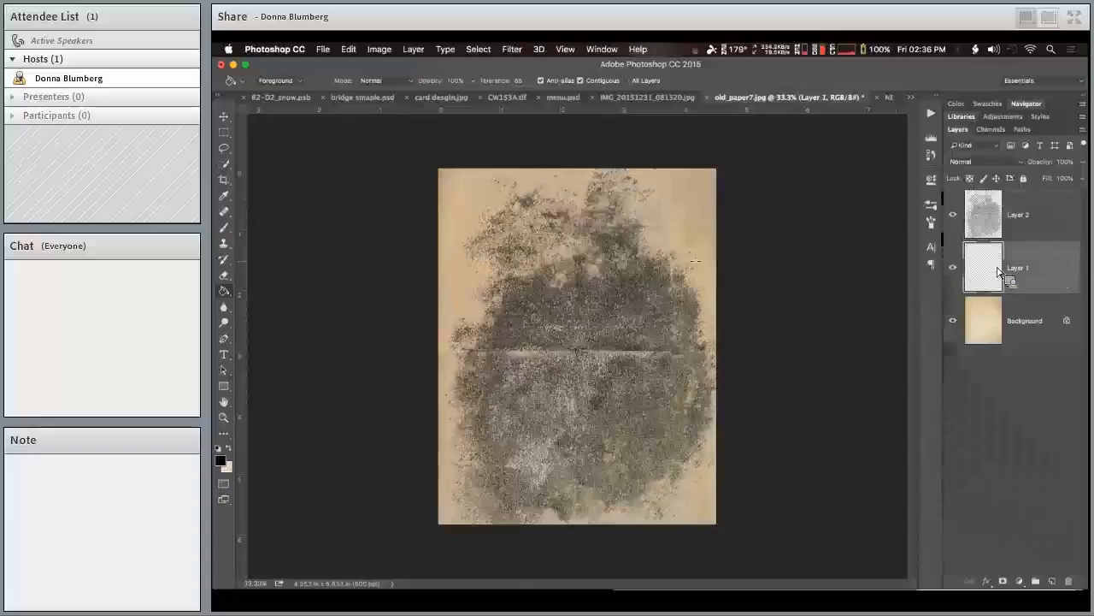
{"action": "mouse_move", "coordinate": [218, 599]}
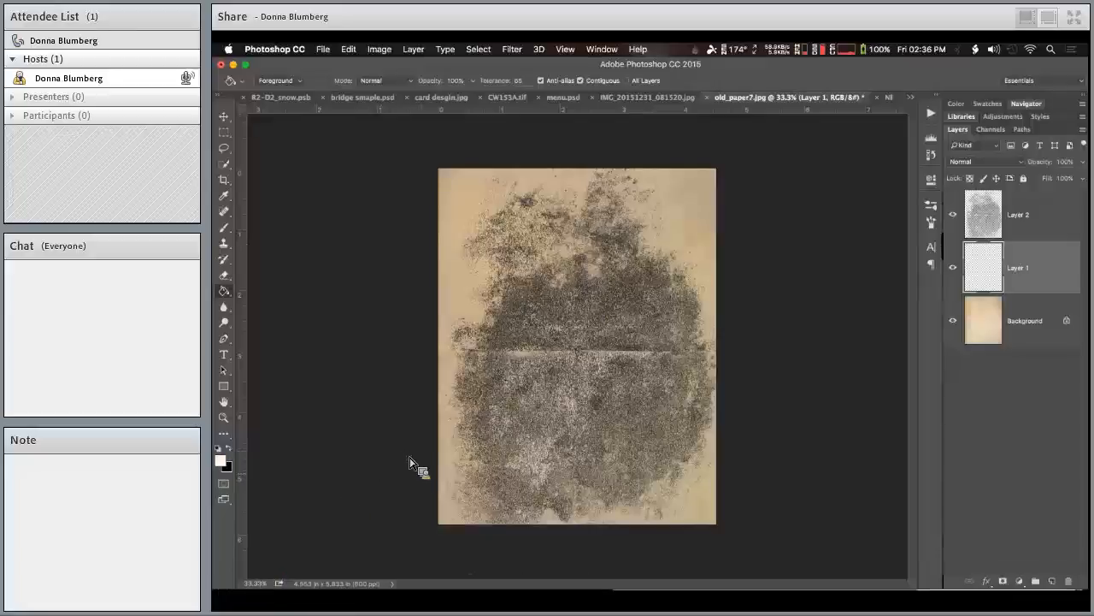
{"action": "left_click", "coordinate": [514, 419]}
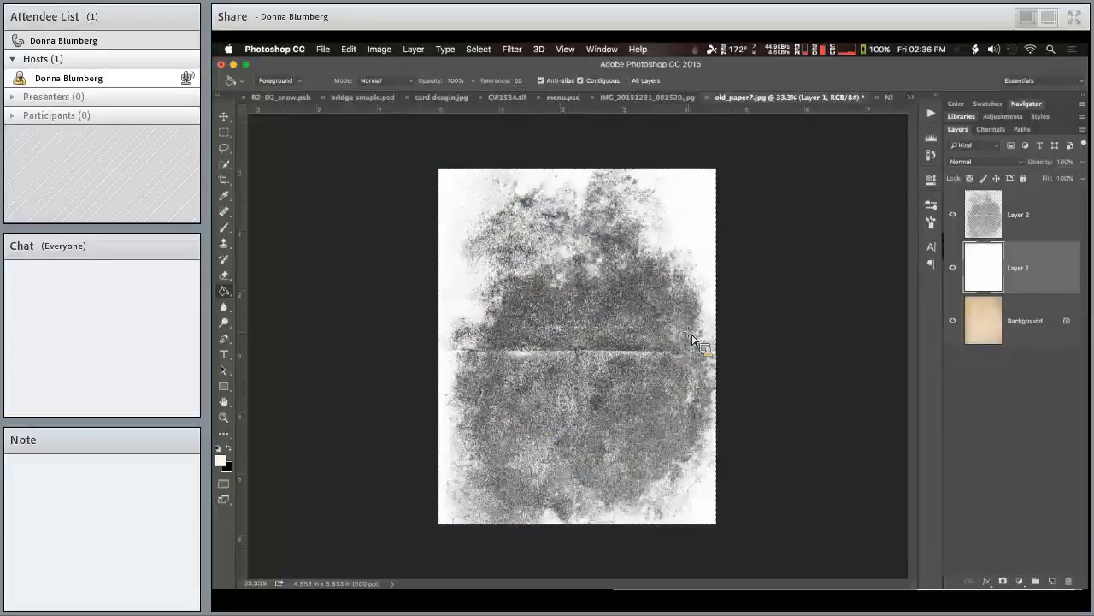
- Check the image size and define the selected black-and-white texture canvas as a brush preset named "big nasty brush"
{"action": "key", "text": "super+alt+i"}
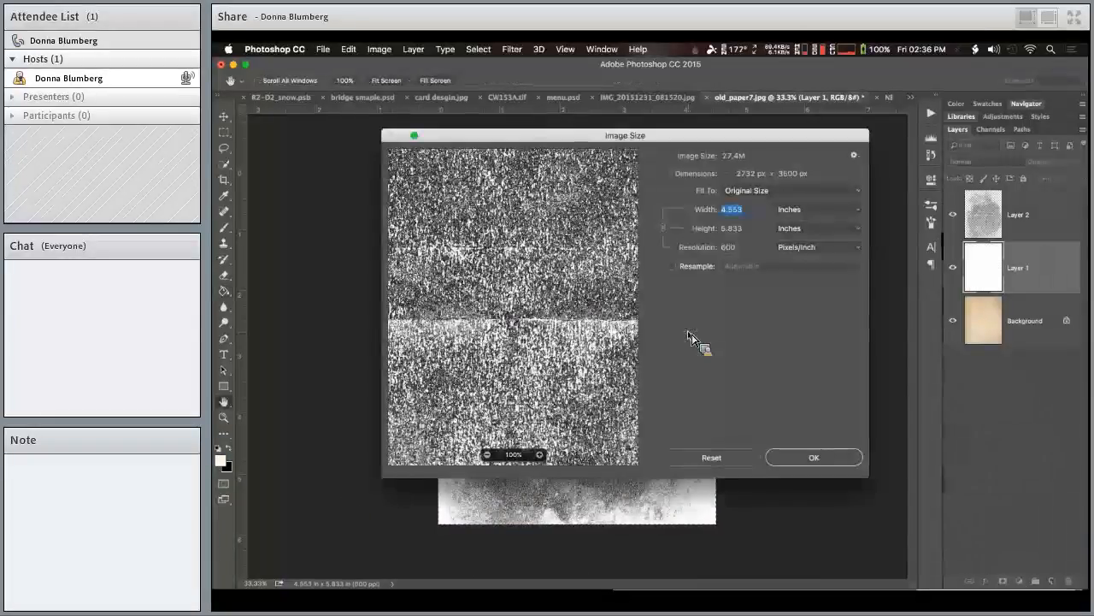
{"action": "key", "text": "Escape"}
{"action": "left_click", "coordinate": [379, 49]}
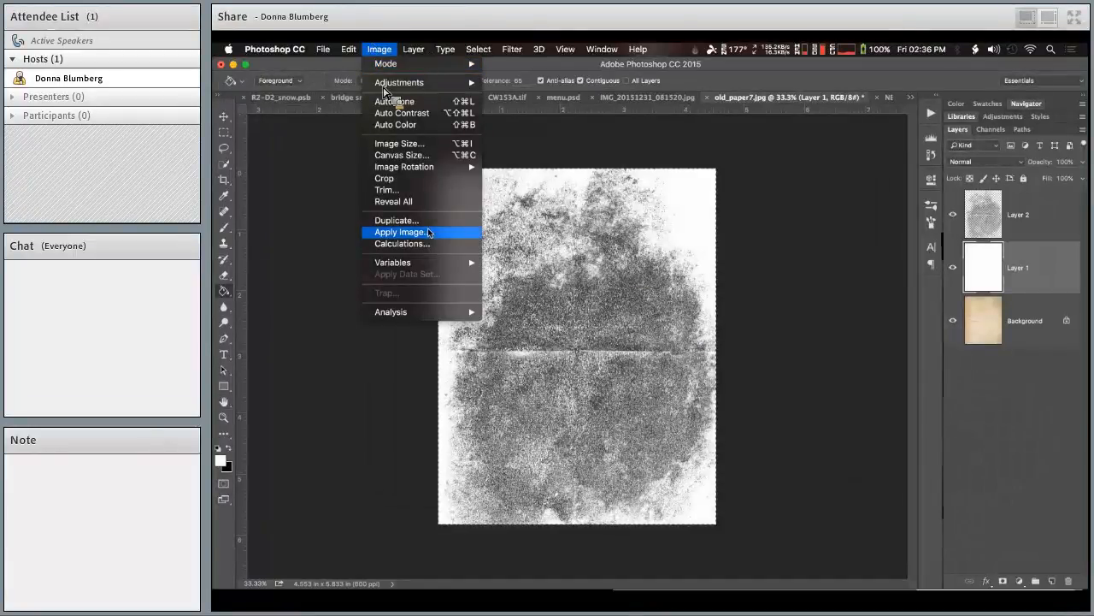
{"action": "mouse_move", "coordinate": [350, 50]}
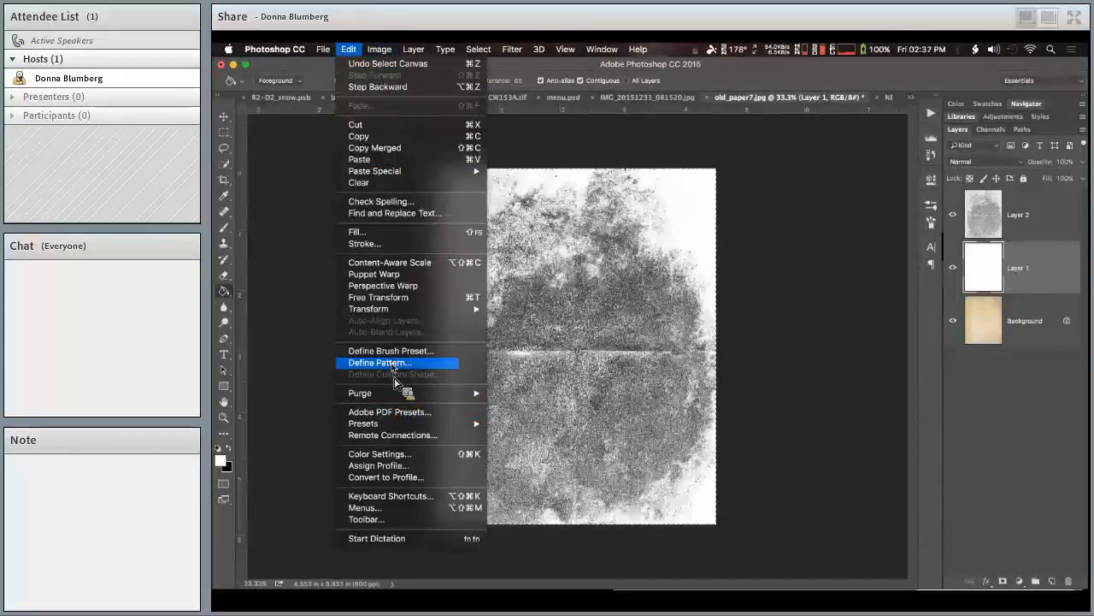
{"action": "left_click", "coordinate": [397, 351]}
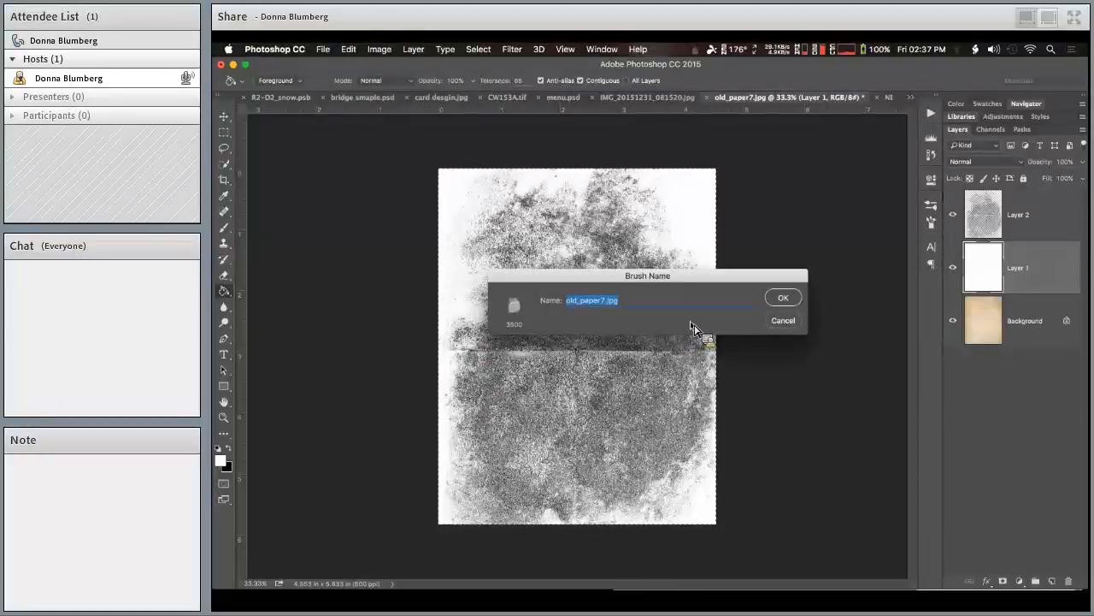
{"action": "type", "text": "blg nasty brush"}
{"action": "key", "text": "Return"}
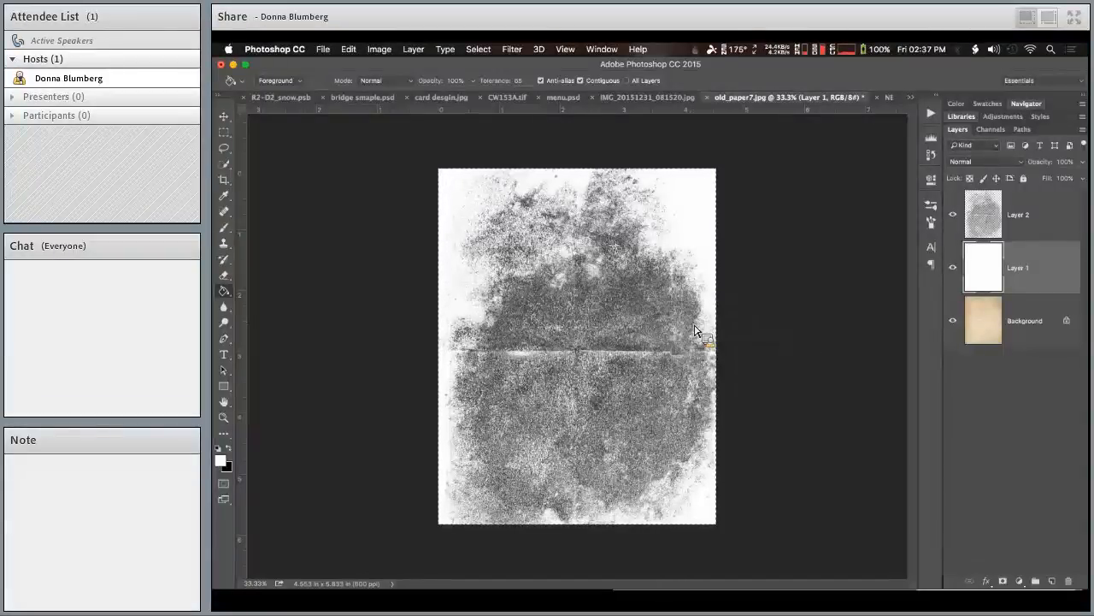
- Create a new blank white document 10 by 10 inches at 300 pixels per inch
{"action": "key", "text": "super+n"}
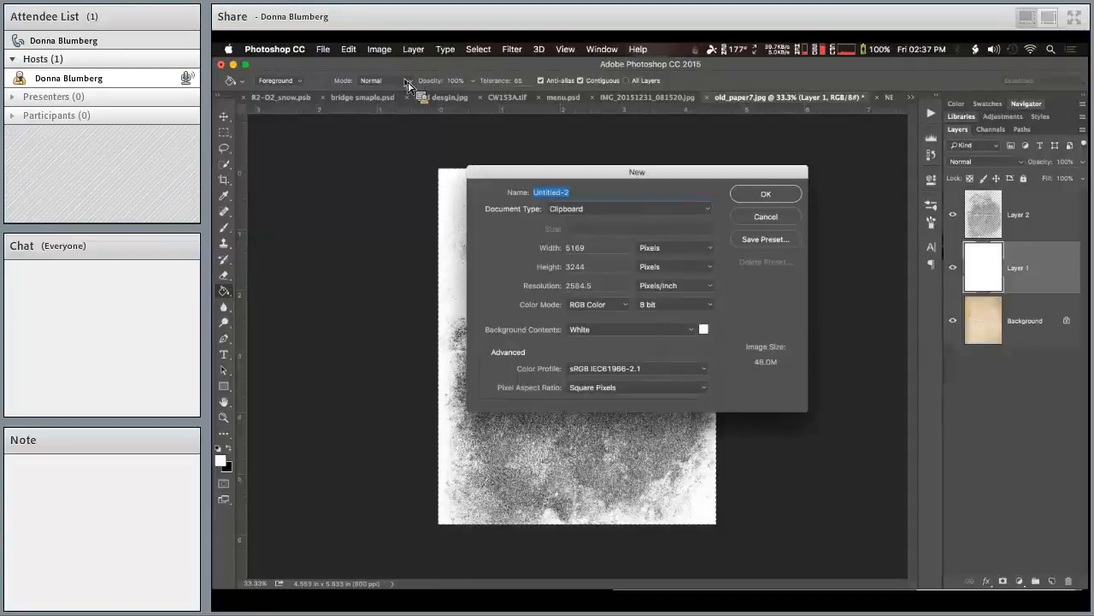
{"action": "key", "text": "Escape"}
{"action": "key", "text": "super+n"}
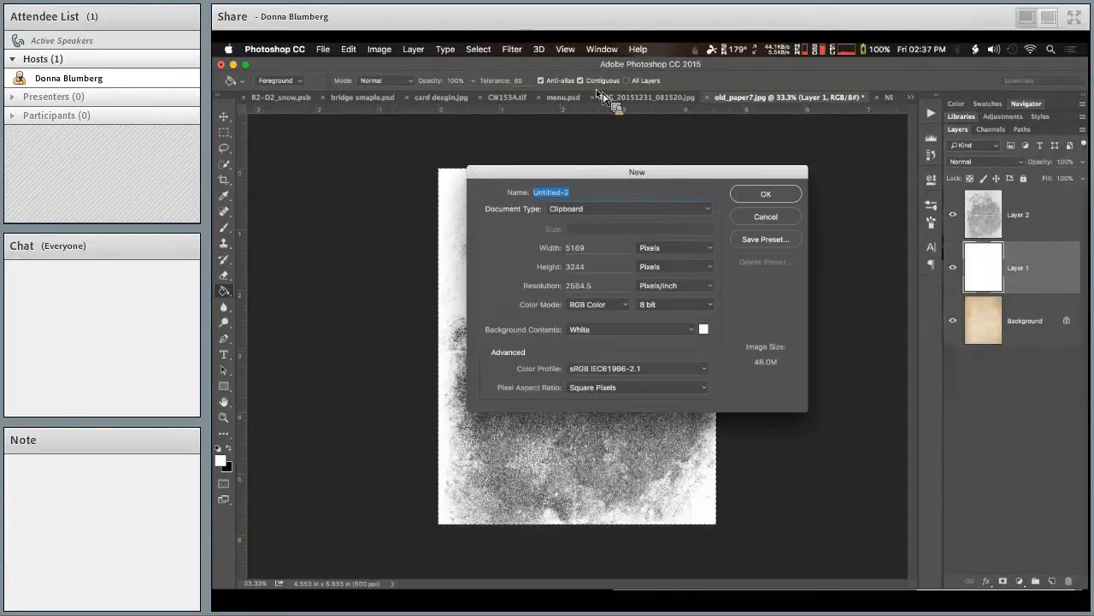
{"action": "left_click", "coordinate": [662, 249]}
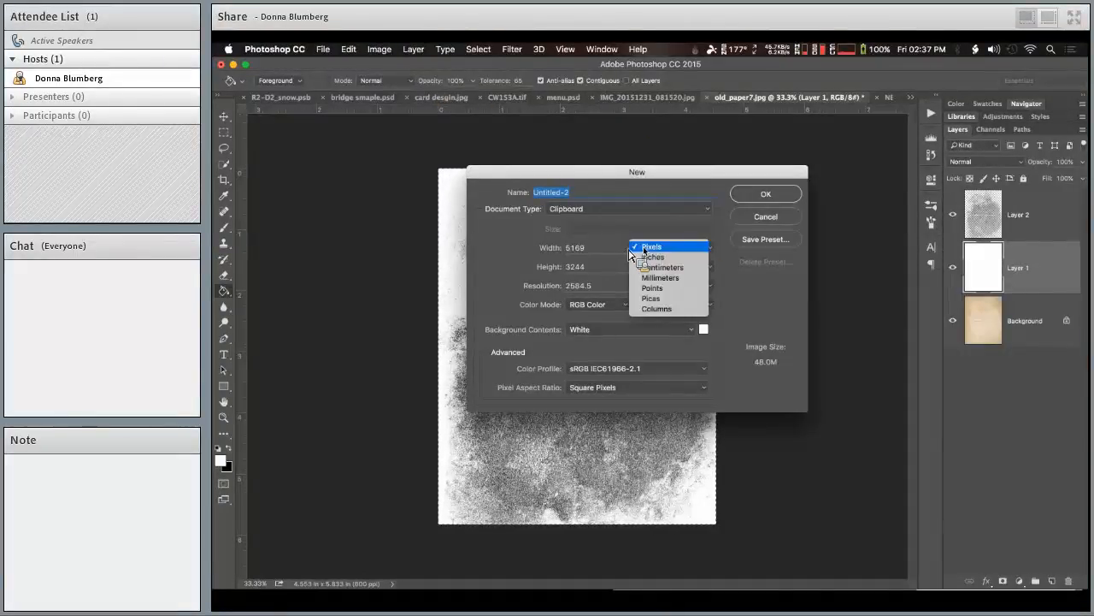
{"action": "left_click", "coordinate": [651, 258]}
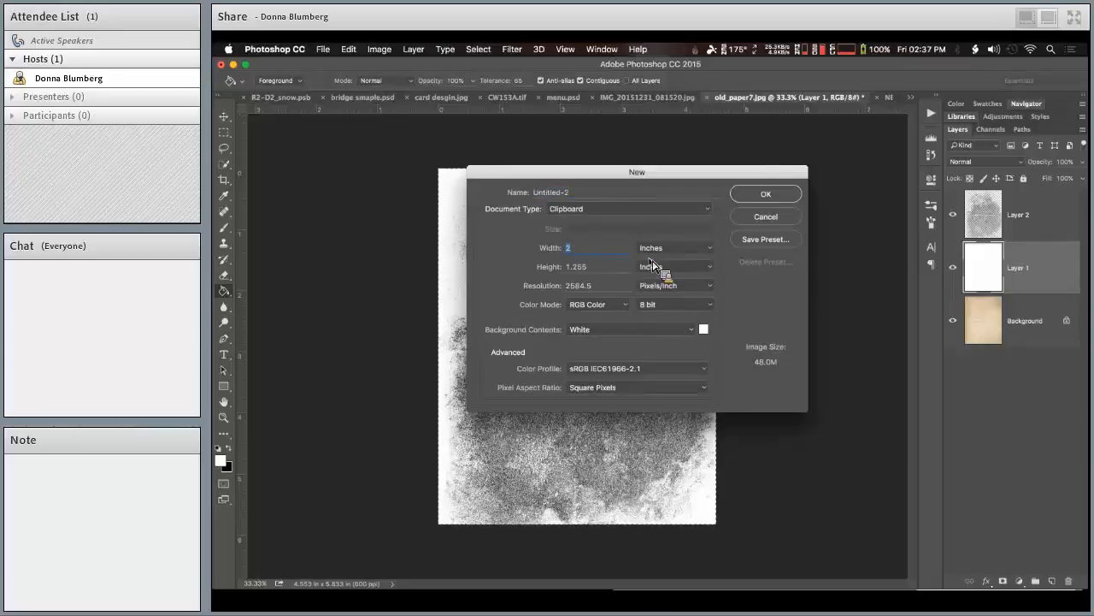
{"action": "type", "text": "10"}
{"action": "key", "text": "Tab"}
{"action": "type", "text": "10"}
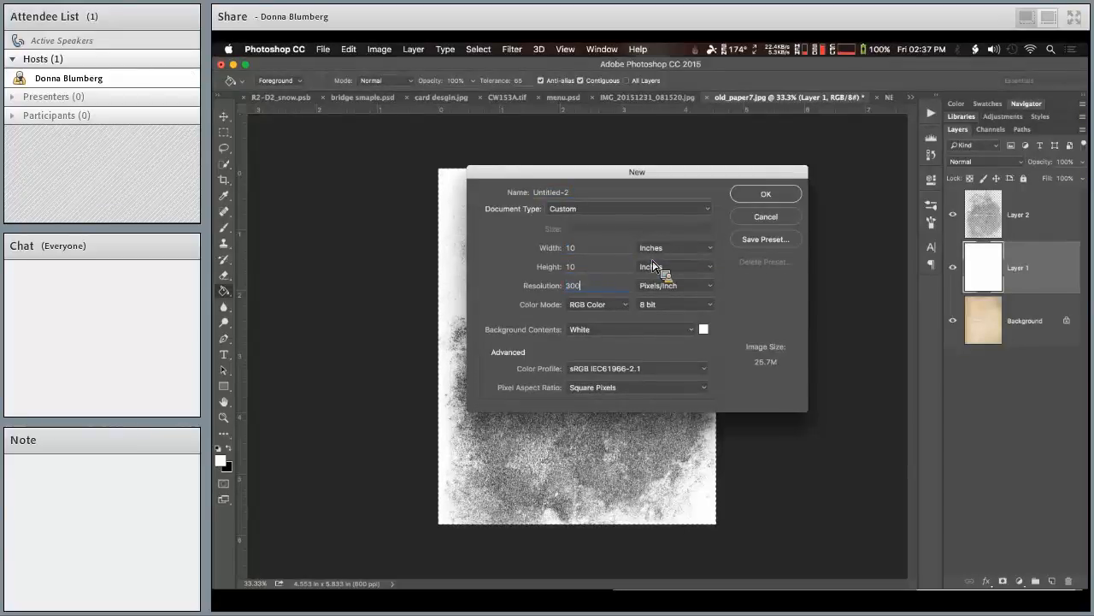
{"action": "key", "text": "Return"}
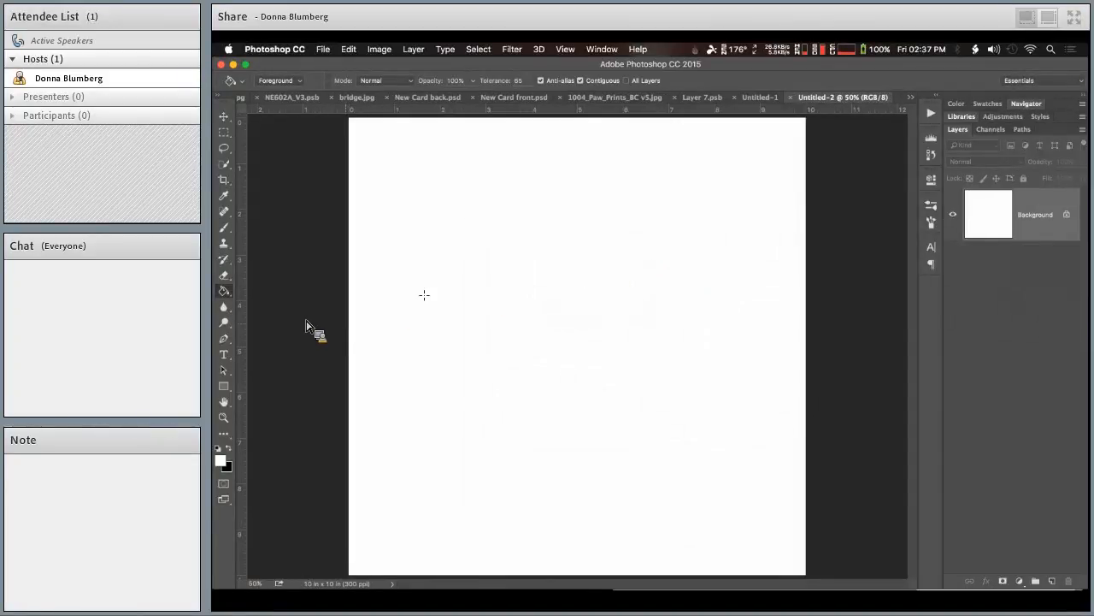
- Stamp the custom texture brush in black over the middle of the blank canvas and invert the image colors
{"action": "key", "text": "b"}
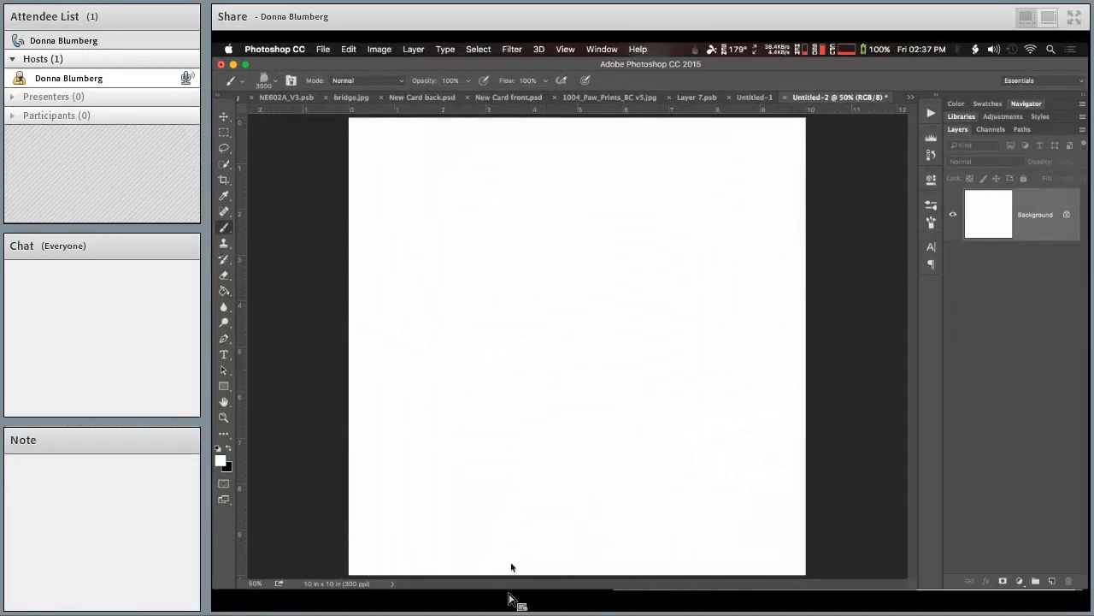
{"action": "key", "text": "c"}
{"action": "key", "text": "Escape"}
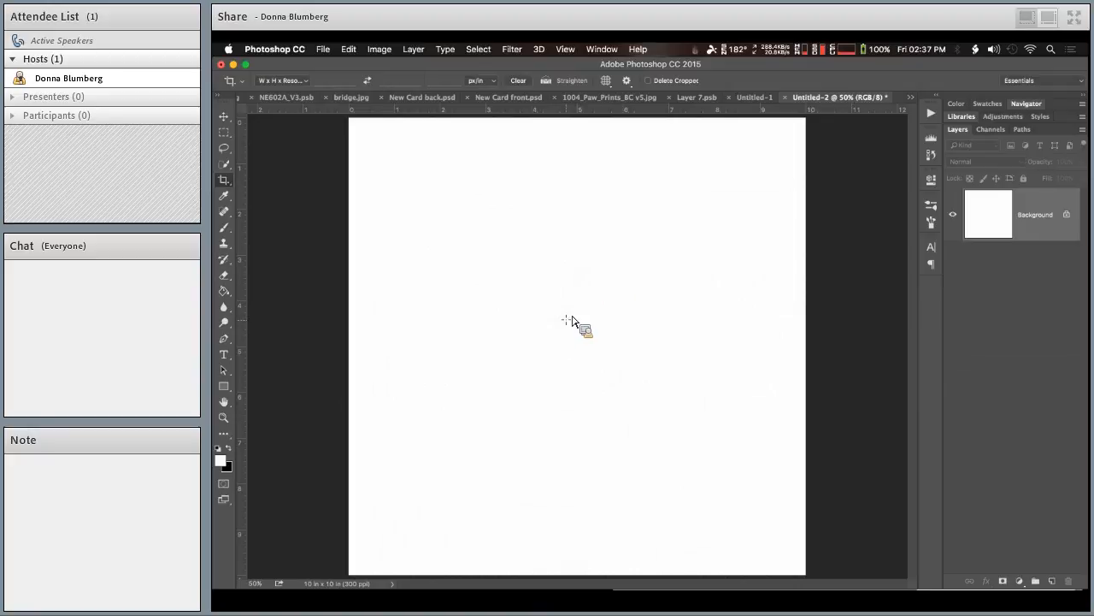
{"action": "key", "text": "b"}
{"action": "key", "text": "x"}
{"action": "left_click", "coordinate": [569, 326]}
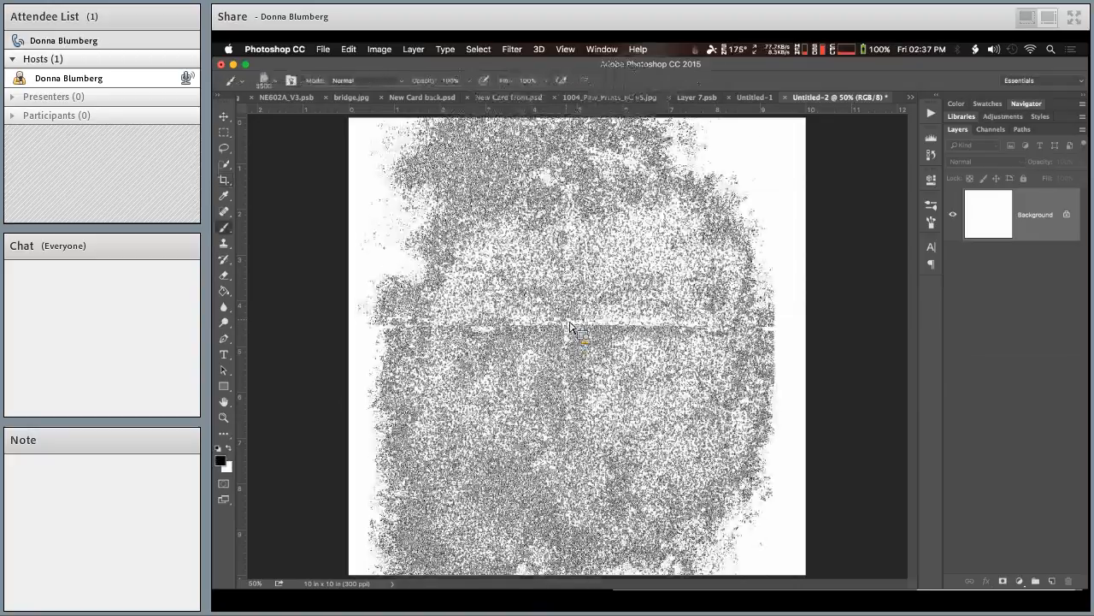
{"action": "left_click", "coordinate": [569, 326]}
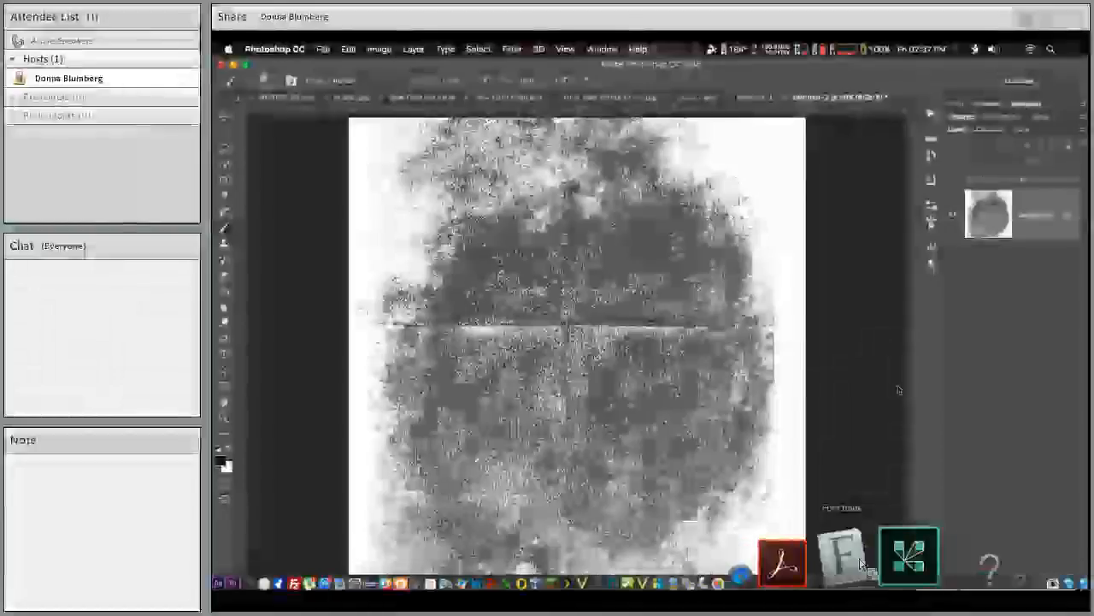
{"action": "key", "text": "super+i"}
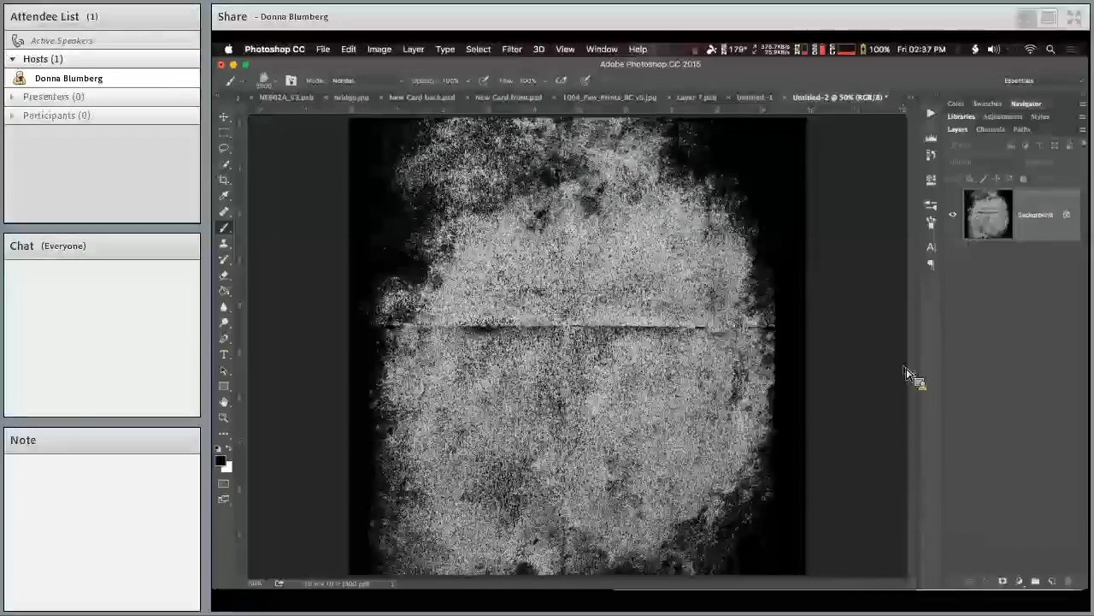
- Create another blank white document 60 by 60 inches at 300 pixels per inch
{"action": "key", "text": "super+n"}
{"action": "key", "text": "Tab"}
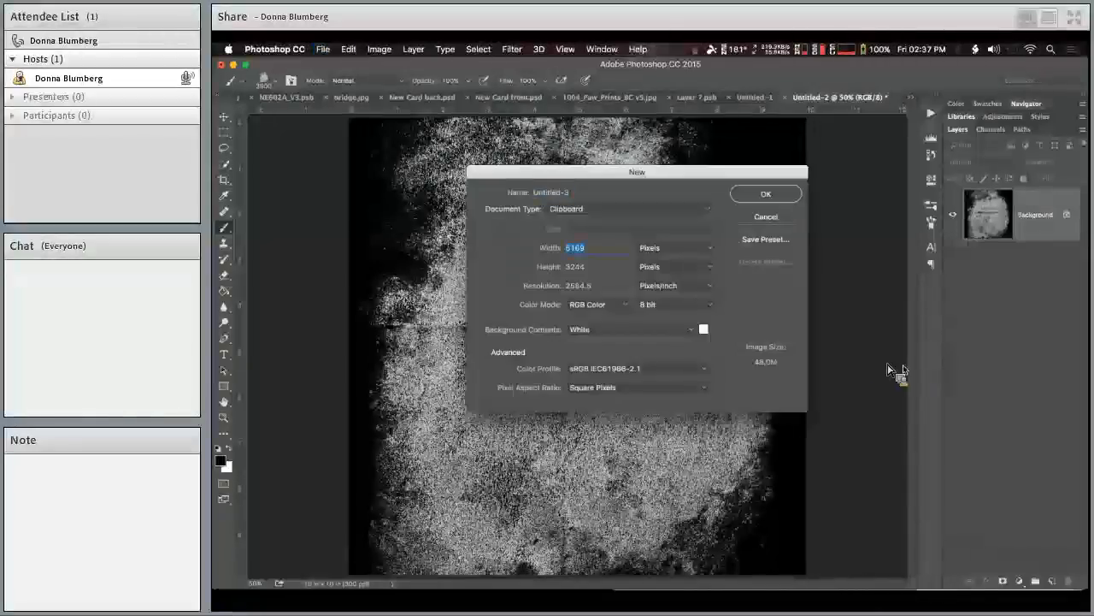
{"action": "left_click", "coordinate": [701, 250]}
{"action": "left_click", "coordinate": [702, 256]}
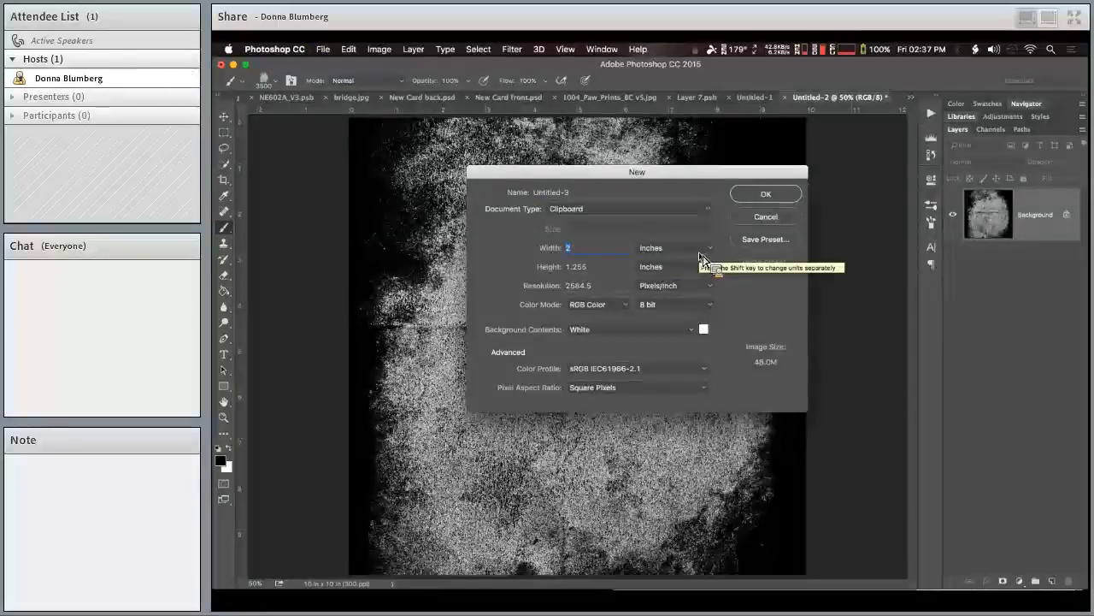
{"action": "key", "text": "Tab"}
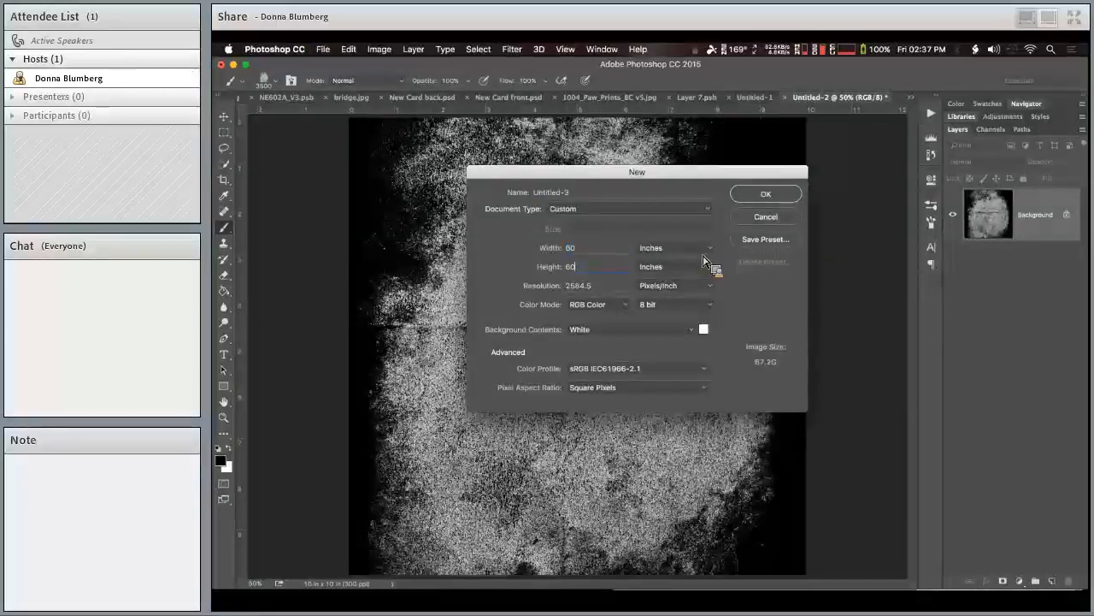
{"action": "key", "text": "Tab"}
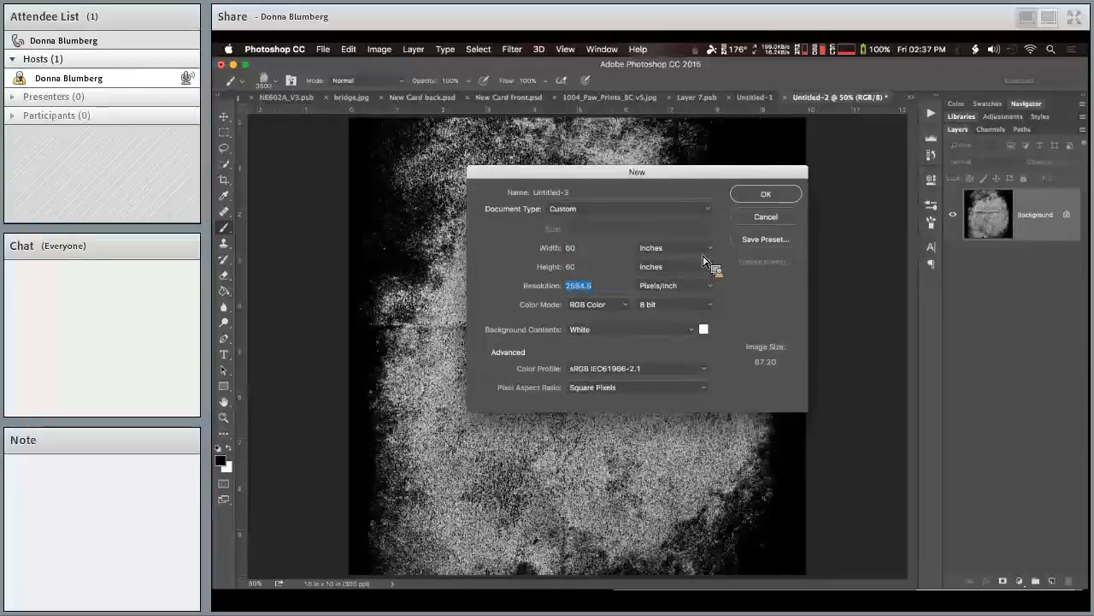
{"action": "type", "text": "300"}
{"action": "key", "text": "Return"}
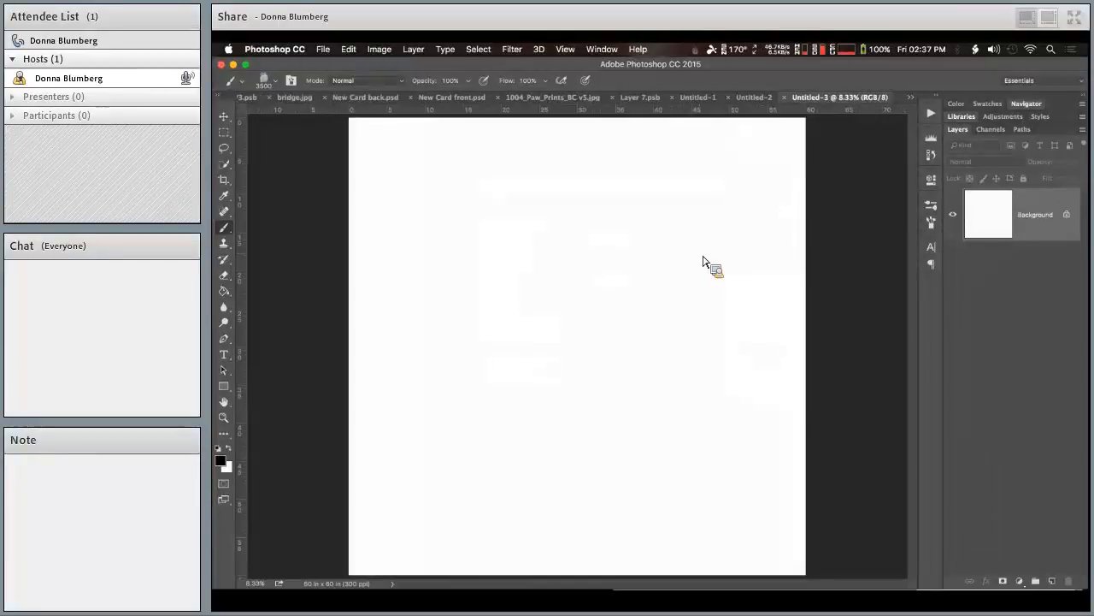
- Paint a black test stroke with the texture brush across the upper part of the canvas and undo it
{"action": "left_click_drag", "start_coordinate": [461, 229], "coordinate": [698, 221]}
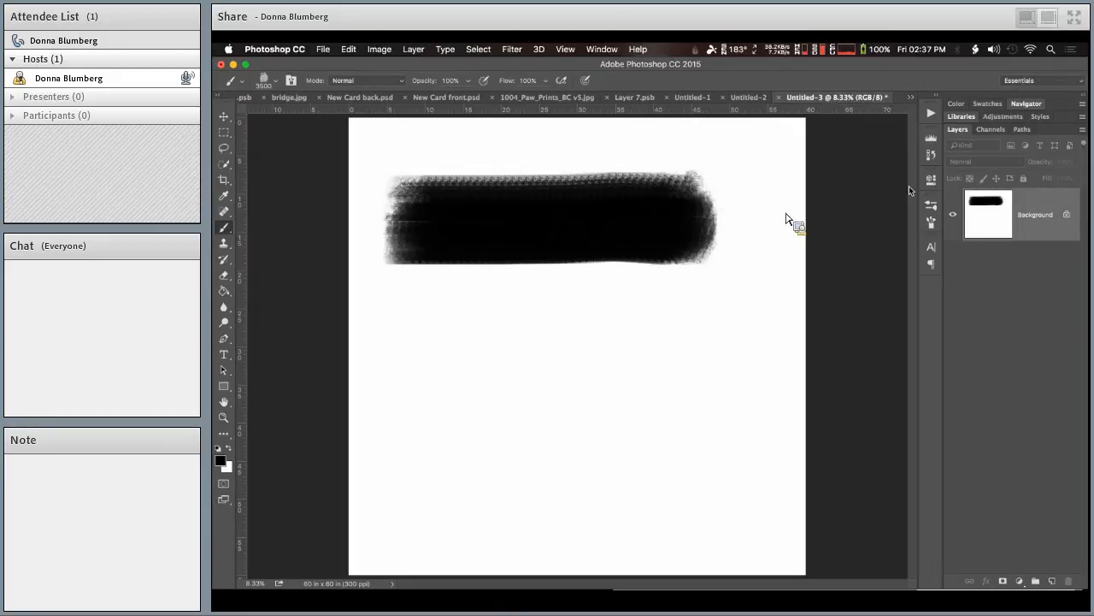
{"action": "key", "text": "super+z"}
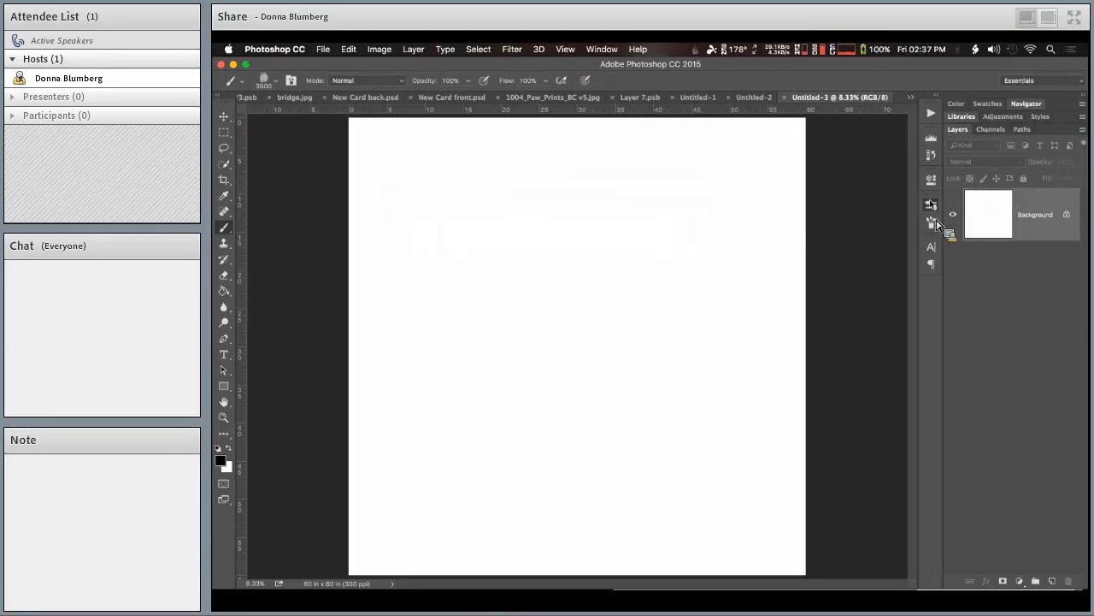
- Set the spacing of the texture brush tip to 71% in the brush settings
{"action": "left_click", "coordinate": [932, 205]}
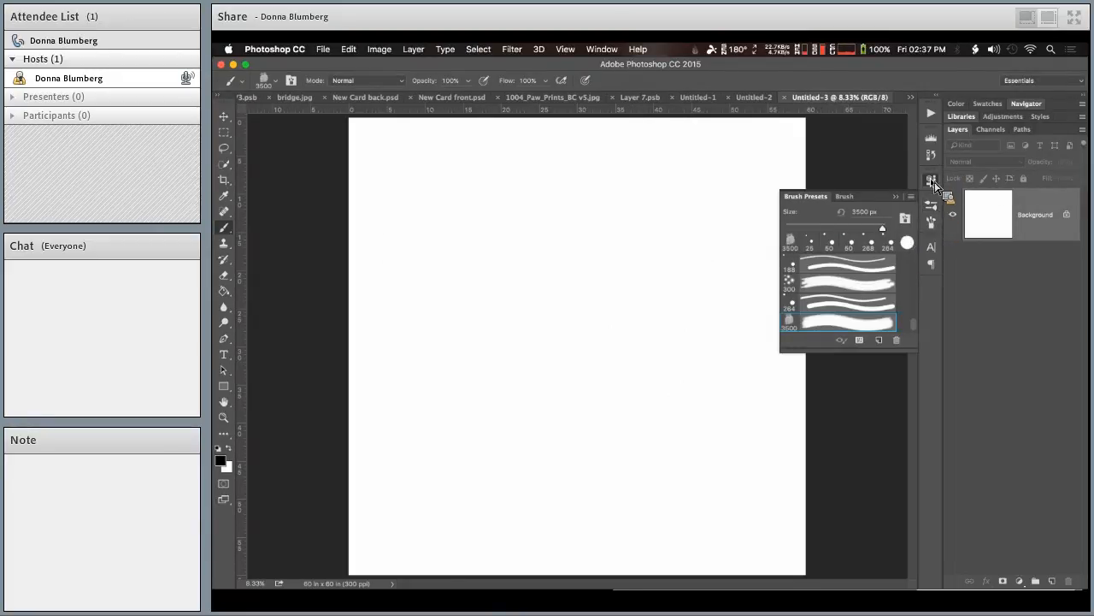
{"action": "left_click", "coordinate": [933, 181]}
{"action": "left_click", "coordinate": [933, 210]}
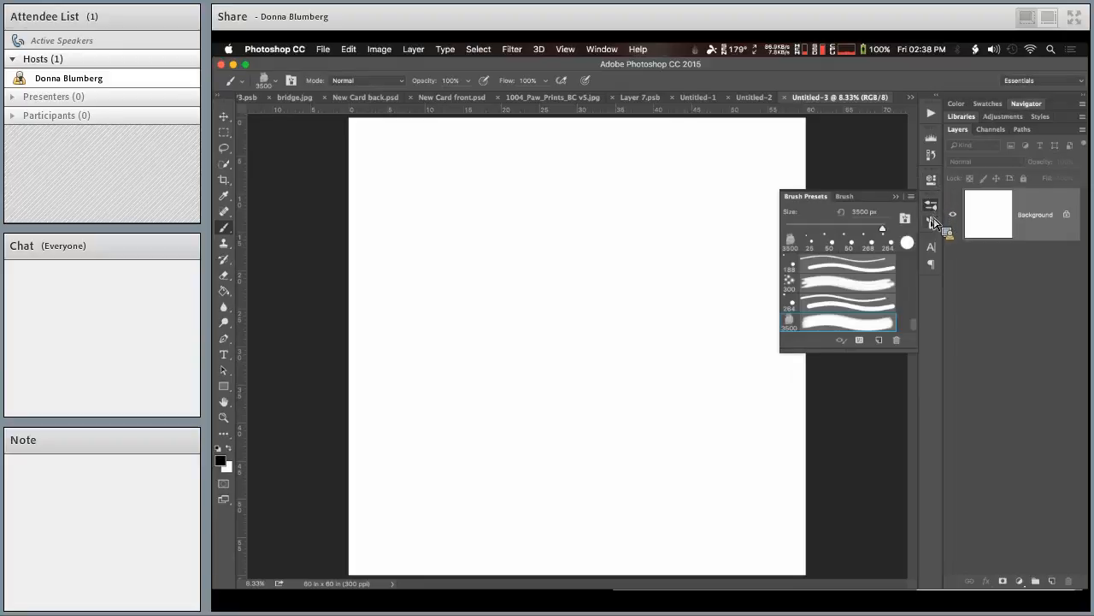
{"action": "left_click", "coordinate": [933, 220]}
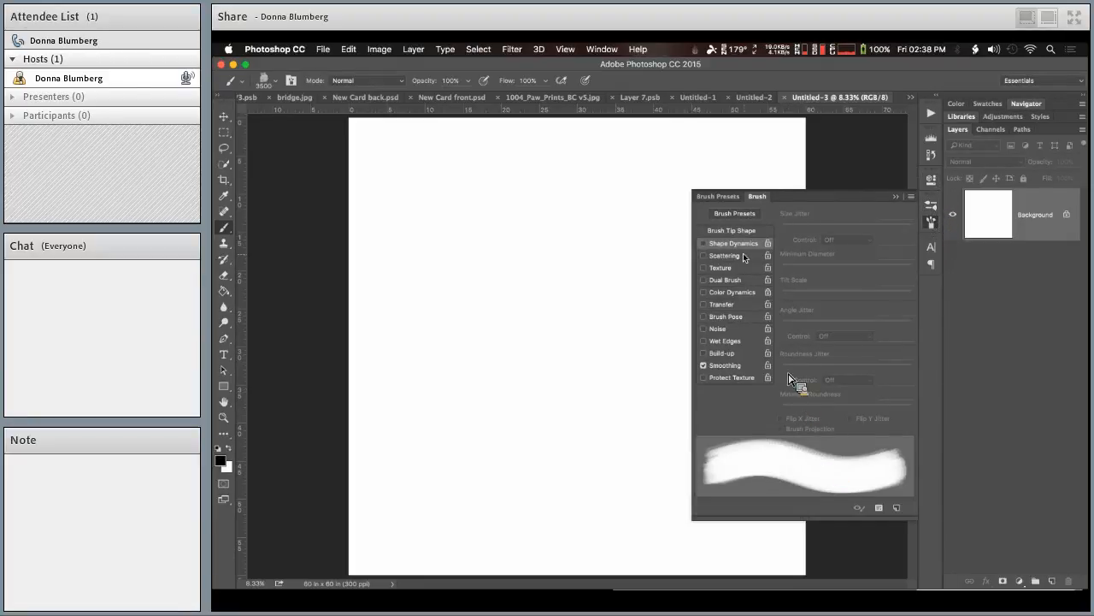
{"action": "left_click", "coordinate": [743, 229]}
{"action": "left_click_drag", "start_coordinate": [810, 400], "coordinate": [830, 407]}
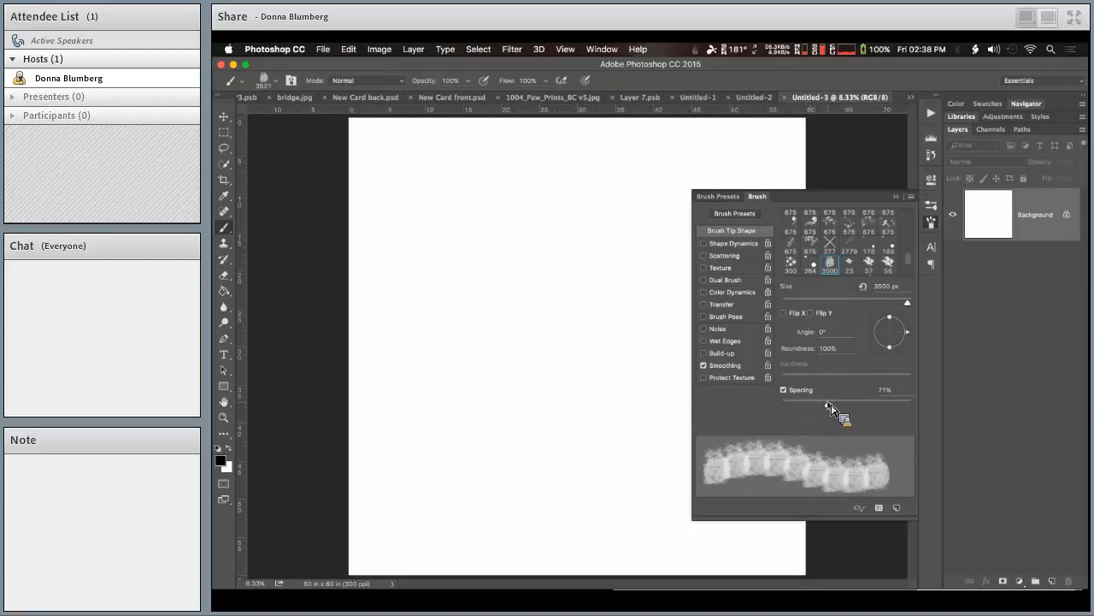
- Enable Shape Dynamics with a 17% size jitter and Scattering with a 94% scatter for the texture brush
{"action": "left_click", "coordinate": [736, 243]}
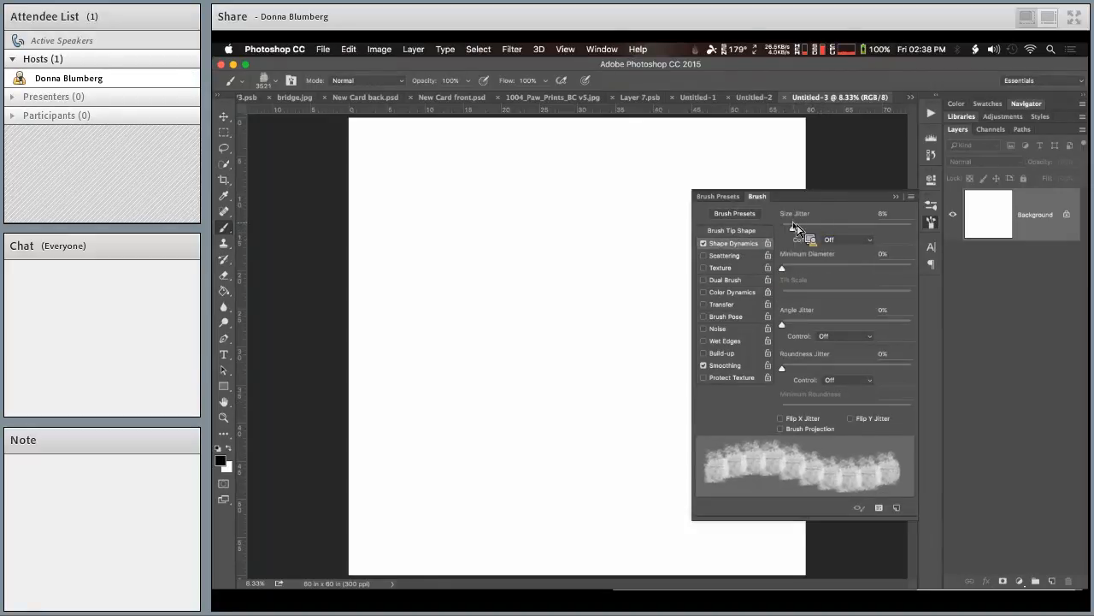
{"action": "left_click_drag", "start_coordinate": [805, 228], "coordinate": [808, 229]}
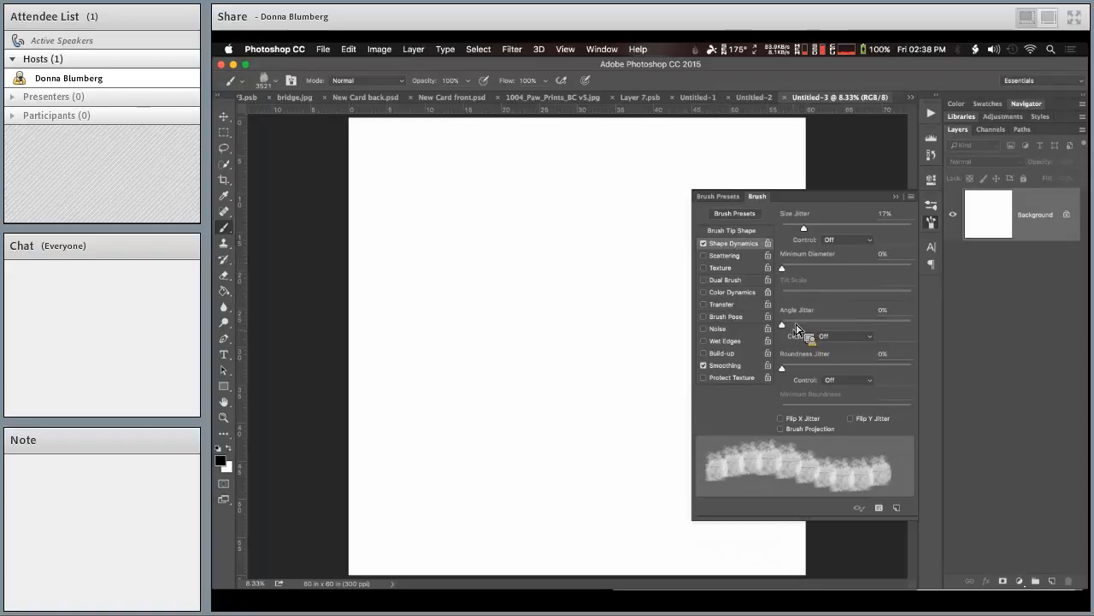
{"action": "left_click", "coordinate": [742, 256]}
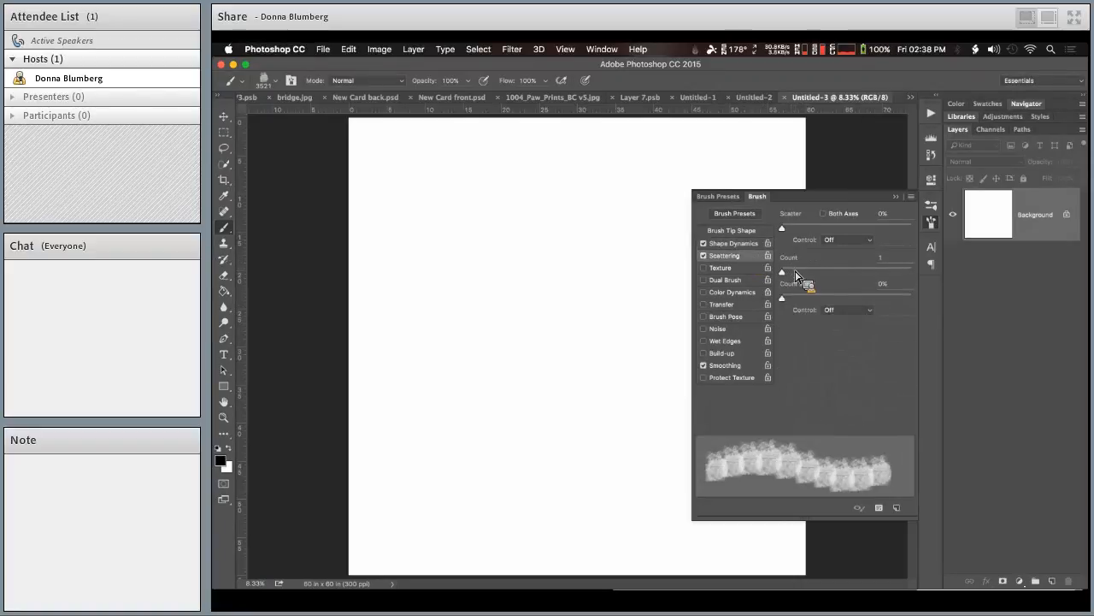
{"action": "mouse_move", "coordinate": [782, 227]}
{"action": "left_mouse_down"}
{"action": "mouse_move", "coordinate": [816, 229]}
{"action": "mouse_move", "coordinate": [795, 227]}
{"action": "left_mouse_up"}
{"action": "mouse_move", "coordinate": [782, 272]}
{"action": "left_mouse_down"}
{"action": "mouse_move", "coordinate": [795, 274]}
{"action": "mouse_move", "coordinate": [786, 286]}
{"action": "left_mouse_up"}
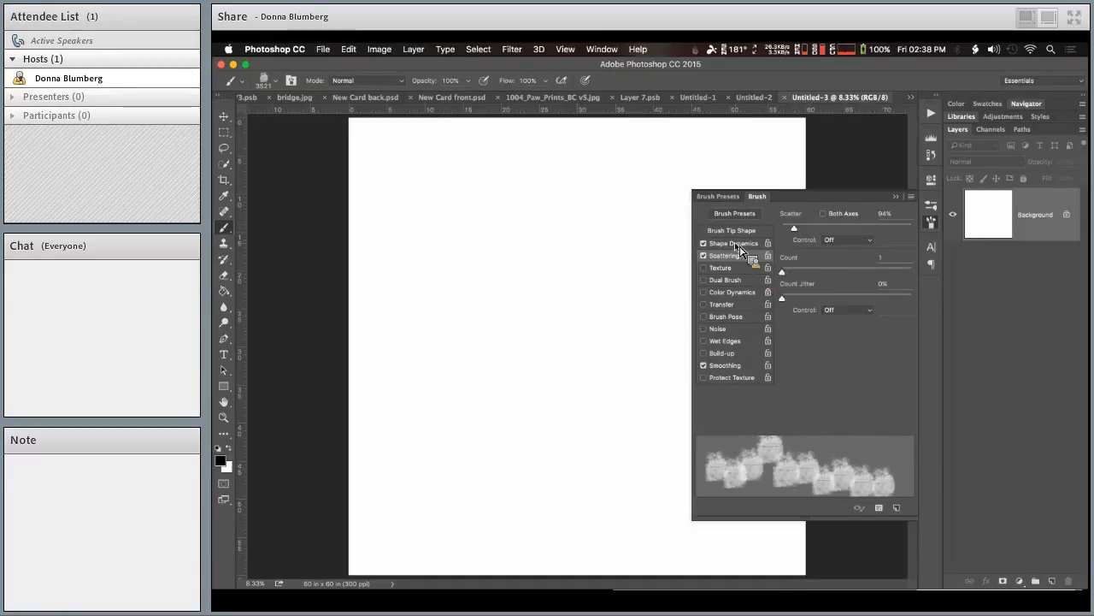
- Set the brush's angle jitter to 28% and paint black scattered texture over the middle of the canvas
{"action": "left_click", "coordinate": [734, 244]}
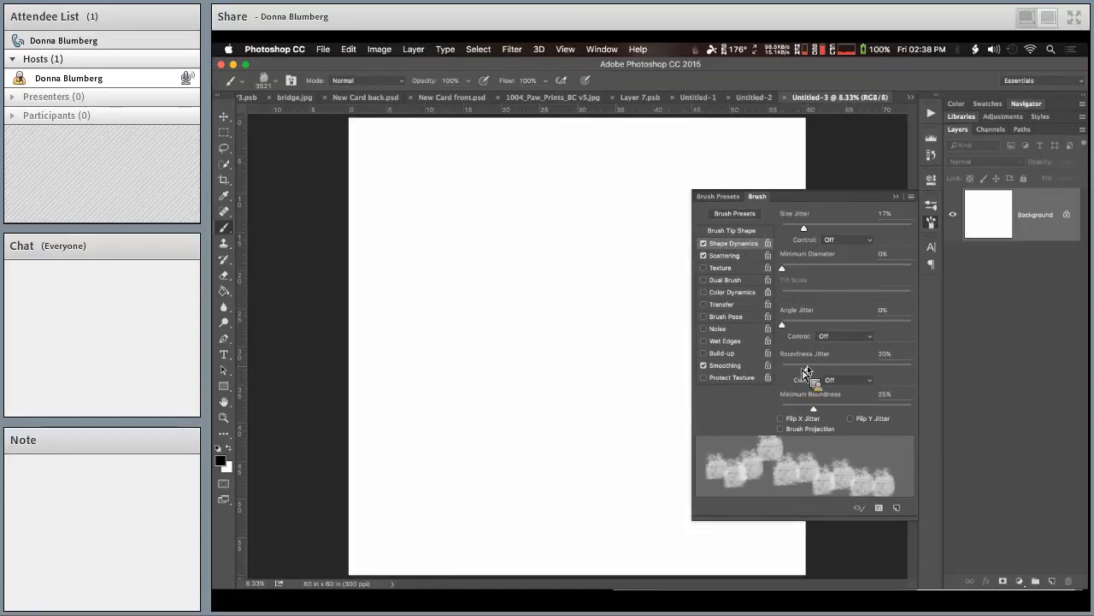
{"action": "left_click_drag", "start_coordinate": [783, 329], "coordinate": [818, 325]}
{"action": "mouse_move", "coordinate": [445, 155]}
{"action": "left_mouse_down"}
{"action": "mouse_move", "coordinate": [484, 244]}
{"action": "mouse_move", "coordinate": [432, 301]}
{"action": "mouse_move", "coordinate": [551, 177]}
{"action": "mouse_move", "coordinate": [410, 342]}
{"action": "mouse_move", "coordinate": [530, 347]}
{"action": "mouse_move", "coordinate": [523, 359]}
{"action": "mouse_move", "coordinate": [644, 282]}
{"action": "mouse_move", "coordinate": [633, 436]}
{"action": "mouse_move", "coordinate": [602, 243]}
{"action": "mouse_move", "coordinate": [556, 223]}
{"action": "mouse_move", "coordinate": [596, 199]}
{"action": "mouse_move", "coordinate": [598, 381]}
{"action": "mouse_move", "coordinate": [504, 466]}
{"action": "mouse_move", "coordinate": [425, 354]}
{"action": "mouse_move", "coordinate": [442, 376]}
{"action": "mouse_move", "coordinate": [590, 458]}
{"action": "mouse_move", "coordinate": [569, 453]}
{"action": "left_mouse_up"}
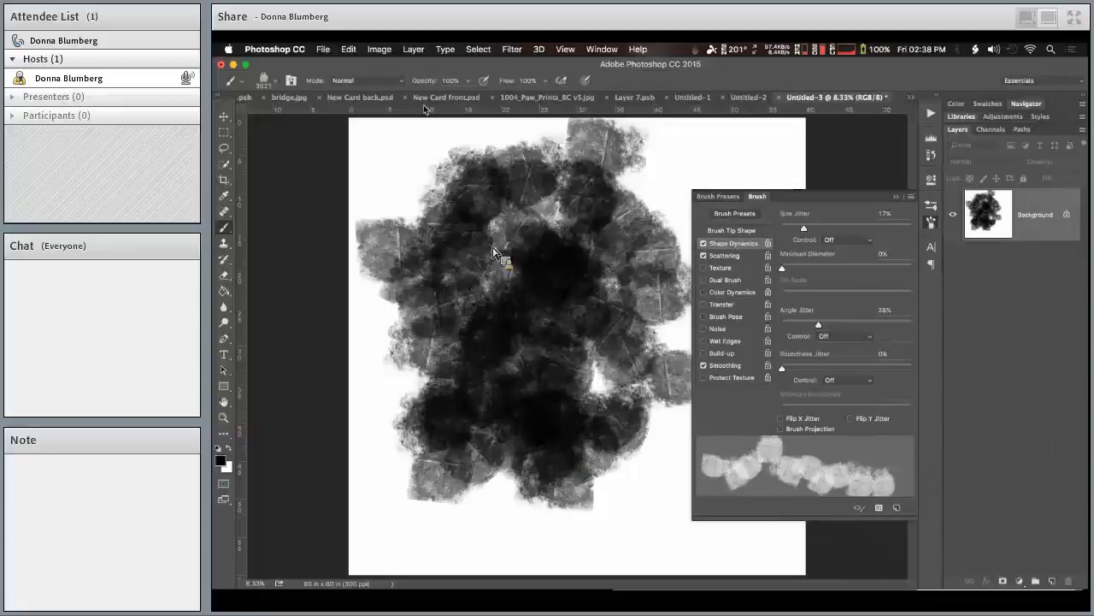
- Reduce the brush opacity to 63% and paint dark blue texture over the upper-left part of the black texture
{"action": "left_click_drag", "start_coordinate": [431, 82], "coordinate": [421, 83]}
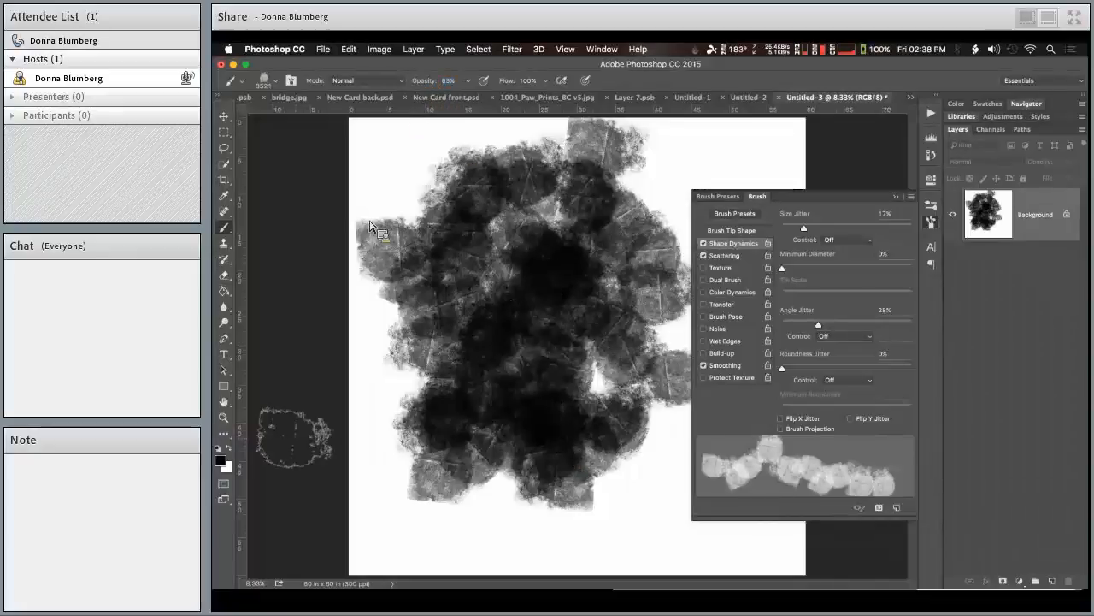
{"action": "left_click", "coordinate": [221, 462]}
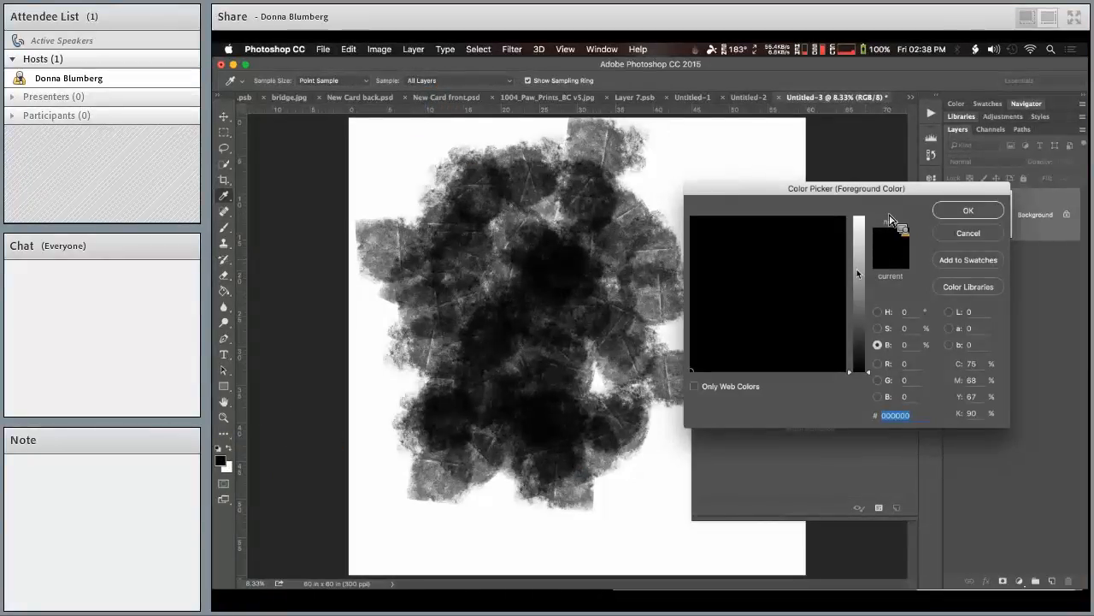
{"action": "left_click", "coordinate": [866, 313]}
{"action": "left_click_drag", "start_coordinate": [800, 240], "coordinate": [797, 215]}
{"action": "left_click", "coordinate": [969, 211]}
{"action": "mouse_move", "coordinate": [598, 235]}
{"action": "left_mouse_down"}
{"action": "mouse_move", "coordinate": [521, 201]}
{"action": "mouse_move", "coordinate": [542, 244]}
{"action": "mouse_move", "coordinate": [469, 376]}
{"action": "mouse_move", "coordinate": [489, 325]}
{"action": "mouse_move", "coordinate": [456, 236]}
{"action": "mouse_move", "coordinate": [369, 304]}
{"action": "mouse_move", "coordinate": [385, 353]}
{"action": "mouse_move", "coordinate": [376, 308]}
{"action": "mouse_move", "coordinate": [488, 128]}
{"action": "left_mouse_up"}
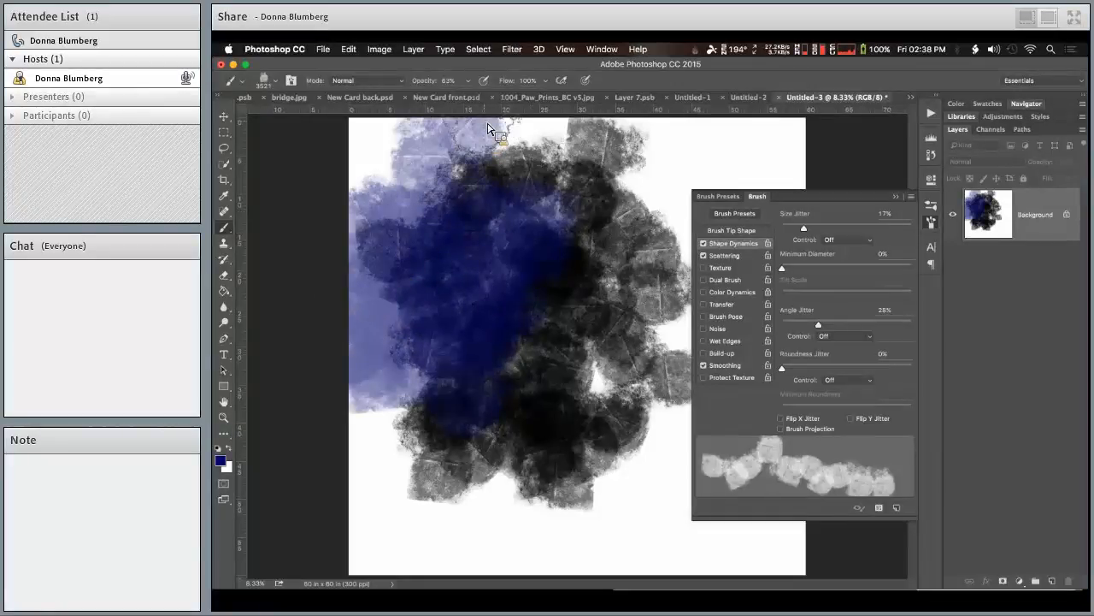
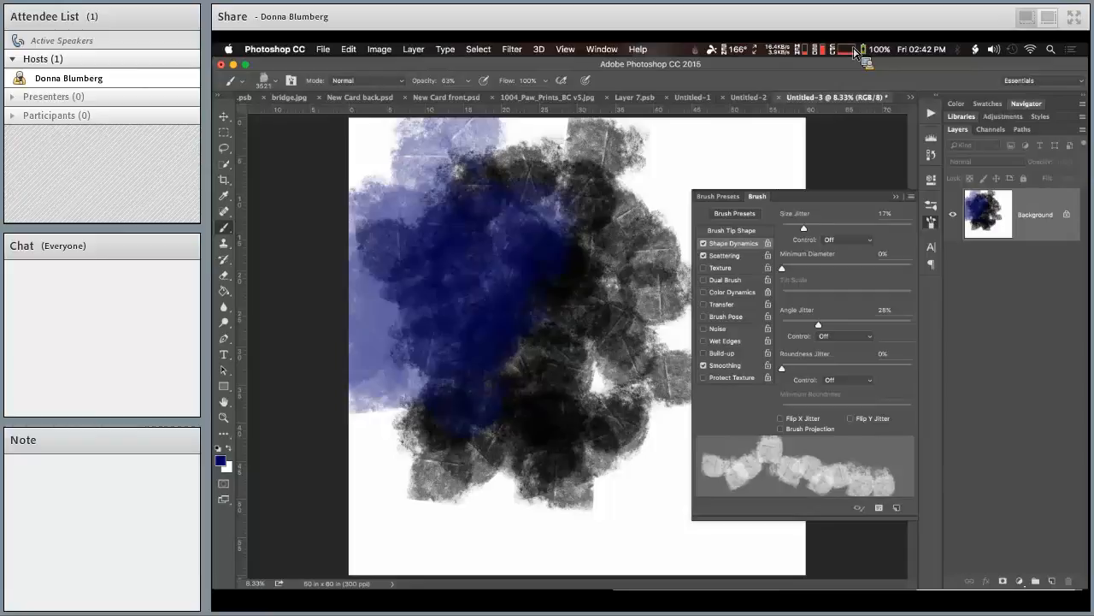
- Show the document history and try raising History States to 1000 in the Performance preferences, cancelling the change
{"action": "left_click", "coordinate": [932, 222]}
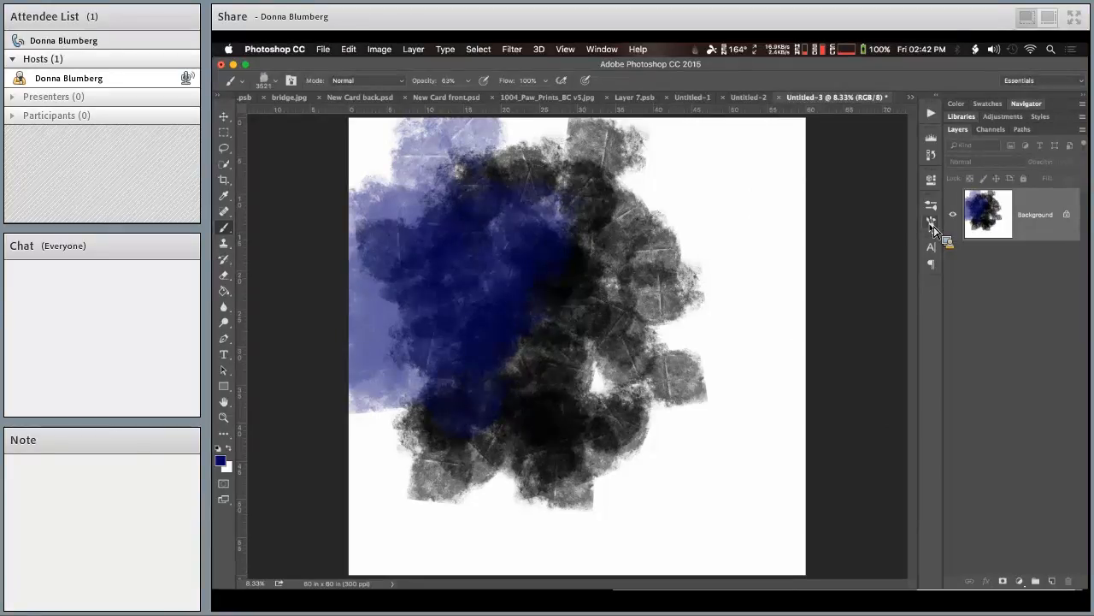
{"action": "left_click_drag", "start_coordinate": [933, 229], "coordinate": [967, 154]}
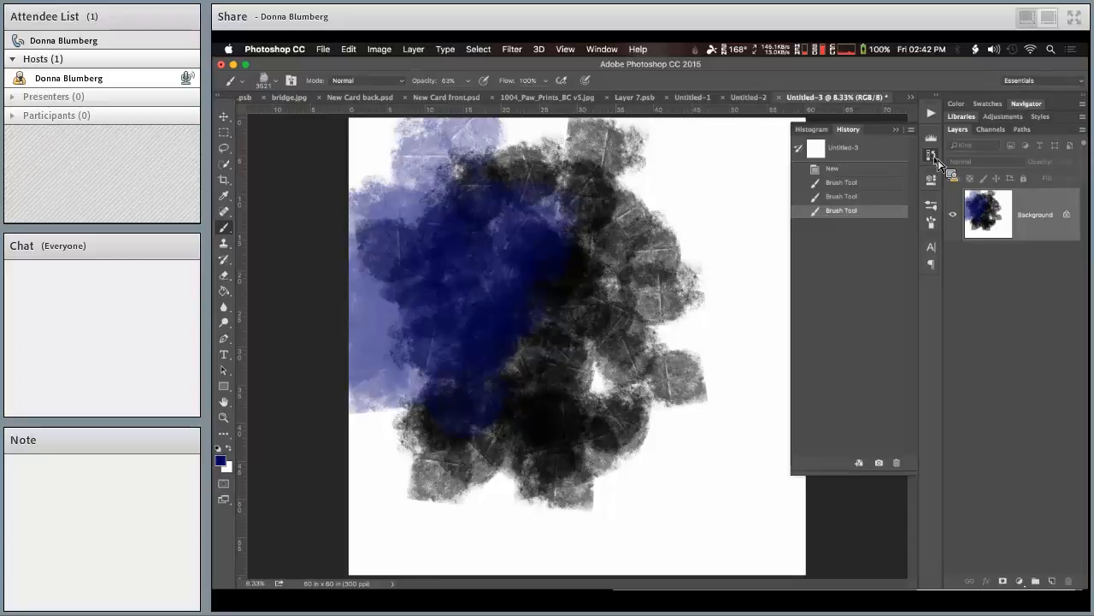
{"action": "left_click", "coordinate": [325, 49]}
{"action": "mouse_move", "coordinate": [274, 49]}
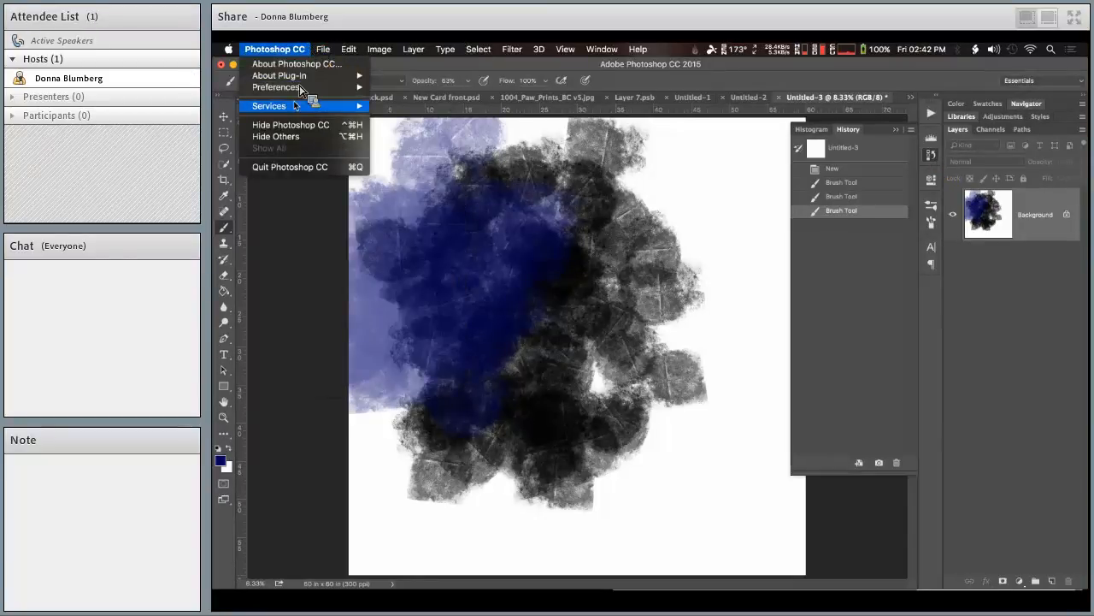
{"action": "mouse_move", "coordinate": [297, 88]}
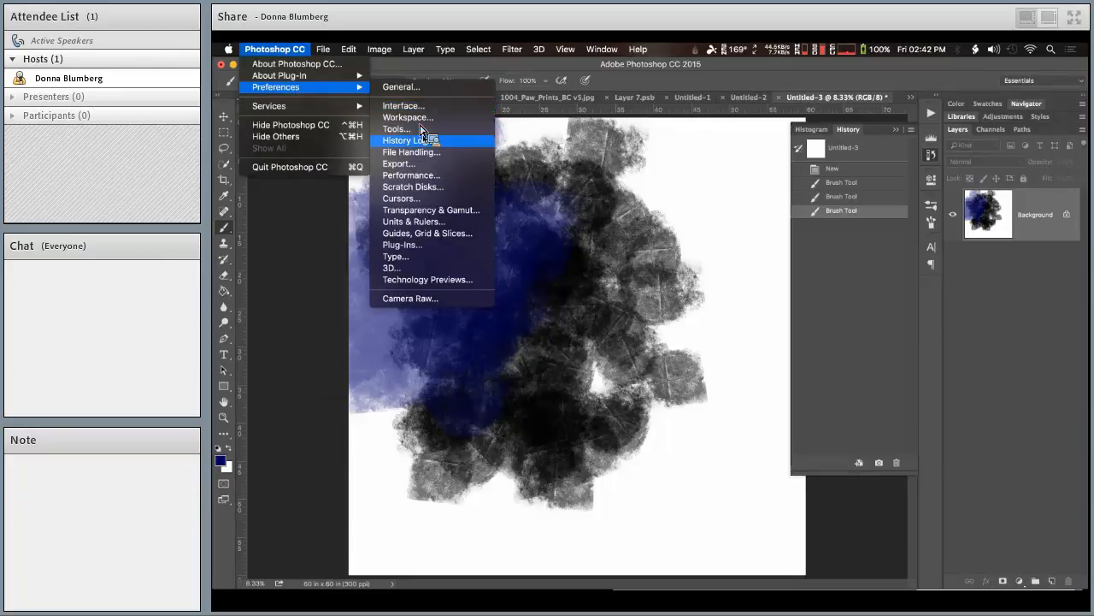
{"action": "left_click", "coordinate": [427, 142]}
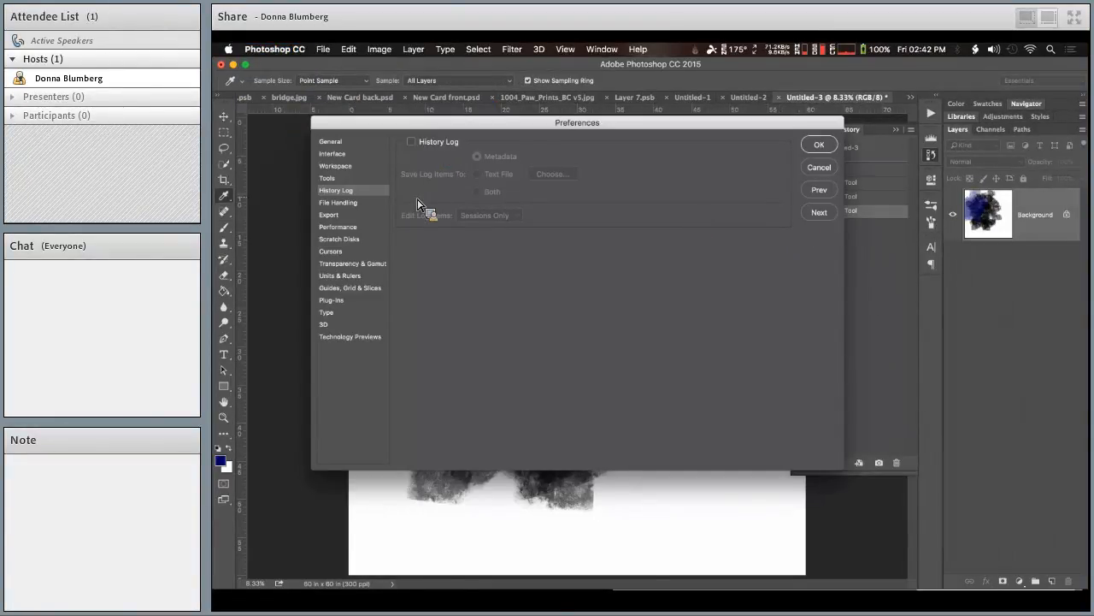
{"action": "left_click", "coordinate": [357, 205]}
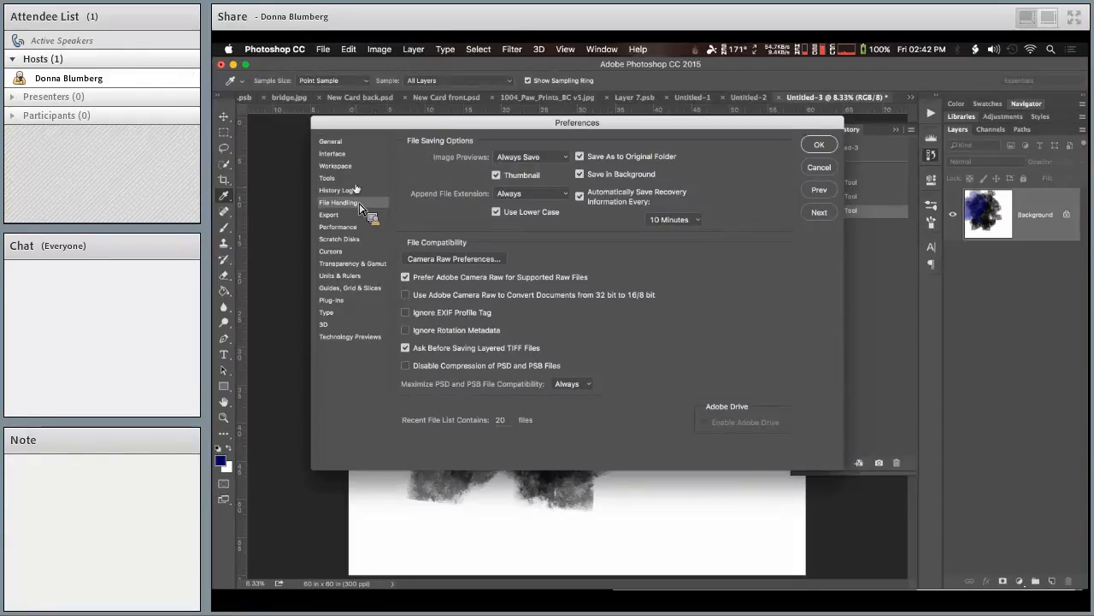
{"action": "left_click", "coordinate": [348, 154]}
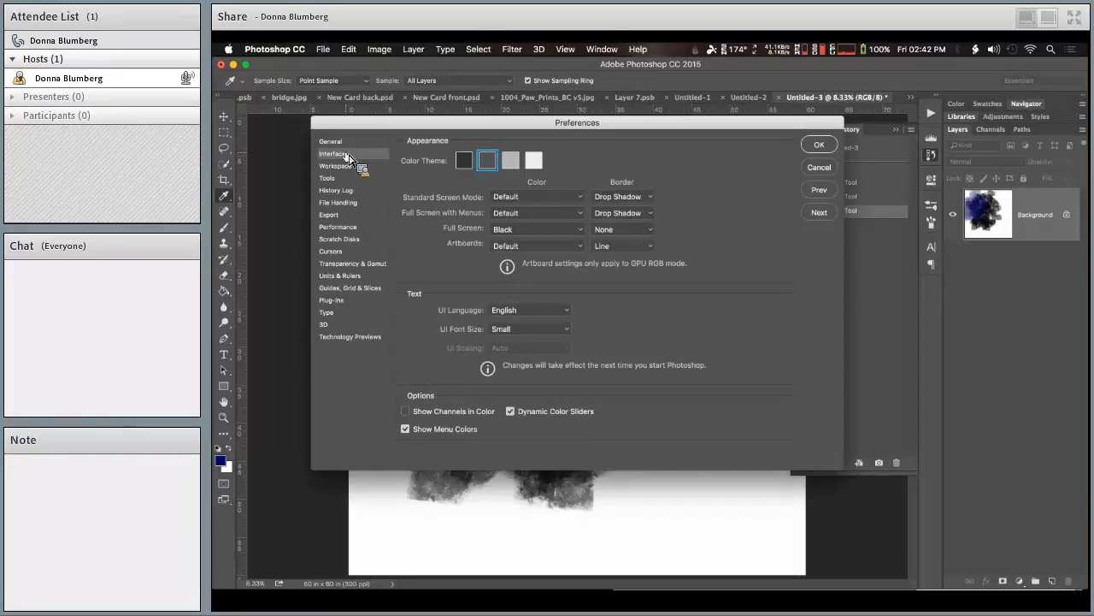
{"action": "left_click", "coordinate": [345, 228]}
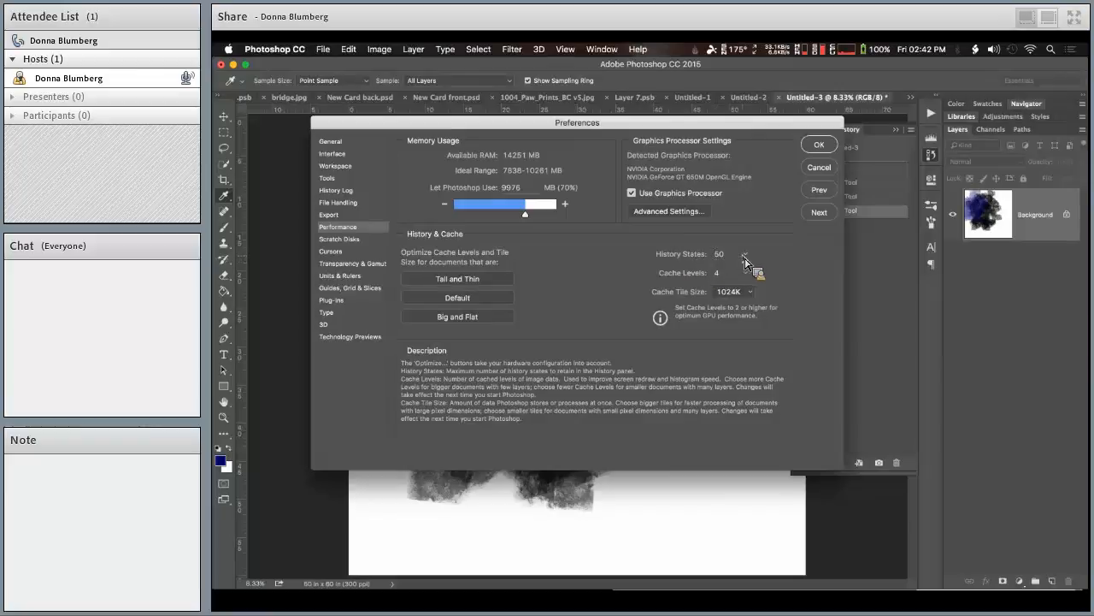
{"action": "left_click_drag", "start_coordinate": [745, 259], "coordinate": [808, 277]}
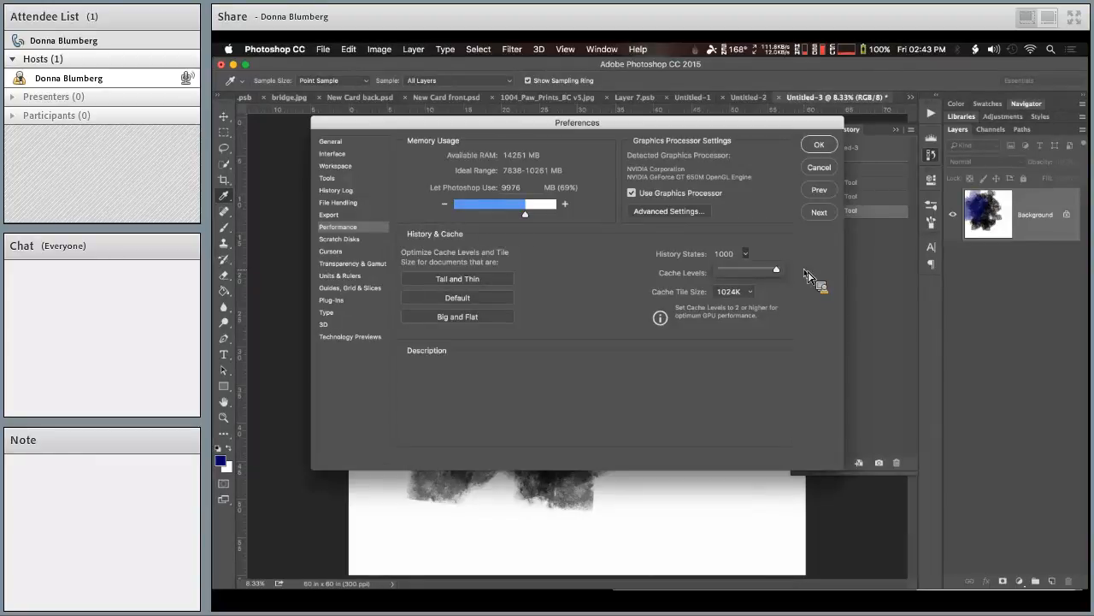
{"action": "left_click", "coordinate": [827, 168]}
- Review the History Options for automatic snapshots and non-linear history
{"action": "left_click_drag", "start_coordinate": [889, 162], "coordinate": [906, 135]}
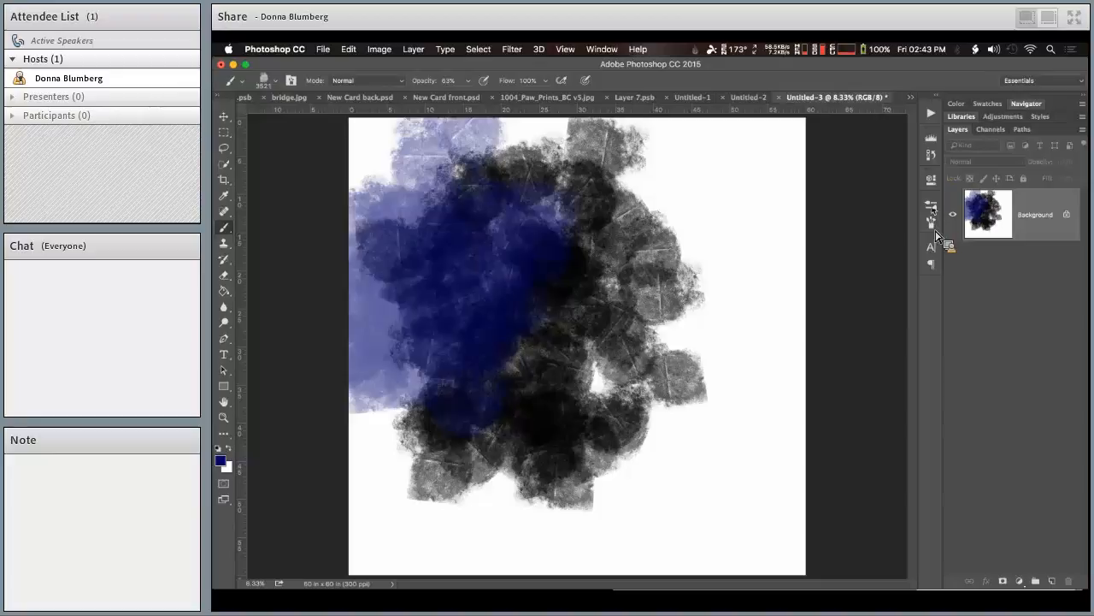
{"action": "left_click", "coordinate": [932, 154]}
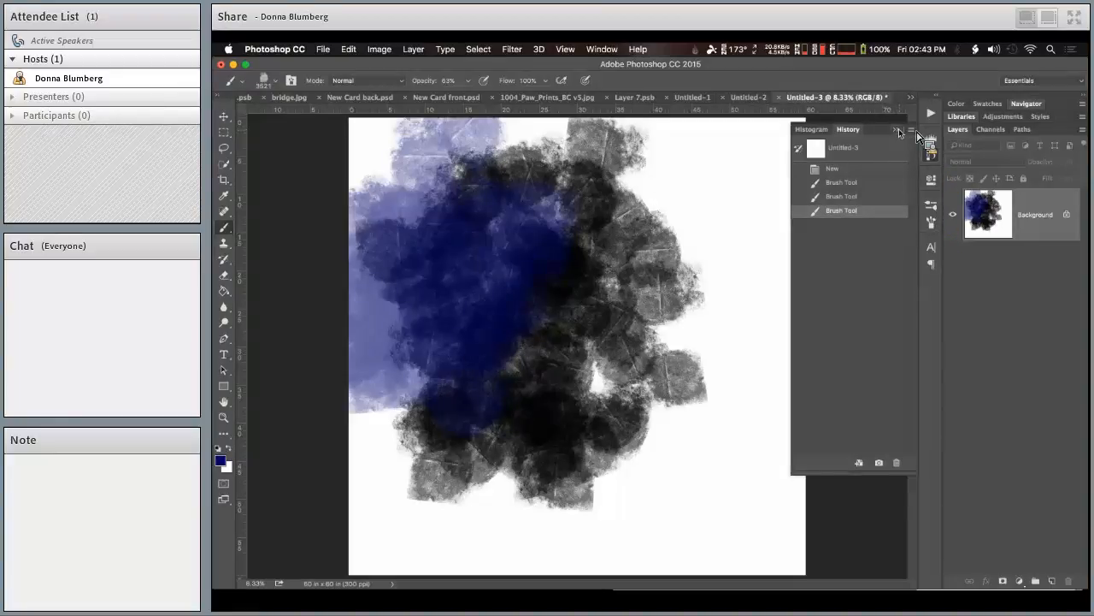
{"action": "left_click", "coordinate": [898, 129]}
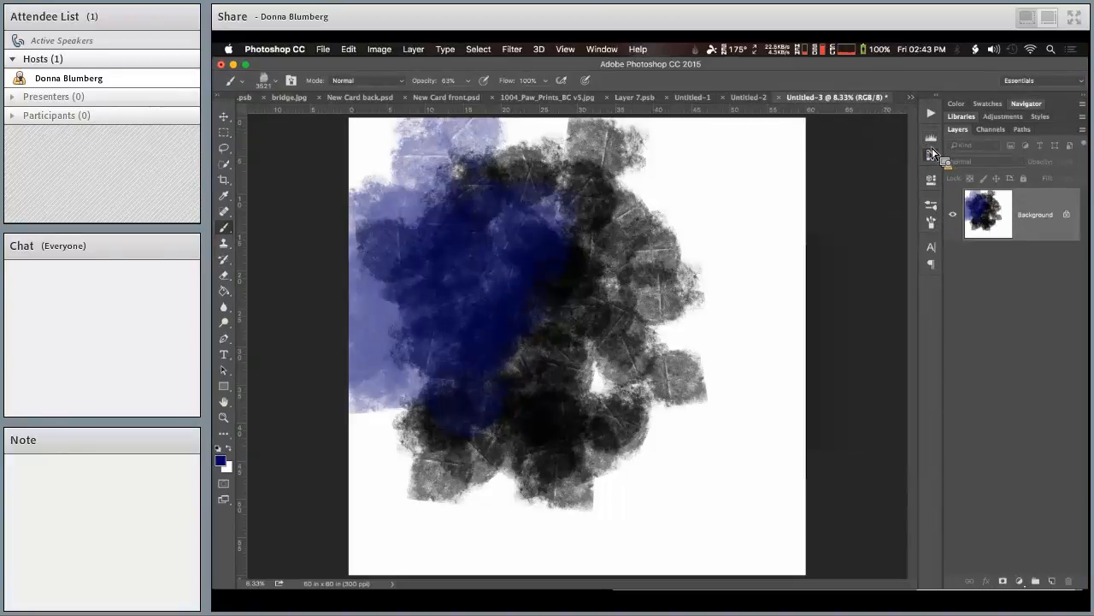
{"action": "left_click", "coordinate": [931, 152]}
{"action": "left_click", "coordinate": [913, 131]}
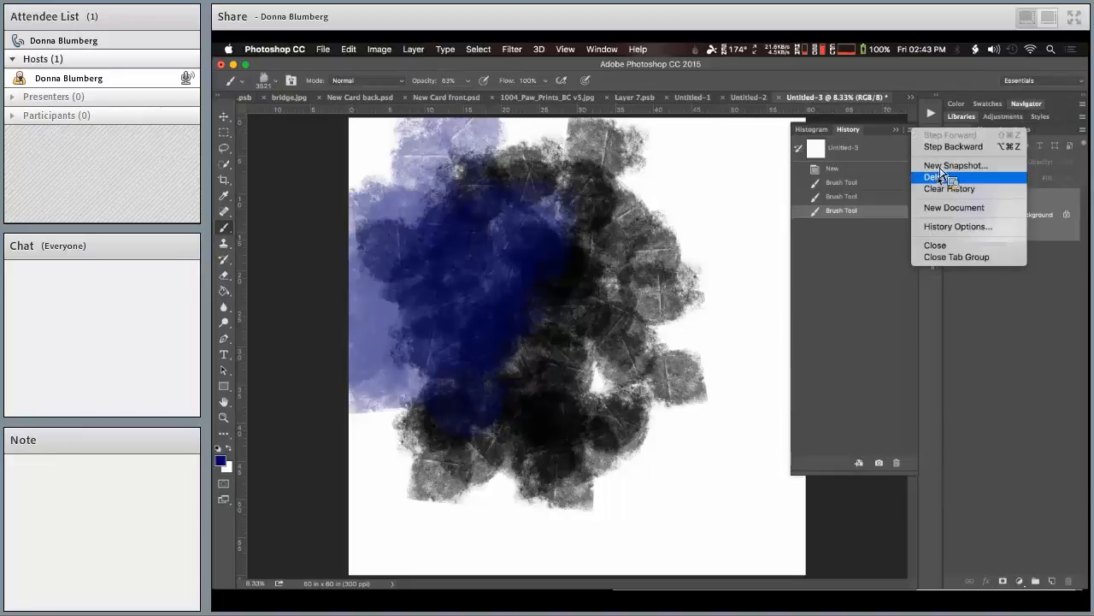
{"action": "left_click", "coordinate": [949, 227]}
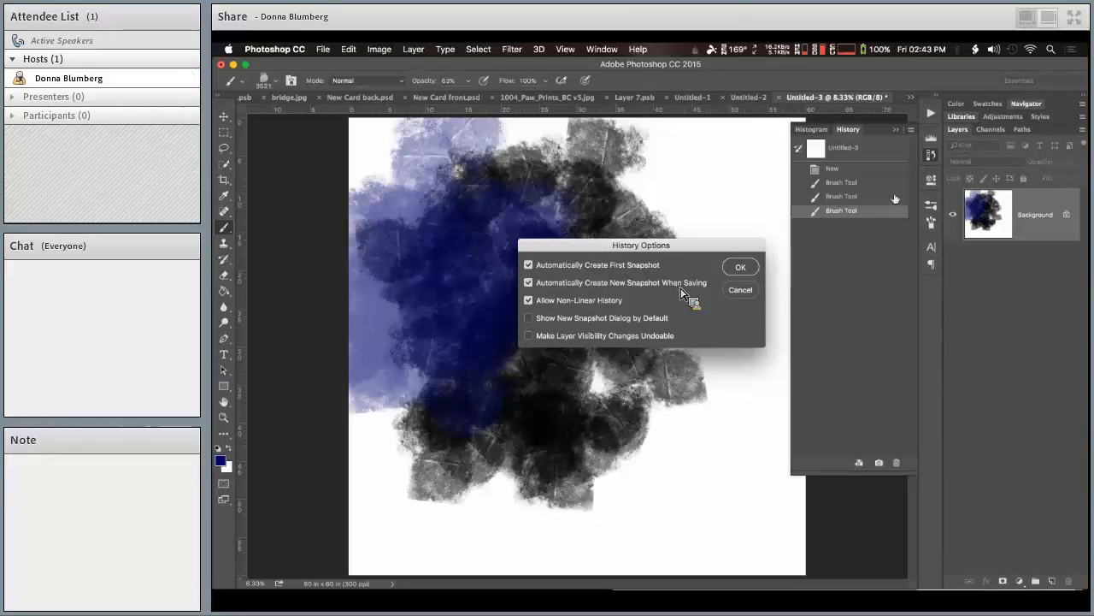
{"action": "left_click", "coordinate": [741, 267]}
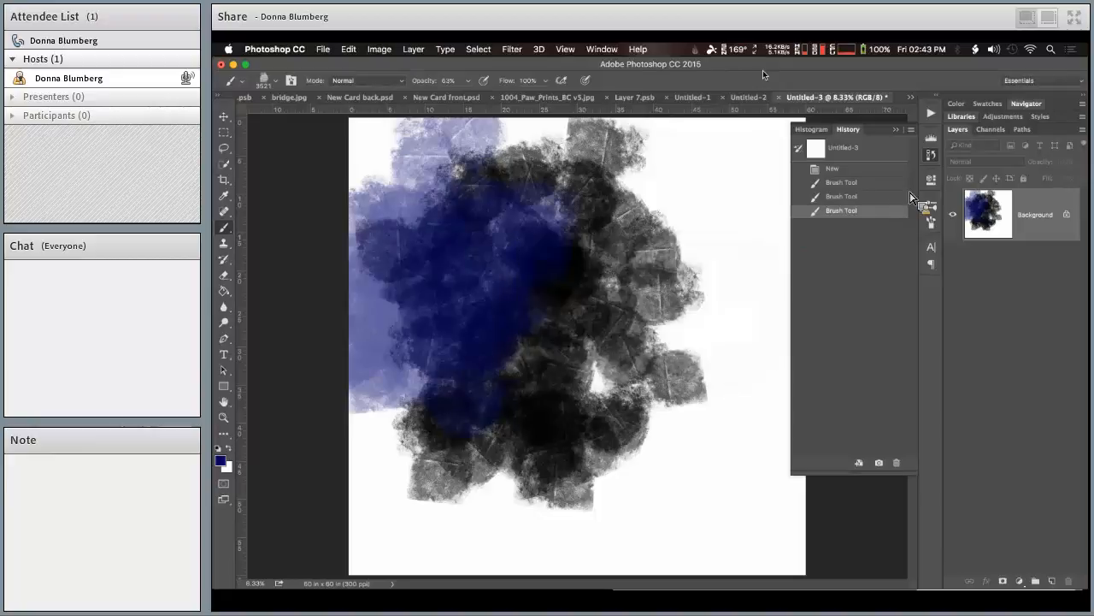
- Take a history snapshot of the painting and brush more dark blue texture over its right side
{"action": "left_click", "coordinate": [882, 465]}
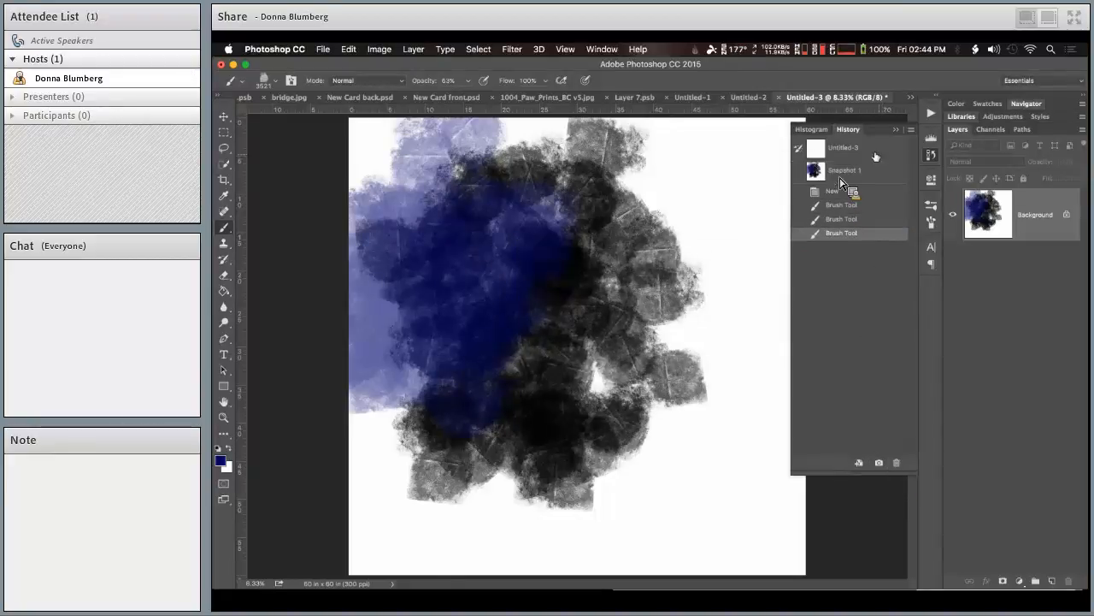
{"action": "mouse_move", "coordinate": [637, 404]}
{"action": "left_mouse_down"}
{"action": "mouse_move", "coordinate": [568, 463]}
{"action": "mouse_move", "coordinate": [595, 453]}
{"action": "left_mouse_up"}
{"action": "mouse_move", "coordinate": [713, 436]}
{"action": "left_mouse_down"}
{"action": "mouse_move", "coordinate": [465, 290]}
{"action": "mouse_move", "coordinate": [569, 359]}
{"action": "left_mouse_up"}
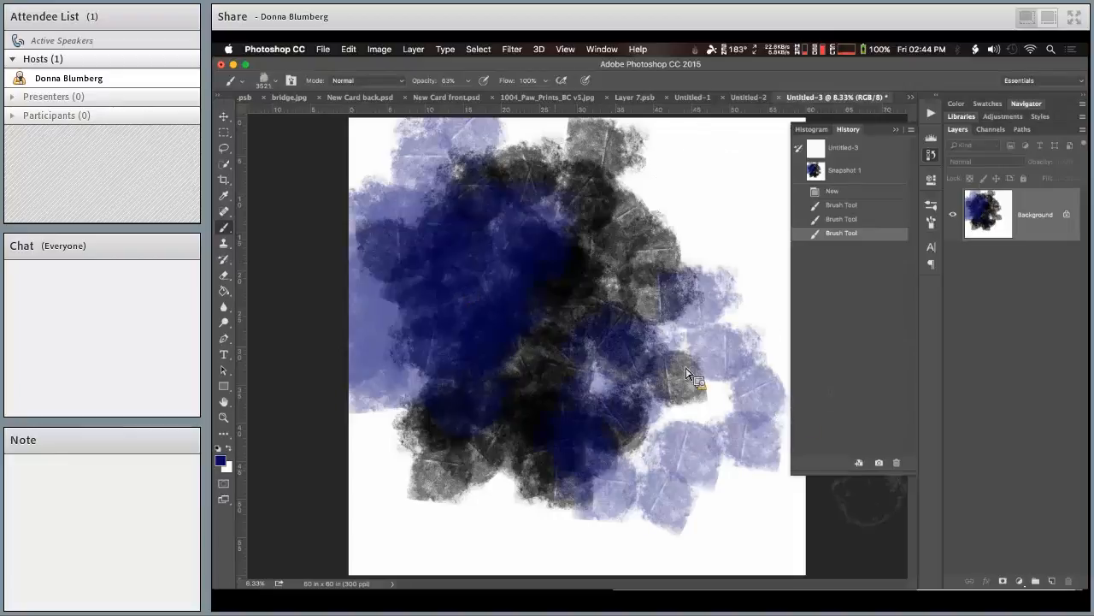
- Take a second history snapshot and return the painting to the first snapshot
{"action": "left_click", "coordinate": [879, 463]}
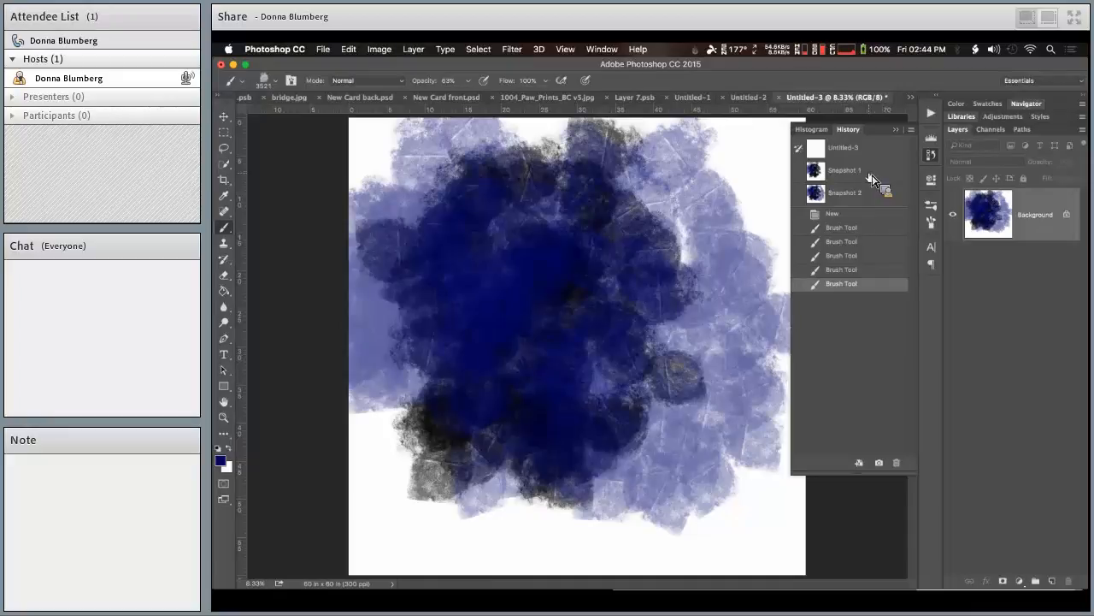
{"action": "left_click", "coordinate": [869, 174]}
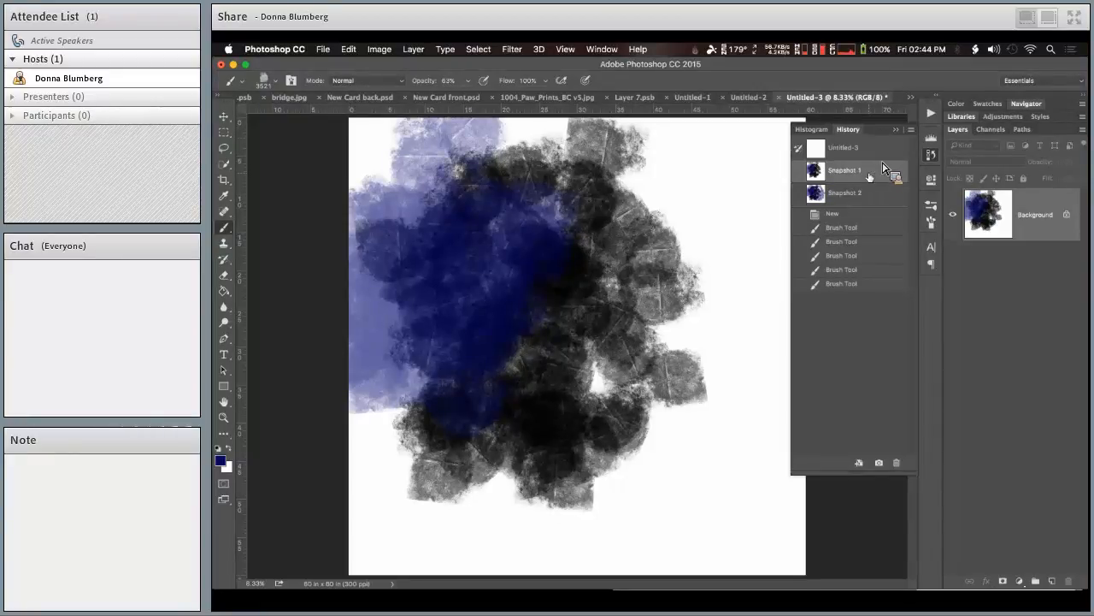
- Review the Allow Non-Linear History setting in the History Options and close the dialog without changes
{"action": "left_click", "coordinate": [898, 131]}
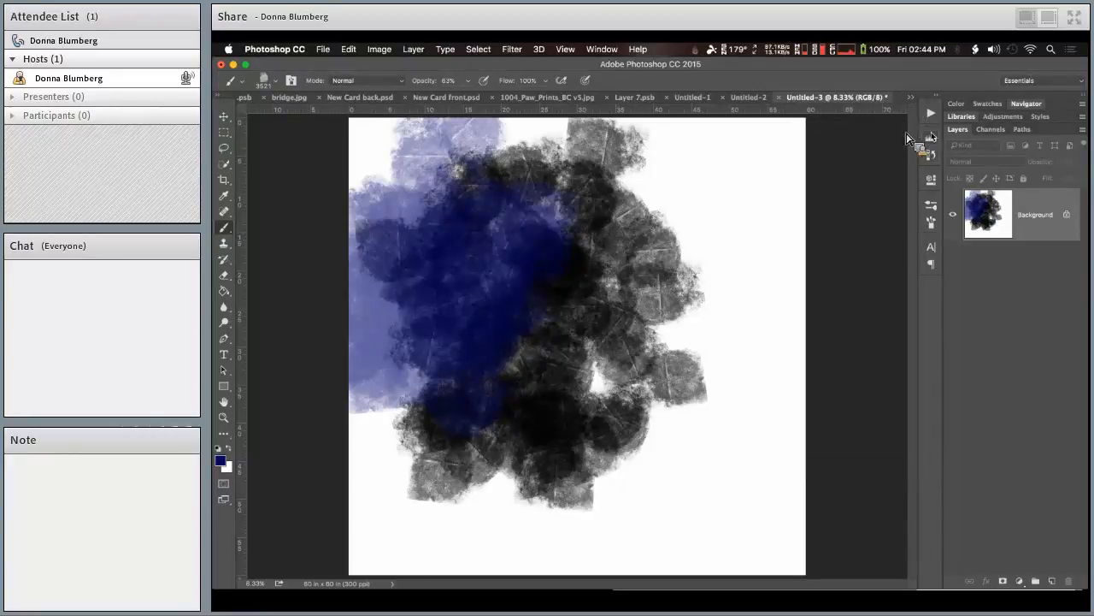
{"action": "left_click", "coordinate": [932, 147]}
{"action": "left_click", "coordinate": [912, 129]}
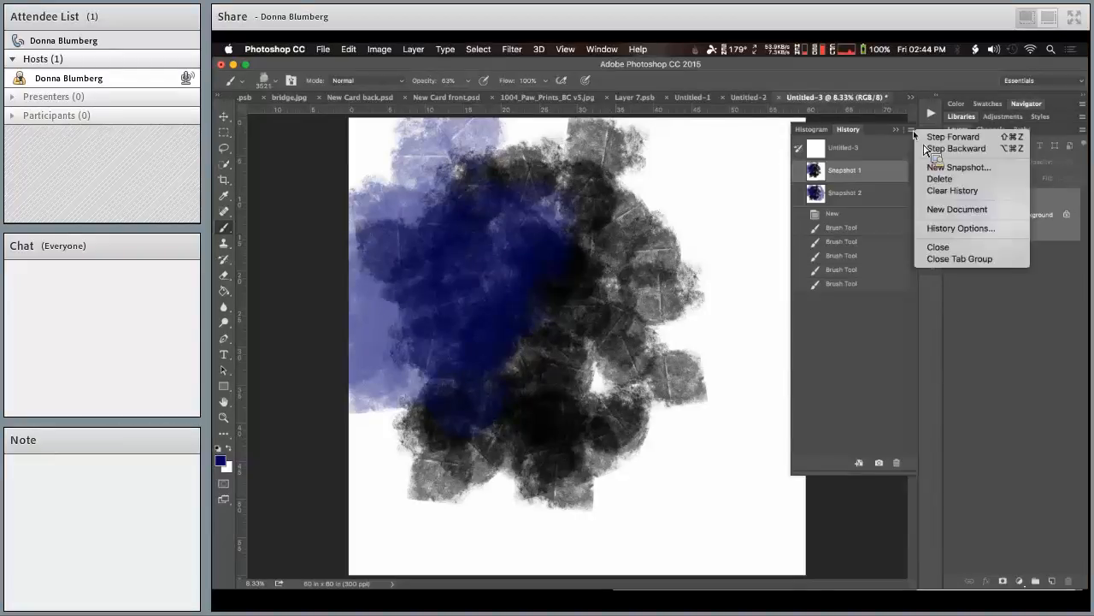
{"action": "left_click", "coordinate": [949, 228]}
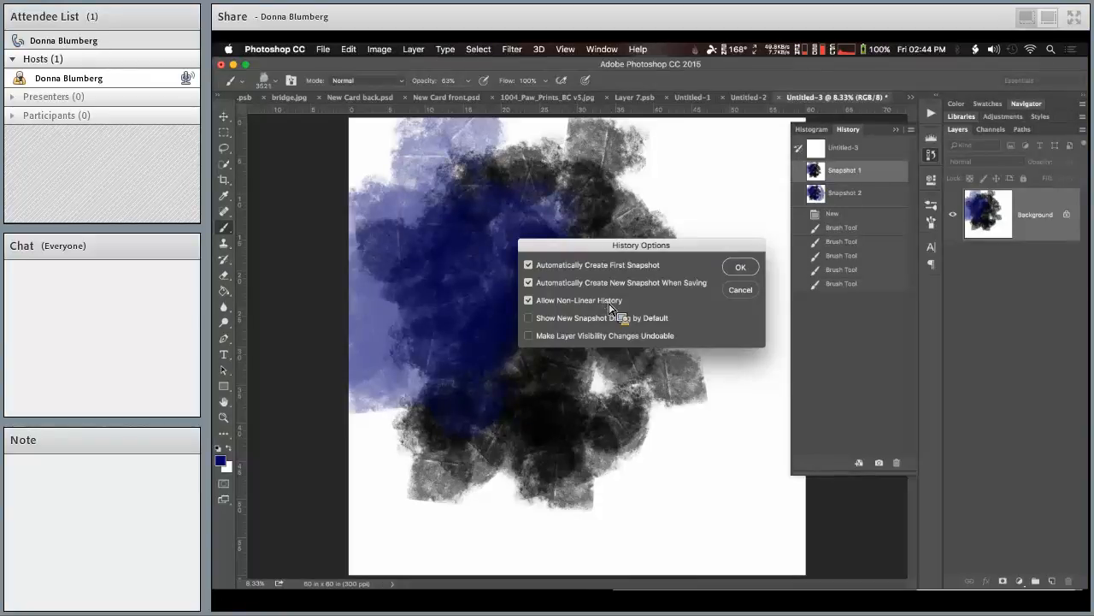
{"action": "left_click", "coordinate": [740, 289]}
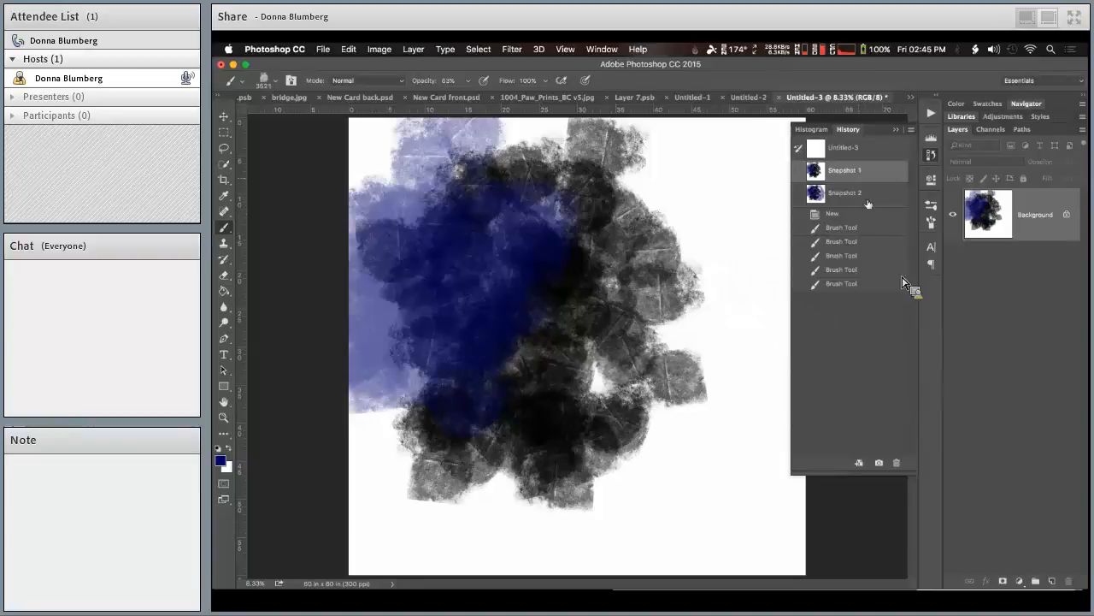
- Take two more history snapshots of the current painting and make the newest snapshot active
{"action": "left_click", "coordinate": [880, 464]}
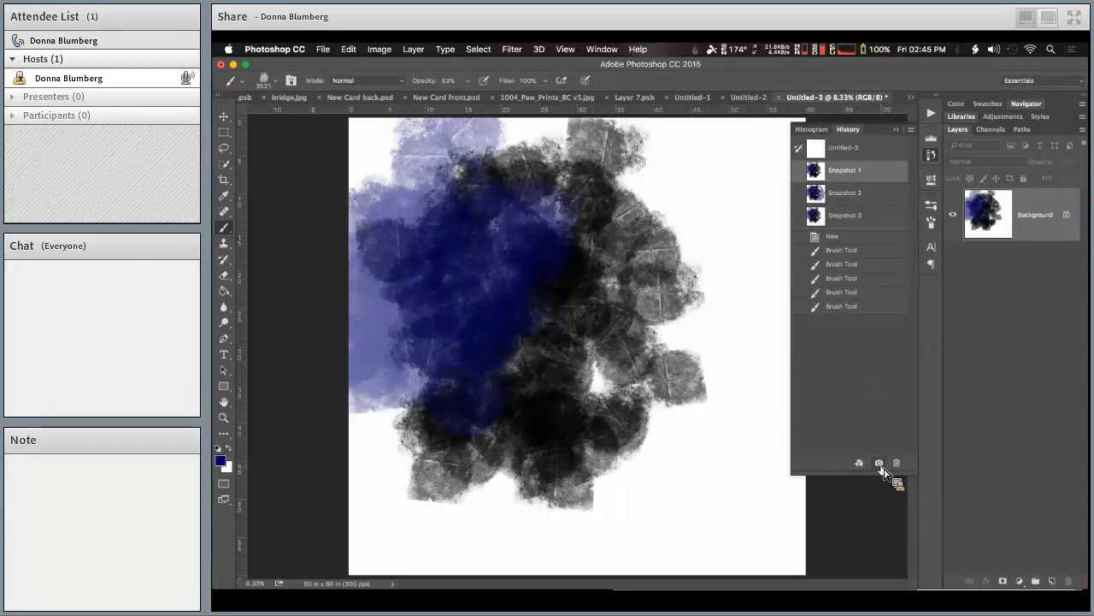
{"action": "left_click", "coordinate": [881, 465]}
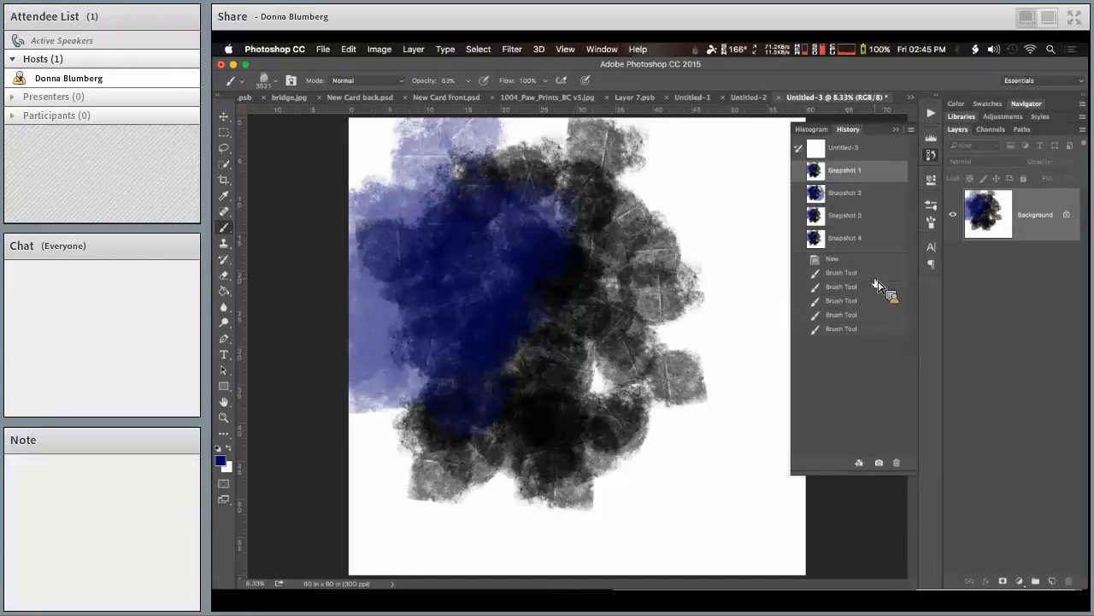
{"action": "key", "text": "super+alt+z"}
{"action": "key", "text": "super+alt+z"}
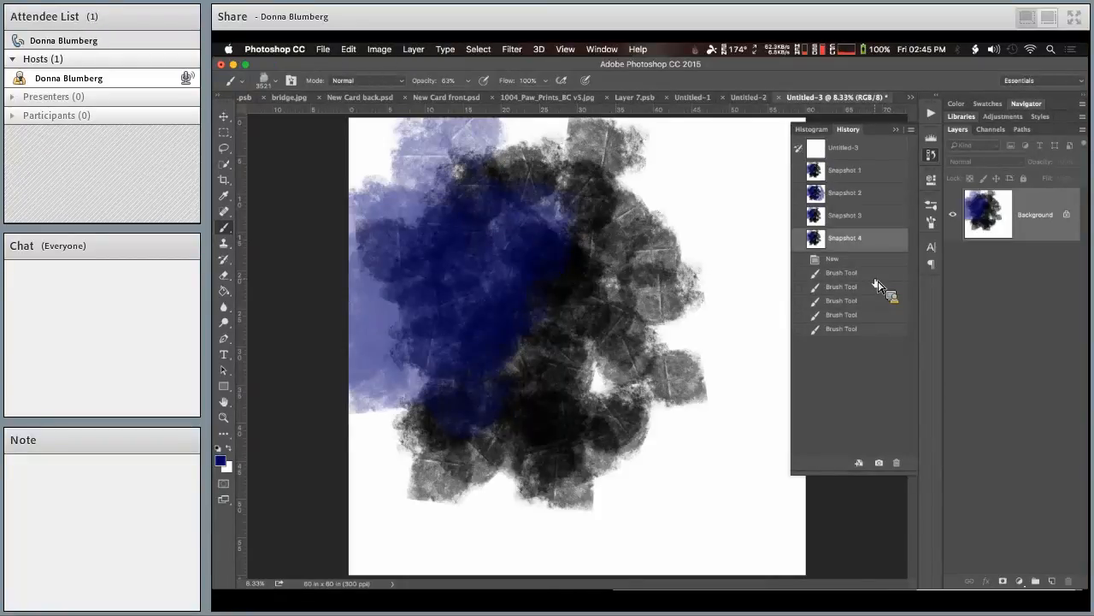
- Activate the last brush stroke in the history and step backward through all the strokes to the blank document
{"action": "left_click", "coordinate": [849, 333]}
{"action": "key", "text": "super+alt+z"}
{"action": "key", "text": "super+alt+z"}
{"action": "key", "text": "super+alt+z"}
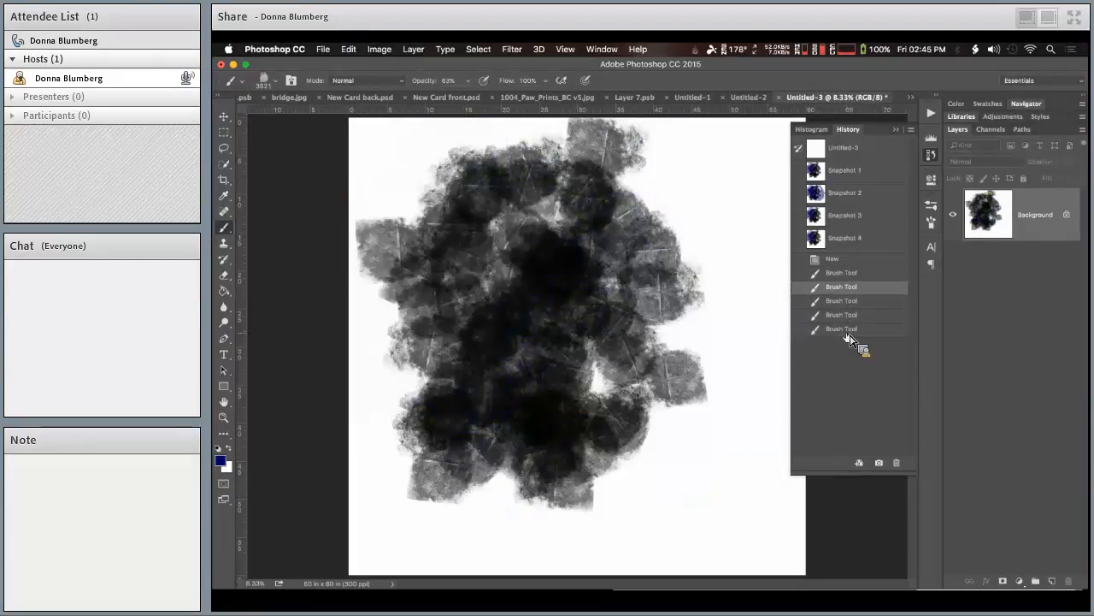
{"action": "key", "text": "super+alt+z"}
{"action": "key", "text": "super+alt+z"}
- Toggle undo and redo repeatedly to switch between the blank document and the full painting
{"action": "key", "text": "super+z"}
{"action": "key", "text": "super+z"}
{"action": "key", "text": "super+z"}
{"action": "key", "text": "super+z"}
{"action": "key", "text": "super+z"}
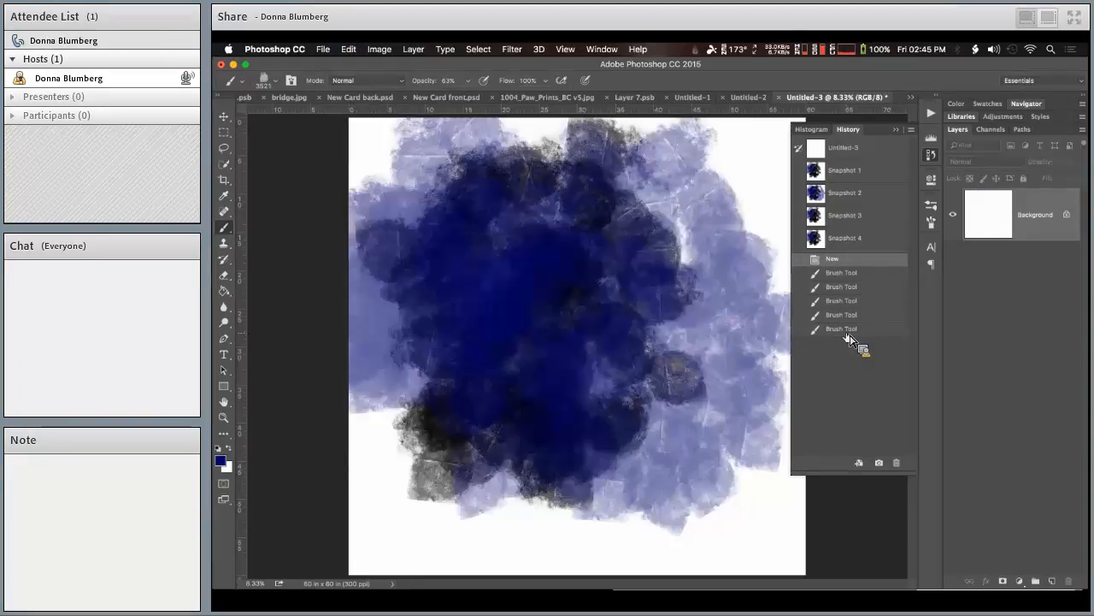
{"action": "key", "text": "super+z"}
{"action": "key", "text": "super+z"}
{"action": "key", "text": "super+z"}
{"action": "key", "text": "super+z"}
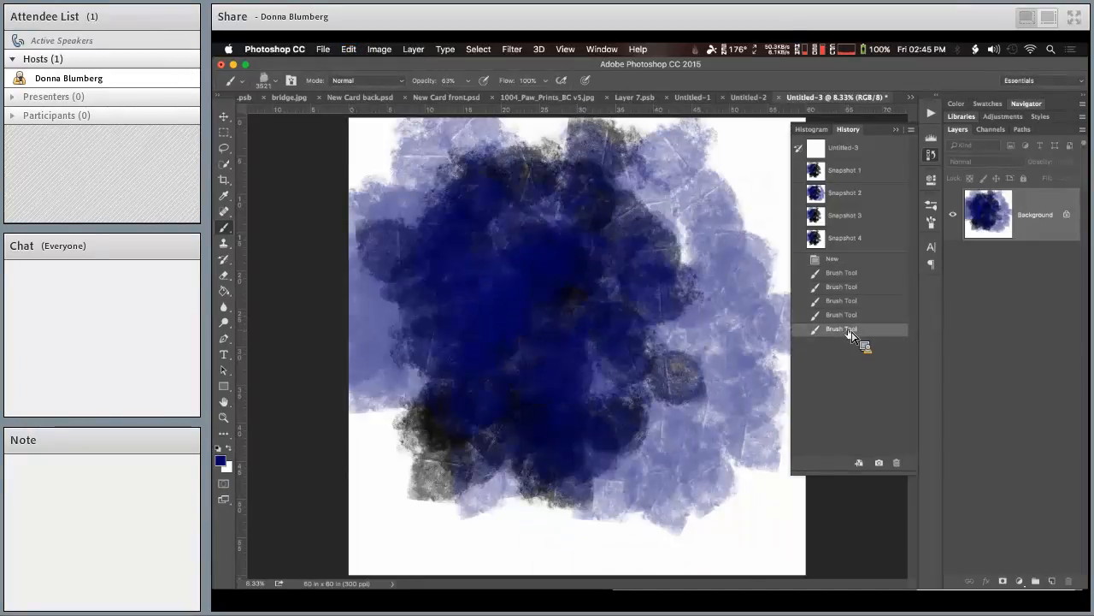
{"action": "key", "text": "super+z"}
{"action": "key", "text": "super+z"}
- Step backward through the history to the first black brush stroke
{"action": "key", "text": "alt+super+z"}
{"action": "key", "text": "alt+super+z"}
{"action": "key", "text": "alt+super+z"}
{"action": "key", "text": "alt+super+z"}
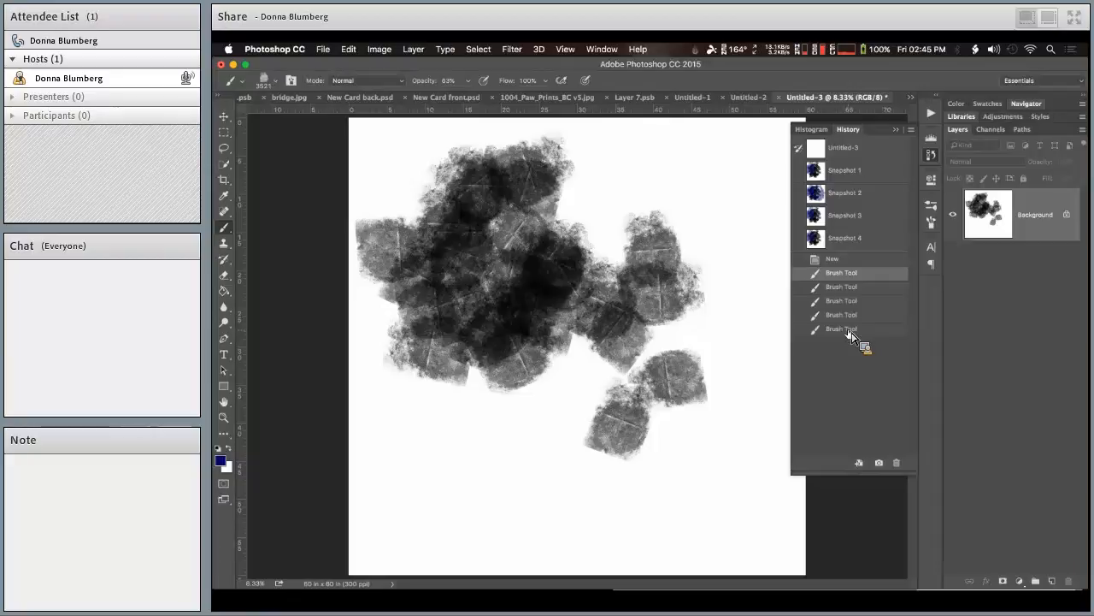
{"action": "left_click", "coordinate": [323, 49]}
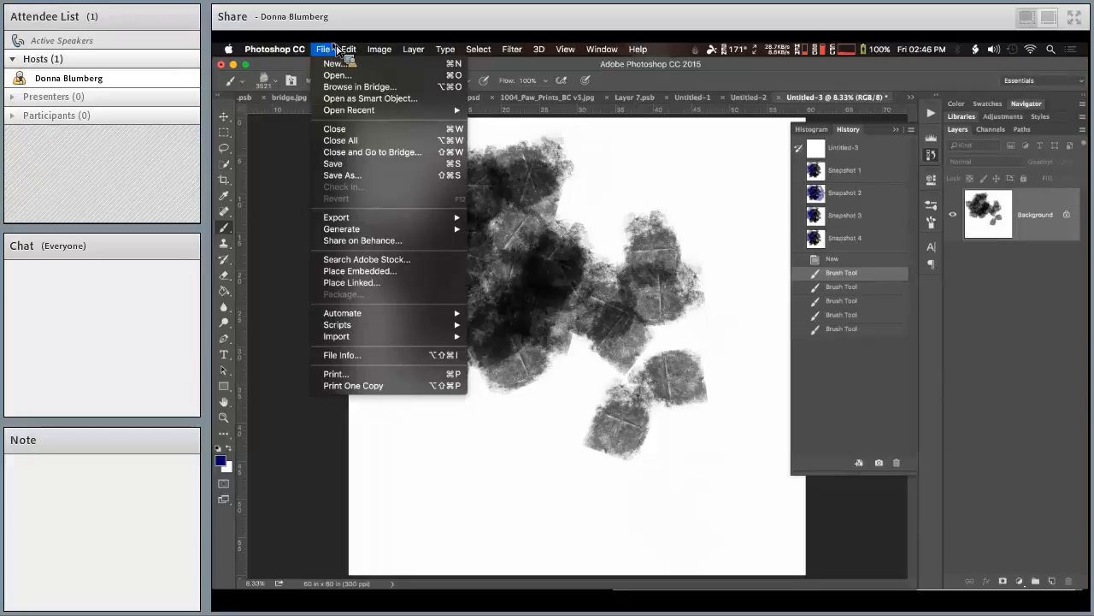
{"action": "left_click", "coordinate": [336, 49]}
{"action": "left_click", "coordinate": [336, 49]}
{"action": "left_click", "coordinate": [337, 49]}
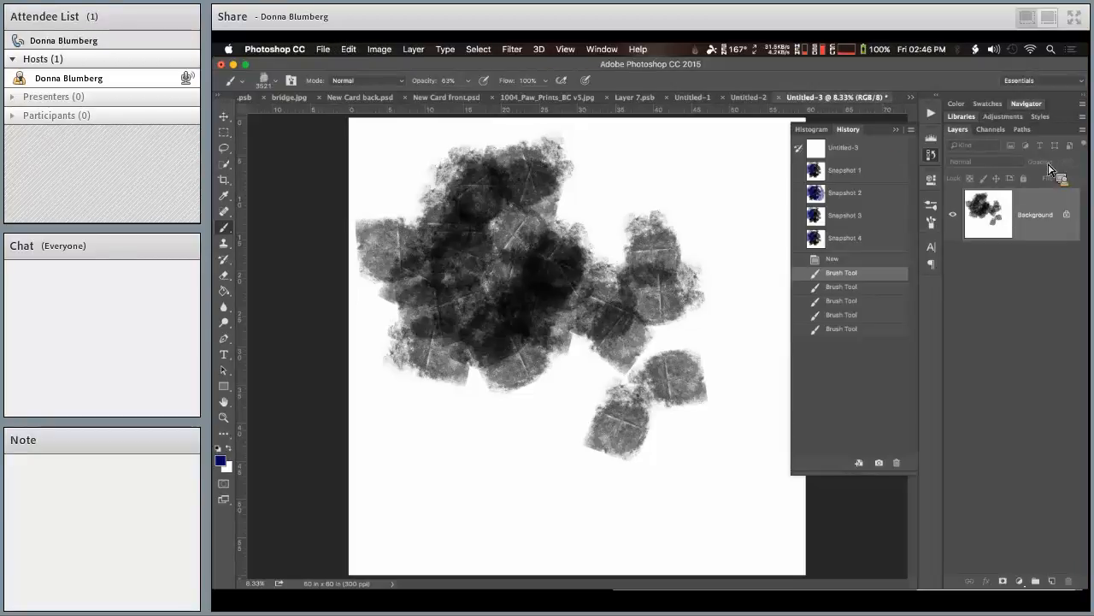
{"action": "left_click", "coordinate": [1083, 131]}
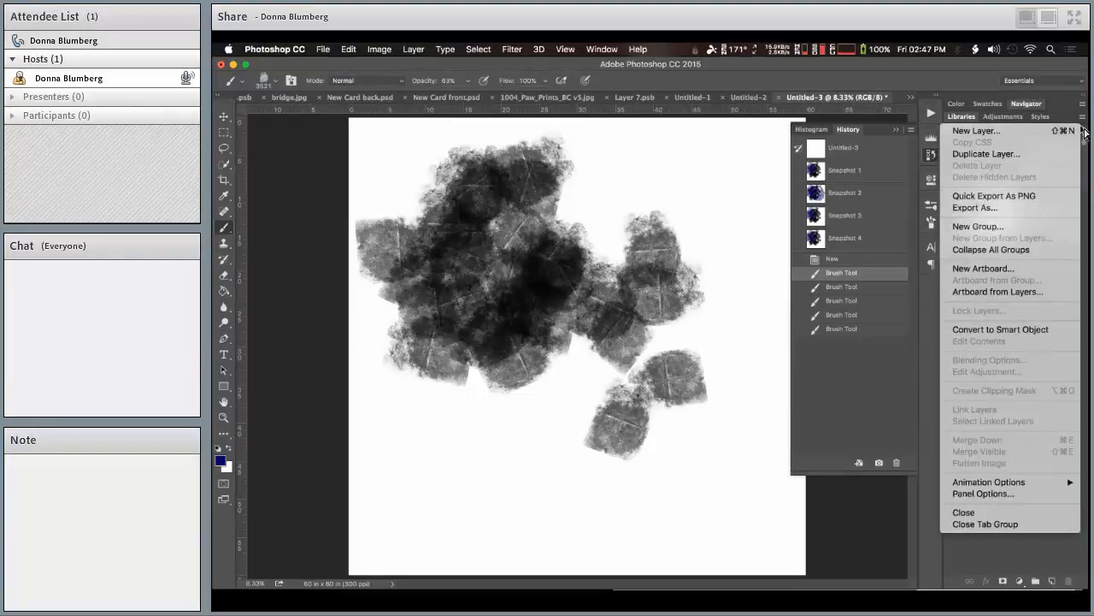
{"action": "left_click", "coordinate": [1066, 103]}
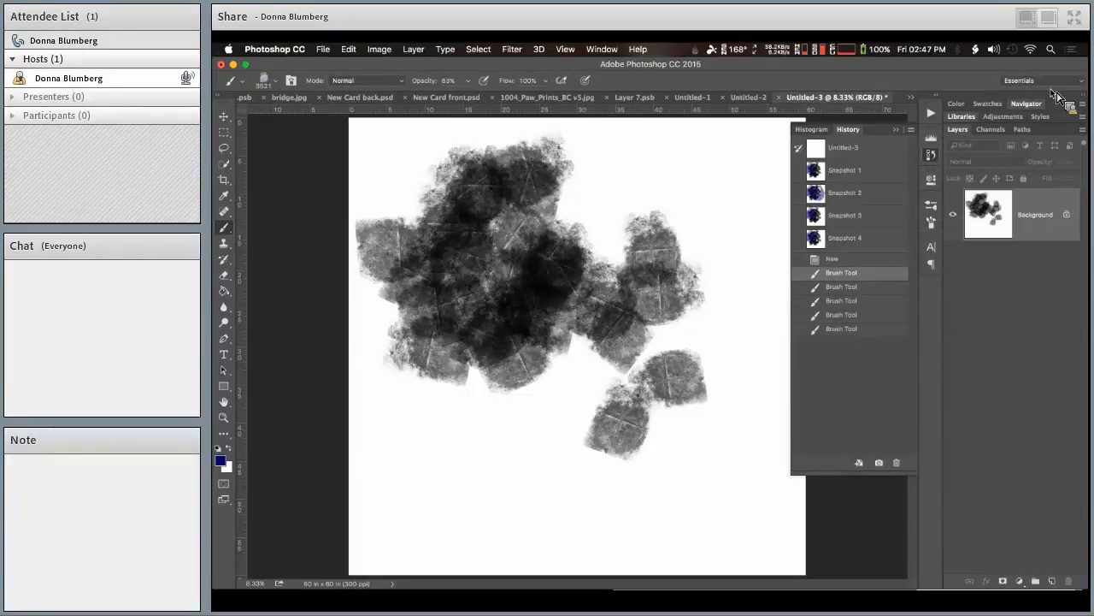
{"action": "left_click", "coordinate": [413, 49]}
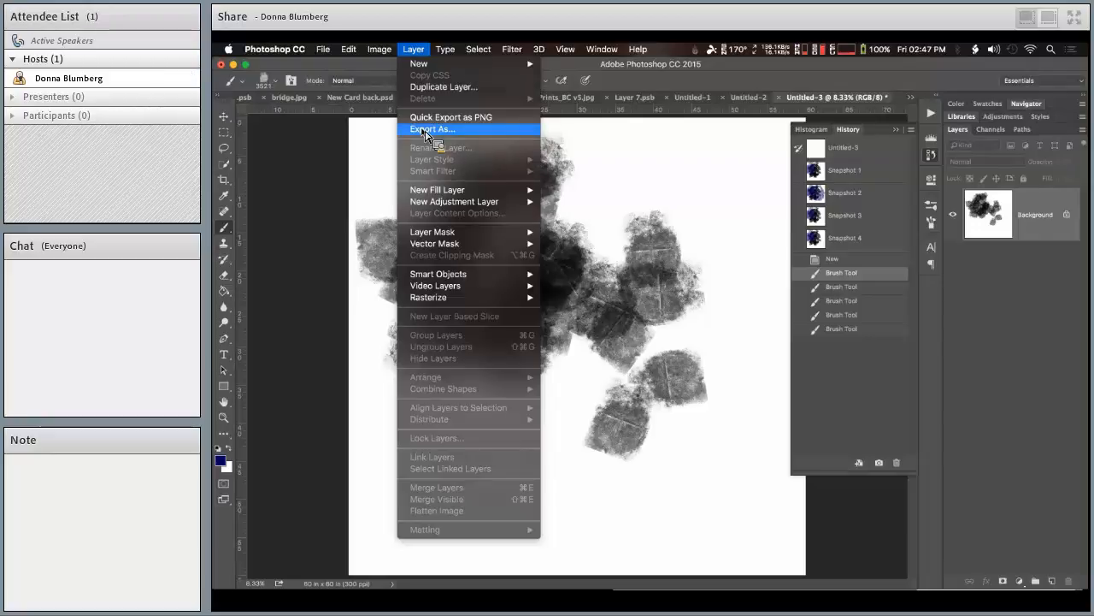
{"action": "key", "text": "Escape"}
- Switch to the New Card back.psd document and bring up Export As, closing it without exporting
{"action": "left_click", "coordinate": [352, 98]}
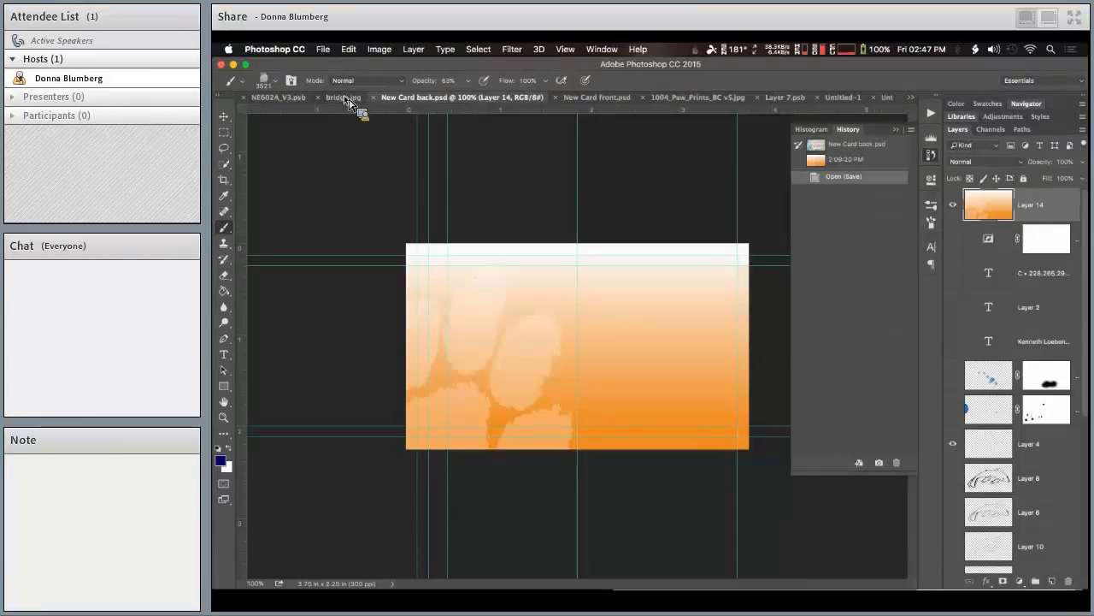
{"action": "key", "text": "super+alt+shift+w"}
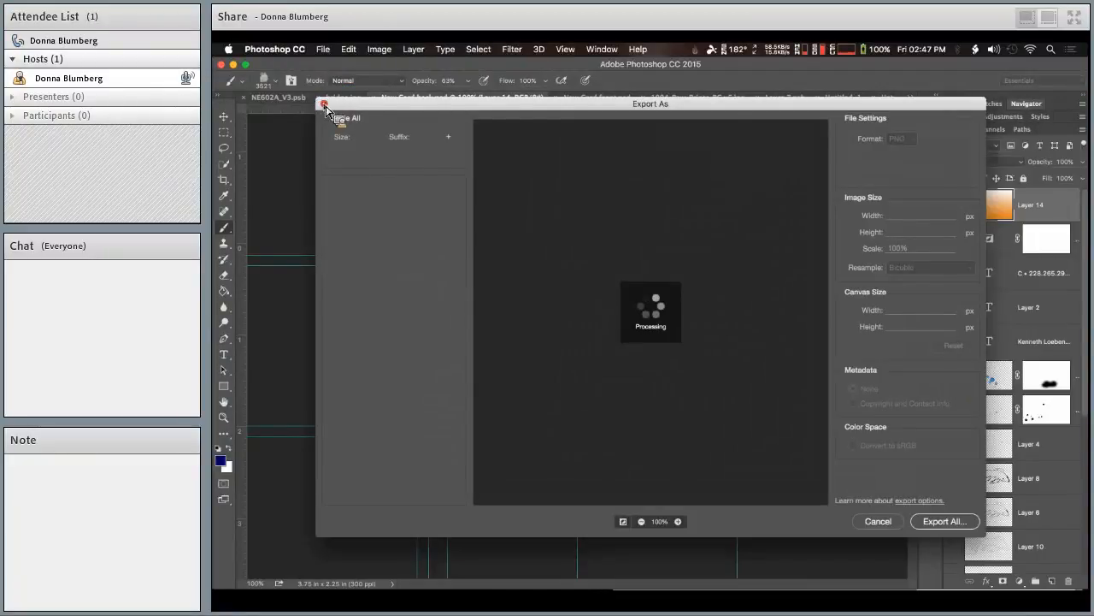
{"action": "left_click", "coordinate": [324, 104]}
- Review the Layers to Files export options for New Card back.psd and close them without exporting
{"action": "left_click", "coordinate": [326, 49]}
{"action": "mouse_move", "coordinate": [359, 219]}
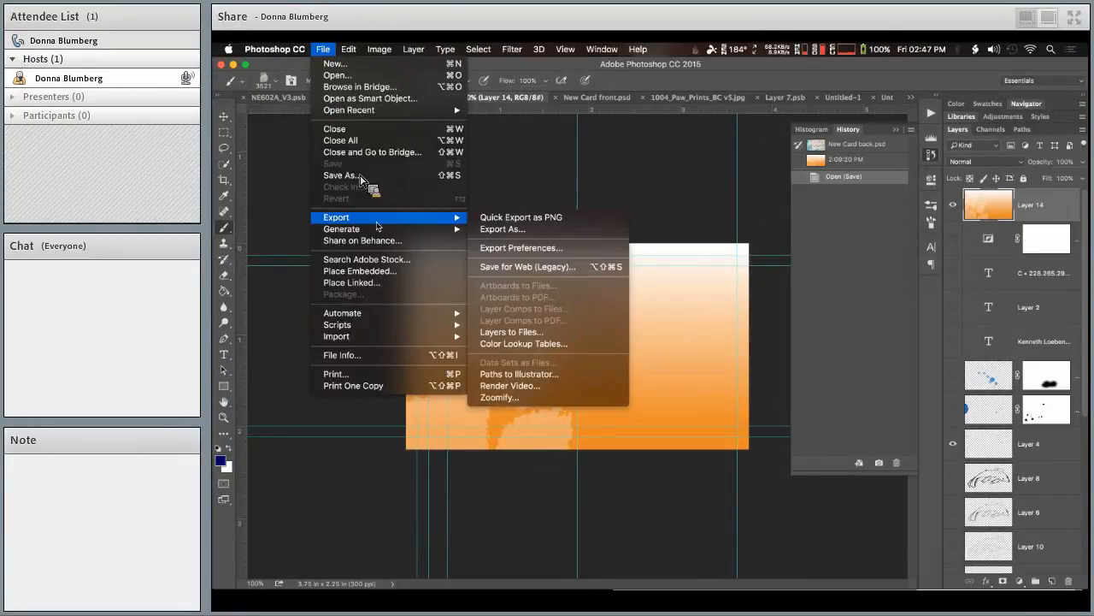
{"action": "left_click", "coordinate": [547, 331]}
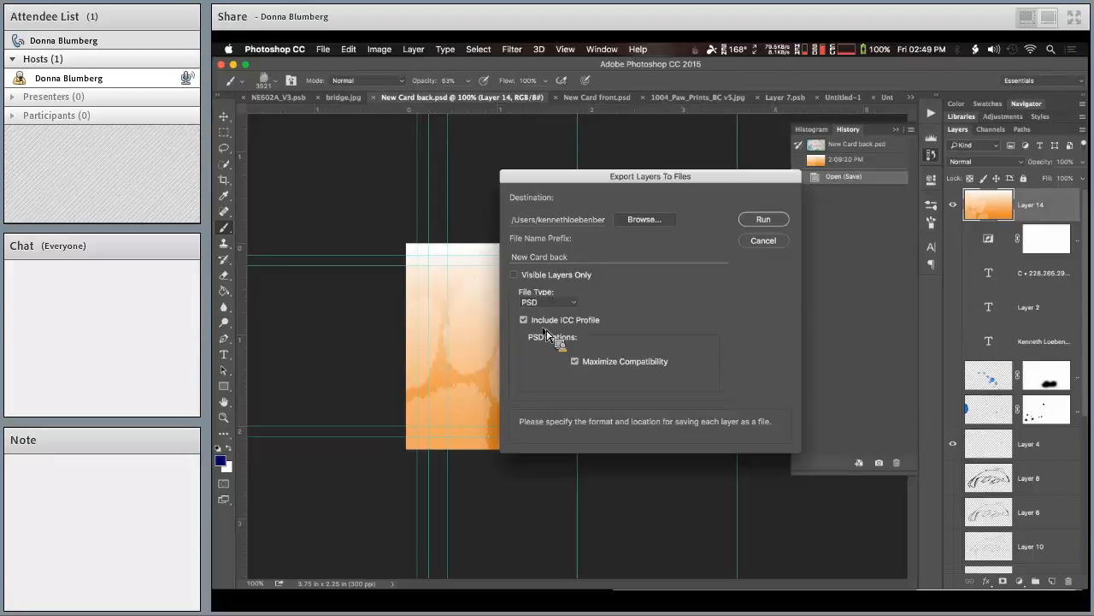
{"action": "left_click", "coordinate": [786, 240]}
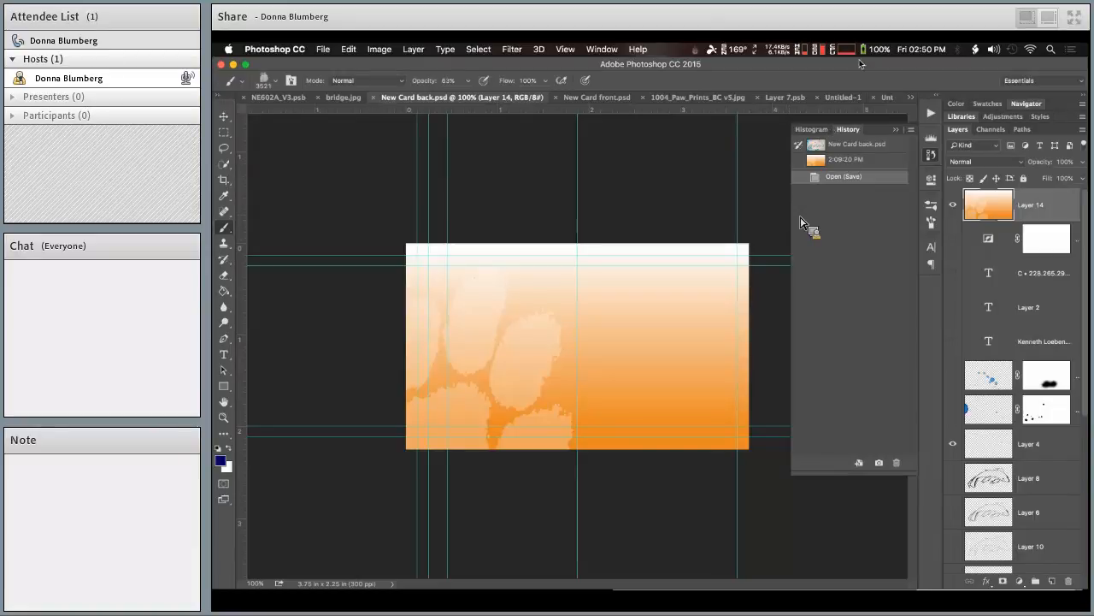
- Try to launch the Eye Candy 7 filter on Layer 14 and cancel its trial dialog
{"action": "left_click", "coordinate": [602, 48]}
{"action": "mouse_move", "coordinate": [581, 49]}
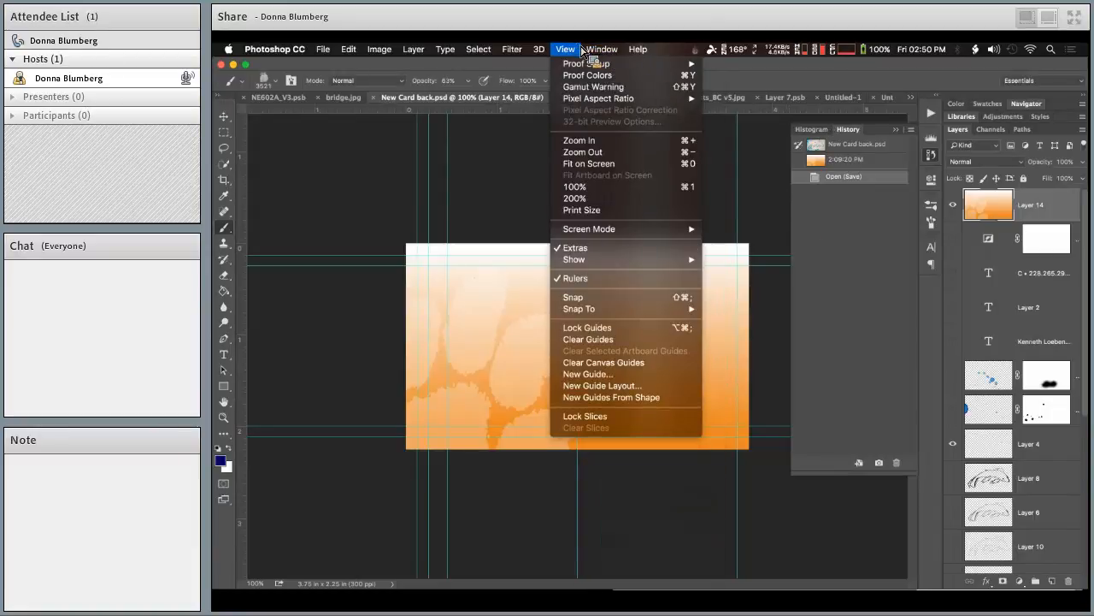
{"action": "mouse_move", "coordinate": [548, 49]}
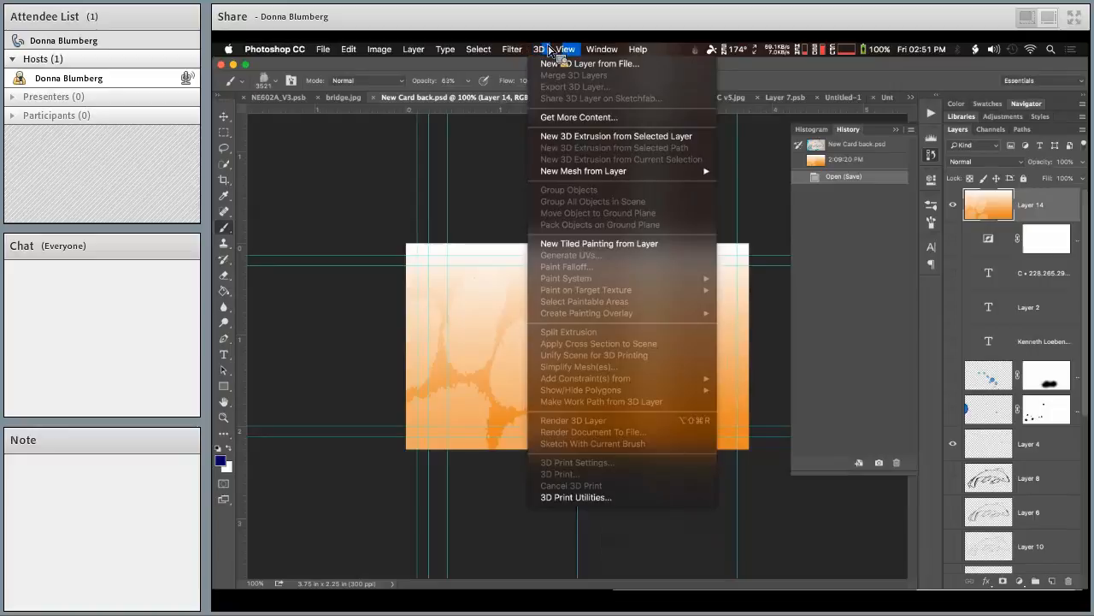
{"action": "mouse_move", "coordinate": [512, 49]}
{"action": "mouse_move", "coordinate": [599, 325]}
{"action": "left_click", "coordinate": [680, 325]}
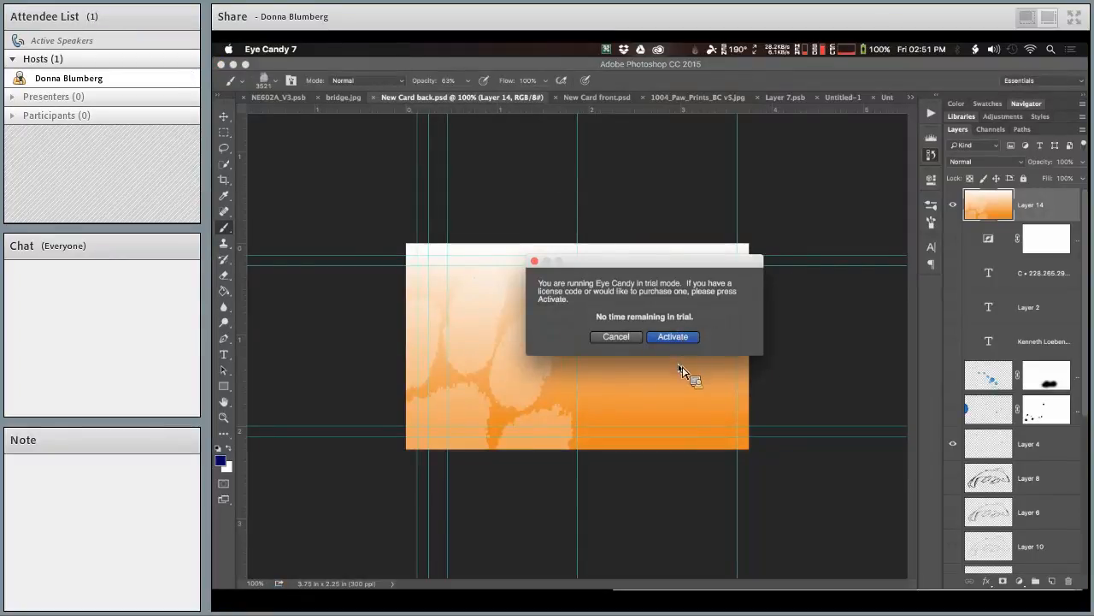
{"action": "left_click", "coordinate": [625, 341]}
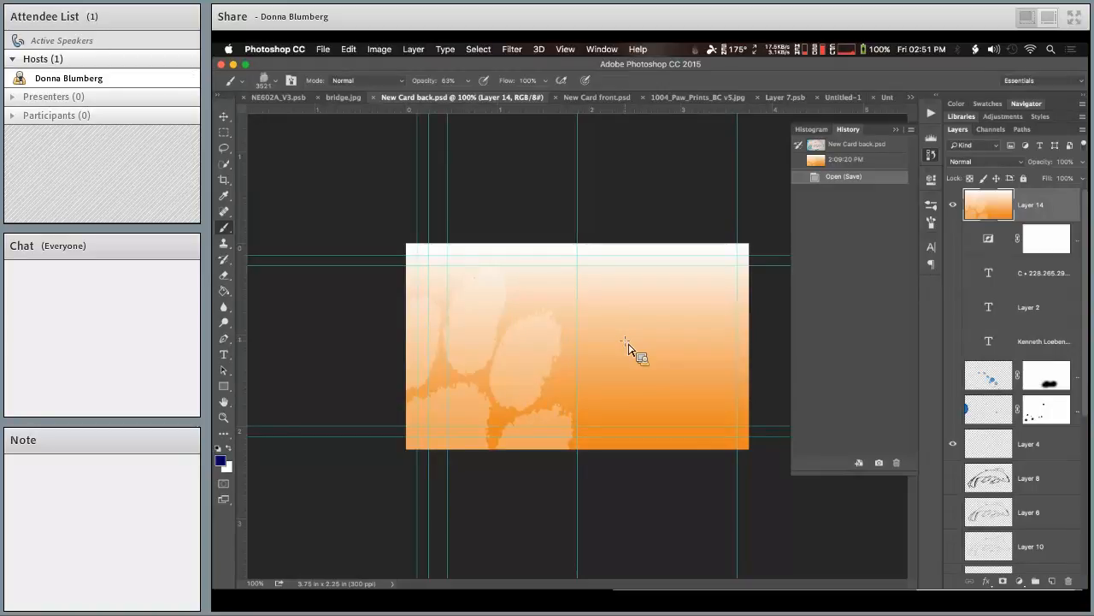
- Search the installed applications for "photo", launch Photomatix Pro and dismiss its version updates window
{"action": "mouse_move", "coordinate": [429, 551]}
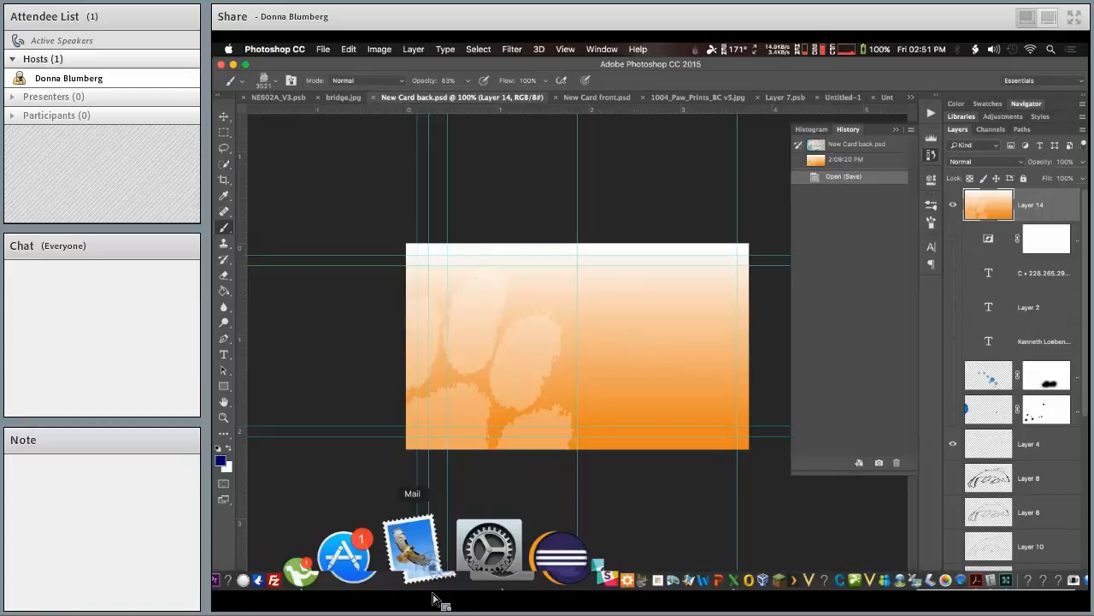
{"action": "key", "text": "F4"}
{"action": "scroll", "coordinate": [821, 443], "scroll_direction": "right", "scroll_amount": 3}
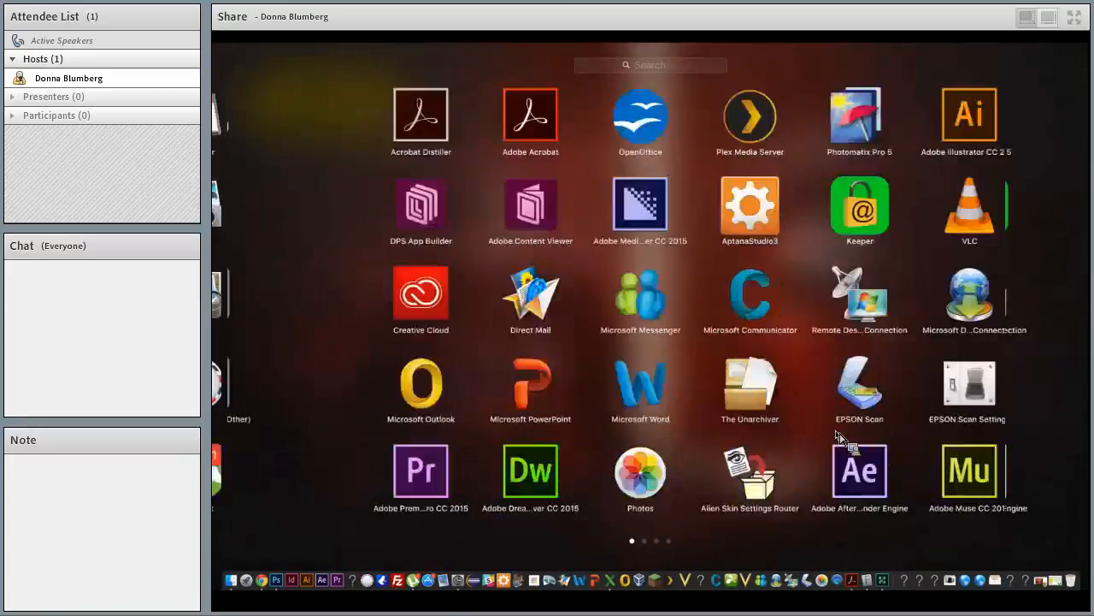
{"action": "scroll", "coordinate": [830, 440], "scroll_direction": "right", "scroll_amount": 3}
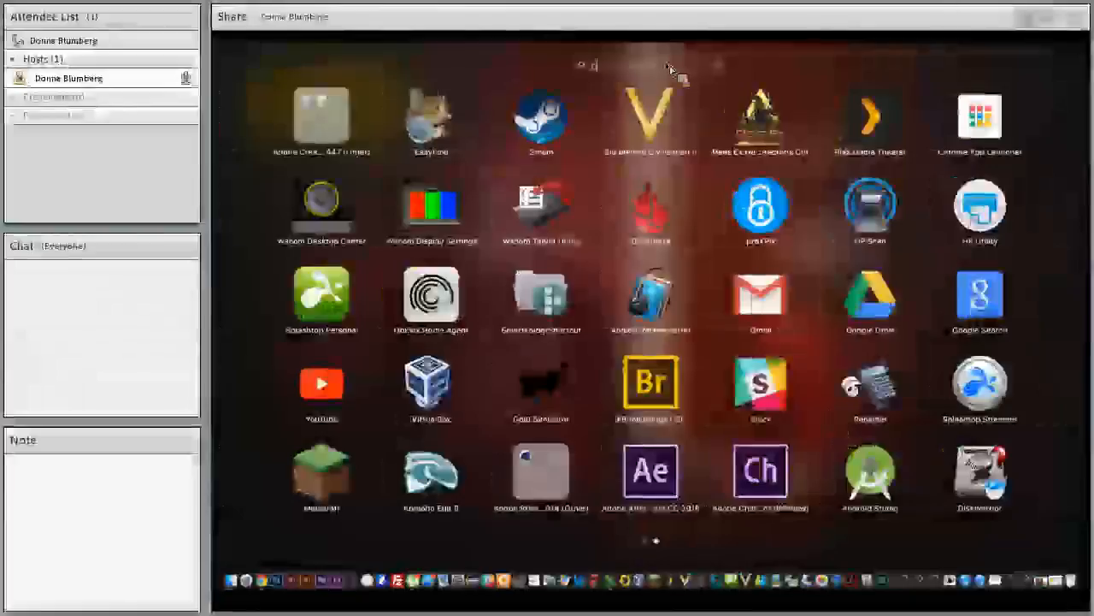
{"action": "type", "text": "photo"}
{"action": "left_click", "coordinate": [701, 115]}
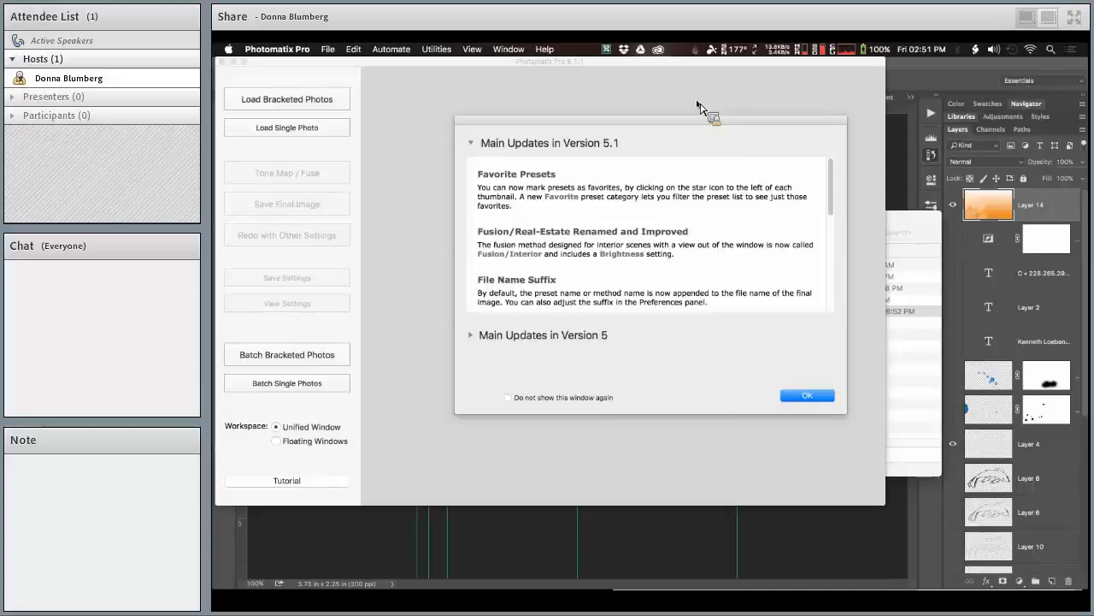
{"action": "left_click", "coordinate": [813, 397]}
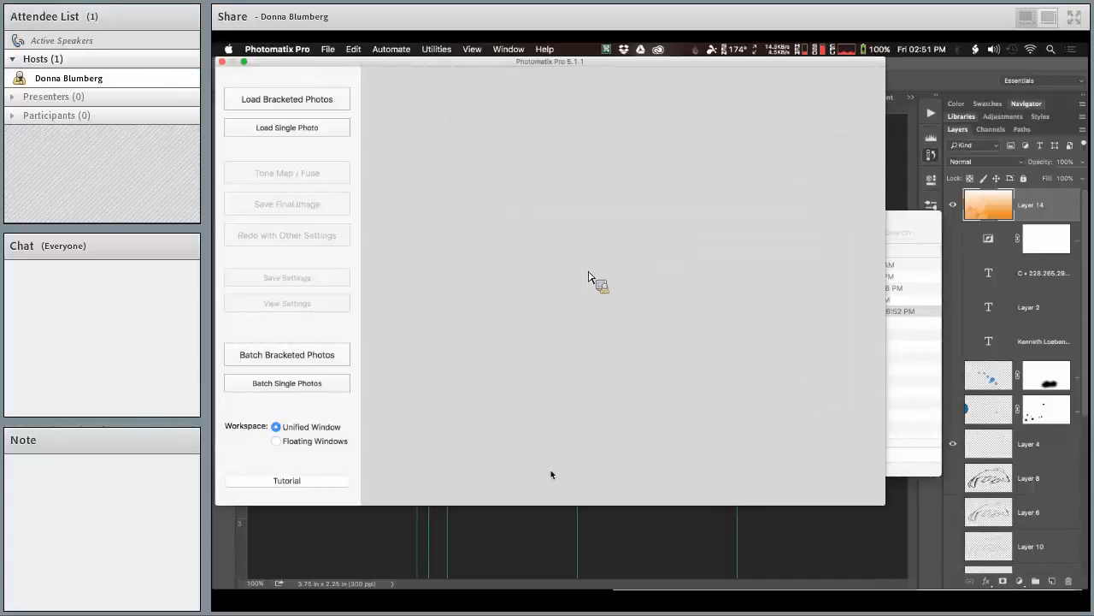
- Switch to Finder and search This Mac for "dcs"
{"action": "key", "text": "super+Tab"}
{"action": "key", "text": "super+Tab"}
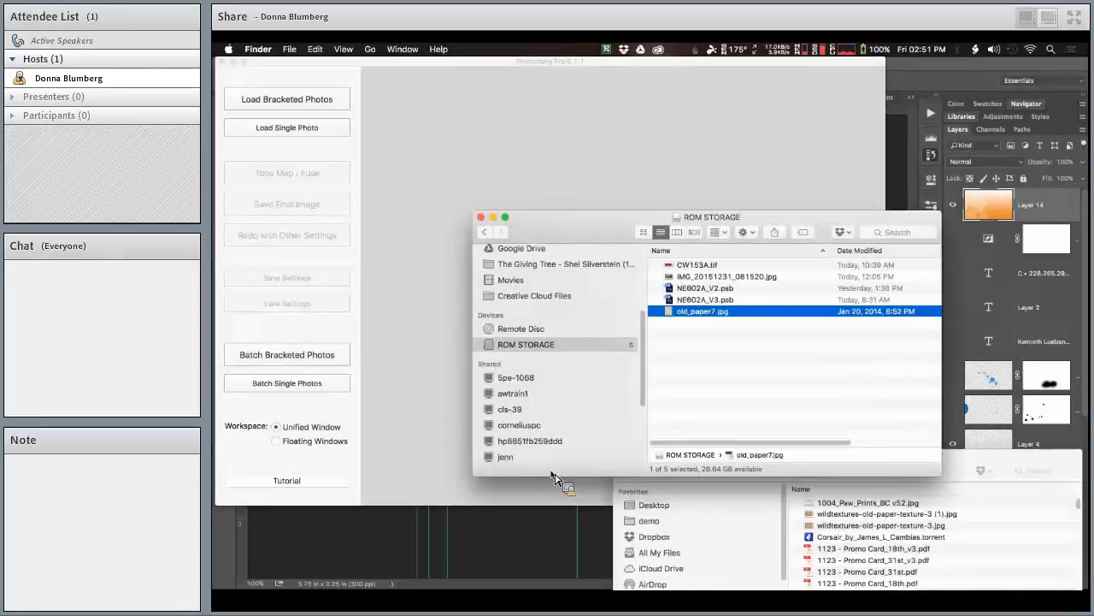
{"action": "left_click", "coordinate": [902, 231]}
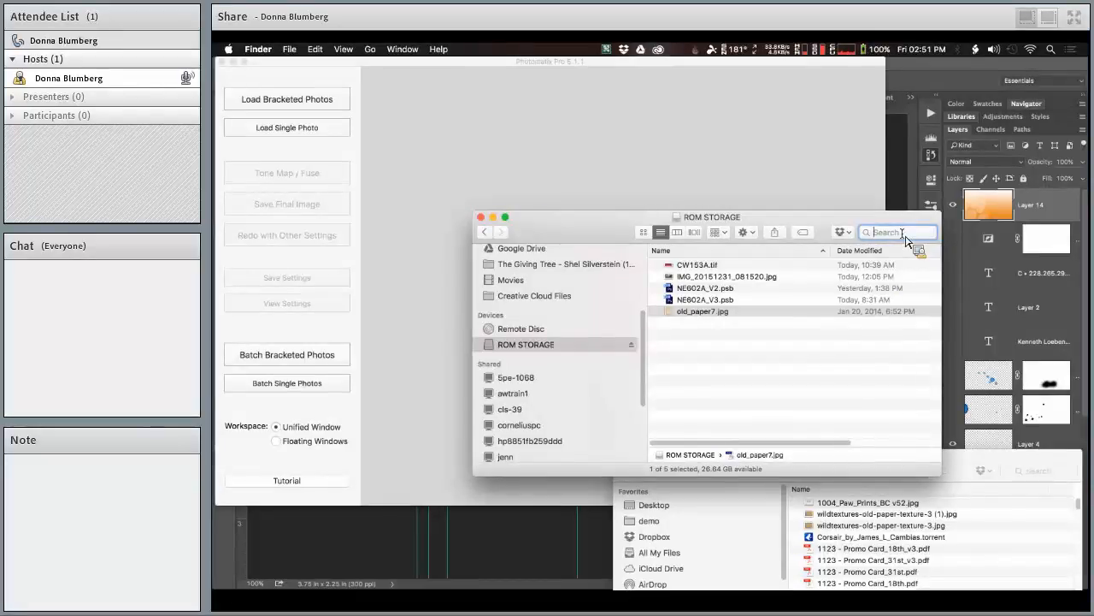
{"action": "type", "text": "dcs"}
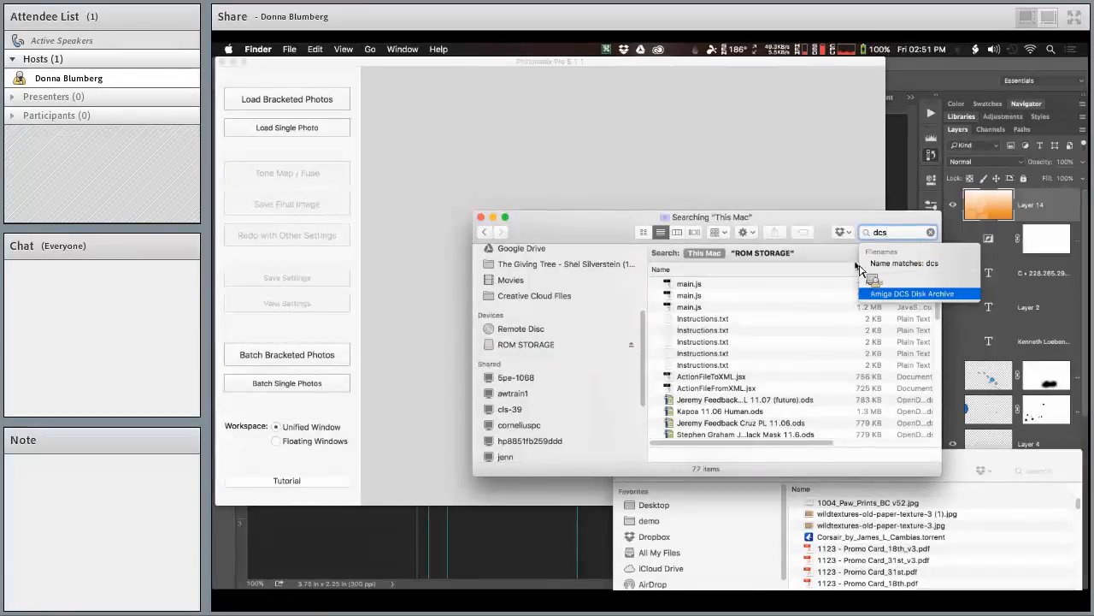
{"action": "left_click", "coordinate": [834, 241]}
- Search This Mac for "nef" instead and select the photo DSC_0087.NEF
{"action": "double_click", "coordinate": [884, 232]}
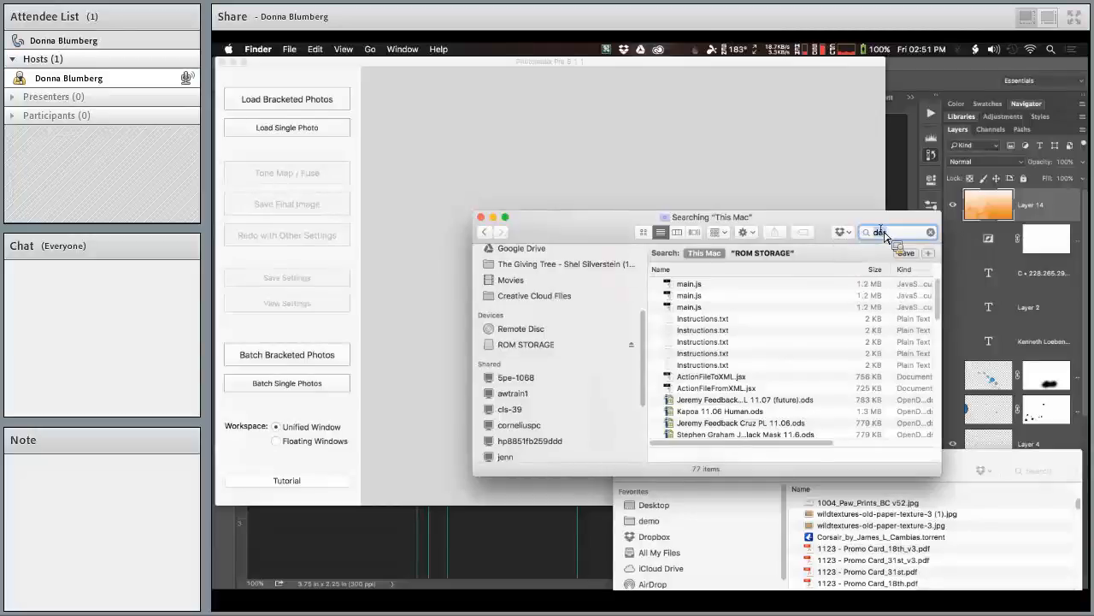
{"action": "type", "text": "nef"}
{"action": "left_click", "coordinate": [741, 310]}
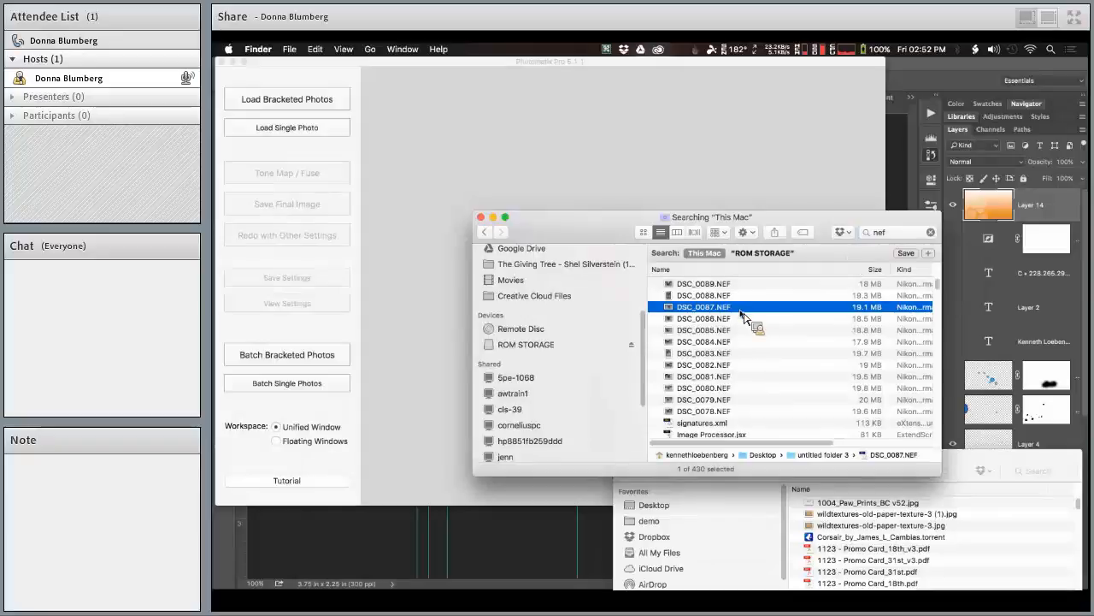
- Preview the photos DSC_0087.NEF, DSC_0086.NEF and DSC_2391.NEF from the search results
{"action": "key", "text": "space"}
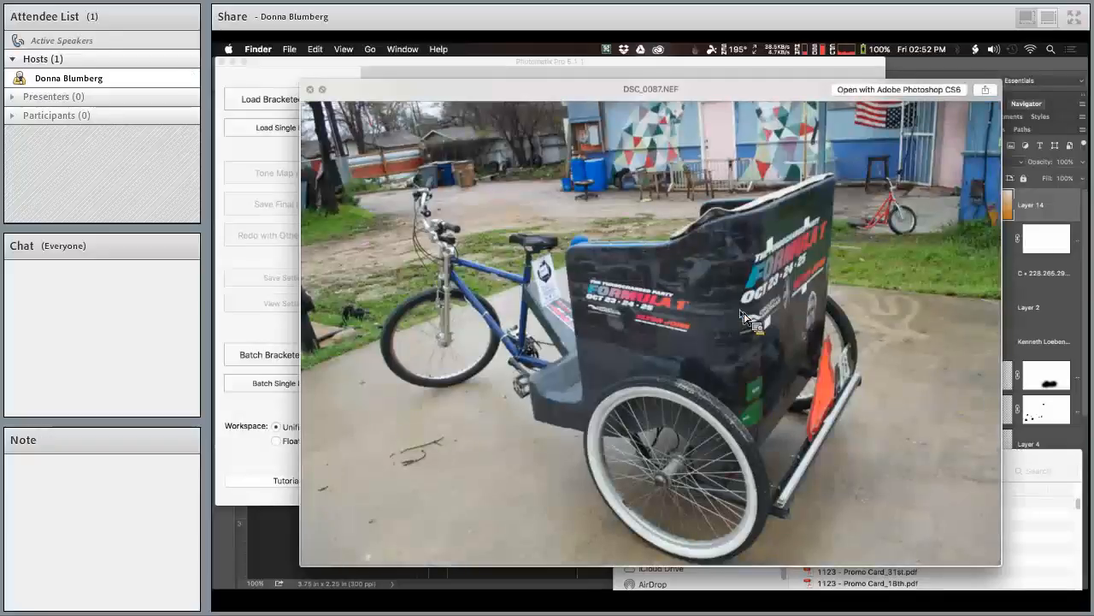
{"action": "key", "text": "Up"}
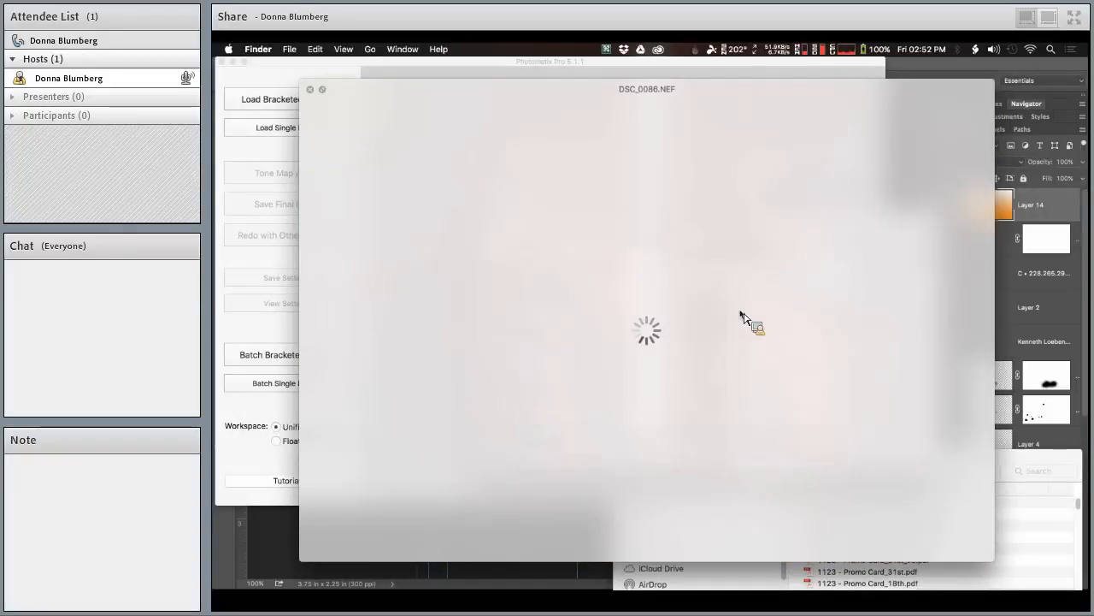
{"action": "key", "text": "space"}
{"action": "scroll", "coordinate": [742, 317], "scroll_direction": "down", "scroll_amount": 3}
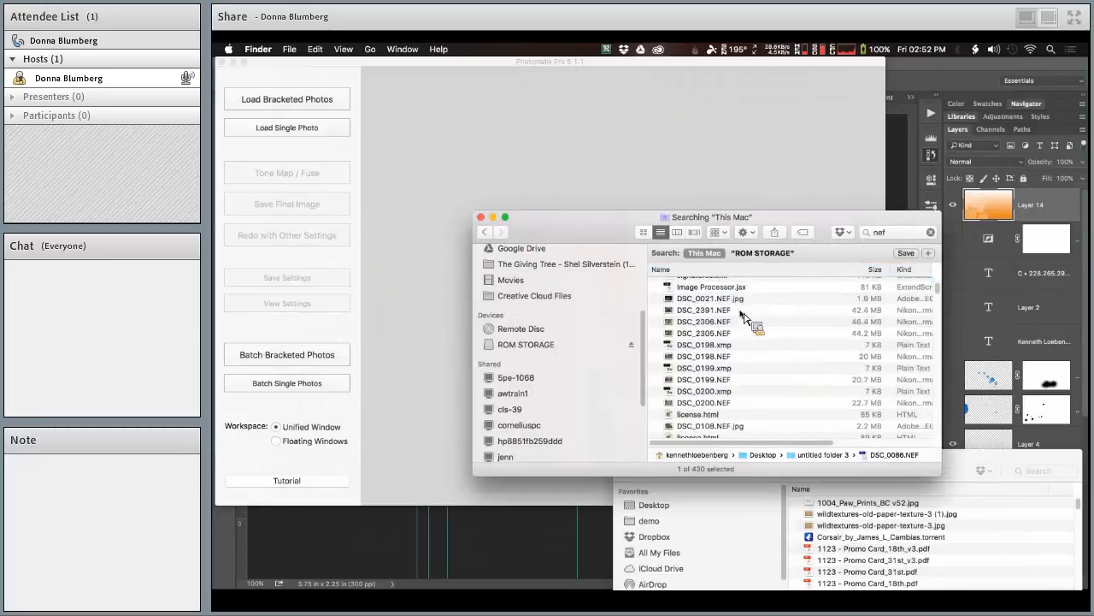
{"action": "left_click", "coordinate": [742, 310]}
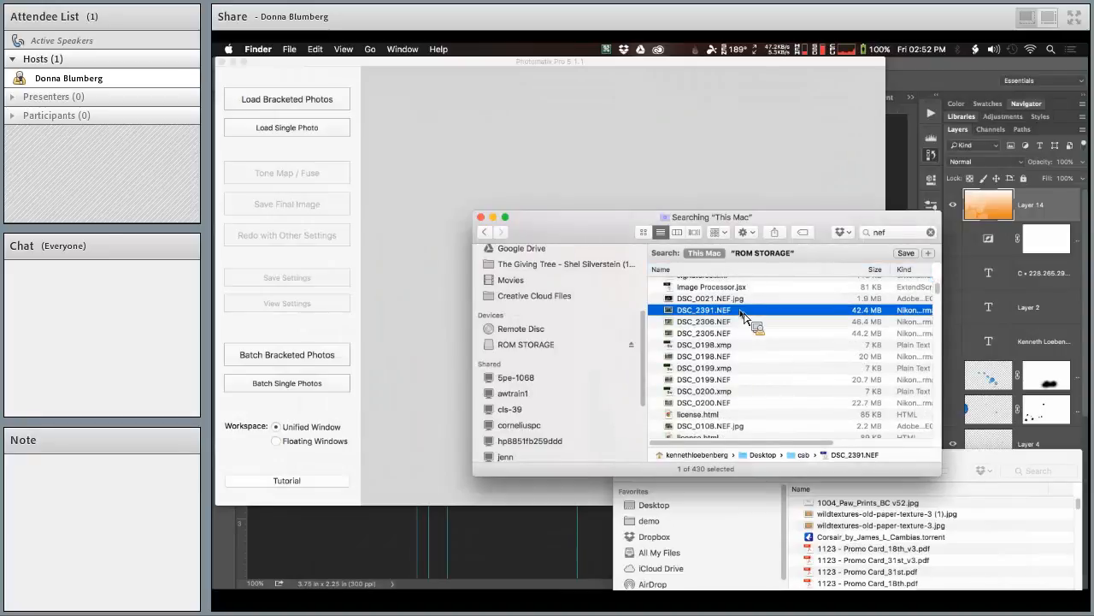
{"action": "key", "text": "space"}
{"action": "key", "text": "space"}
- Look further through the NEF results and preview DSC_0021.NEF and both DSC_0020.NEF photos from the 2012-10-26 folder
{"action": "scroll", "coordinate": [742, 316], "scroll_direction": "down", "scroll_amount": 5}
{"action": "scroll", "coordinate": [742, 325], "scroll_direction": "down", "scroll_amount": 5}
{"action": "left_click", "coordinate": [721, 350]}
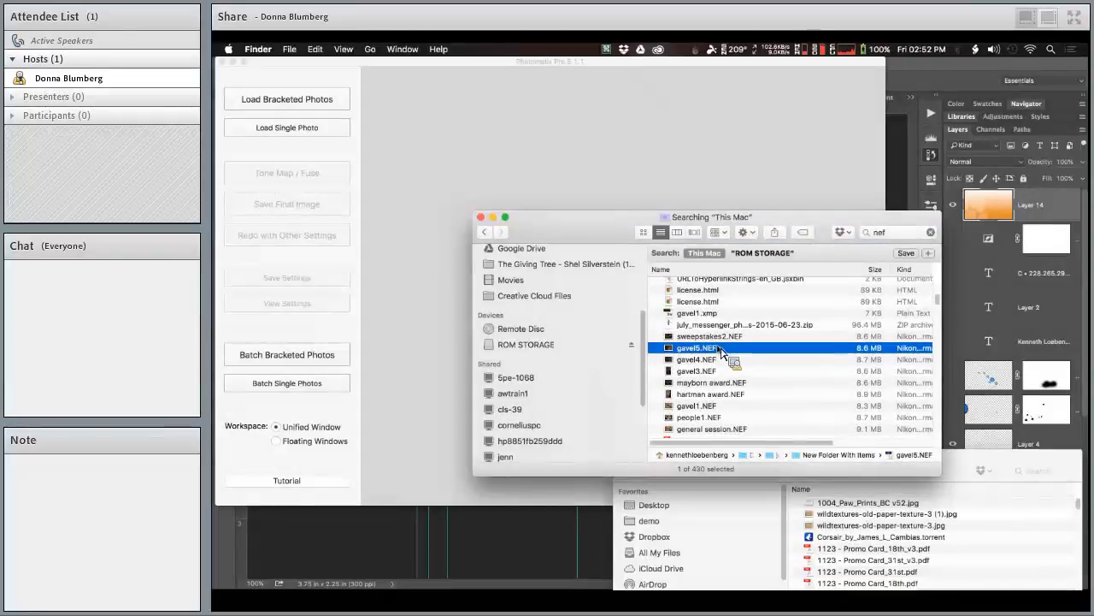
{"action": "scroll", "coordinate": [720, 351], "scroll_direction": "down", "scroll_amount": 4}
{"action": "scroll", "coordinate": [721, 351], "scroll_direction": "down", "scroll_amount": 5}
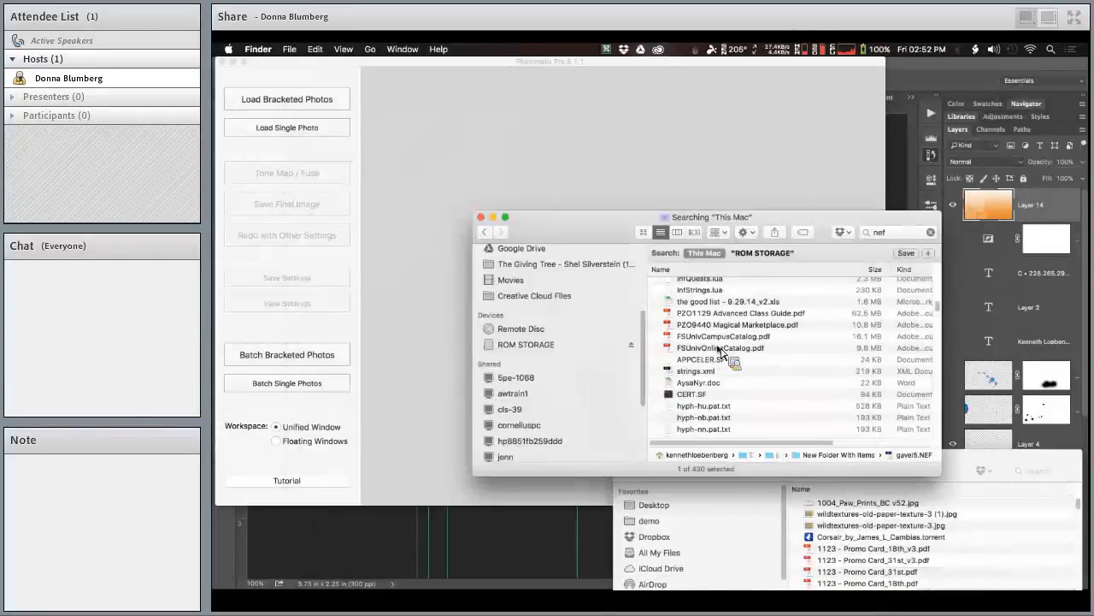
{"action": "left_click", "coordinate": [721, 348]}
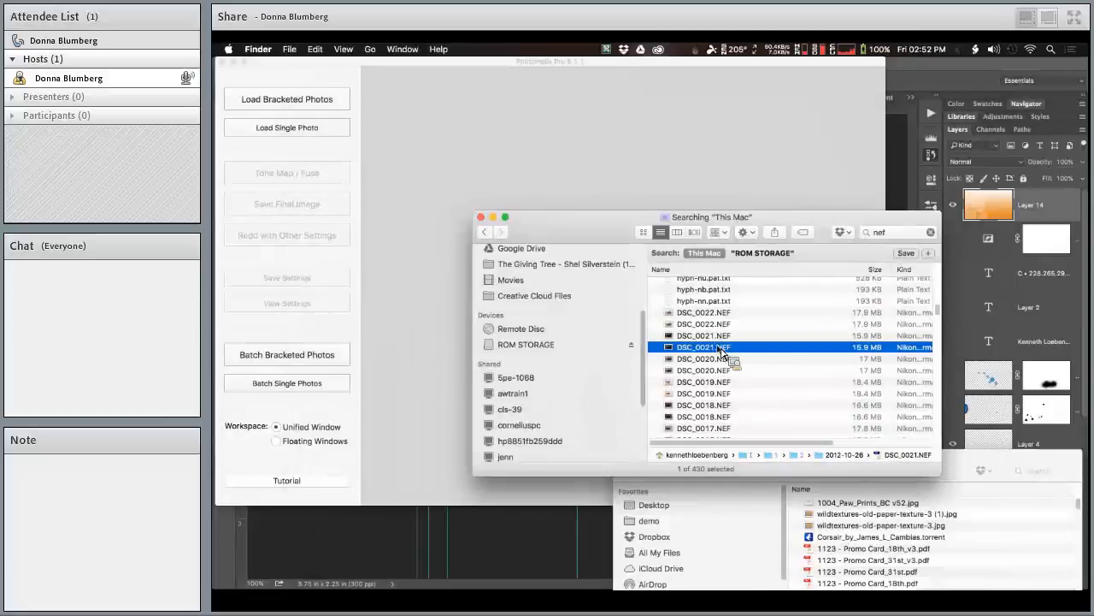
{"action": "key", "text": "space"}
{"action": "key", "text": "space"}
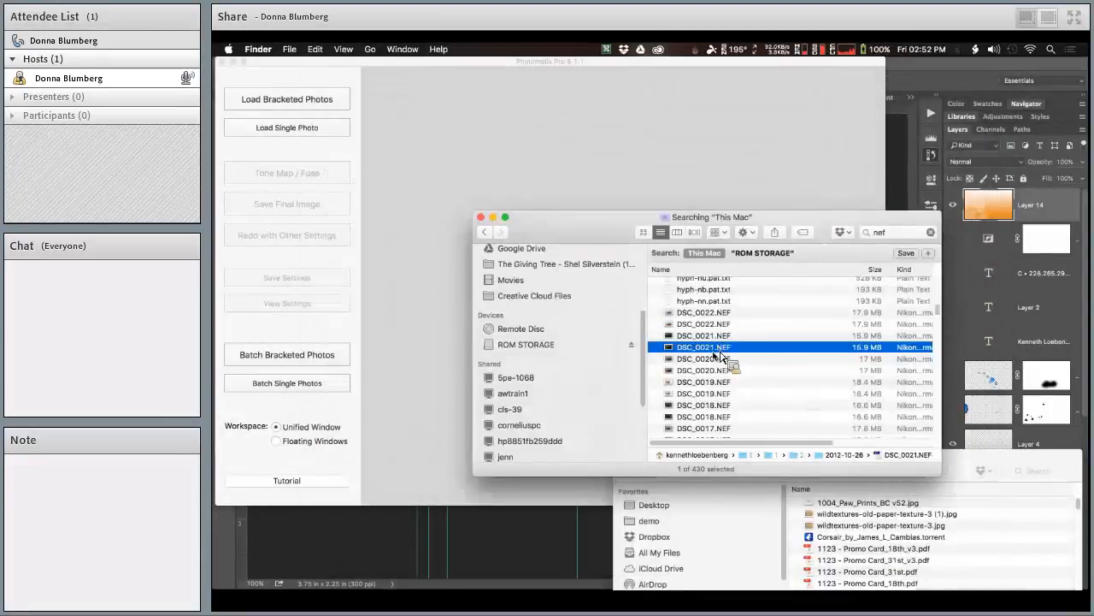
{"action": "left_click", "coordinate": [718, 358]}
{"action": "key", "text": "space"}
{"action": "key", "text": "space"}
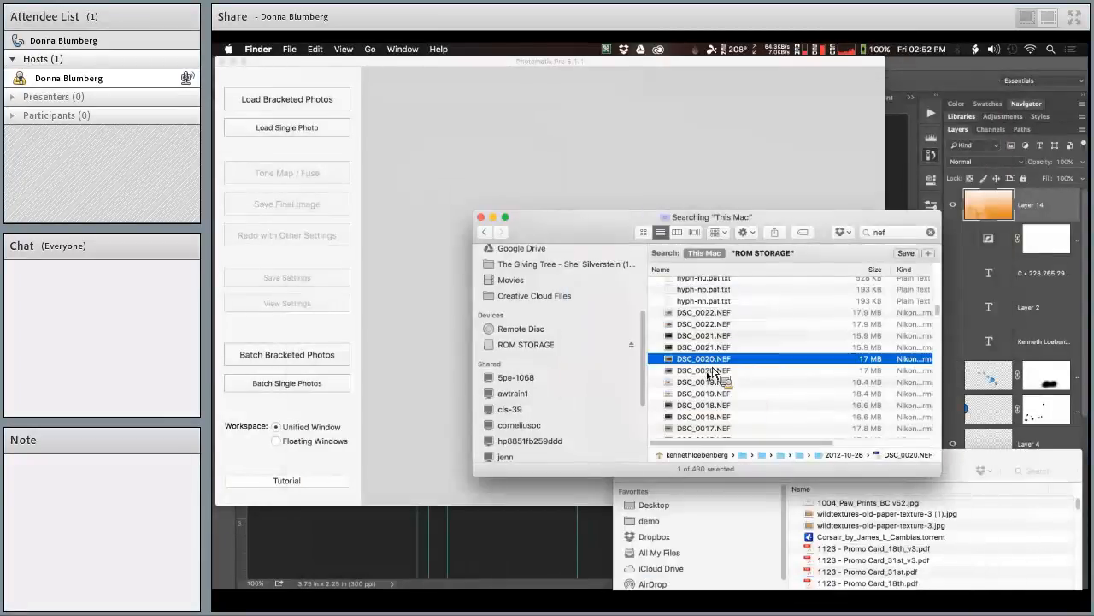
{"action": "key", "text": "space"}
{"action": "key", "text": "space"}
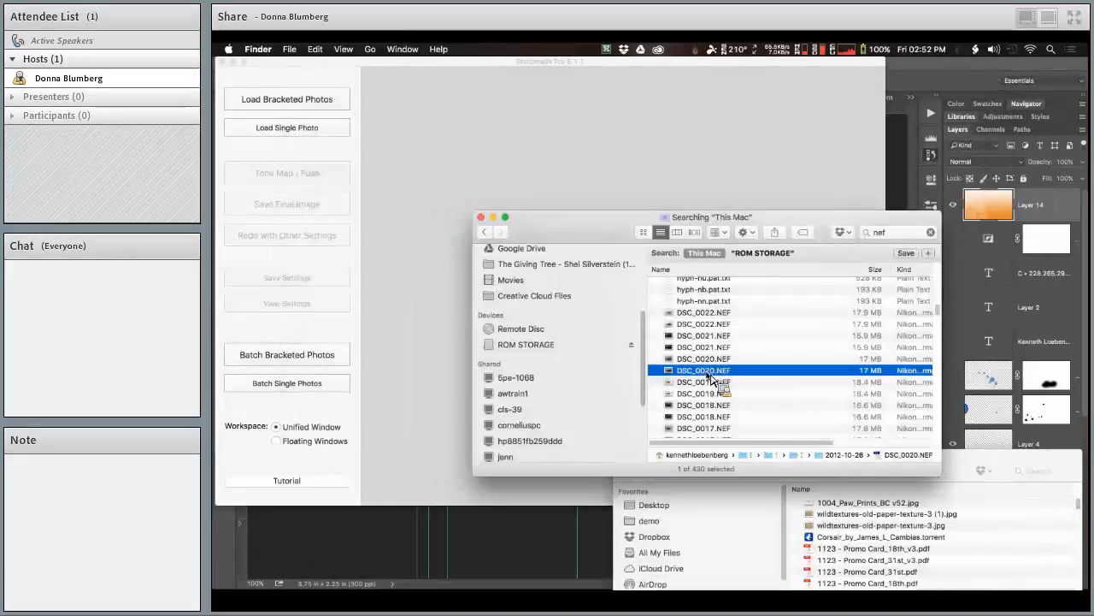
- Load DSC_0021.NEF and the two adjacent DSC_0020.NEF files from Finder into Photomatix Pro as bracketed photos
{"action": "left_click_drag", "start_coordinate": [562, 232], "coordinate": [751, 230]}
{"action": "left_click", "coordinate": [501, 206]}
{"action": "left_click", "coordinate": [321, 101]}
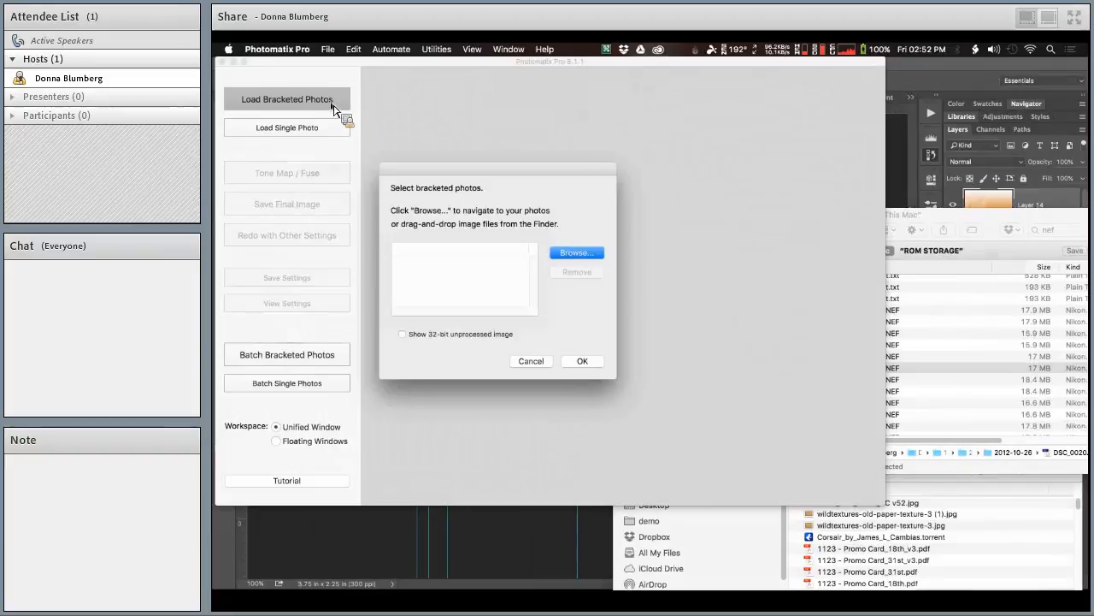
{"action": "left_click", "coordinate": [992, 370]}
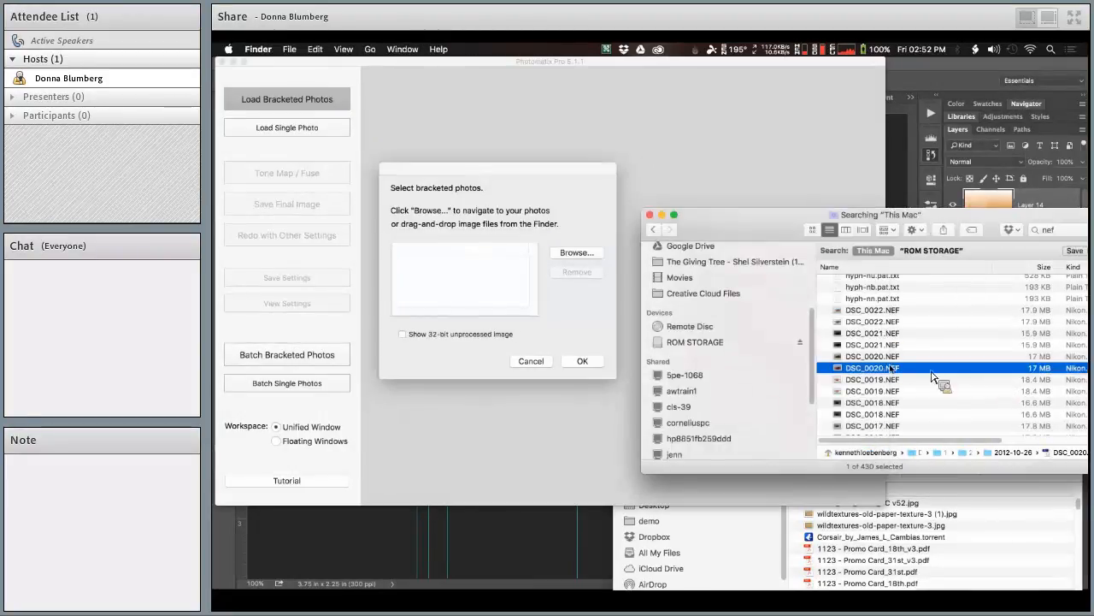
{"action": "left_click", "coordinate": [890, 344], "text": "shift"}
{"action": "left_click_drag", "start_coordinate": [891, 356], "coordinate": [561, 294]}
{"action": "left_click", "coordinate": [573, 360]}
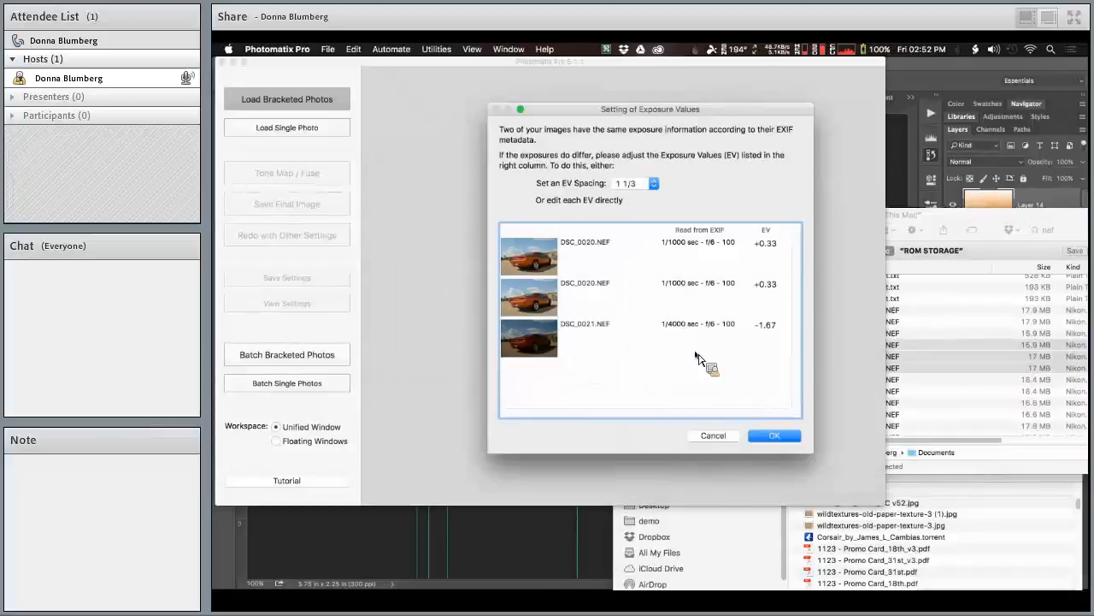
- Merge the bracketed photos to HDR with the suggested exposure values, default alignment options and automatic deghosting at 0
{"action": "left_click", "coordinate": [772, 439]}
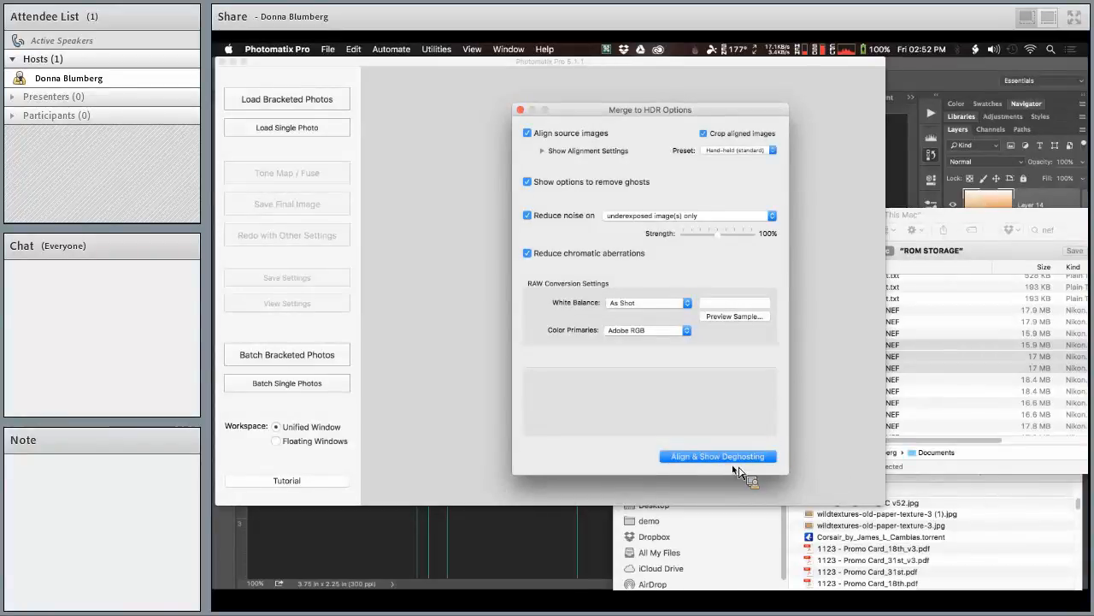
{"action": "left_click", "coordinate": [733, 462]}
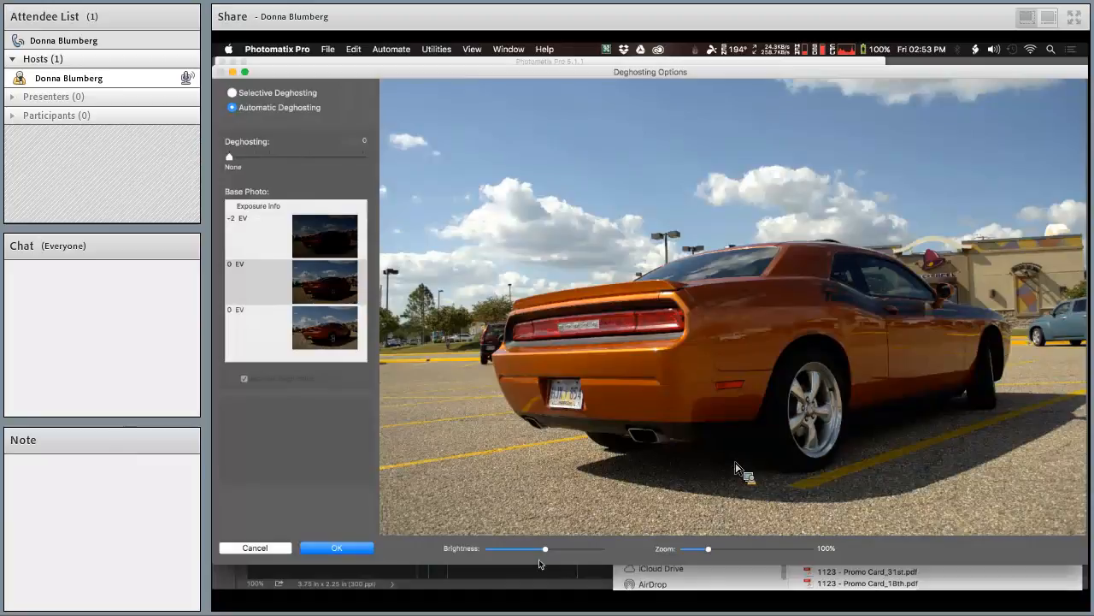
{"action": "left_click", "coordinate": [342, 550]}
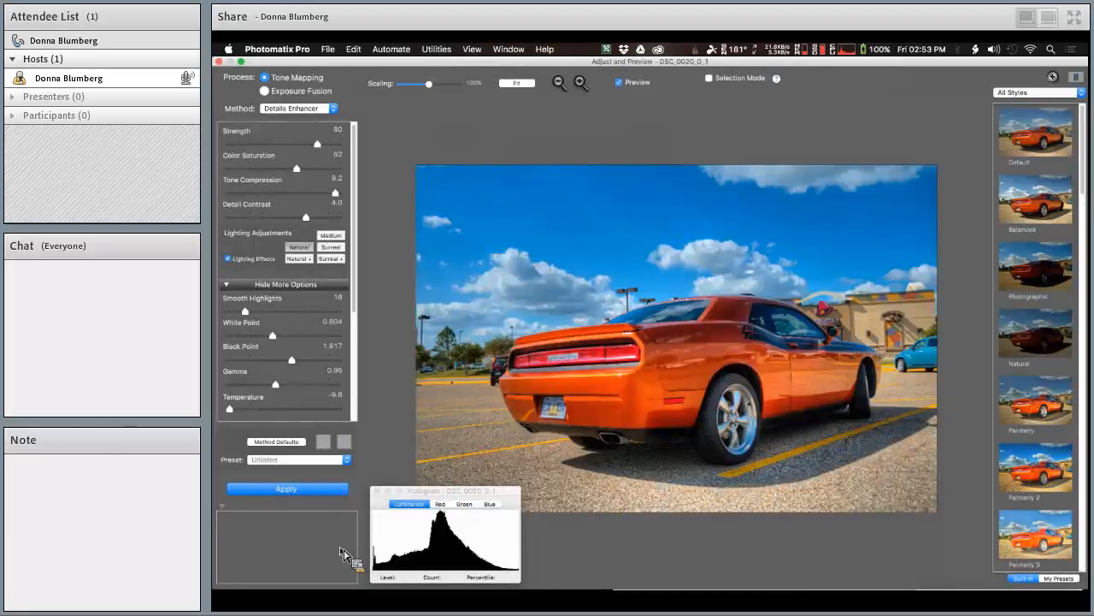
- Apply the Painterly 2 style to the car image and set its lighting effect to Natural+, trying the surreal and Medium options first
{"action": "left_click", "coordinate": [1060, 420]}
{"action": "left_click", "coordinate": [1063, 475]}
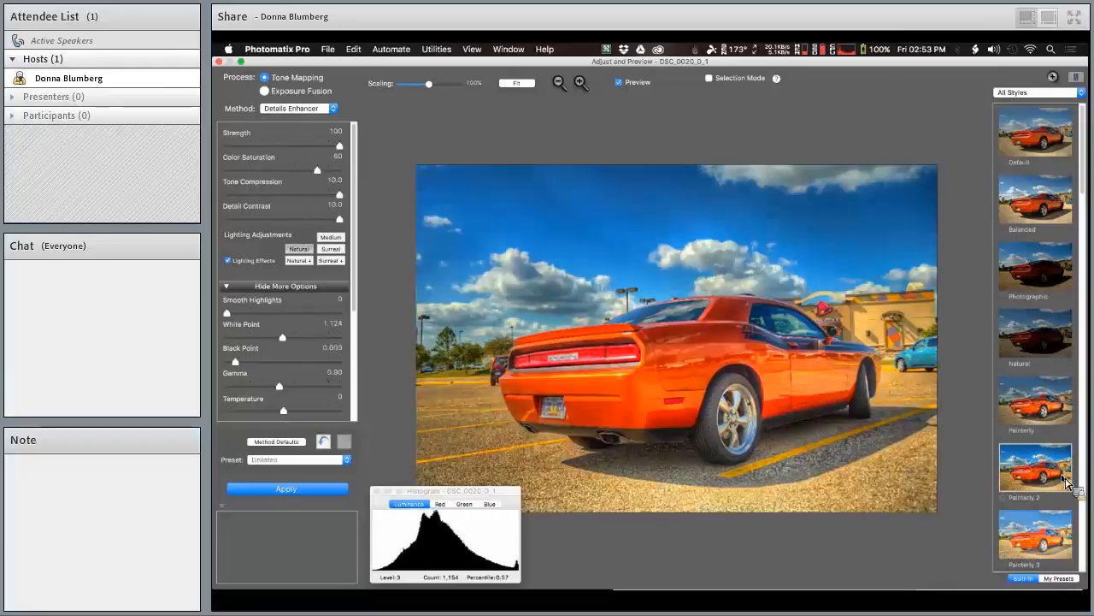
{"action": "left_click", "coordinate": [329, 260]}
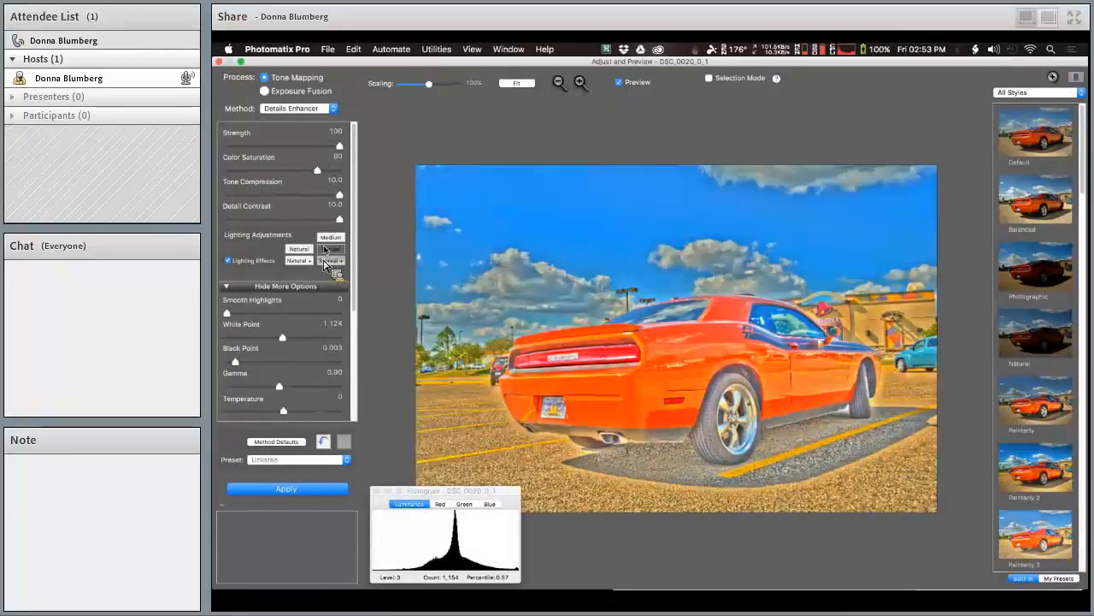
{"action": "left_click", "coordinate": [330, 238]}
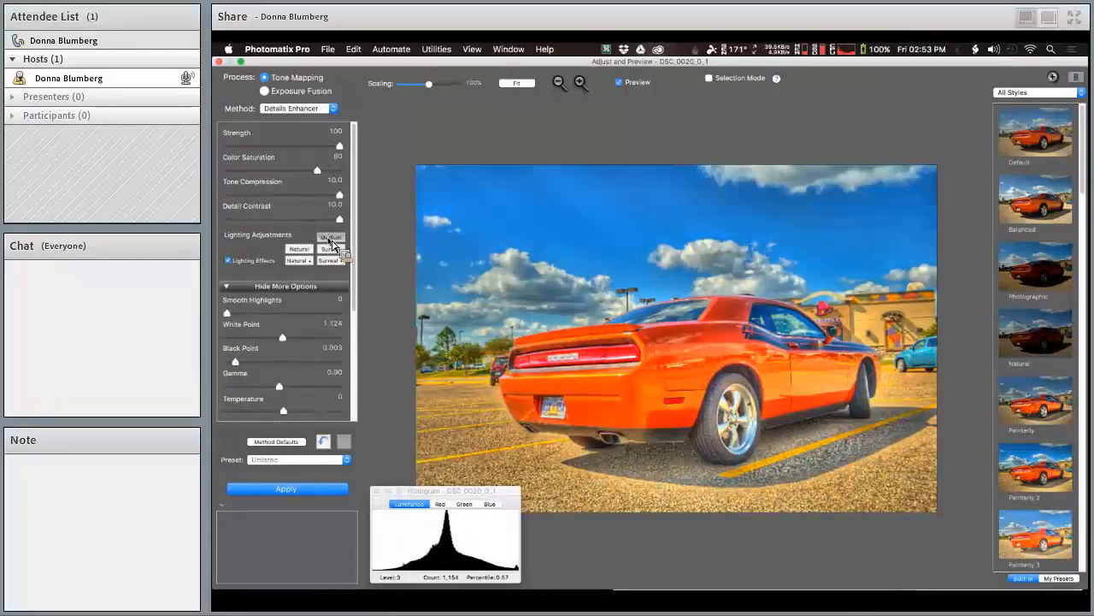
{"action": "left_click", "coordinate": [295, 261]}
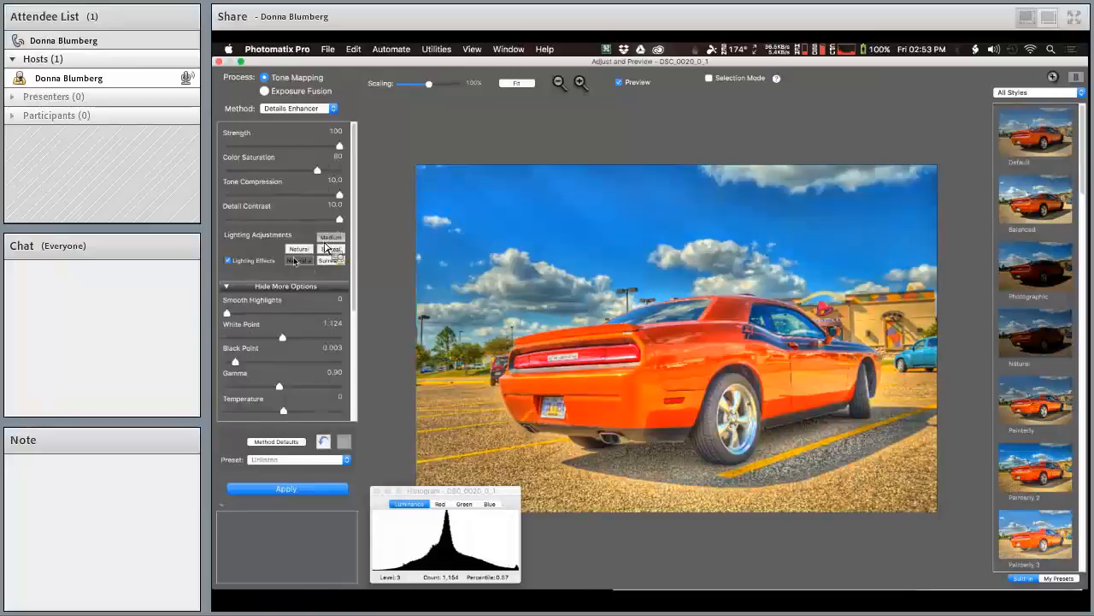
- Set Detail Contrast to 2.9, Tone Compression to 2.8, Color Saturation to 54 and Black Point to about 1.4
{"action": "left_click_drag", "start_coordinate": [339, 219], "coordinate": [274, 198]}
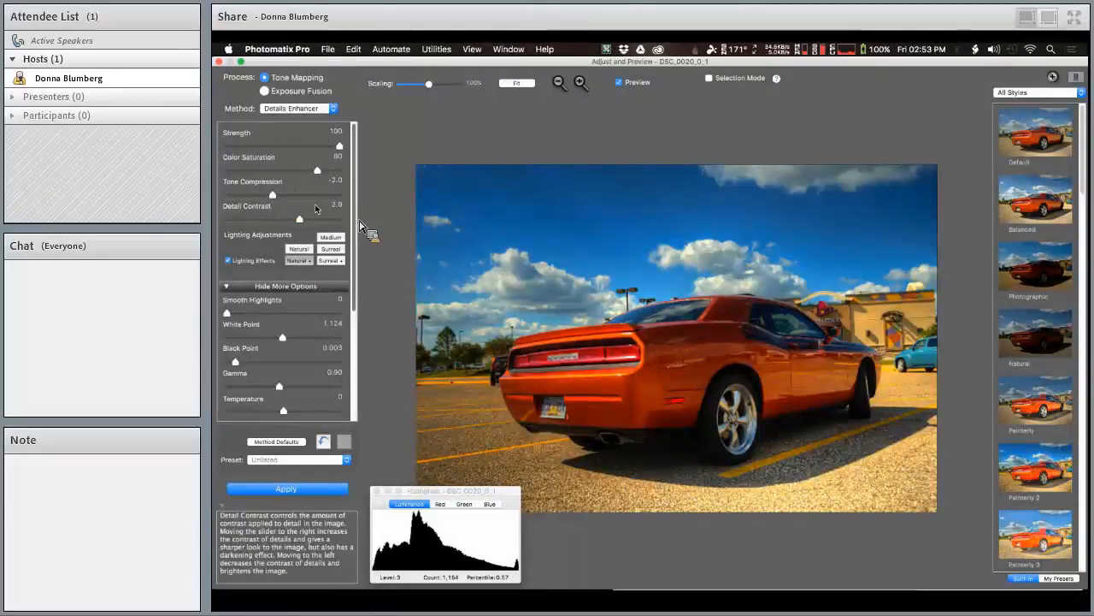
{"action": "left_click", "coordinate": [299, 195]}
{"action": "left_click_drag", "start_coordinate": [315, 178], "coordinate": [288, 176]}
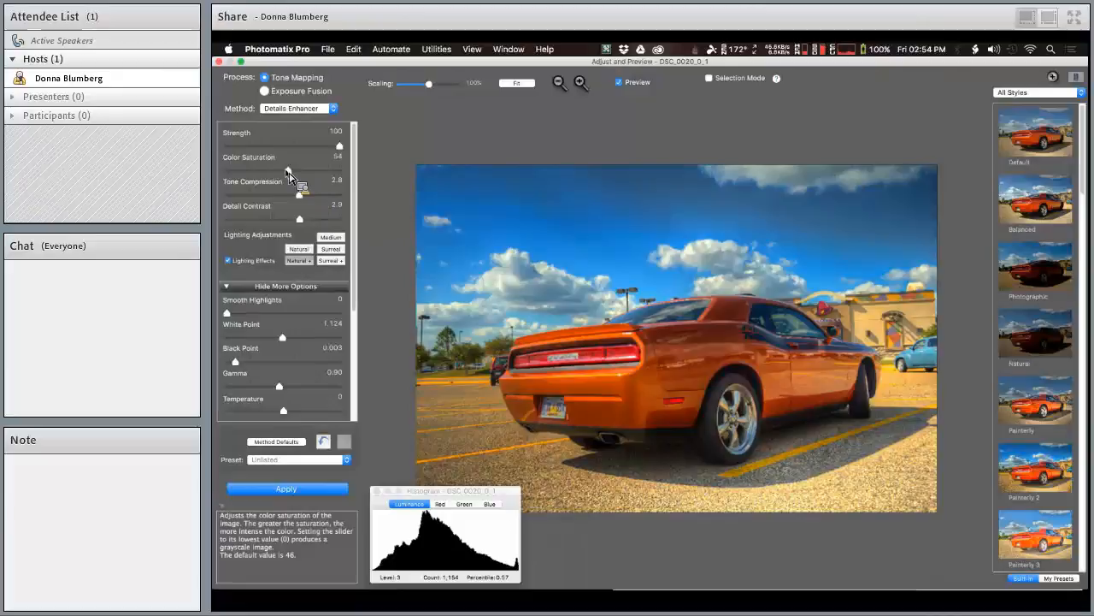
{"action": "left_click", "coordinate": [288, 361]}
{"action": "scroll", "coordinate": [289, 363], "scroll_direction": "down", "scroll_amount": 5}
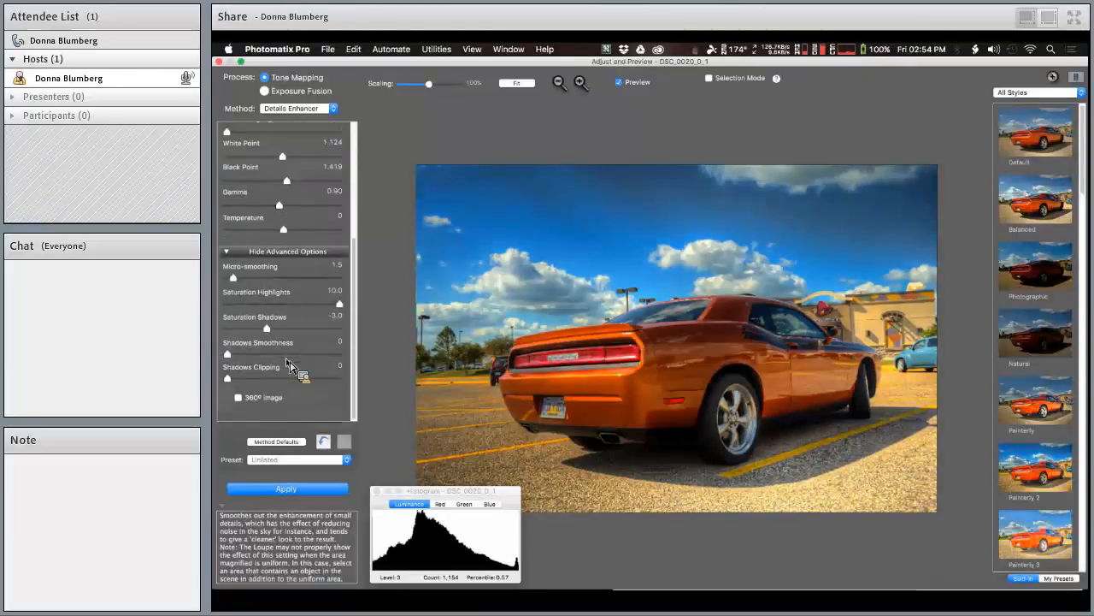
{"action": "scroll", "coordinate": [289, 366], "scroll_direction": "up", "scroll_amount": 1}
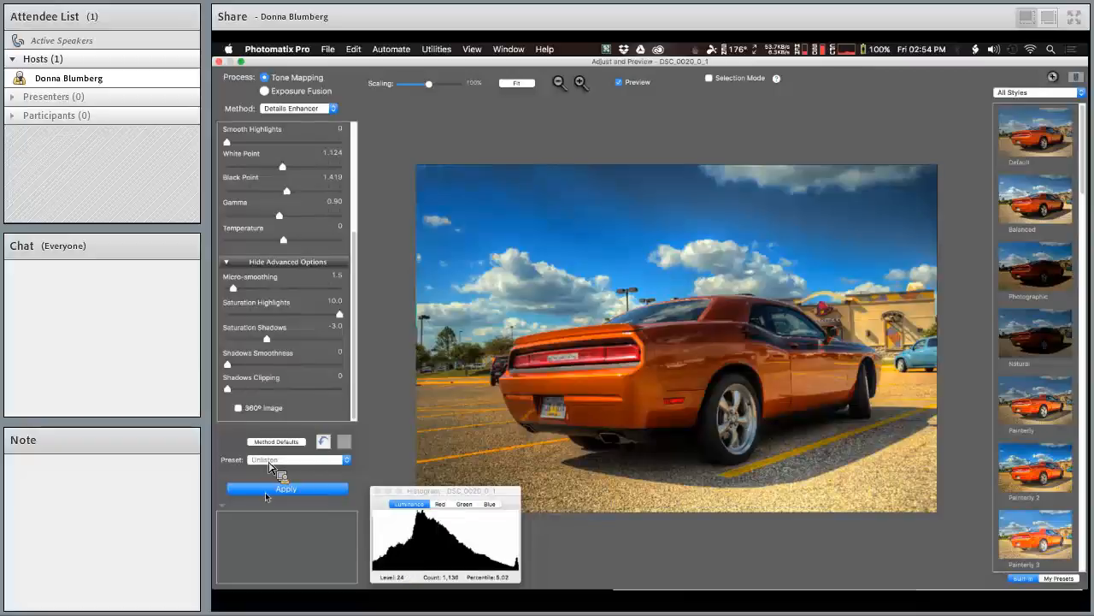
- Switch to Chrome, load dragonfishstudios.com in a new tab and open the orange Dodge Challenger page from the gallery
{"action": "key", "text": "super+Tab"}
{"action": "key", "text": "super+Tab"}
{"action": "key", "text": "super+t"}
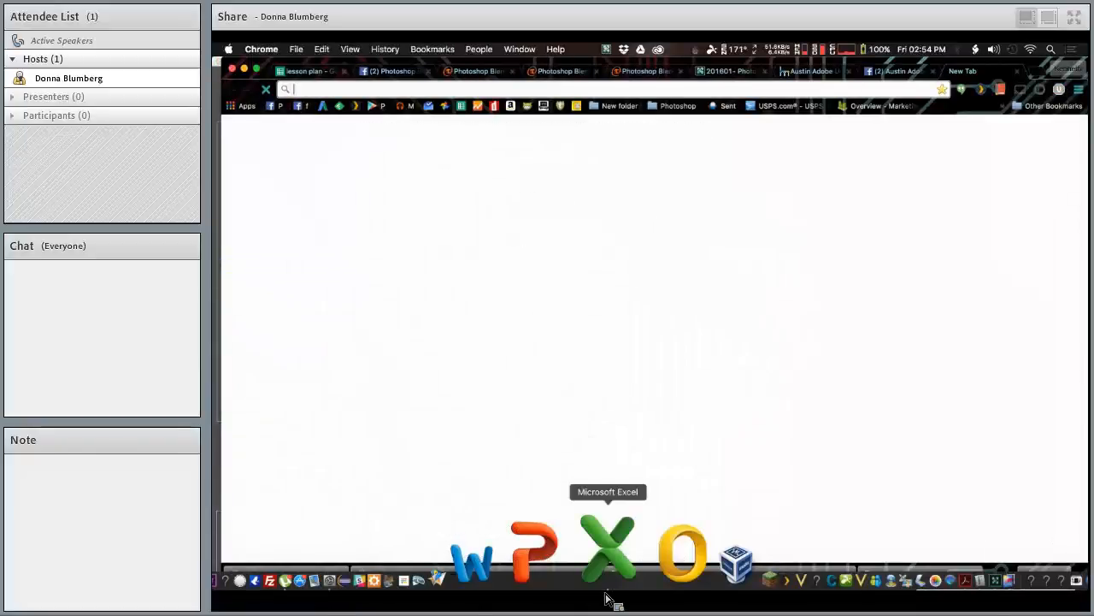
{"action": "type", "text": "dragonfishstudios.com"}
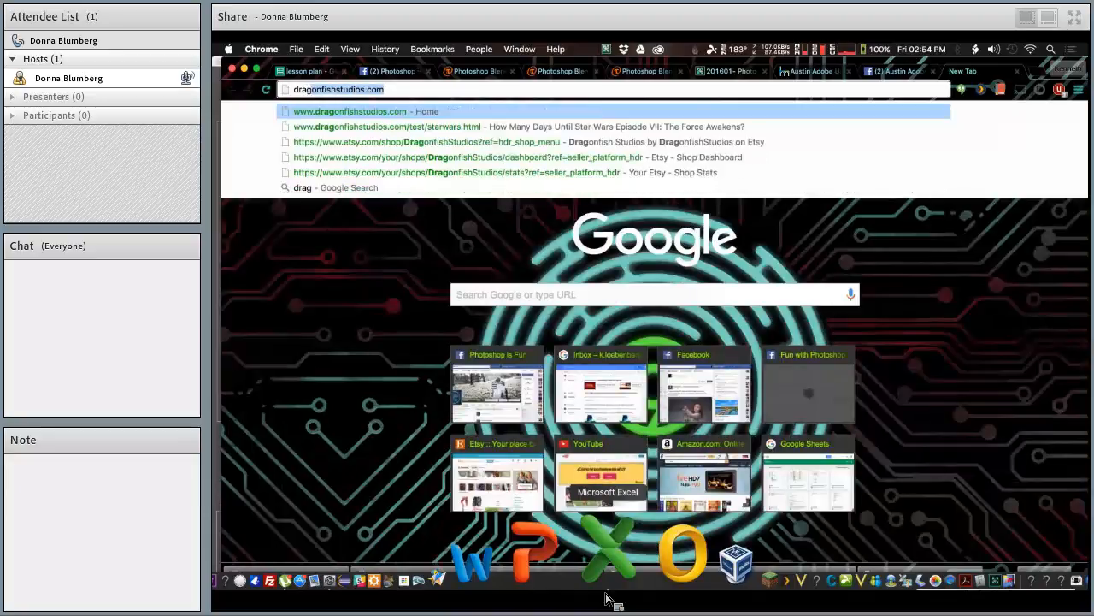
{"action": "key", "text": "Return"}
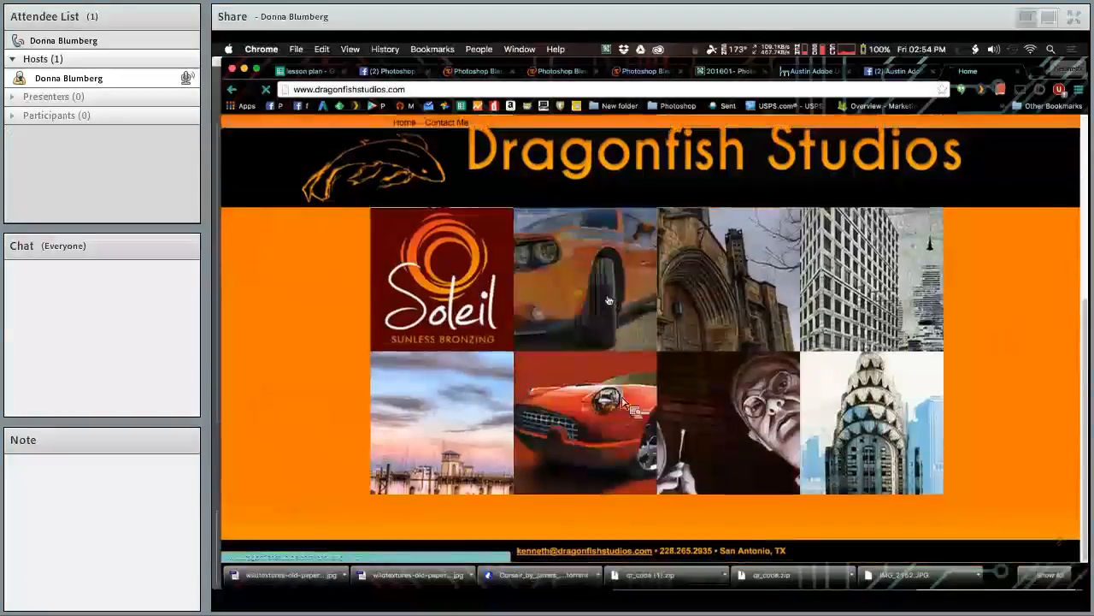
{"action": "left_click", "coordinate": [612, 305]}
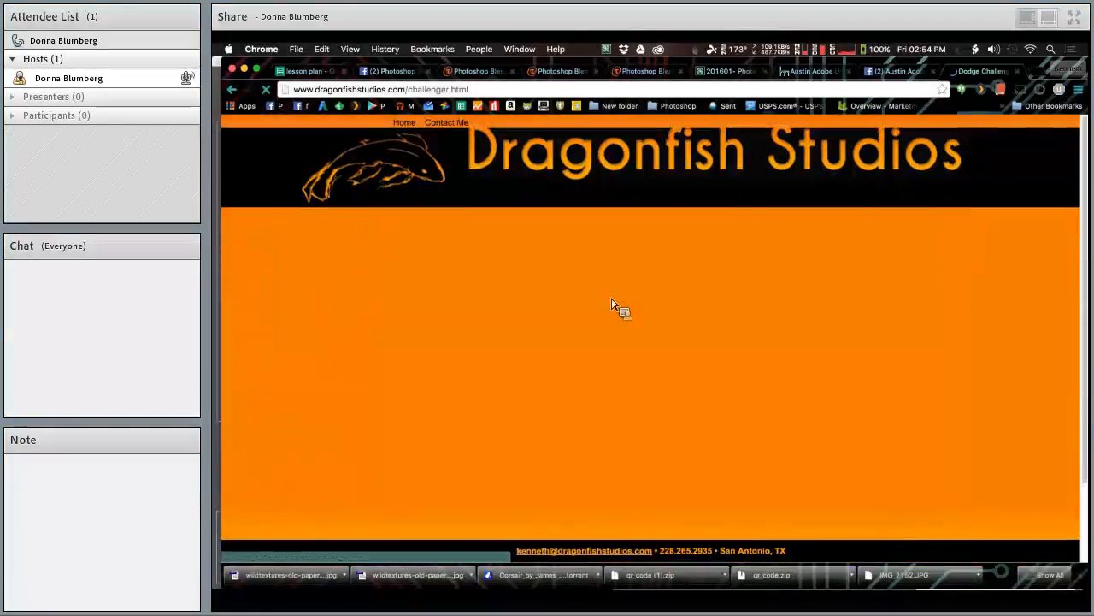